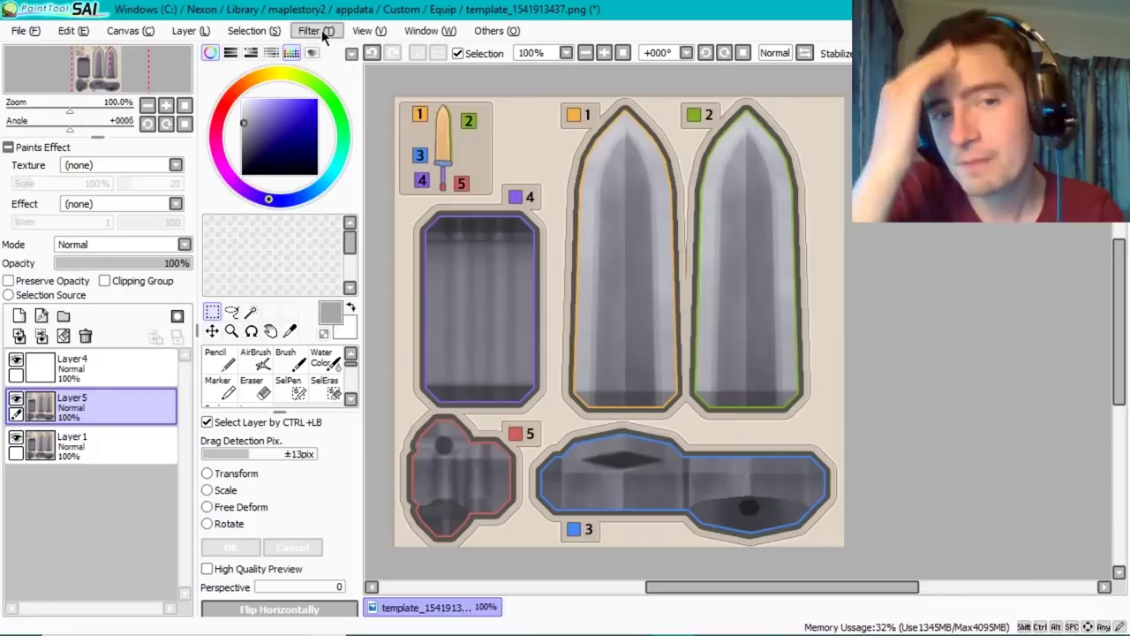
- Apply Brightness and Contrast to the template: contrast +56, colour deepen -7, darker
click(323, 30)
click(349, 49)
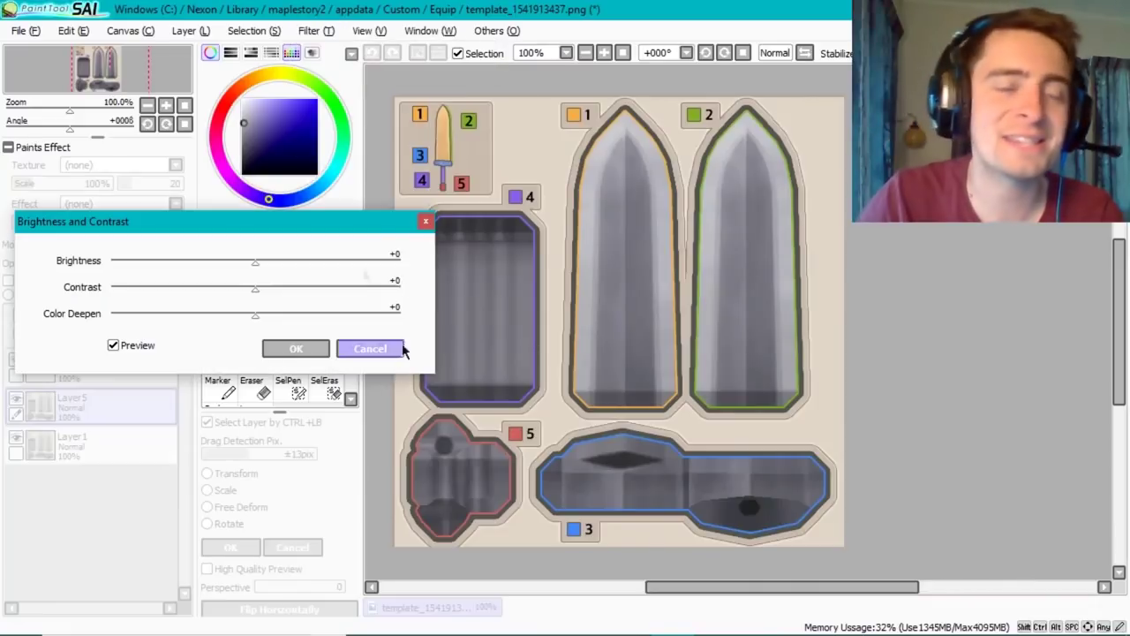
drag(315, 287, 335, 287)
drag(257, 313, 246, 318)
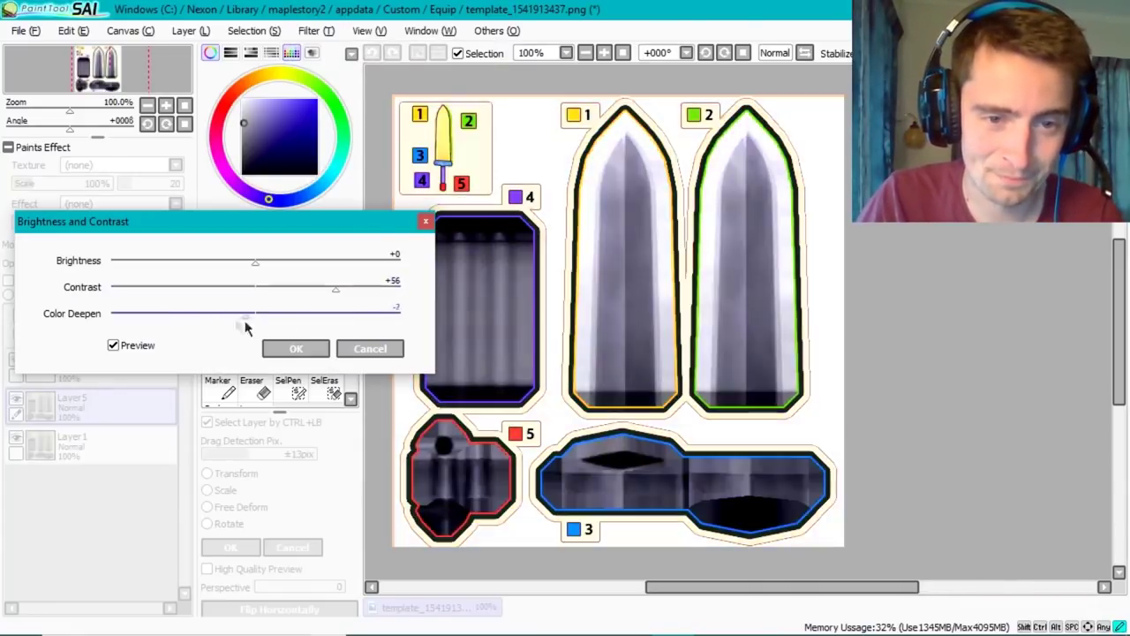
drag(256, 261, 238, 262)
click(295, 348)
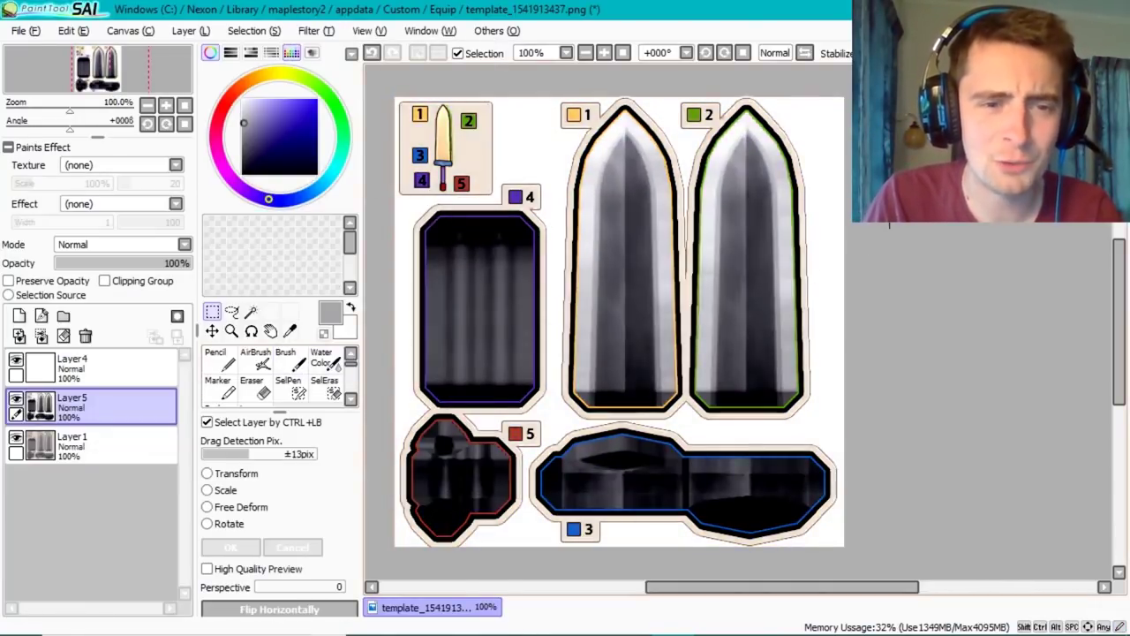
- Save the adjusted template and delete the original Layer1
click(25, 30)
click(70, 131)
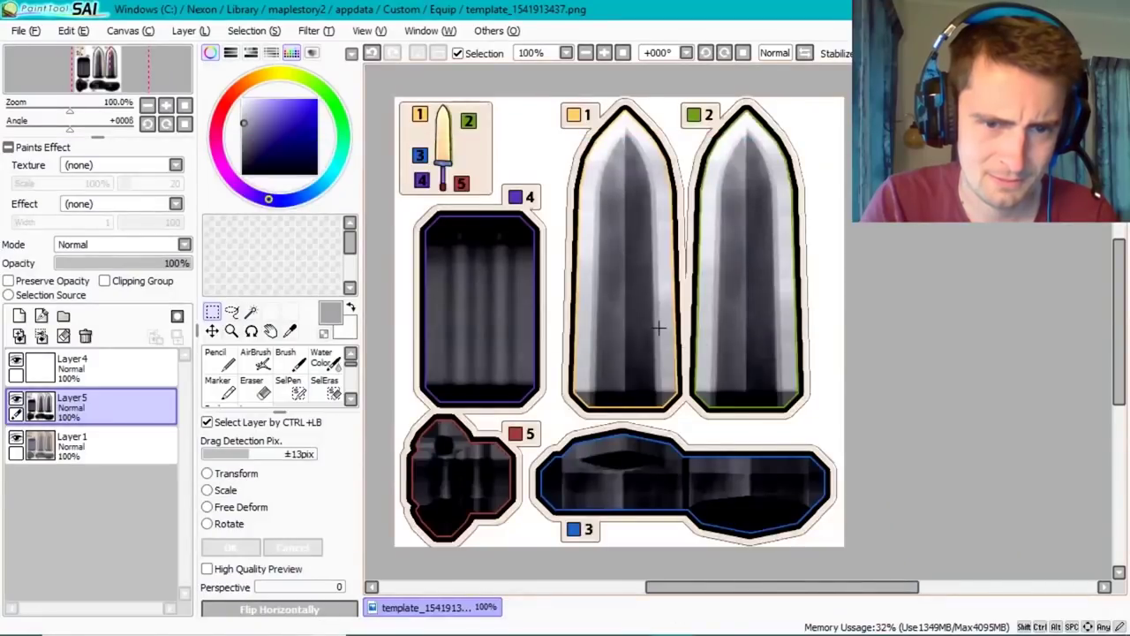
click(71, 441)
click(85, 336)
- Copy the whole canvas and paste it as a new layer, with the Pencil ready
key(ctrl+a)
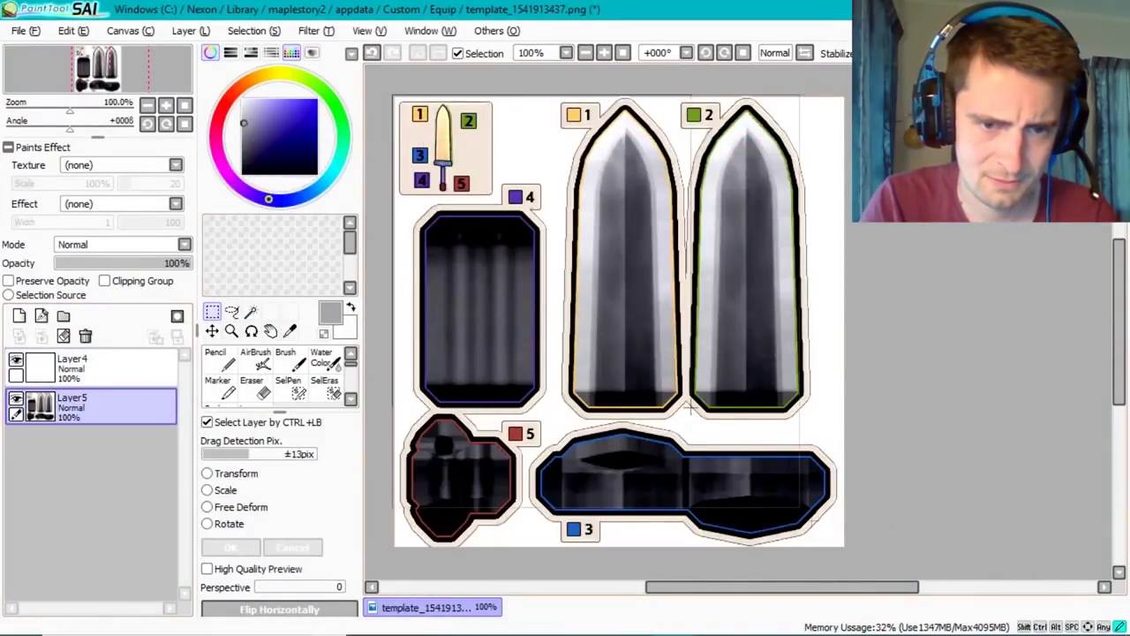
click(74, 31)
click(84, 109)
click(74, 31)
click(88, 126)
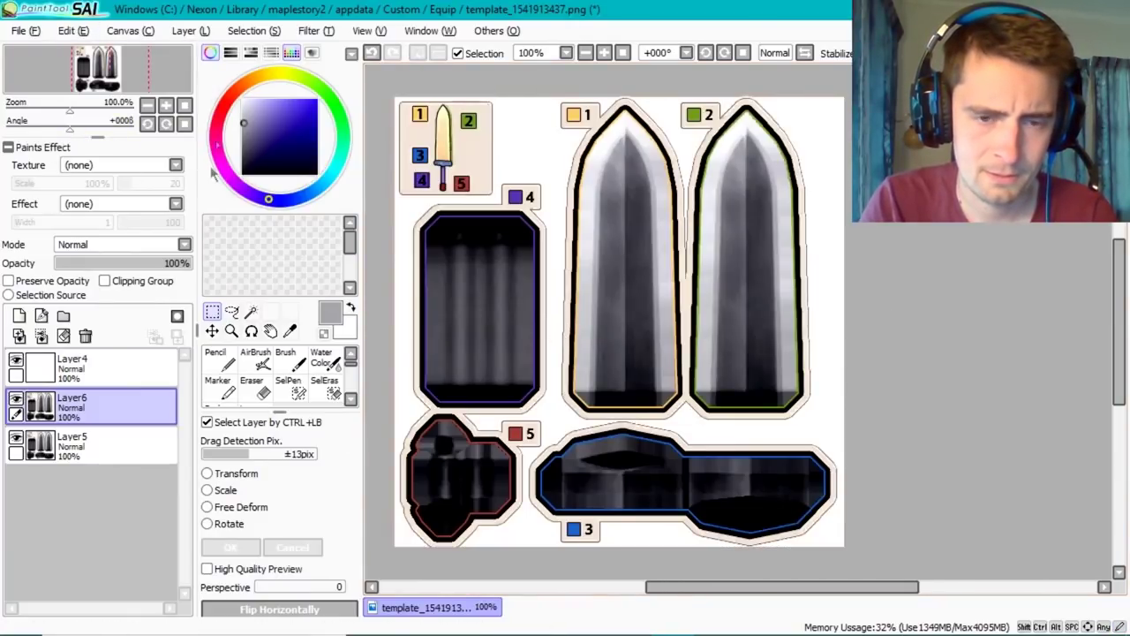
click(216, 358)
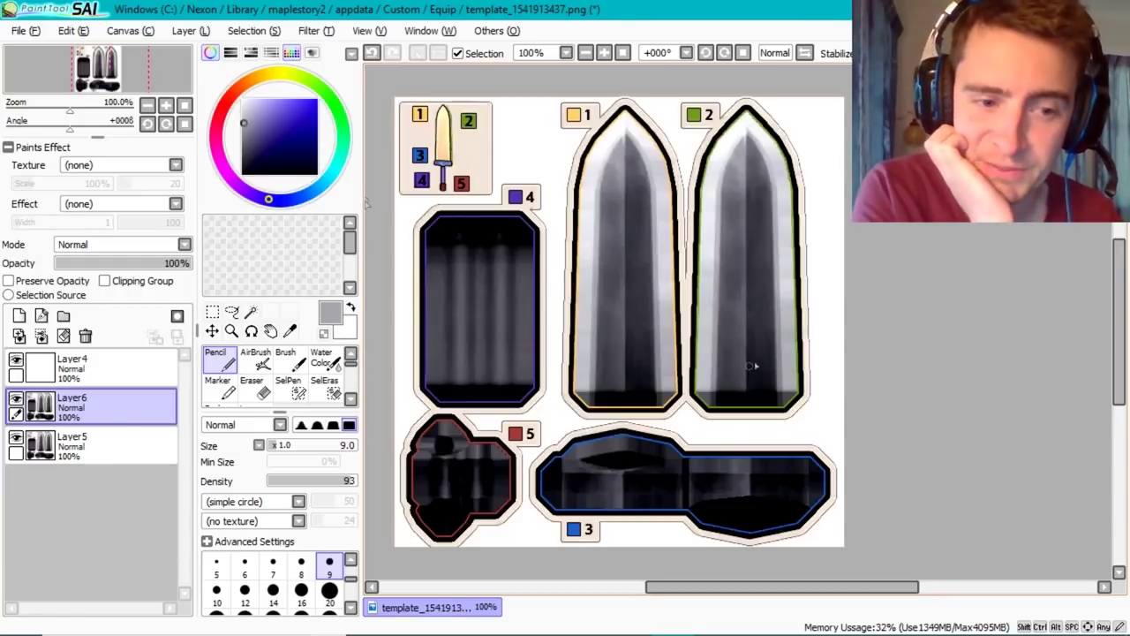
scroll(719, 328, up, 3)
- Zoom in on the blade and set the pencil to black at size 1.5
drag(1119, 353, 1119, 309)
alt+click(705, 383)
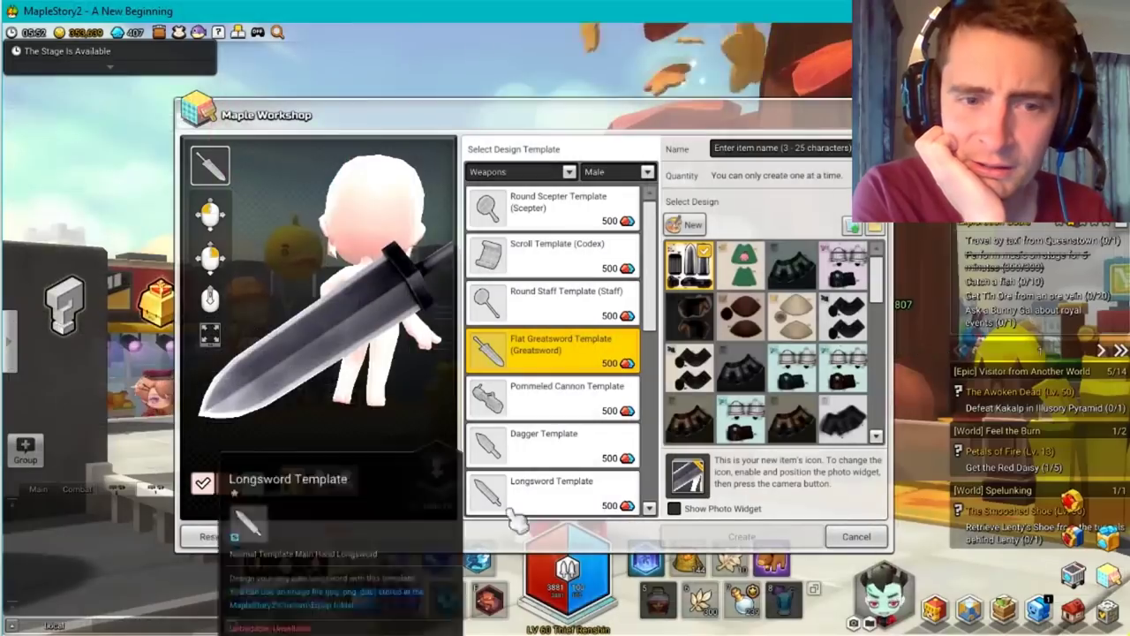
click(586, 618)
key(super)
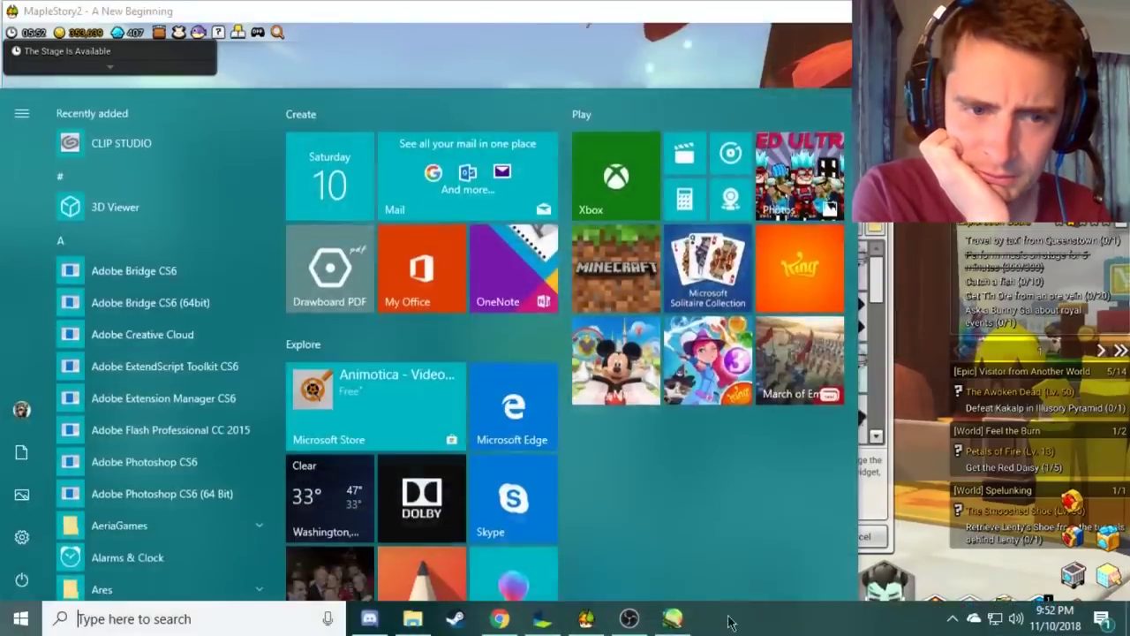
drag(804, 586, 849, 586)
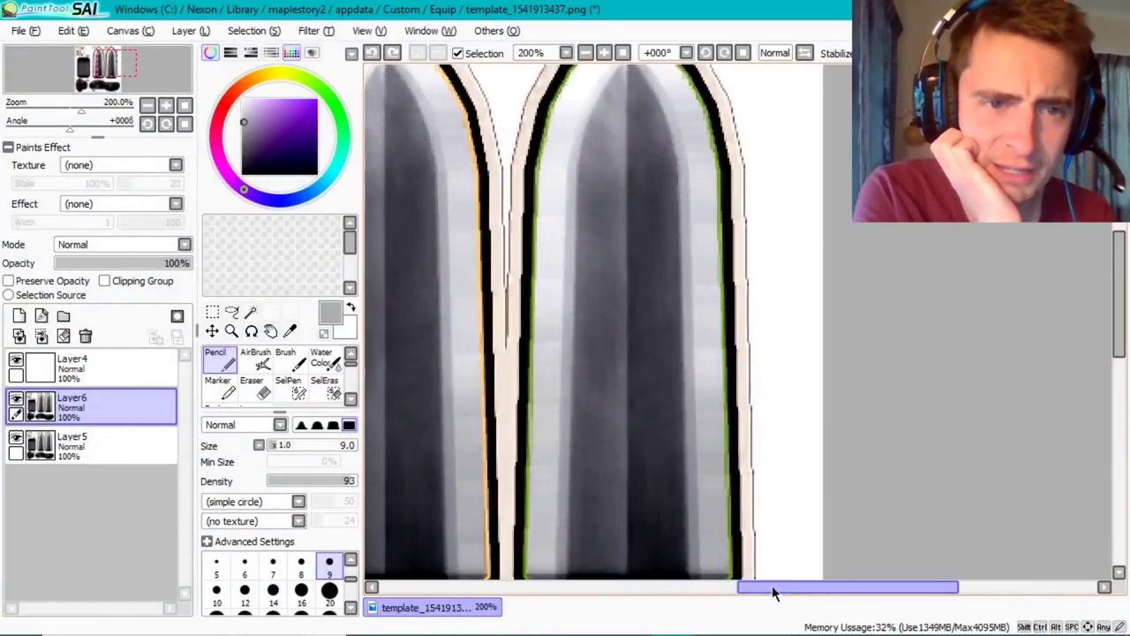
scroll(1119, 326, down, 5)
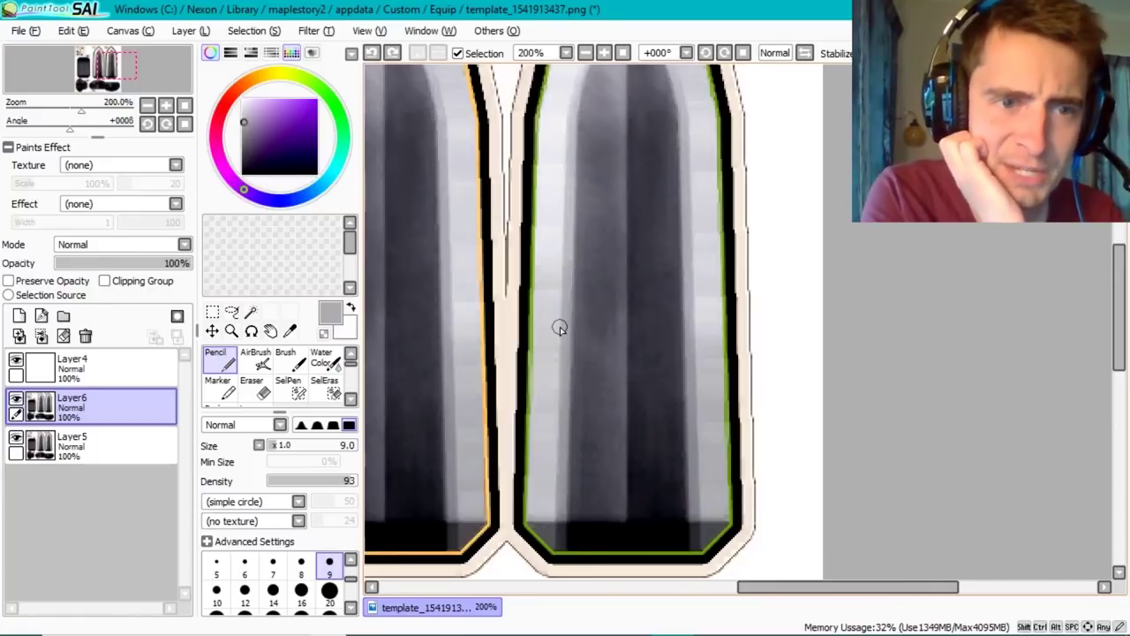
alt+click(532, 323)
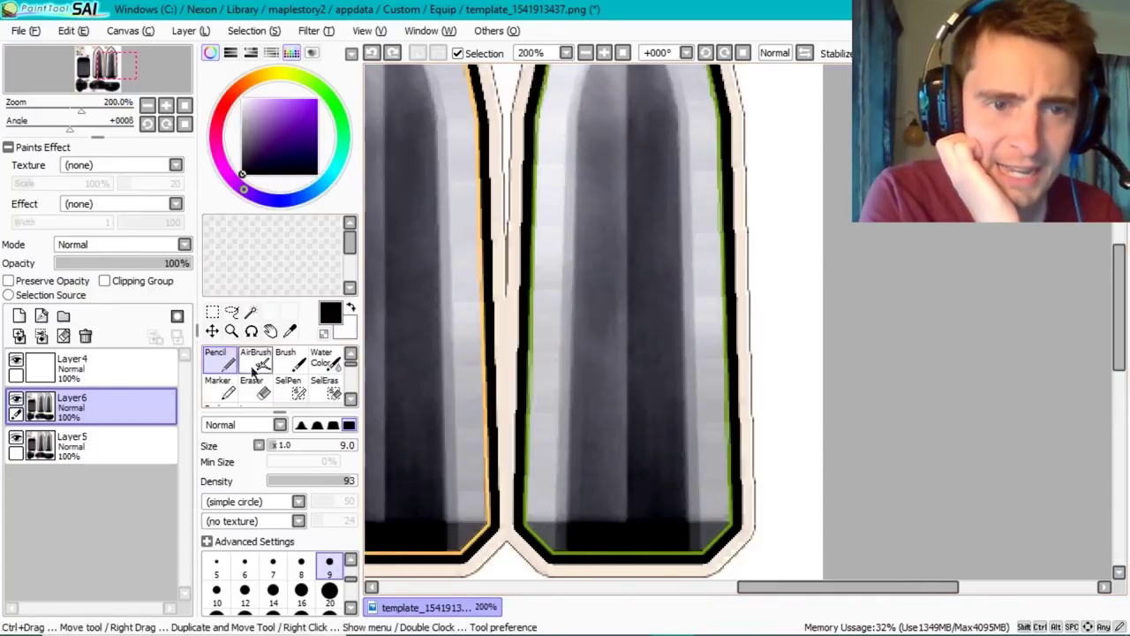
scroll(324, 573, up, 2)
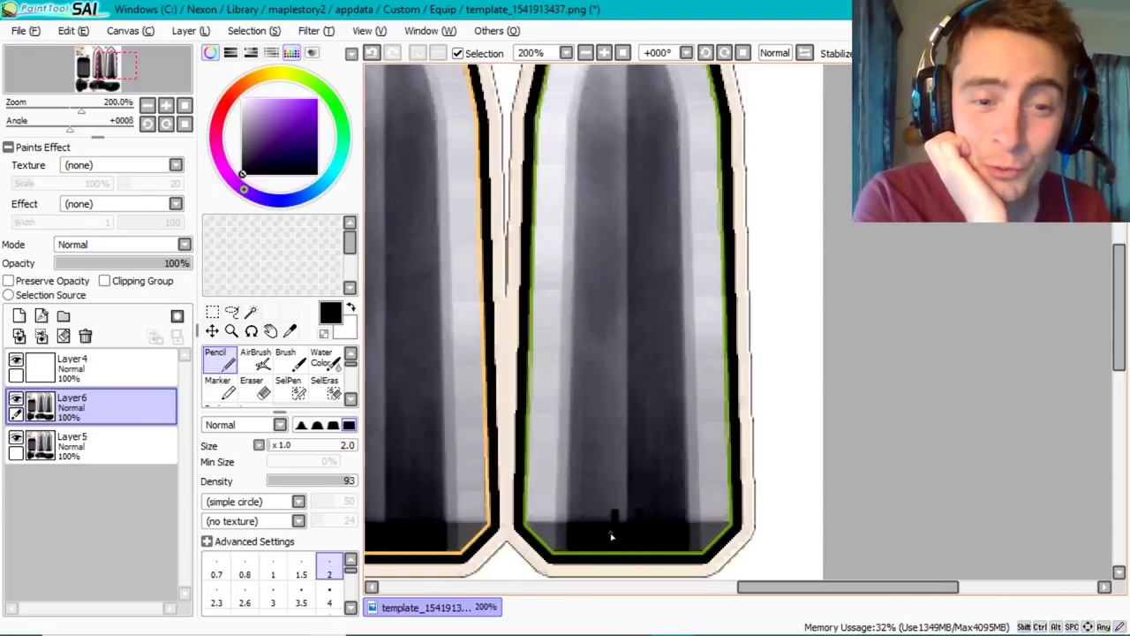
click(301, 569)
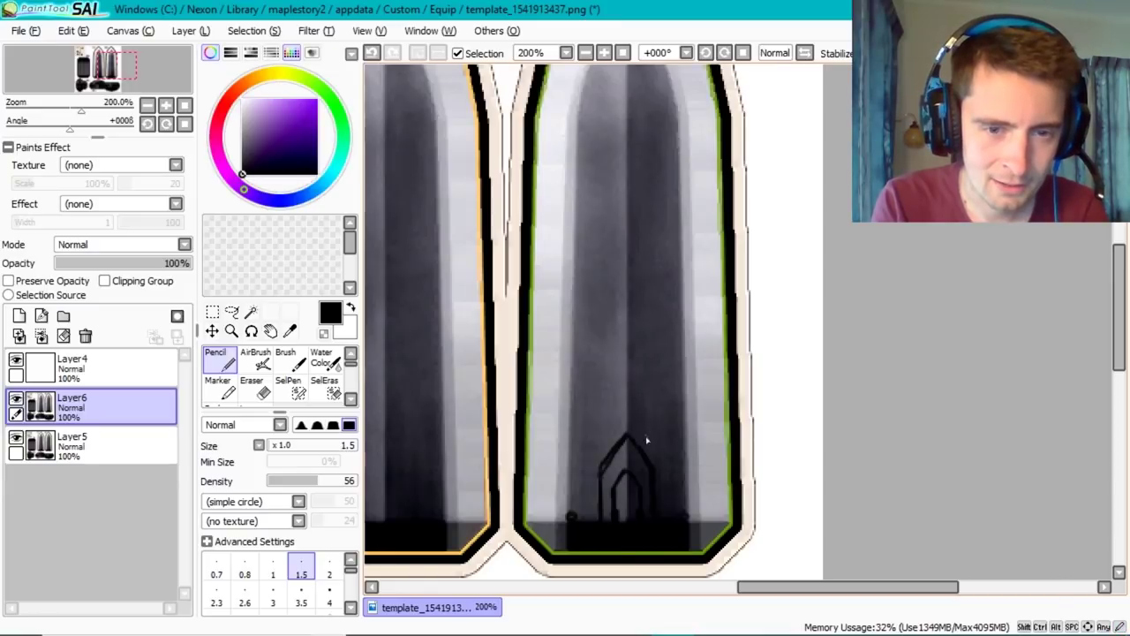
- Toggle the Eraser to clean up strokes, then return to the Pencil
key(e)
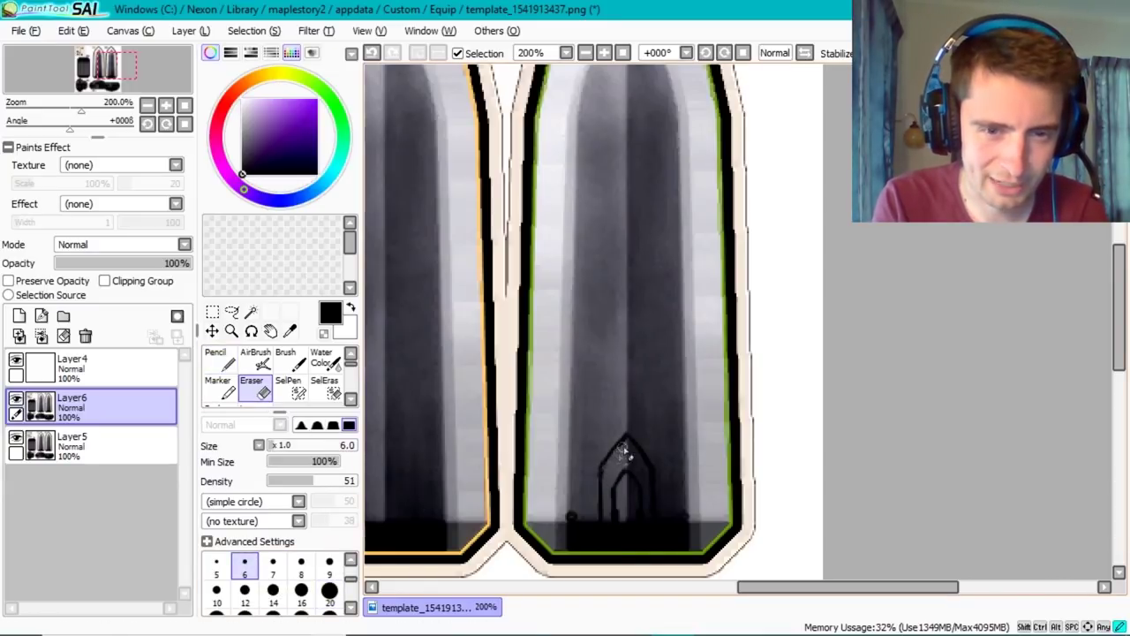
key(n)
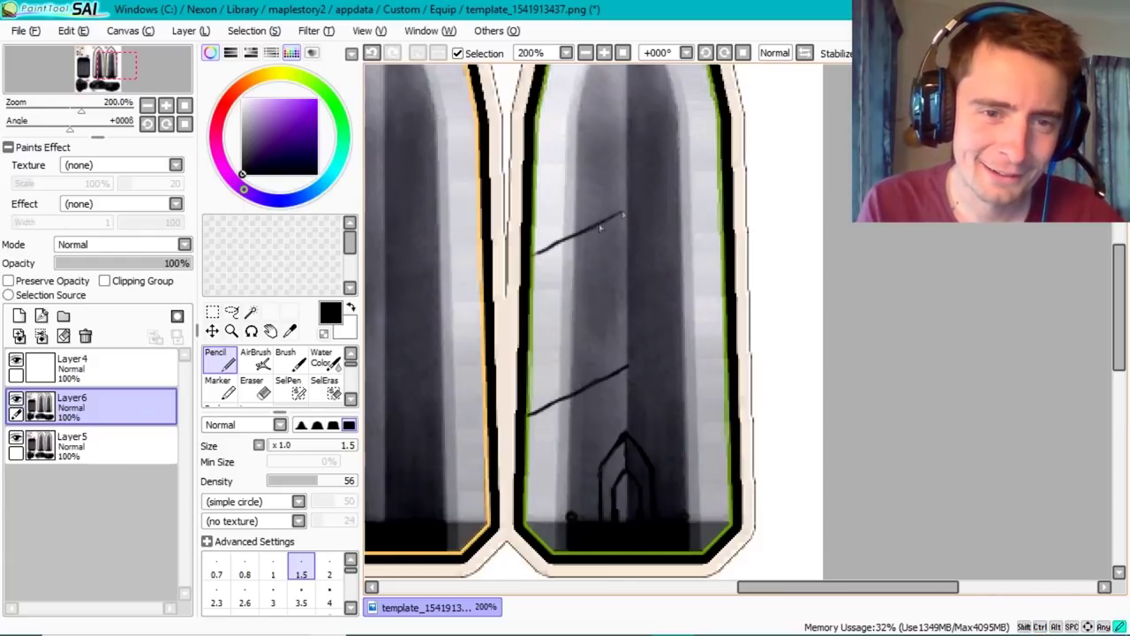
scroll(557, 140, up, 2)
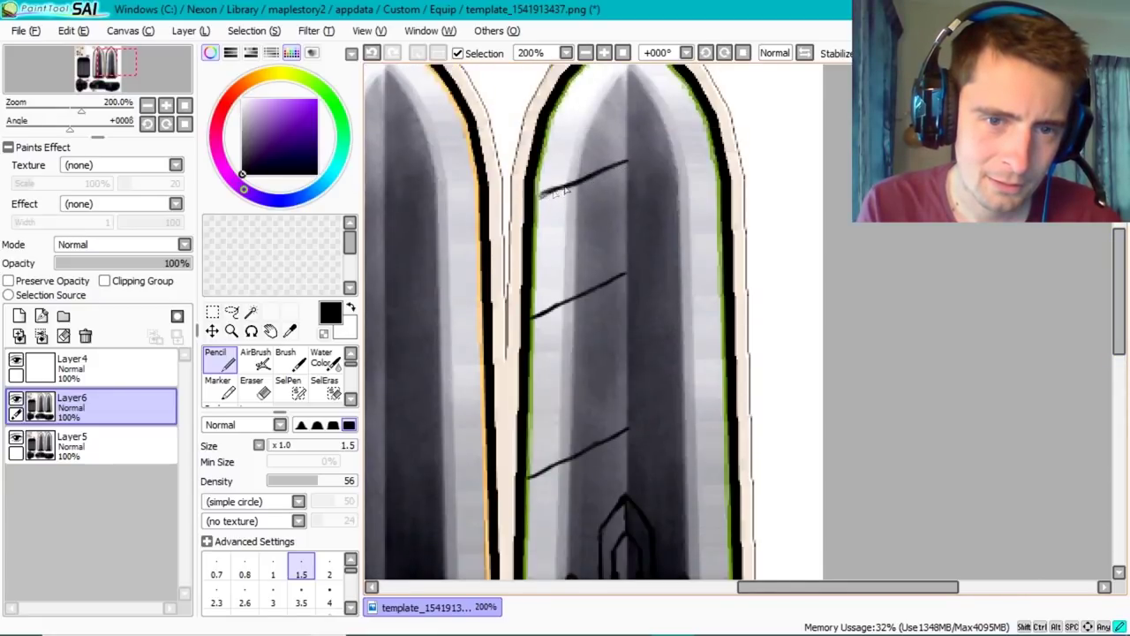
- Redraw the top diagonal line longer and add a short vertical centre stroke
key(ctrl+z)
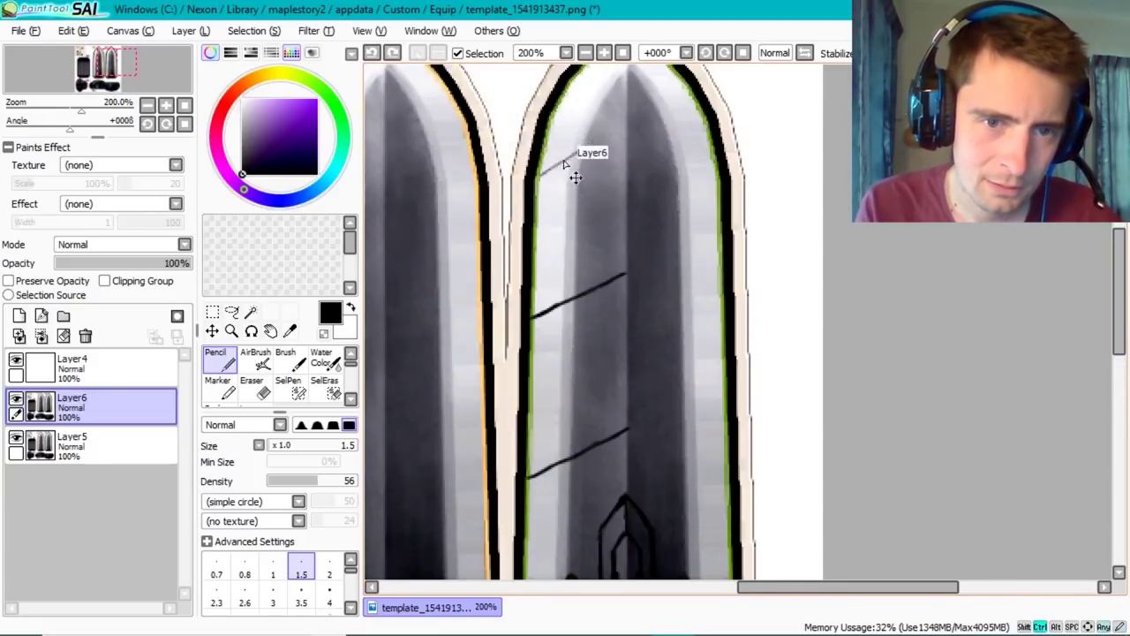
drag(540, 167, 591, 140)
scroll(650, 360, down, 3)
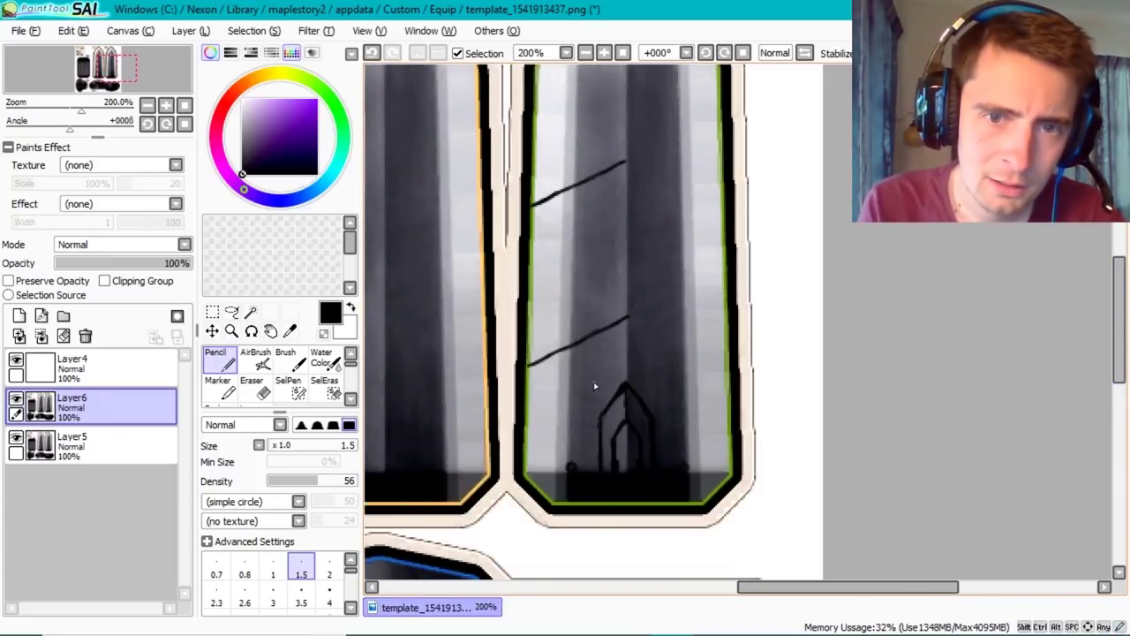
drag(580, 464, 580, 429)
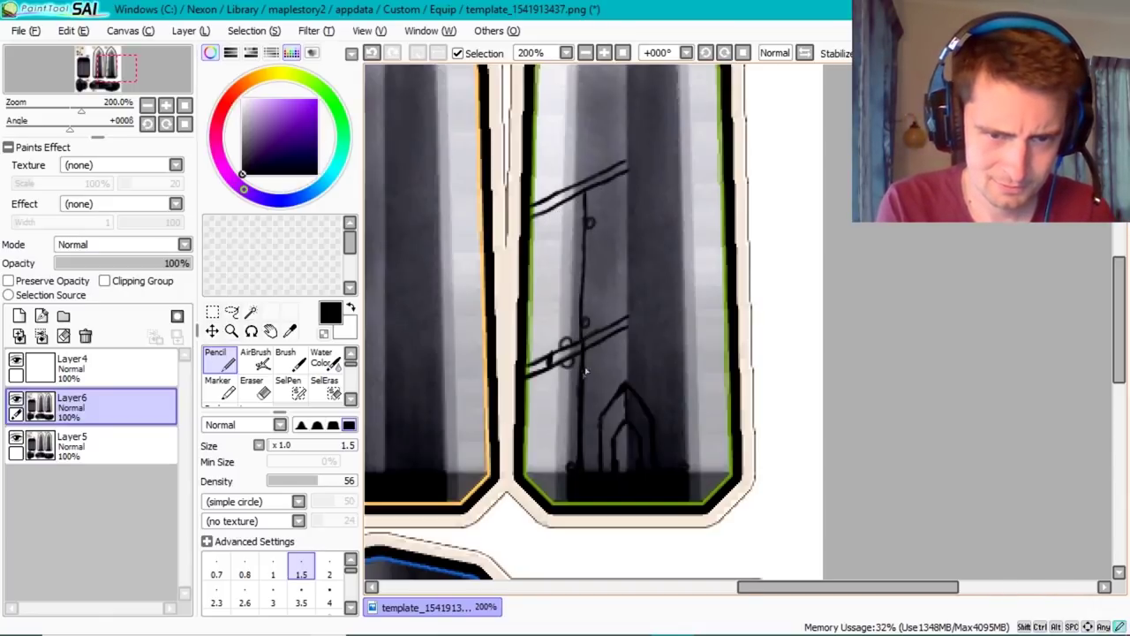
drag(1119, 308, 1119, 277)
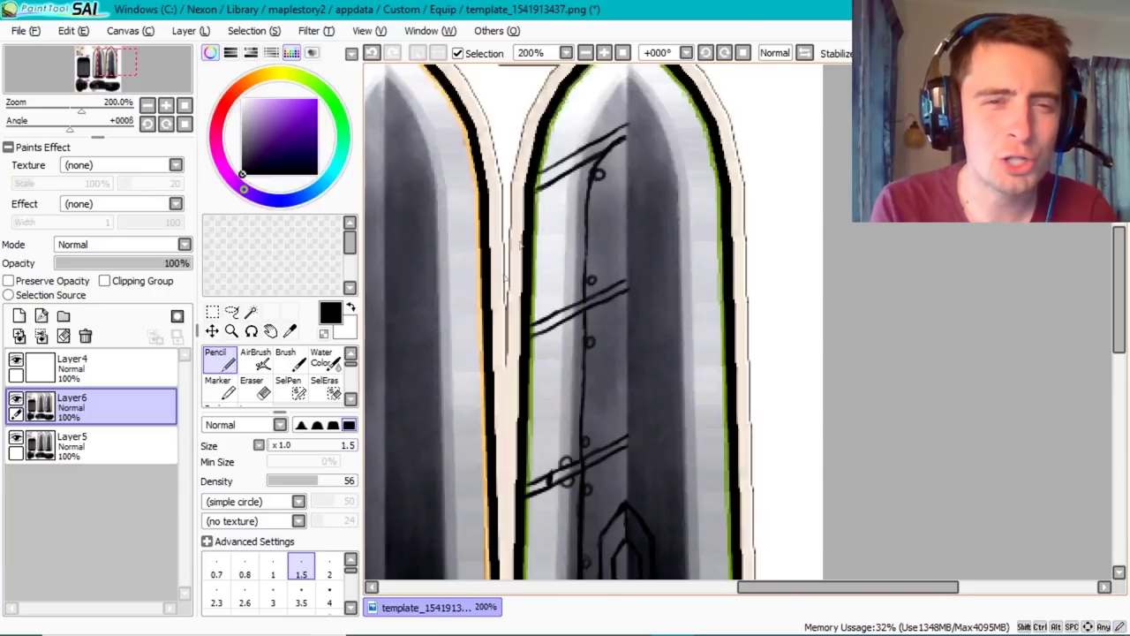
scroll(624, 394, down, 3)
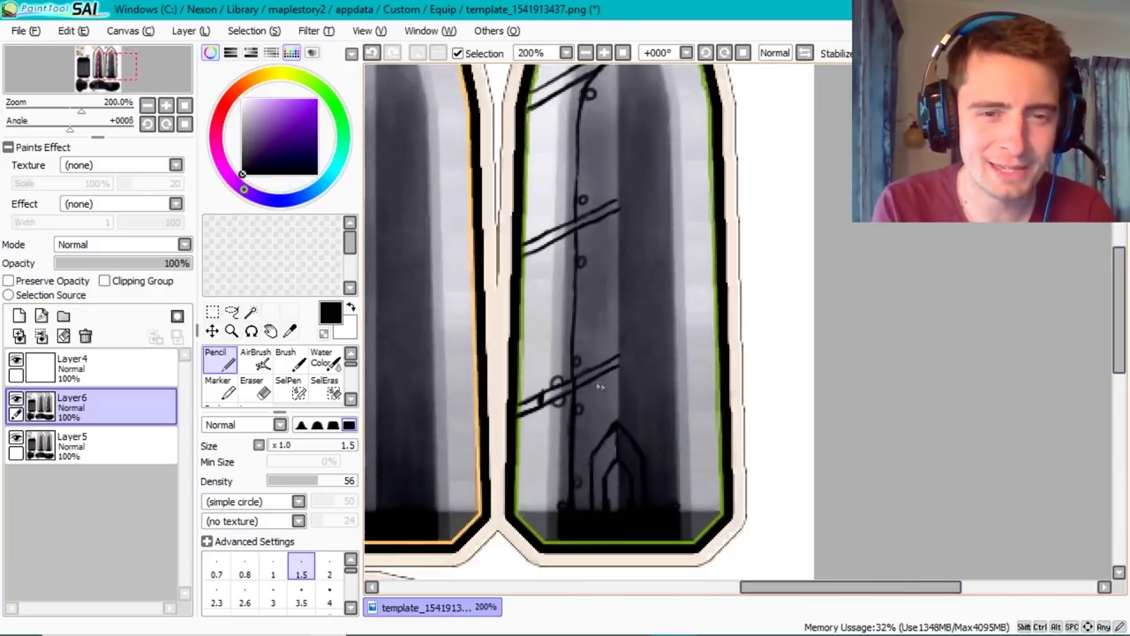
- Save the linework and preview the greatsword in MapleStory 2
click(18, 30)
click(44, 132)
click(609, 618)
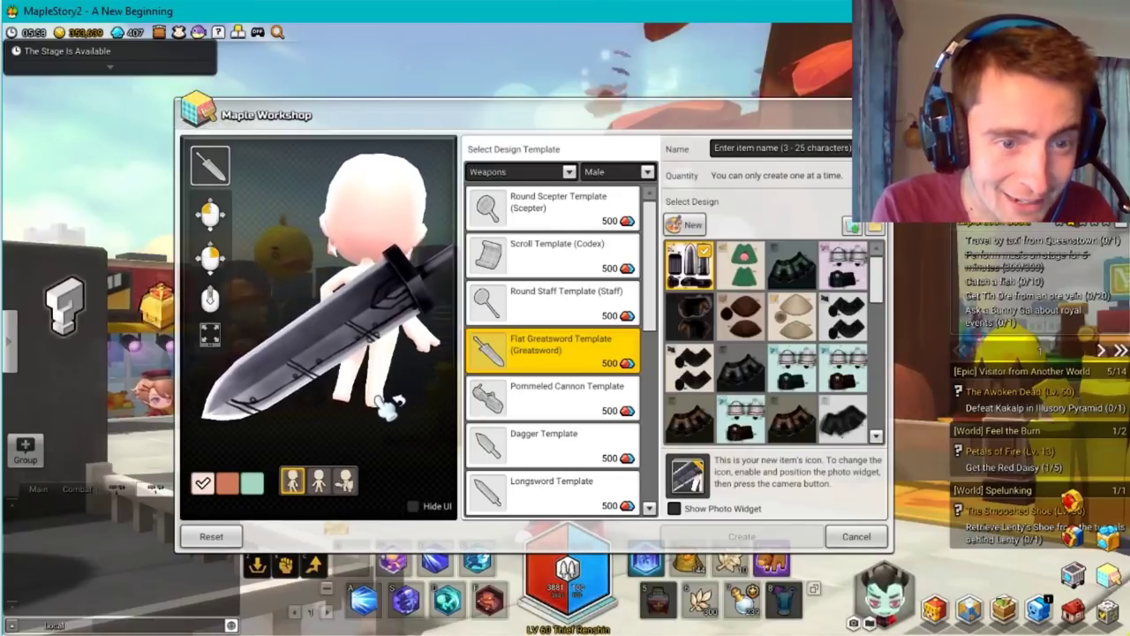
- Back in the template, copy blade 2's left-half linework onto a new layer
key(super)
click(566, 618)
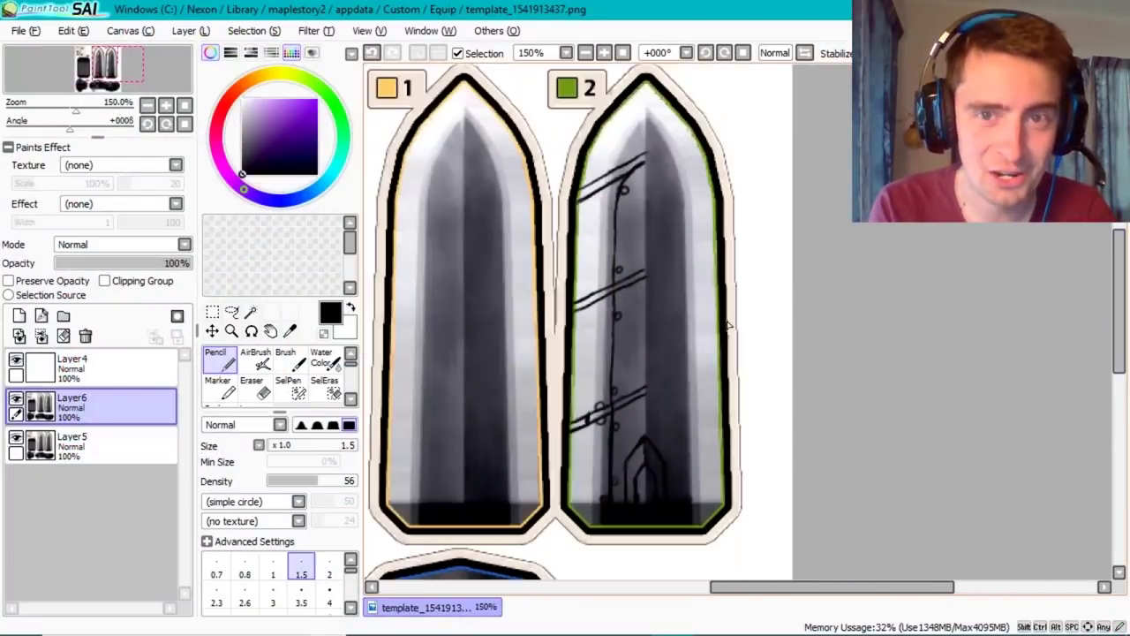
key(ctrl+t)
drag(650, 540, 655, 593)
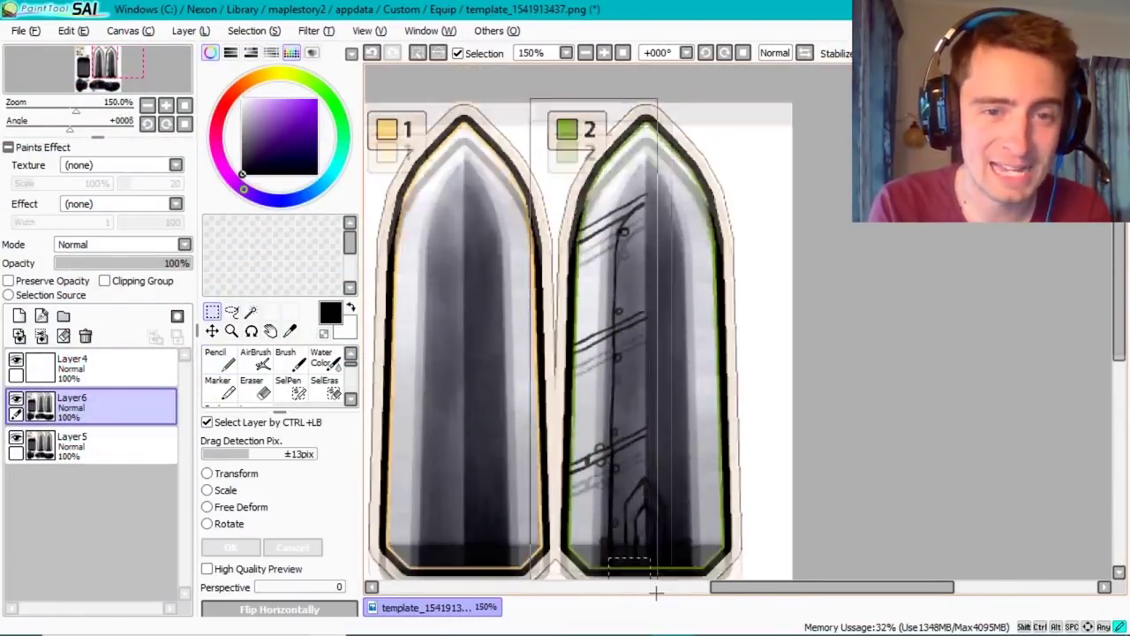
scroll(649, 486, down, 3)
click(73, 30)
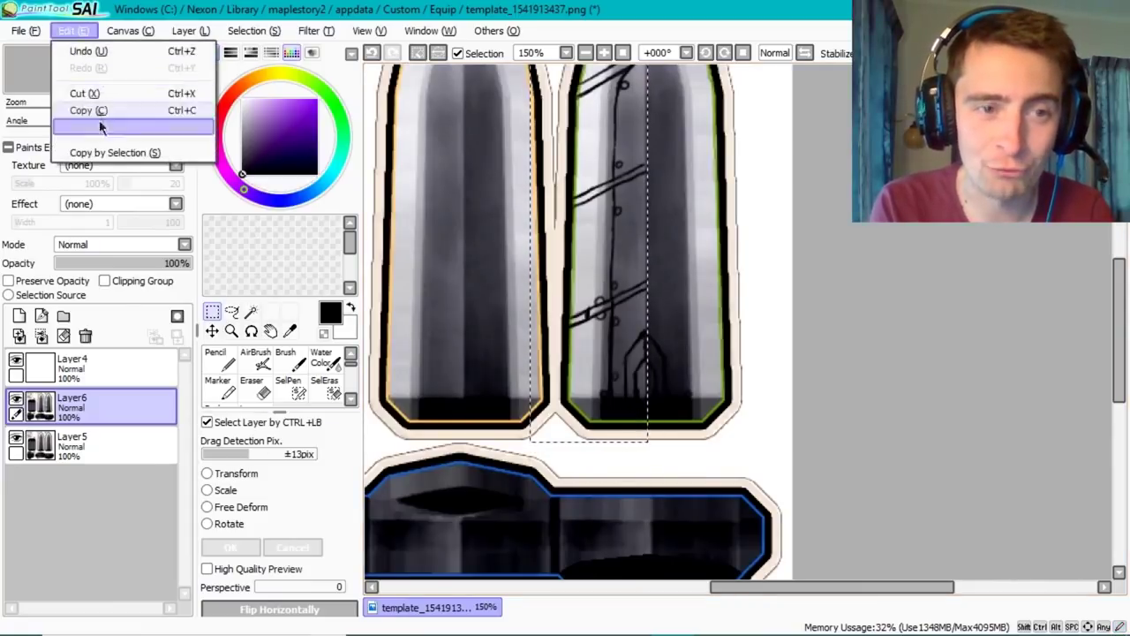
click(101, 128)
- Mirror the pasted linework onto blade 2's right half
key(ctrl+t)
mouse_move(530, 200)
mouse_down()
mouse_move(745, 205)
mouse_move(721, 254)
mouse_up()
click(292, 546)
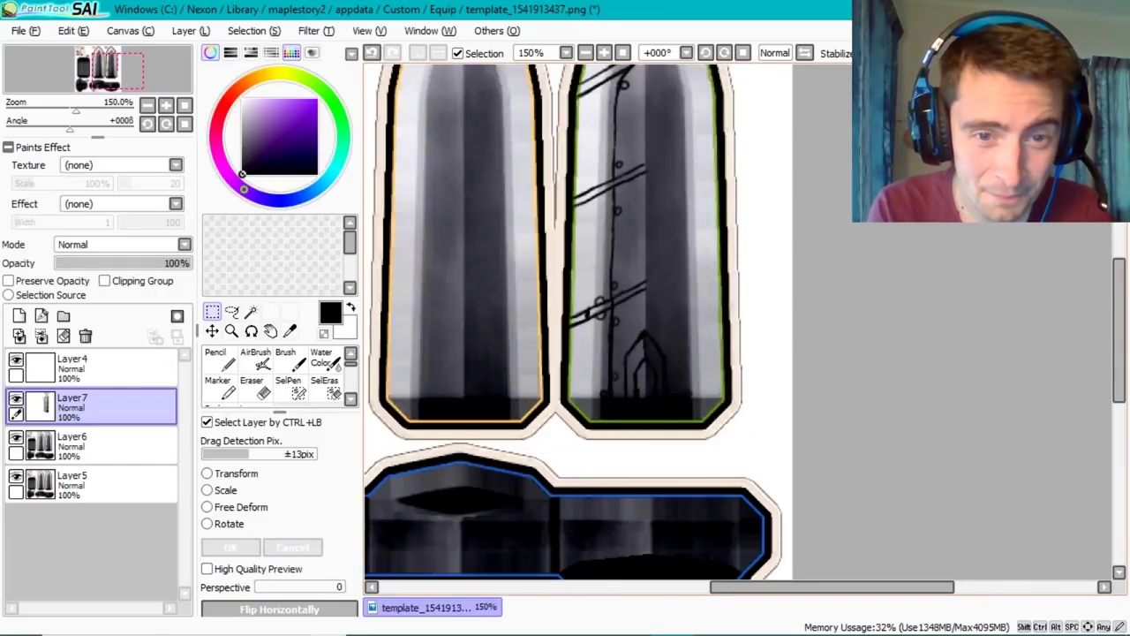
scroll(648, 520, up, 3)
drag(647, 521, 568, 88)
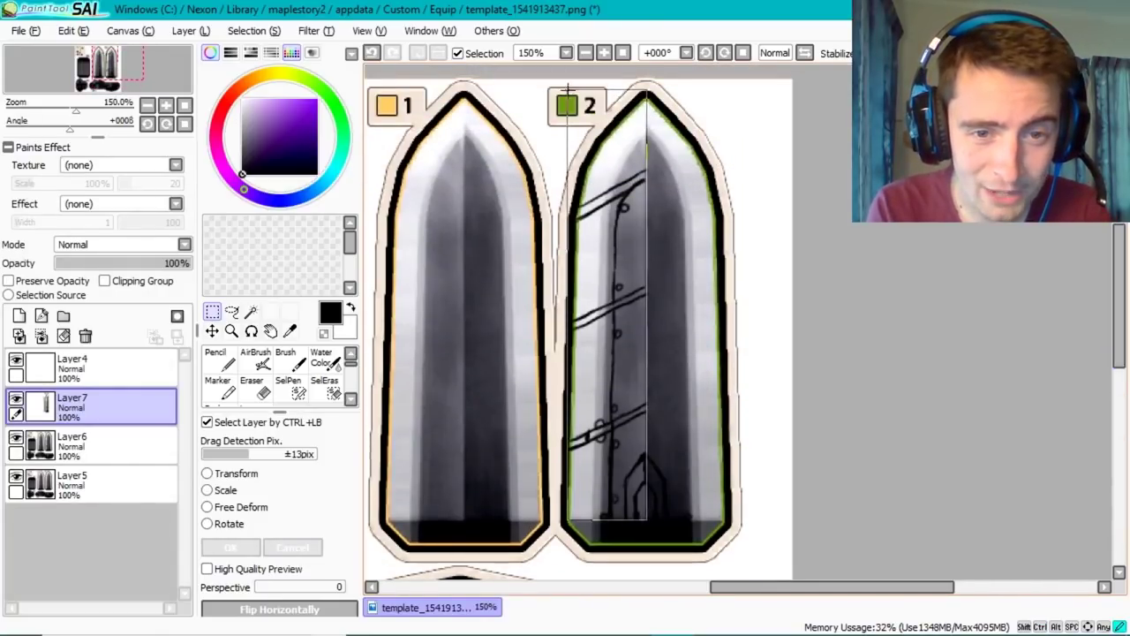
key(ctrl+t)
drag(647, 305, 722, 306)
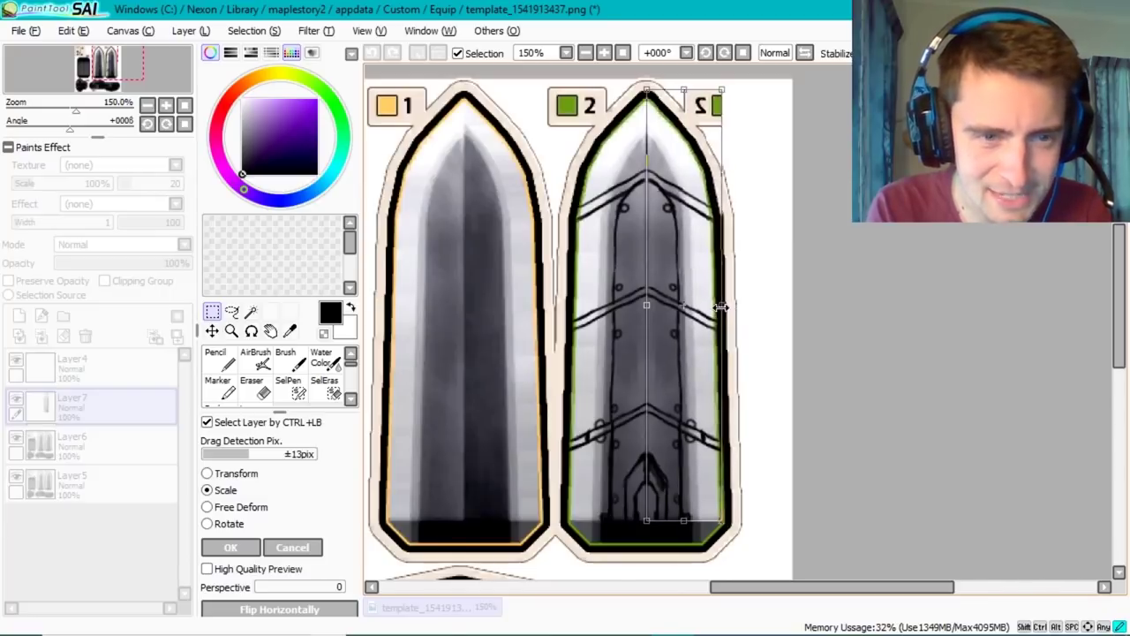
click(230, 547)
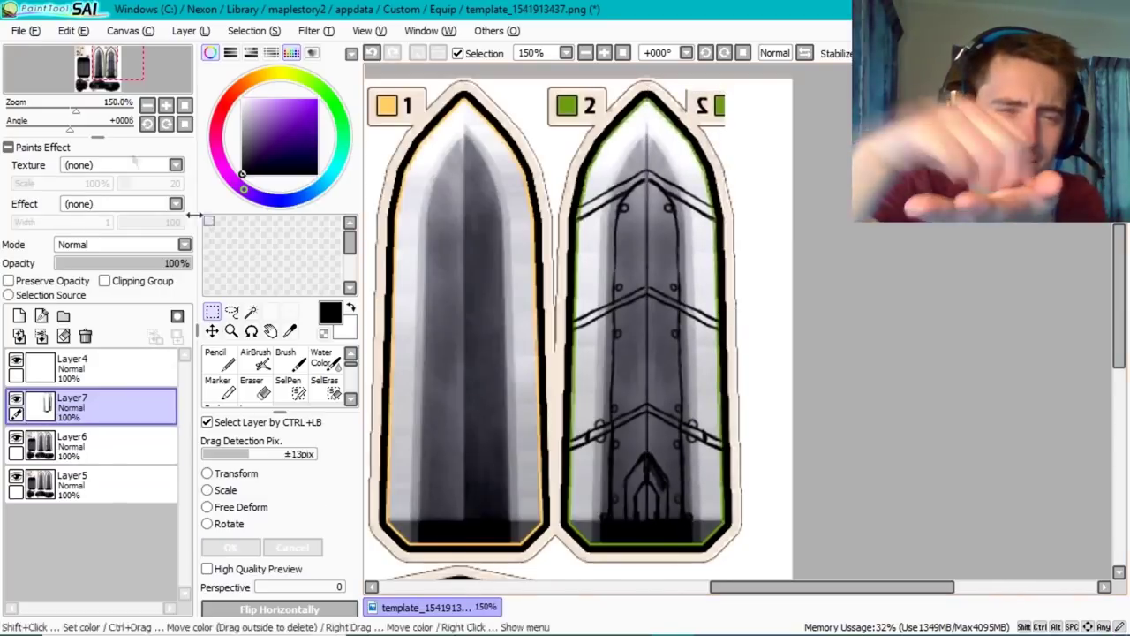
- Preview the blade in the game, then bring the template file back
key(alt+Tab)
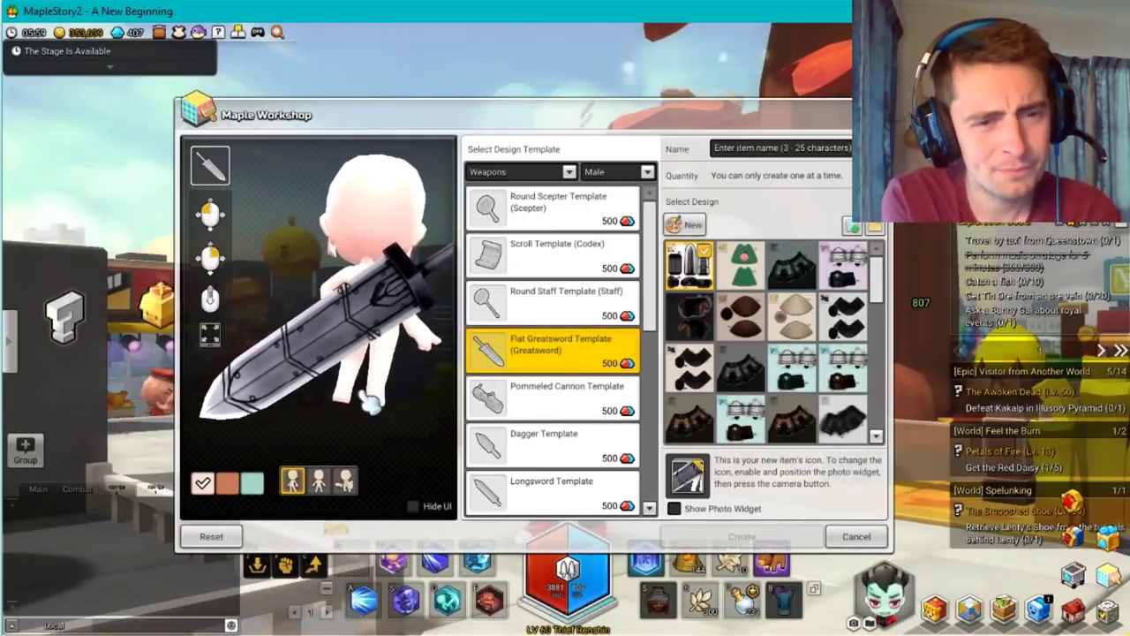
key(super)
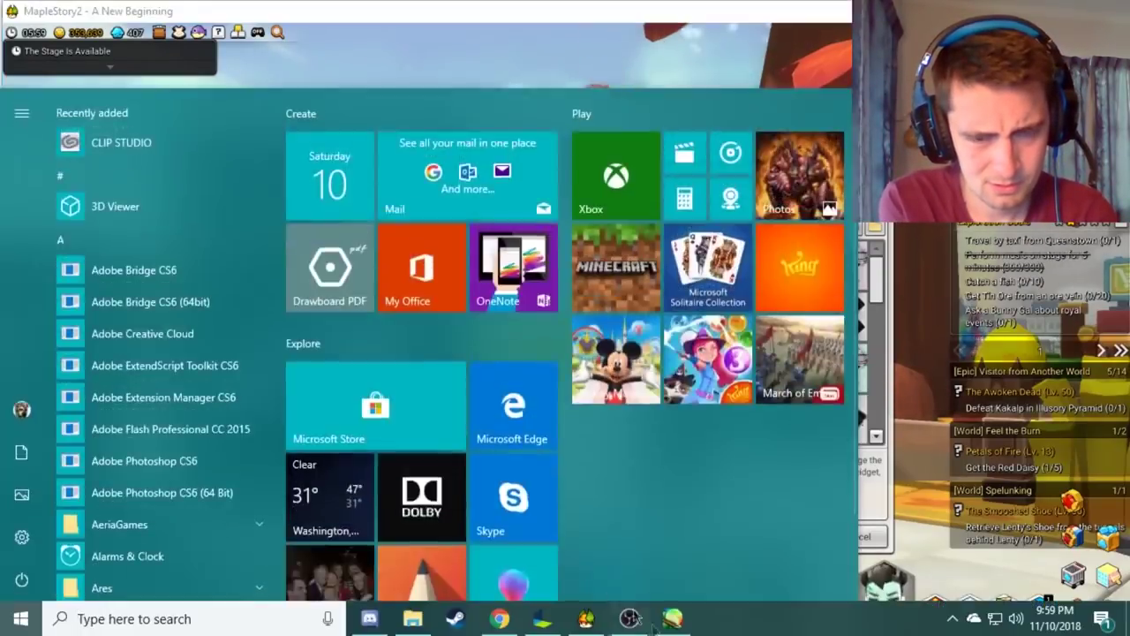
click(630, 618)
- Select blade panel 2 and shift its hue and saturation
drag(555, 77, 776, 565)
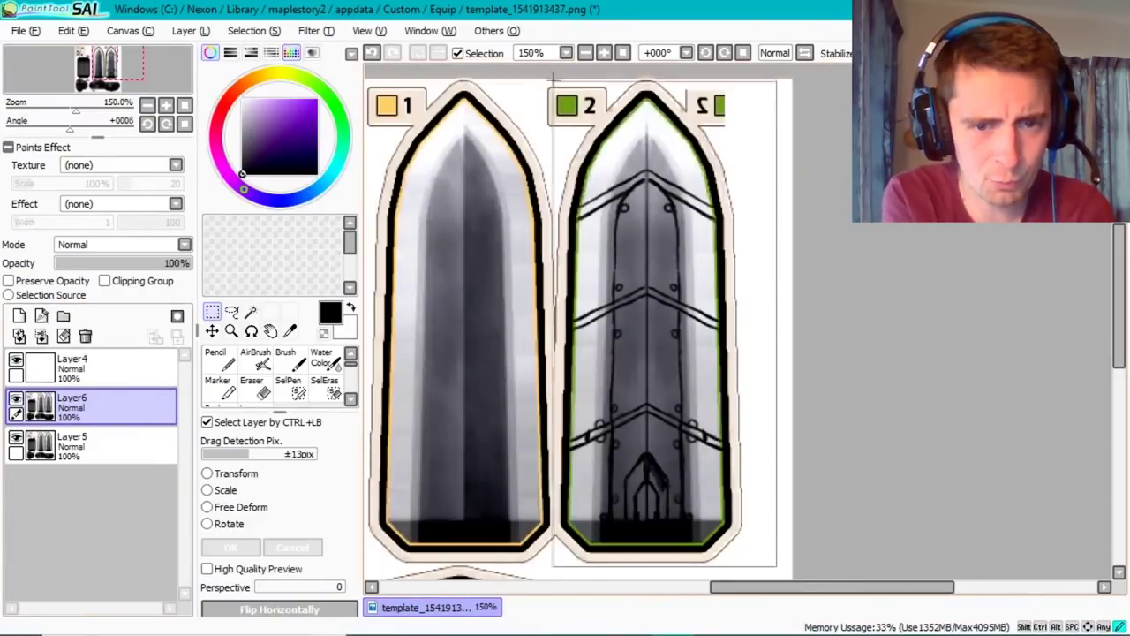
click(309, 30)
click(354, 48)
drag(241, 304, 389, 306)
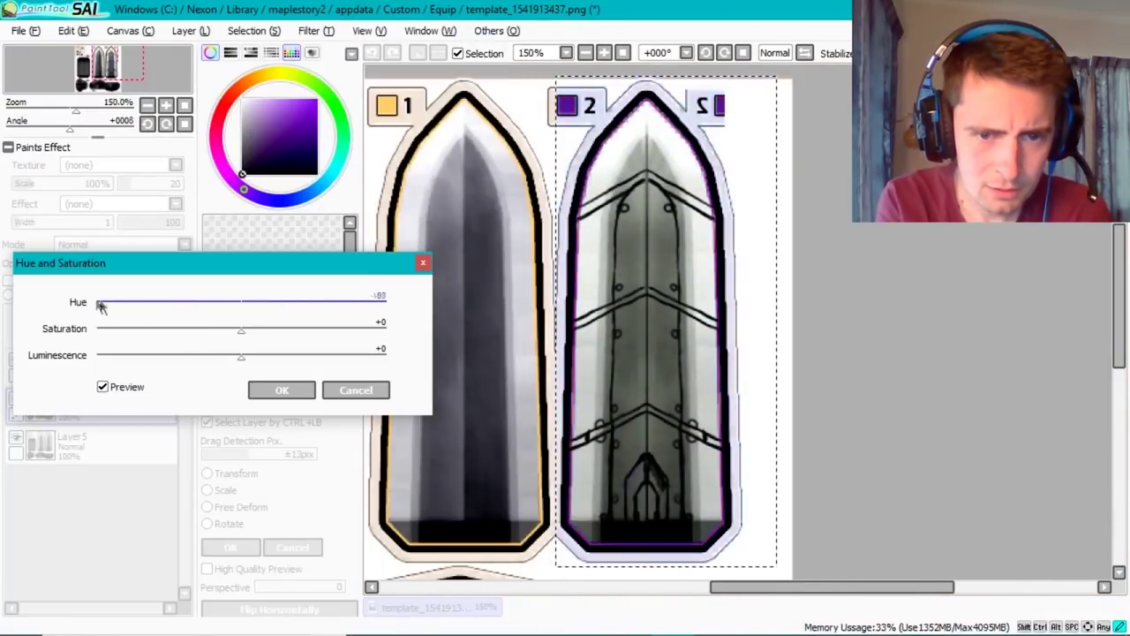
drag(101, 305, 329, 303)
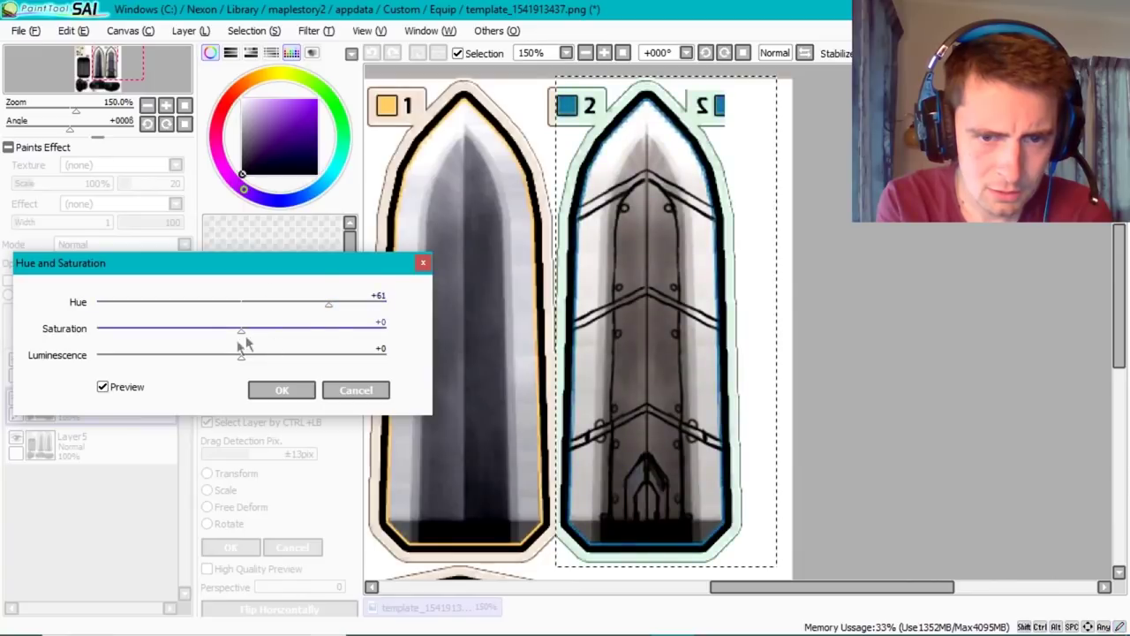
drag(241, 330, 237, 326)
click(282, 389)
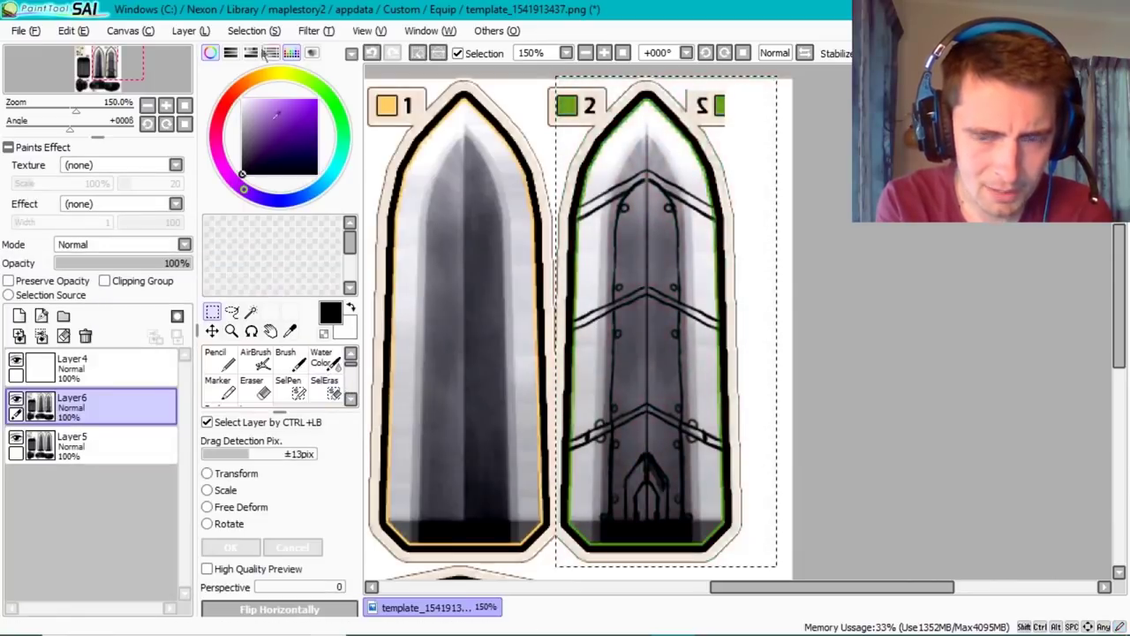
- Raise panel 2's contrast and deepen its colour toward blue
click(309, 30)
click(354, 49)
click(256, 288)
mouse_move(259, 299)
mouse_down()
mouse_move(404, 289)
mouse_move(256, 288)
mouse_up()
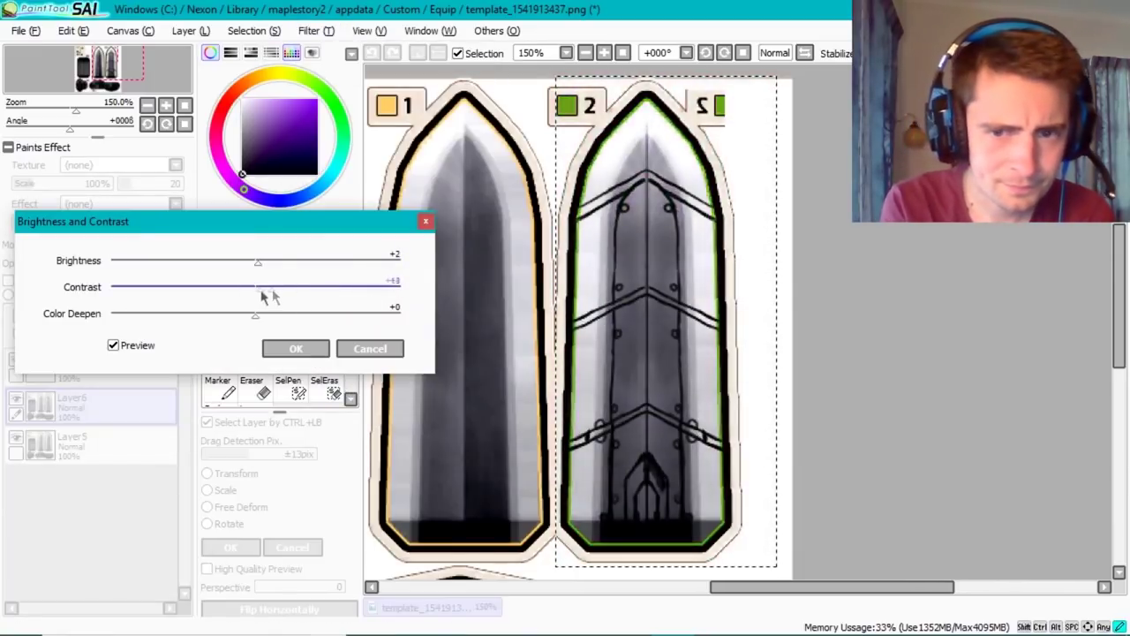
drag(340, 314, 346, 325)
click(296, 348)
click(315, 30)
- Reapply Hue and Saturation to tint panel 2 blue-cyan
click(353, 68)
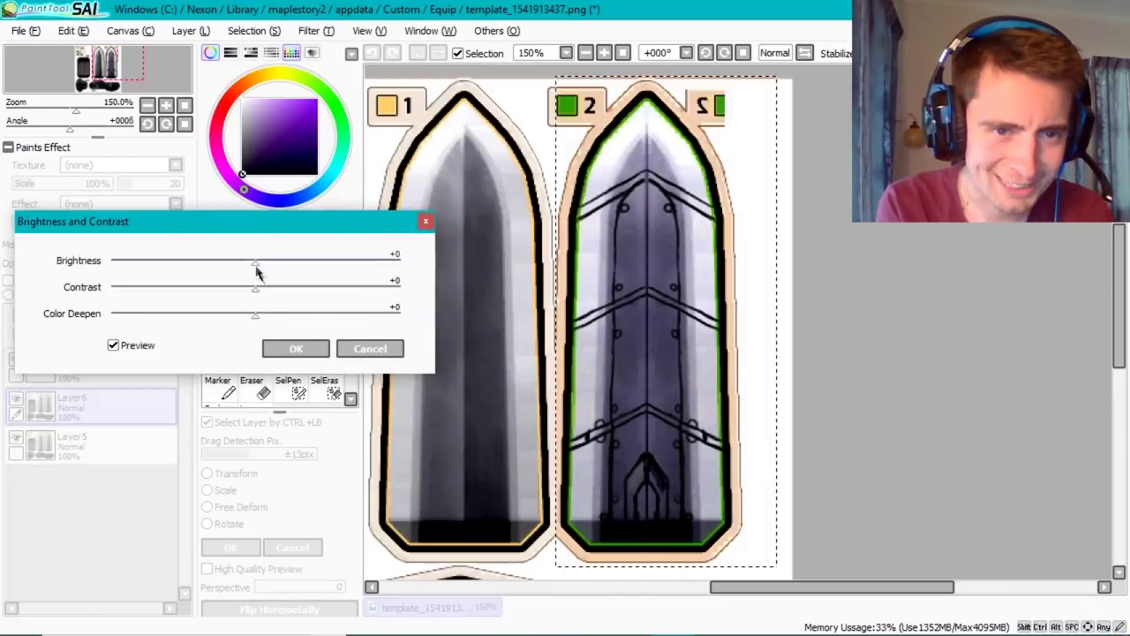
click(370, 348)
click(316, 30)
click(353, 45)
mouse_move(261, 304)
mouse_down()
mouse_move(373, 308)
mouse_move(344, 307)
mouse_up()
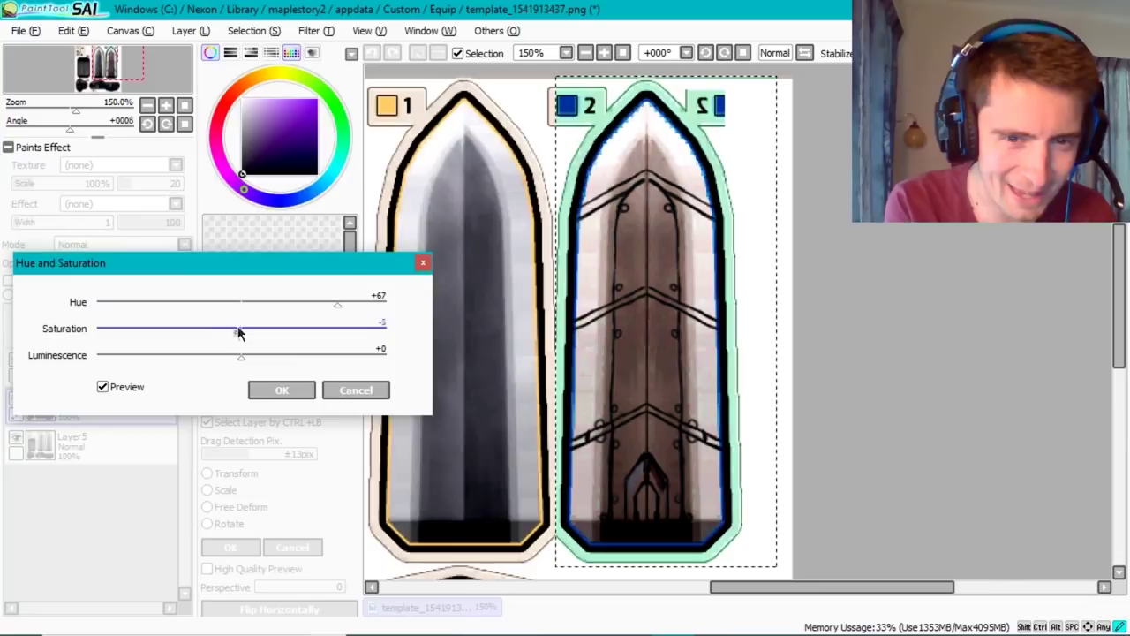
click(281, 389)
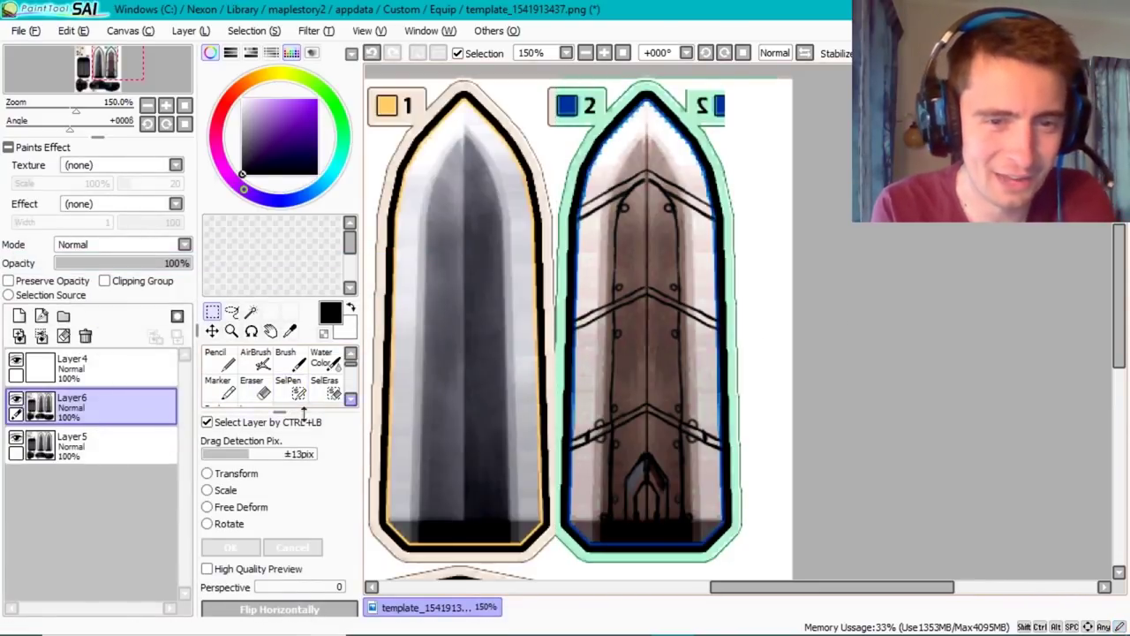
- Add a new empty layer and pick a dark red pencil colour
click(19, 315)
click(19, 316)
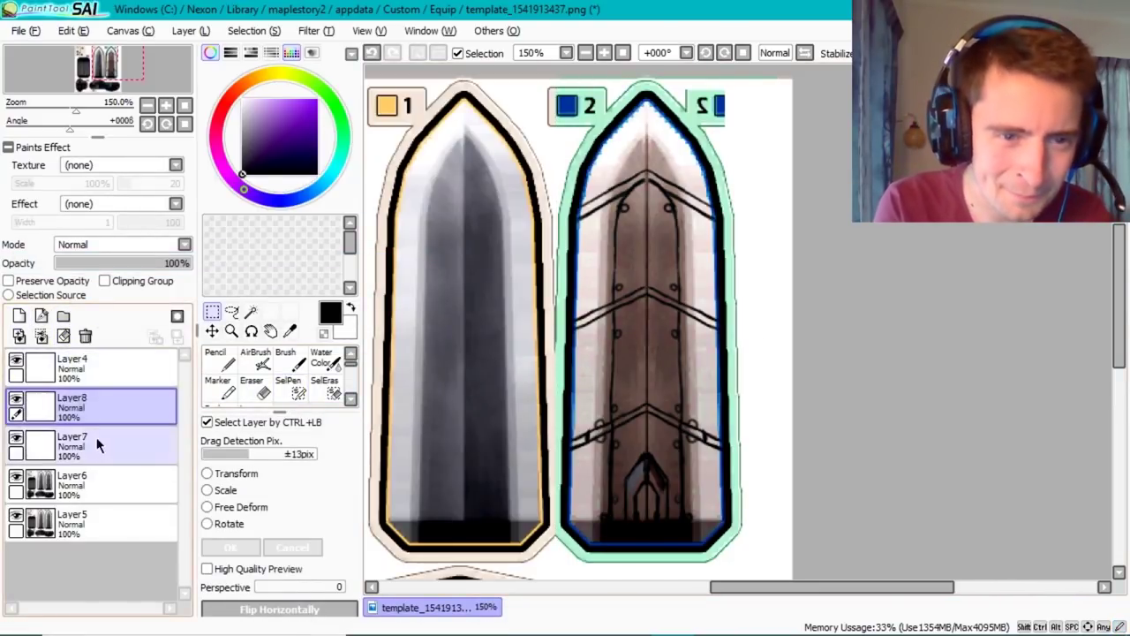
click(96, 437)
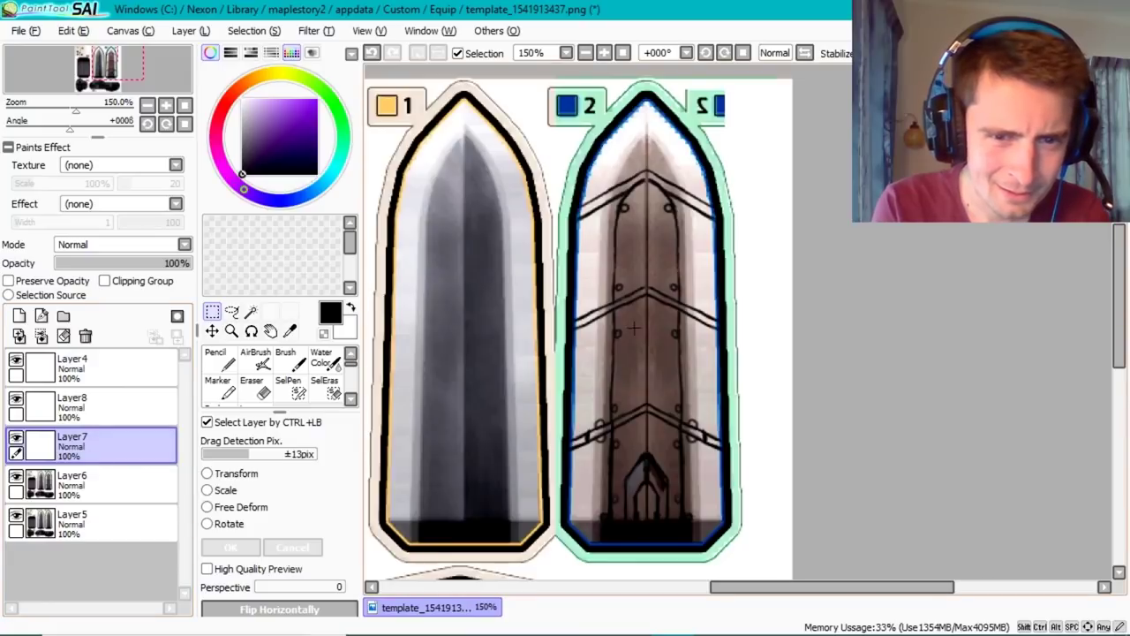
click(229, 94)
drag(254, 148, 258, 152)
key(n)
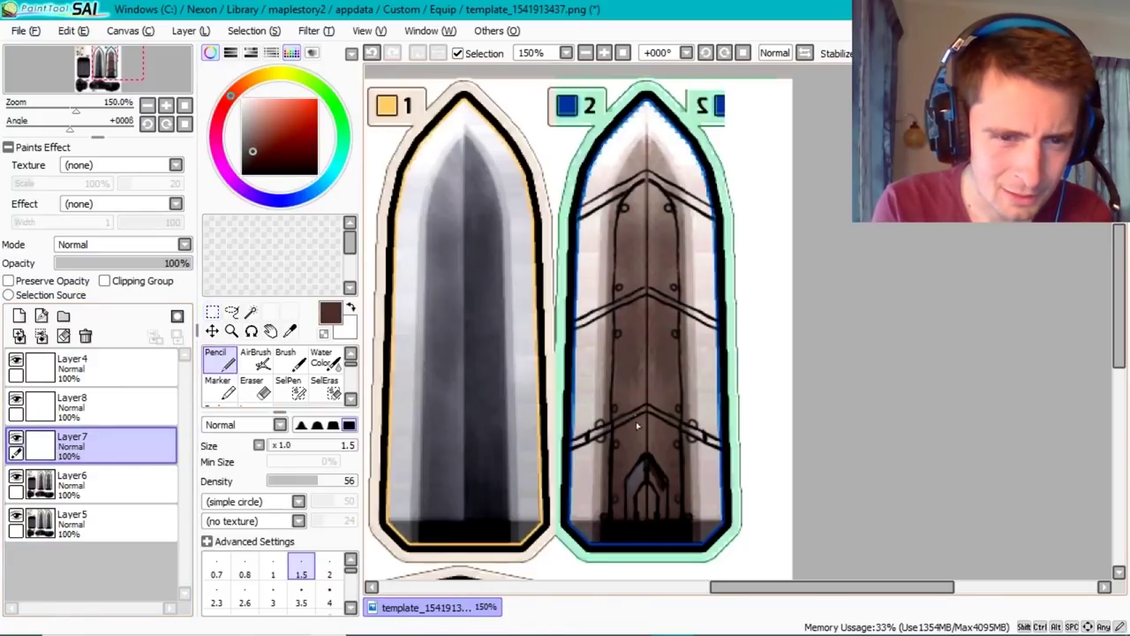
- Undo the recolour, clear the selection, and pick a deeper red
key(ctrl+z)
key(ctrl+z)
key(ctrl+z)
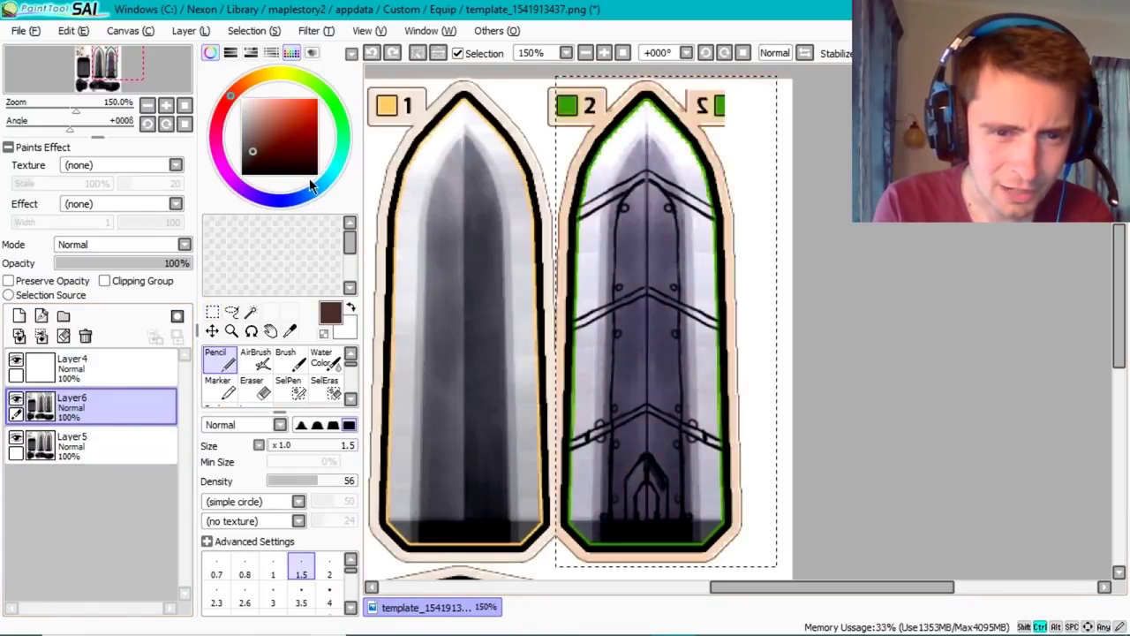
key(ctrl+d)
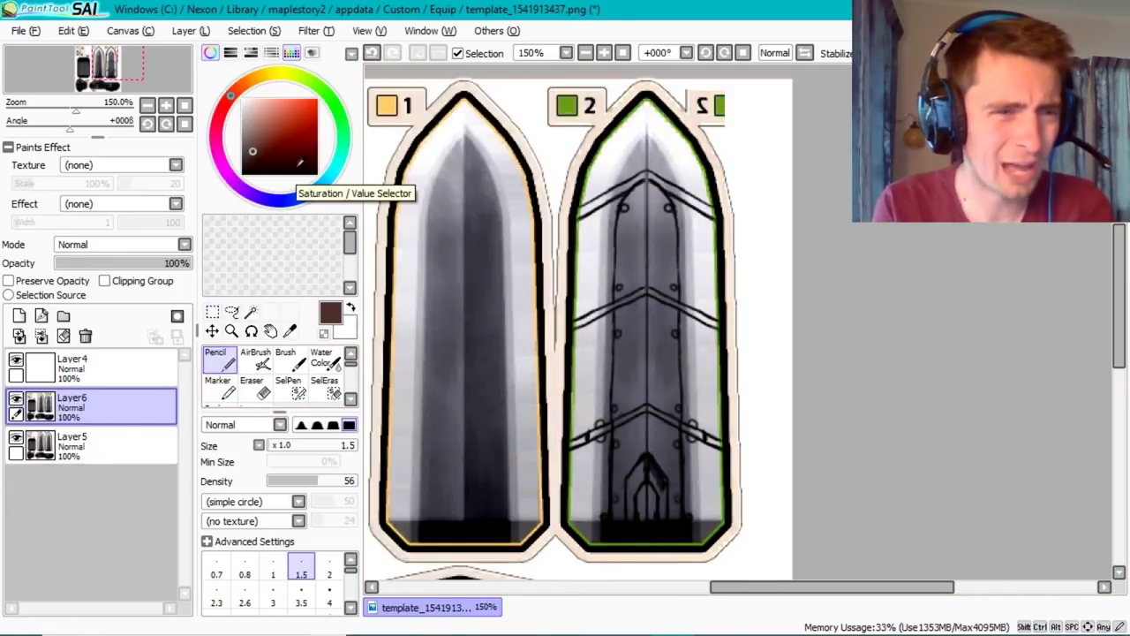
drag(299, 162, 318, 140)
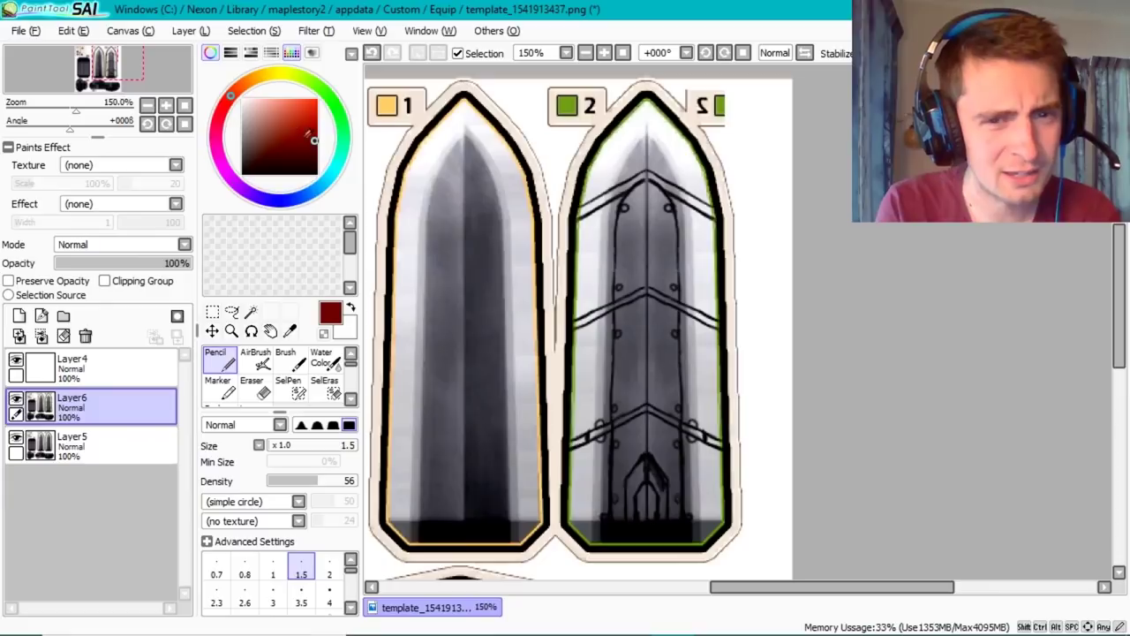
- Tune the paint colour to a duller, lighter red
click(221, 111)
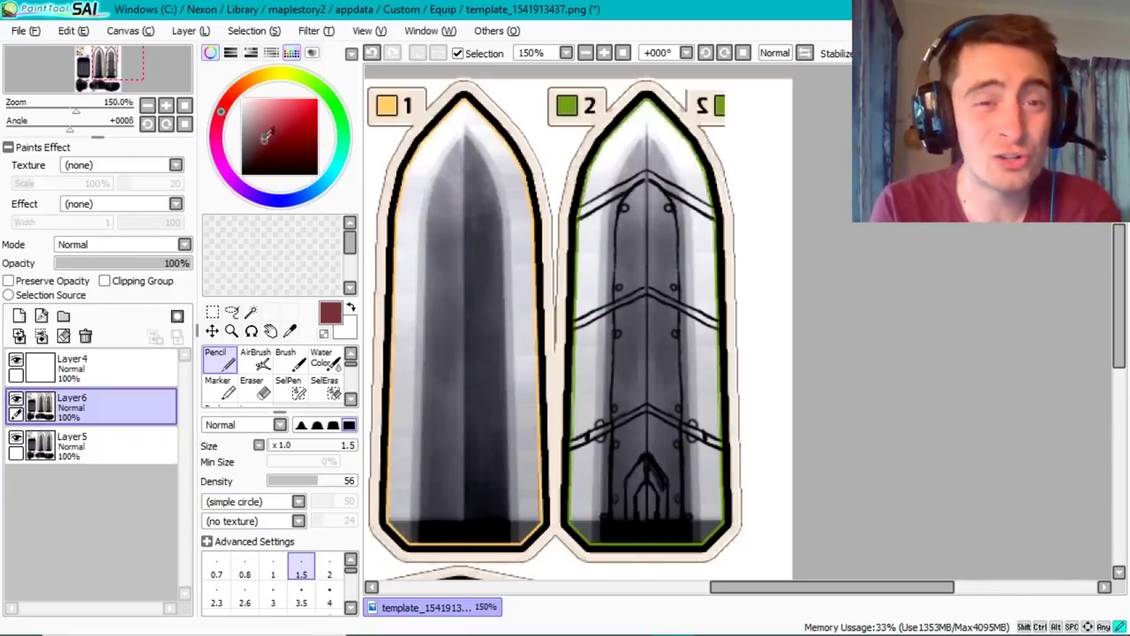
drag(265, 128, 260, 148)
drag(225, 110, 229, 96)
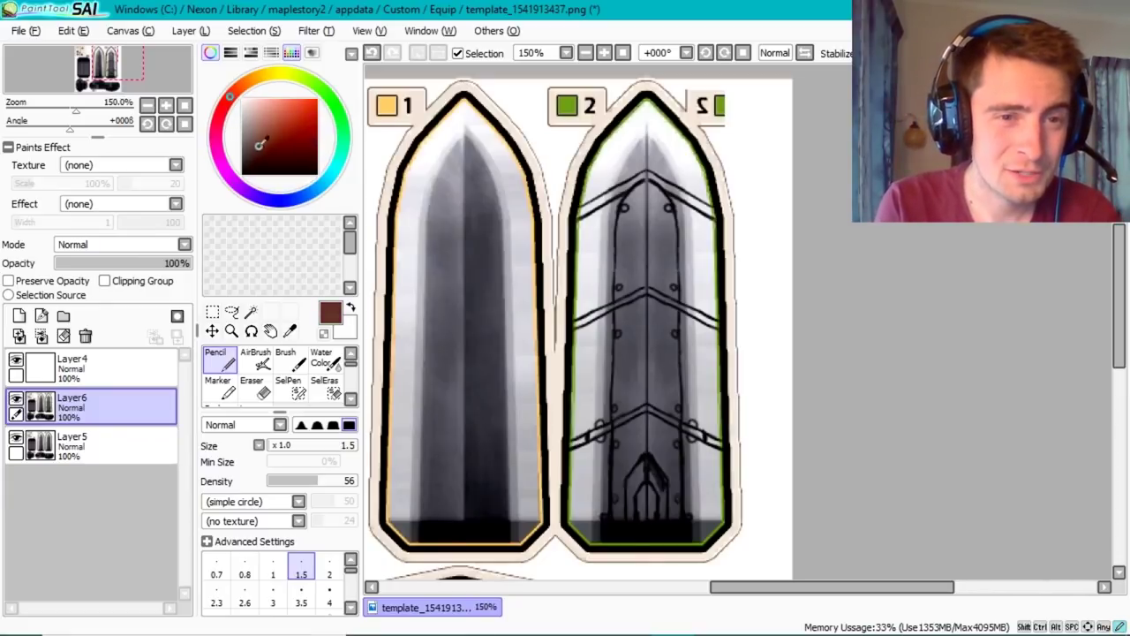
drag(257, 141, 257, 125)
- Bucket-fill the centre section of blade 2 with red
click(263, 143)
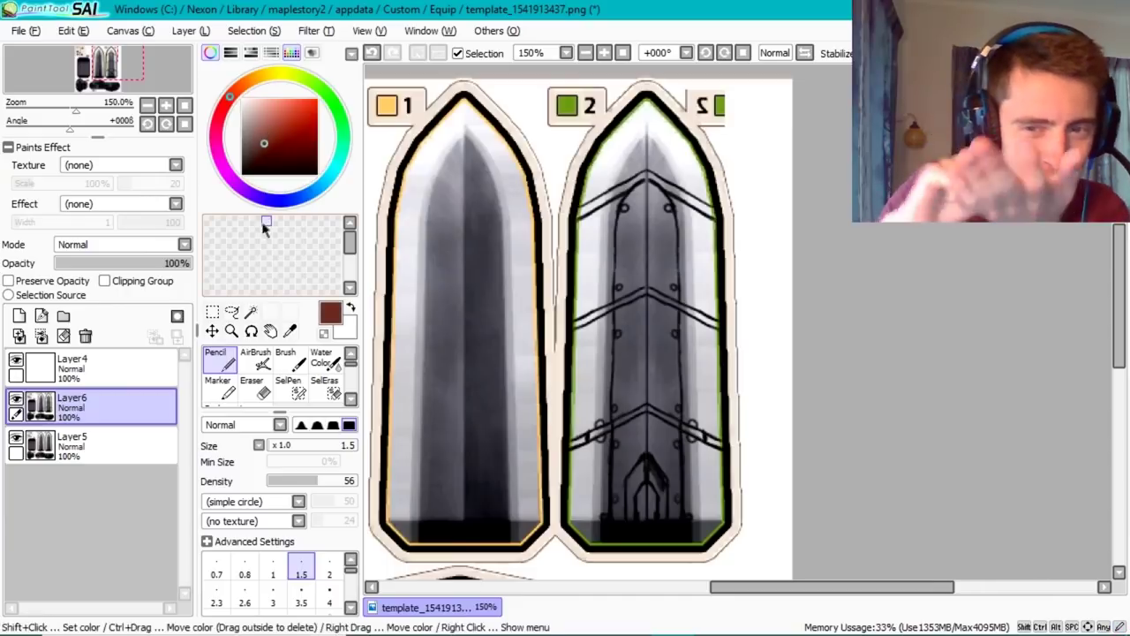
scroll(274, 371, down, 1)
click(217, 384)
click(644, 345)
click(660, 371)
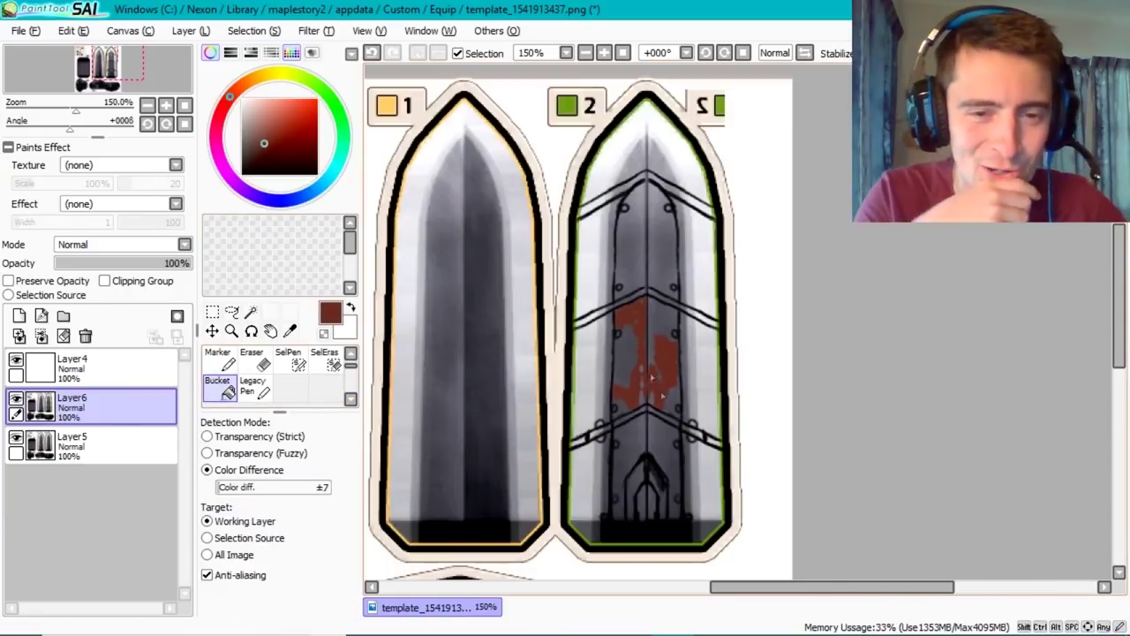
click(627, 354)
click(653, 357)
click(670, 399)
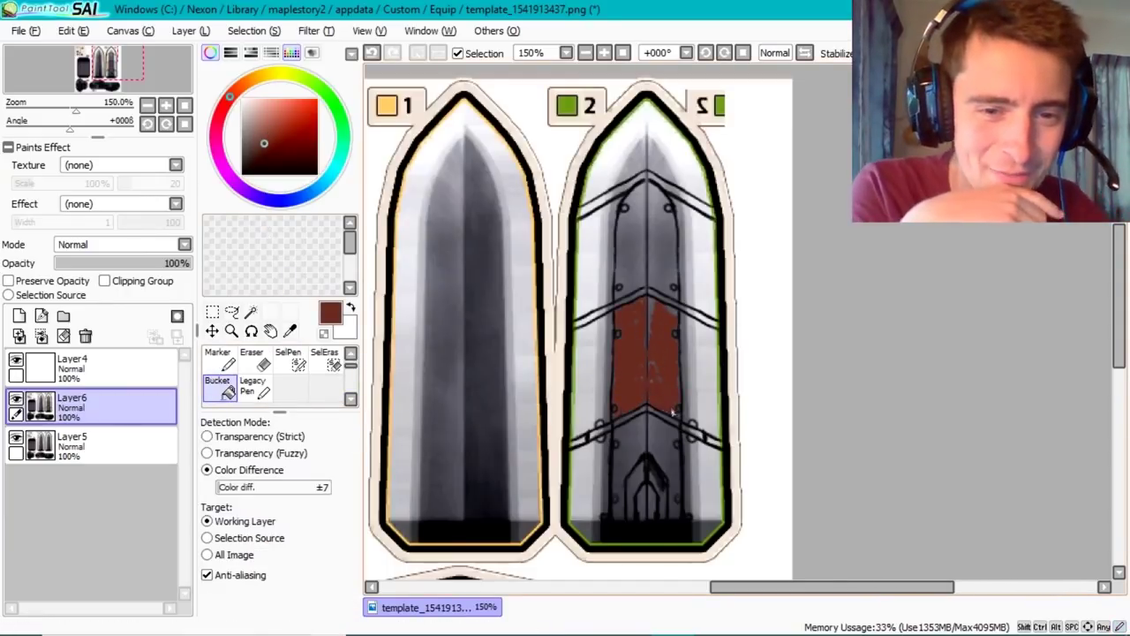
- Fill the upper sections and the area below the chevron, then change colour
click(628, 261)
click(657, 279)
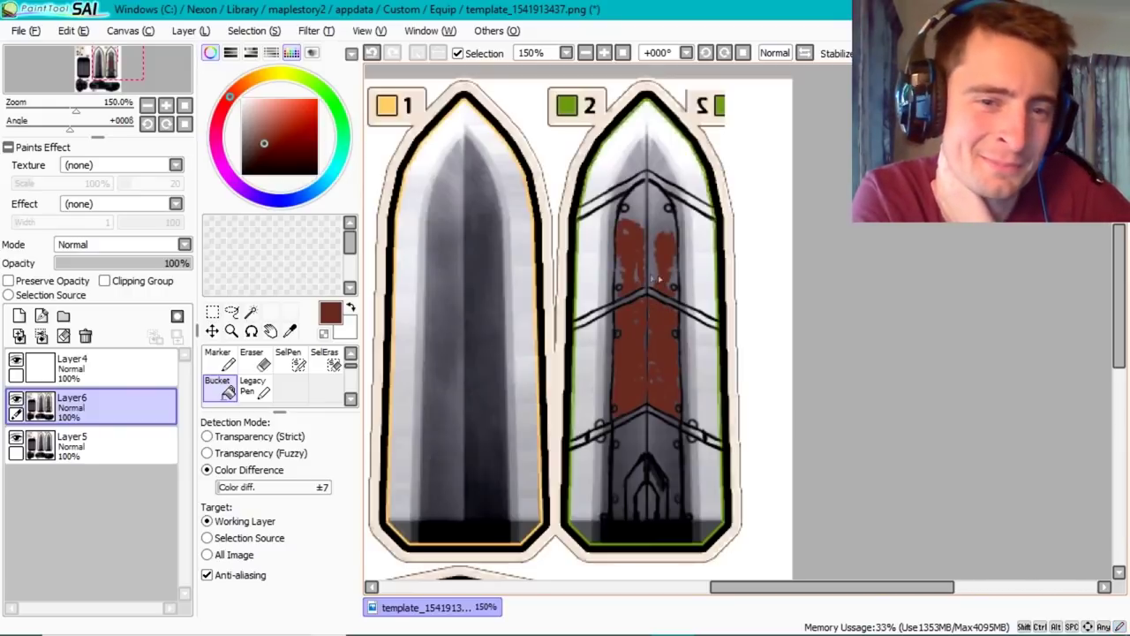
click(653, 243)
click(645, 201)
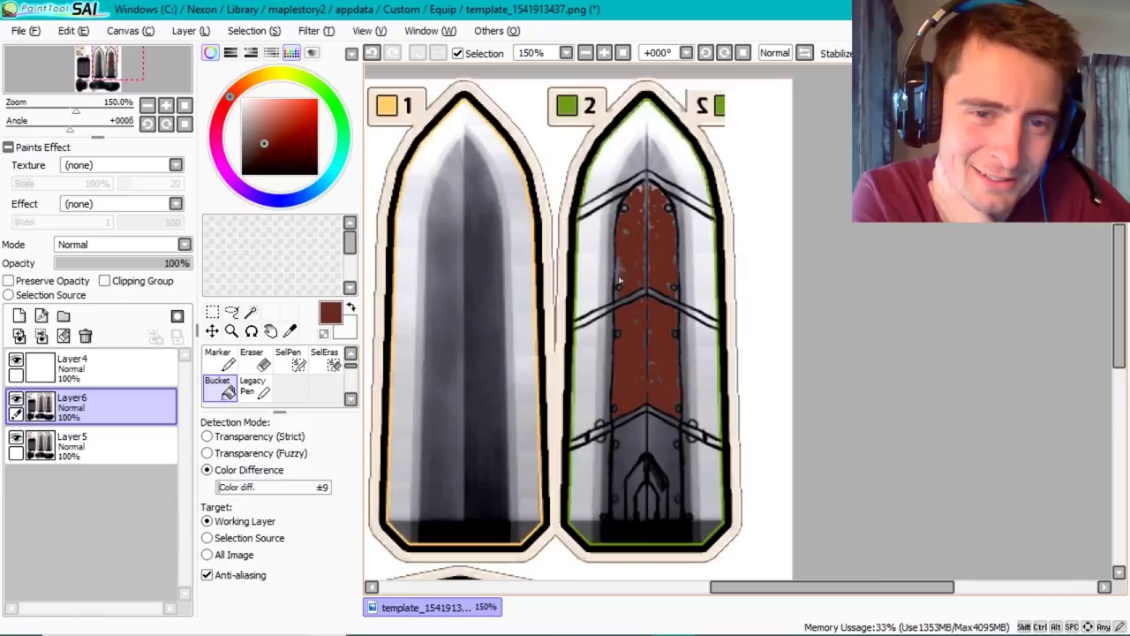
click(641, 439)
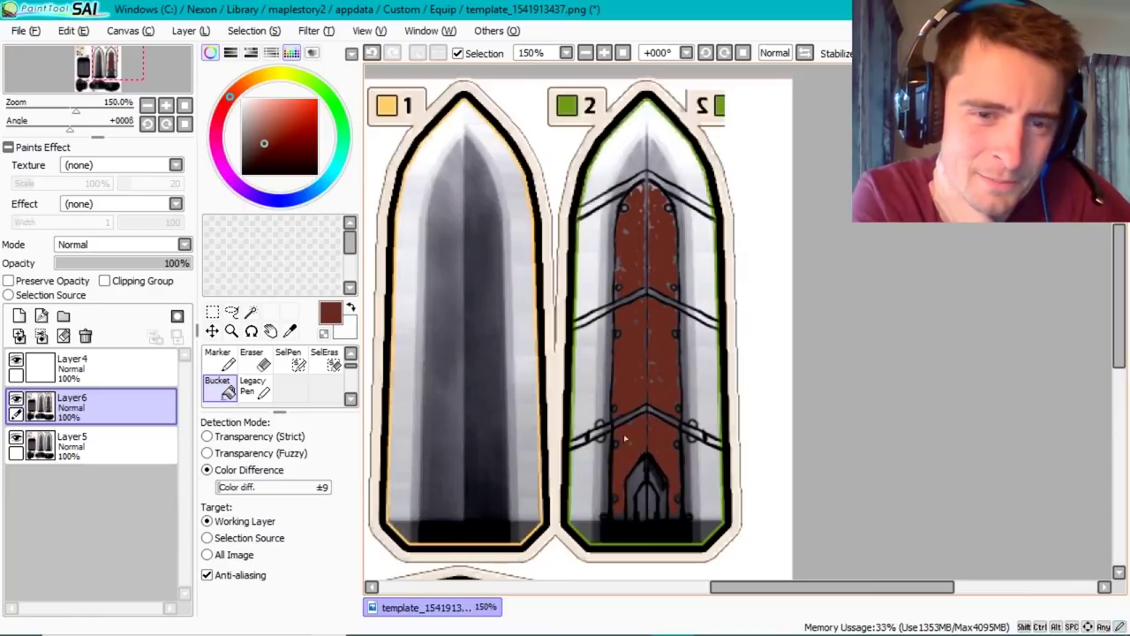
click(267, 159)
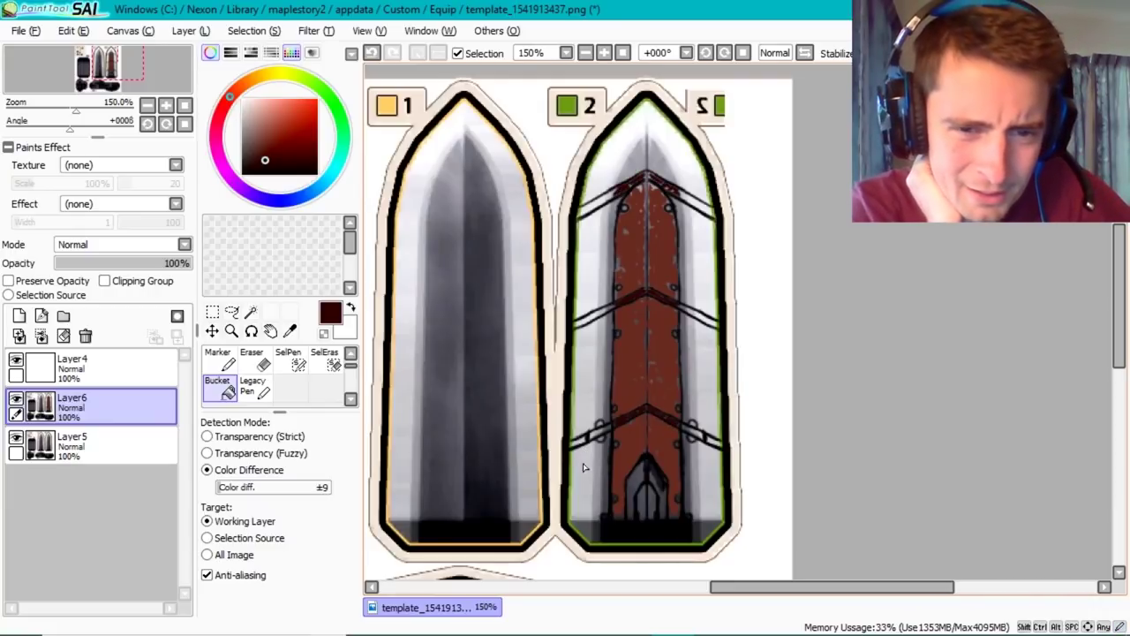
click(242, 173)
- Shade the red panel's sides and lower chevron with a small, low-density pencil
click(217, 357)
click(245, 590)
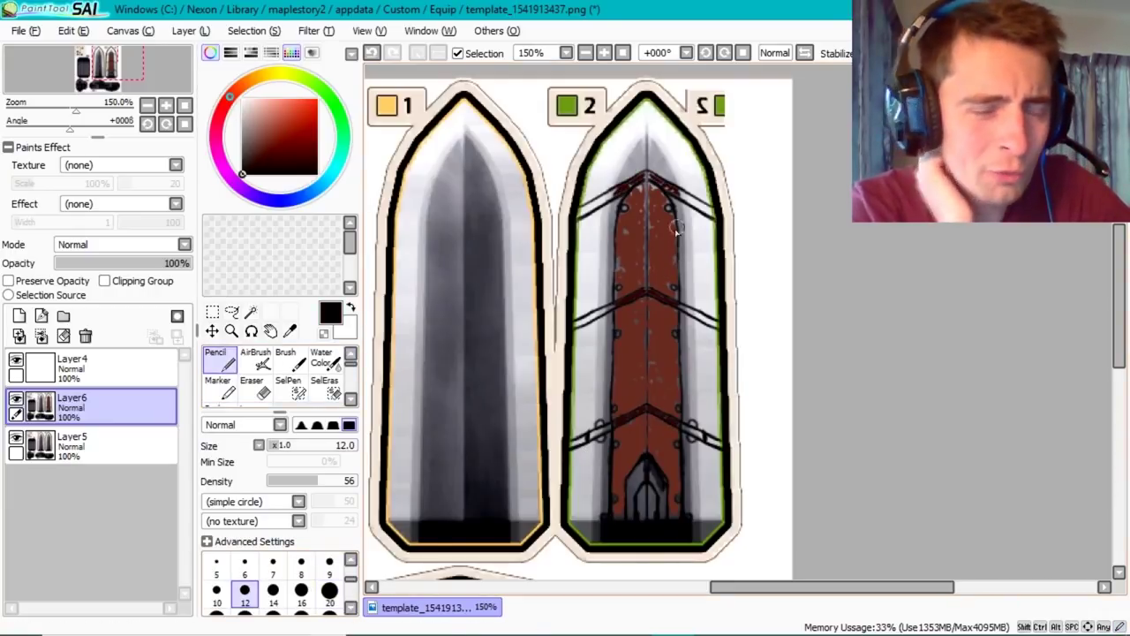
key(KP_Add)
click(286, 481)
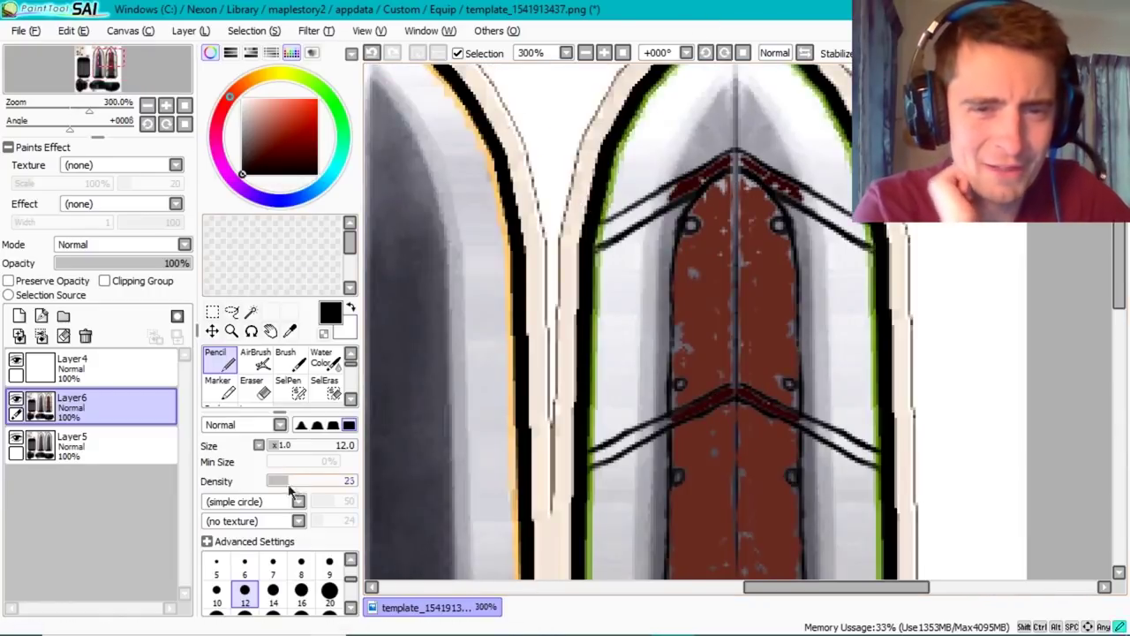
drag(716, 168, 667, 389)
click(329, 563)
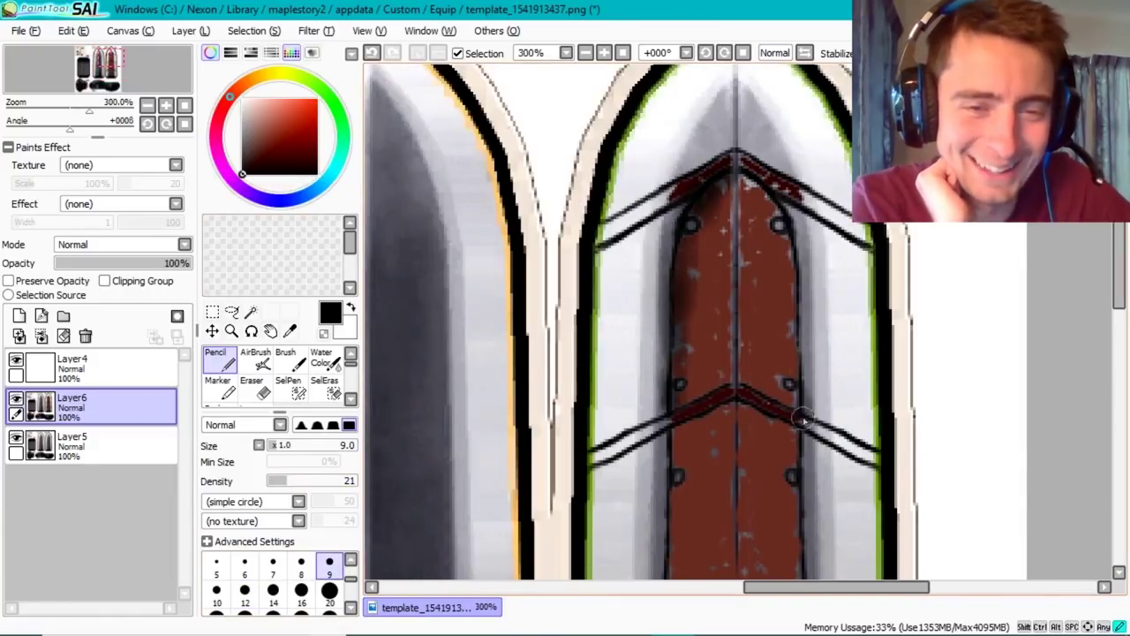
drag(802, 424, 760, 187)
mouse_move(811, 430)
mouse_down()
mouse_move(680, 424)
mouse_move(795, 402)
mouse_move(742, 216)
mouse_up()
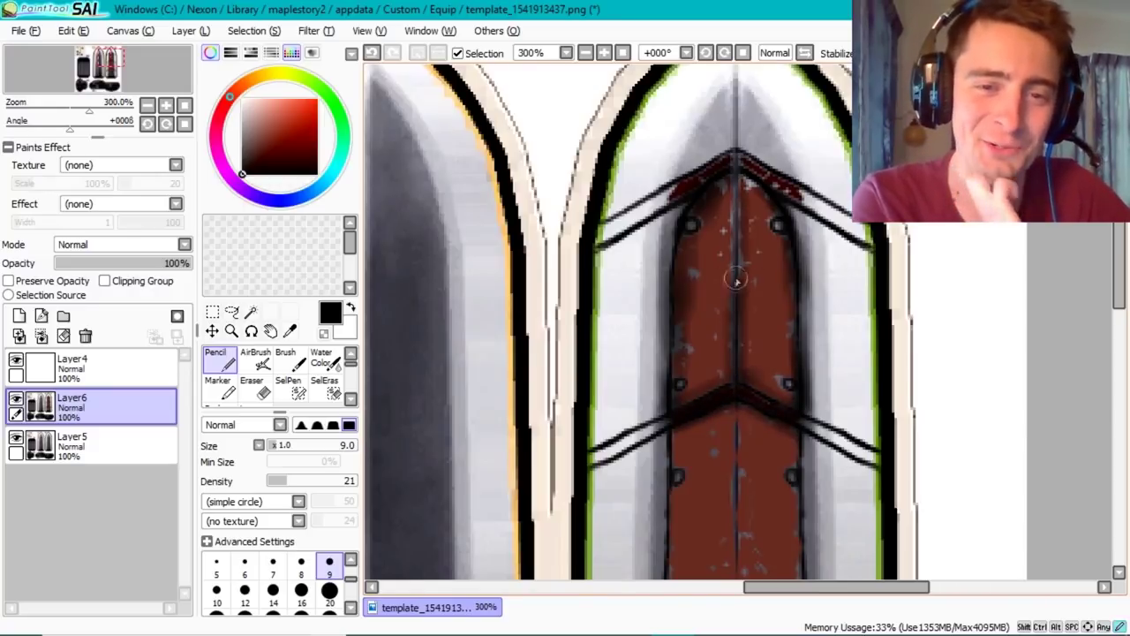
scroll(273, 583, down, 2)
- Shade the strap's edges and darken both chevrons into smooth bands
click(272, 480)
click(330, 591)
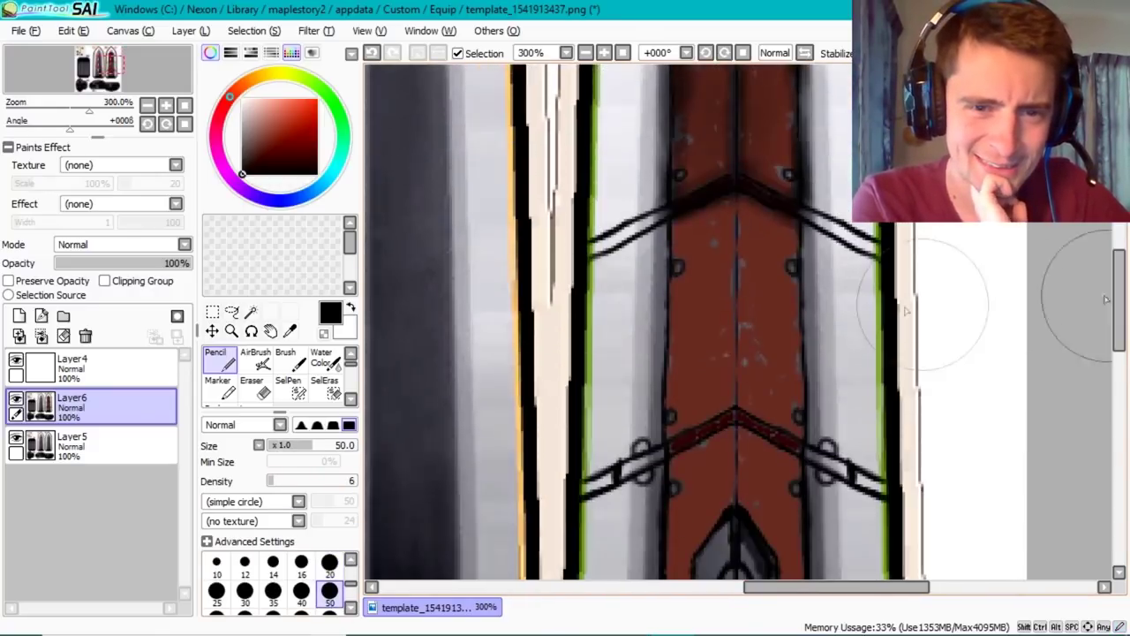
scroll(727, 353, down, 3)
key(bracketleft)
key(bracketleft)
key(bracketleft)
key(bracketleft)
key(bracketleft)
drag(666, 438, 676, 212)
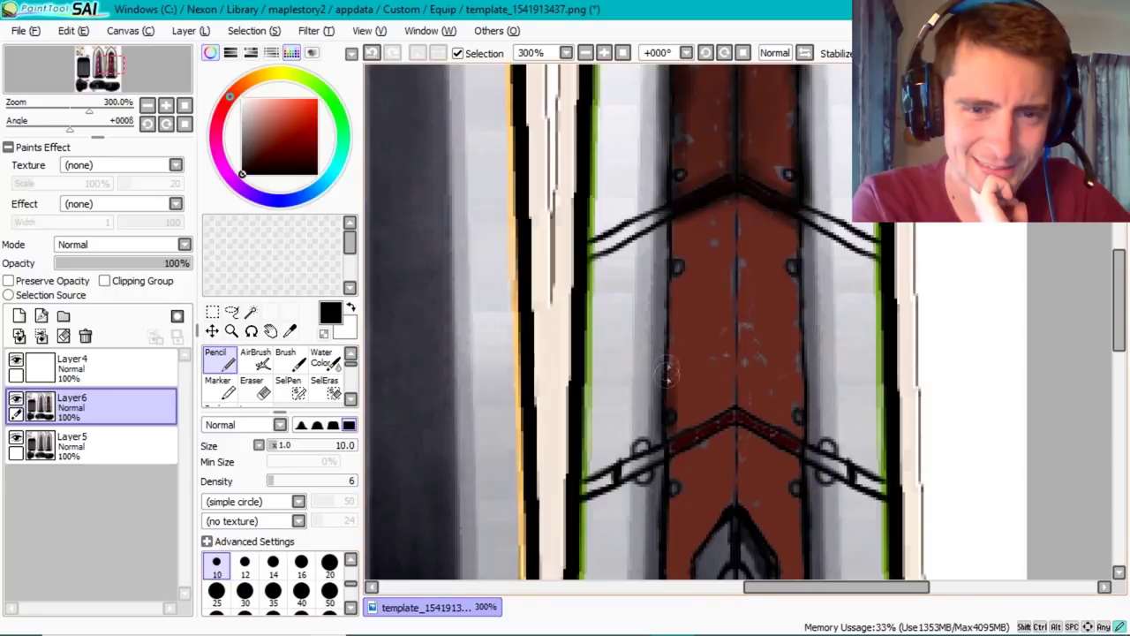
drag(793, 441, 795, 253)
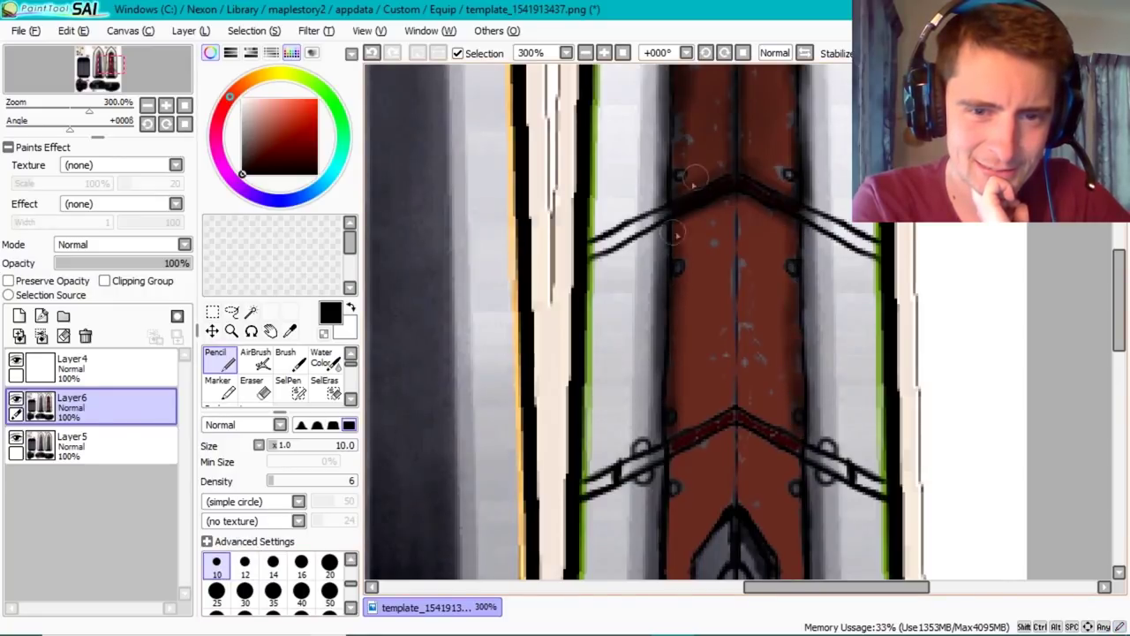
drag(671, 238, 786, 212)
mouse_move(671, 459)
mouse_down()
mouse_move(733, 410)
mouse_move(787, 436)
mouse_up()
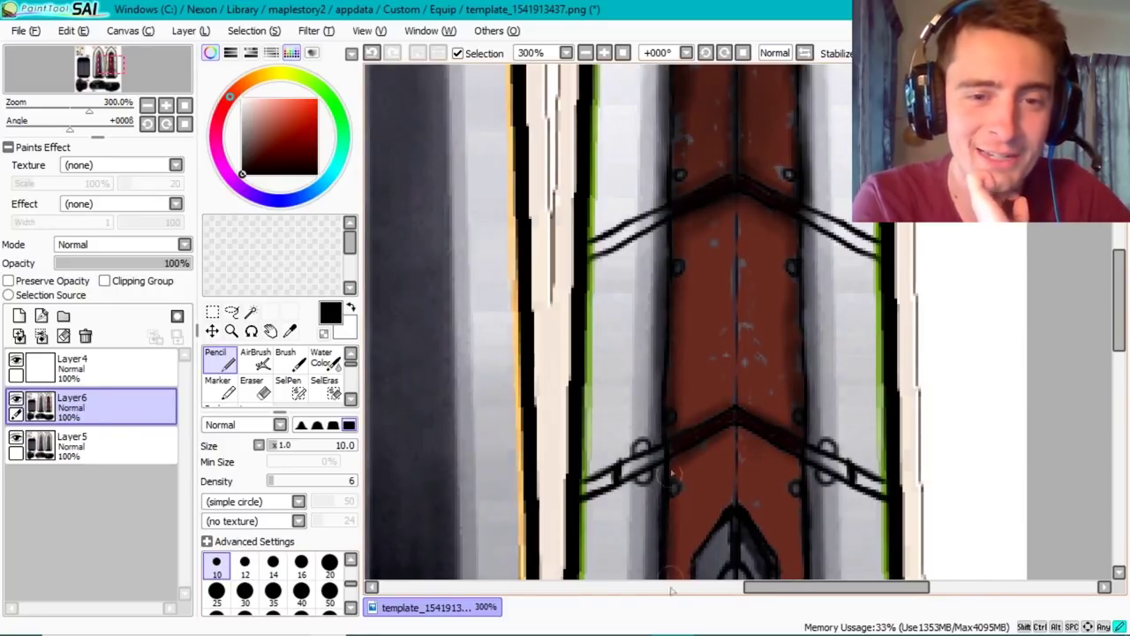
scroll(731, 370, down, 3)
- Paint brown over the grey arch and shade the strap's pointed top
drag(720, 240, 777, 326)
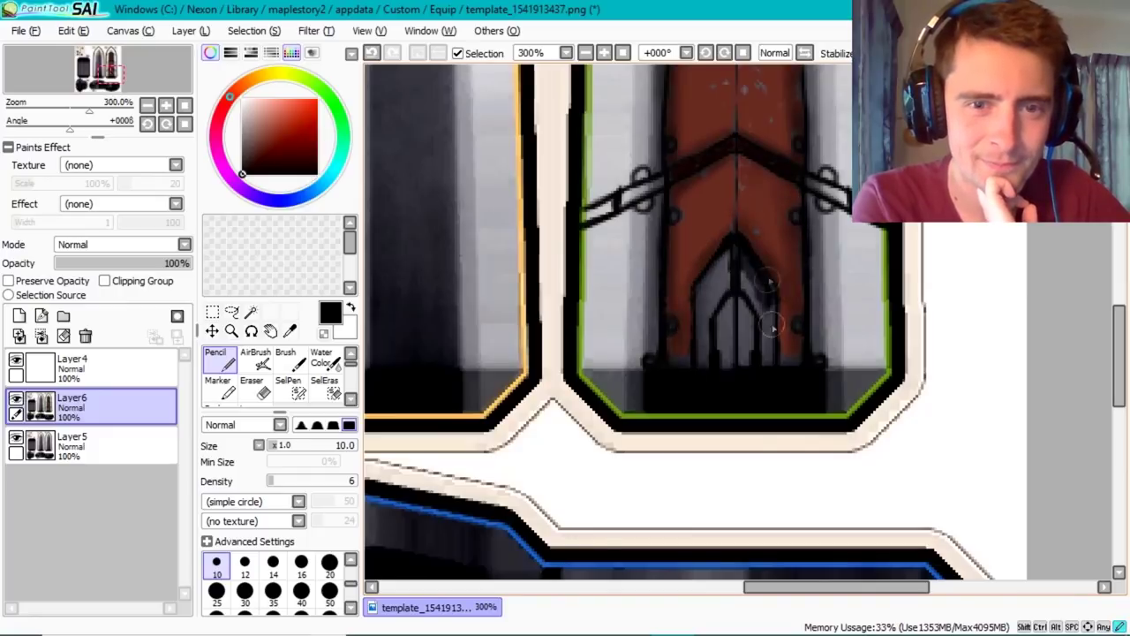
mouse_move(772, 283)
mouse_down()
mouse_move(715, 229)
mouse_move(671, 345)
mouse_up()
drag(751, 212, 732, 162)
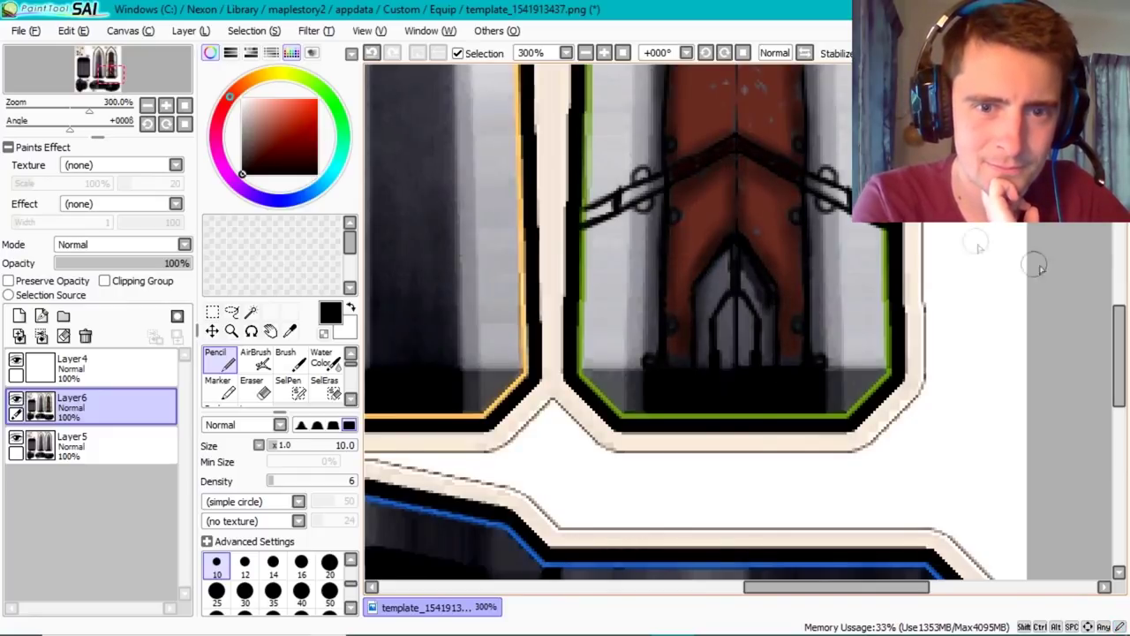
scroll(724, 203, up, 3)
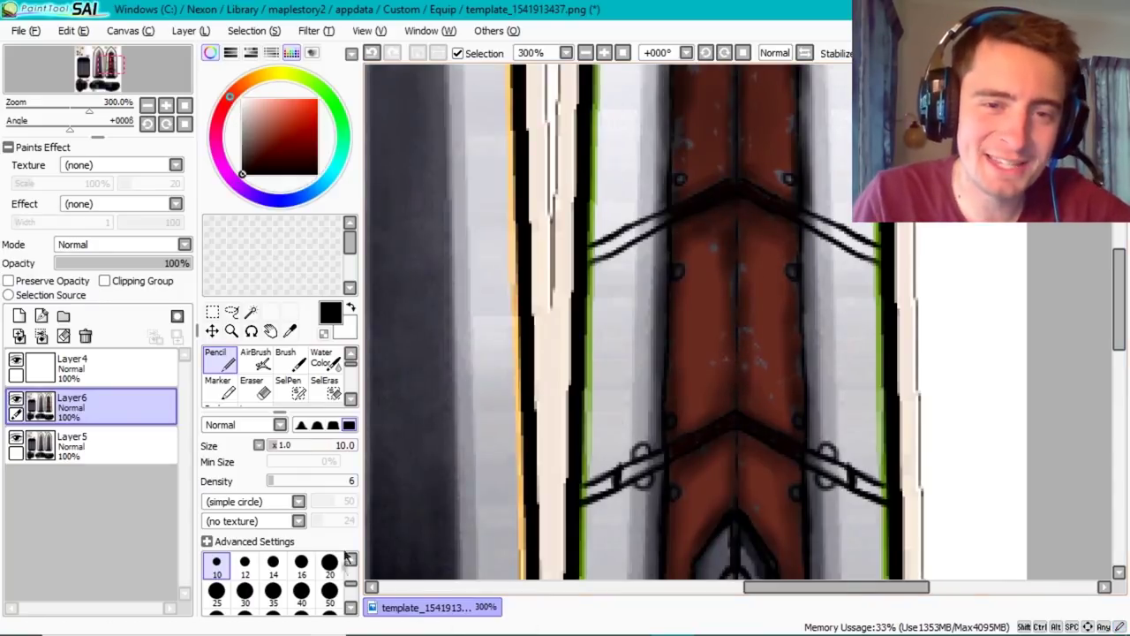
click(329, 590)
scroll(962, 340, down, 3)
drag(1121, 397, 1121, 349)
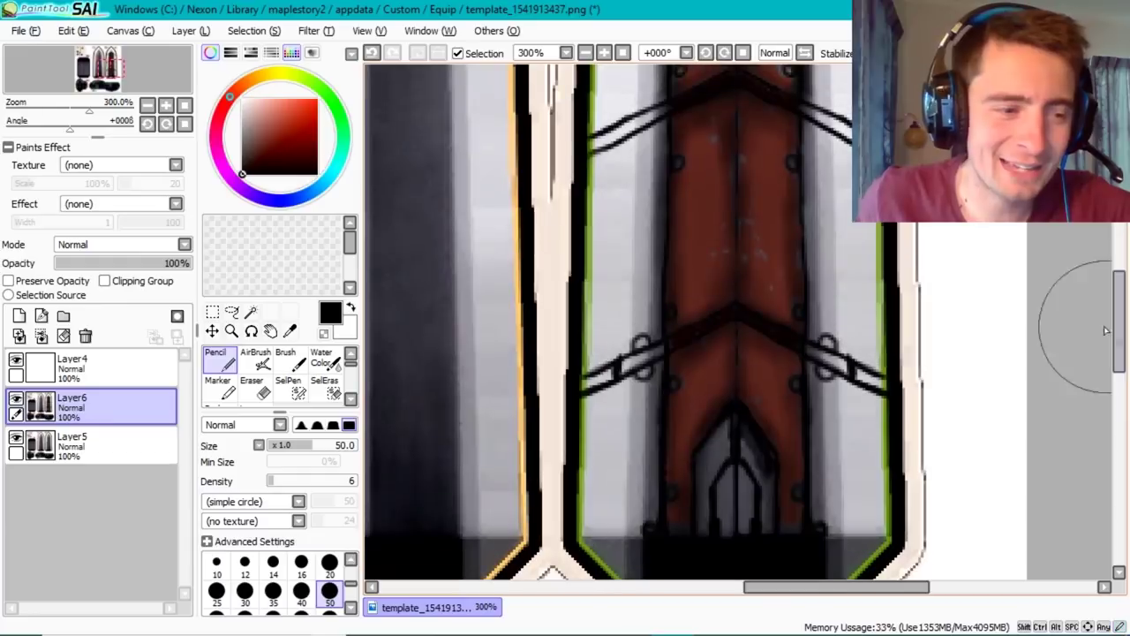
- Set up a grey pencil at size 1 with density 56
click(241, 126)
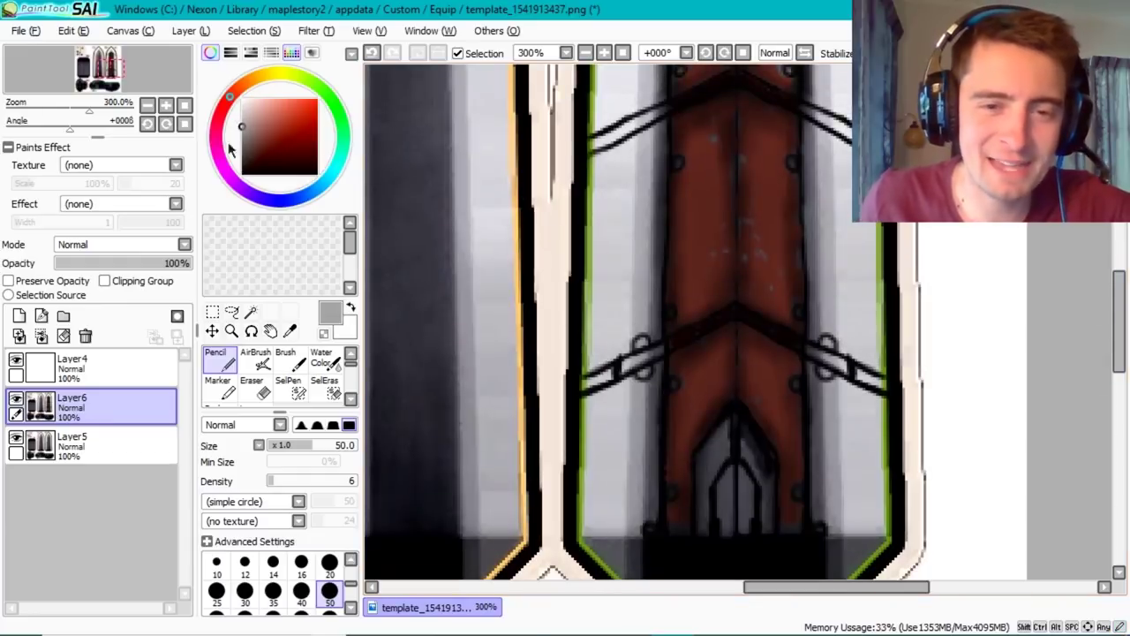
scroll(350, 566, up, 3)
click(273, 565)
click(317, 481)
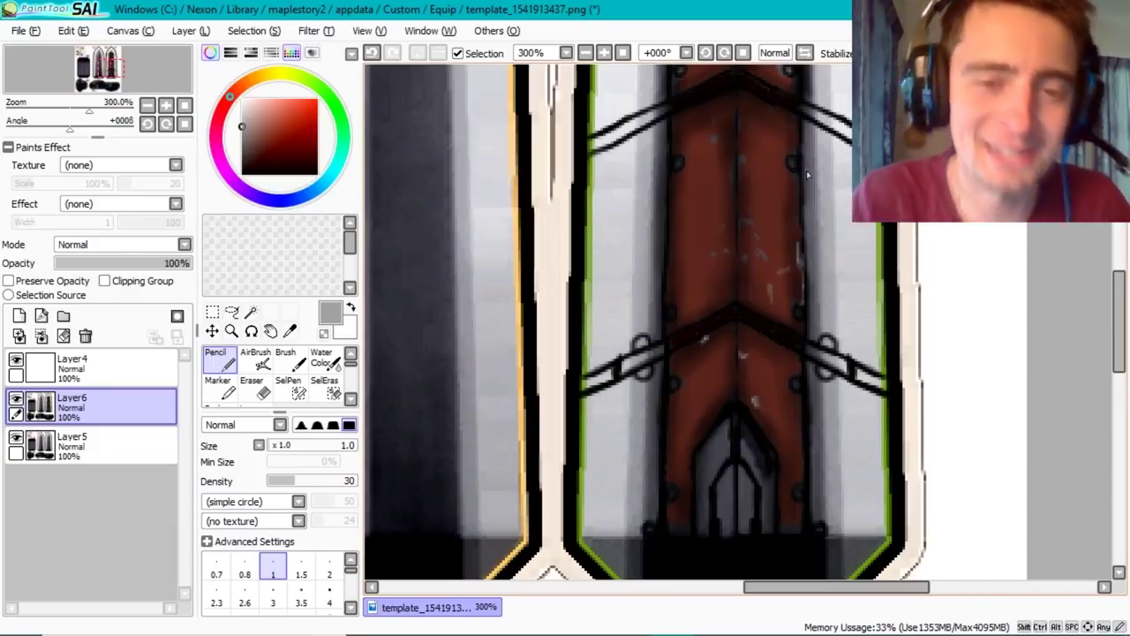
- Scratch light grey marks along the red strap's edge
mouse_move(801, 251)
mouse_down()
mouse_move(791, 152)
mouse_move(795, 181)
mouse_up()
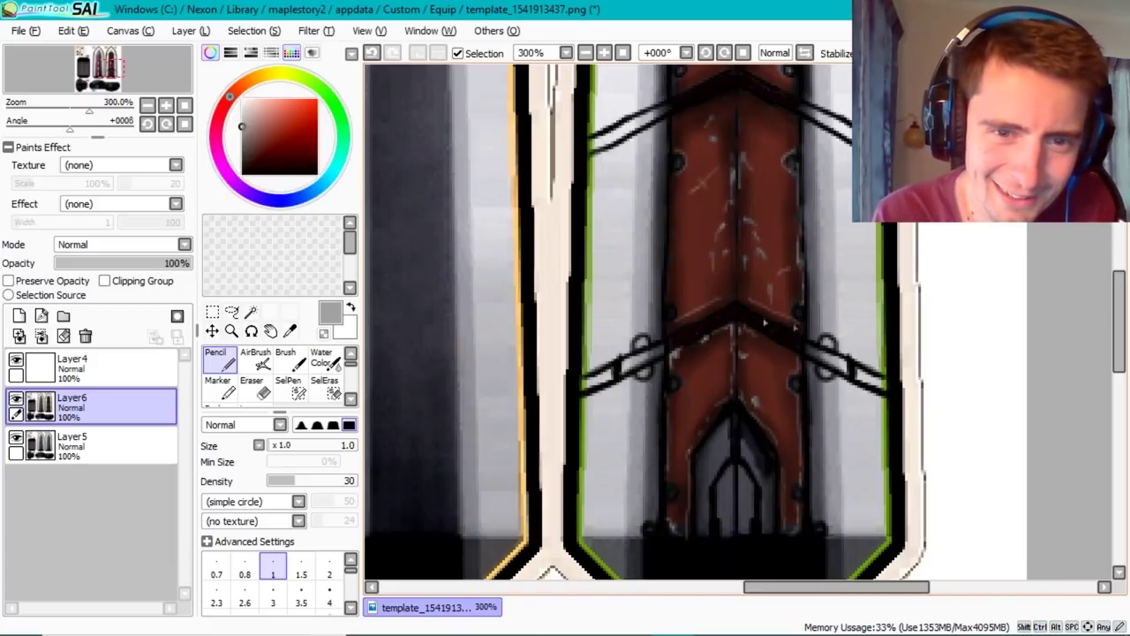
scroll(797, 402, up, 3)
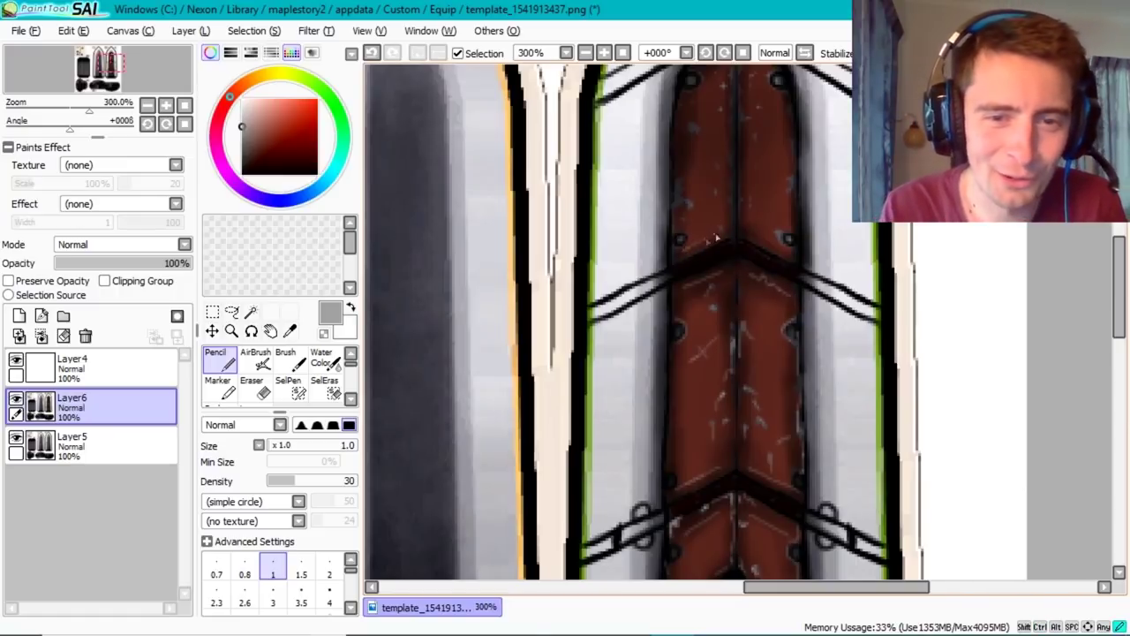
scroll(797, 256, up, 1)
scroll(678, 291, up, 1)
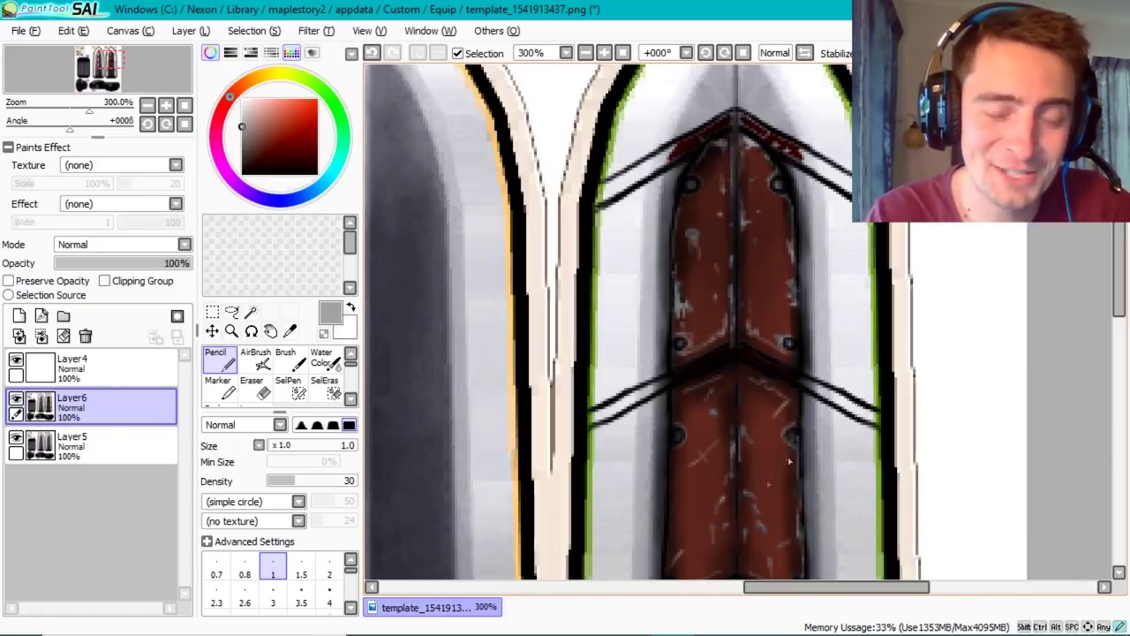
key(super)
key(super)
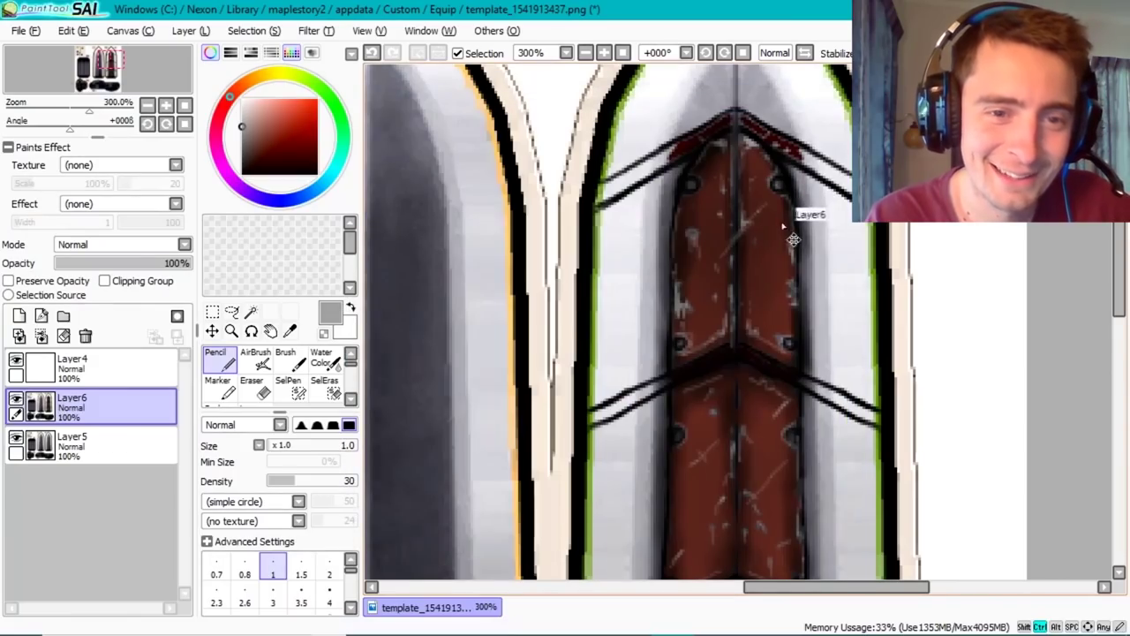
scroll(791, 511, down, 2)
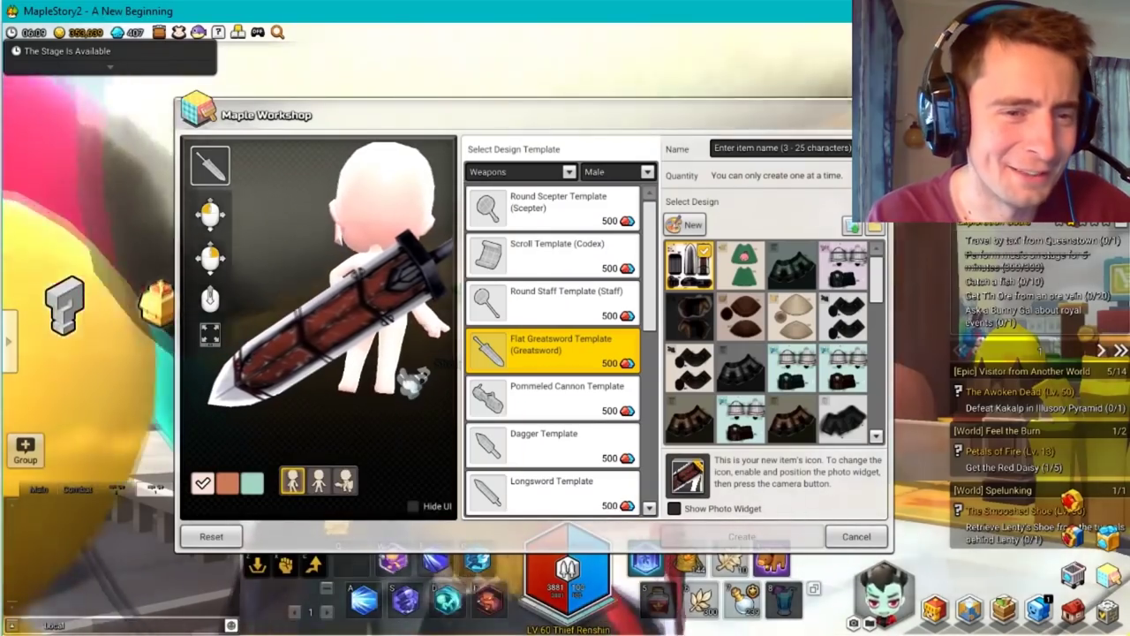
scroll(778, 490, up, 3)
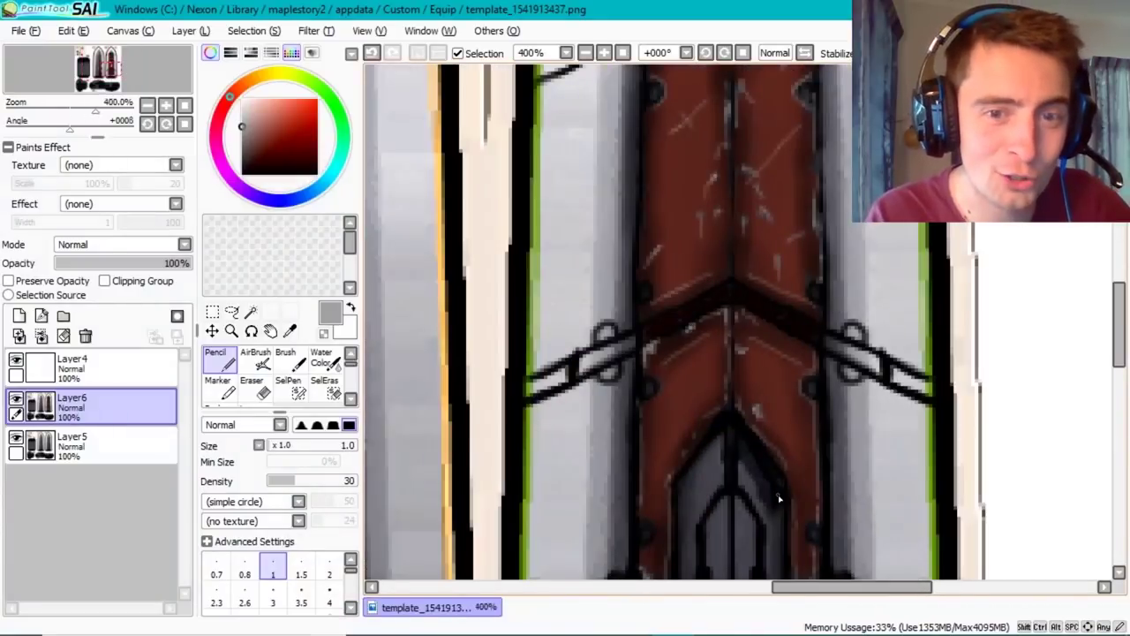
- Add more small grey scratches on the lower strap
drag(720, 369, 710, 413)
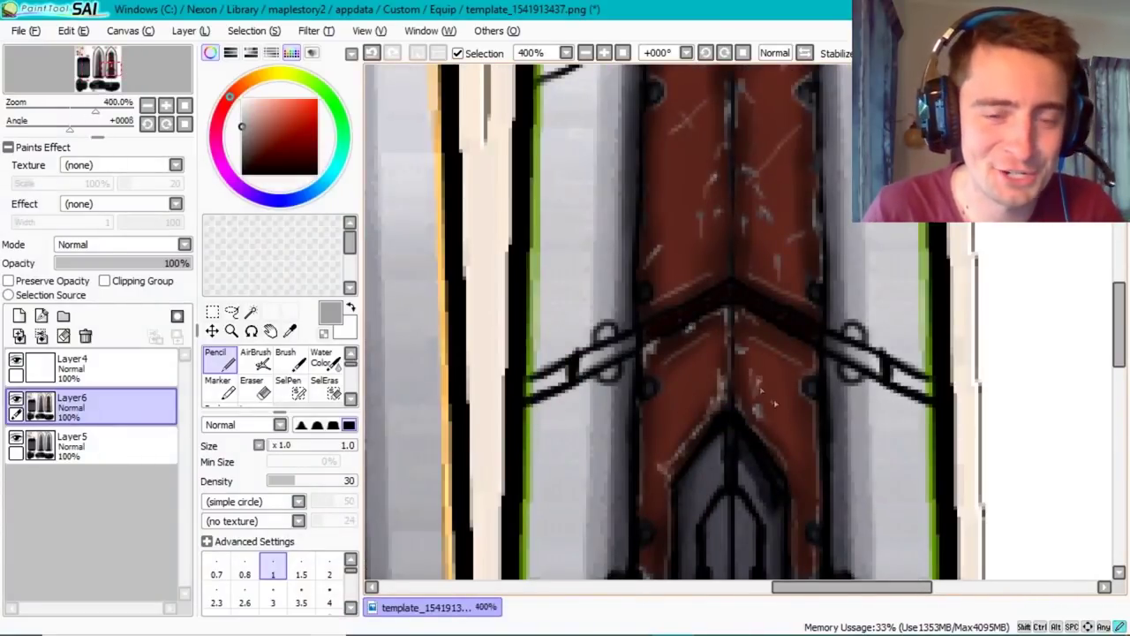
drag(793, 442, 797, 456)
alt+click(796, 457)
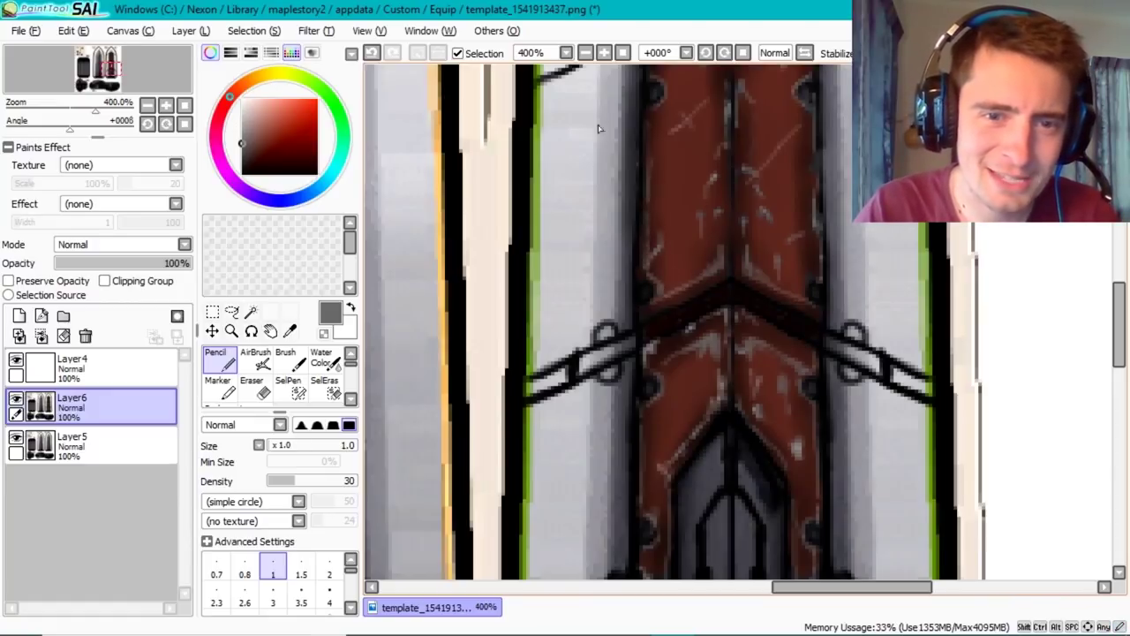
scroll(658, 309, down, 2)
scroll(659, 309, down, 1)
scroll(659, 309, up, 1)
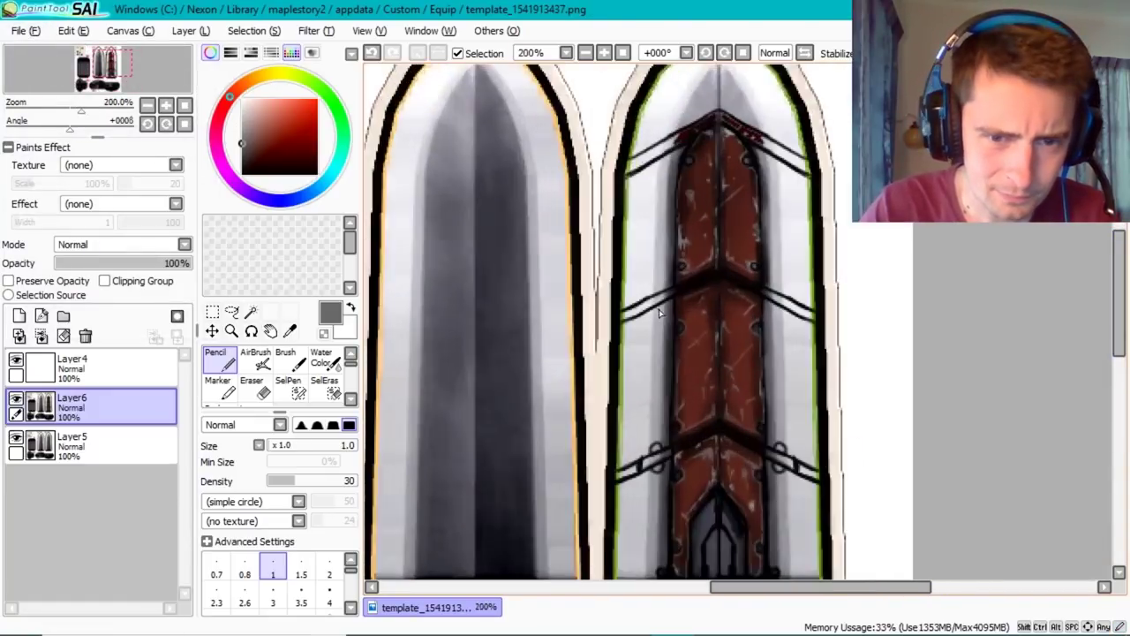
- Paint the diagonal bands solid black with a size 9 brush
click(242, 173)
scroll(274, 583, down, 2)
click(329, 589)
drag(619, 318, 677, 293)
drag(763, 291, 812, 318)
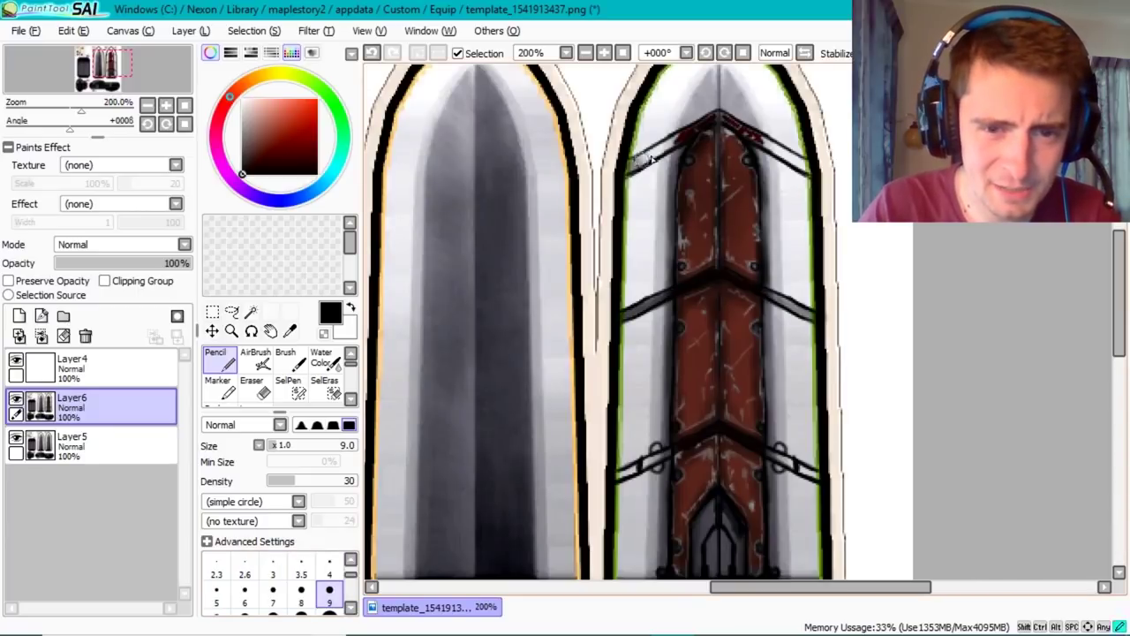
mouse_move(627, 175)
mouse_down()
mouse_move(775, 151)
mouse_move(808, 172)
mouse_up()
drag(679, 137, 636, 160)
drag(671, 446, 618, 482)
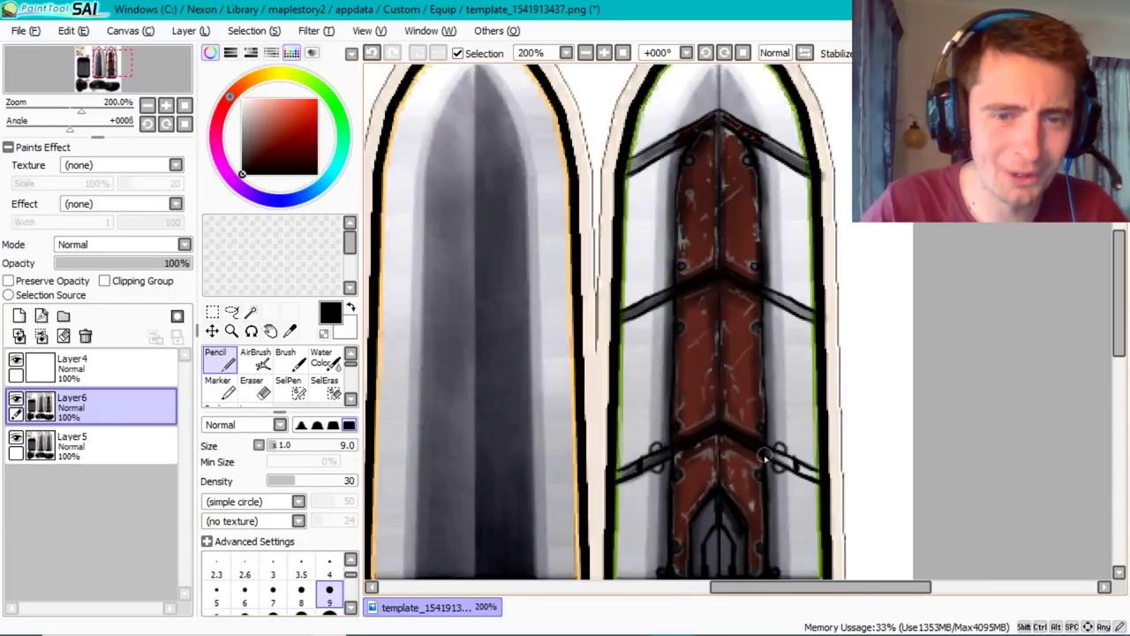
drag(768, 452, 839, 485)
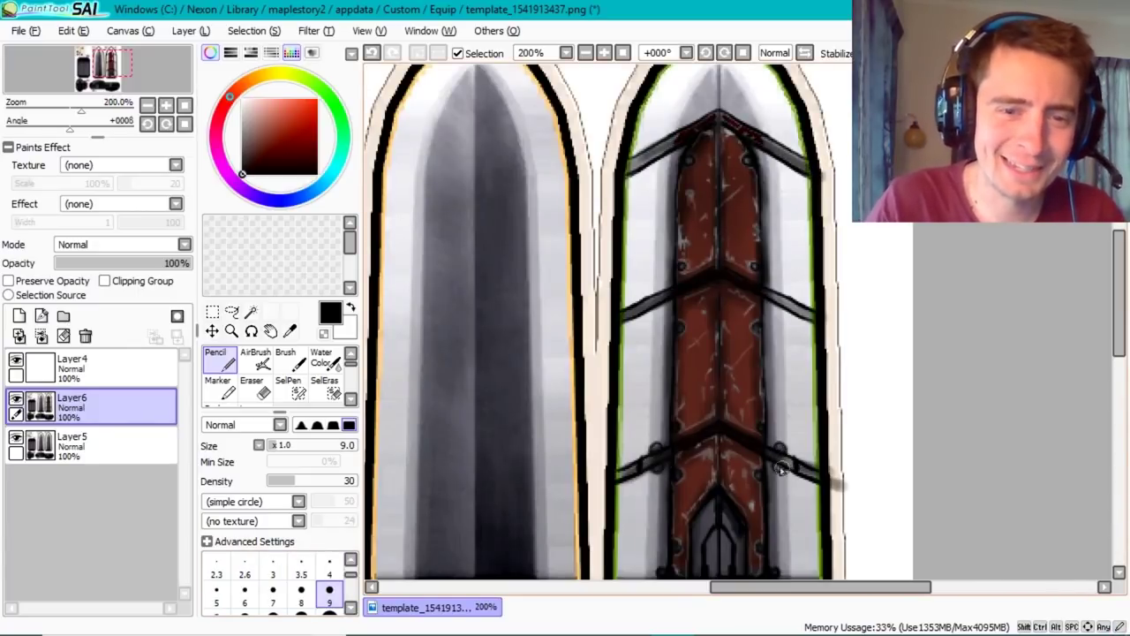
drag(1118, 304, 1119, 323)
- Try a trial hue shift on the strap, then discard it
click(315, 30)
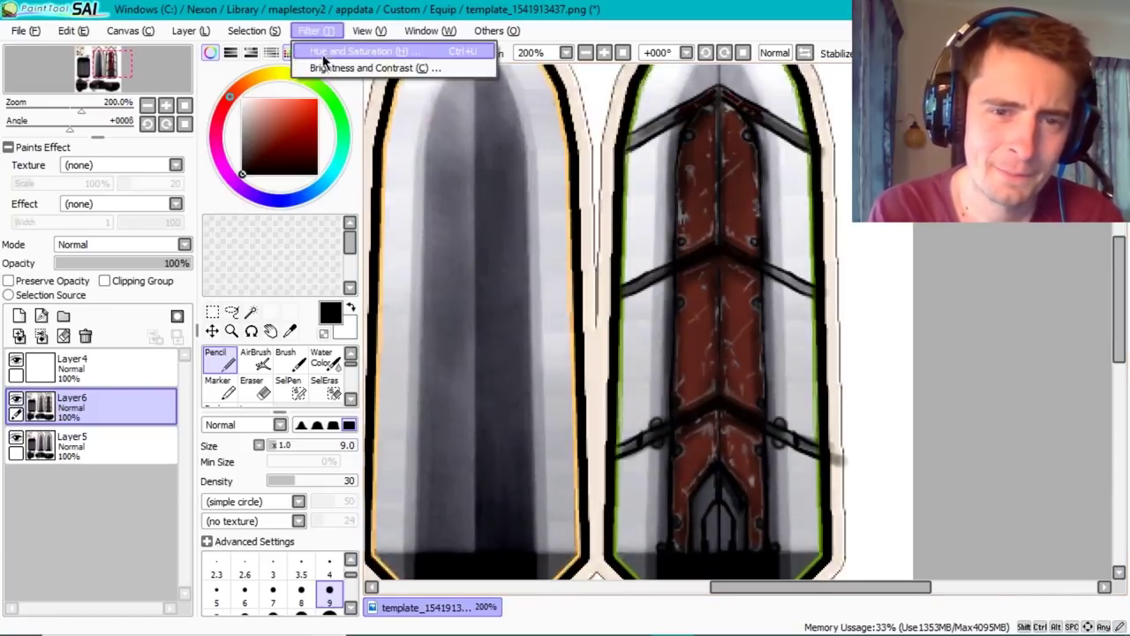
click(336, 46)
mouse_move(241, 305)
mouse_down()
mouse_move(214, 309)
mouse_move(399, 309)
mouse_move(320, 362)
mouse_up()
click(371, 305)
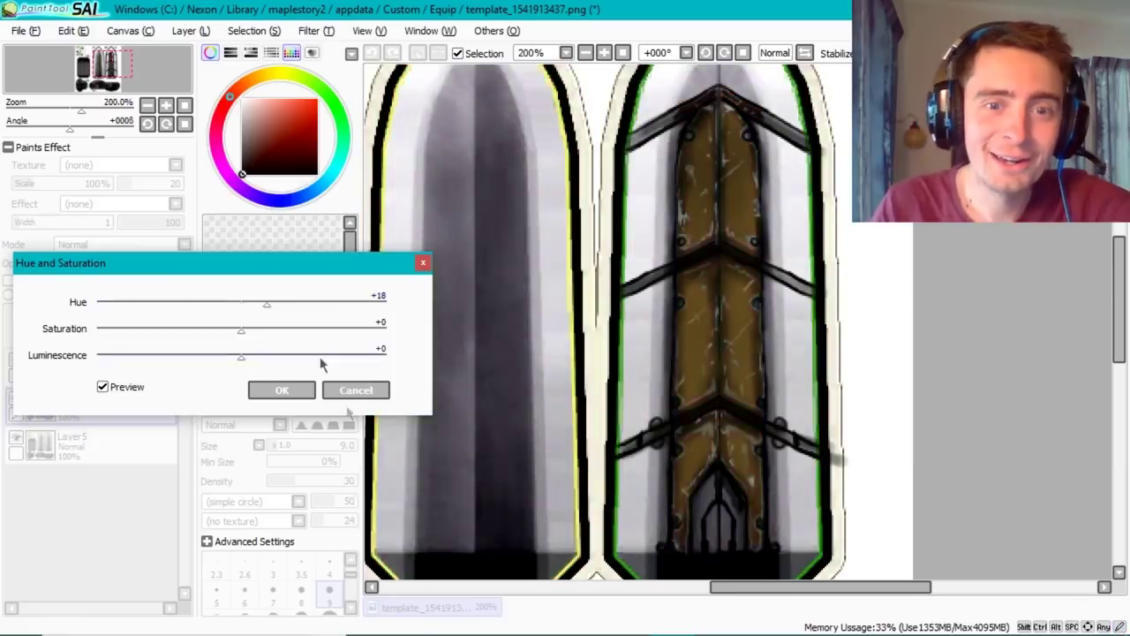
- Lower the strap's saturation and shift its hue to teal in Hue and Saturation
click(356, 389)
click(316, 30)
click(336, 46)
mouse_move(241, 332)
mouse_down()
mouse_move(291, 331)
mouse_move(188, 329)
mouse_up()
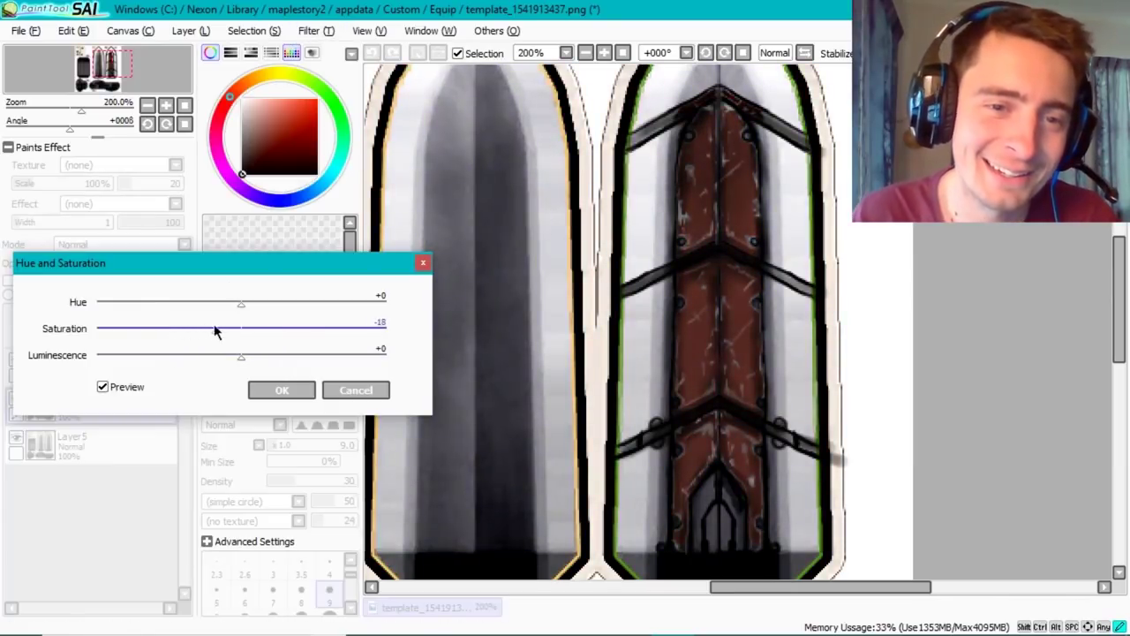
click(245, 356)
click(245, 305)
mouse_move(252, 309)
mouse_down()
mouse_move(96, 297)
mouse_move(413, 280)
mouse_up()
click(282, 389)
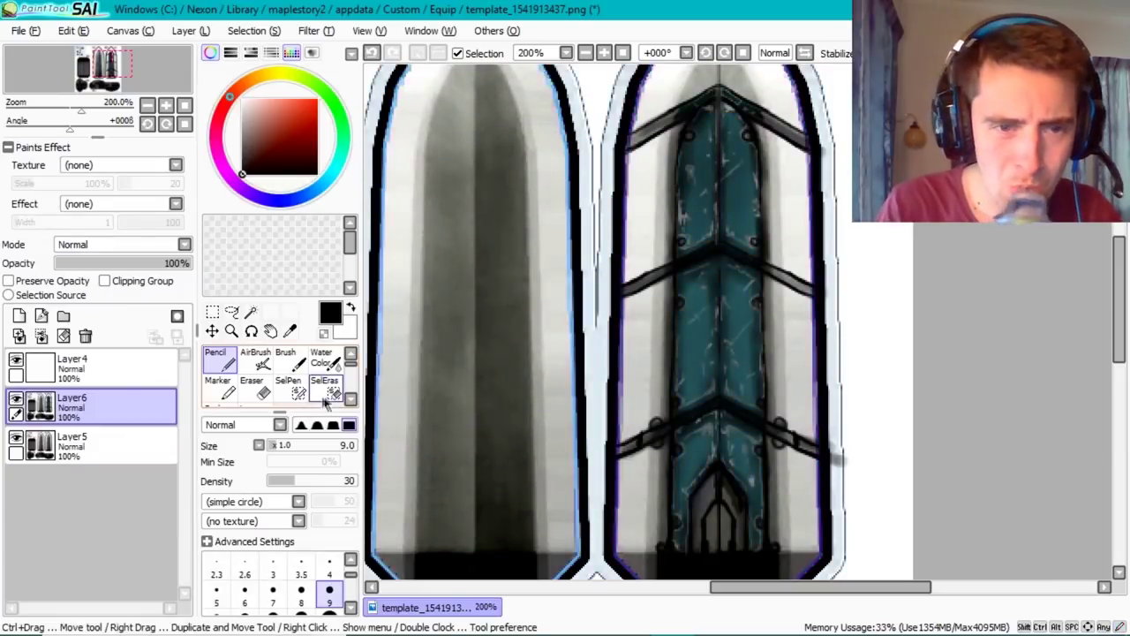
- Raise the strap texture's contrast and brighten it with Brightness and Contrast
click(315, 30)
click(353, 68)
mouse_move(255, 288)
mouse_down()
mouse_move(285, 298)
mouse_move(197, 308)
mouse_up()
mouse_move(256, 262)
mouse_down()
mouse_move(279, 267)
mouse_move(239, 265)
mouse_move(267, 262)
mouse_up()
click(296, 348)
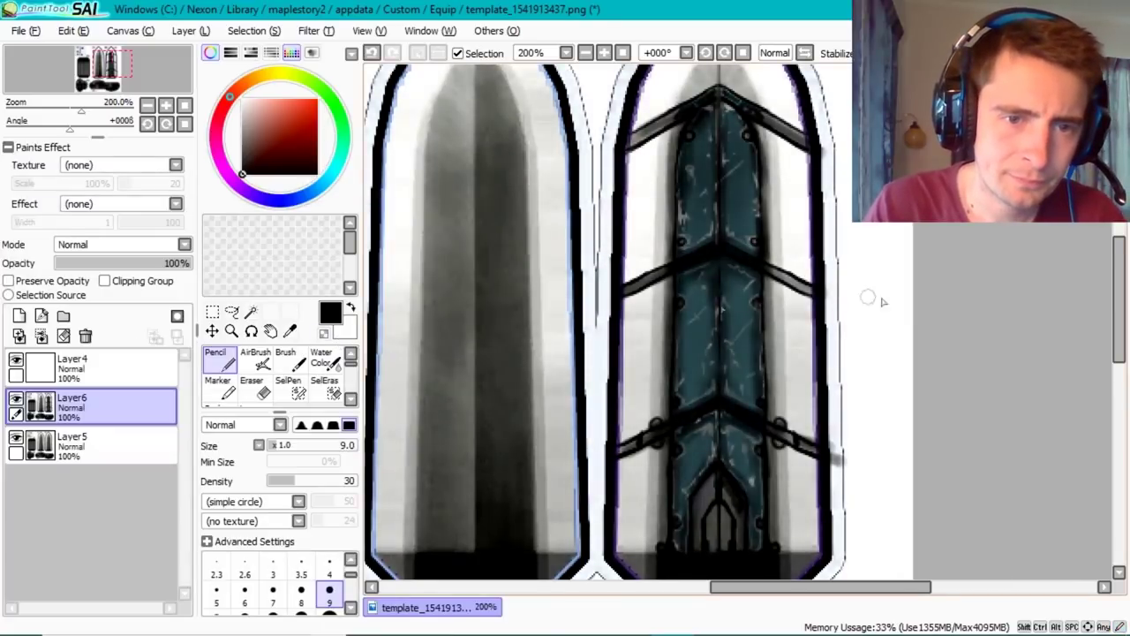
- Switch to MapleStory 2's workshop to preview the teal greatsword
click(24, 30)
click(44, 131)
key(alt+Tab)
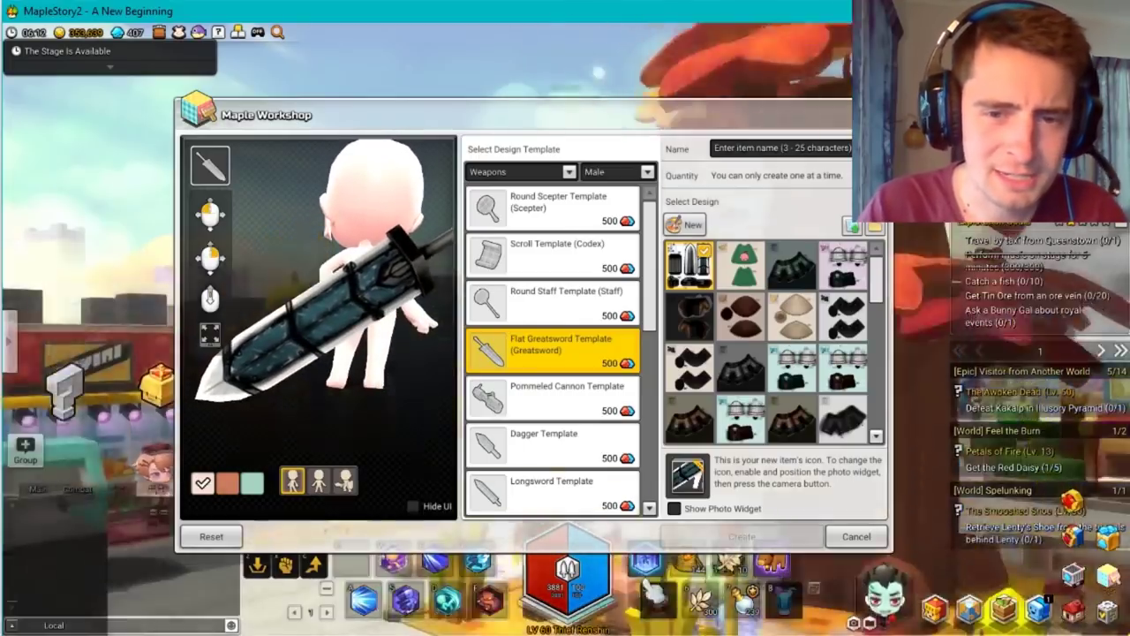
- Back in SAI, set a fine brush, save the PNG texture, and pick bright cyan
key(alt+Tab)
click(301, 574)
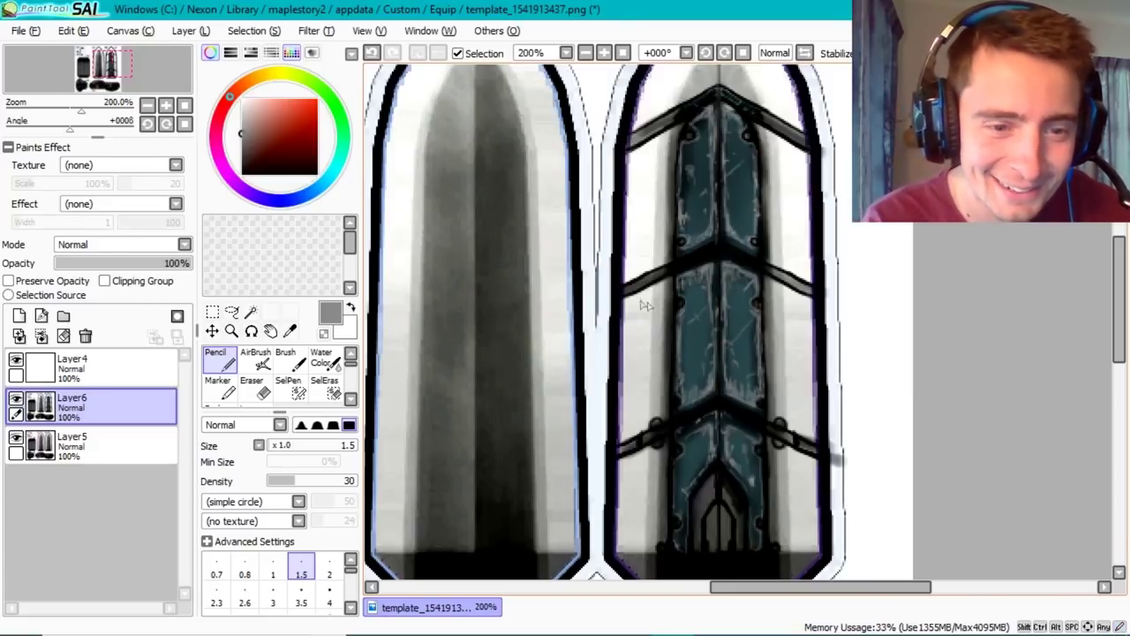
click(25, 30)
click(53, 132)
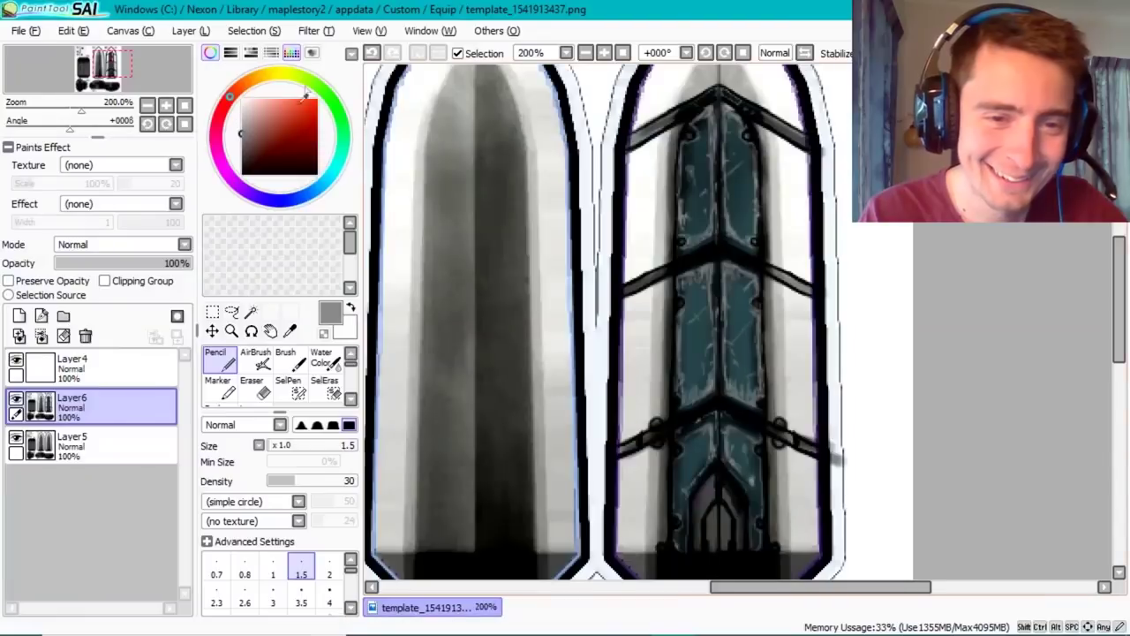
click(332, 175)
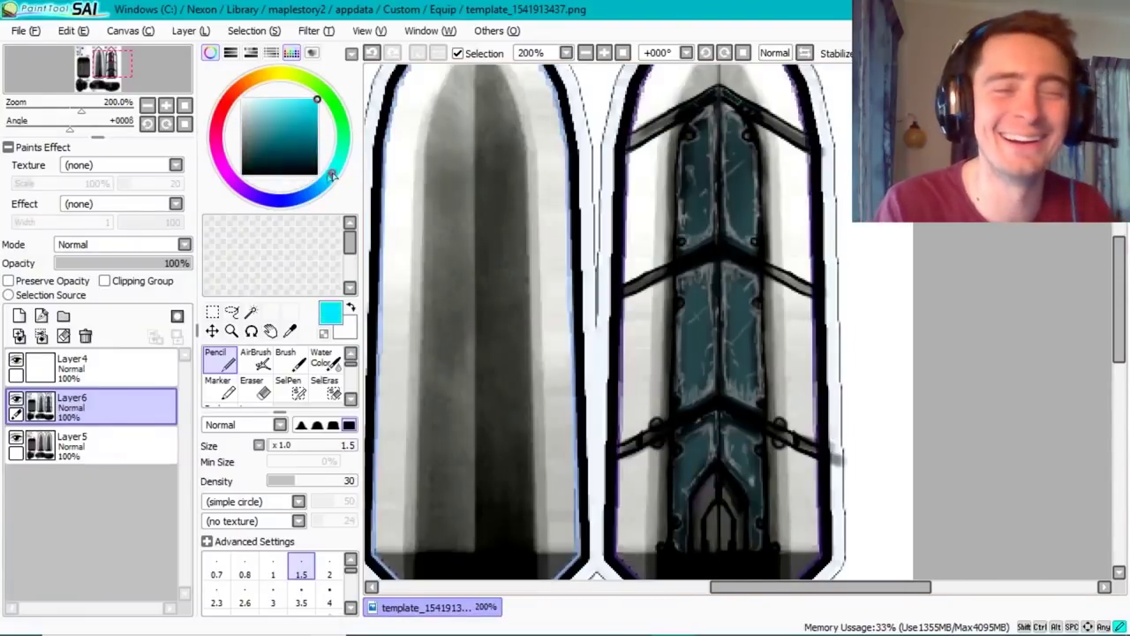
scroll(797, 379, down, 2)
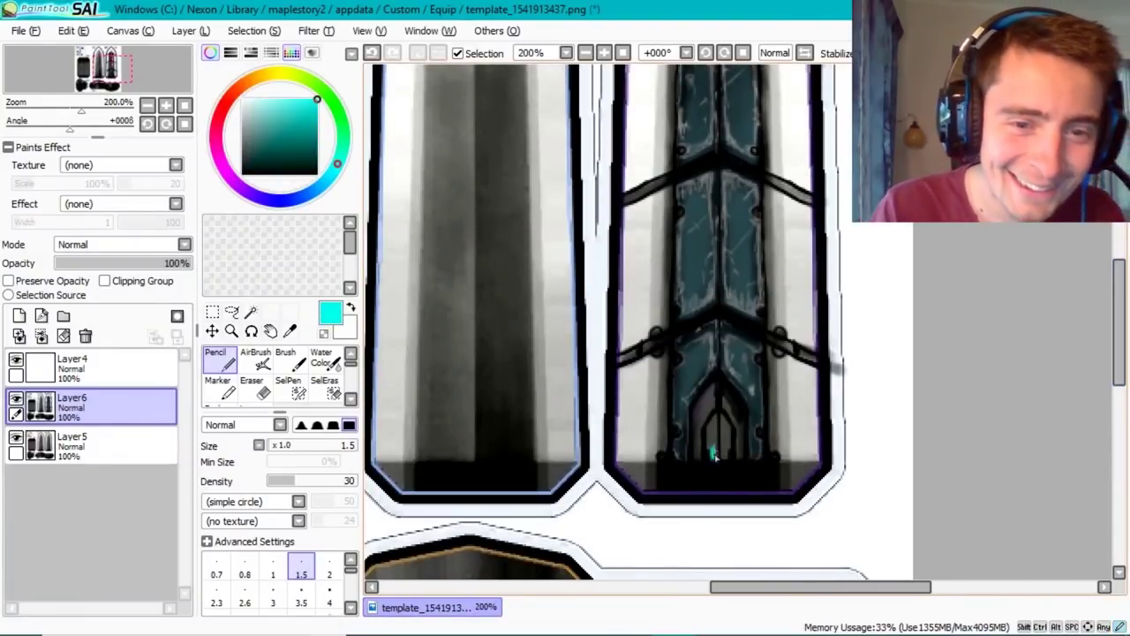
- On Layer4, shade the gem's arch frame with dark and light greys, then pick paler cyan
click(99, 378)
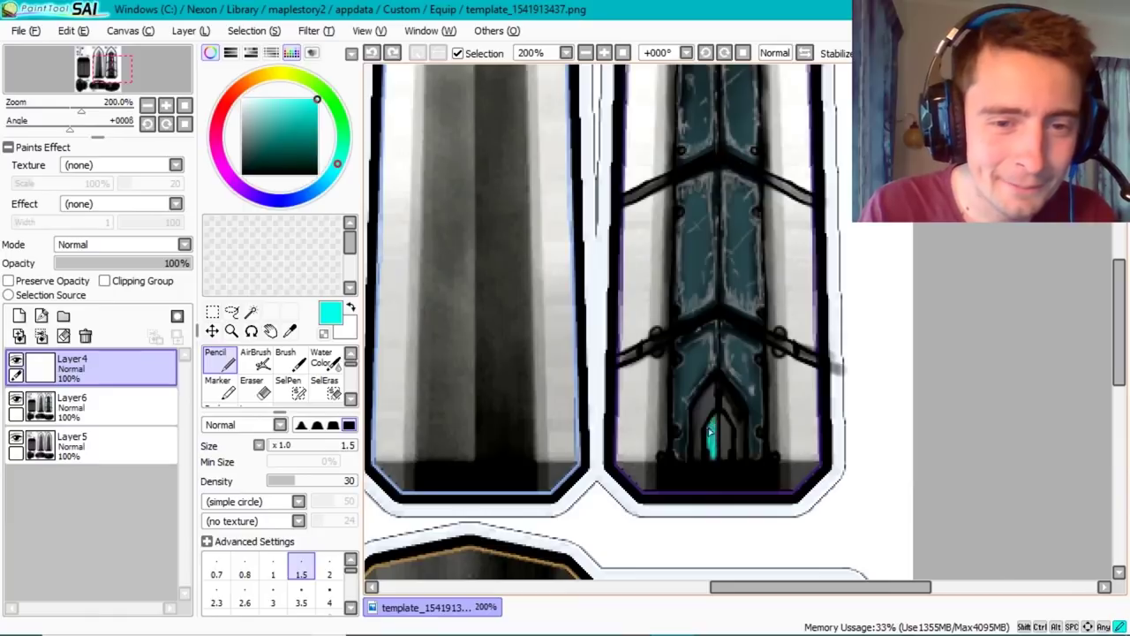
key(bracketright)
key(bracketright)
key(bracketright)
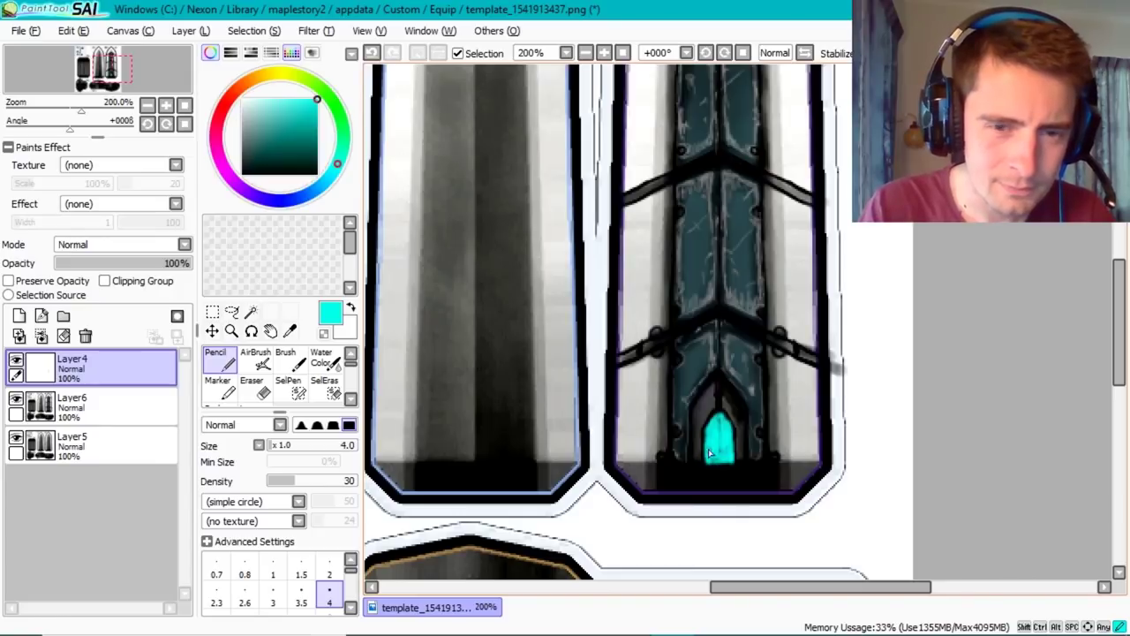
alt+click(740, 425)
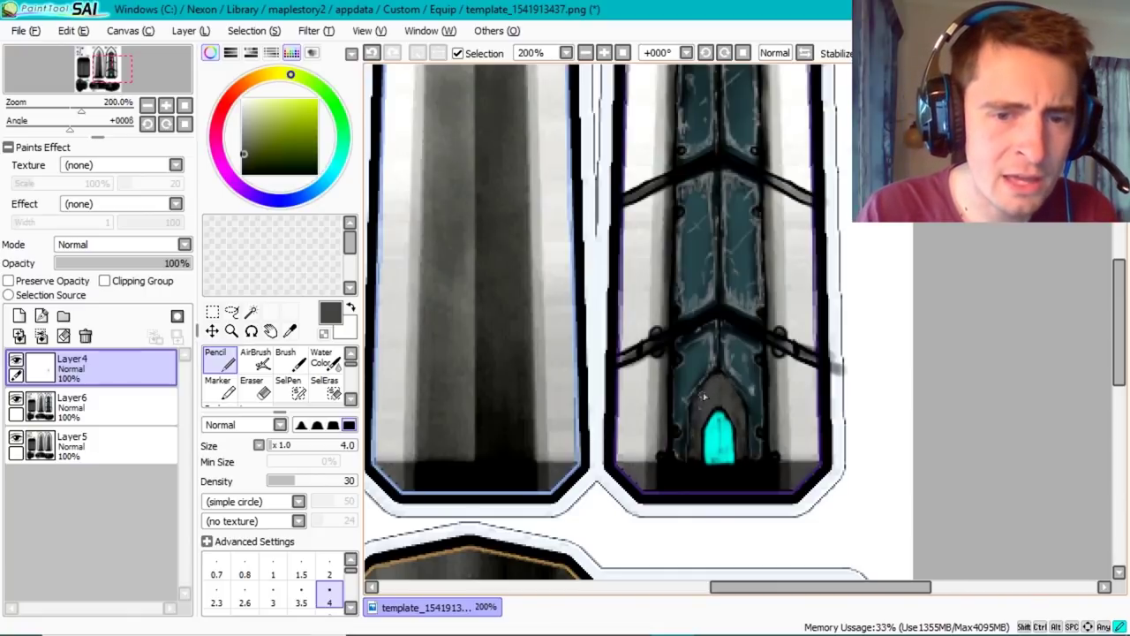
alt+click(420, 516)
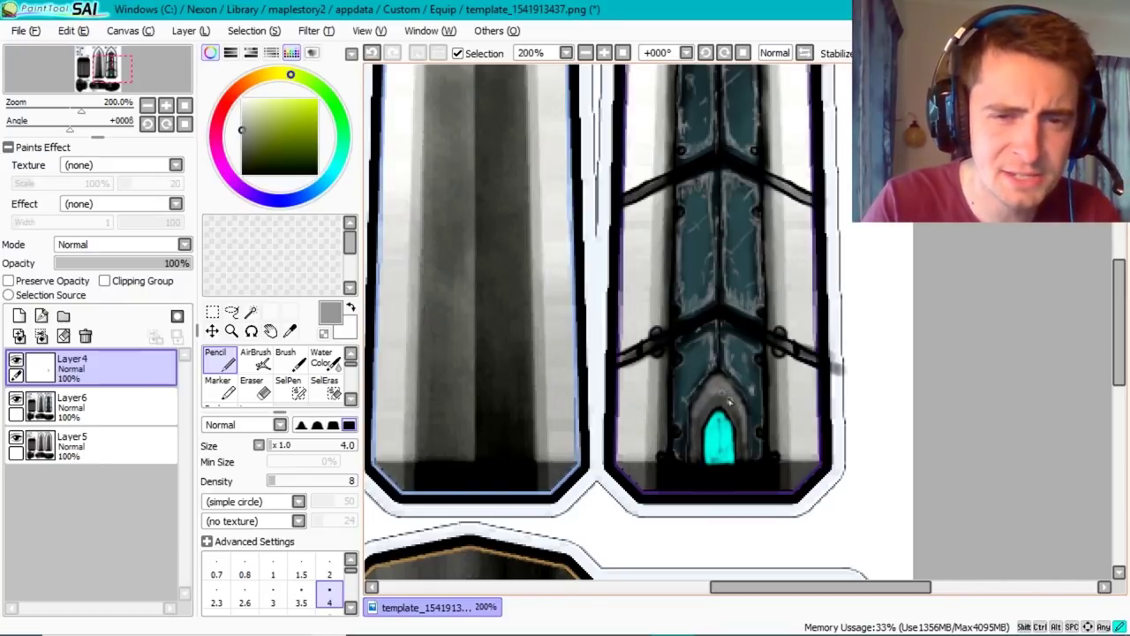
alt+click(713, 447)
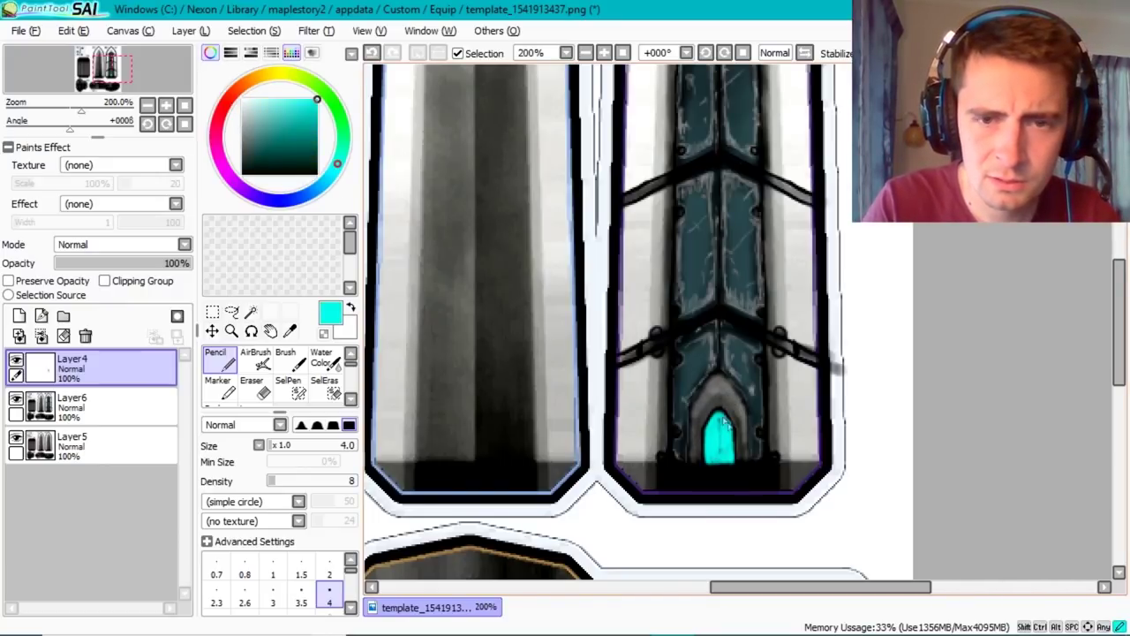
alt+click(387, 132)
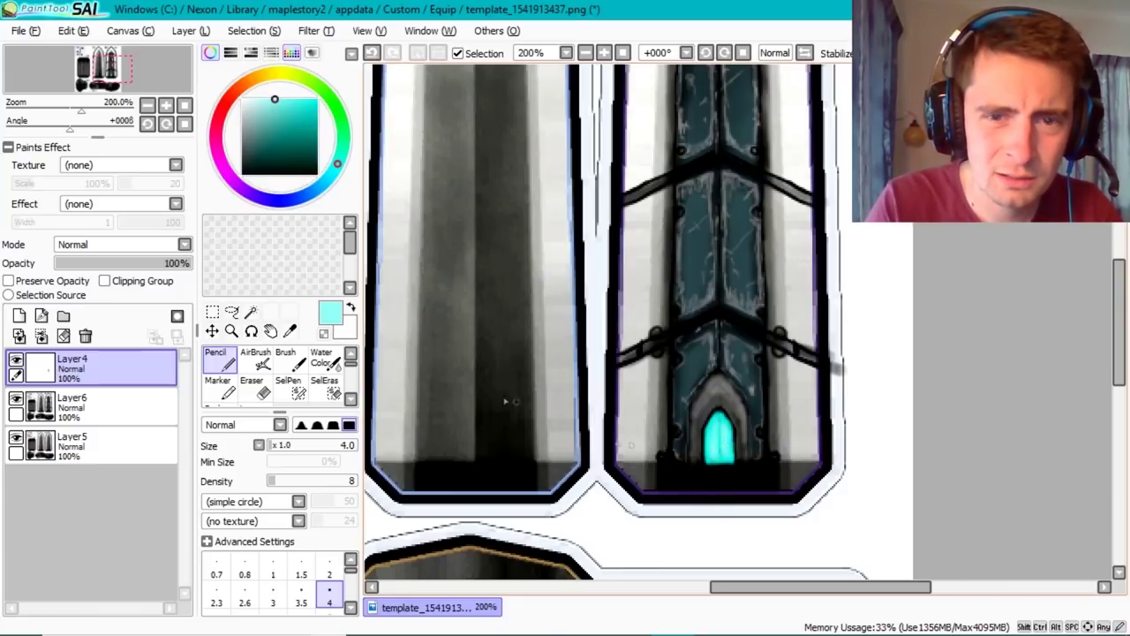
key(x)
- Draw white chevron and bottom highlights on the gem with a fine pencil
click(329, 570)
scroll(723, 433, up, 3)
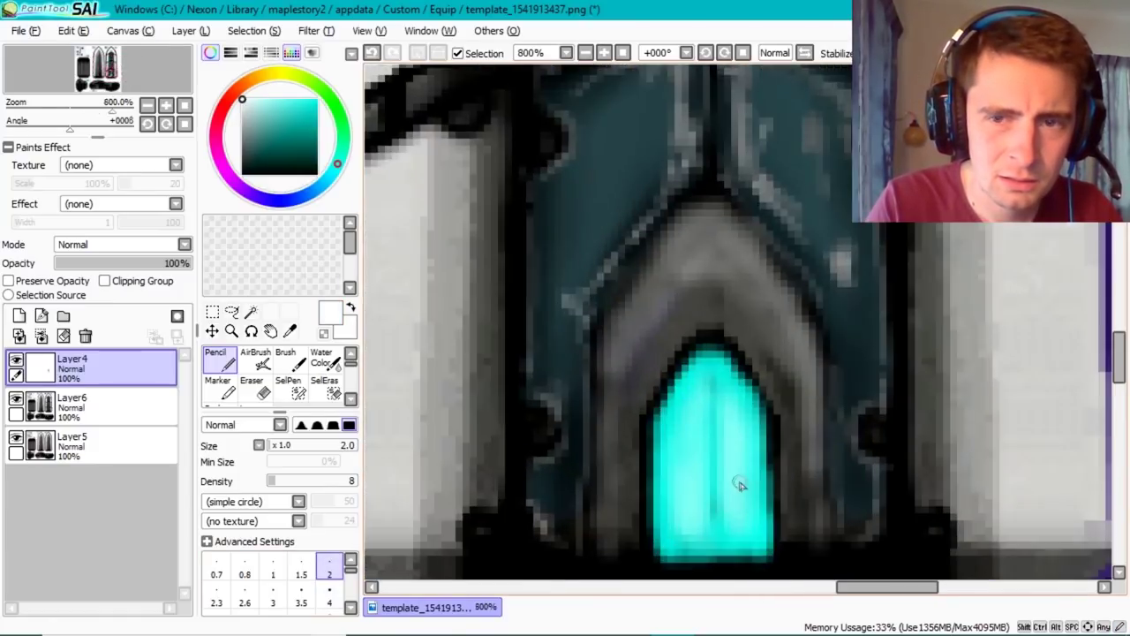
click(301, 569)
mouse_move(663, 415)
mouse_down()
mouse_move(706, 362)
mouse_move(764, 413)
mouse_up()
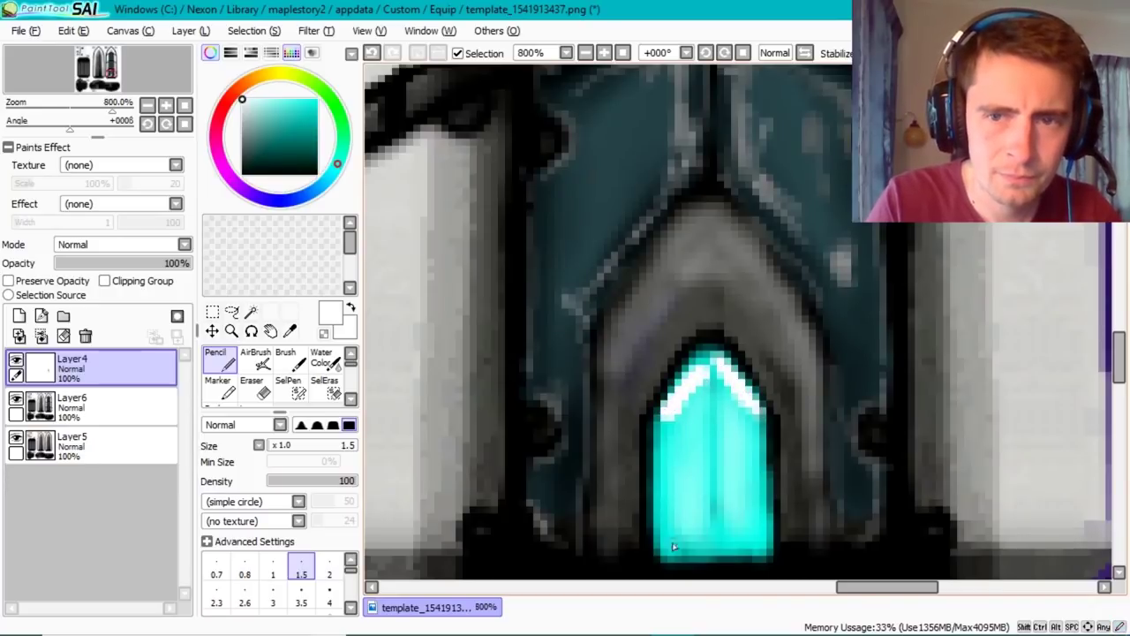
drag(673, 546, 704, 555)
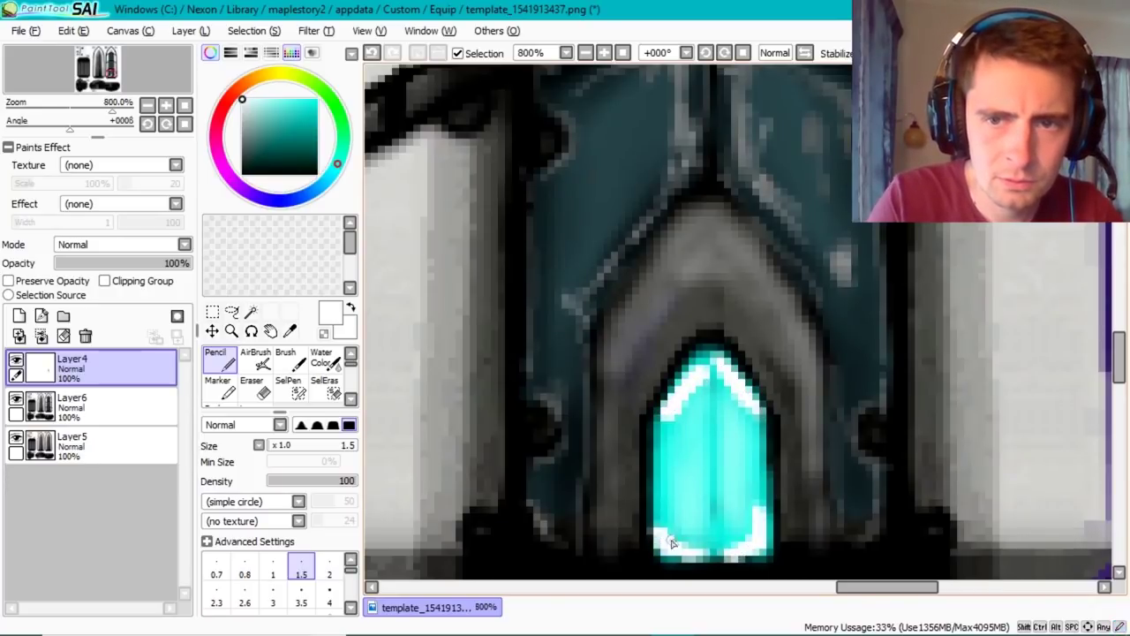
click(216, 569)
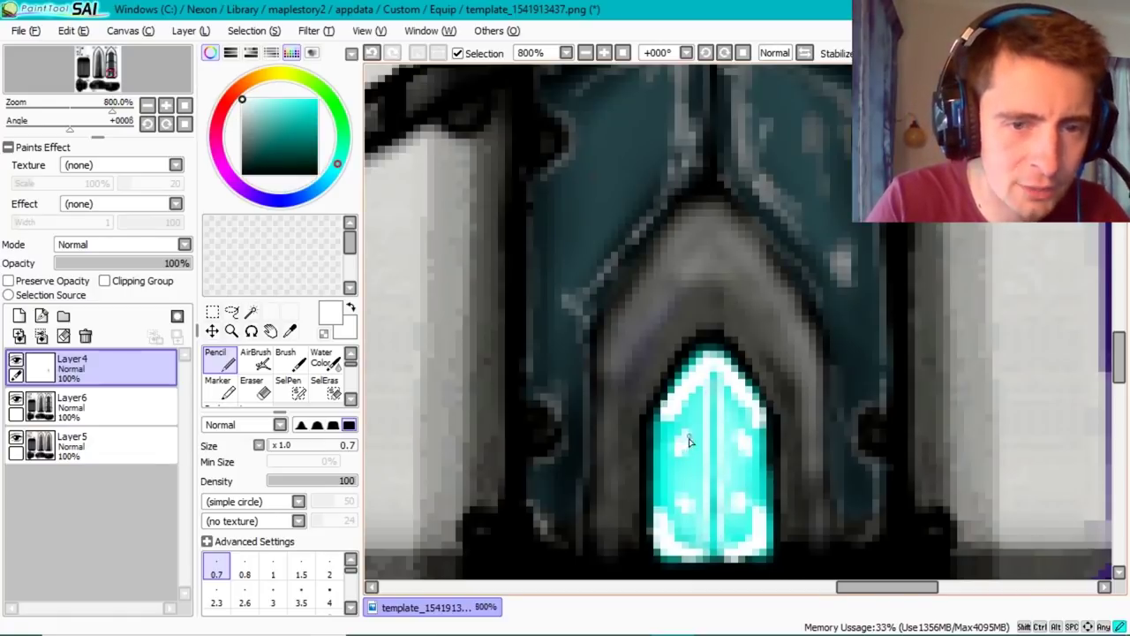
scroll(641, 503, down, 3)
- Save the texture and preview the skin in MapleStory 2
click(25, 30)
click(38, 133)
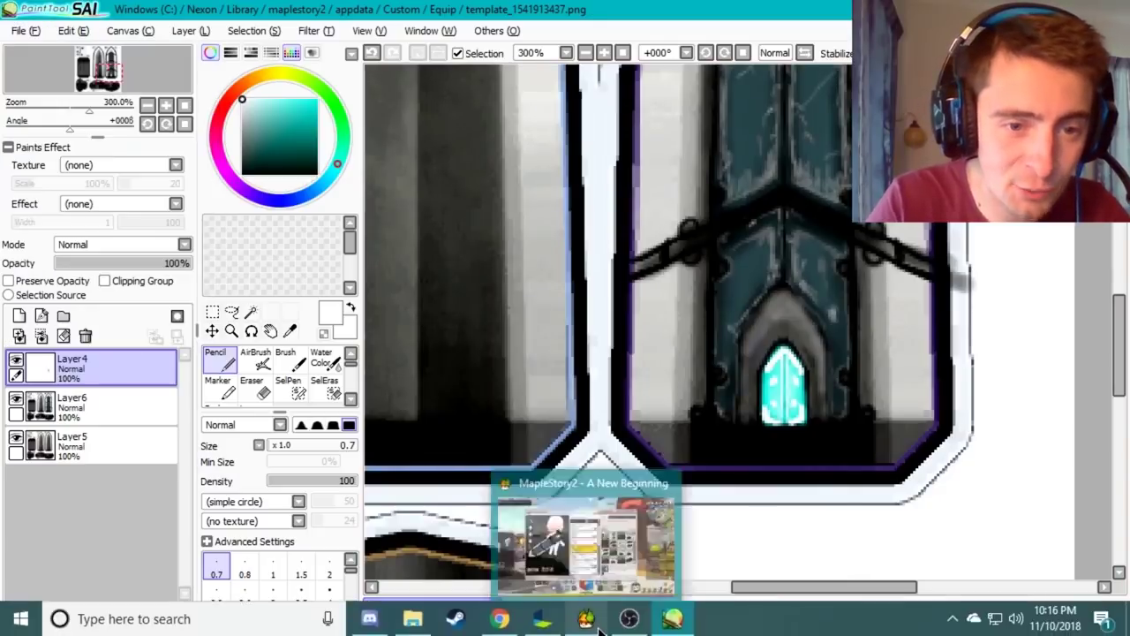
click(583, 543)
key(alt+Tab)
scroll(741, 422, up, 2)
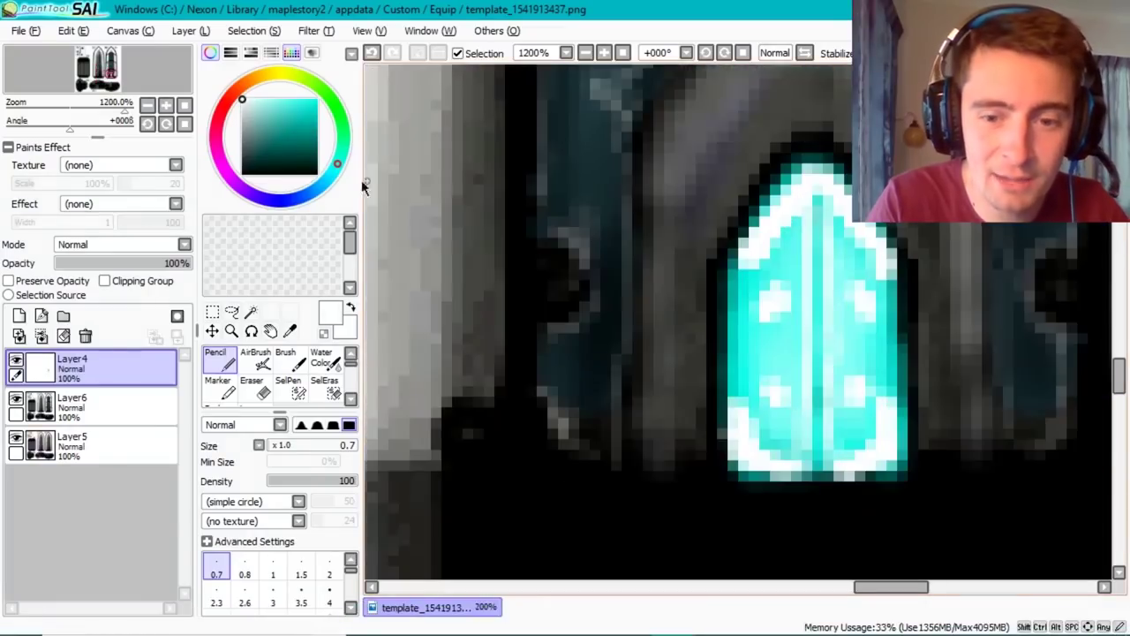
- Shade the gem's left, right, top and bottom edges in darker cyan
drag(733, 389, 735, 238)
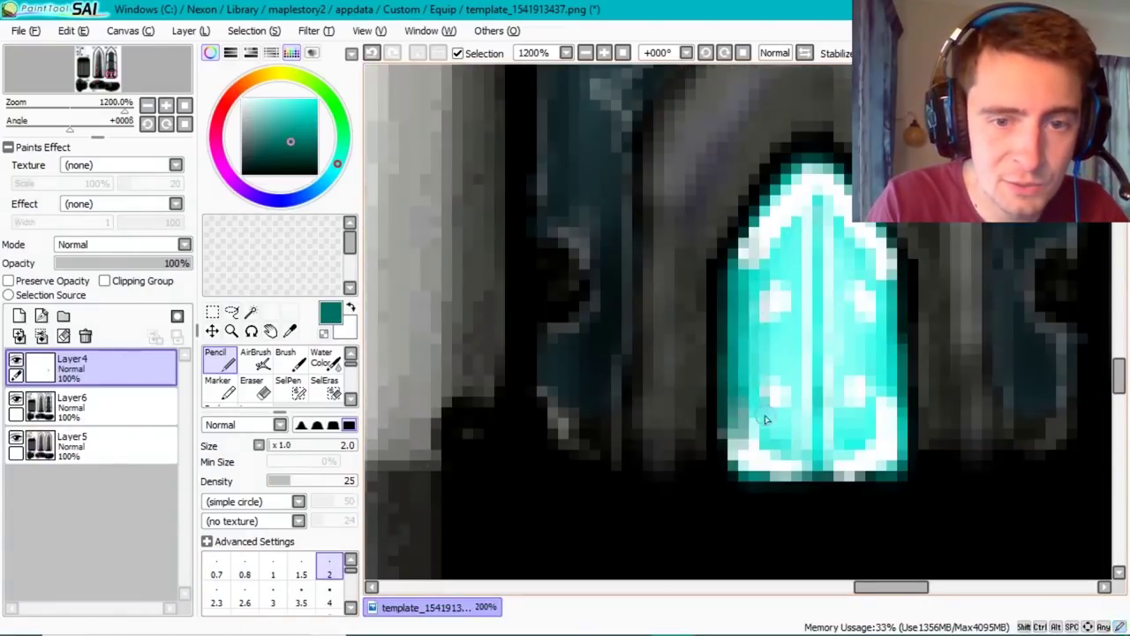
drag(751, 292, 751, 396)
click(332, 600)
drag(755, 199, 755, 472)
mouse_move(874, 234)
mouse_down()
mouse_move(879, 468)
mouse_move(865, 230)
mouse_up()
drag(759, 242, 830, 163)
- Darken the gem's bottom and left edges with black, then pick gold for rivets
drag(737, 468, 892, 472)
alt+click(724, 456)
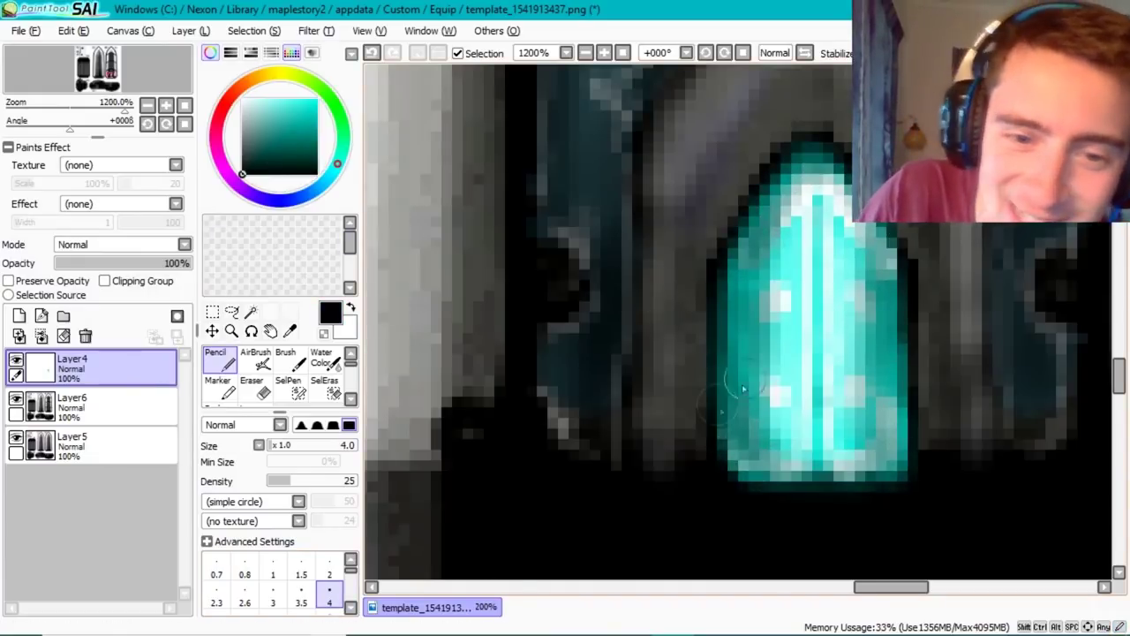
click(329, 574)
mouse_move(724, 456)
mouse_down()
mouse_move(722, 256)
mouse_move(839, 150)
mouse_up()
drag(883, 230, 896, 486)
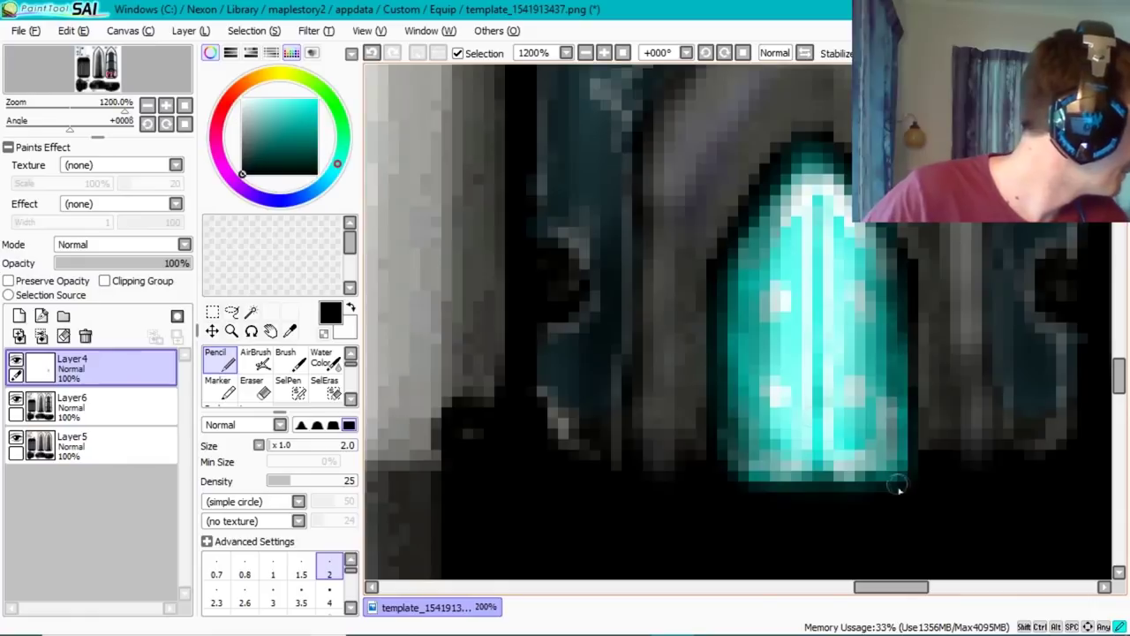
drag(733, 477, 715, 299)
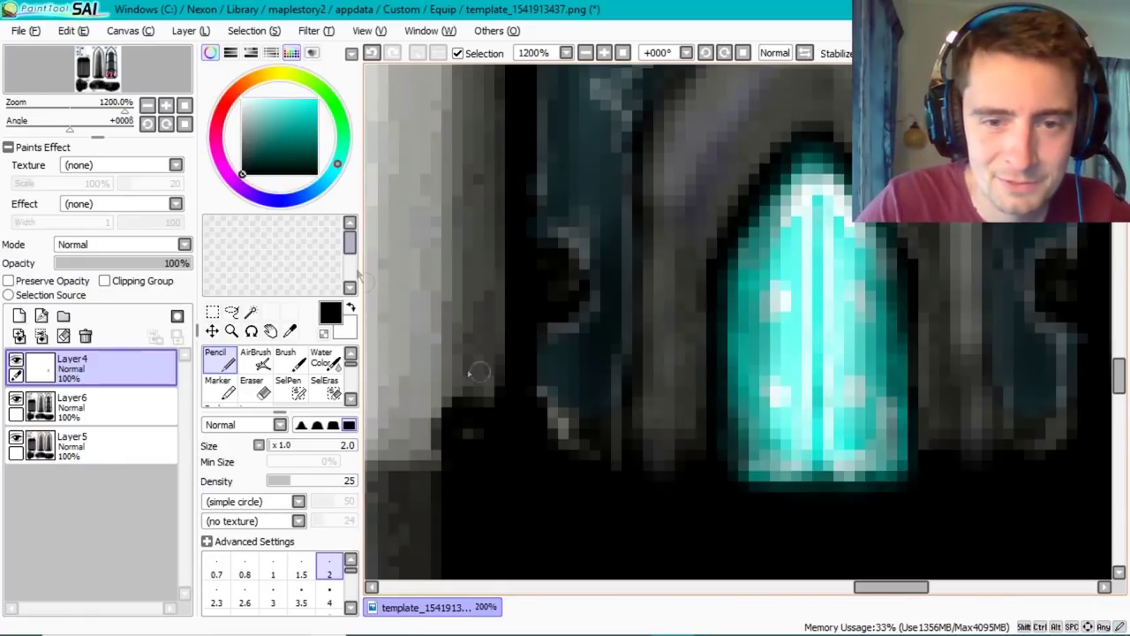
click(269, 75)
click(318, 137)
- Dab yellow onto the rivets left and right of the gem
click(552, 284)
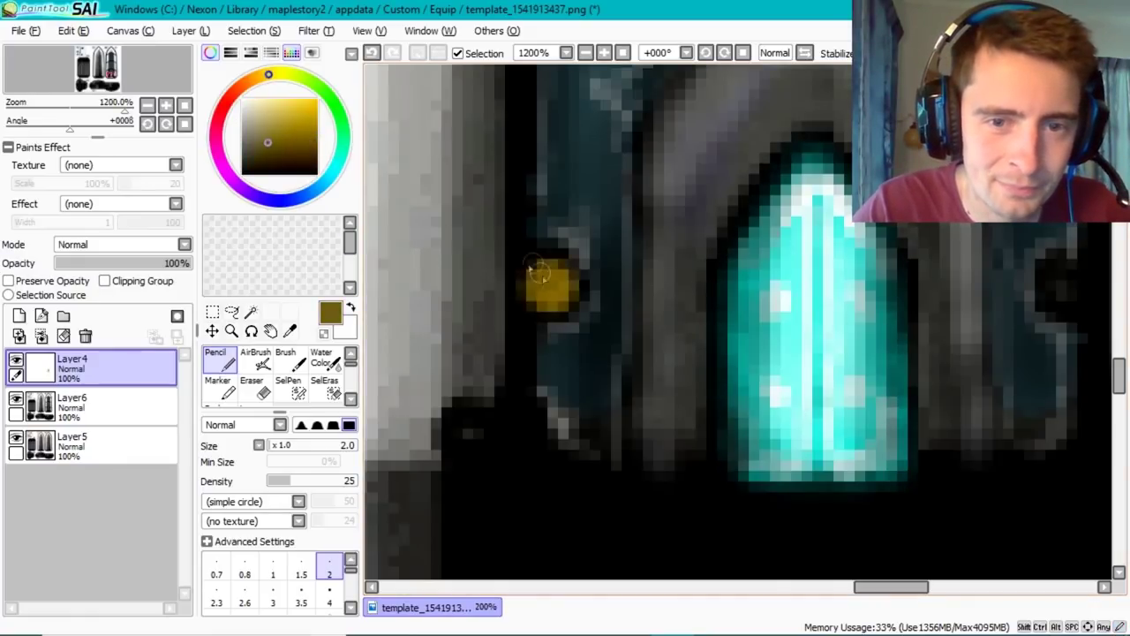
click(1071, 284)
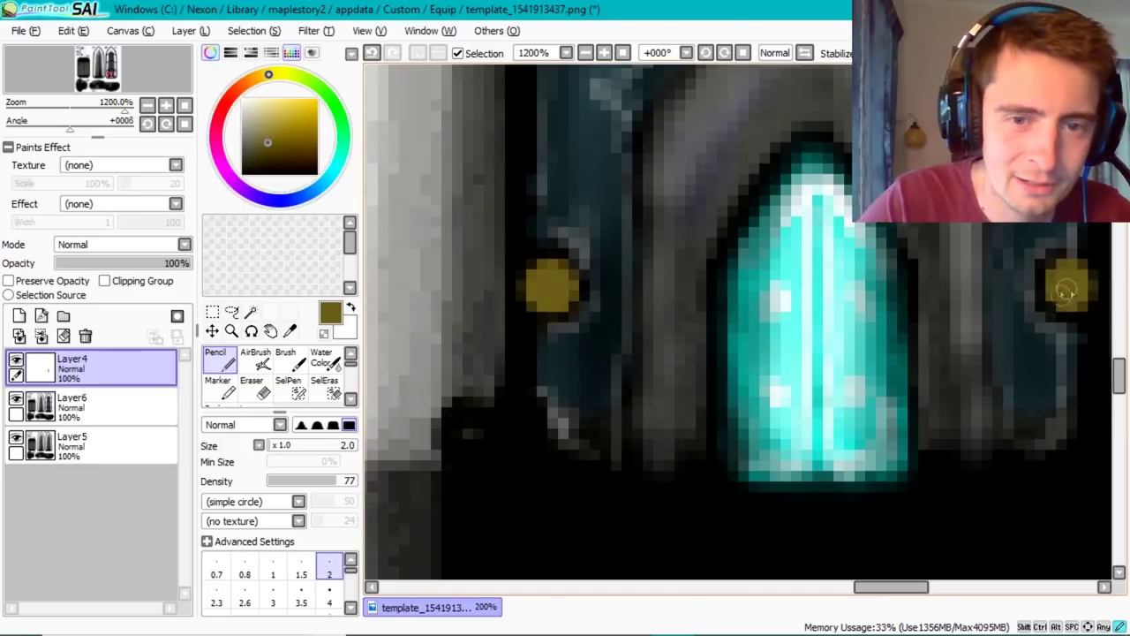
scroll(932, 225, down, 3)
scroll(932, 225, down, 1)
drag(923, 172, 923, 331)
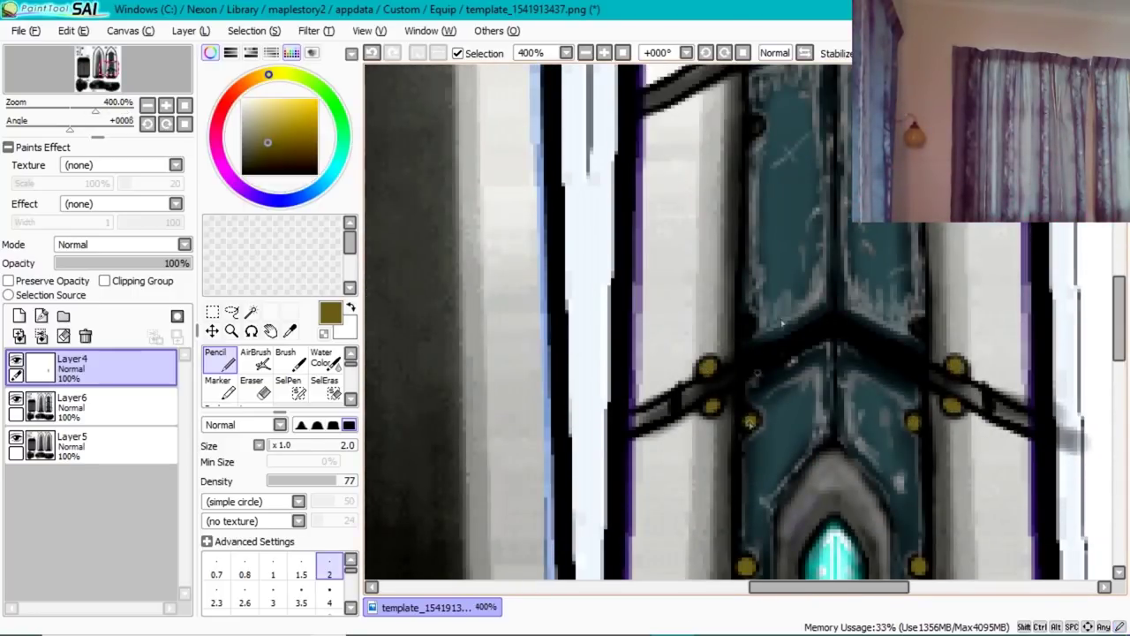
scroll(923, 331, up, 3)
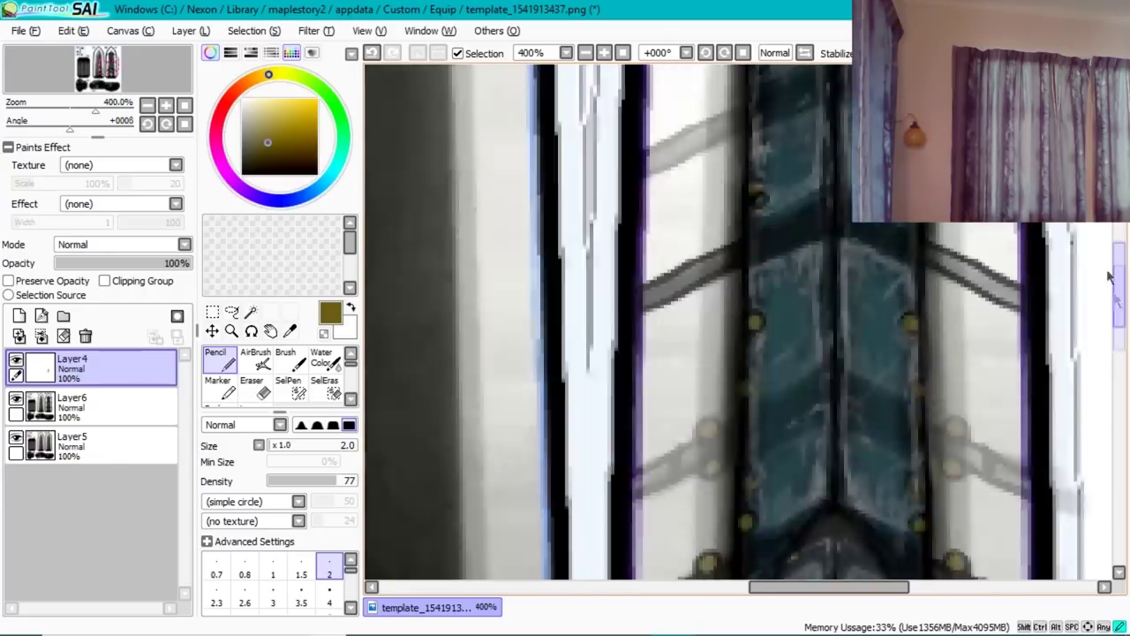
scroll(752, 324, up, 3)
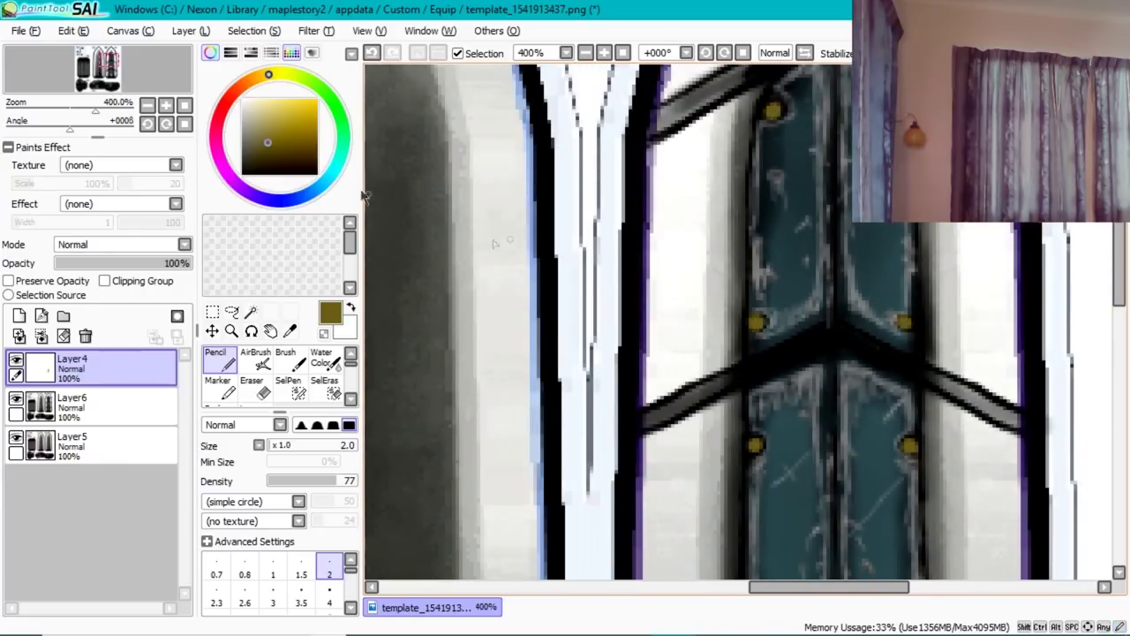
- Paint a crossbar rivet in brighter, orange-tinted yellow at lower density, then preview it in-game
click(285, 99)
drag(337, 480, 320, 480)
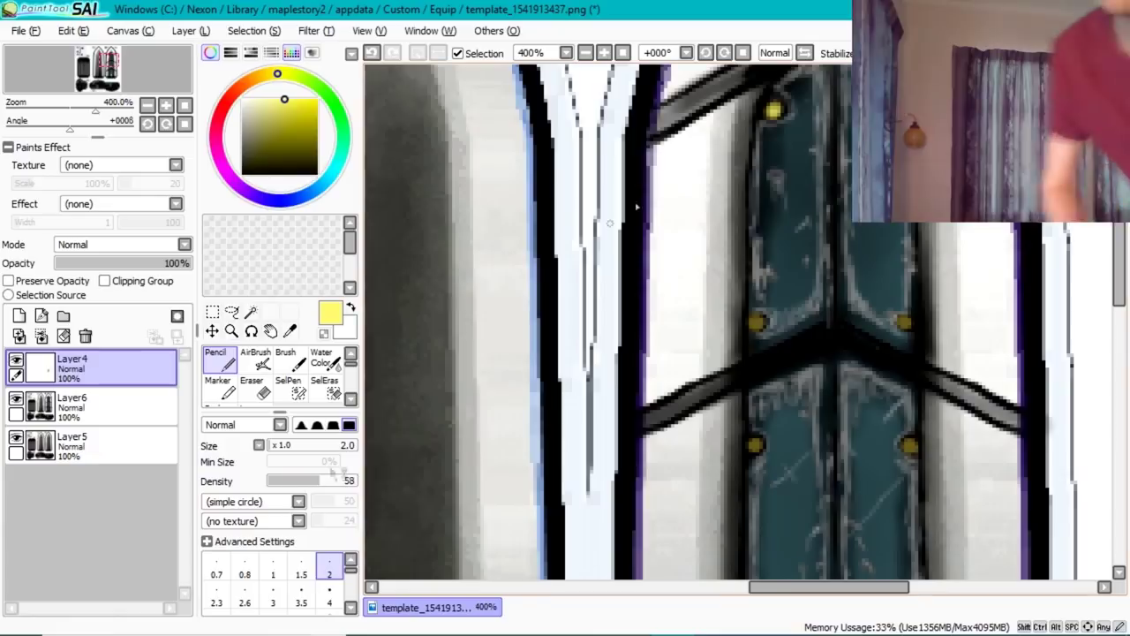
key(bracketleft)
key(bracketleft)
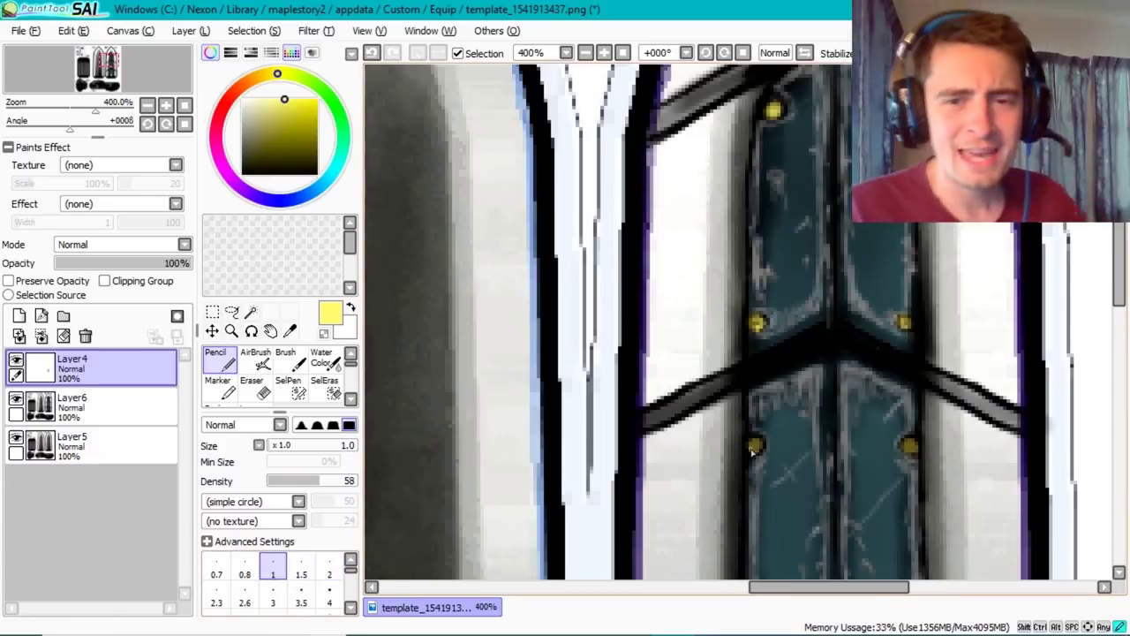
scroll(990, 362, down, 3)
drag(277, 74, 263, 75)
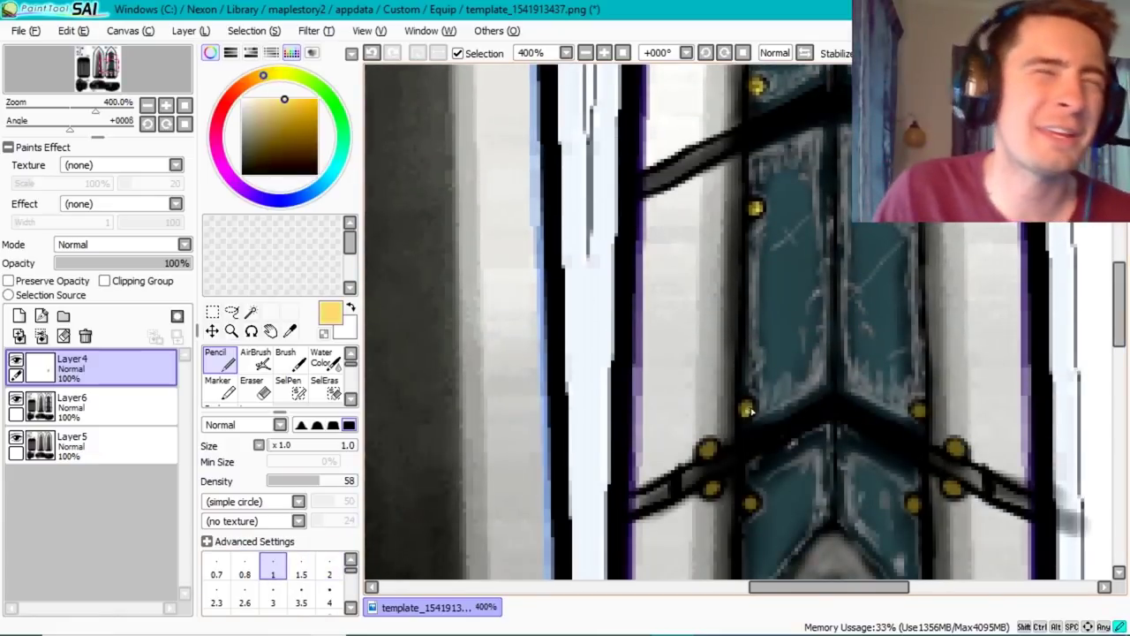
click(750, 504)
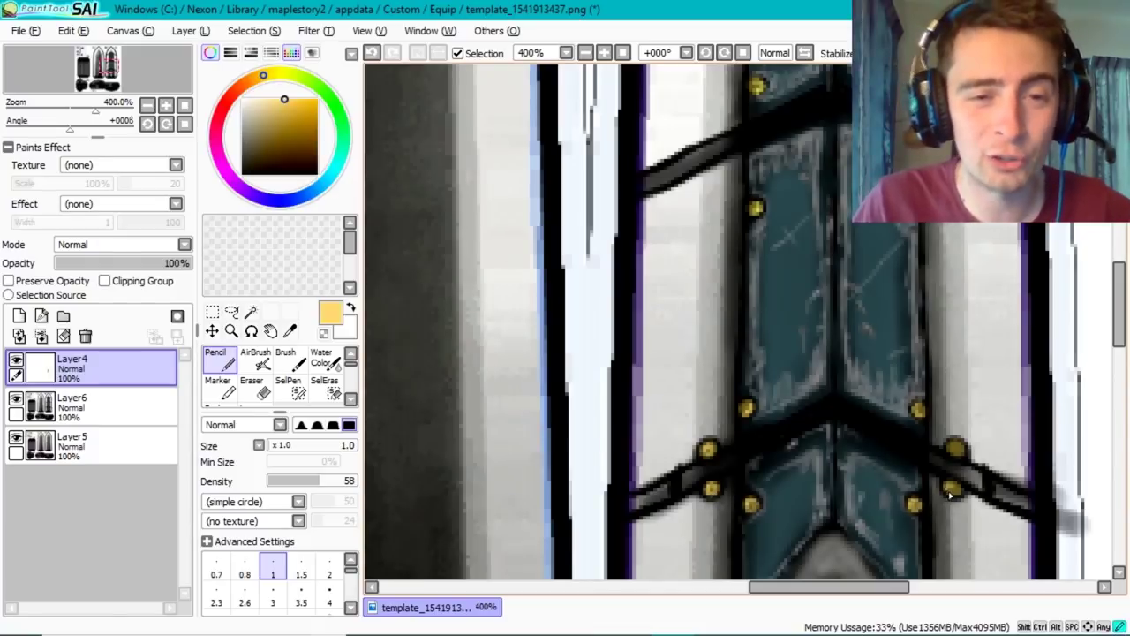
scroll(954, 446, down, 3)
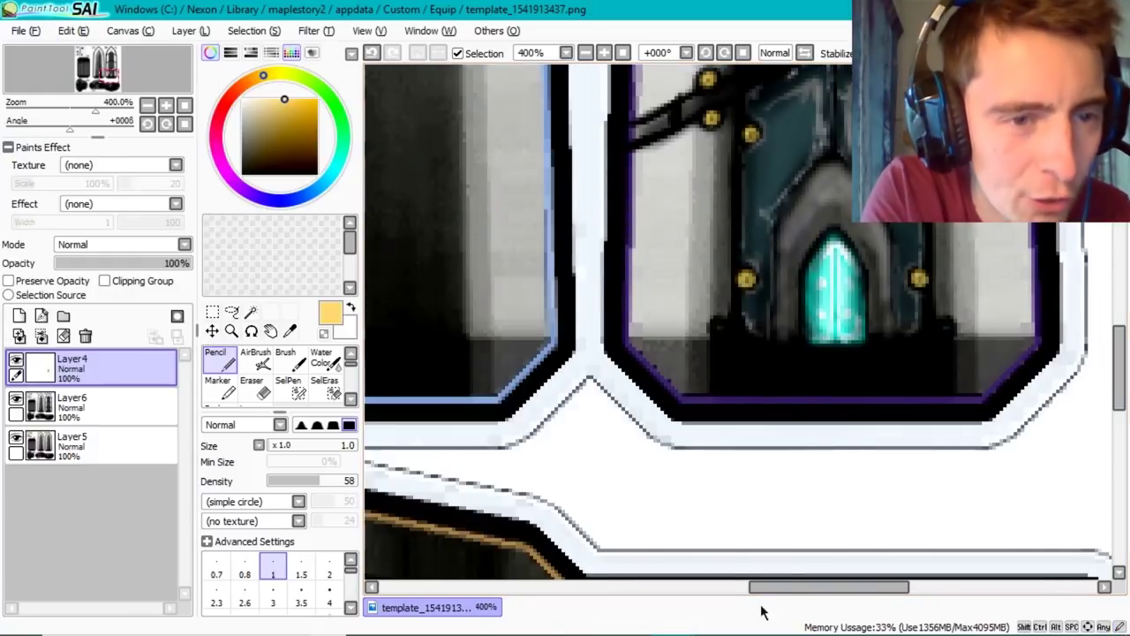
click(762, 619)
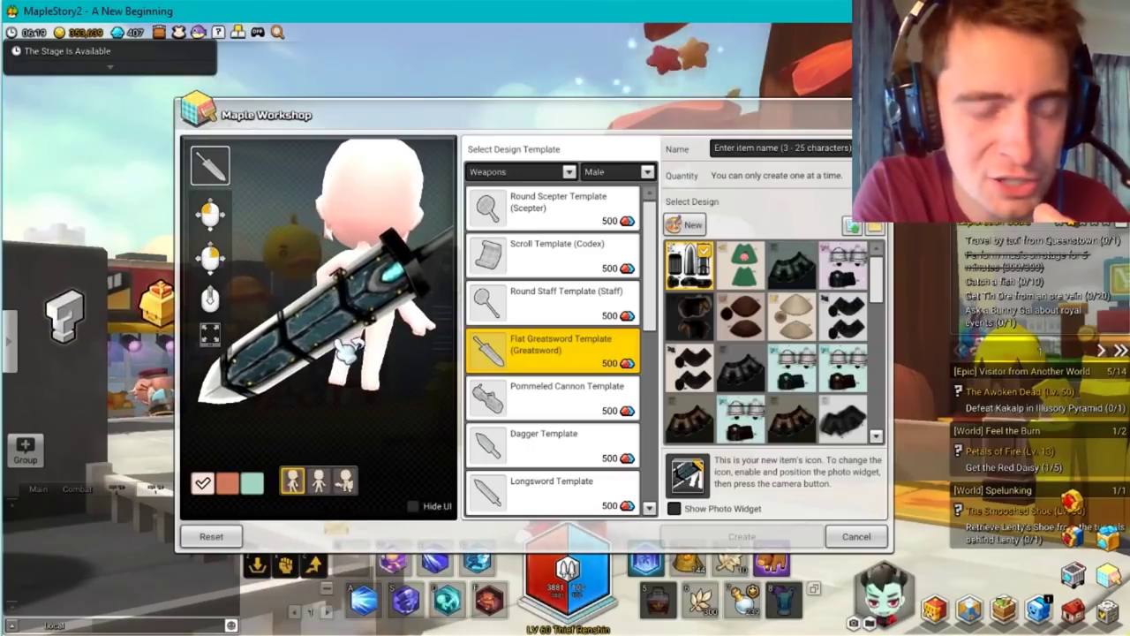
key(alt+Tab)
scroll(1113, 347, up, 3)
scroll(1113, 347, up, 3)
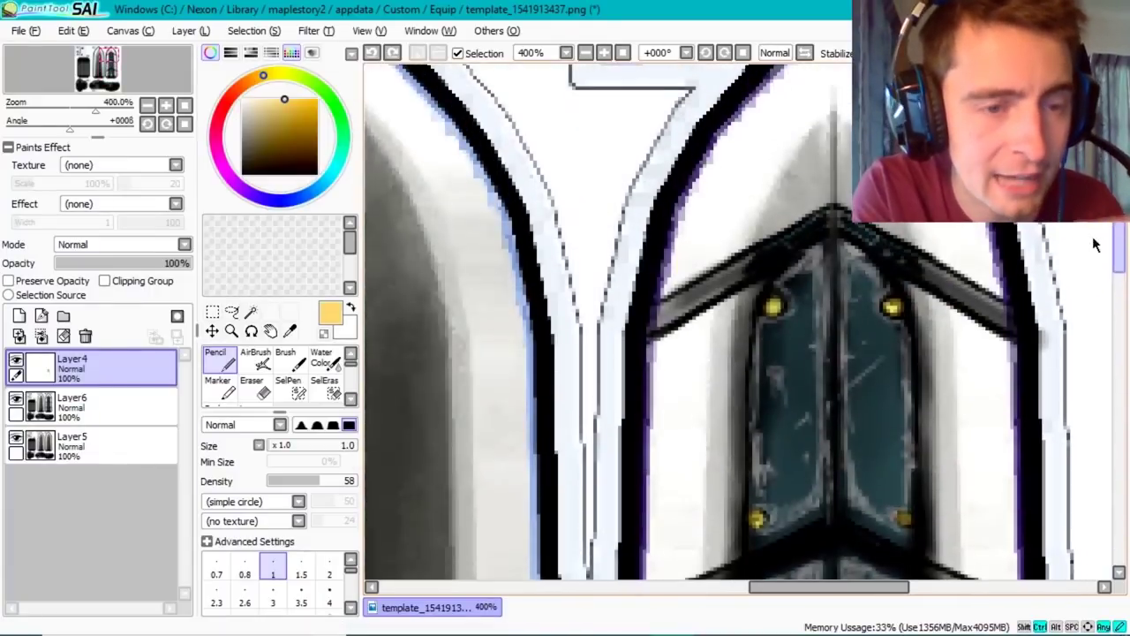
scroll(1113, 265, down, 1)
- Erase and add white scratch highlights on the armour plates, then pick teal
key(e)
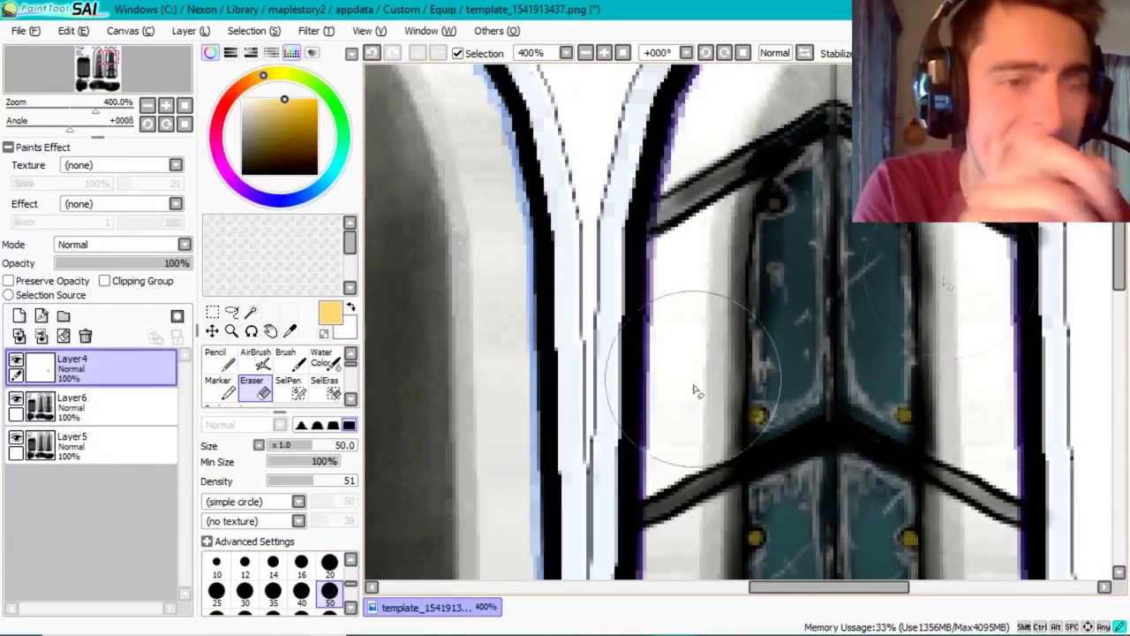
scroll(706, 384, down, 2)
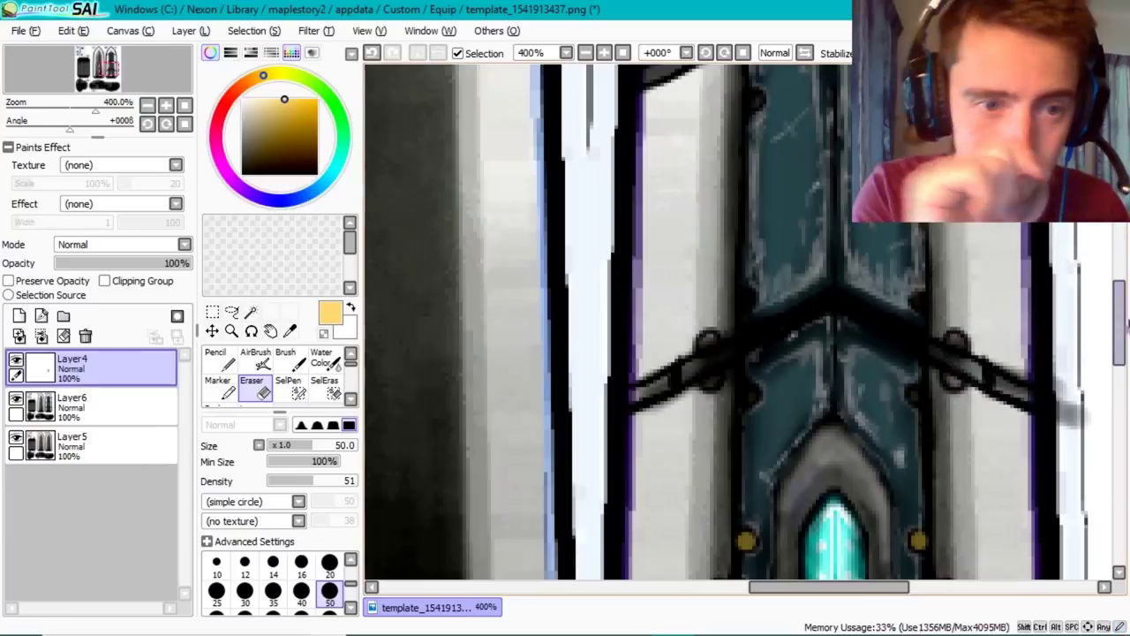
scroll(719, 380, down, 2)
key(bracketleft)
key(bracketleft)
key(bracketleft)
key(x)
key(n)
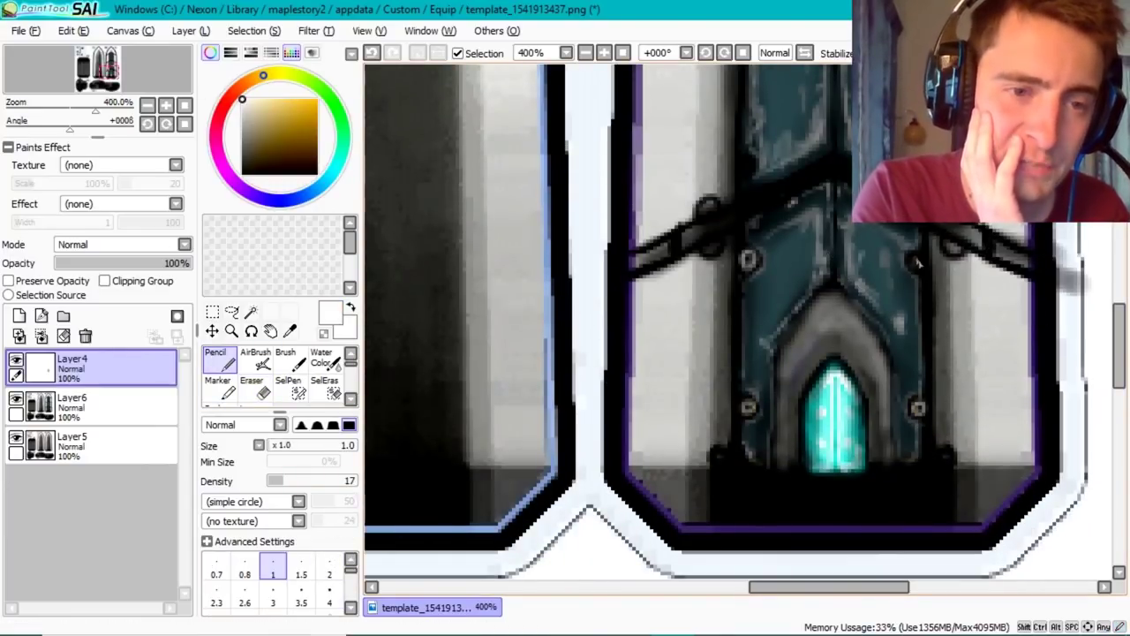
scroll(751, 221, up, 2)
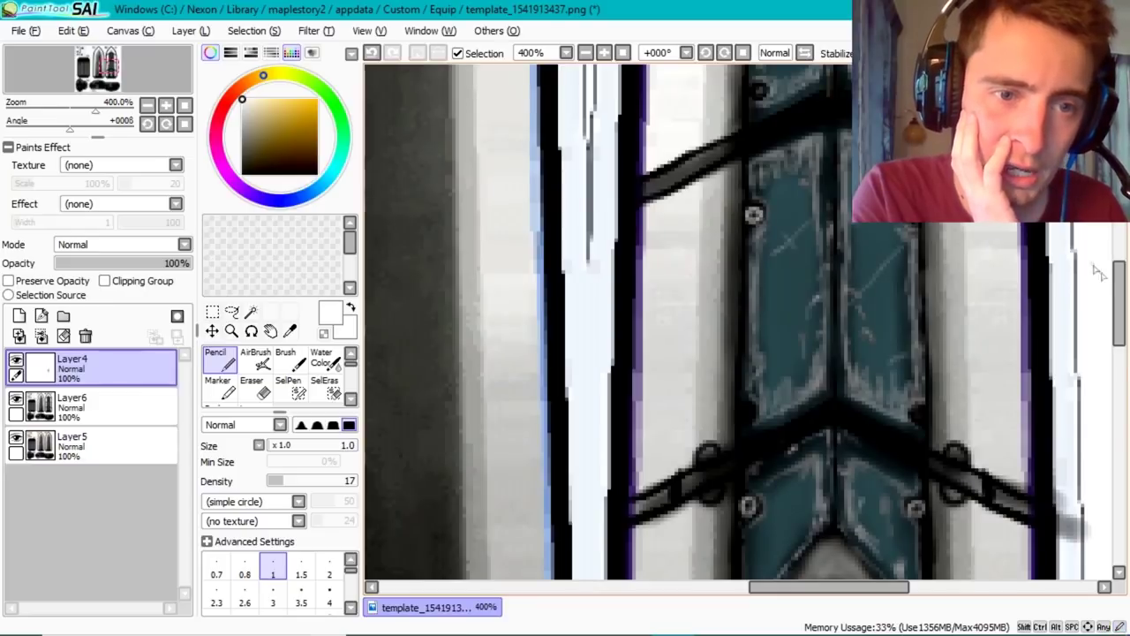
scroll(1098, 271, down, 1)
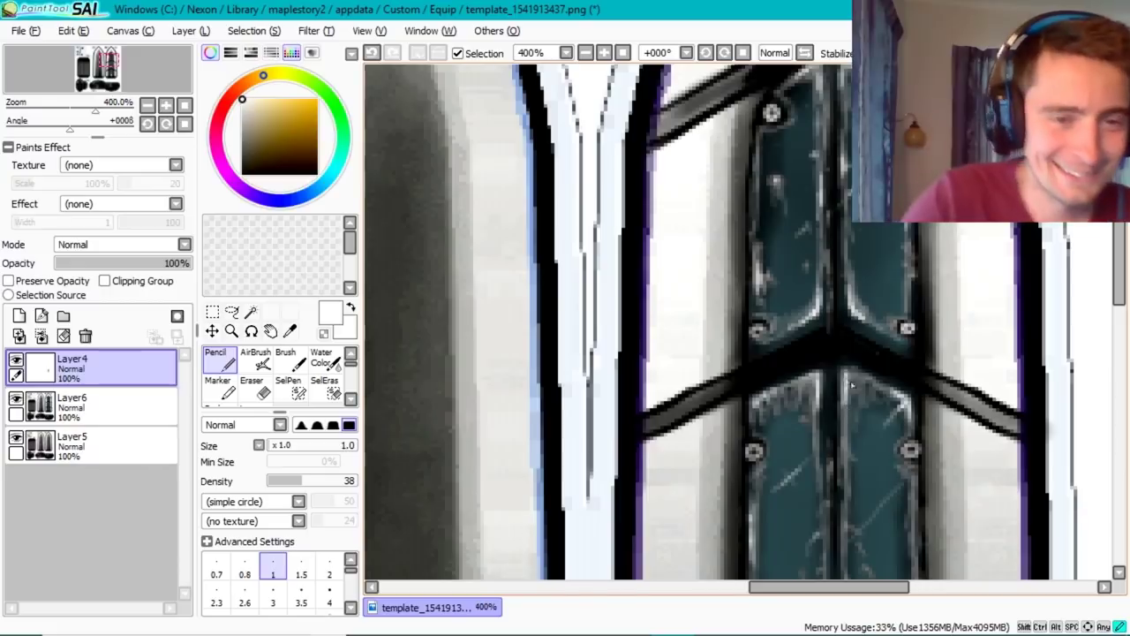
drag(1119, 292, 1118, 307)
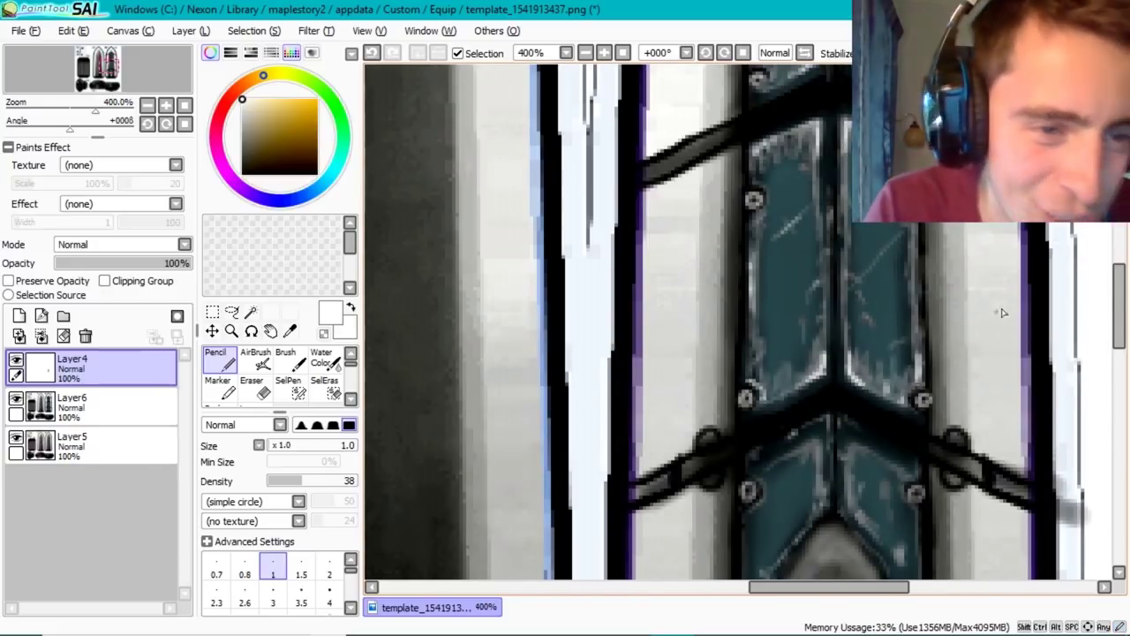
scroll(797, 329, down, 3)
drag(849, 284, 857, 306)
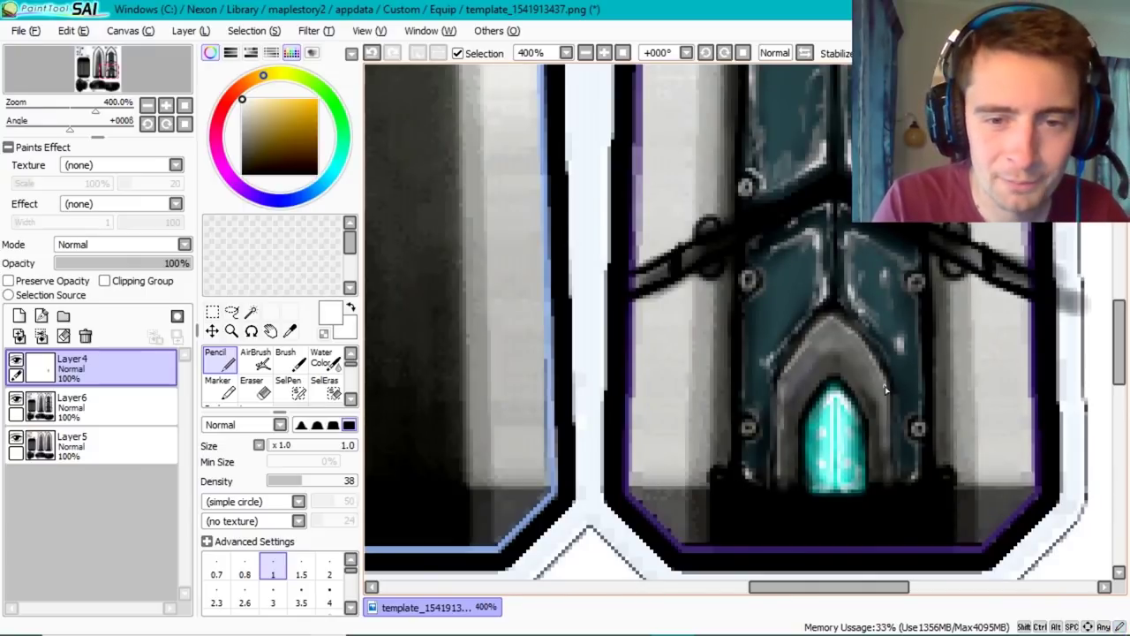
alt+click(834, 413)
- Trace teal plate edges and a diamond joint, undoing the last outline strokes
click(291, 118)
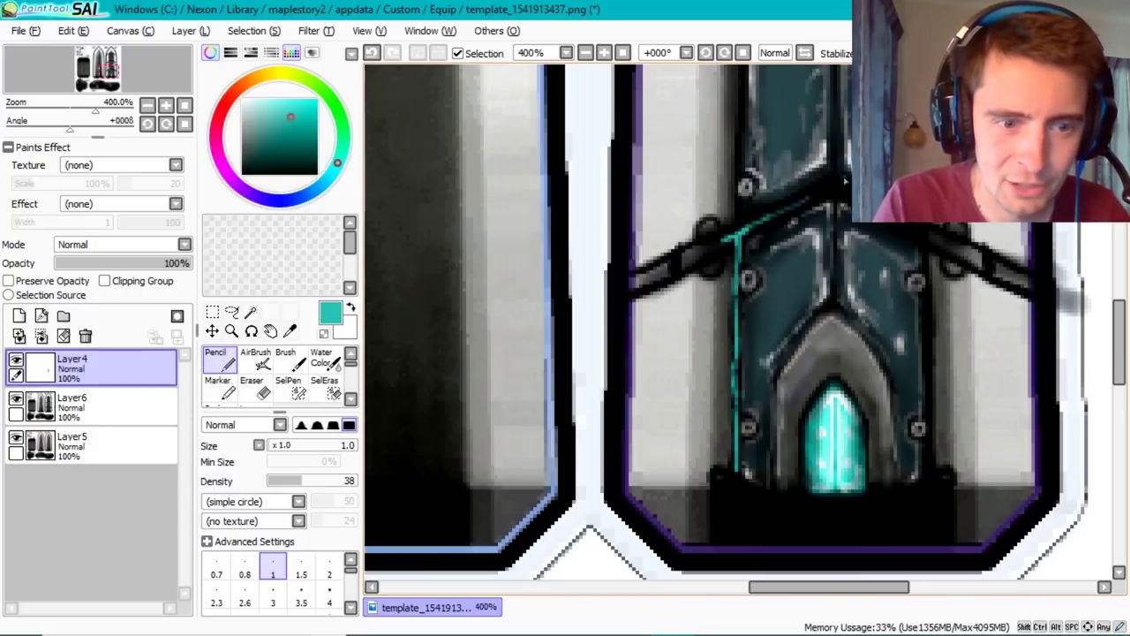
drag(930, 271, 928, 468)
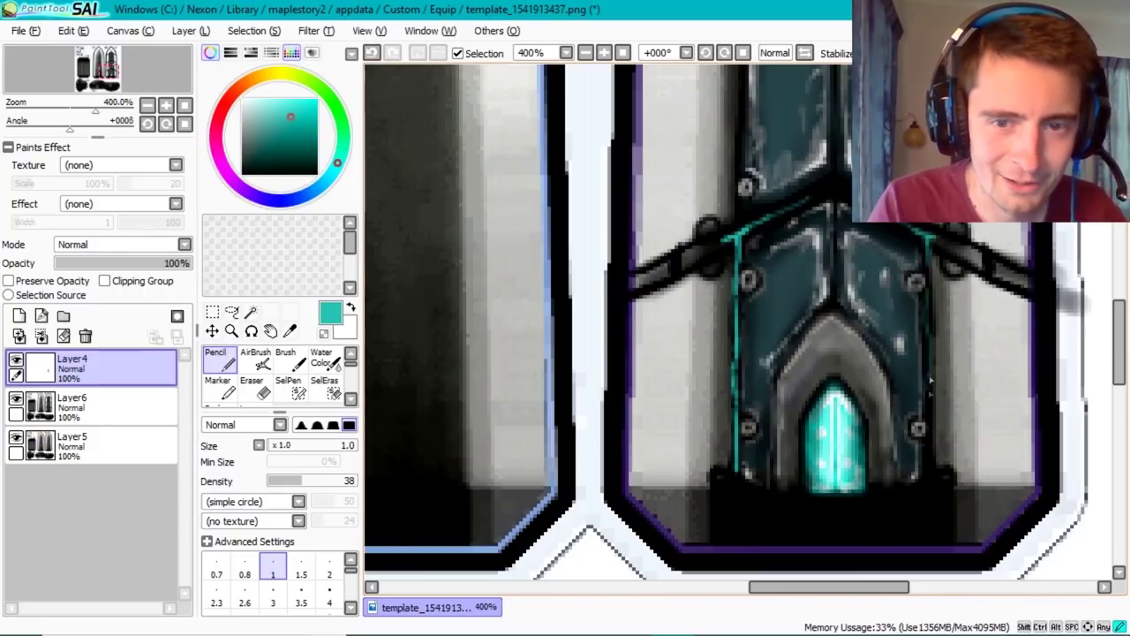
scroll(733, 318, up, 5)
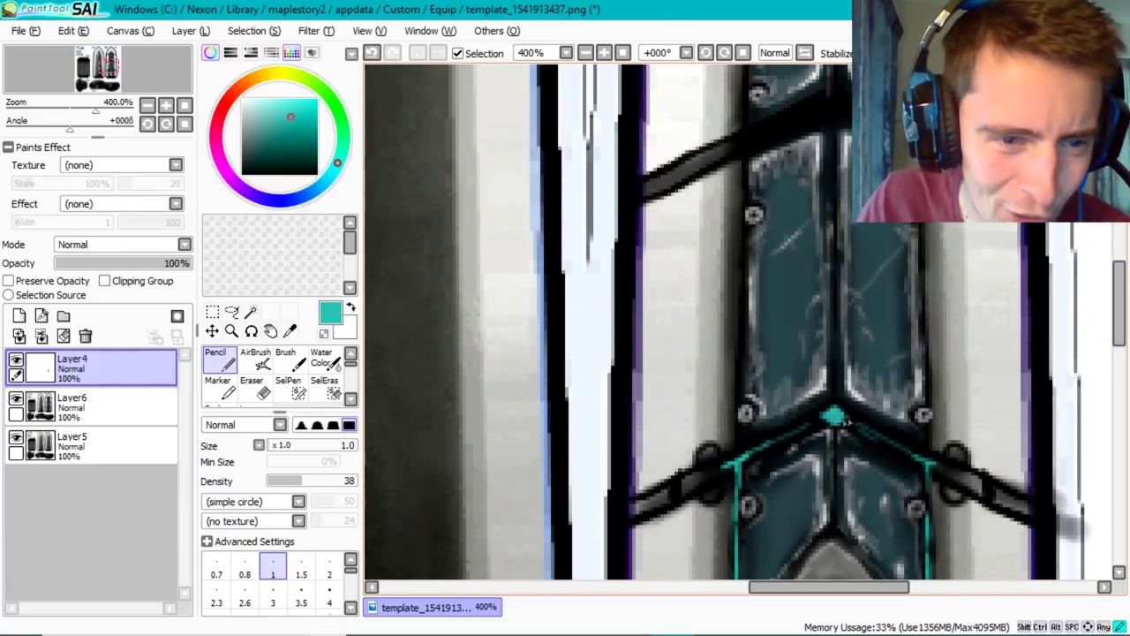
drag(832, 113, 834, 106)
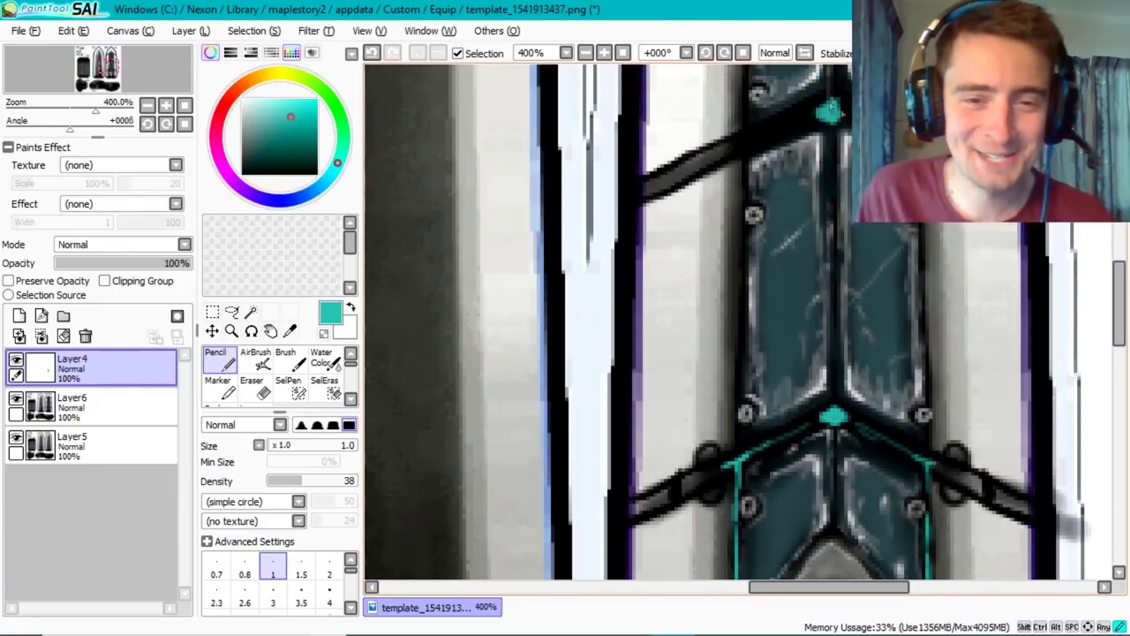
drag(740, 350, 826, 121)
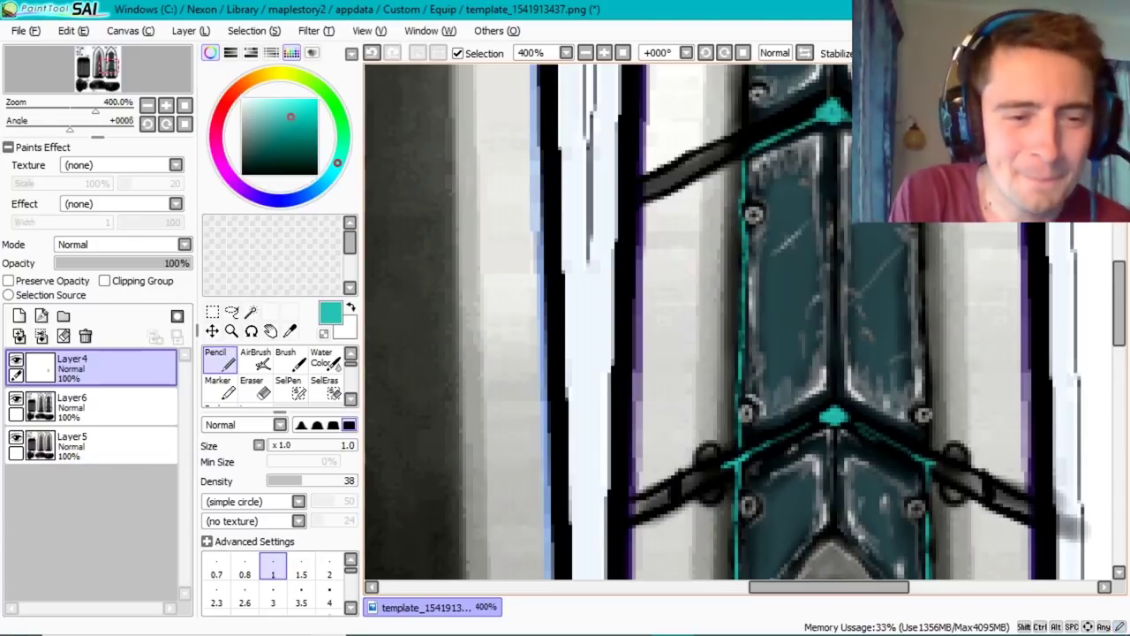
drag(927, 394, 921, 318)
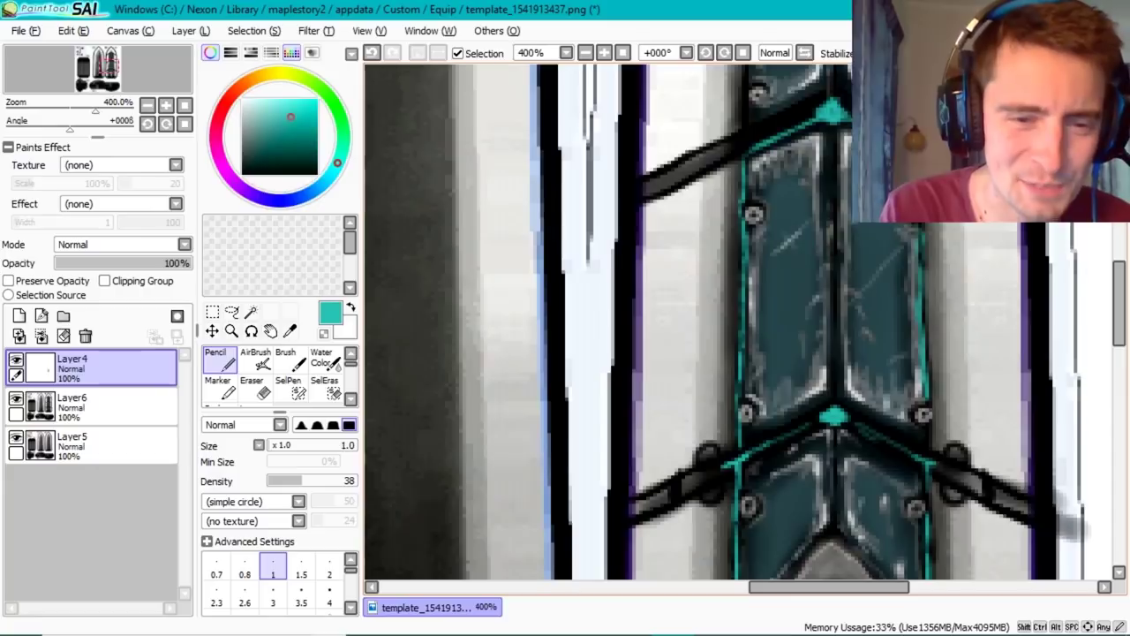
scroll(886, 347, down, 1)
key(ctrl+z)
key(ctrl+z)
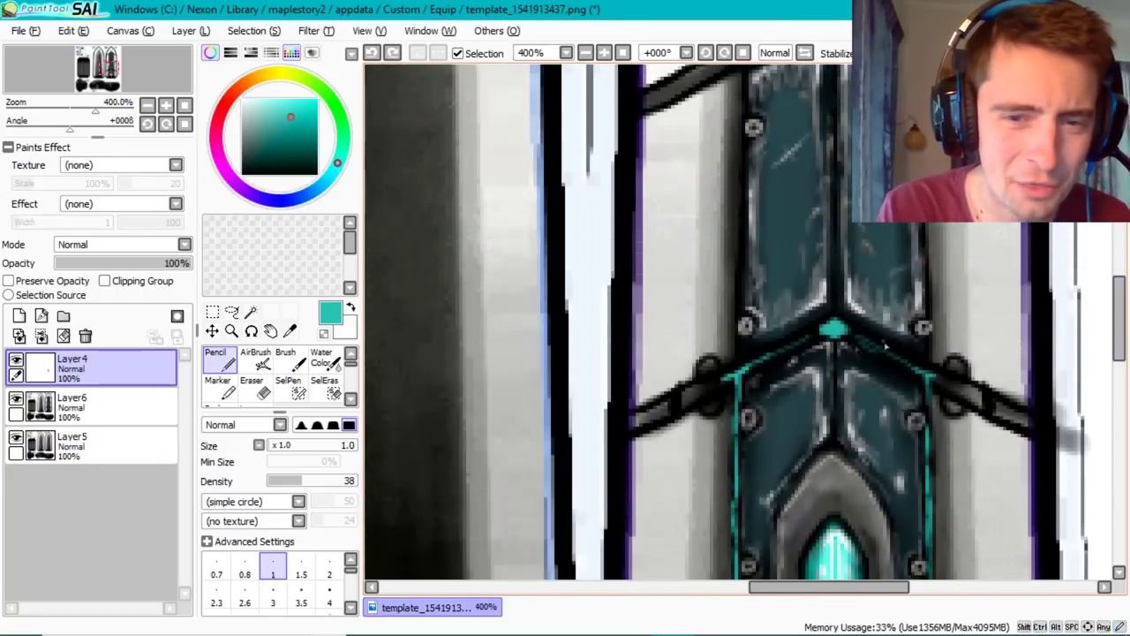
scroll(836, 306, up, 3)
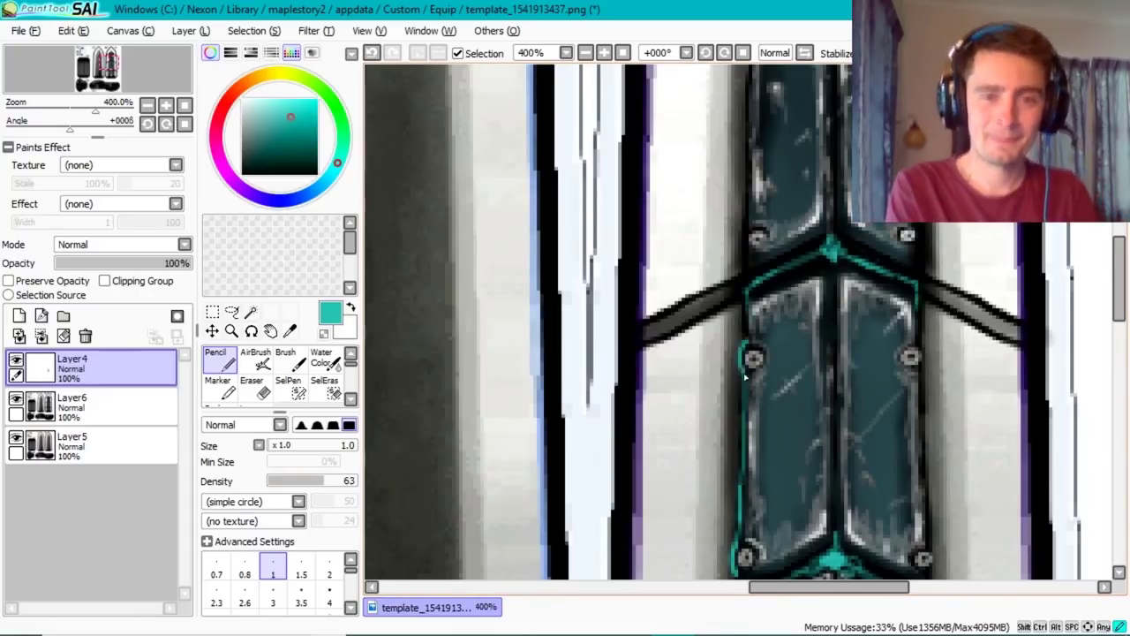
- Redraw cyan lines along the plate's right edge, centre seam and left edge, then save
drag(920, 315, 933, 578)
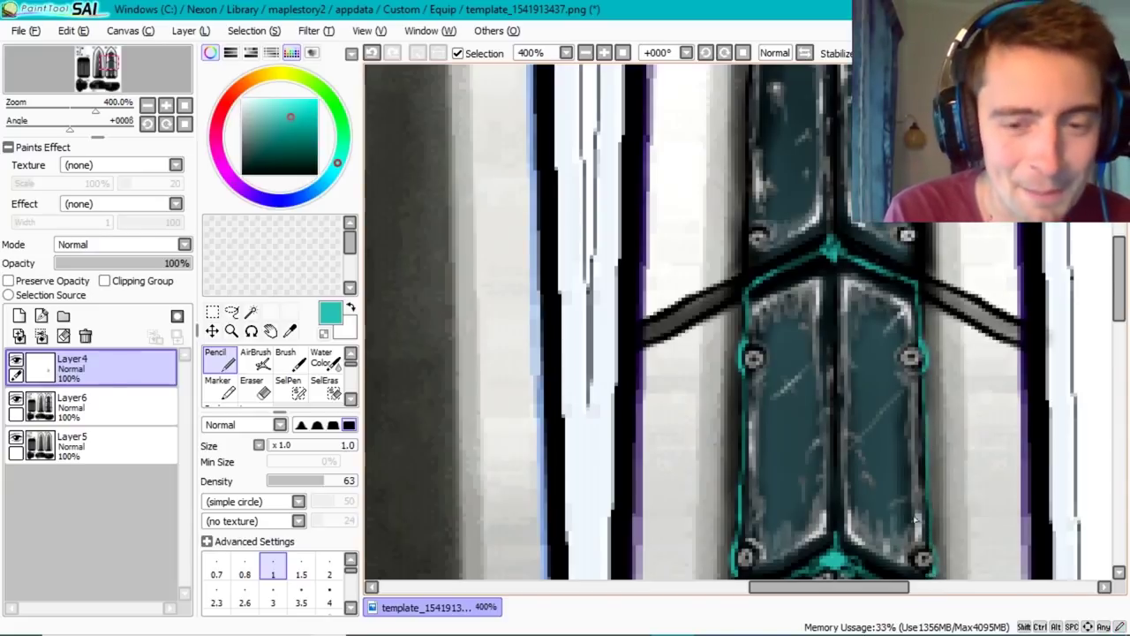
scroll(829, 279, up, 3)
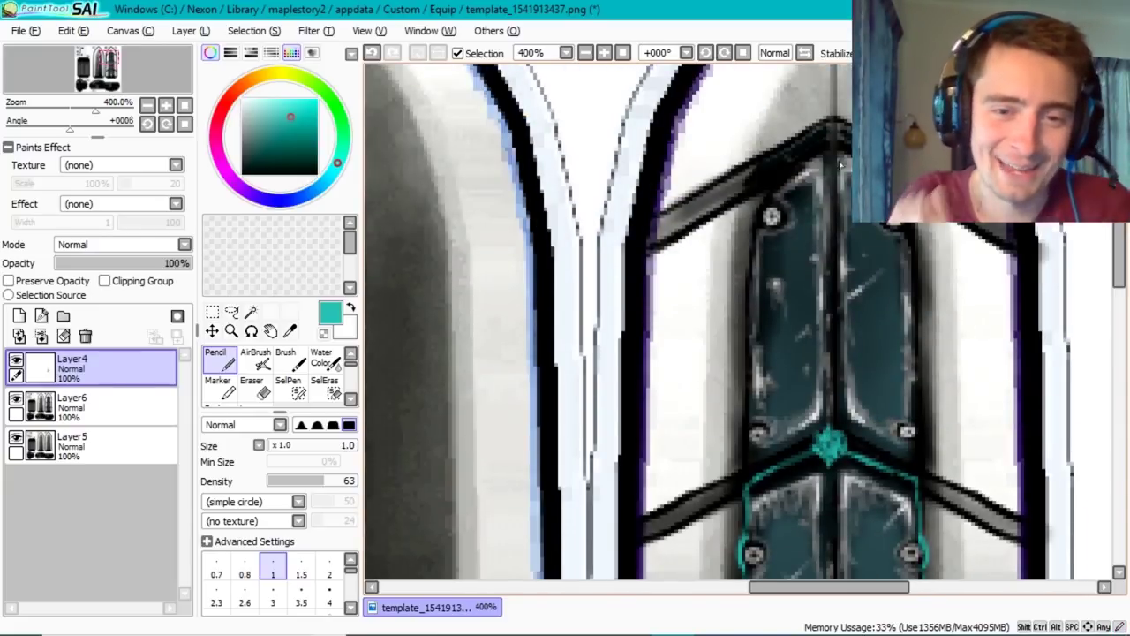
drag(831, 297, 830, 428)
mouse_move(744, 433)
mouse_down()
mouse_move(764, 176)
mouse_move(832, 146)
mouse_up()
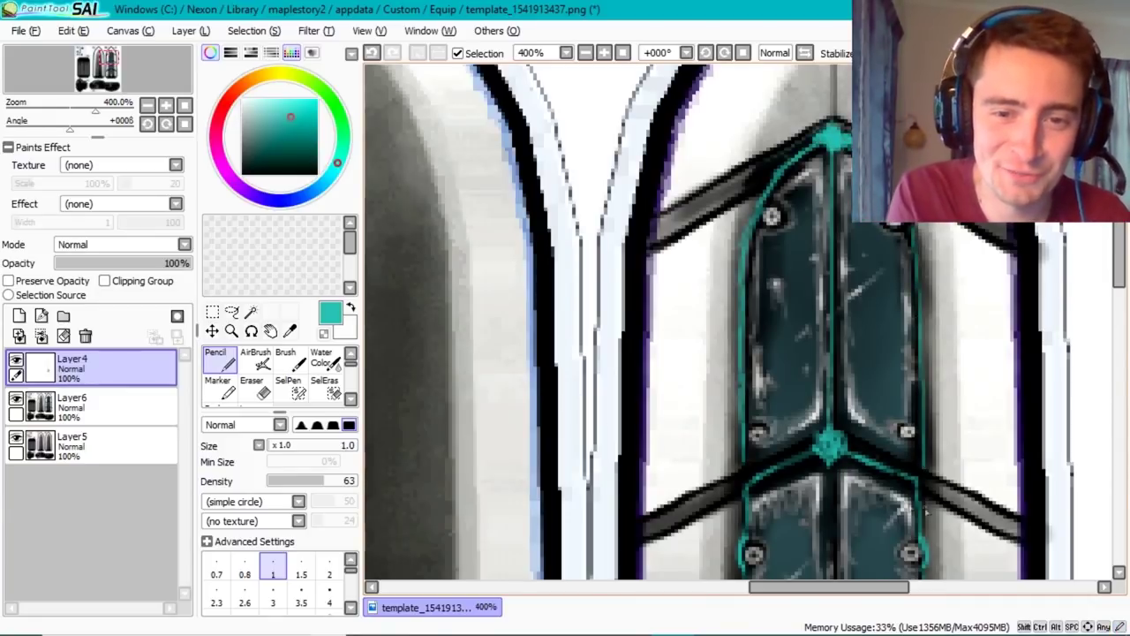
scroll(926, 510, down, 2)
scroll(926, 511, down, 2)
click(25, 30)
click(35, 131)
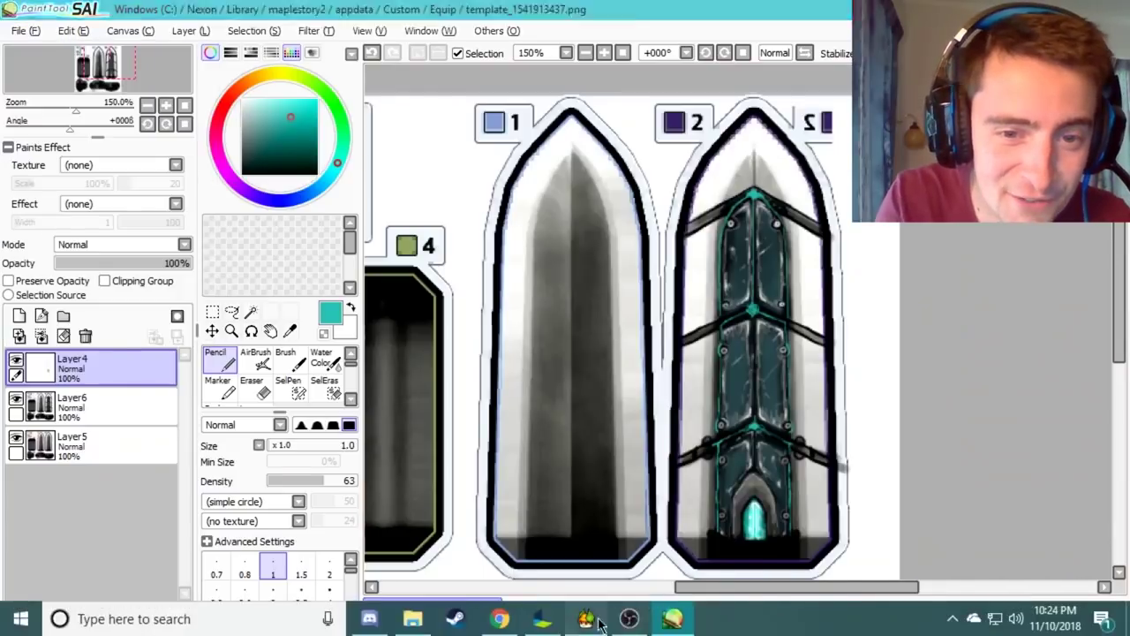
click(587, 618)
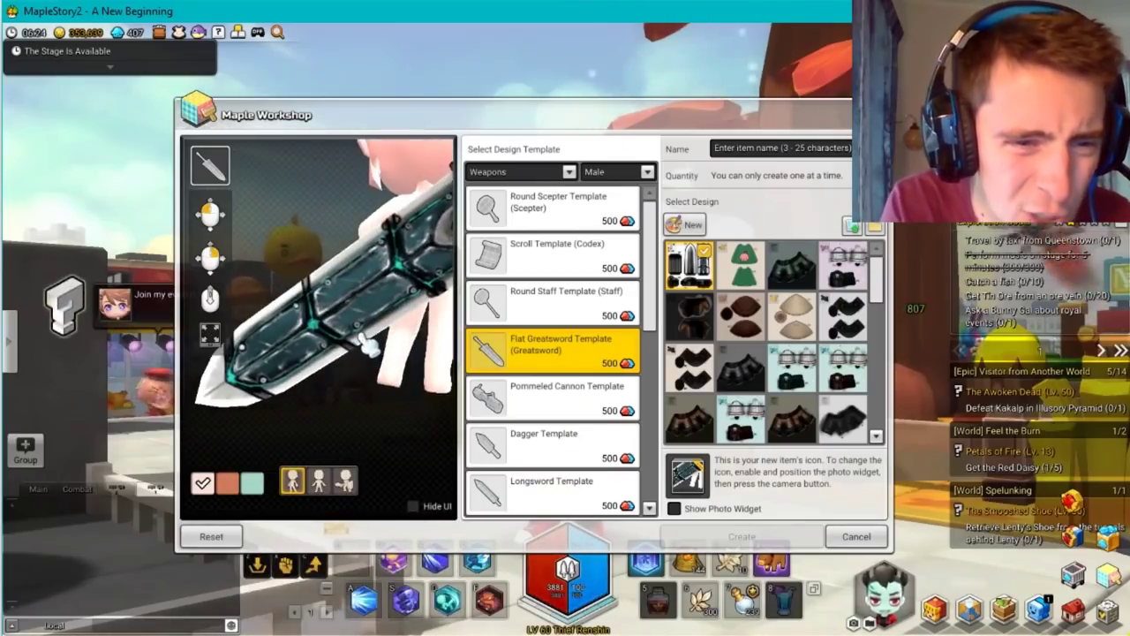
scroll(367, 345, down, 2)
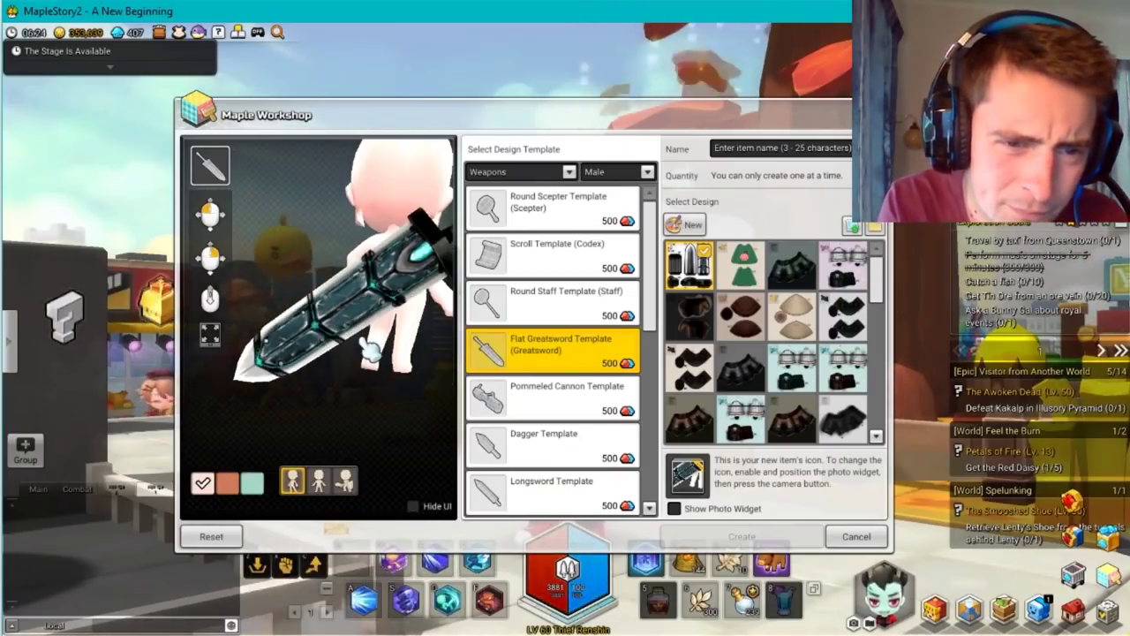
drag(371, 350, 310, 422)
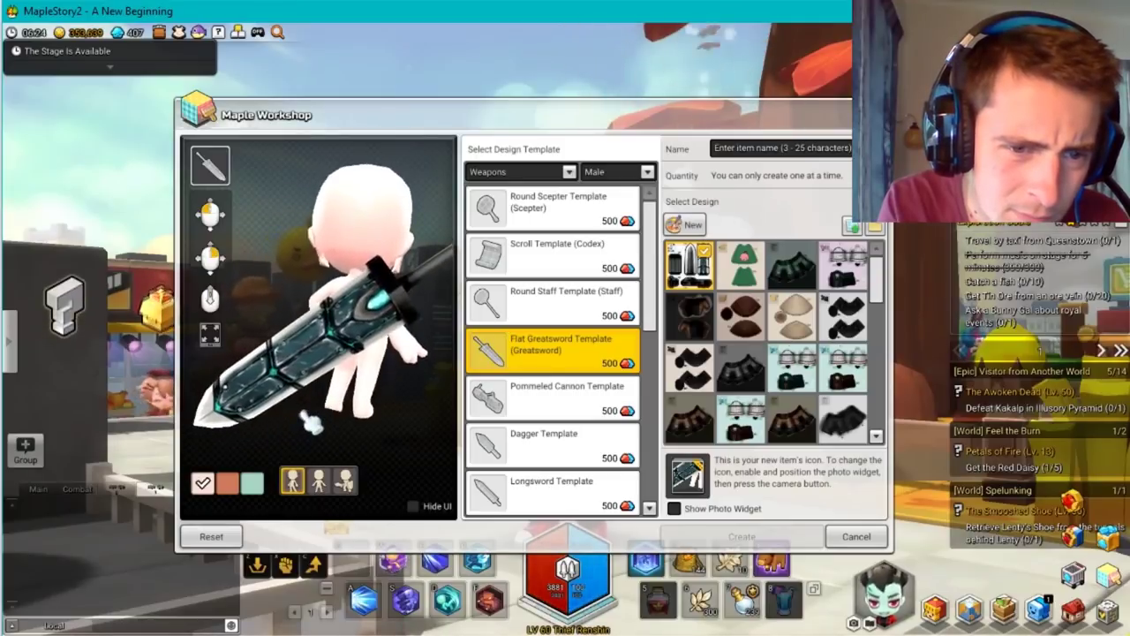
drag(310, 422, 279, 456)
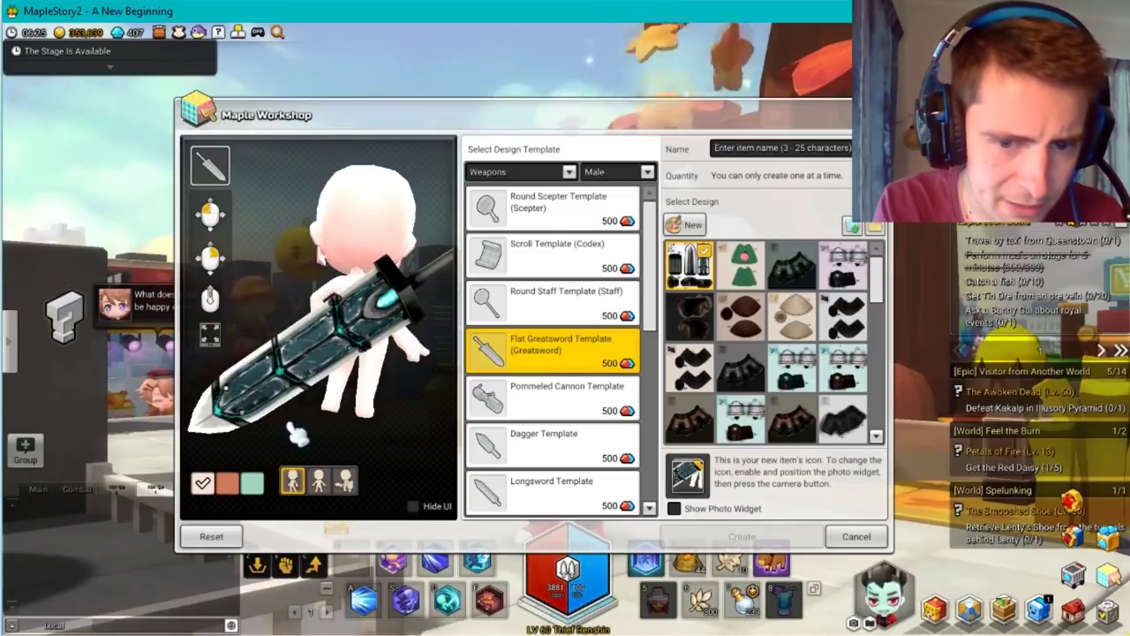
key(super)
key(alt+Tab)
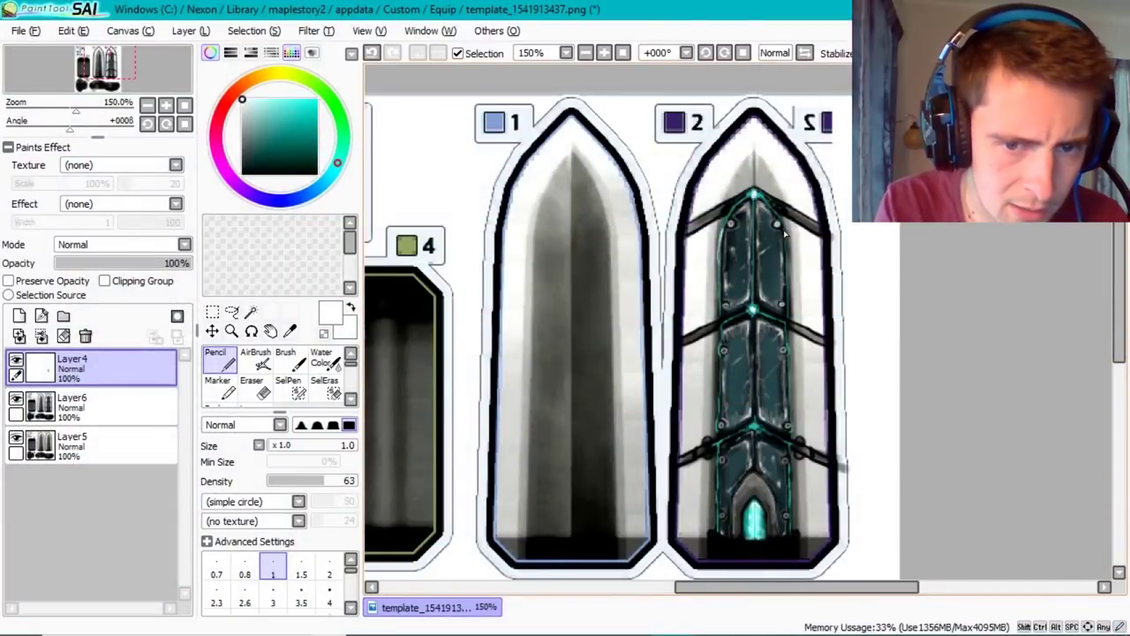
- Remove the stray mark and empty Layer4, then cut and paste blade panel 2's design
key(ctrl+z)
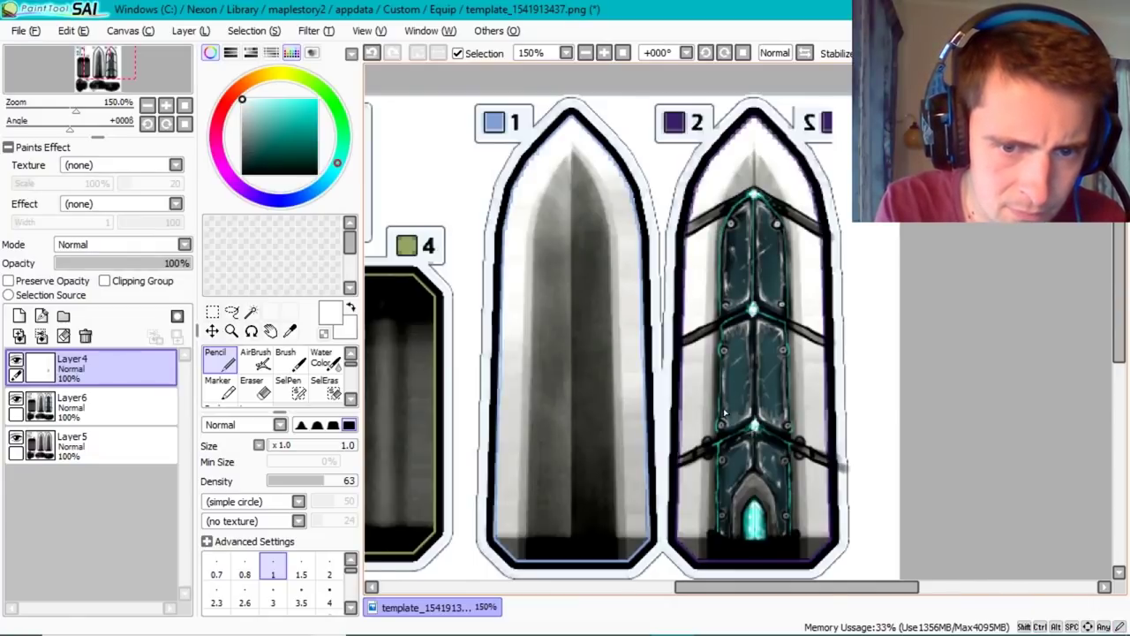
key(ctrl+z)
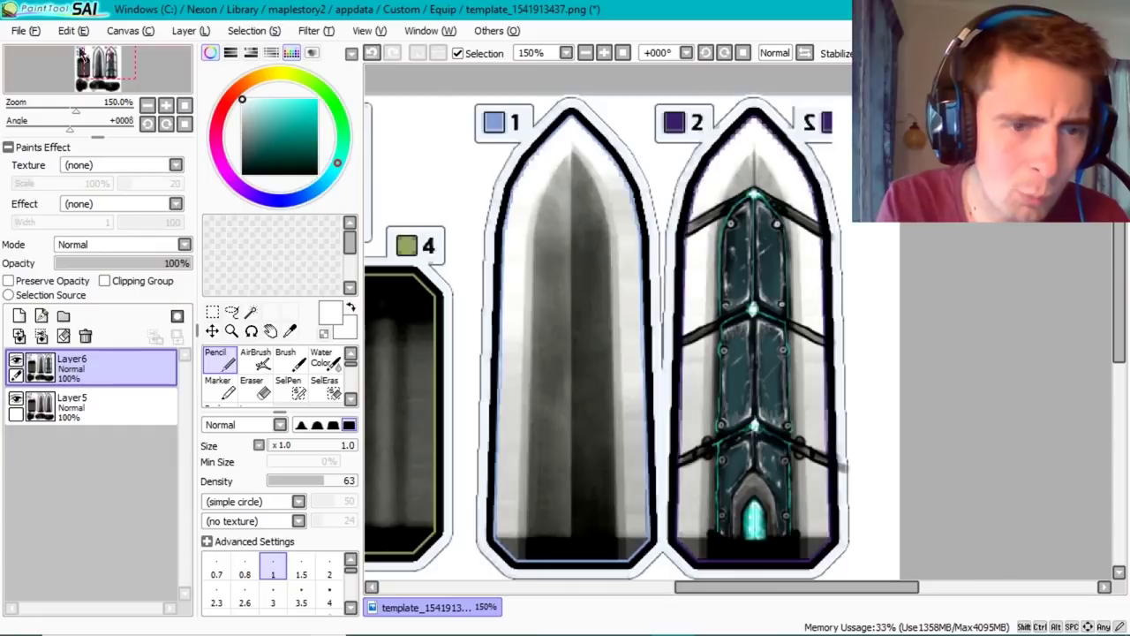
click(212, 311)
drag(881, 578, 666, 133)
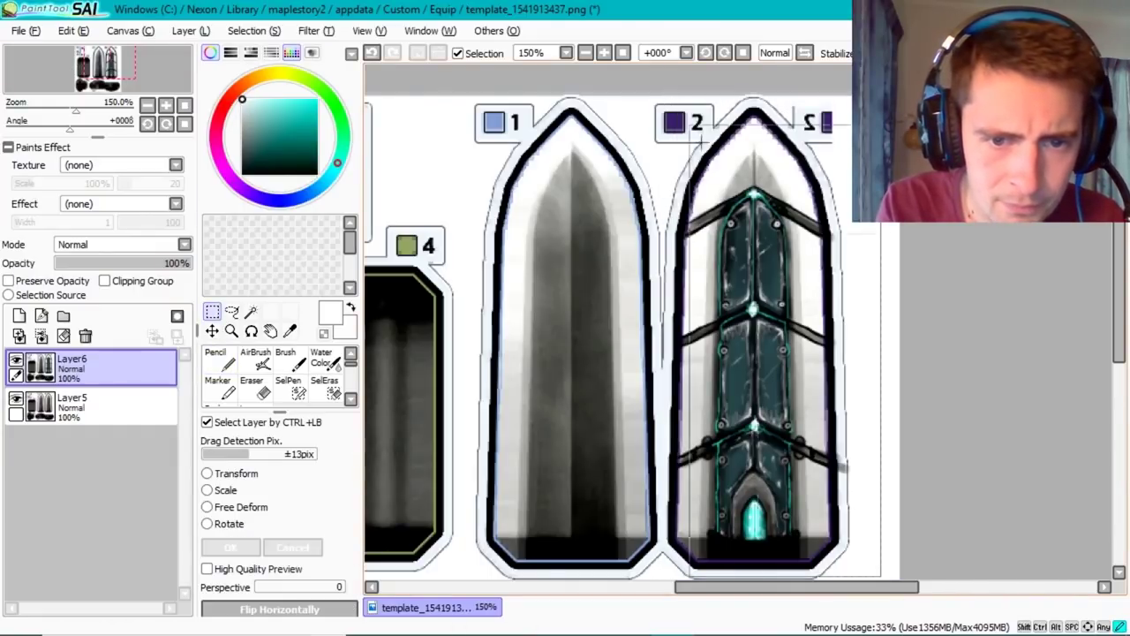
key(ctrl+x)
click(72, 30)
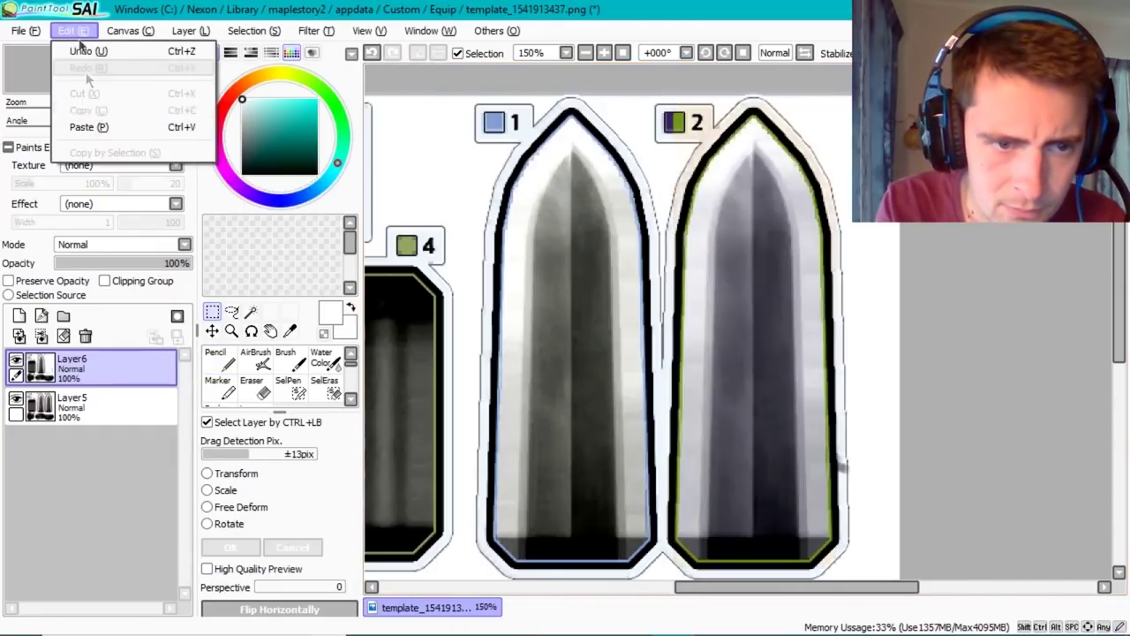
click(88, 127)
key(ctrl+v)
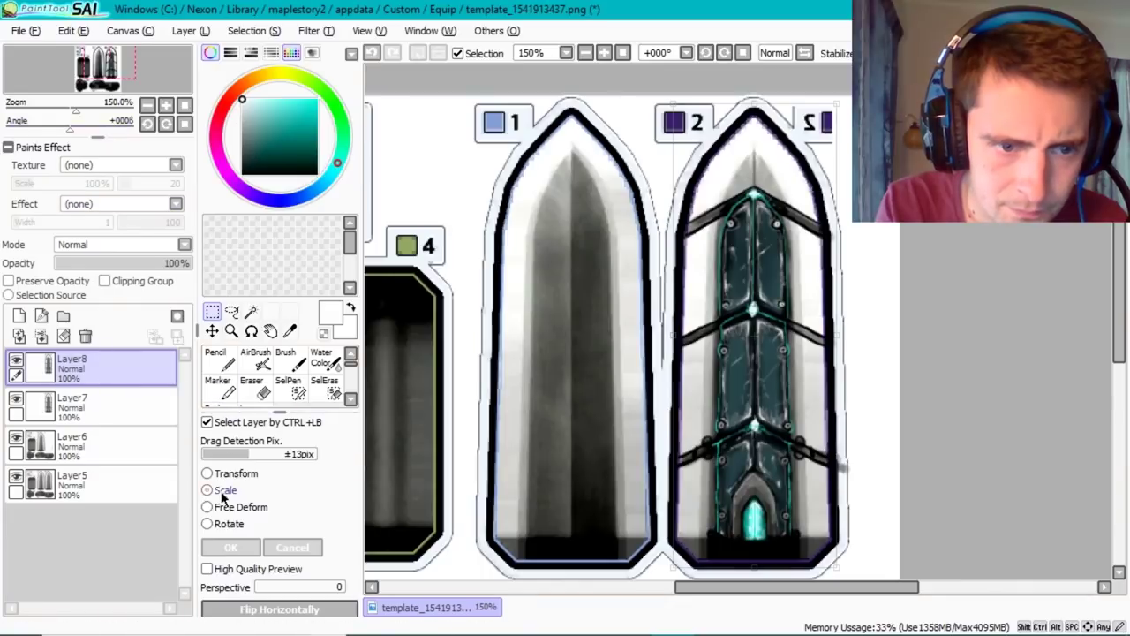
- Scale the pasted copy over blade panel 1, merge it down, and save for previewing
click(222, 491)
drag(728, 370, 545, 372)
drag(497, 336, 491, 337)
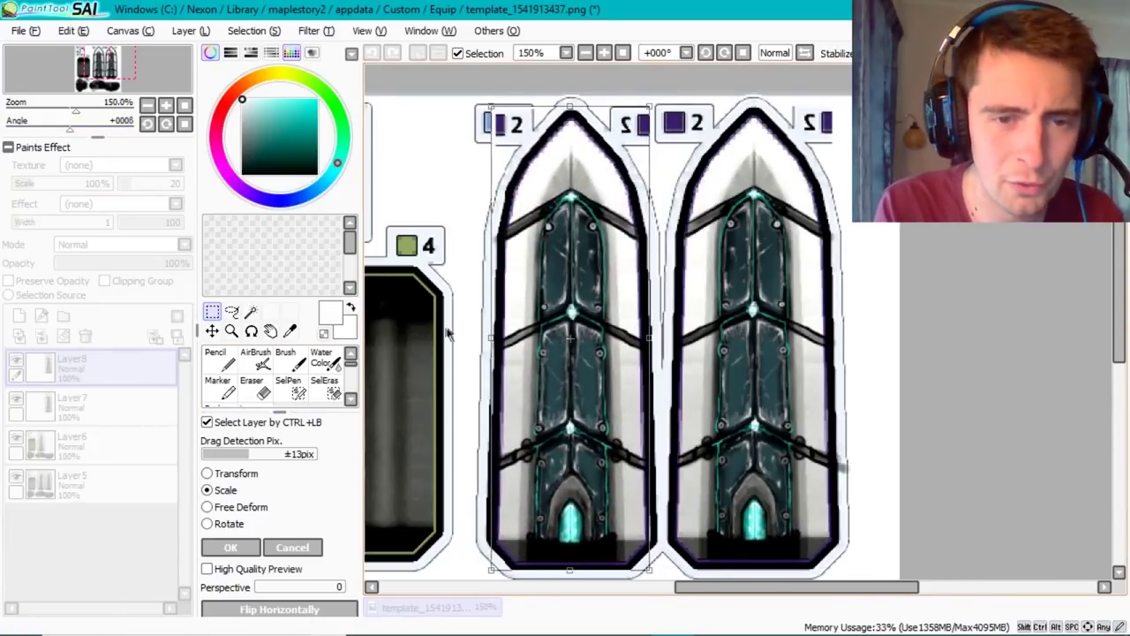
click(214, 545)
key(ctrl+e)
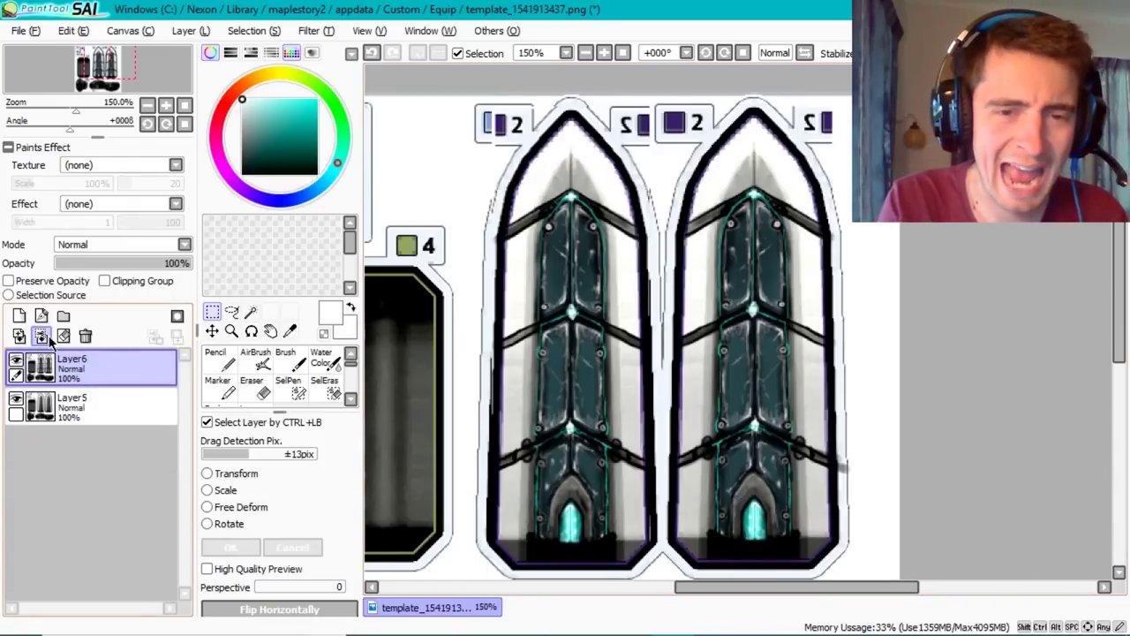
click(24, 30)
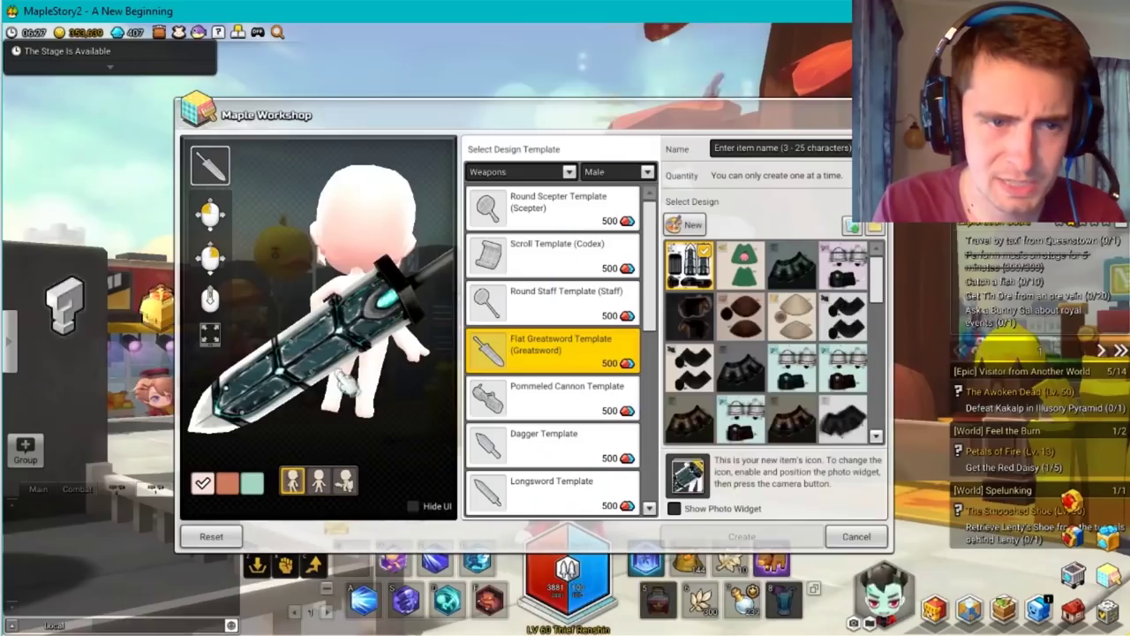
click(344, 480)
scroll(386, 410, up, 3)
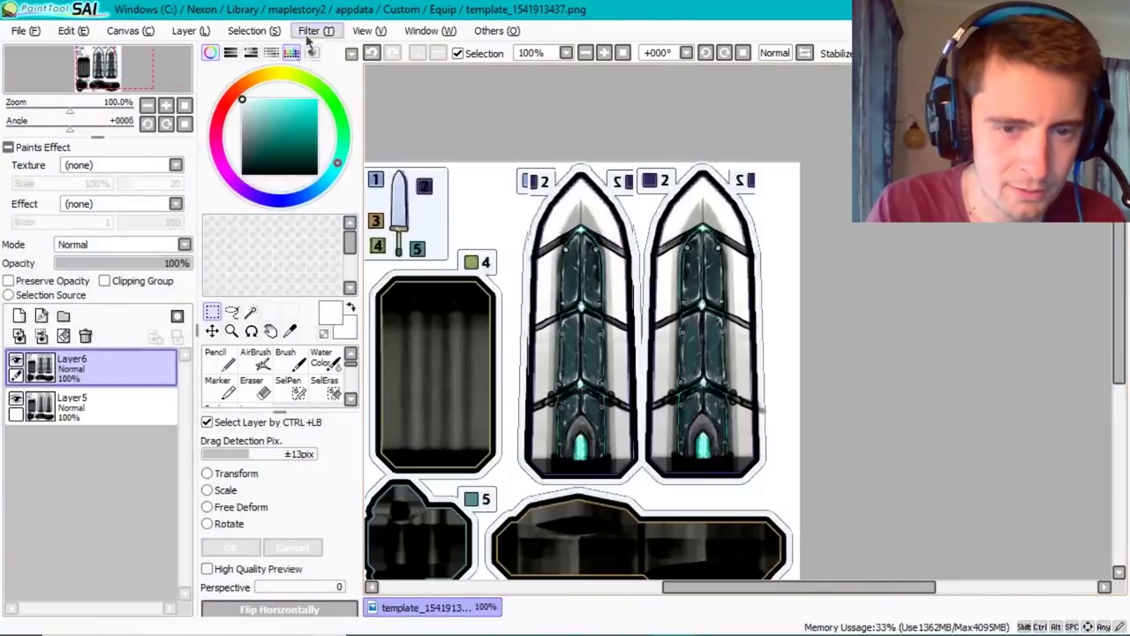
- Moderately darken the blade artwork and raise its contrast with Brightness and Contrast
mouse_move(271, 261)
mouse_down()
mouse_move(227, 261)
mouse_move(281, 287)
mouse_move(174, 311)
mouse_up()
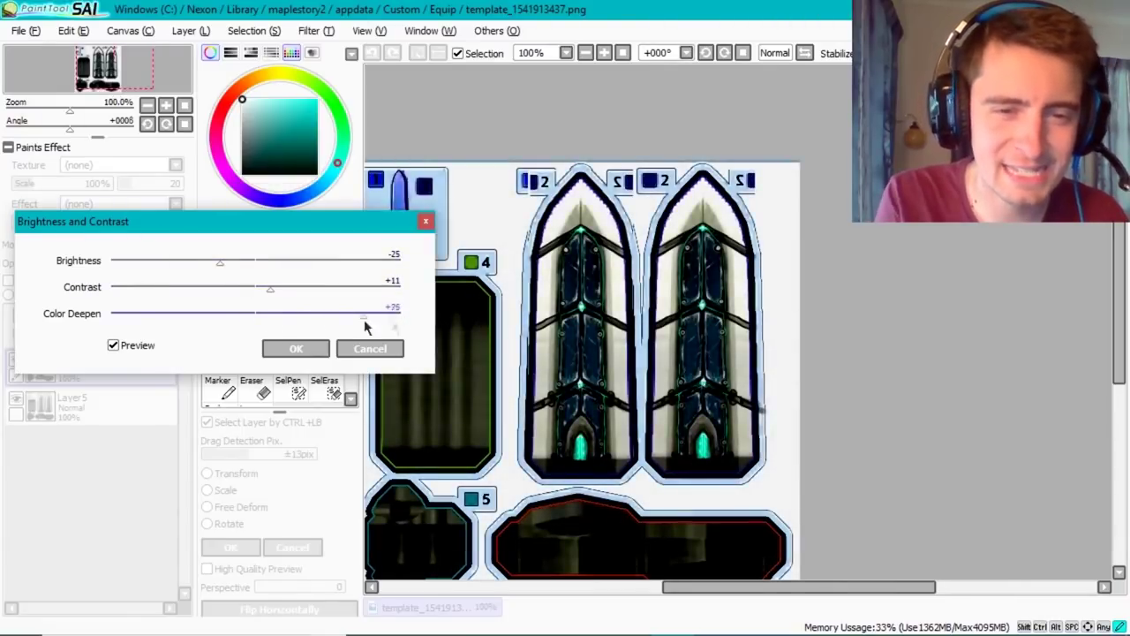
drag(269, 288, 233, 262)
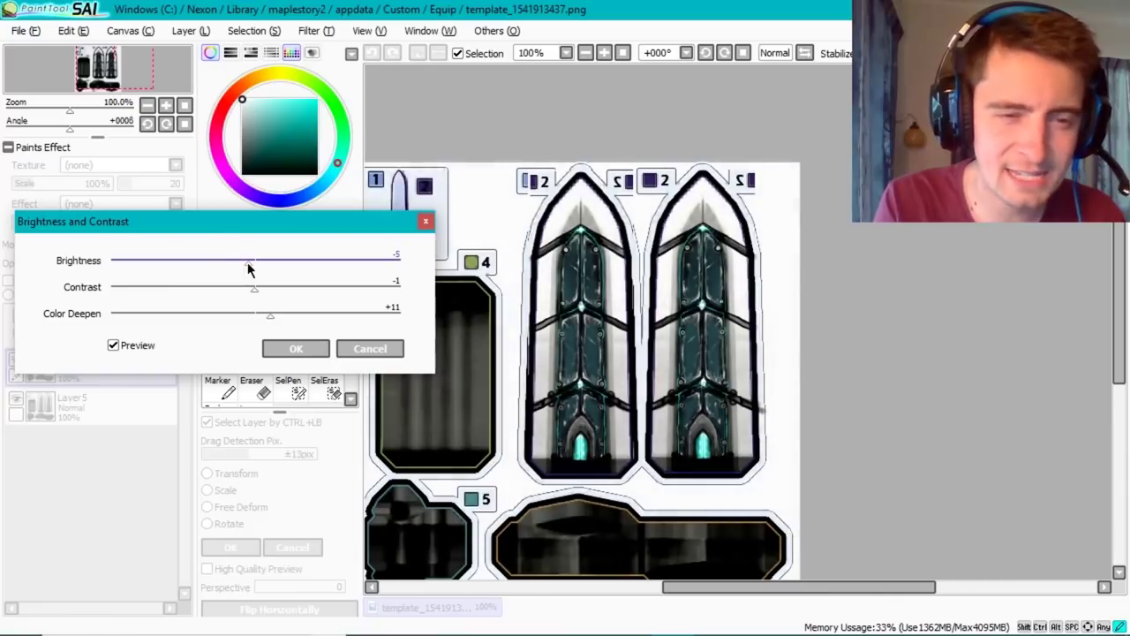
click(296, 348)
- Adjust luminance and saturation in Hue and Saturation, apply, and save the template
key(ctrl+u)
mouse_move(241, 355)
mouse_down()
mouse_move(227, 357)
mouse_move(391, 323)
mouse_up()
click(281, 389)
click(19, 30)
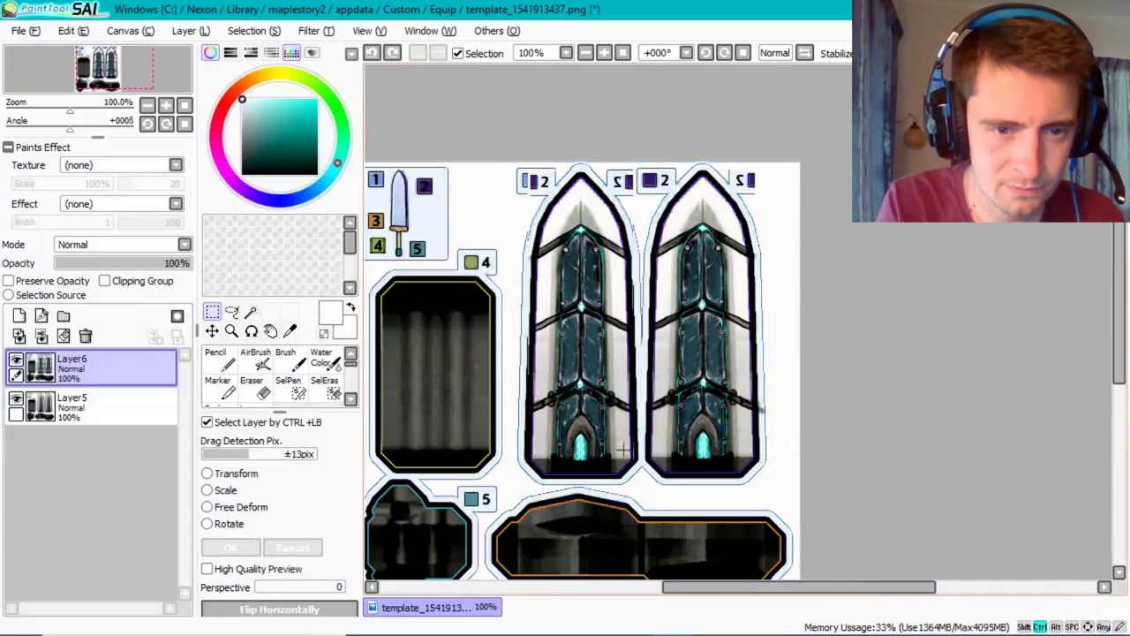
- Preview a hue shift that turns the blade panels dark blue
click(316, 30)
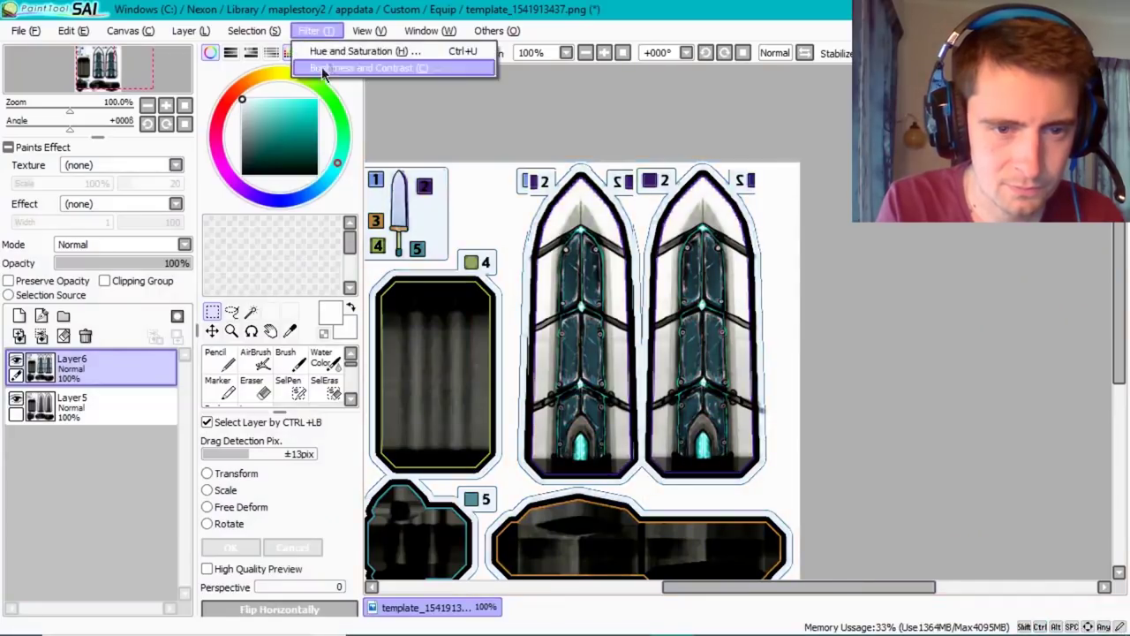
click(379, 48)
mouse_move(241, 302)
mouse_down()
mouse_move(314, 302)
mouse_move(105, 319)
mouse_move(345, 323)
mouse_move(277, 336)
mouse_up()
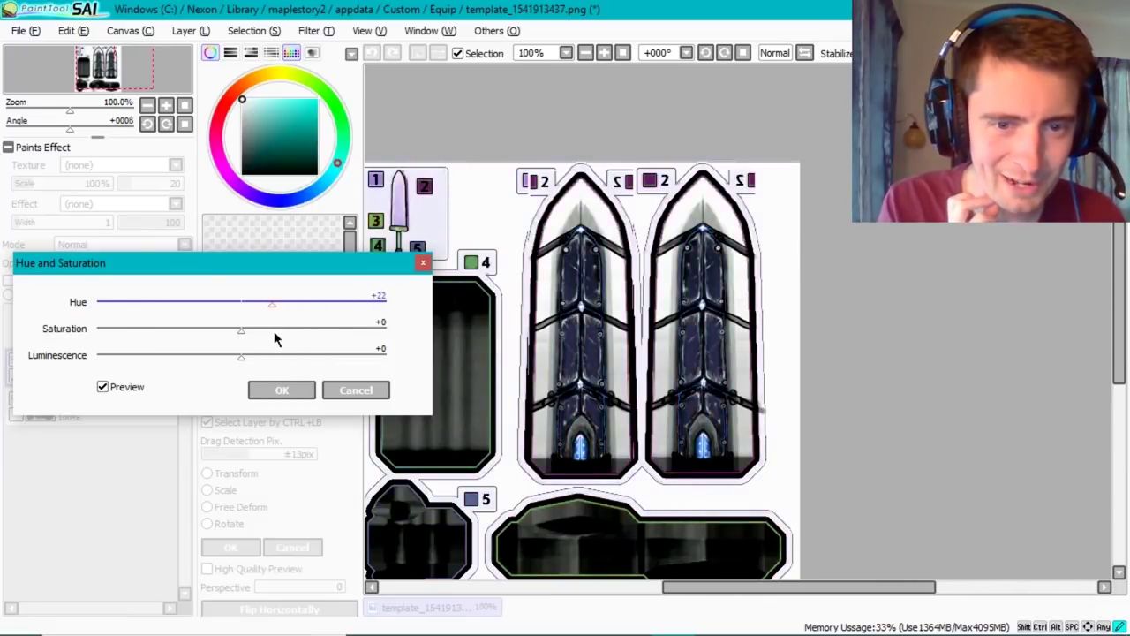
- Apply the dark blue hue and draw a short dark stroke on the left panel
click(281, 389)
scroll(644, 365, up, 2)
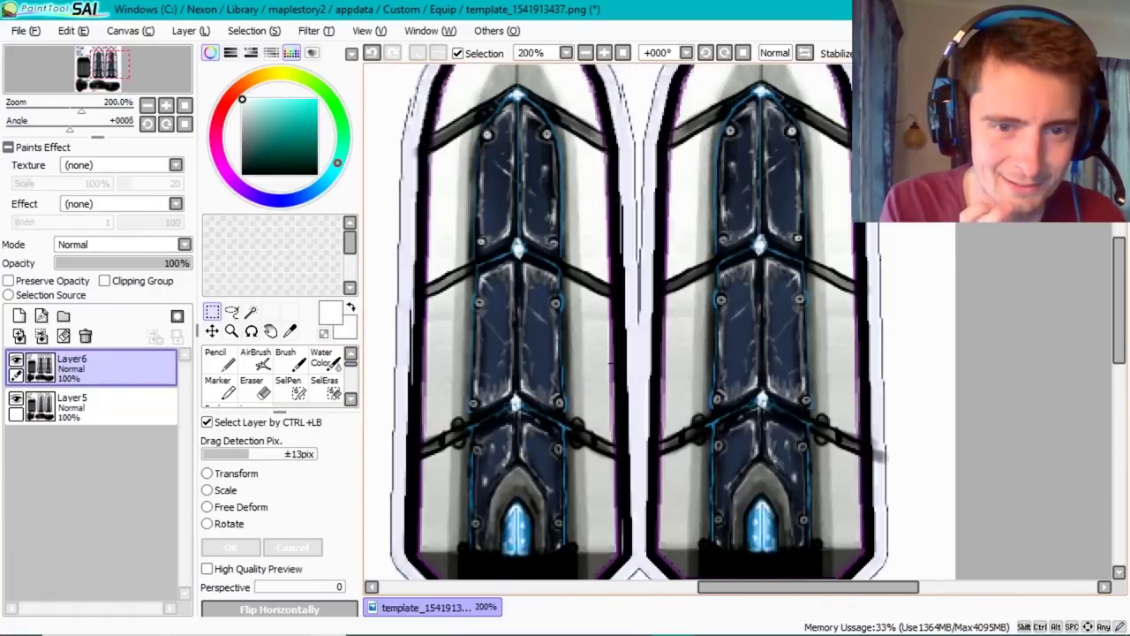
key(n)
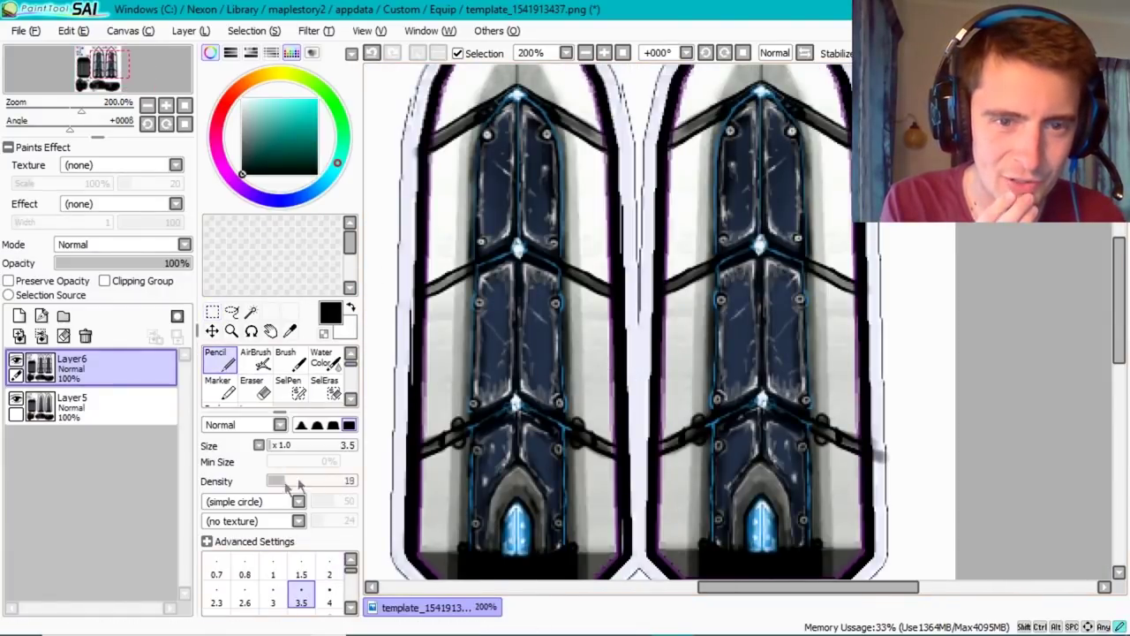
click(349, 608)
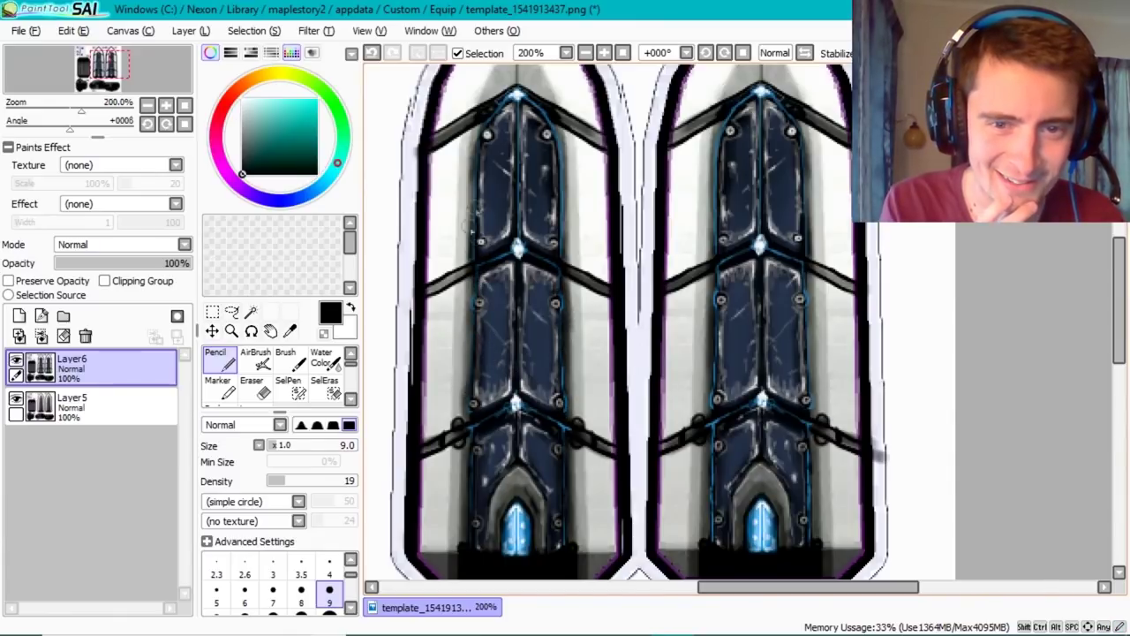
drag(562, 158, 562, 246)
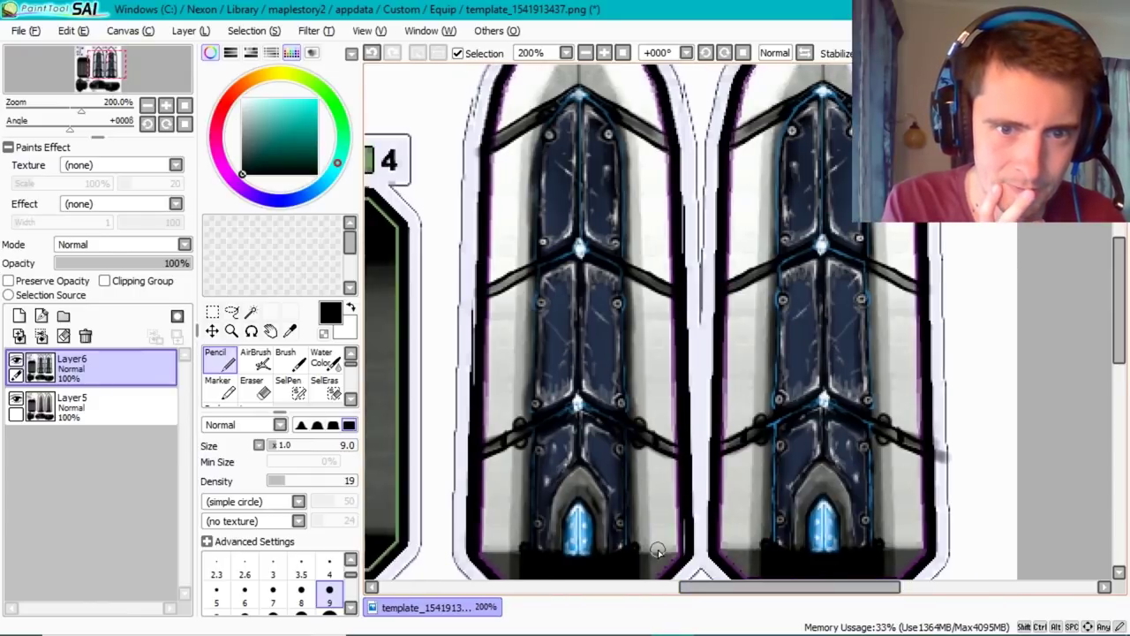
scroll(571, 485, down, 1)
- Copy the left blade panel and fit the pasted copy over the right panel
key(m)
drag(577, 175, 682, 496)
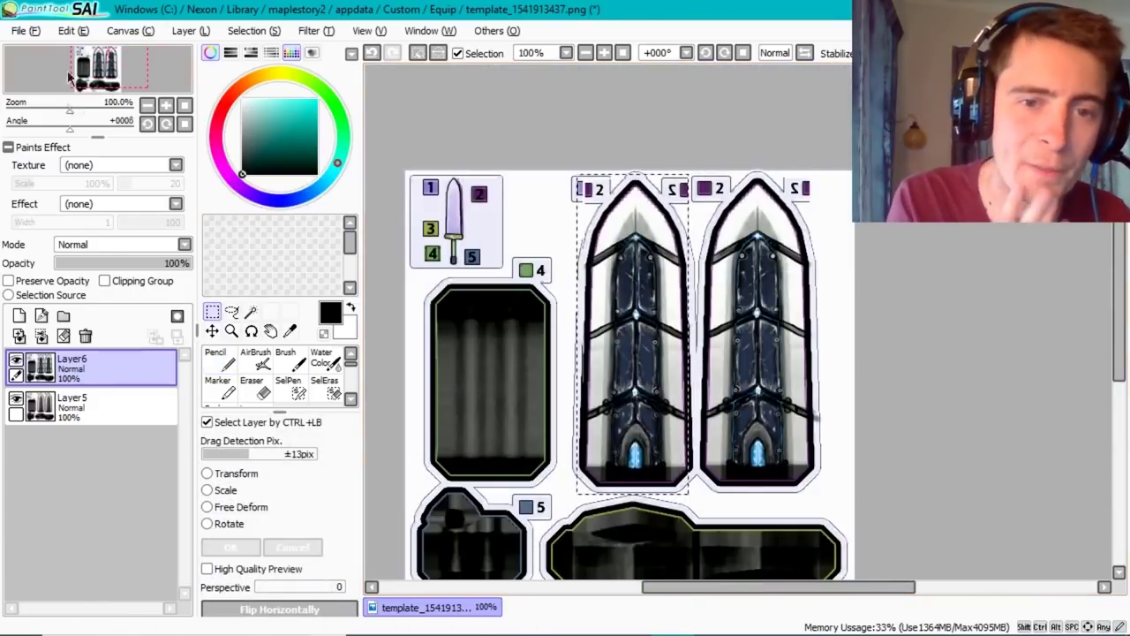
click(73, 30)
click(97, 123)
click(207, 489)
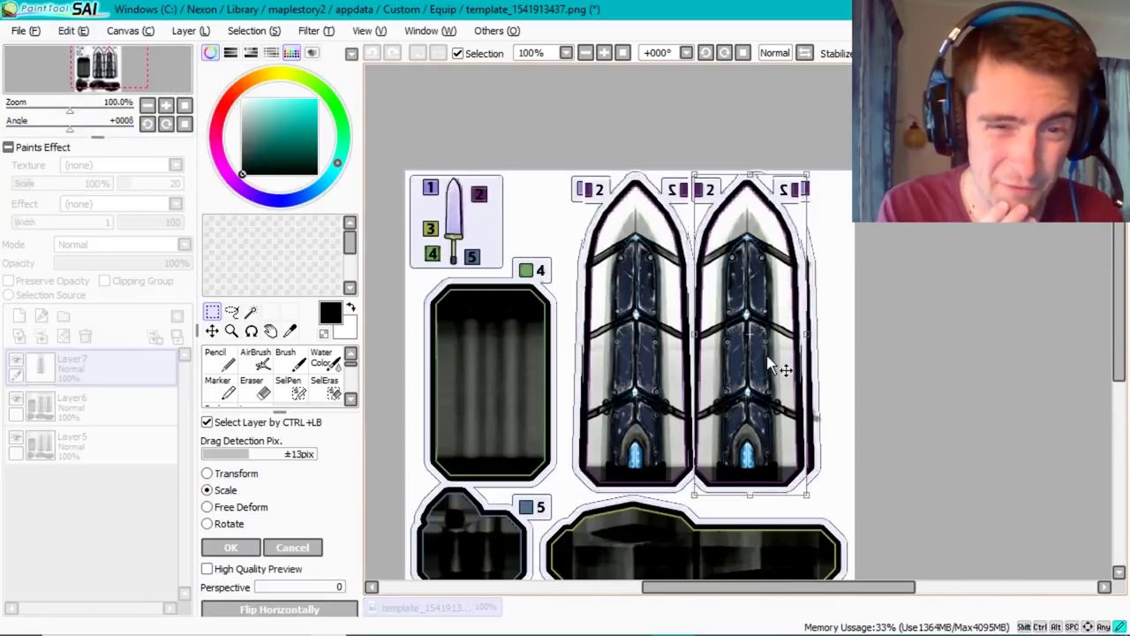
drag(610, 333, 794, 370)
scroll(795, 371, up, 1)
drag(832, 280, 827, 281)
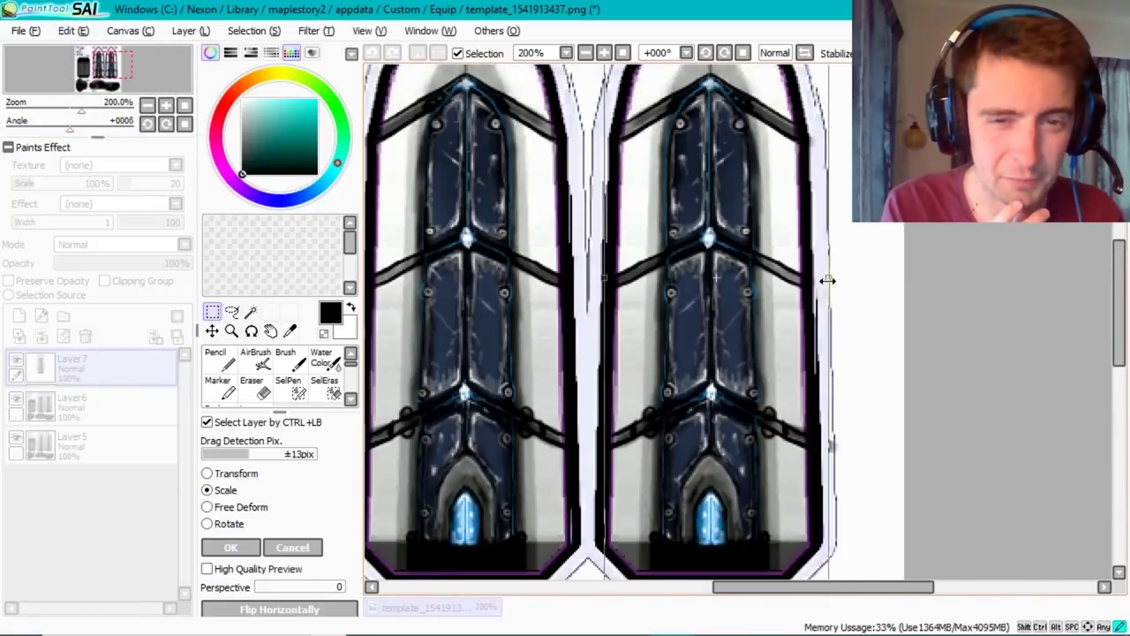
key(Return)
scroll(892, 292, down, 1)
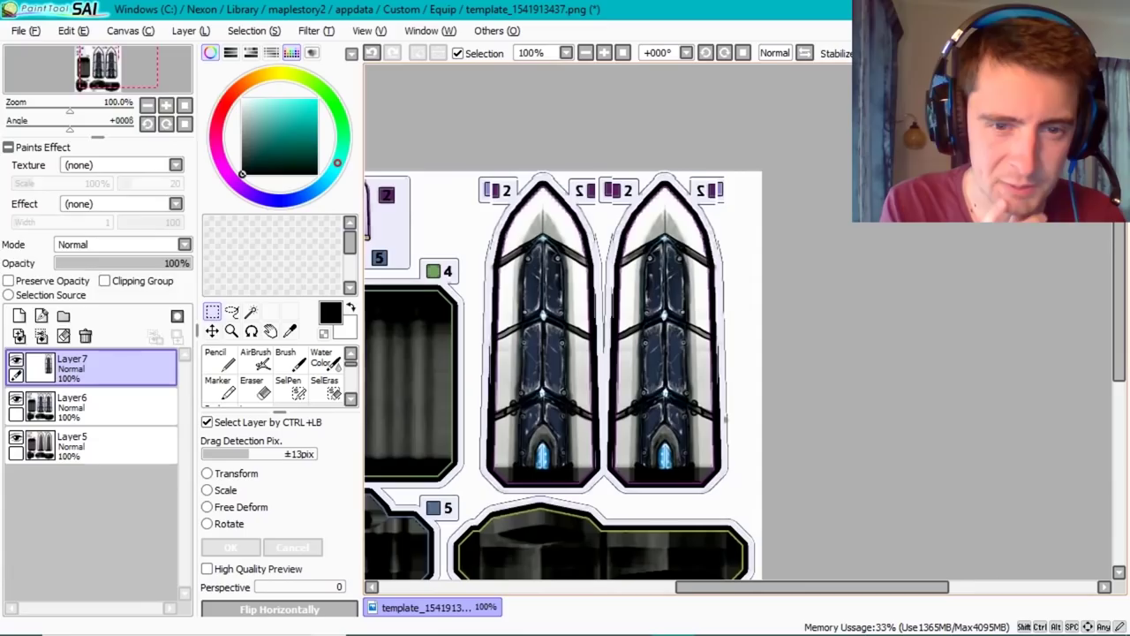
- Check the dark blue greatsword on a standing, rotated Maple Workshop character, then return to SAI
key(alt+Tab)
click(317, 481)
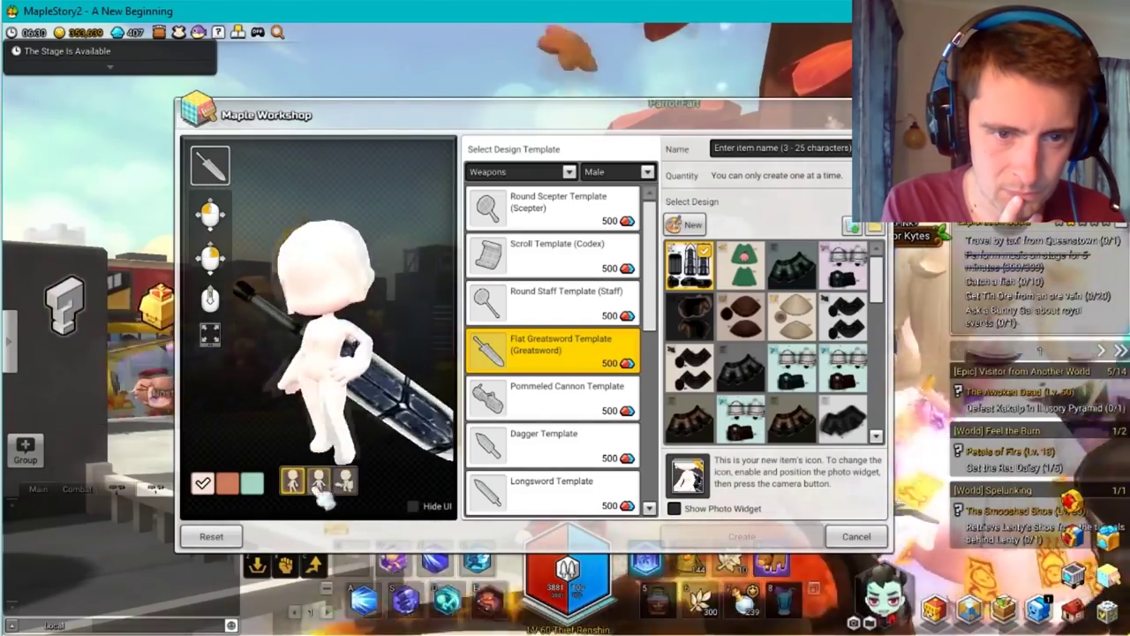
mouse_move(335, 415)
mouse_down()
mouse_move(388, 408)
mouse_move(388, 398)
mouse_move(399, 407)
mouse_up()
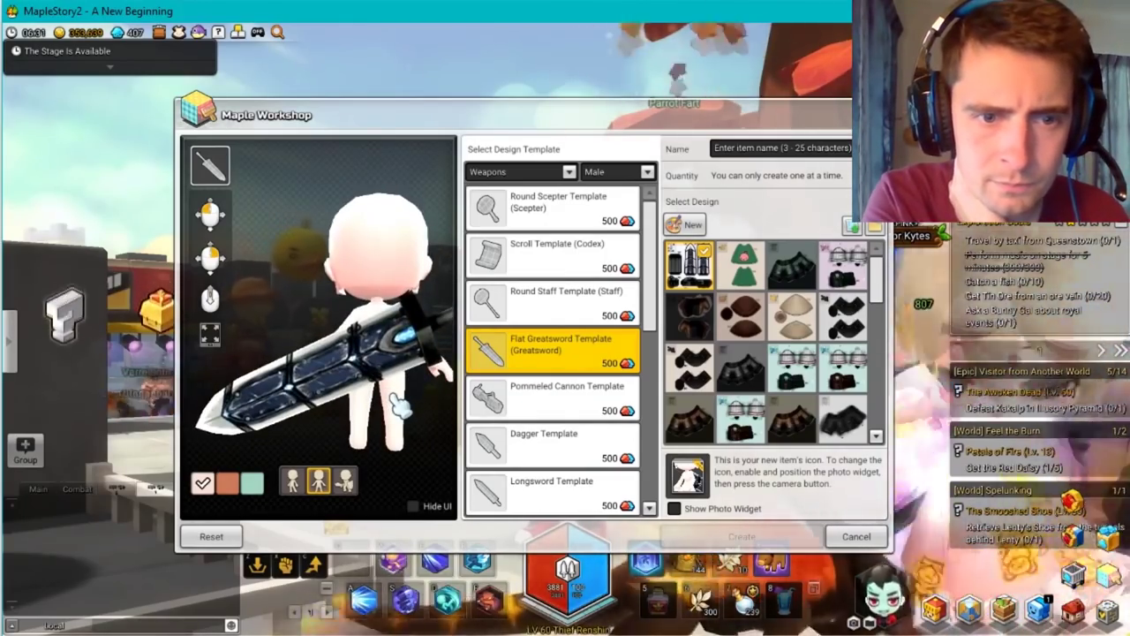
drag(399, 406, 343, 408)
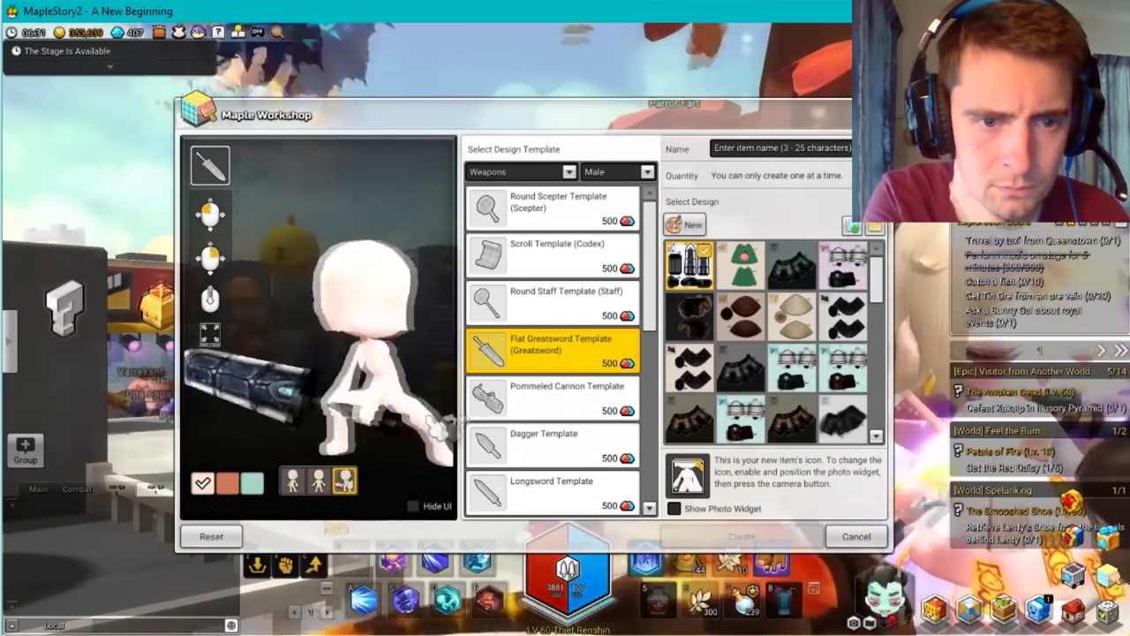
key(super)
click(673, 619)
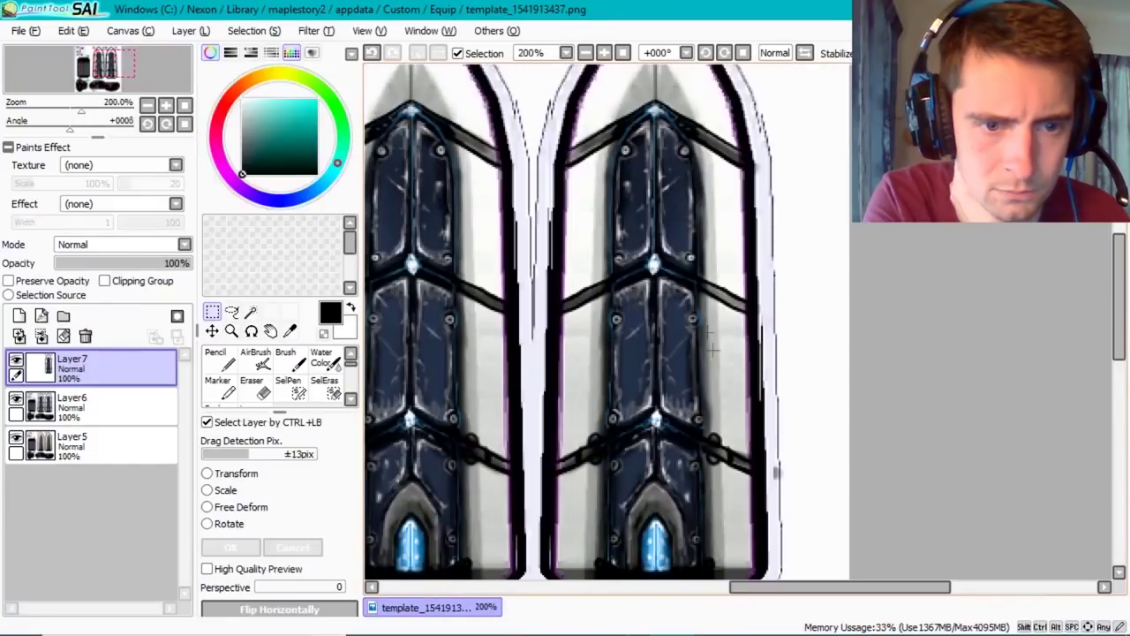
- Delete Layer7, then undo a test erase of the lower diagonal bars with a smaller, weaker eraser
key(ctrl+z)
click(252, 387)
drag(299, 484, 284, 482)
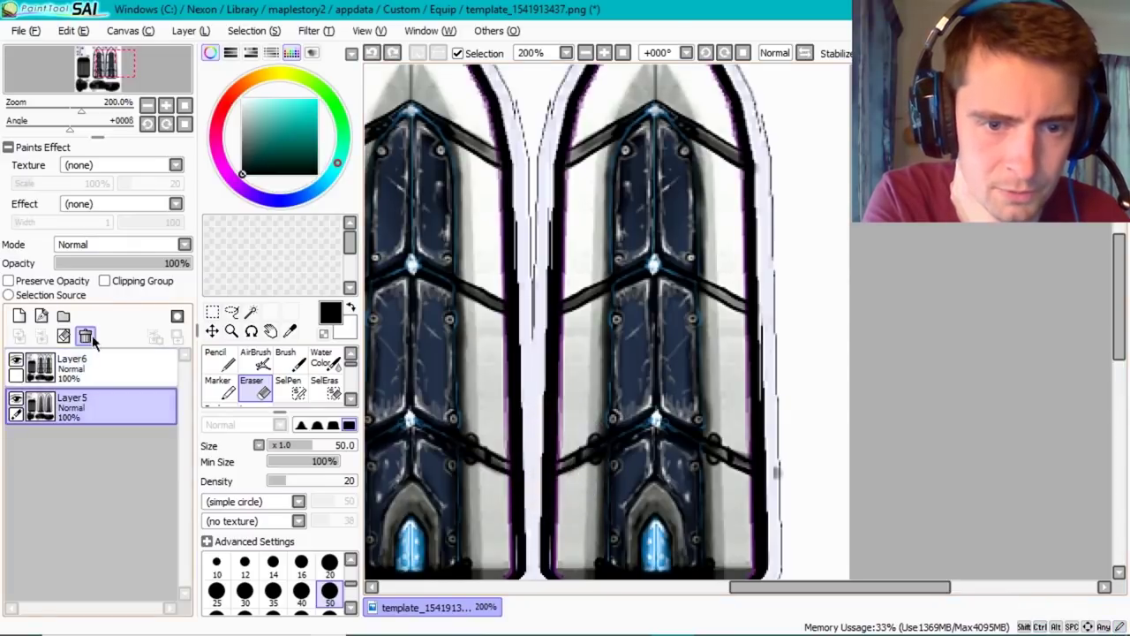
click(301, 565)
drag(590, 437, 741, 530)
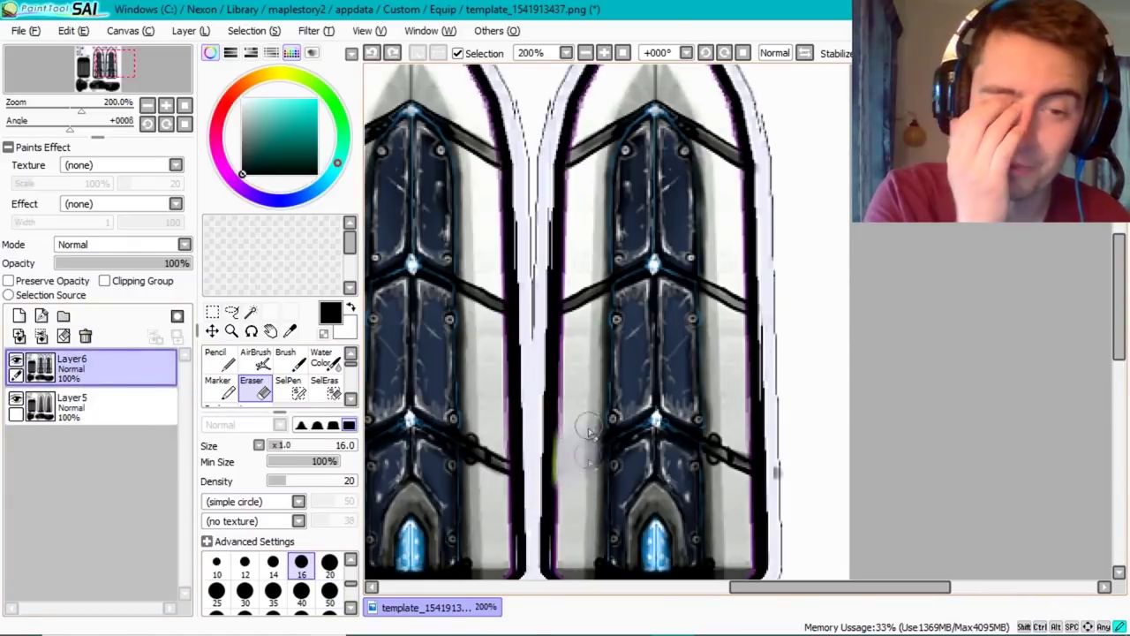
key(ctrl+z)
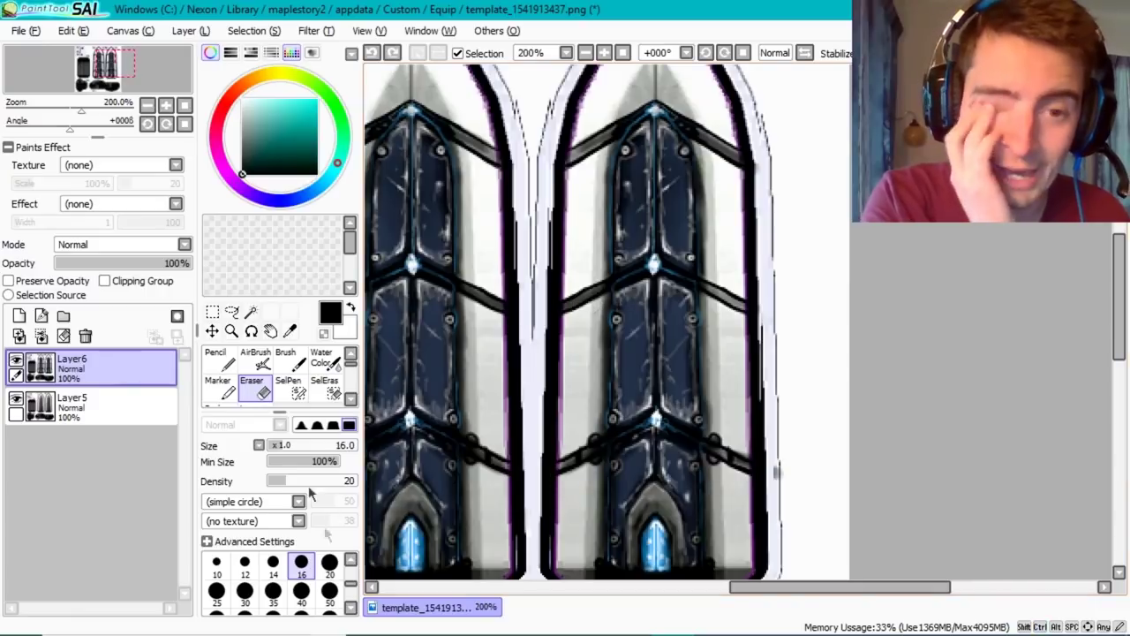
- Undo a stronger-eraser lightening of the bars, then switch to a dark grey Pencil
click(296, 480)
drag(594, 465, 565, 446)
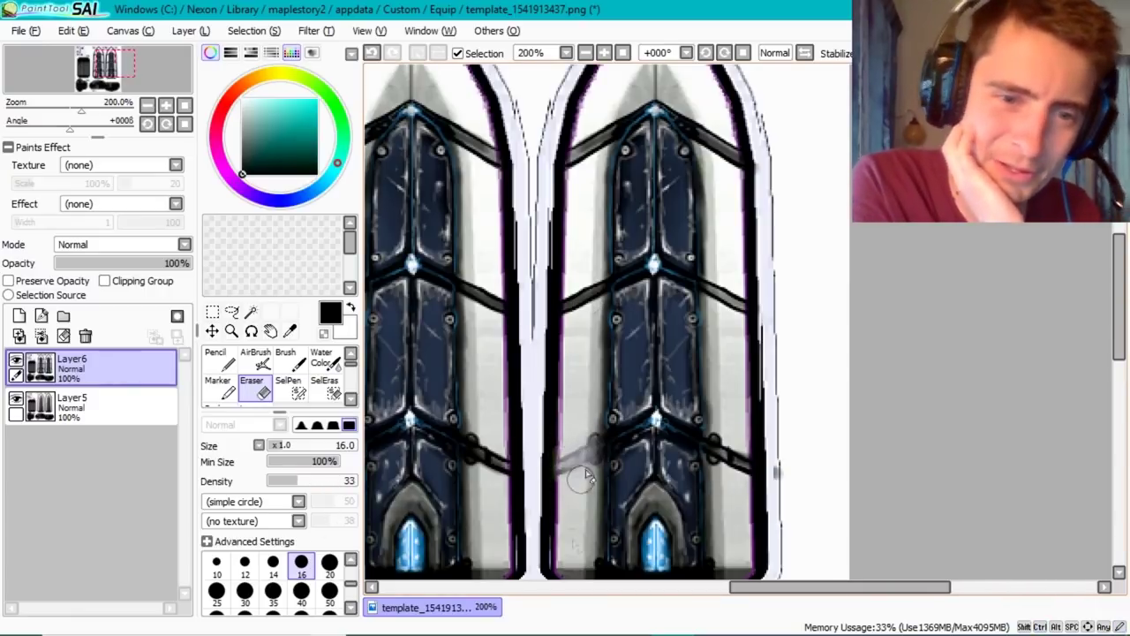
drag(706, 441, 750, 468)
key(ctrl+z)
key(ctrl+z)
alt+click(629, 402)
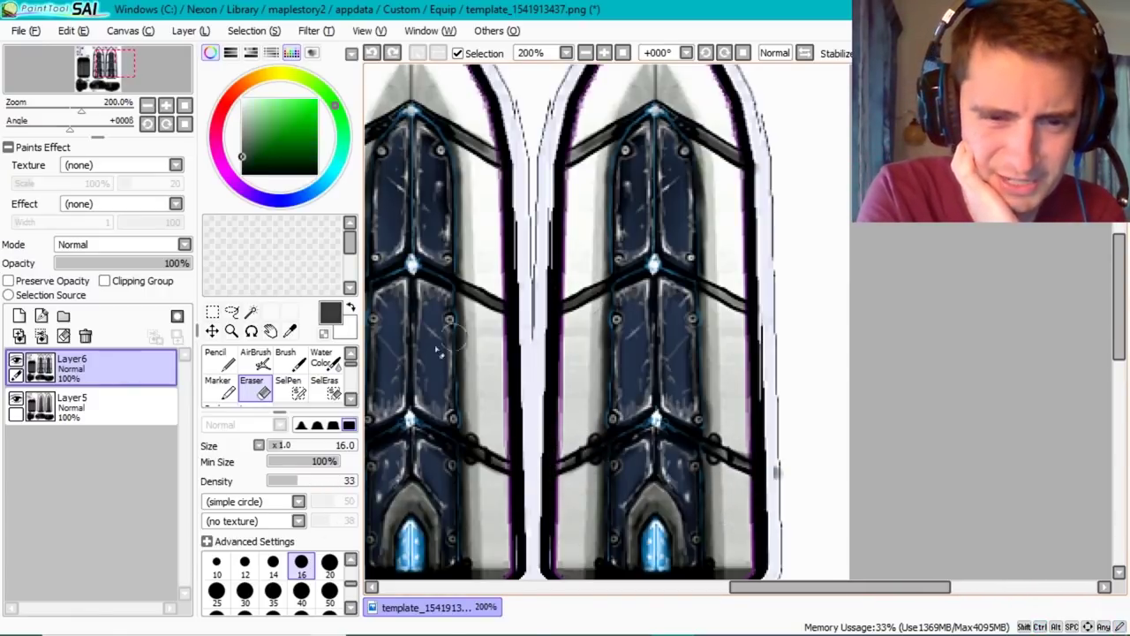
key(n)
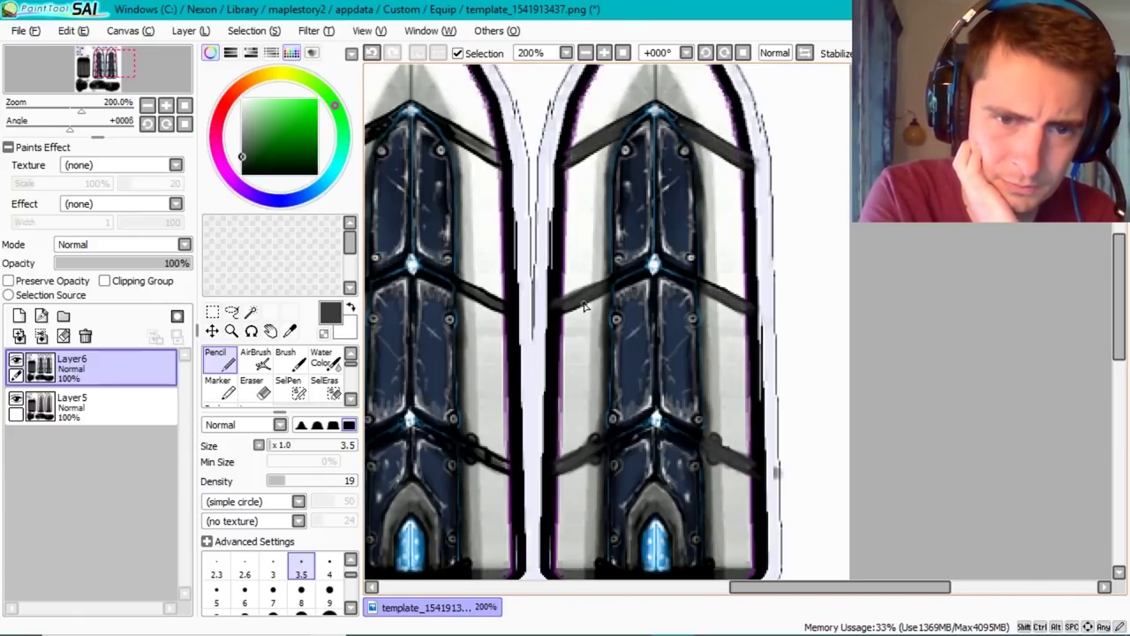
- Paint dark straps across the white blade edges, alternating between black and grey
alt+click(639, 229)
key(bracketleft)
key(bracketleft)
key(bracketleft)
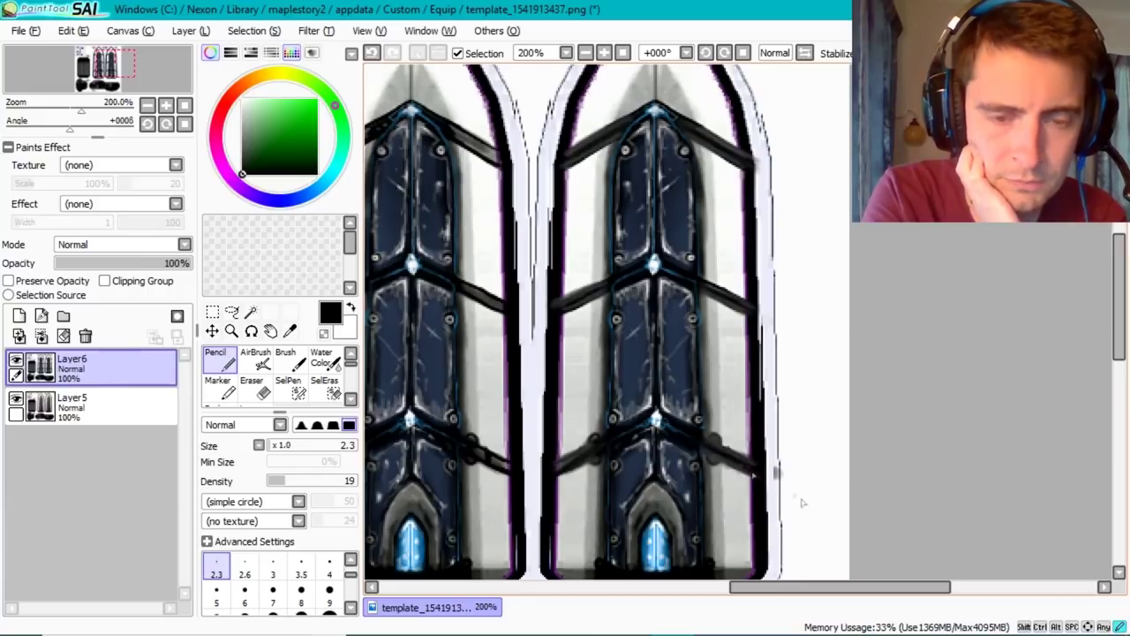
alt+click(594, 459)
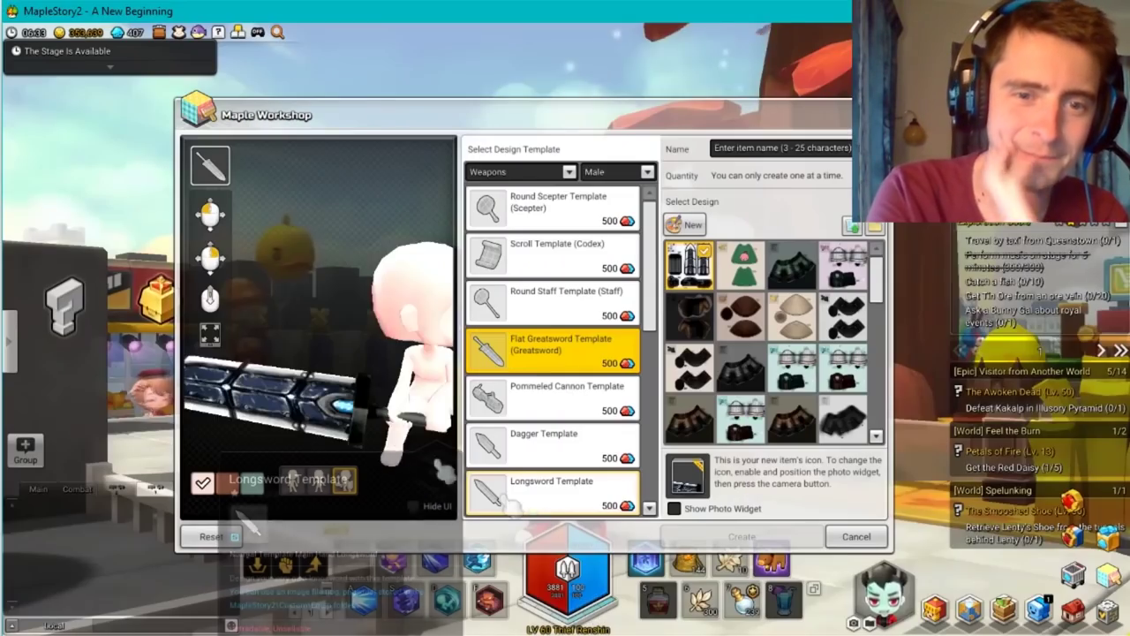
click(672, 618)
key(super)
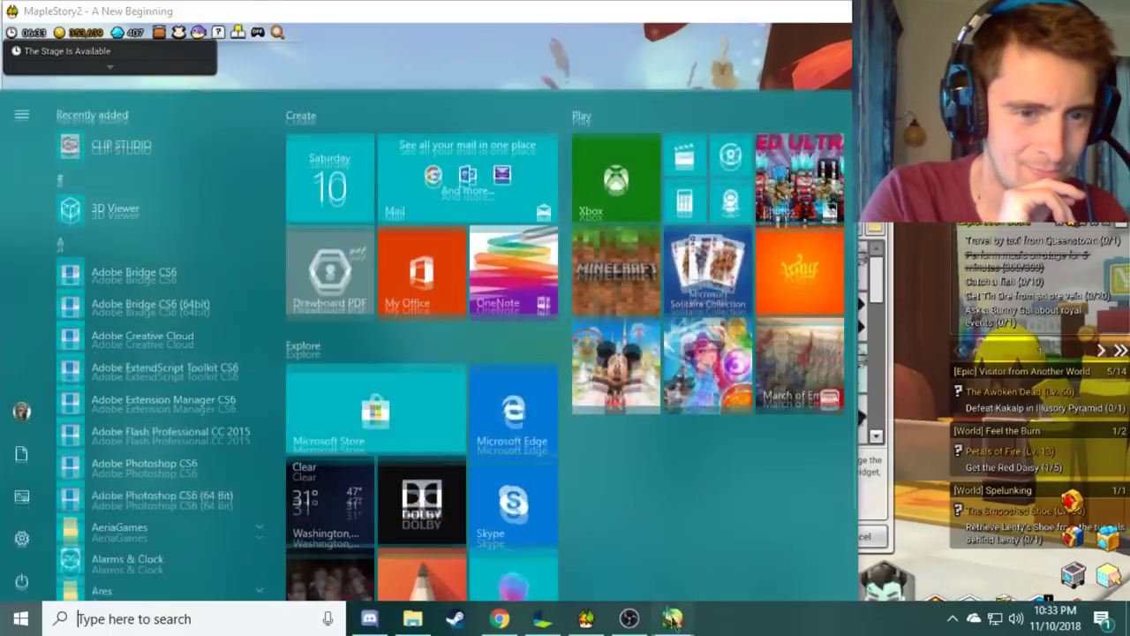
alt+click(597, 467)
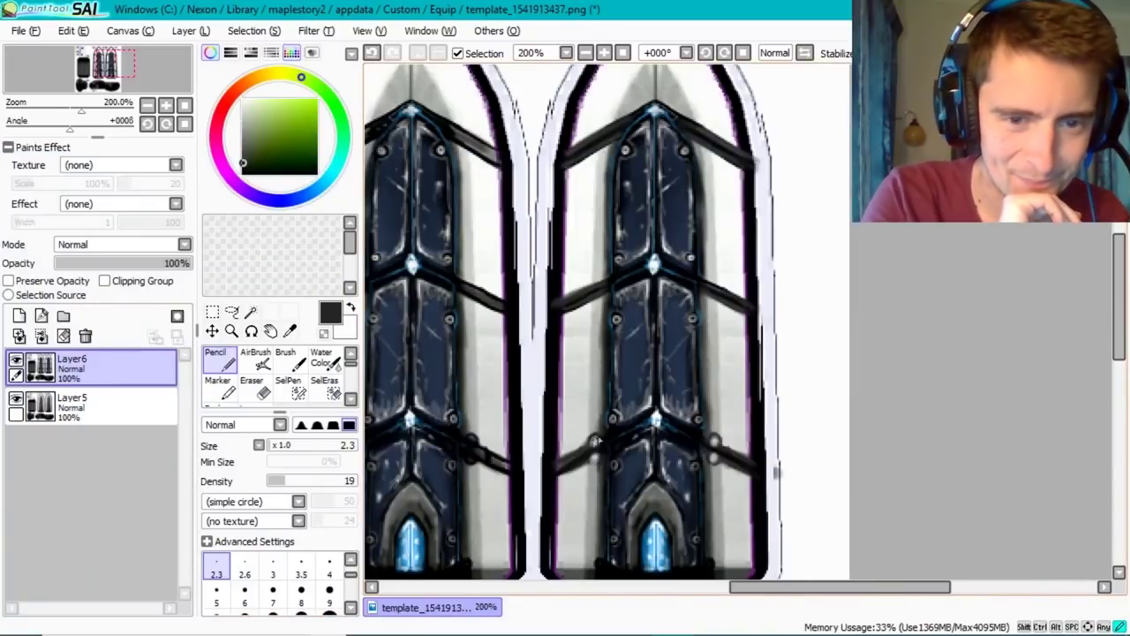
alt+click(595, 422)
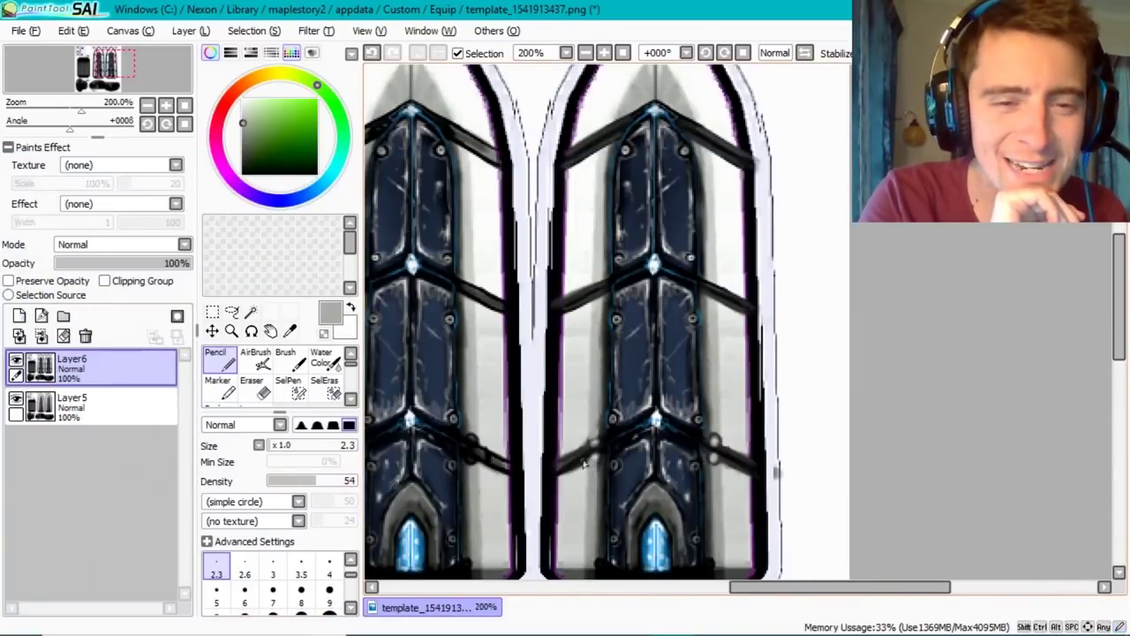
alt+click(588, 461)
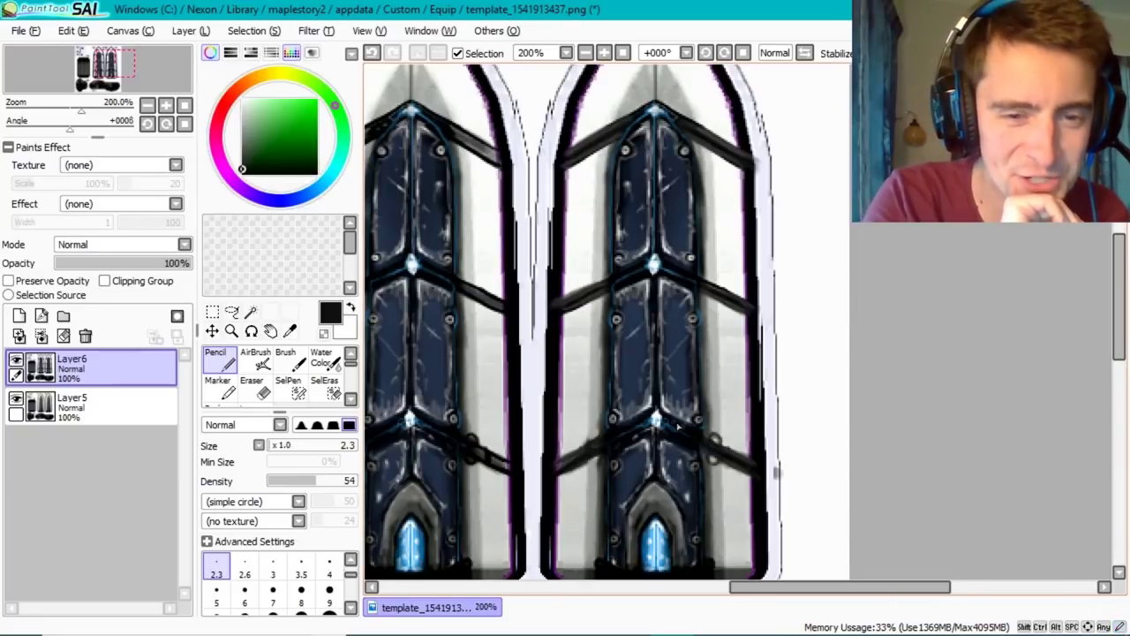
alt+click(720, 442)
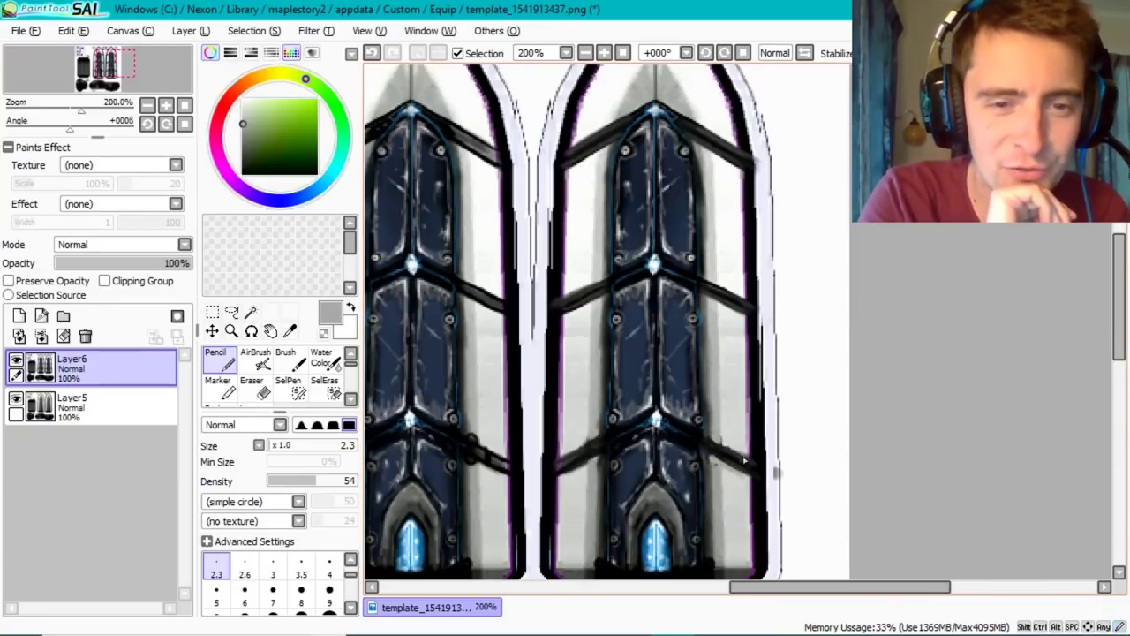
key(ctrl+z)
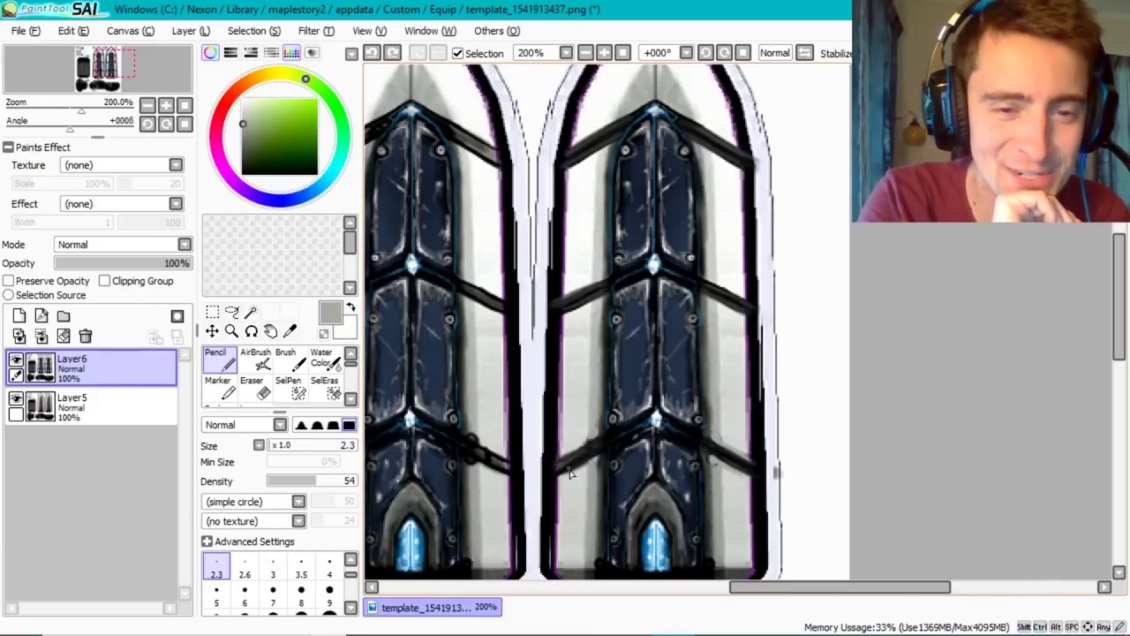
scroll(673, 490, up, 3)
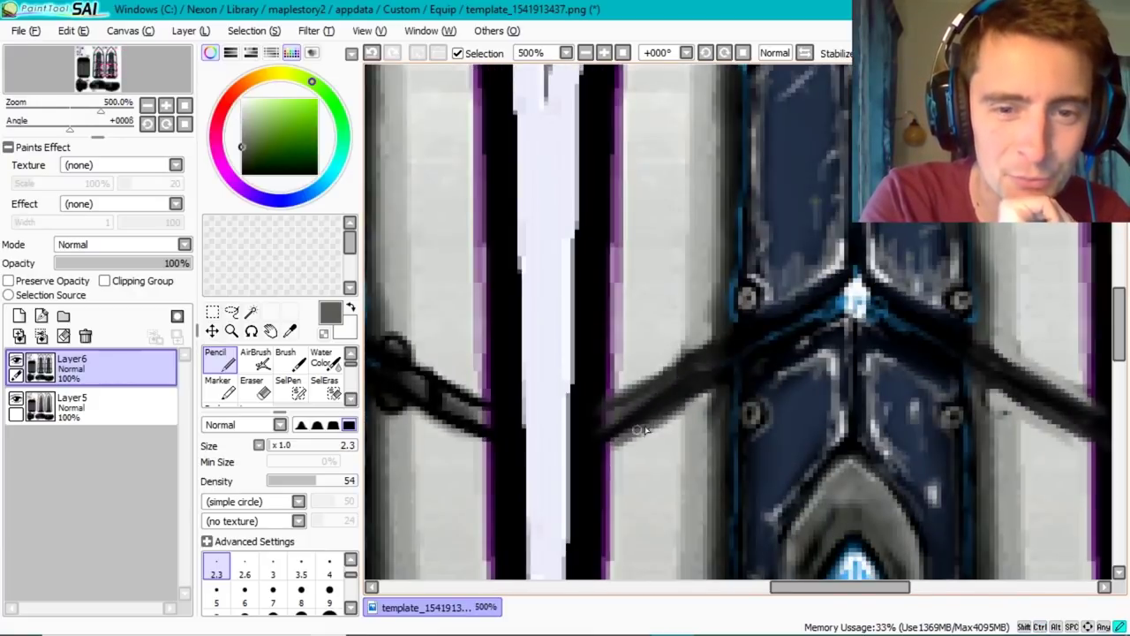
drag(822, 586, 881, 586)
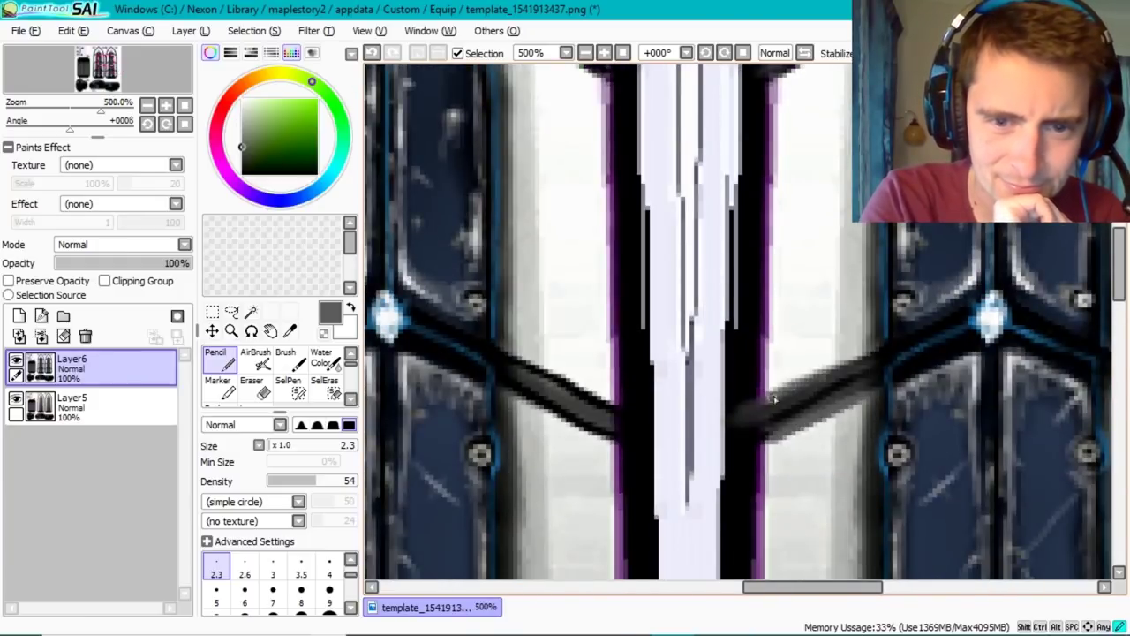
- Sample a light blade tone, set brush size 20, save, and switch to Maple Workshop
right_click(809, 351)
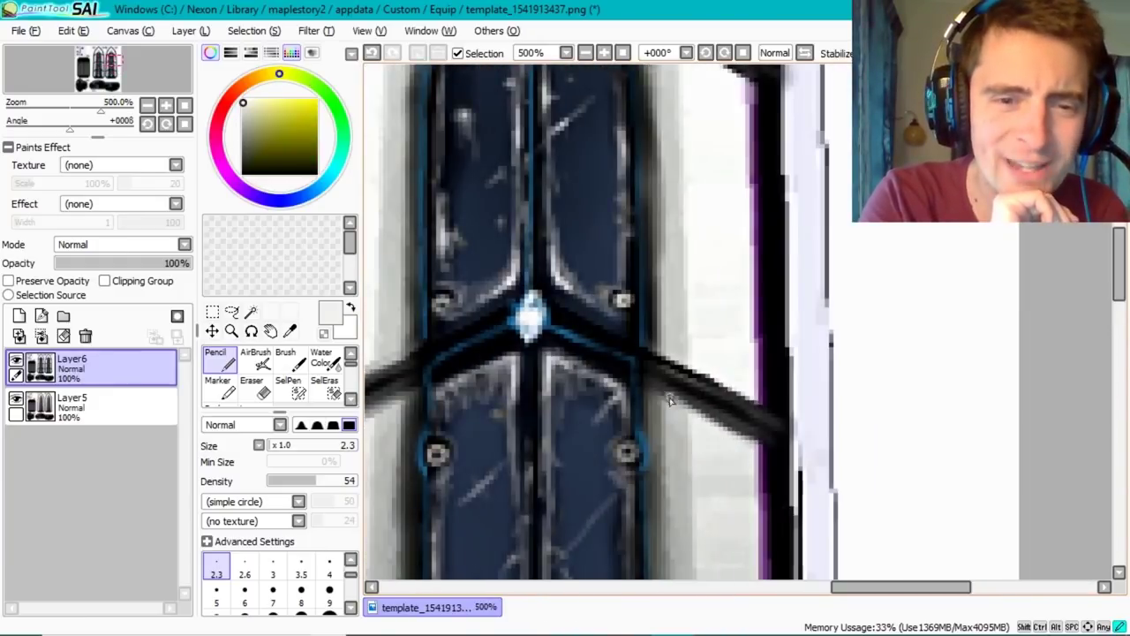
scroll(732, 351, up, 3)
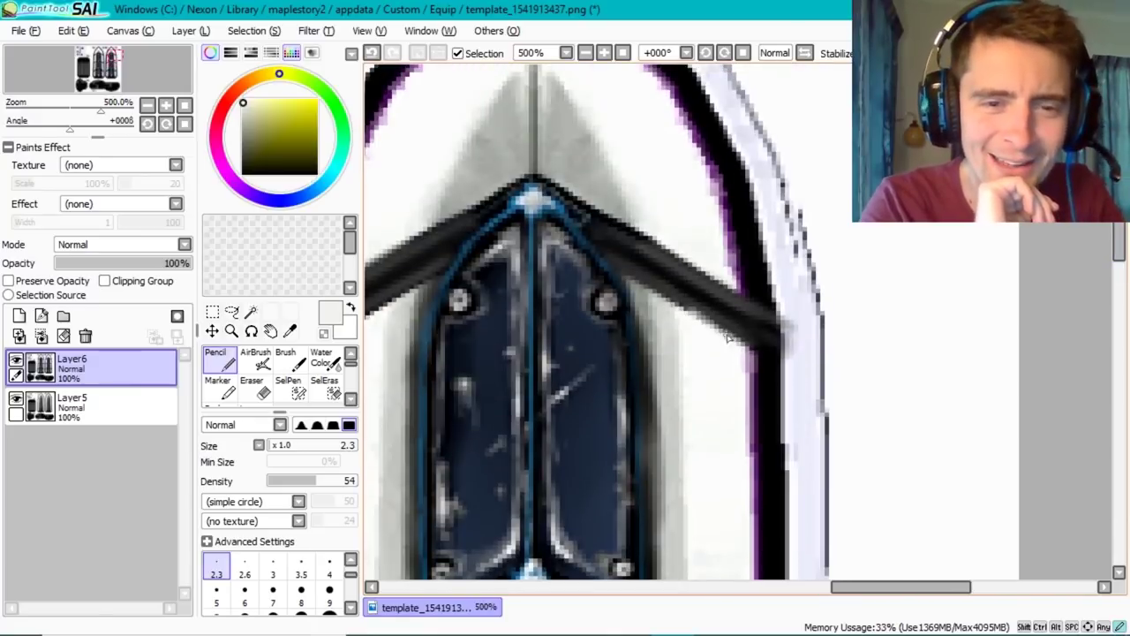
drag(872, 587, 843, 587)
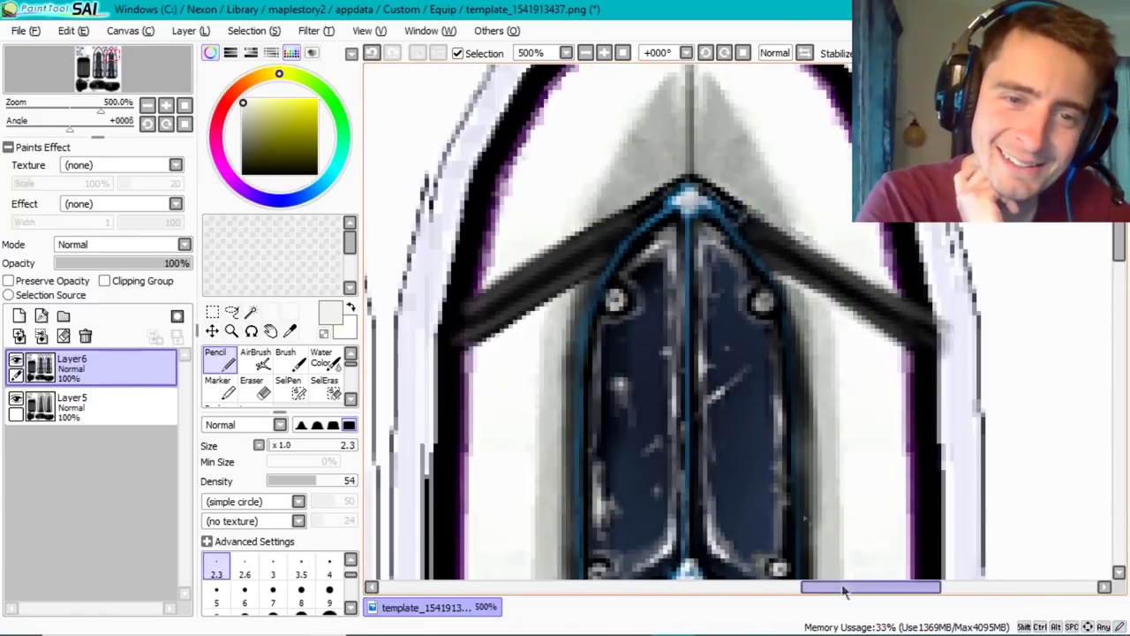
mouse_move(645, 142)
mouse_down()
mouse_move(661, 132)
mouse_move(580, 176)
mouse_move(701, 121)
mouse_move(782, 182)
mouse_move(582, 177)
mouse_up()
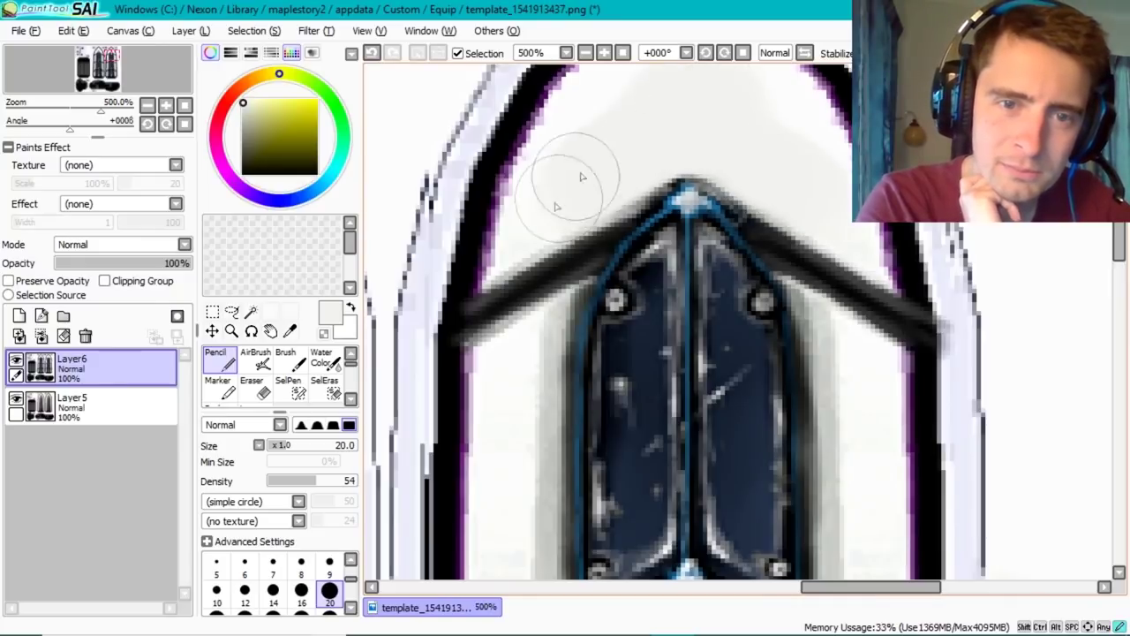
scroll(582, 177, down, 3)
click(18, 31)
click(35, 133)
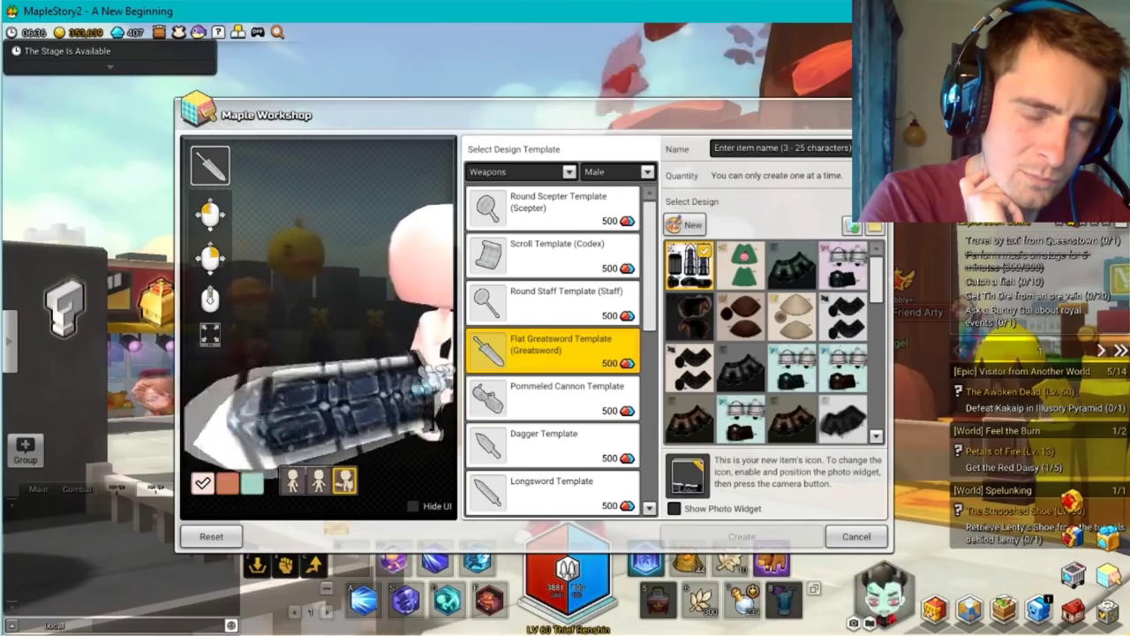
- Switch the preview to the second pose and rotate the character toward the greatsword
click(318, 479)
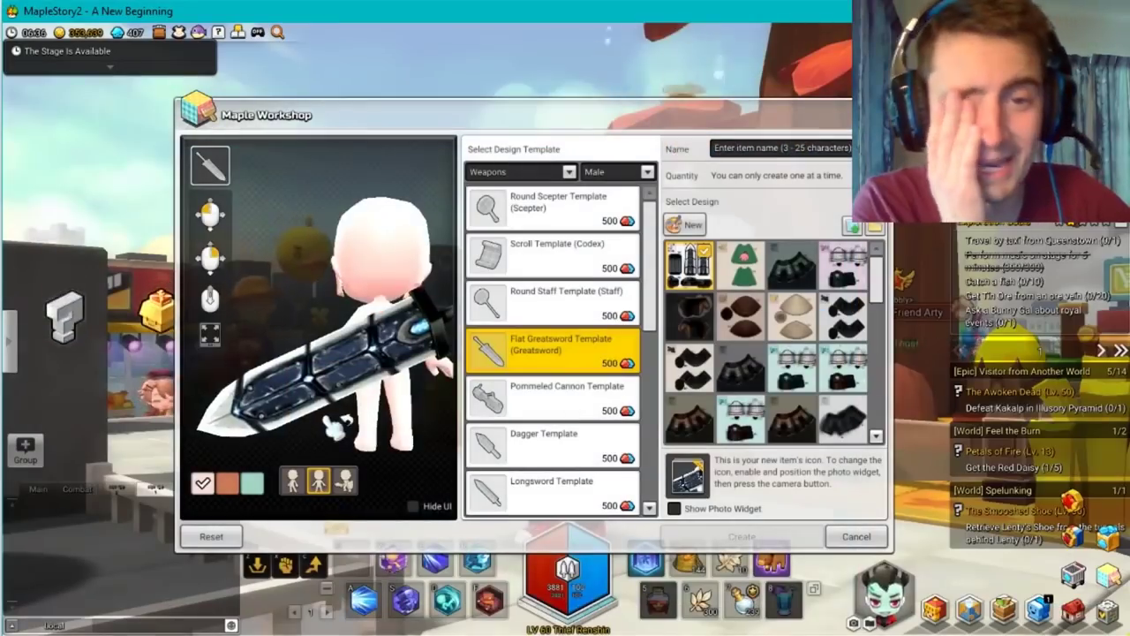
mouse_move(335, 427)
mouse_down()
mouse_move(309, 407)
mouse_move(338, 408)
mouse_up()
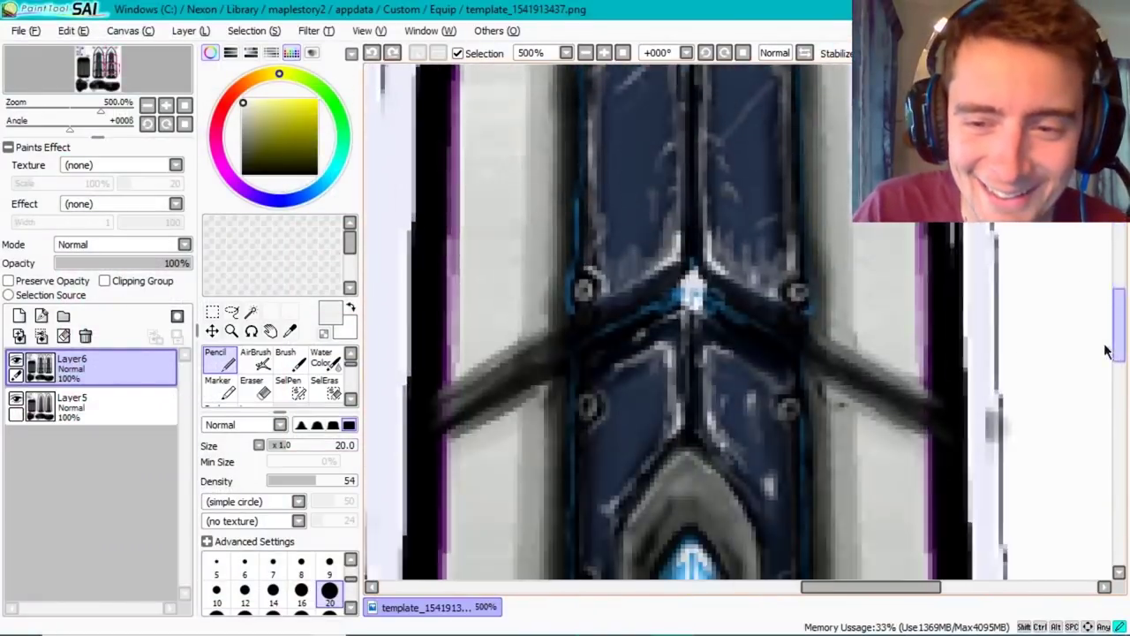
scroll(1108, 351, down, 2)
scroll(1103, 371, down, 3)
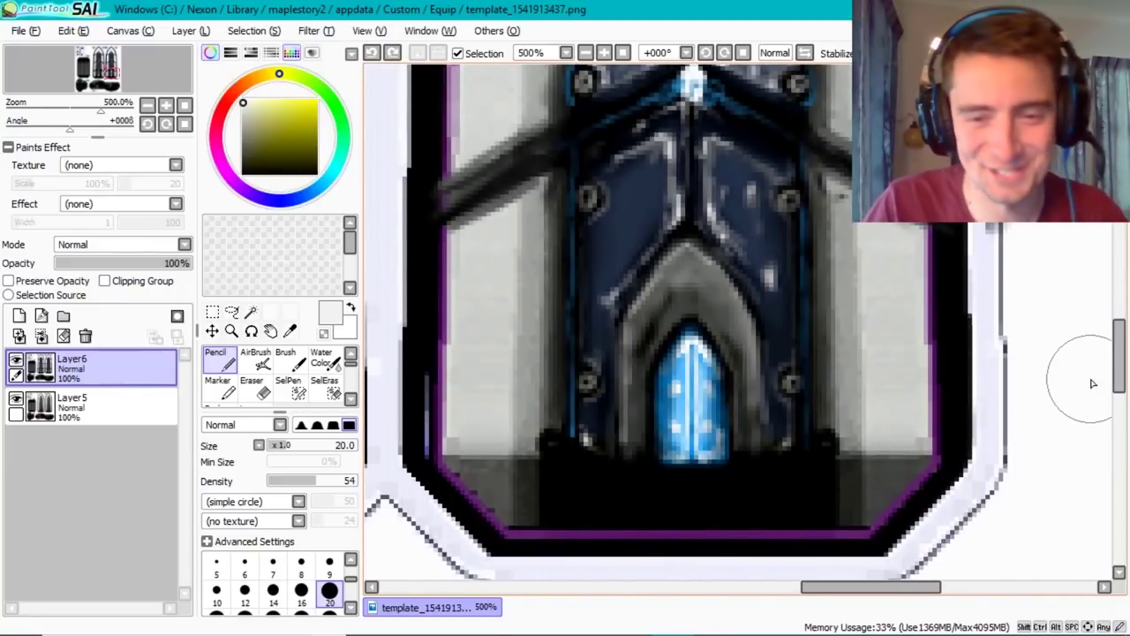
- Draw fine bright-blue 0.7 pencil cracks around the gem, save, and preview them in game
alt+click(688, 353)
scroll(274, 583, up, 3)
click(217, 569)
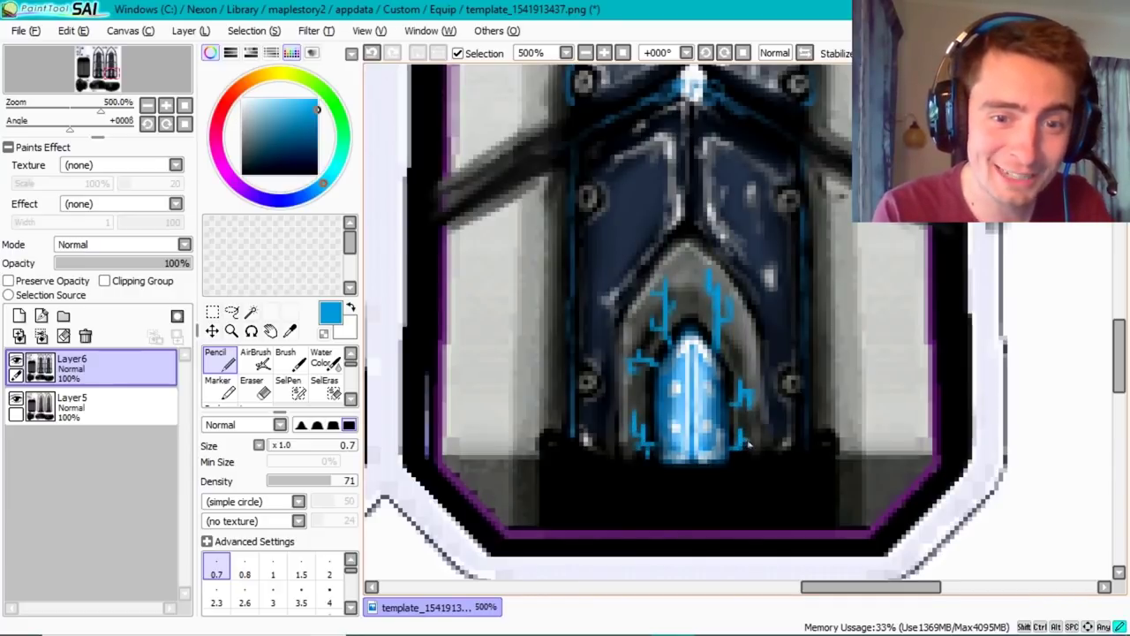
click(330, 589)
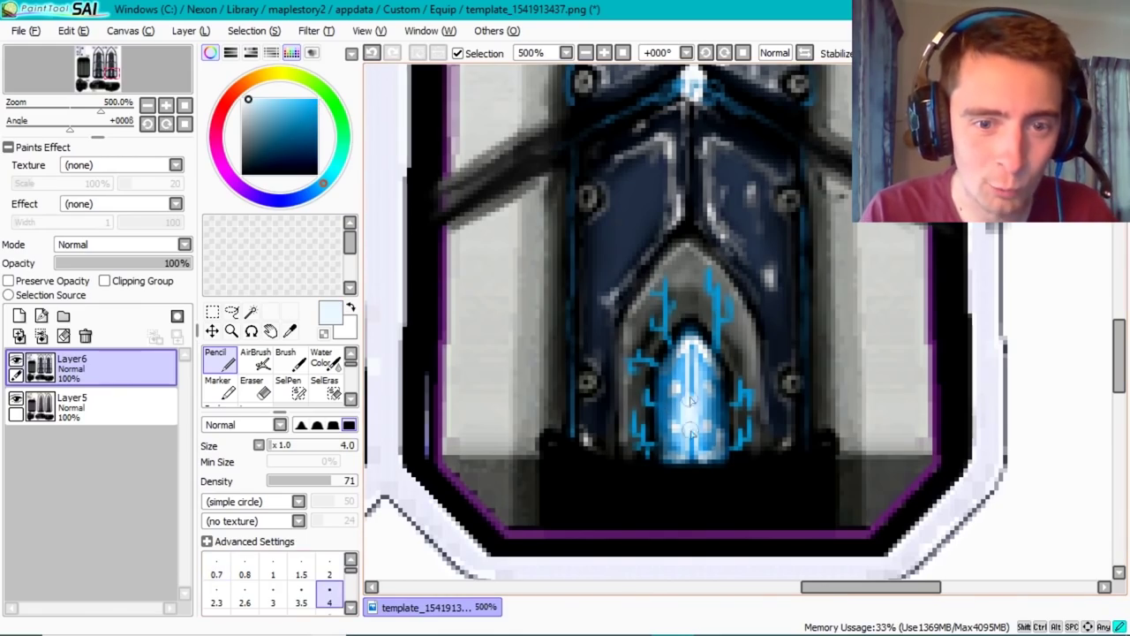
drag(689, 393, 691, 442)
click(25, 30)
click(37, 131)
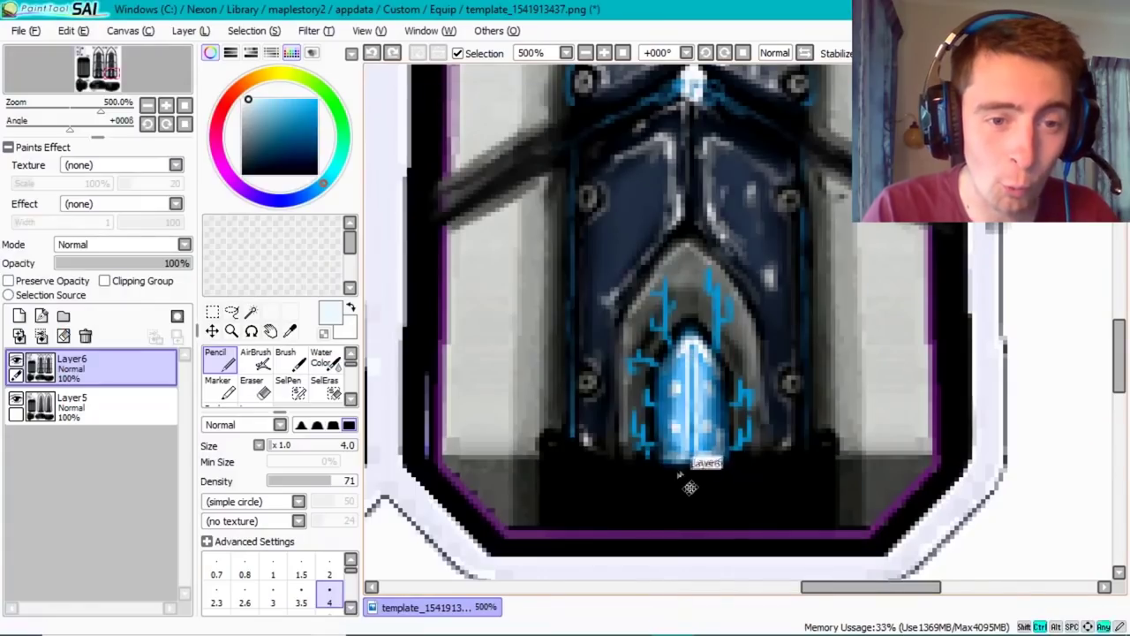
click(25, 30)
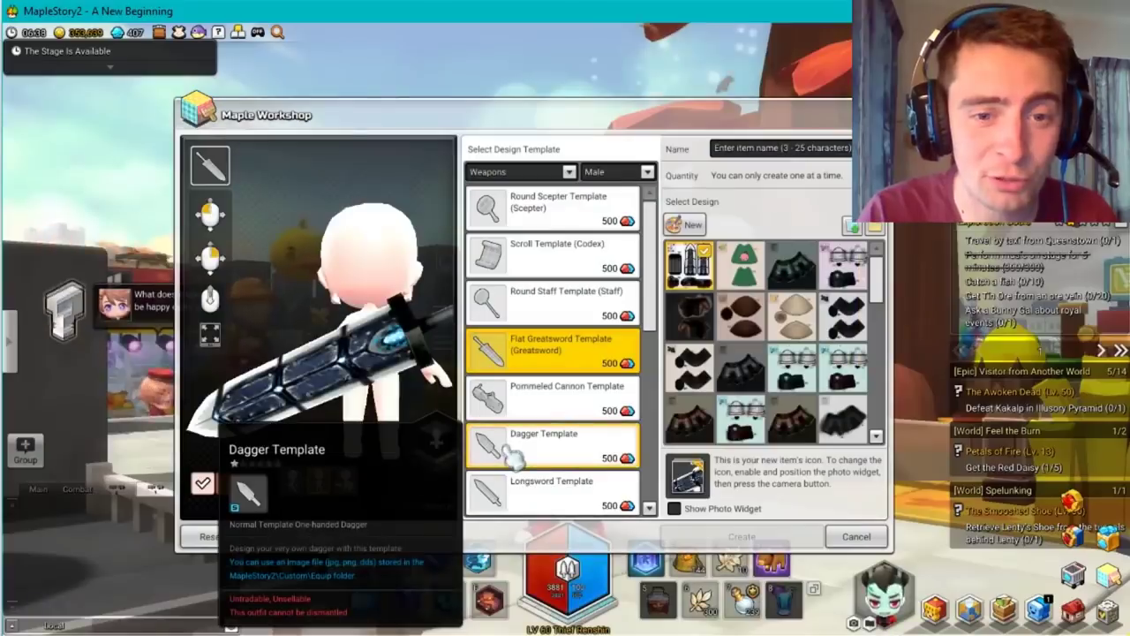
key(super)
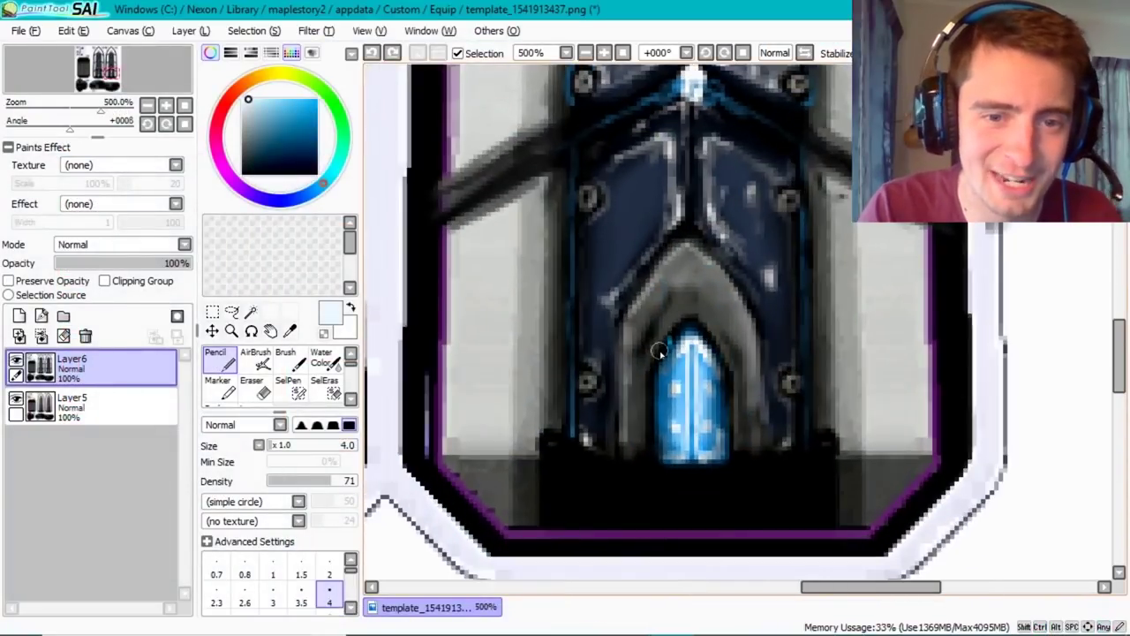
- Sample the arch's greys and paint lighter grey shading down both sides of the arch
right_click(658, 332)
right_click(675, 287)
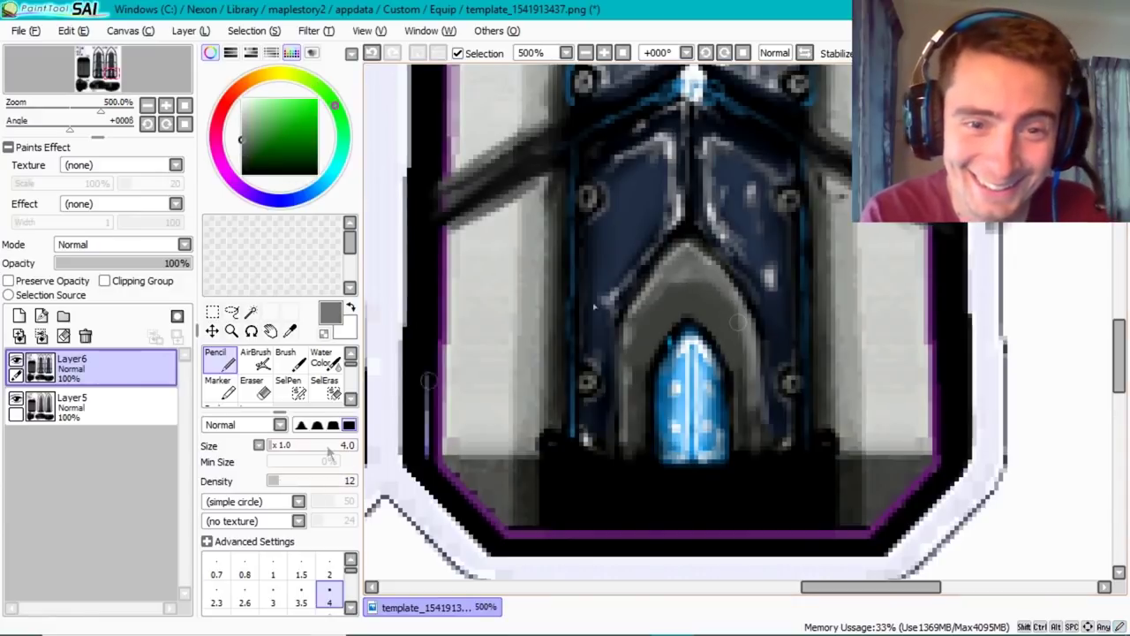
drag(677, 287, 738, 401)
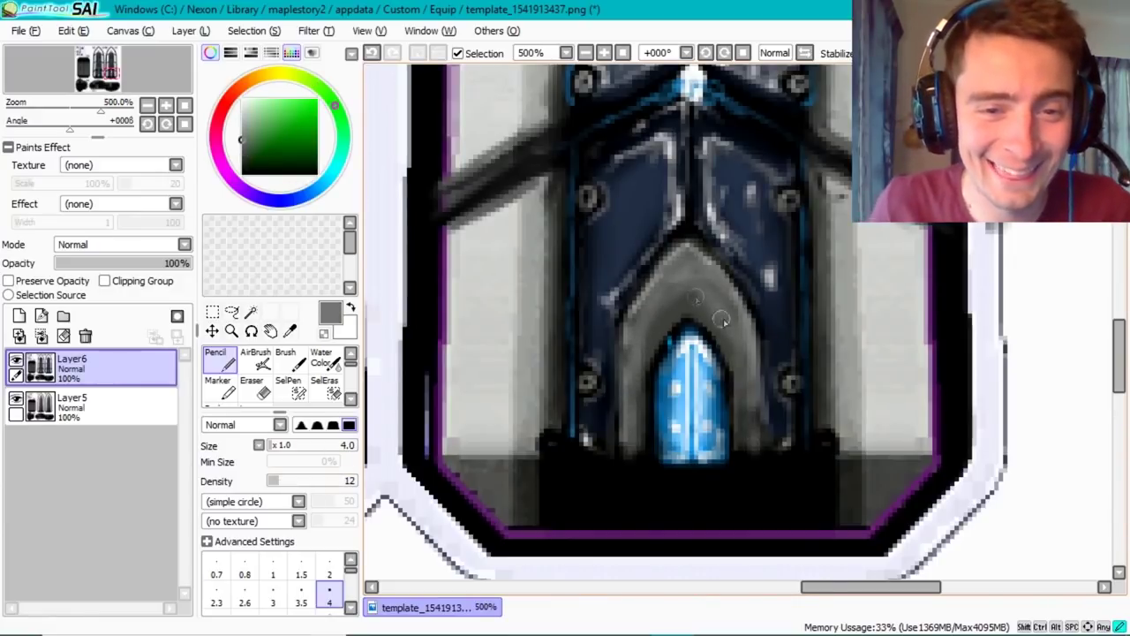
drag(730, 308, 747, 446)
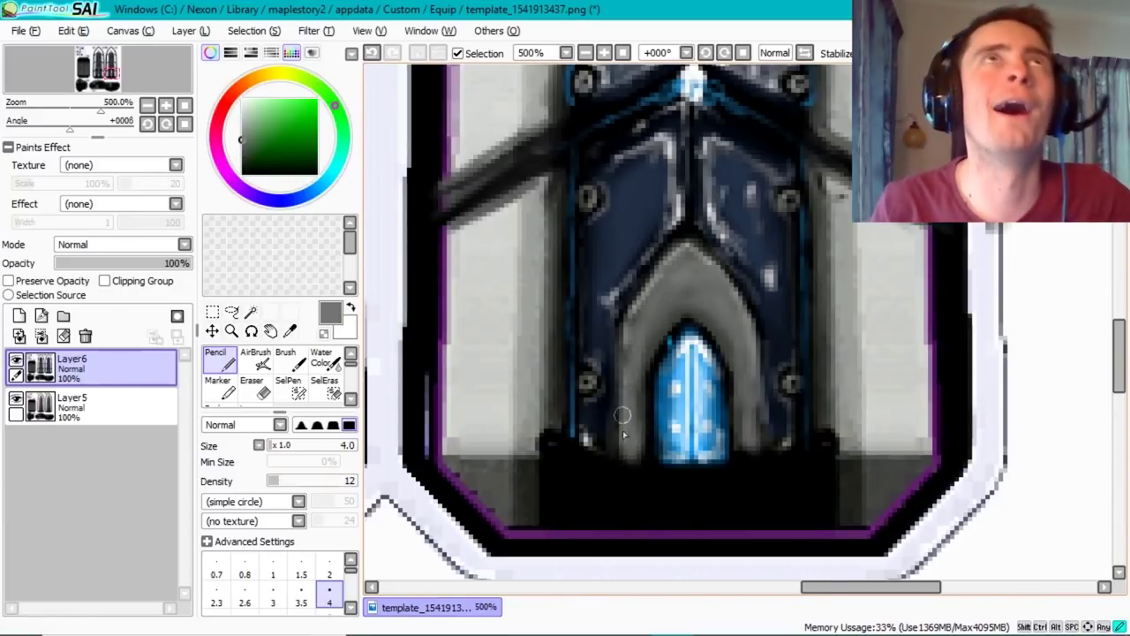
drag(620, 448, 636, 315)
alt+click(717, 338)
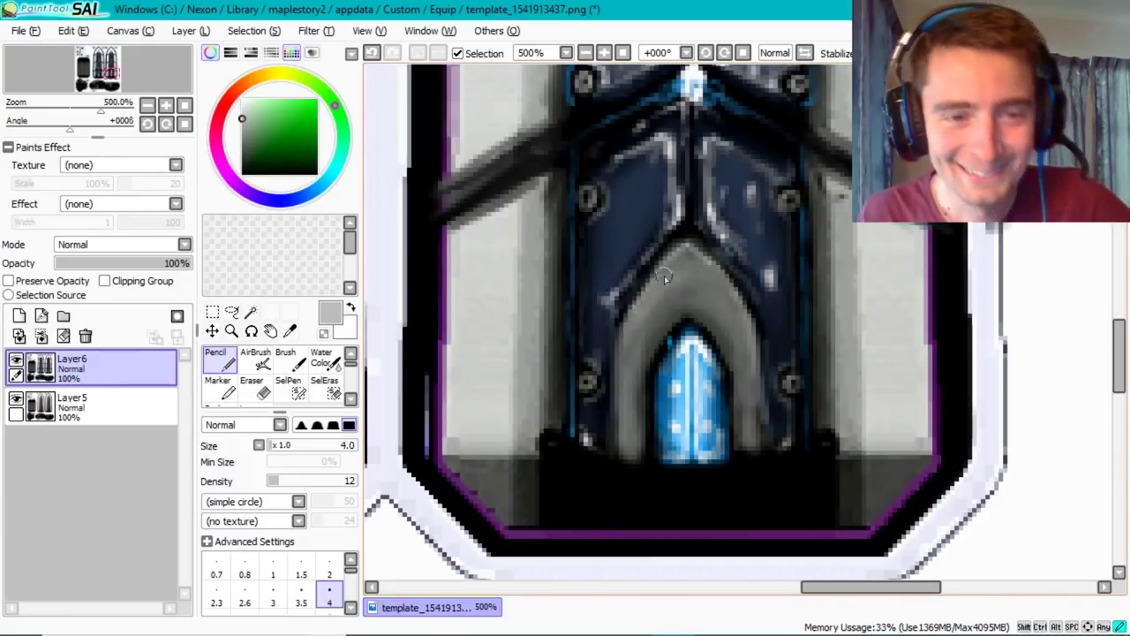
drag(623, 341, 617, 464)
drag(735, 309, 758, 455)
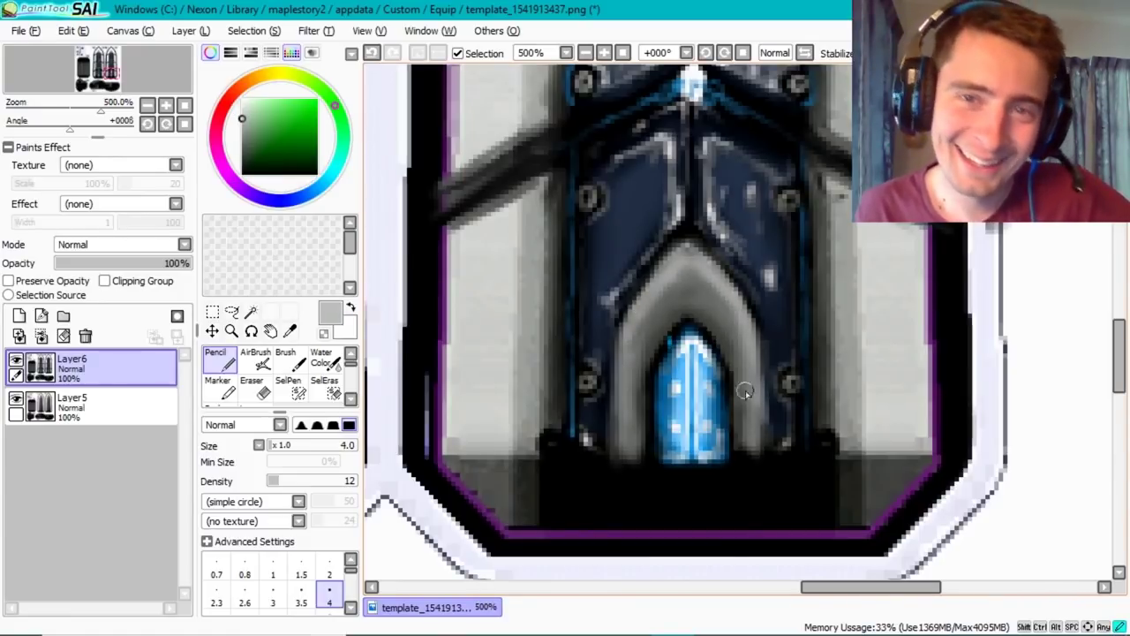
drag(619, 411, 709, 255)
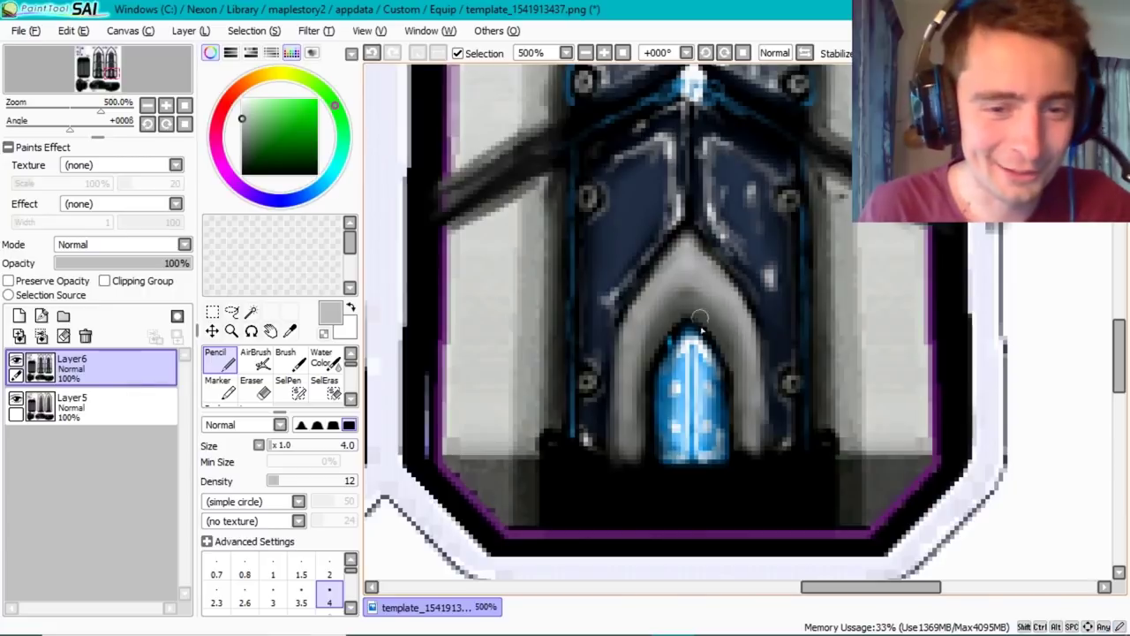
- Add thin white highlights down the arch's centre and pick a light blue shade
drag(289, 132, 240, 97)
click(330, 574)
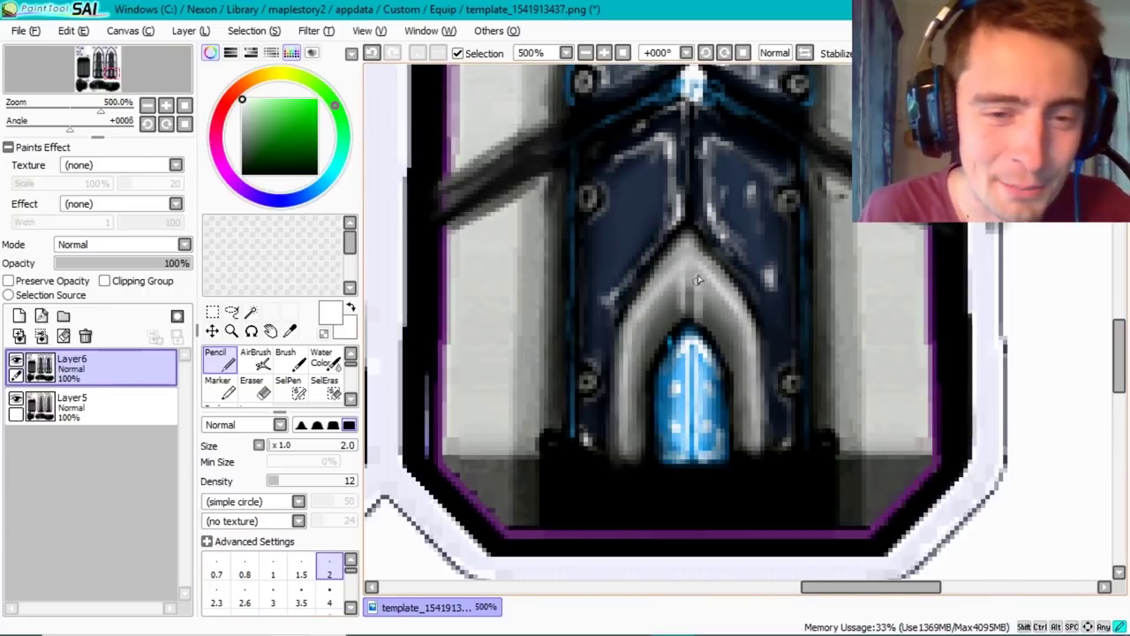
drag(698, 318, 696, 286)
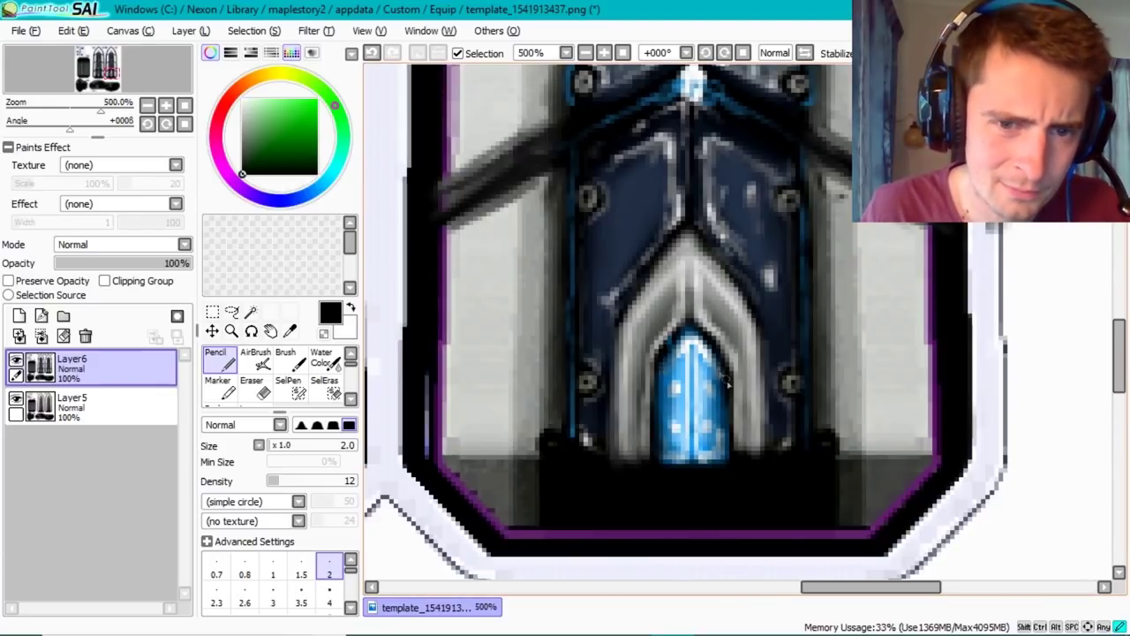
click(338, 165)
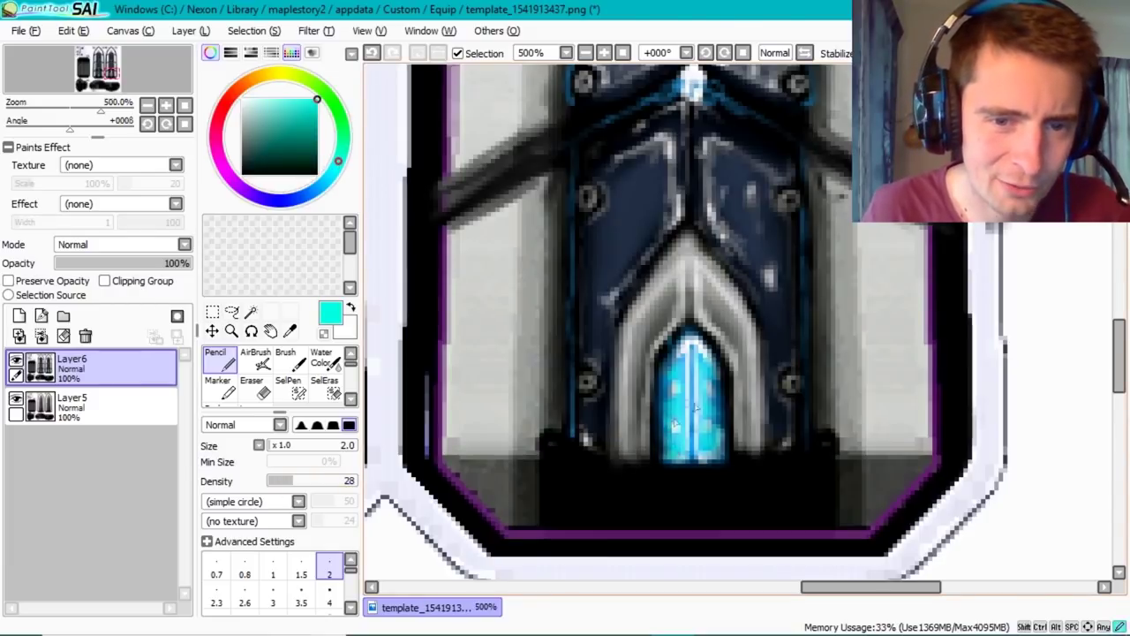
drag(317, 120, 288, 98)
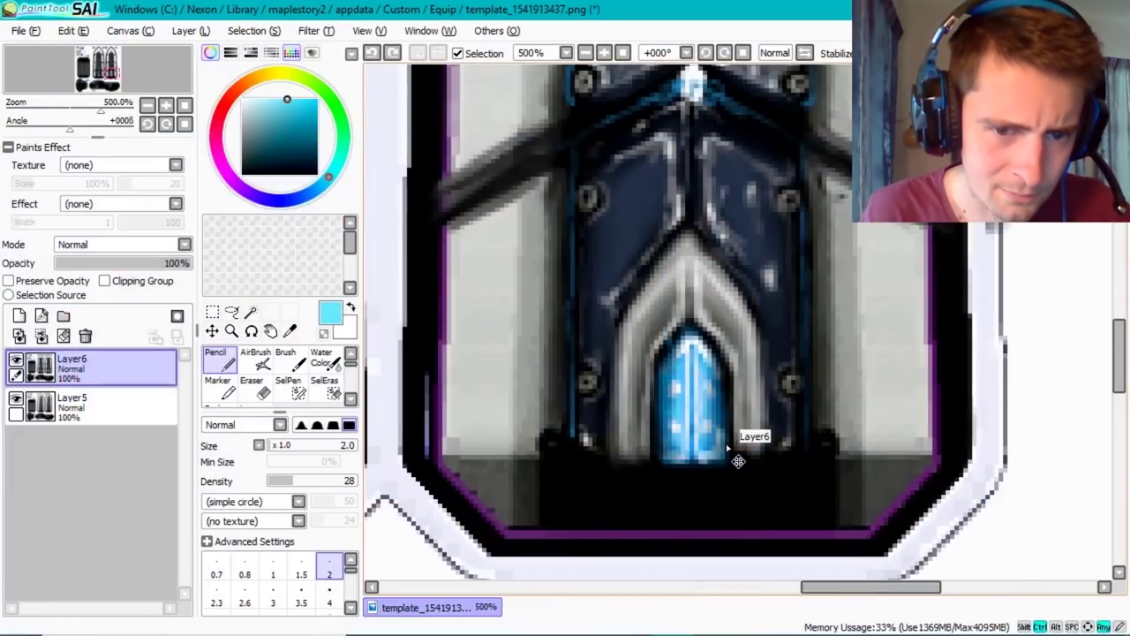
- Save the texture and turn the Maple Workshop character to view the sword's back
click(17, 30)
click(38, 131)
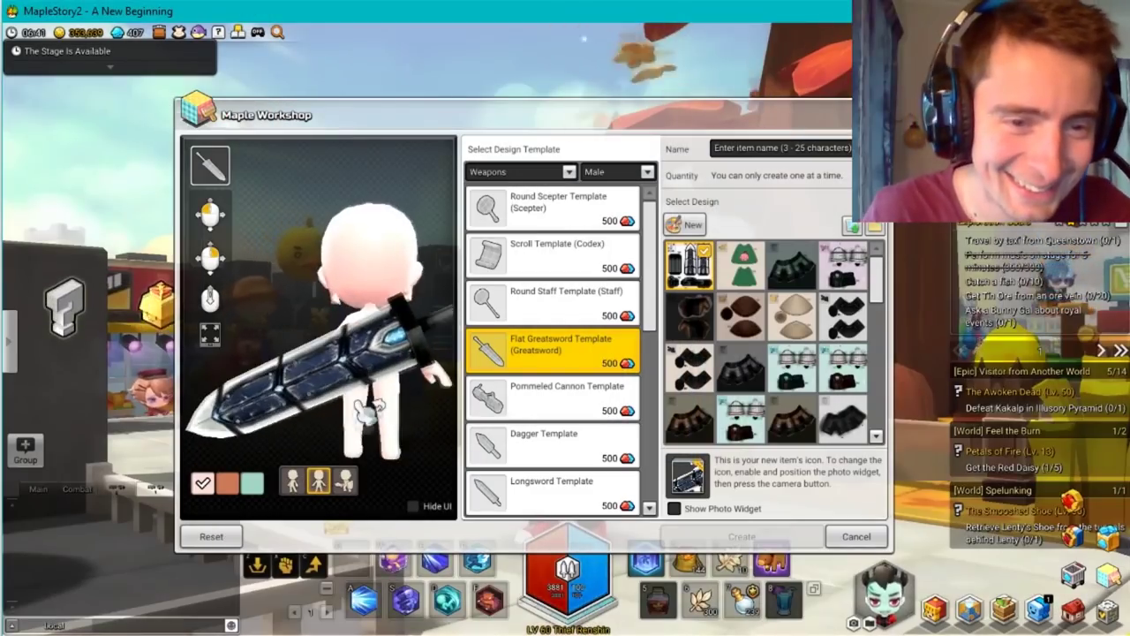
drag(367, 408, 333, 418)
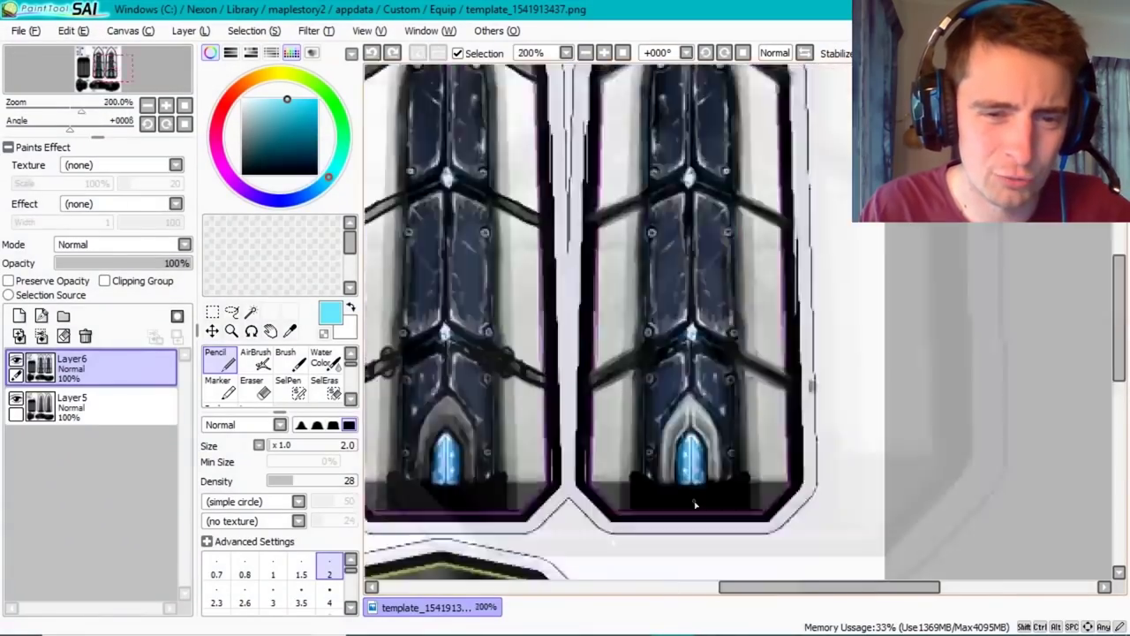
- Draw light diagonal scratches across the dark hilt, including its upper rounded part
drag(643, 427, 645, 484)
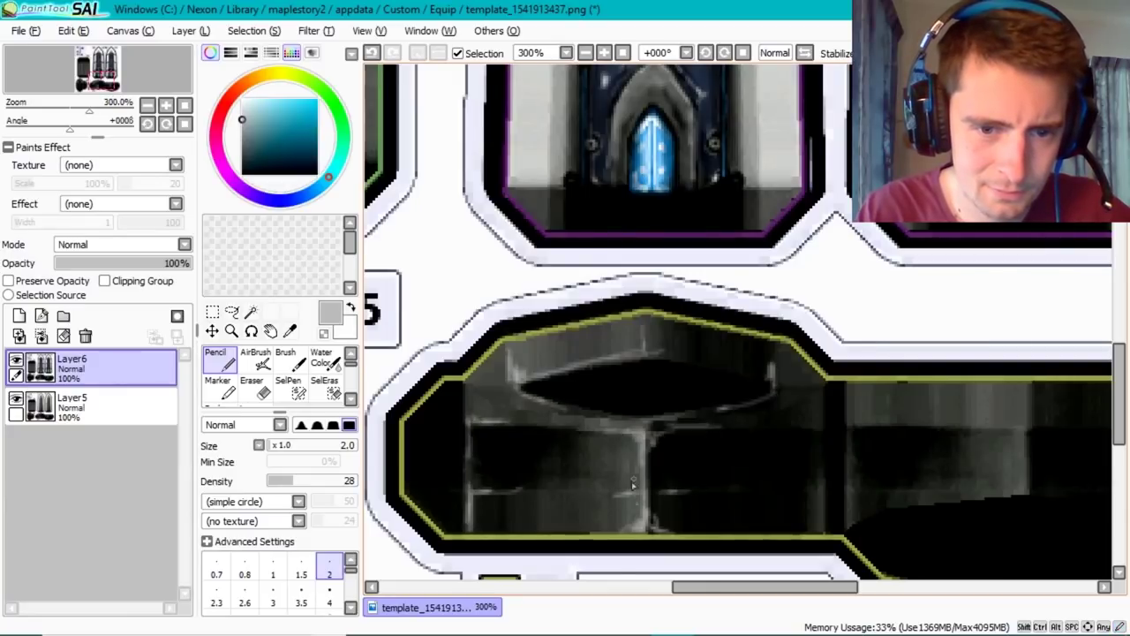
scroll(502, 407, right, 5)
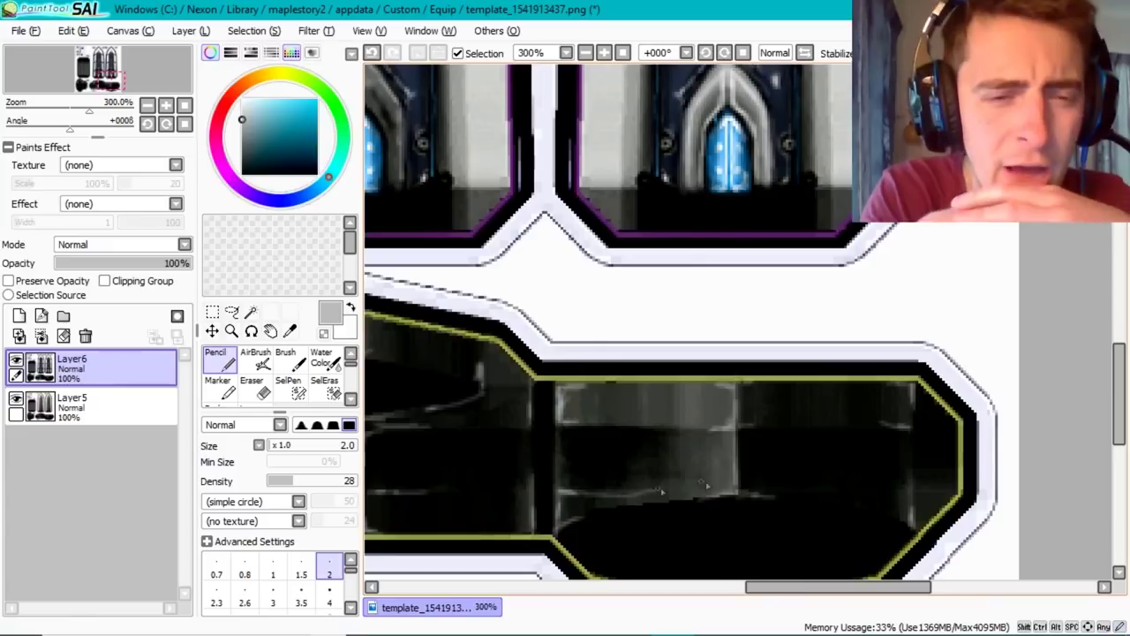
drag(623, 422, 678, 402)
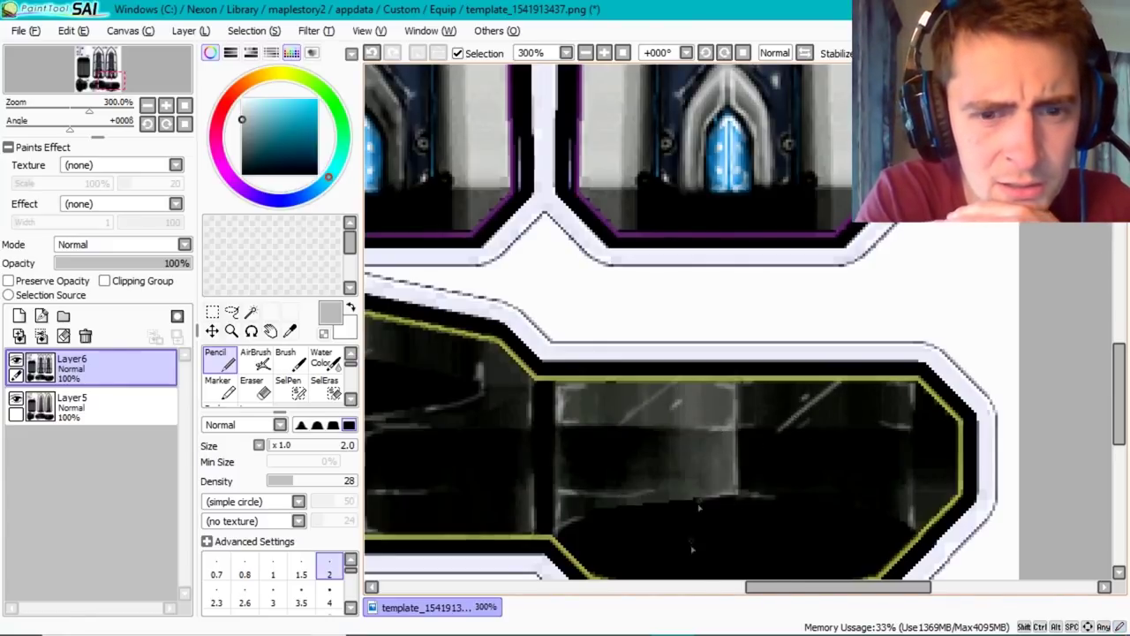
scroll(692, 549, left, 4)
drag(676, 462, 733, 404)
drag(640, 526, 676, 473)
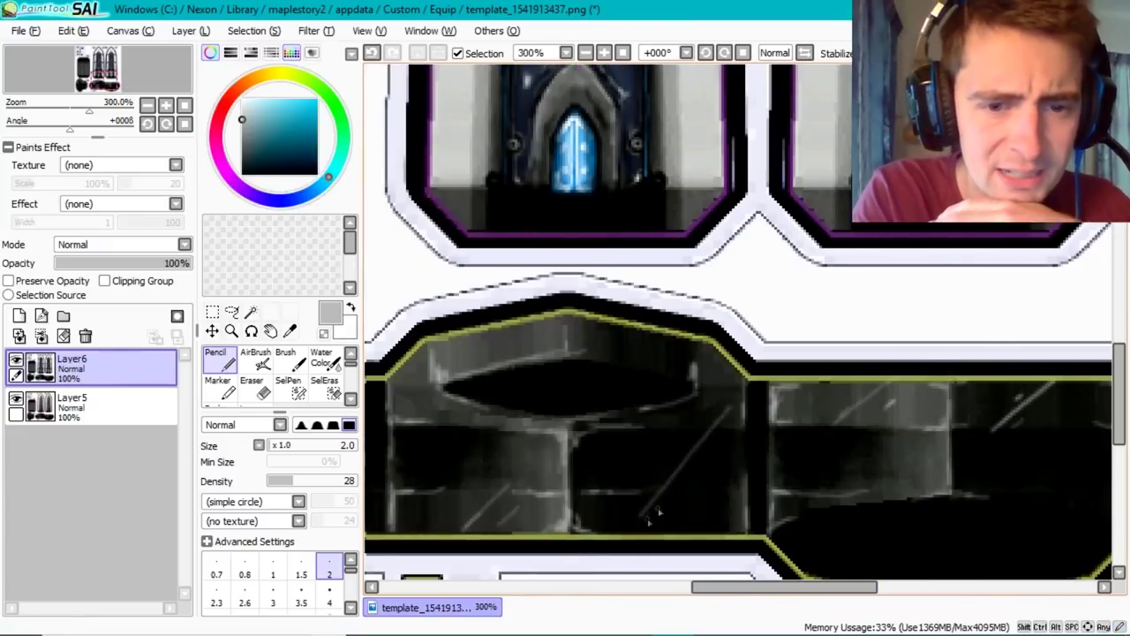
drag(487, 355, 505, 331)
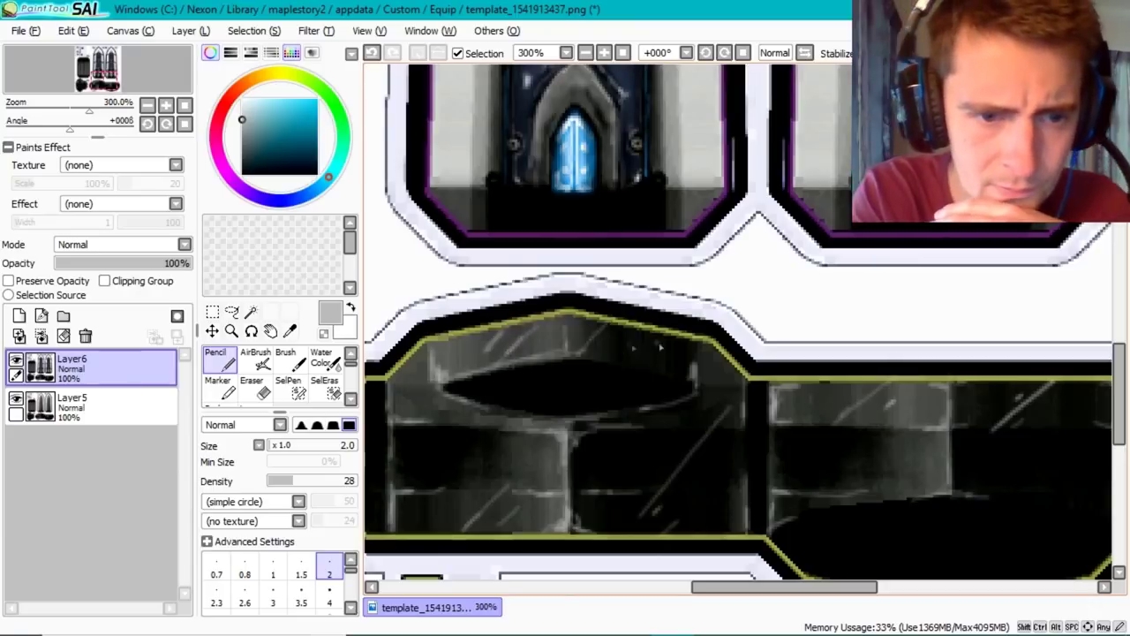
- Save with Ctrl+S and check the sword in Maple Workshop before returning to SAI
key(ctrl+s)
key(alt+Tab)
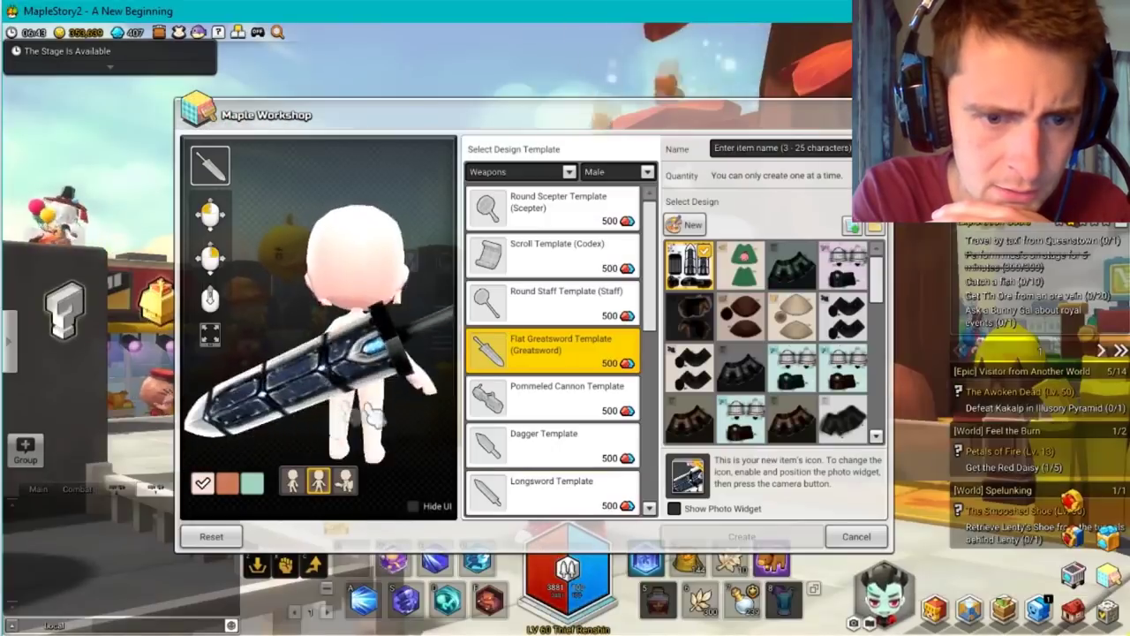
scroll(319, 327, up, 2)
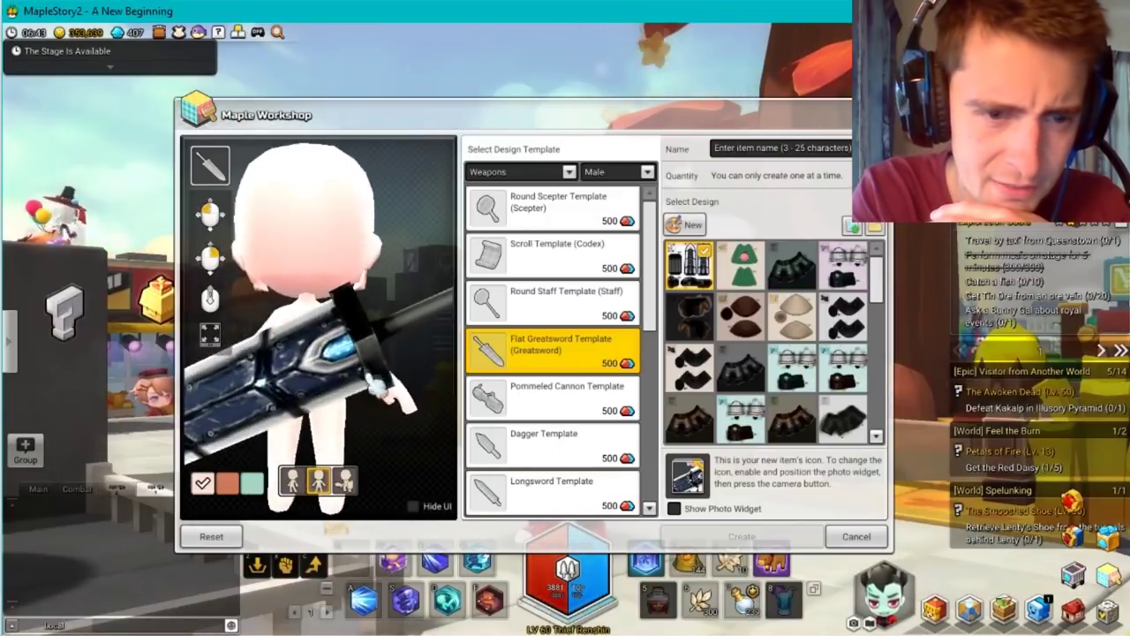
key(alt+Tab)
scroll(646, 548, down, 1)
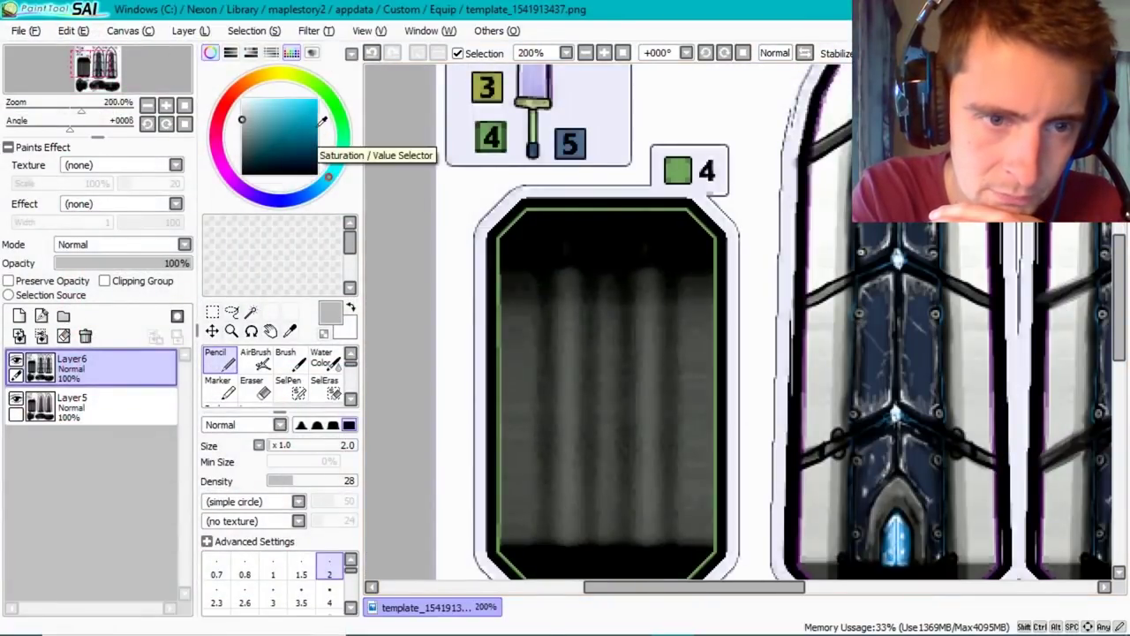
- Paint panel 4 over in solid black with the 20 px Pencil
drag(316, 124, 240, 175)
click(350, 606)
click(329, 590)
mouse_move(557, 415)
mouse_down()
mouse_move(565, 495)
mouse_move(689, 356)
mouse_up()
mouse_move(530, 477)
mouse_down()
mouse_move(533, 526)
mouse_move(565, 406)
mouse_move(689, 277)
mouse_move(644, 353)
mouse_move(526, 274)
mouse_move(523, 493)
mouse_up()
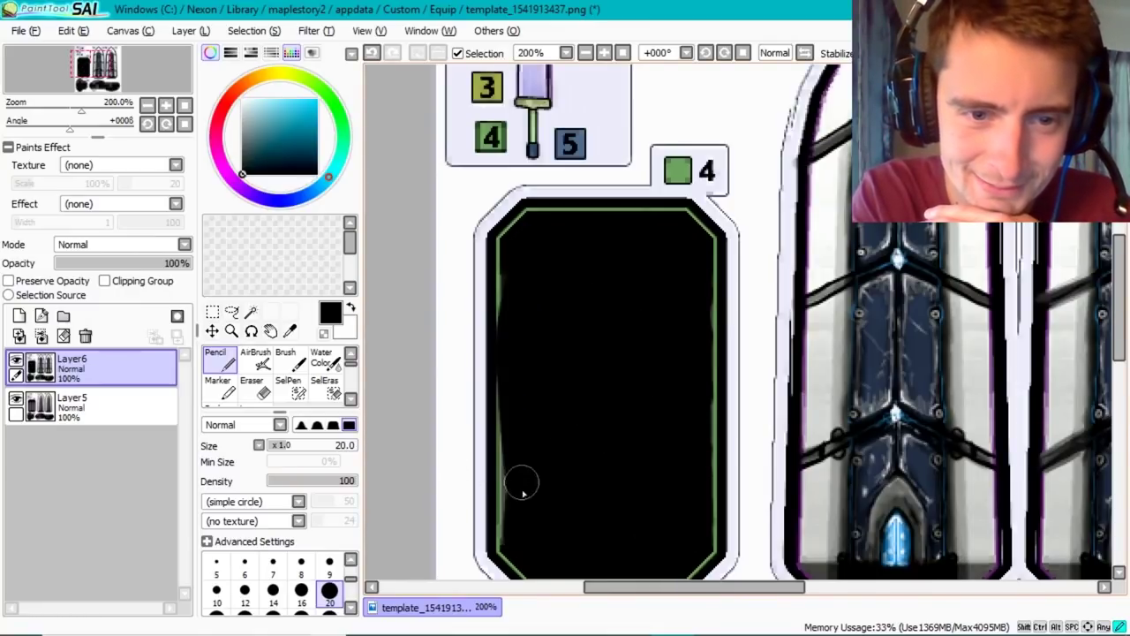
- Choose a dark red colour at lower density and shrink the brush to size 8
click(229, 99)
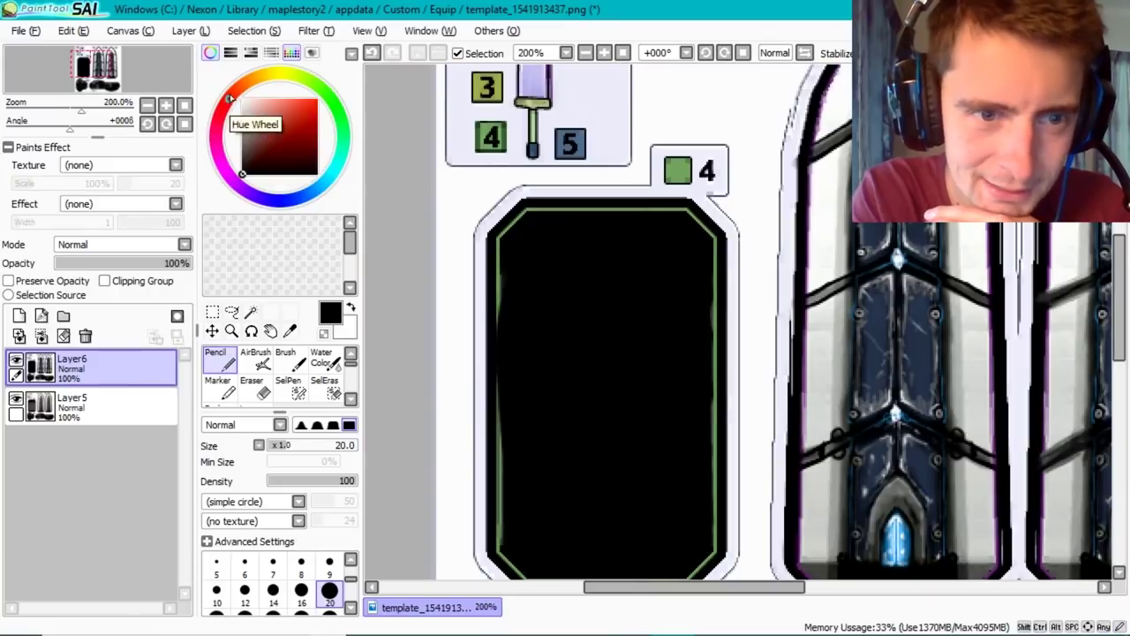
drag(228, 99, 330, 152)
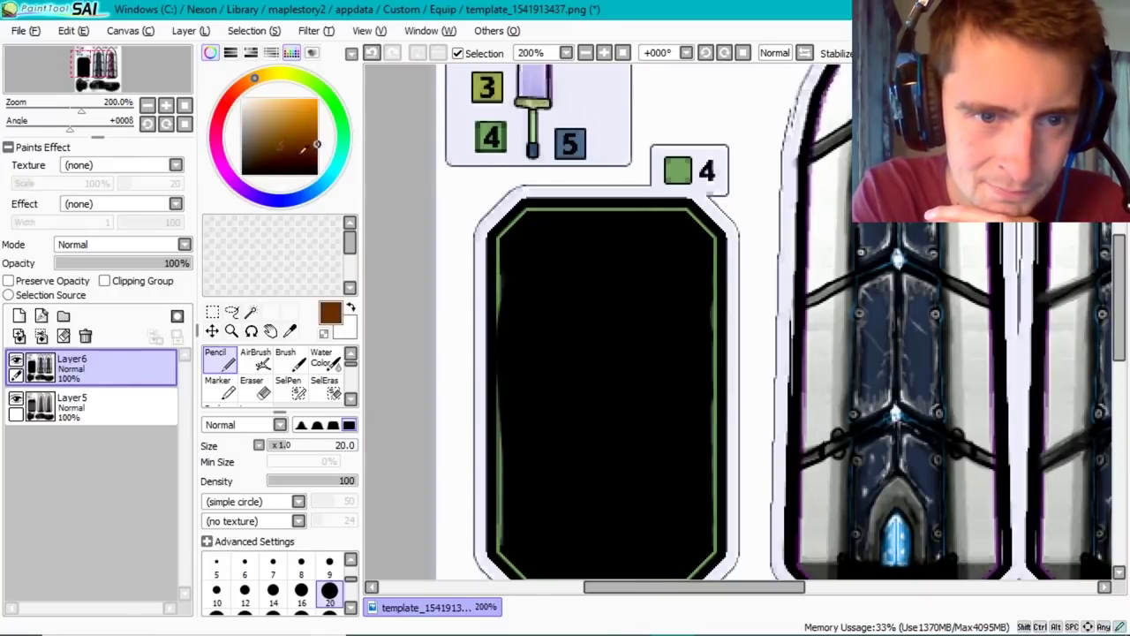
key(bracketleft)
key(bracketleft)
key(bracketleft)
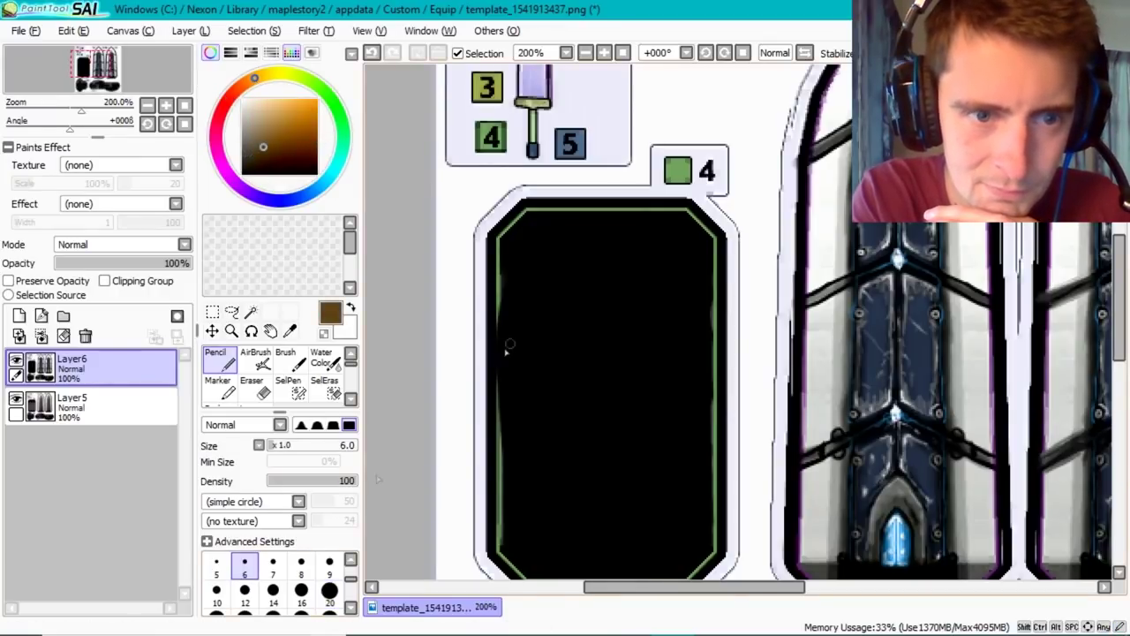
key(bracketright)
key(bracketright)
key(bracketright)
click(286, 480)
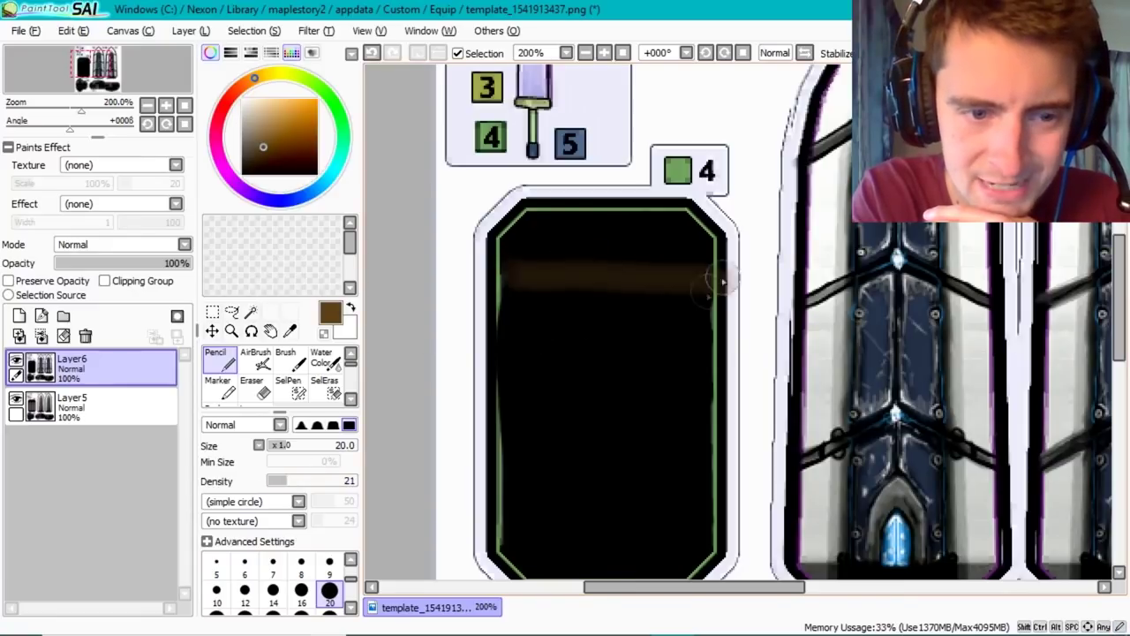
drag(249, 86, 232, 109)
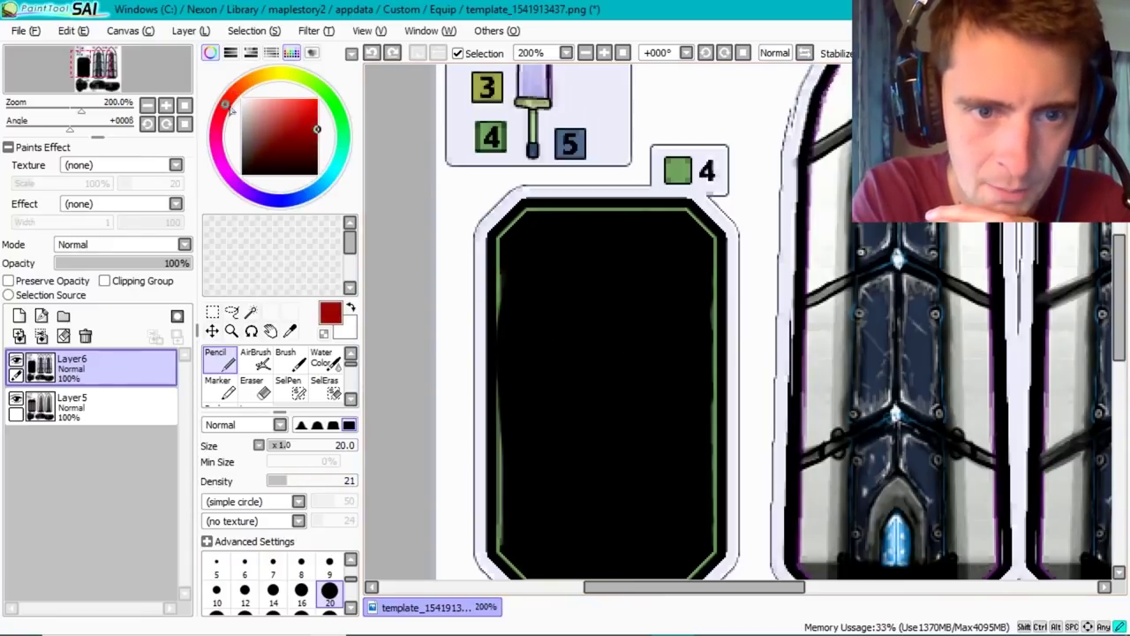
key(bracketleft)
key(bracketleft)
key(bracketleft)
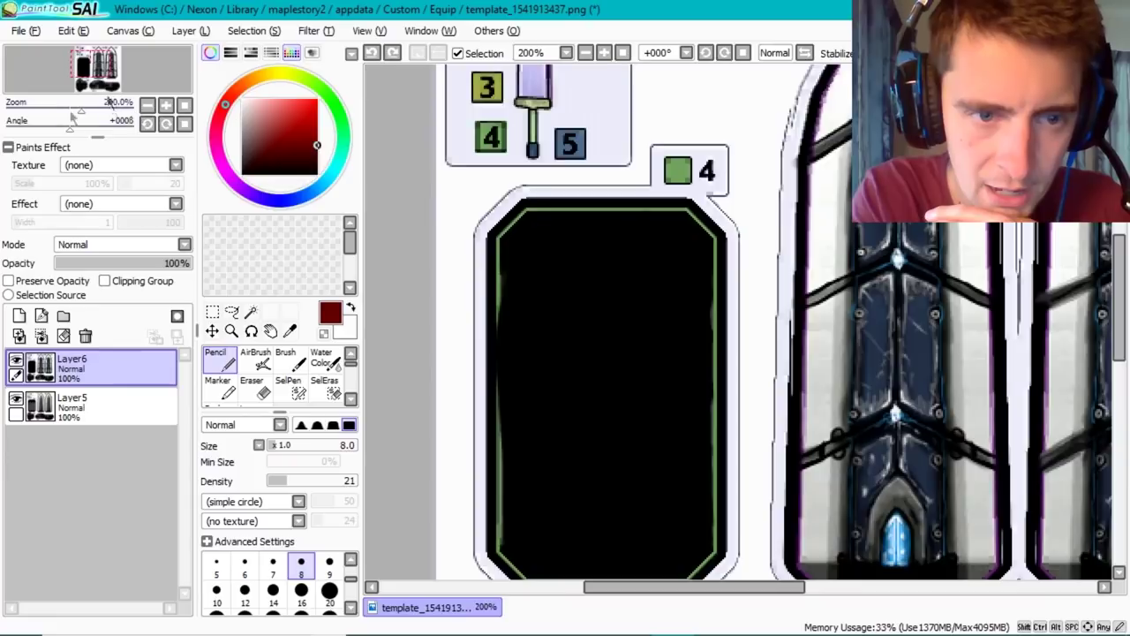
- Rotate the canvas and paint size-8 dark-red diagonal strokes over panel 4's upper-left area
drag(72, 117, 60, 120)
mouse_move(558, 387)
mouse_down()
mouse_move(641, 214)
mouse_move(559, 378)
mouse_up()
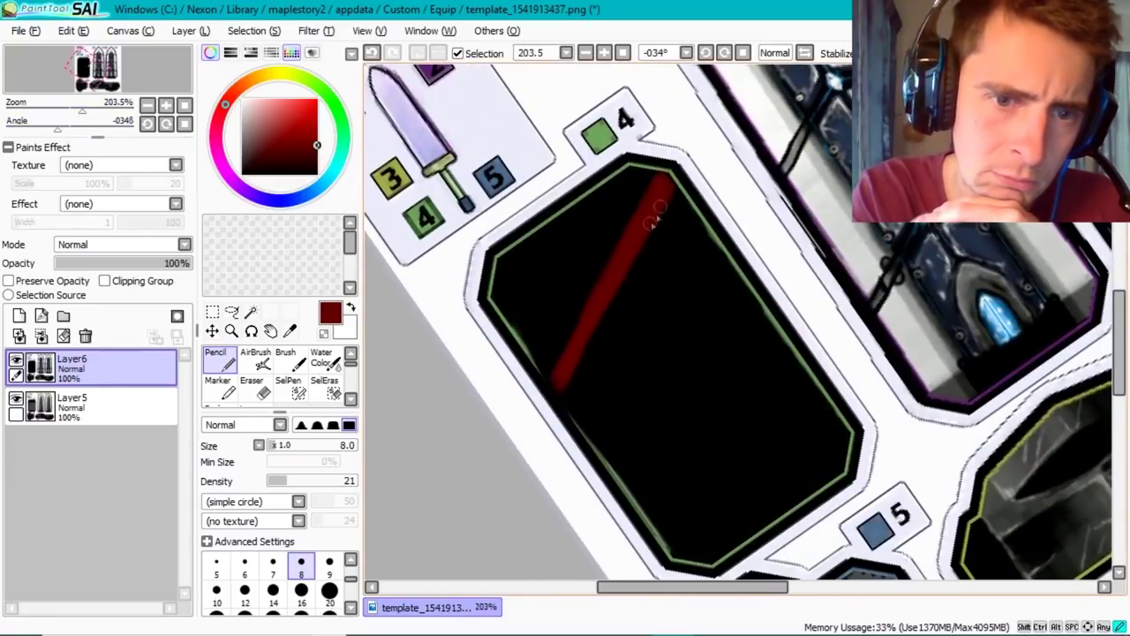
drag(605, 302, 616, 299)
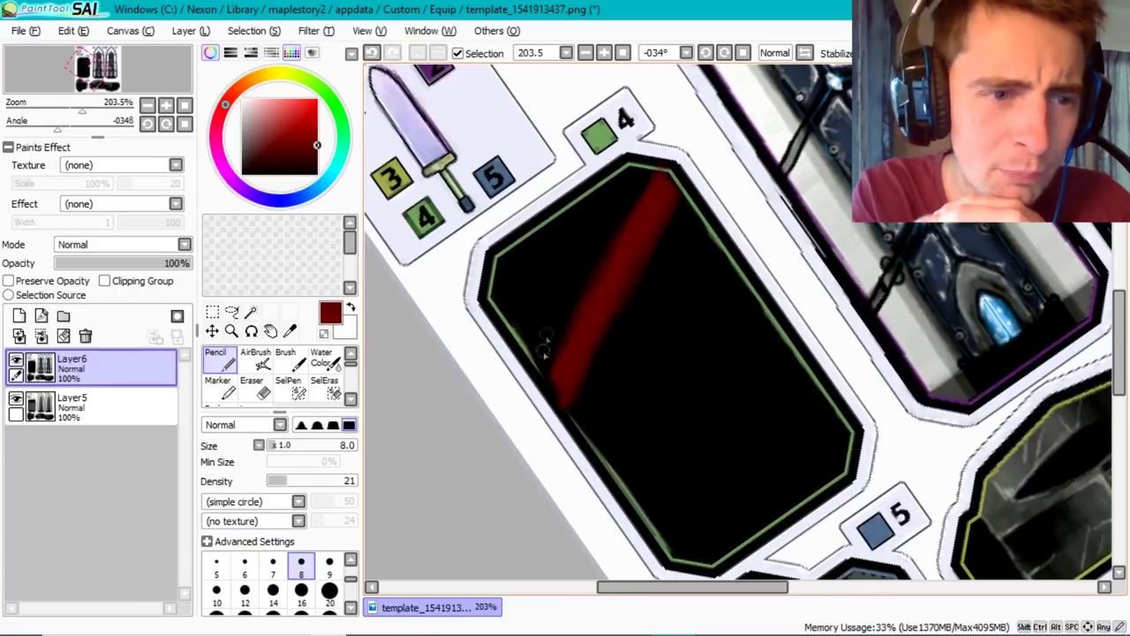
drag(545, 346, 601, 243)
mouse_move(643, 171)
mouse_down()
mouse_move(535, 353)
mouse_move(576, 258)
mouse_up()
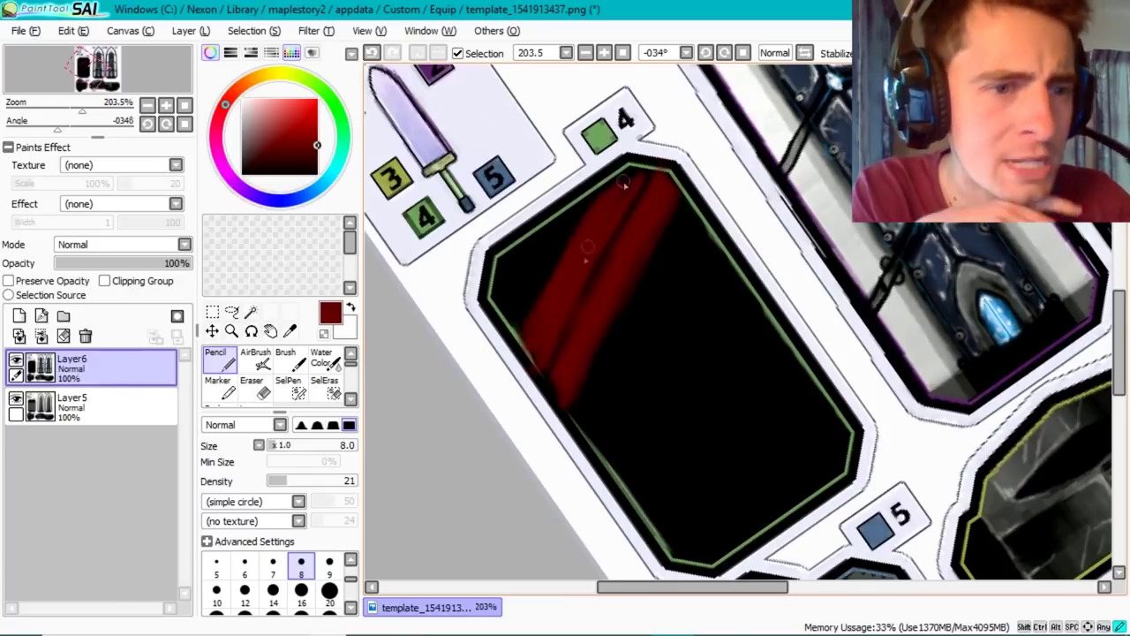
mouse_move(623, 183)
mouse_down()
mouse_move(538, 324)
mouse_move(549, 240)
mouse_up()
drag(495, 327, 578, 198)
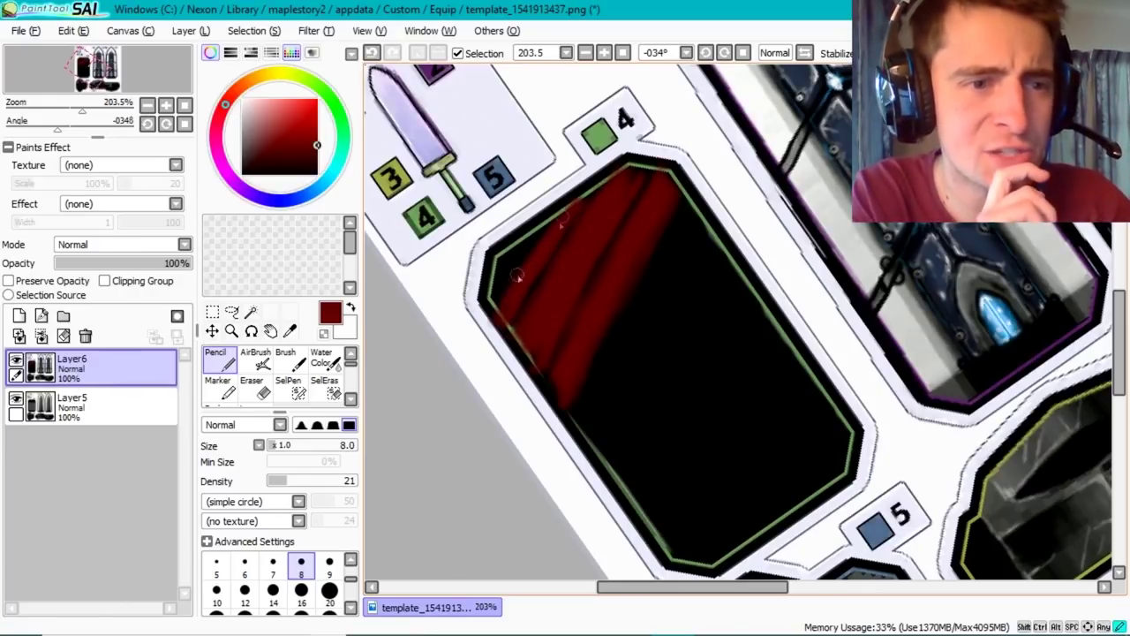
drag(490, 304, 539, 225)
drag(574, 410, 621, 315)
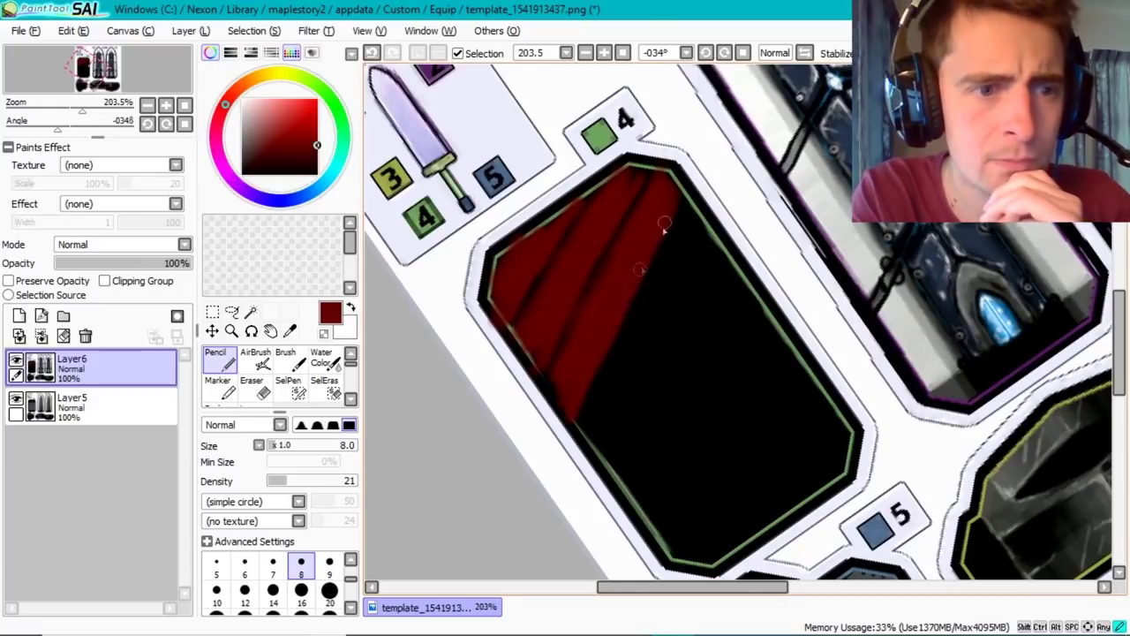
- Paint wide size-20 red diagonal stripes across the rest of panel 4, ending at size 5
key(bracketright)
key(bracketright)
key(bracketright)
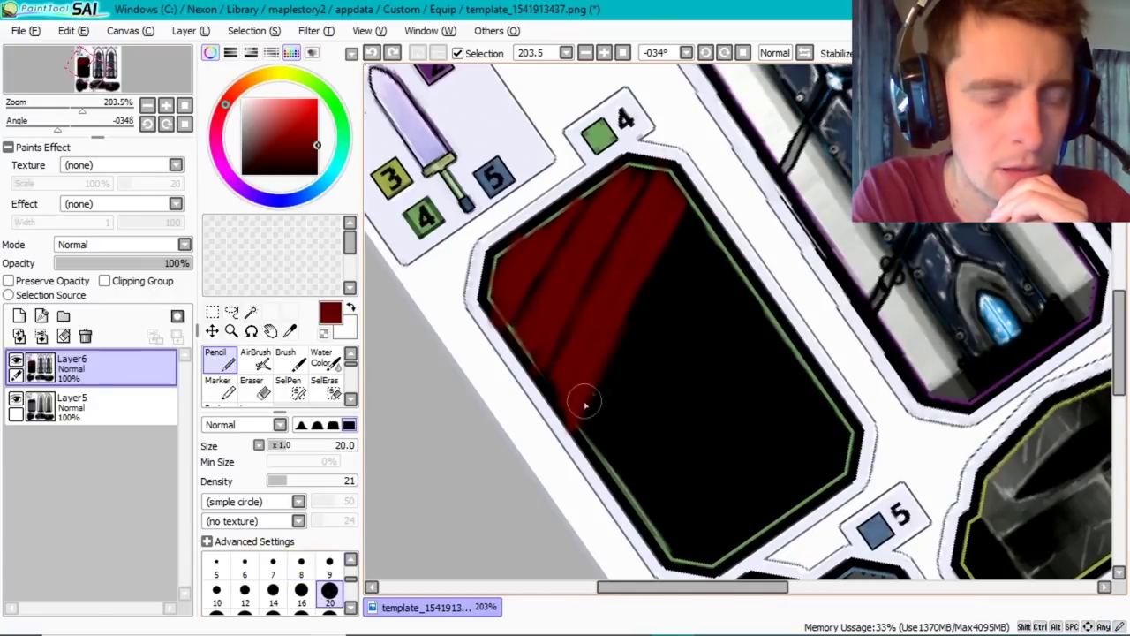
drag(580, 399, 680, 202)
drag(612, 396, 702, 243)
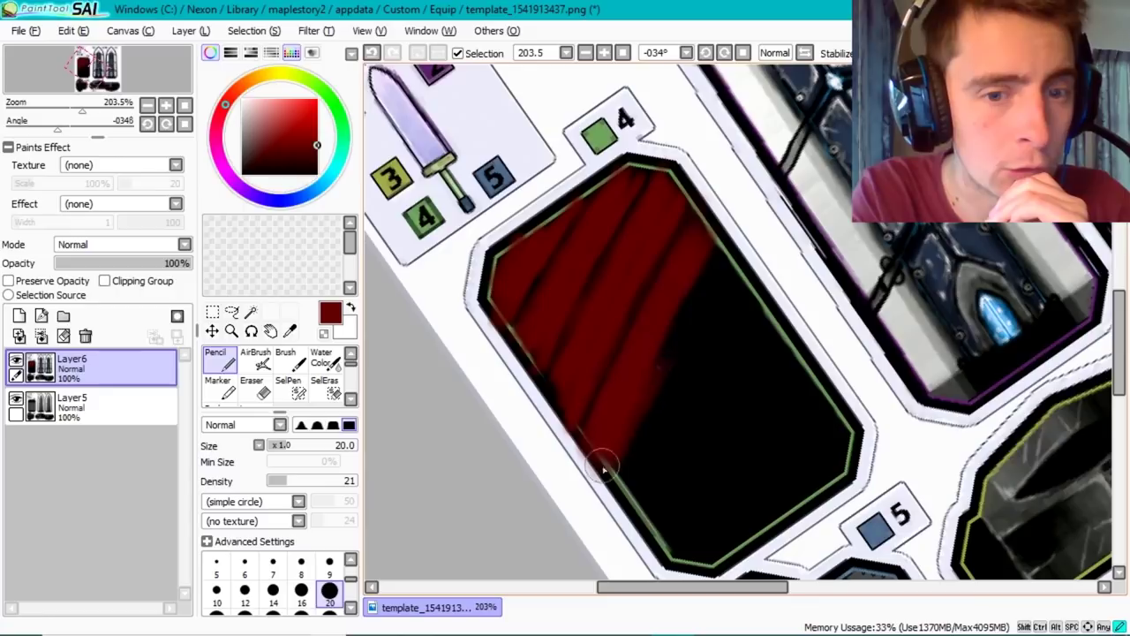
drag(606, 466, 714, 283)
mouse_move(648, 466)
mouse_down()
mouse_move(713, 351)
mouse_move(732, 338)
mouse_move(676, 462)
mouse_move(769, 320)
mouse_move(726, 455)
mouse_move(742, 449)
mouse_up()
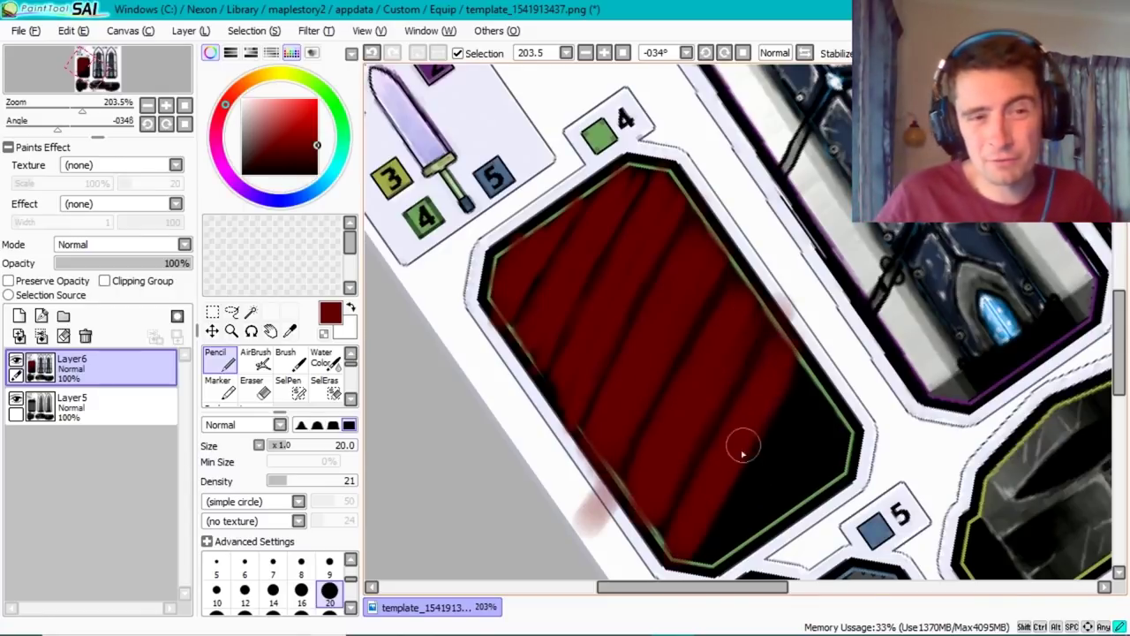
drag(689, 556, 807, 391)
drag(746, 530, 824, 407)
drag(751, 533, 826, 411)
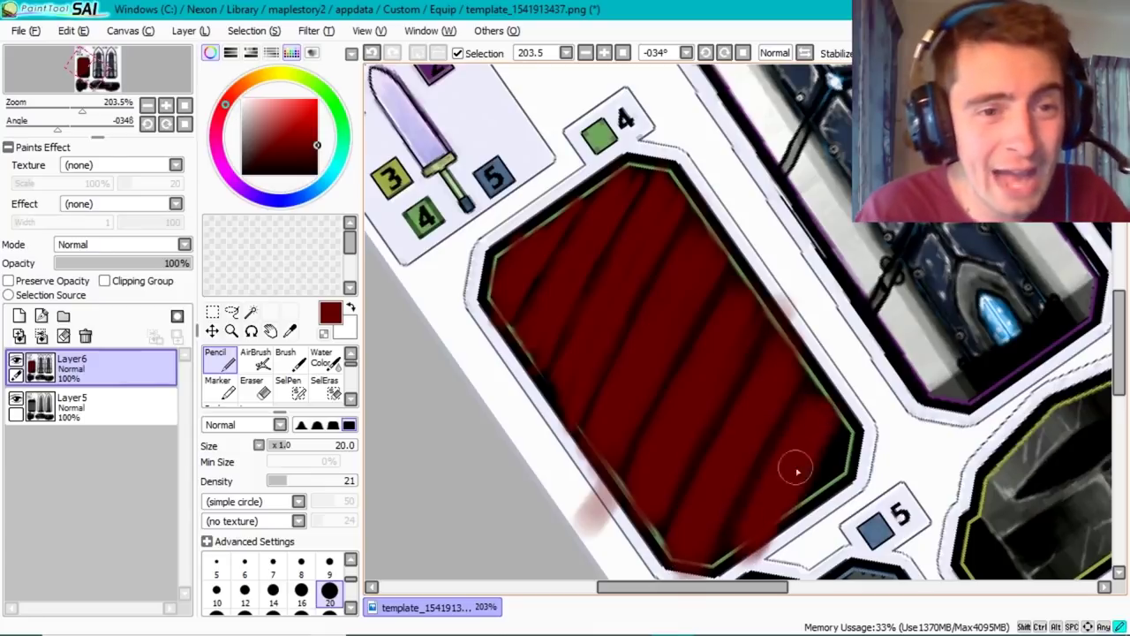
drag(789, 468, 856, 433)
click(301, 565)
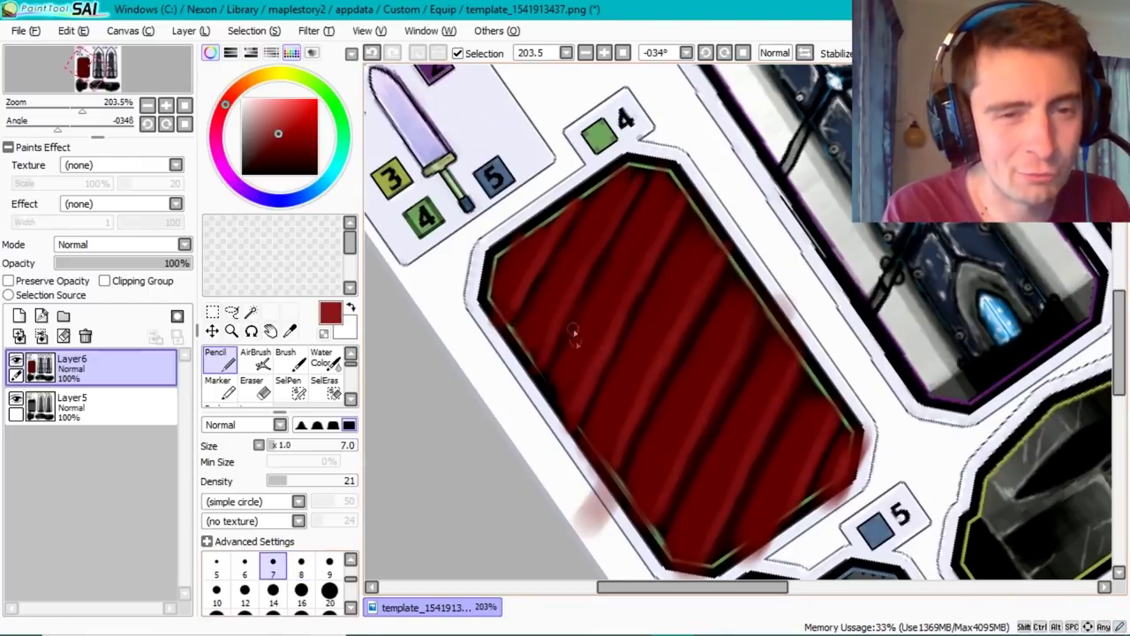
click(217, 565)
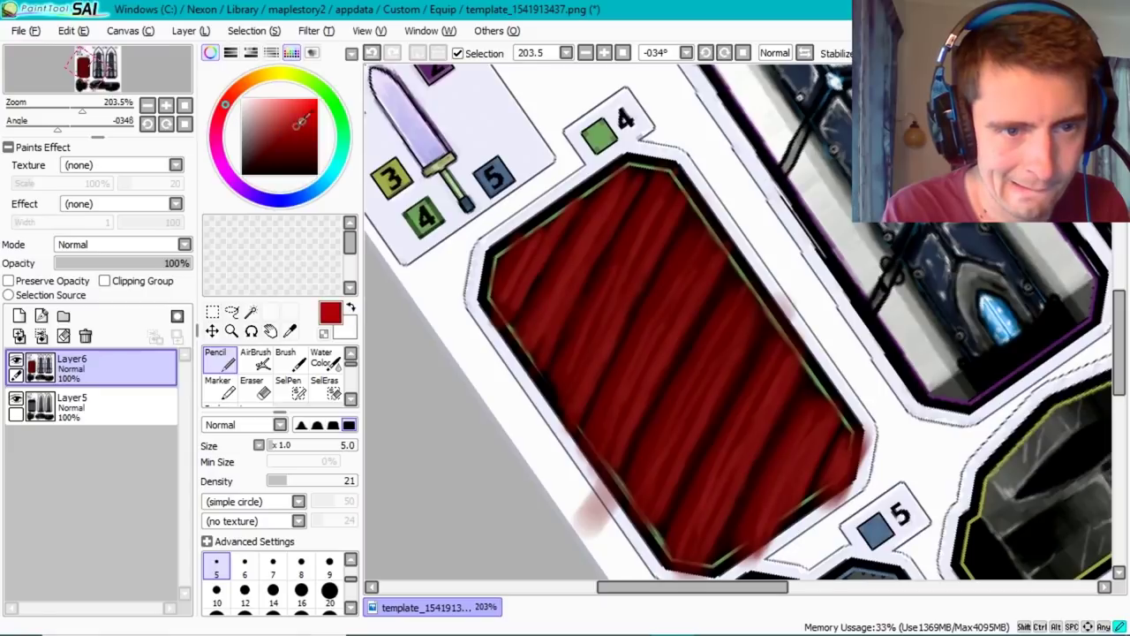
- Enlarge the brush to size 20 and save the texture
key(bracketright)
key(bracketright)
key(bracketright)
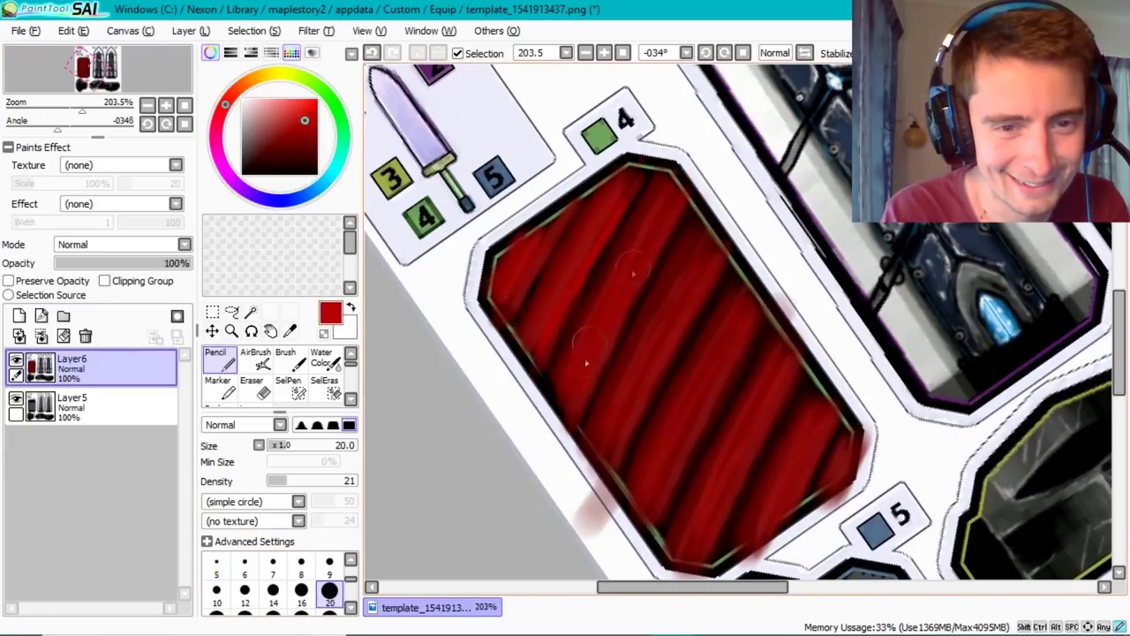
click(24, 30)
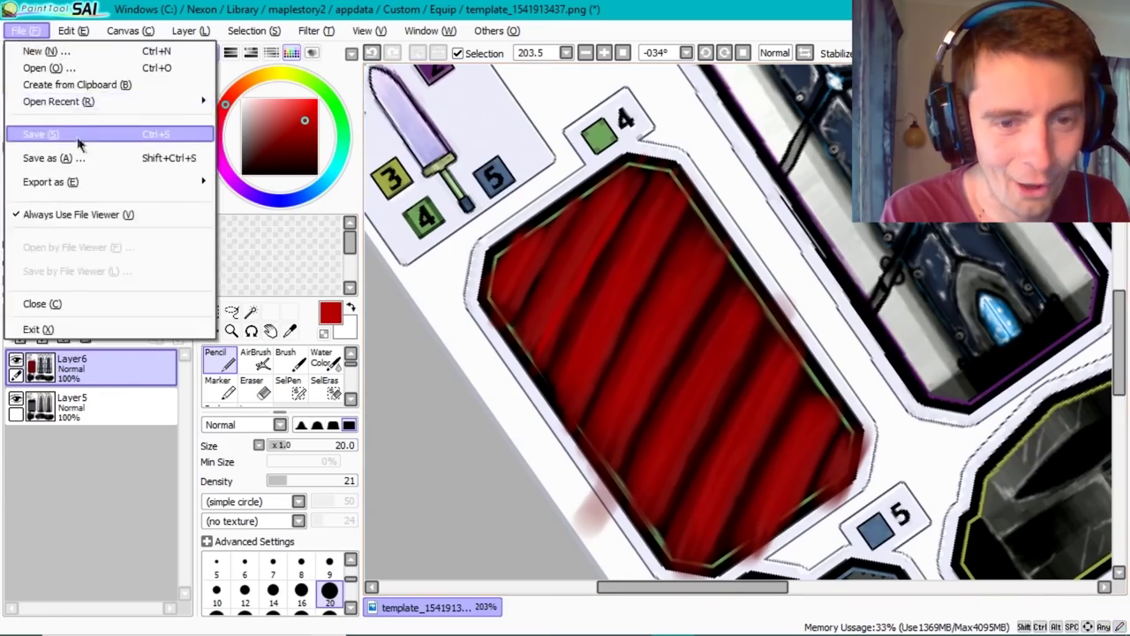
key(super)
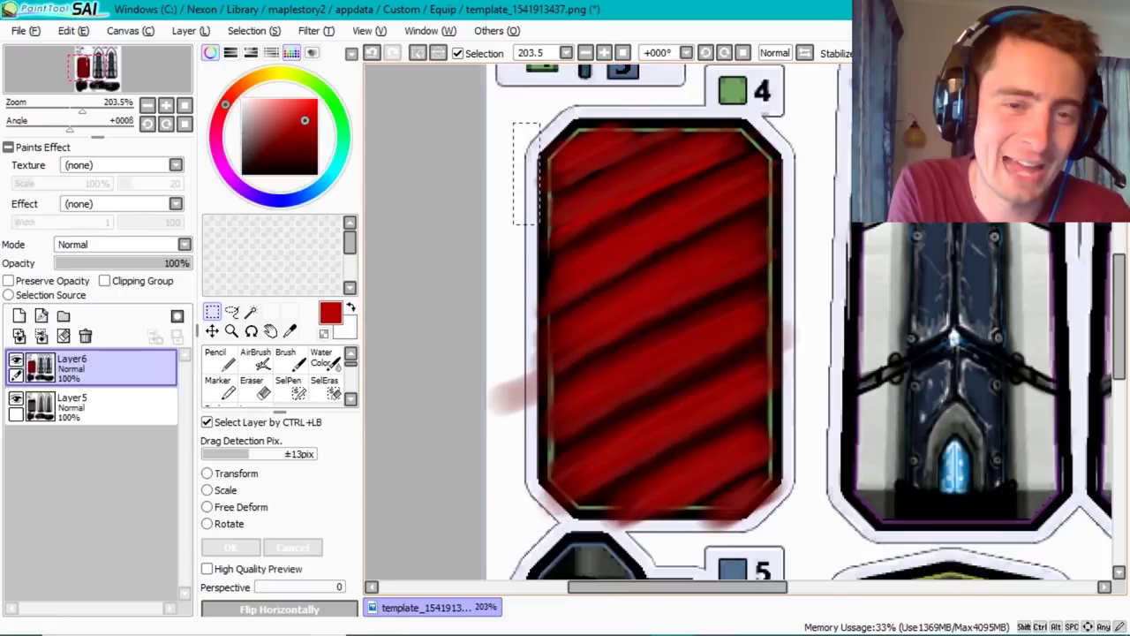
- Select and squash the top red band, then paste a copy lower over the grey area
drag(549, 148, 770, 450)
click(206, 491)
drag(660, 451, 664, 299)
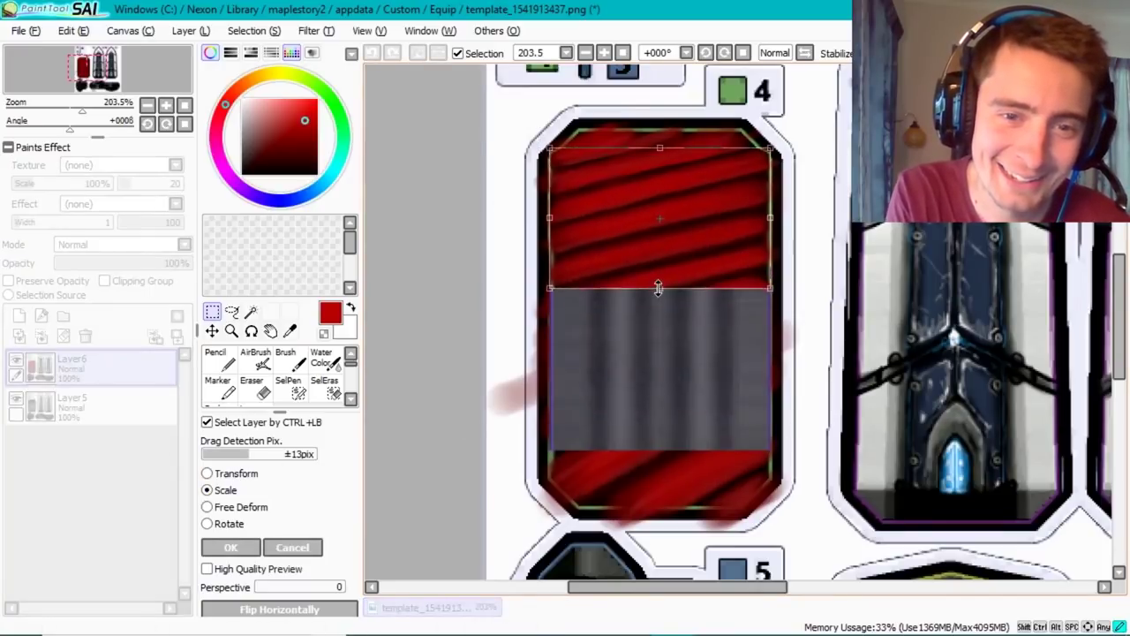
click(230, 546)
click(73, 30)
click(104, 127)
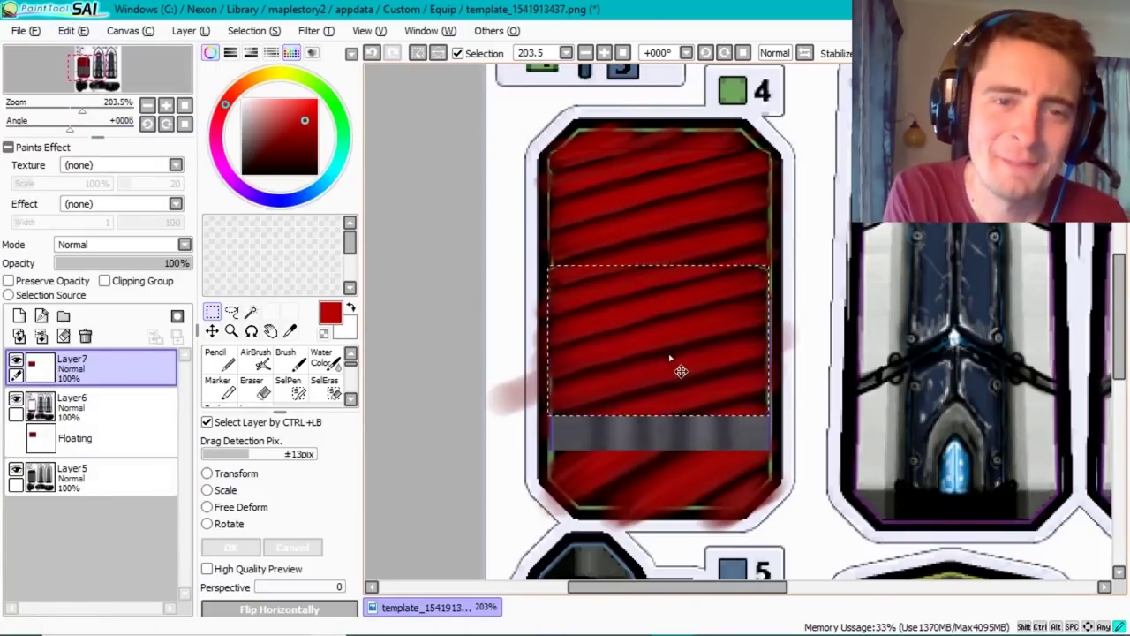
drag(677, 362, 684, 395)
key(ctrl+d)
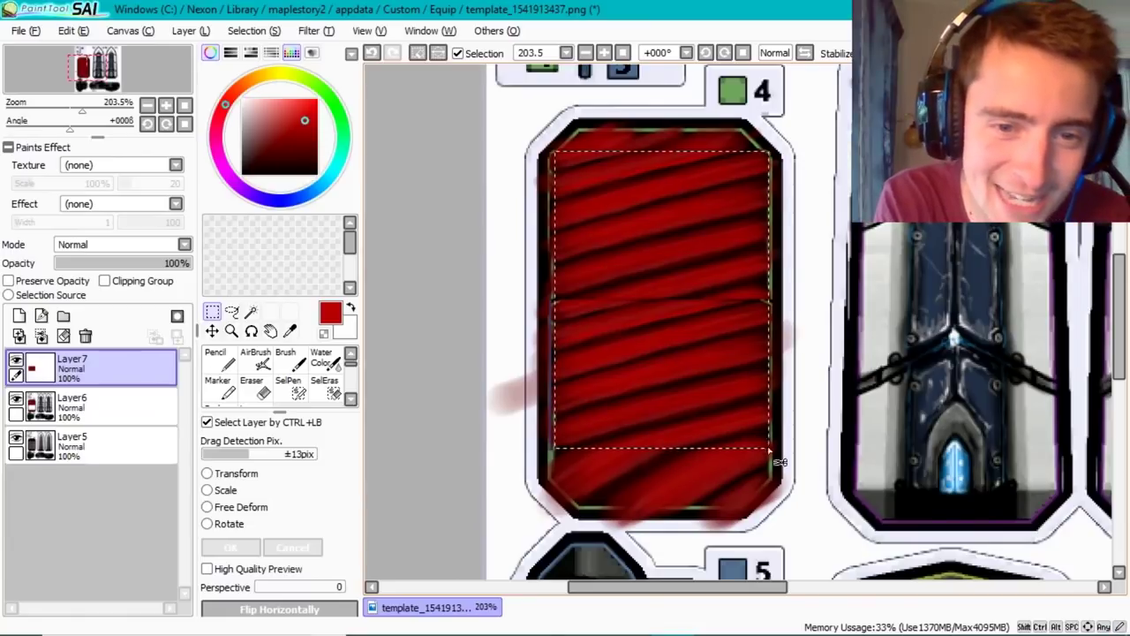
- Paste a second copy of the stripes lower on panel 4 and check it in MapleStory 2
click(73, 30)
click(105, 120)
drag(688, 157, 688, 363)
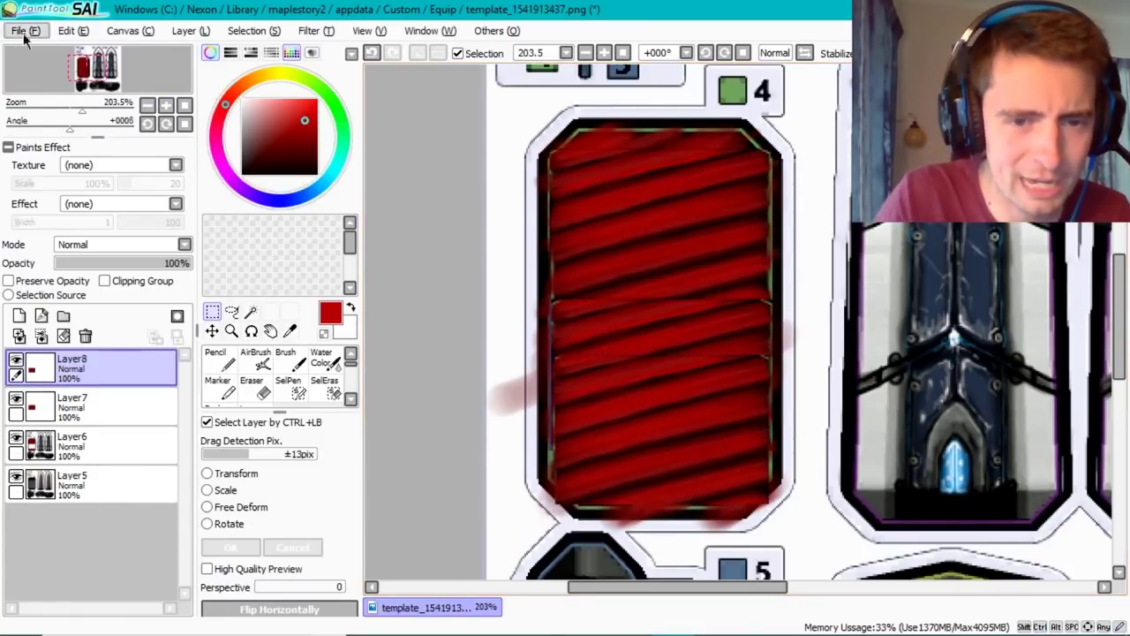
key(alt+Tab)
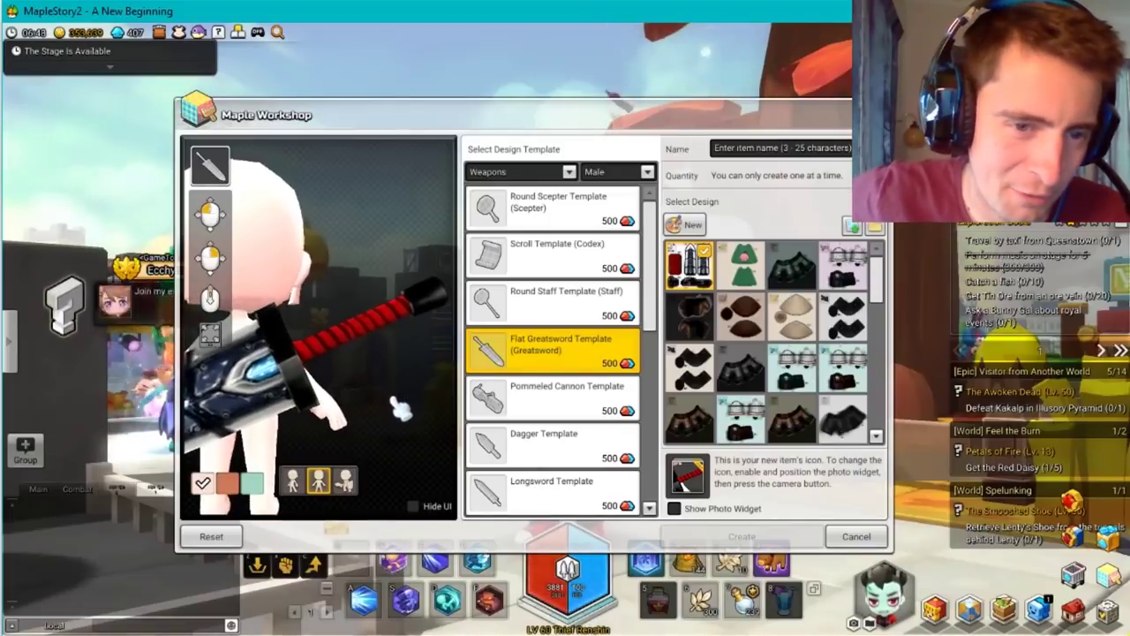
- Merge the pasted stripe layers and raise contrast to deepen the red grip stripes
key(alt+Tab)
key(ctrl+b)
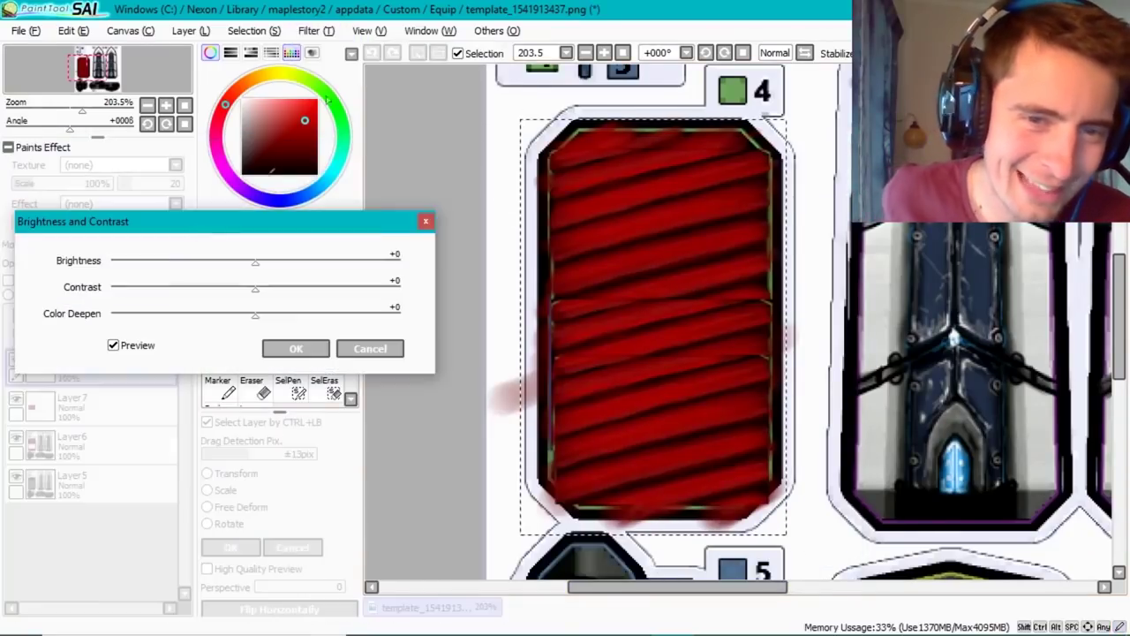
key(Escape)
key(ctrl+e)
key(ctrl+e)
key(ctrl+b)
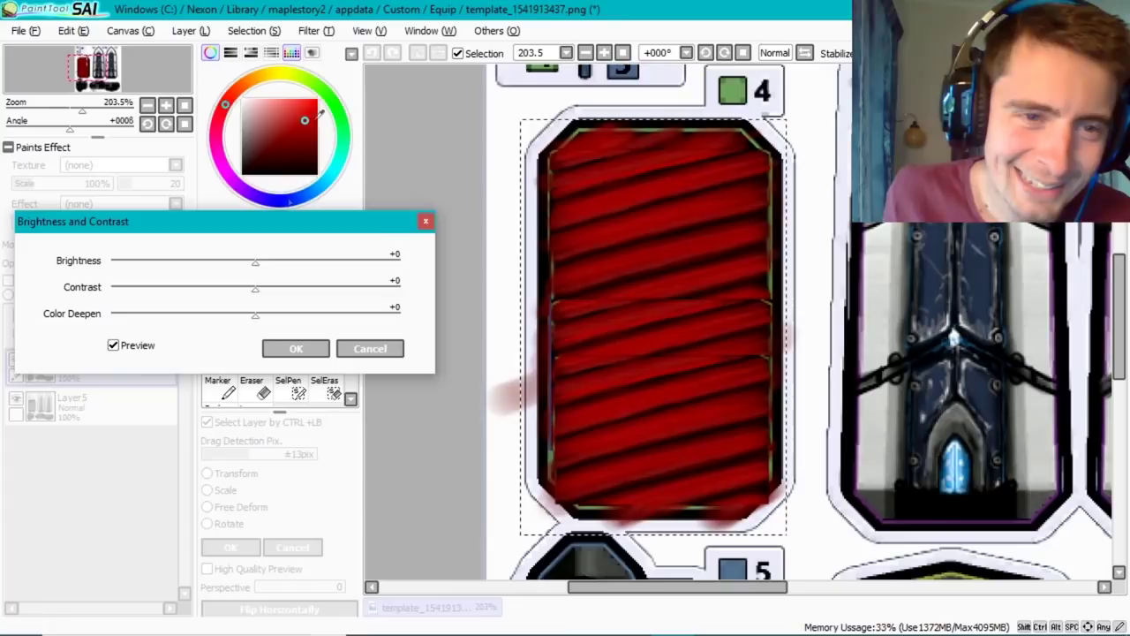
mouse_move(255, 262)
mouse_down()
mouse_move(240, 262)
mouse_move(311, 288)
mouse_move(256, 265)
mouse_up()
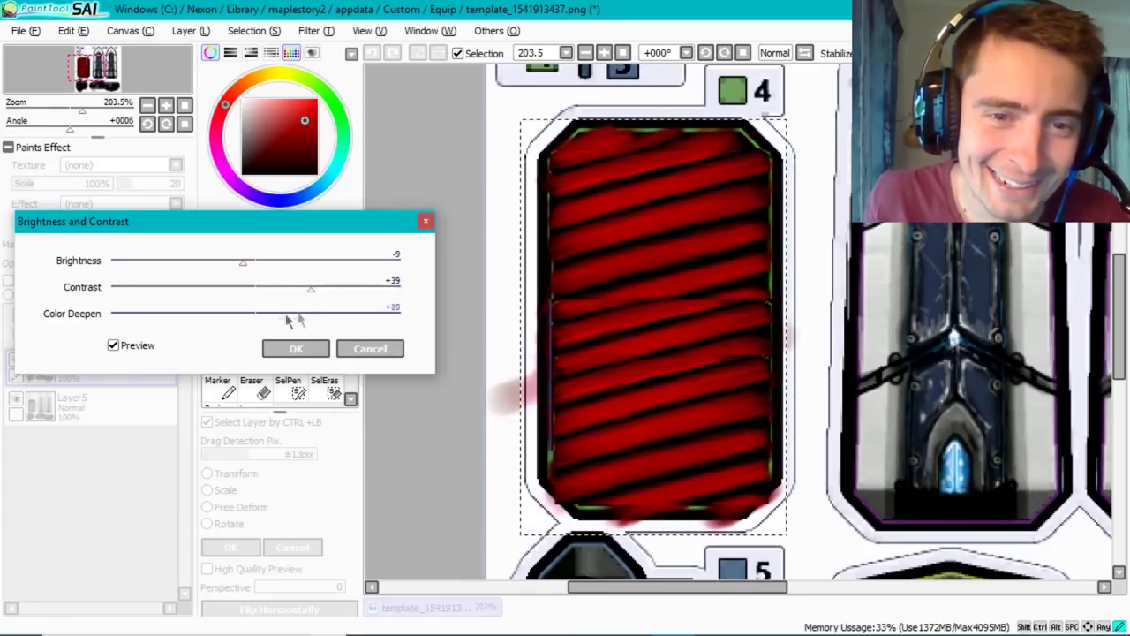
- Slightly desaturate the red stripes with Hue/Saturation and save the texture for an in-game check
key(Return)
click(316, 31)
key(Escape)
key(ctrl+u)
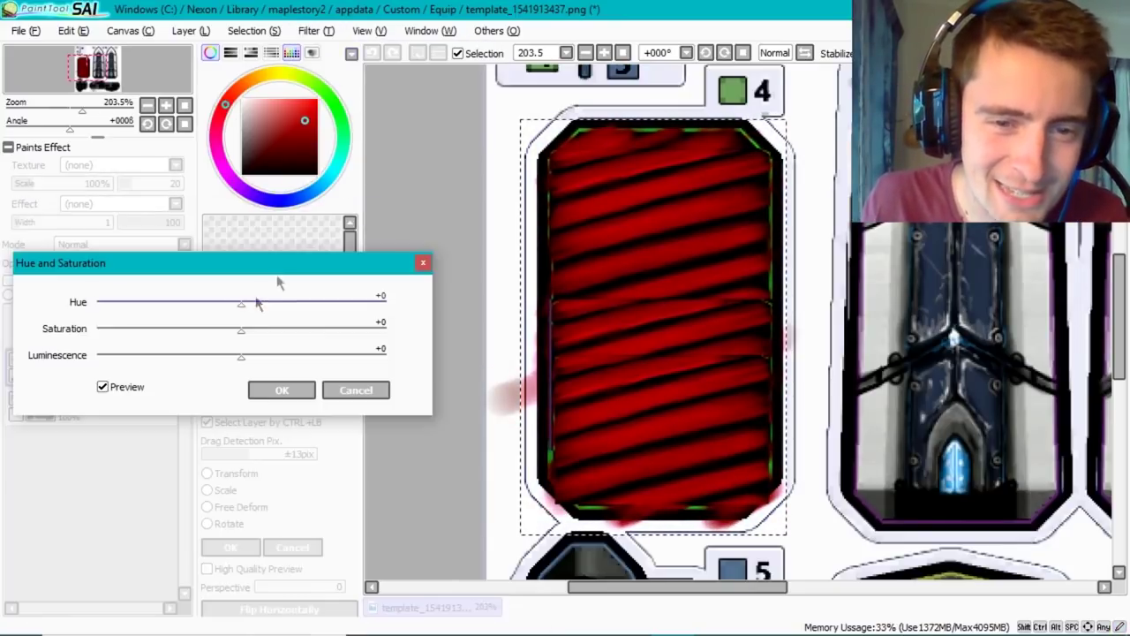
mouse_move(242, 301)
mouse_down()
mouse_move(250, 298)
mouse_move(206, 326)
mouse_up()
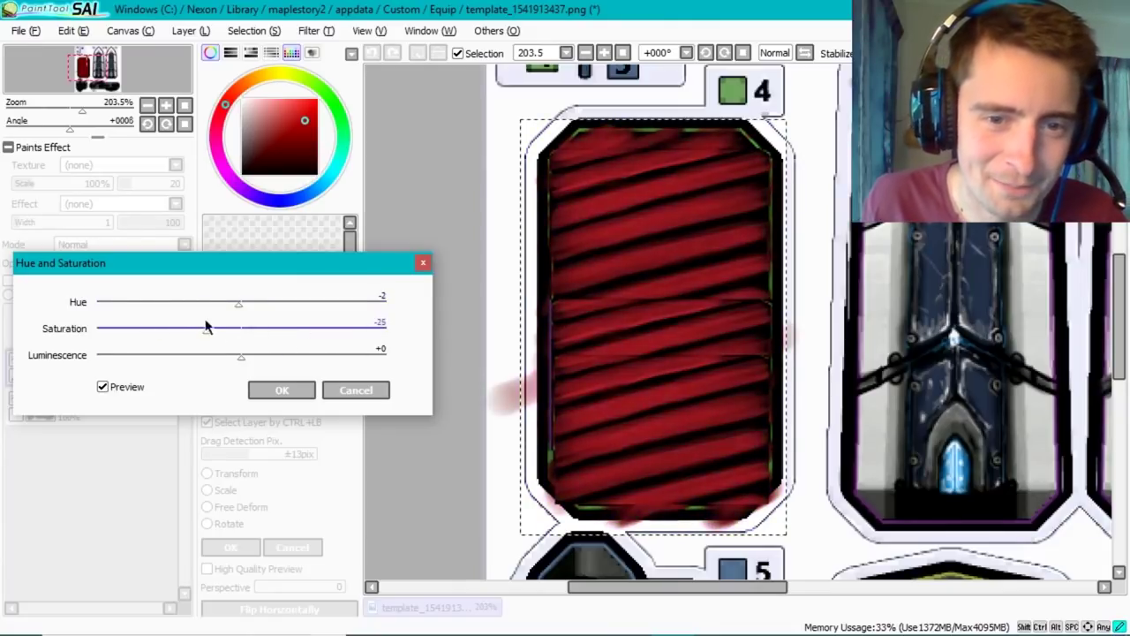
drag(203, 327, 232, 328)
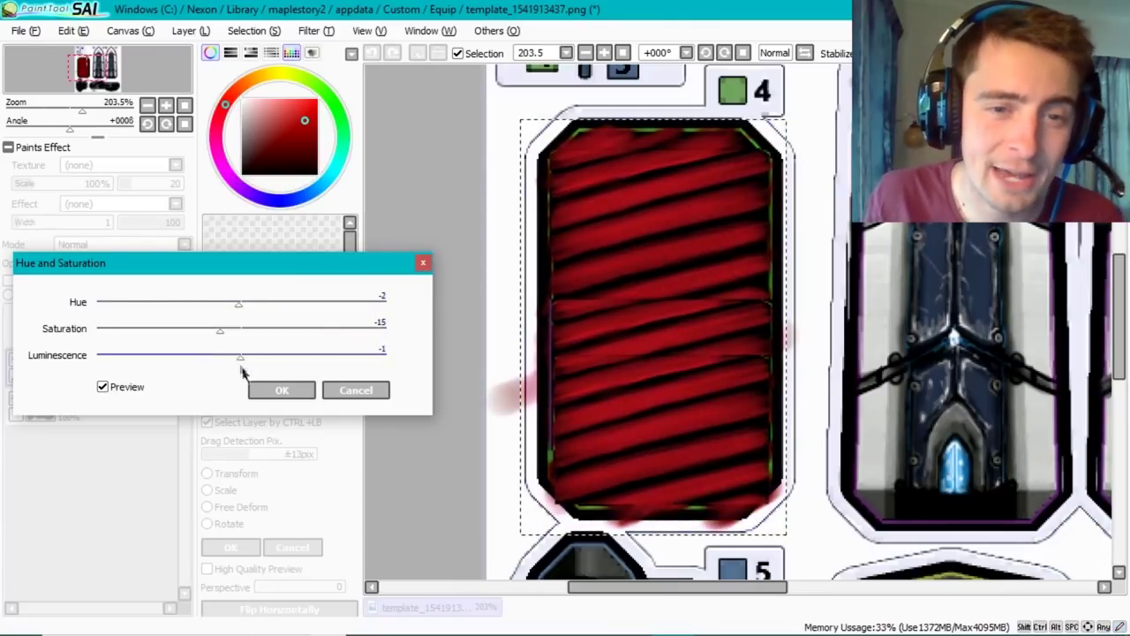
click(282, 389)
key(ctrl+s)
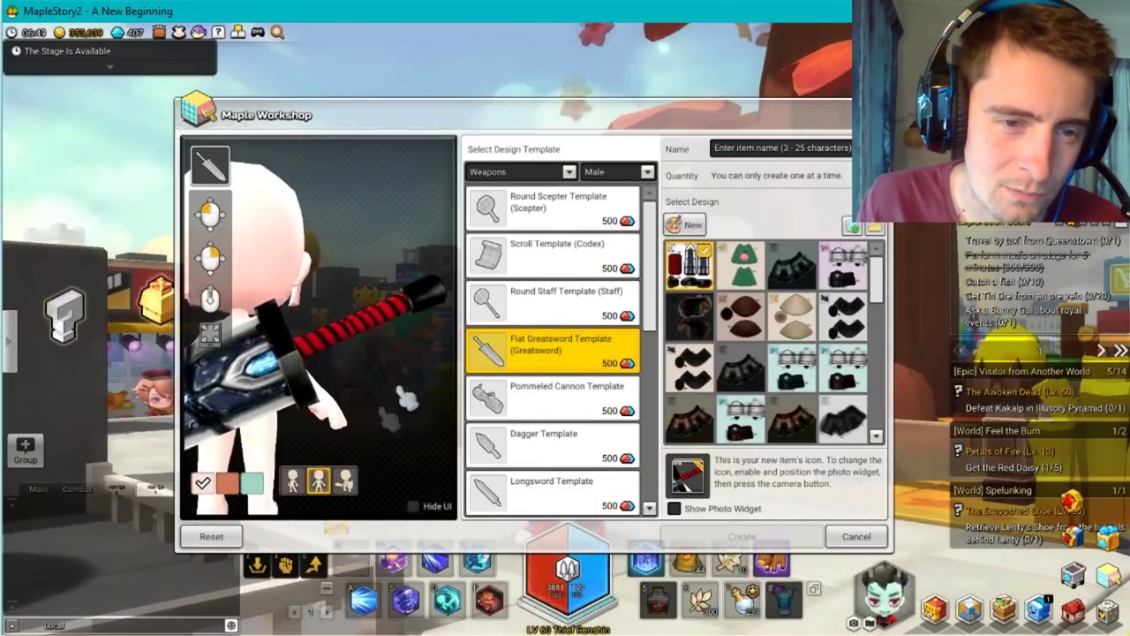
- Erase most of the red grip paint, exposing the grey vertical stripes
key(alt+Tab)
key(e)
mouse_move(565, 265)
mouse_down()
mouse_move(592, 429)
mouse_move(750, 392)
mouse_move(633, 152)
mouse_move(635, 413)
mouse_up()
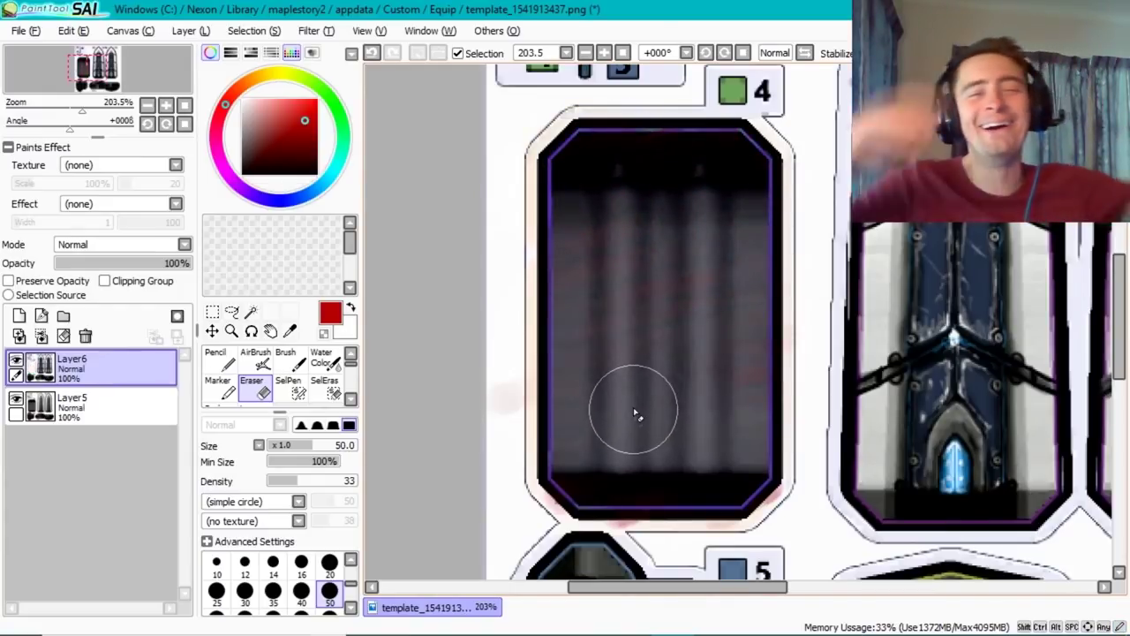
- Paint the grip panel edges with a fully opaque black pencil, leaving a rounded striped capsule
click(215, 358)
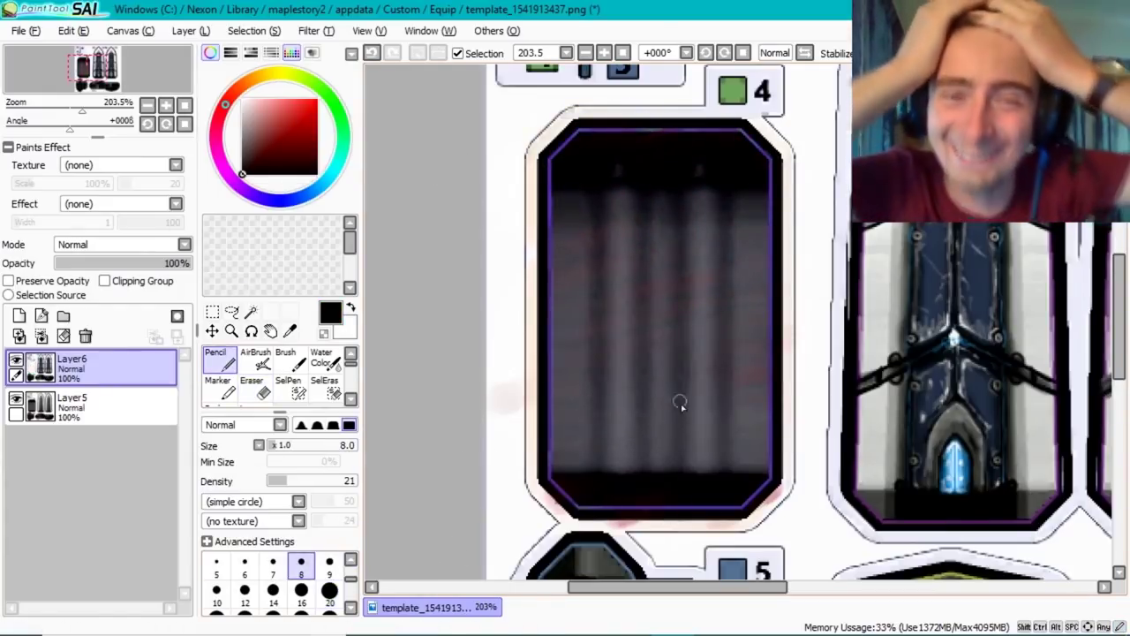
key(0)
mouse_move(657, 468)
mouse_down()
mouse_move(657, 373)
mouse_move(673, 328)
mouse_up()
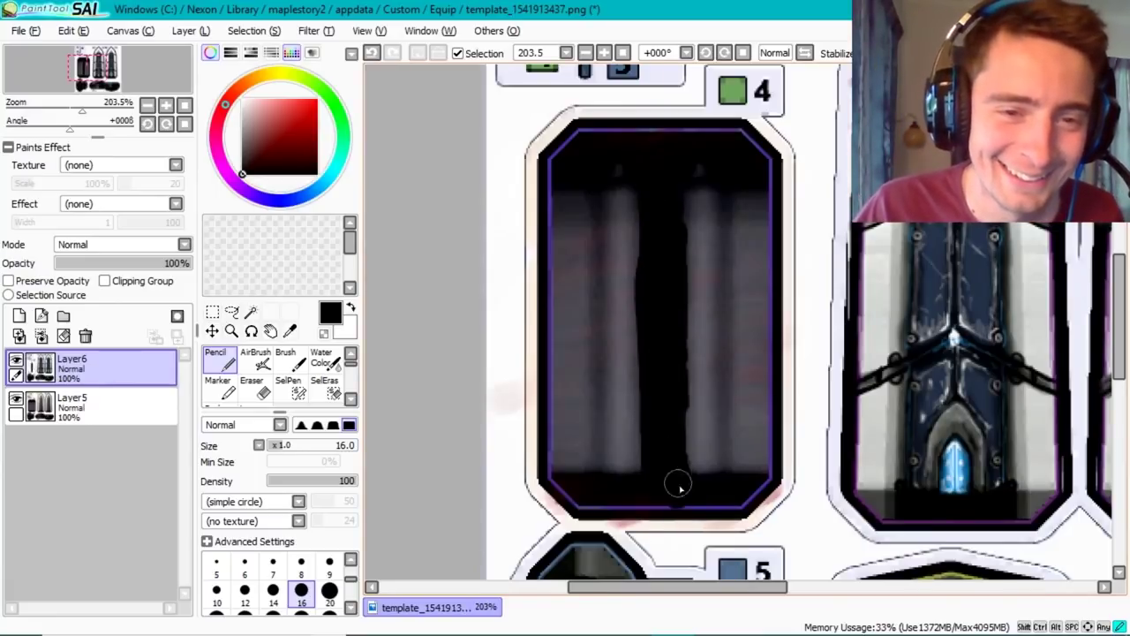
drag(678, 484, 677, 309)
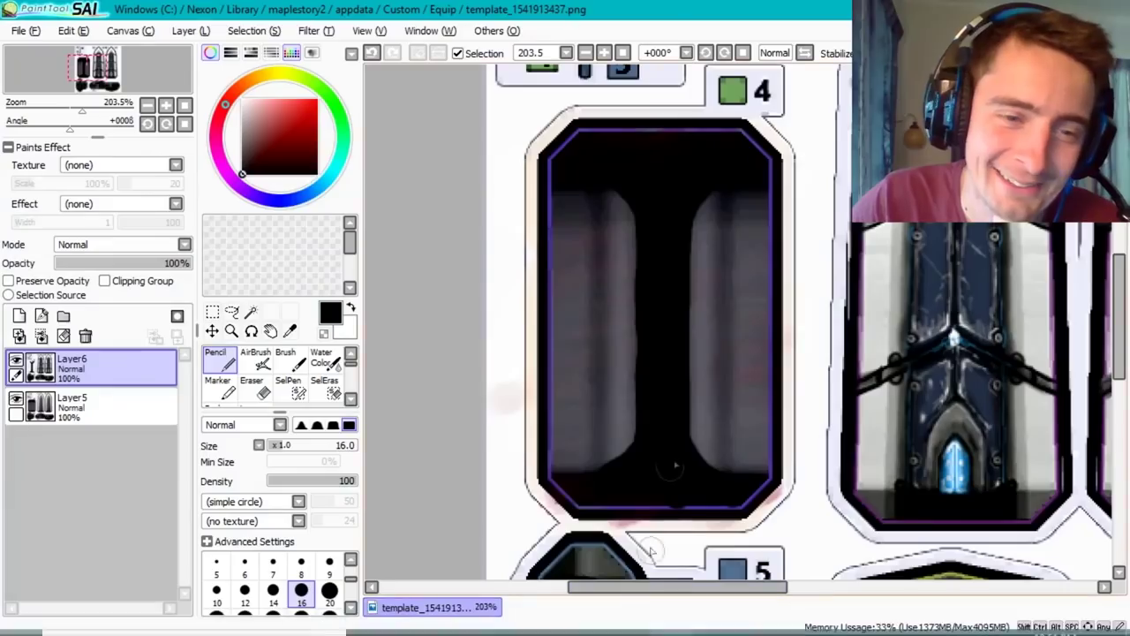
mouse_move(583, 484)
mouse_down()
mouse_move(574, 422)
mouse_move(618, 482)
mouse_move(574, 415)
mouse_move(569, 203)
mouse_move(597, 468)
mouse_up()
mouse_move(580, 306)
mouse_down()
mouse_move(653, 173)
mouse_move(738, 493)
mouse_up()
mouse_move(756, 455)
mouse_down()
mouse_move(751, 230)
mouse_move(706, 181)
mouse_move(609, 189)
mouse_move(750, 231)
mouse_move(755, 354)
mouse_move(732, 479)
mouse_move(588, 439)
mouse_move(586, 387)
mouse_move(551, 417)
mouse_up()
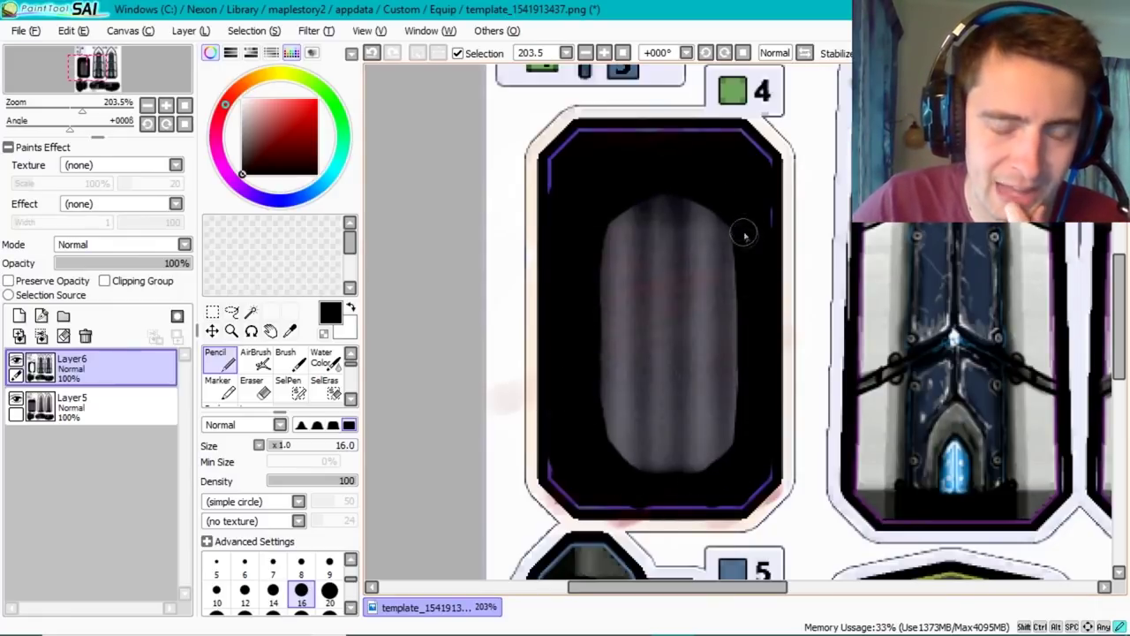
- Bucket-fill the striped capsule with a dark brown
click(257, 77)
click(317, 142)
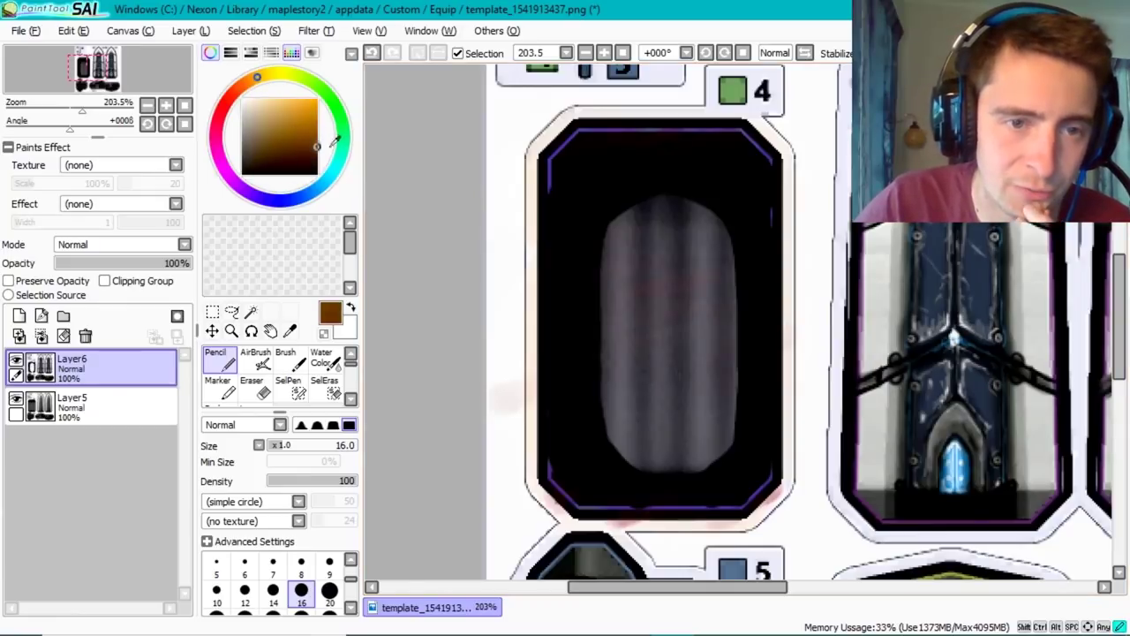
scroll(265, 380, down, 2)
click(217, 386)
click(663, 345)
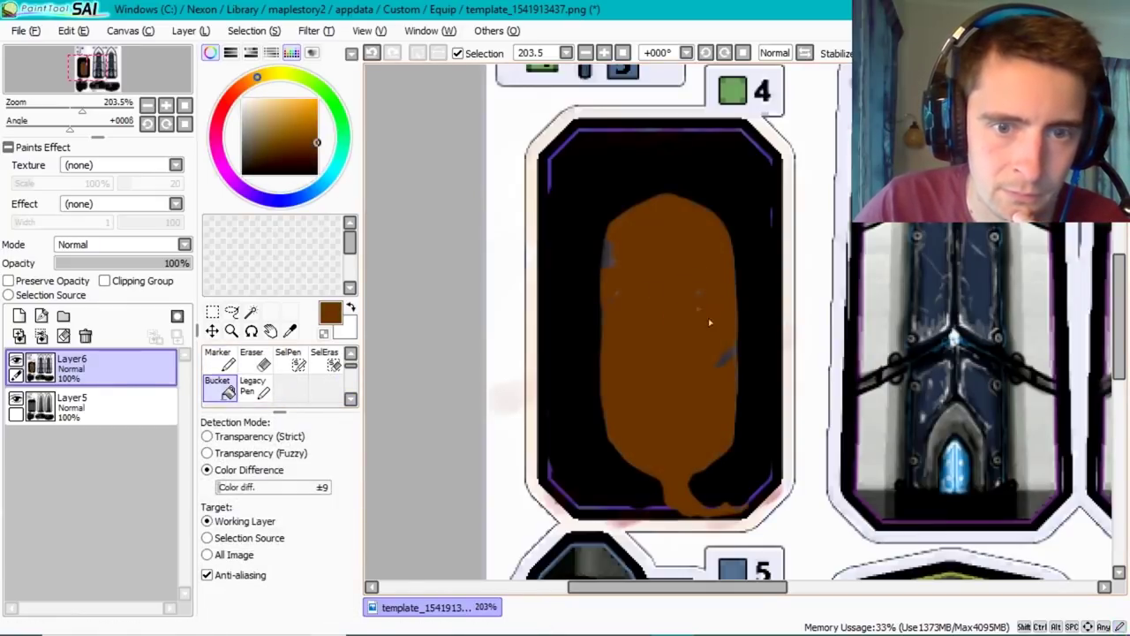
click(275, 154)
click(642, 345)
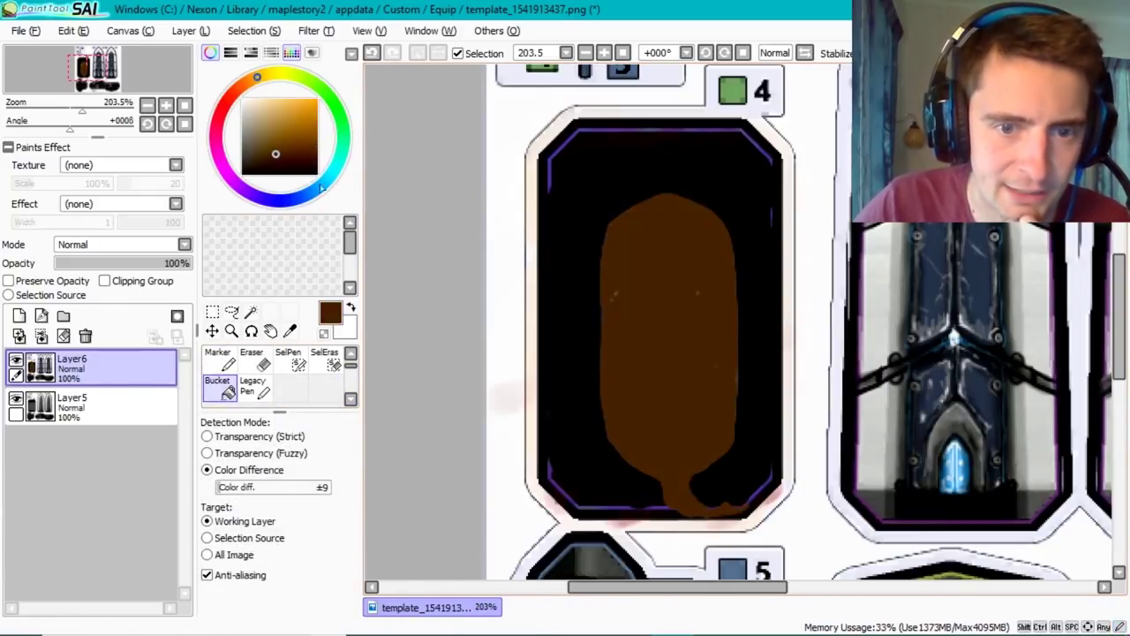
scroll(265, 380, up, 2)
- Tilt the canvas and pencil thin dark reddish-brown diagonal ridge lines across the capsule
click(217, 358)
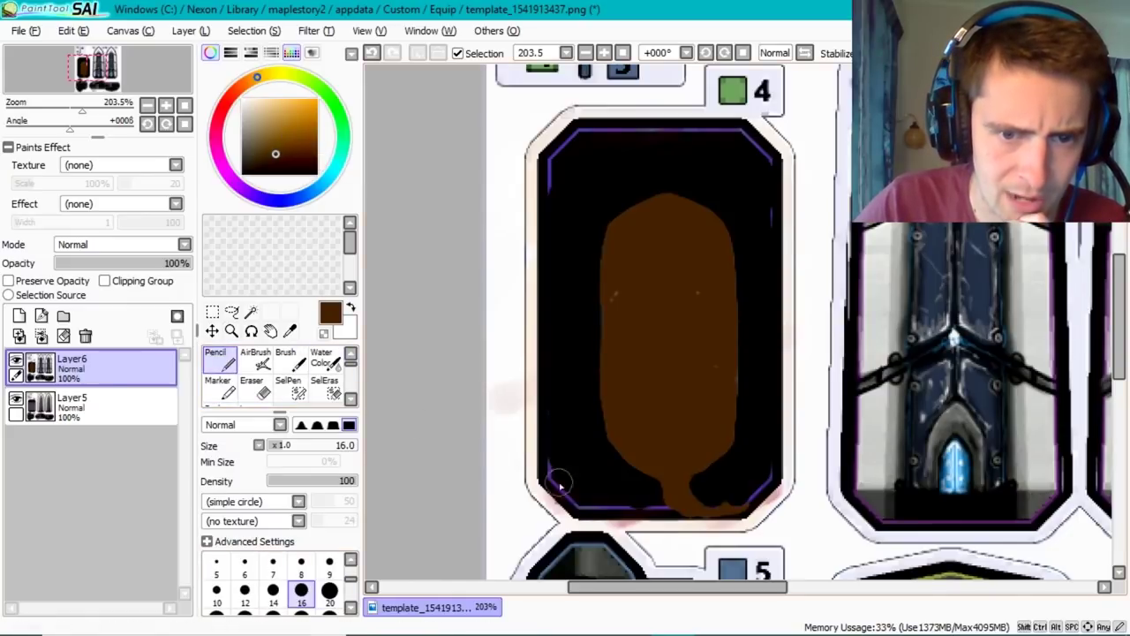
drag(70, 137, 110, 140)
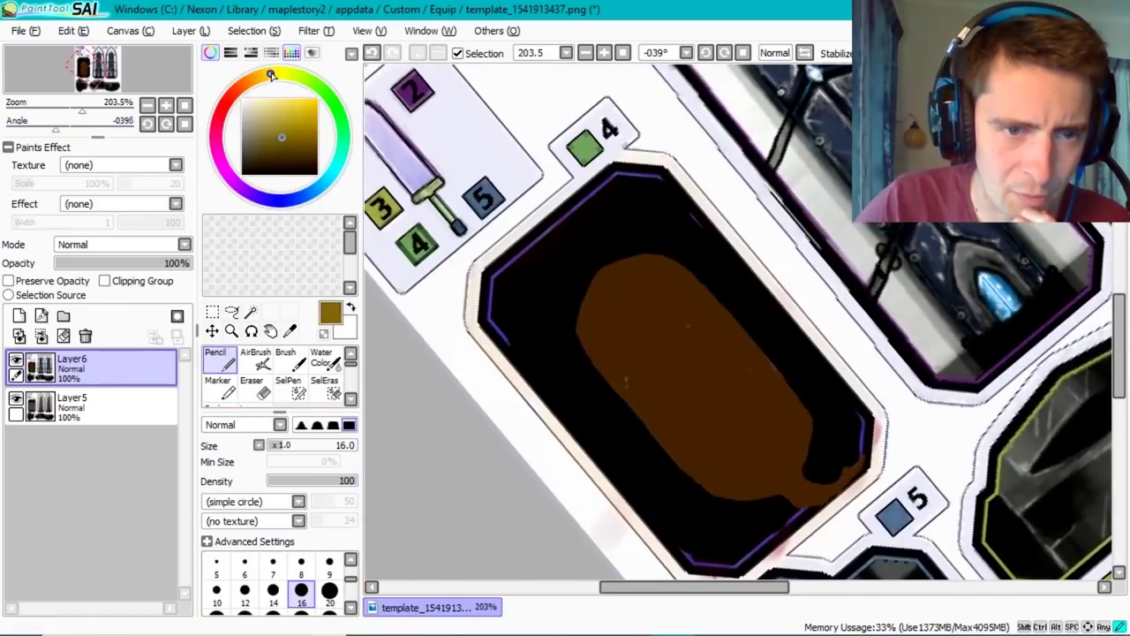
drag(287, 126, 281, 137)
click(301, 565)
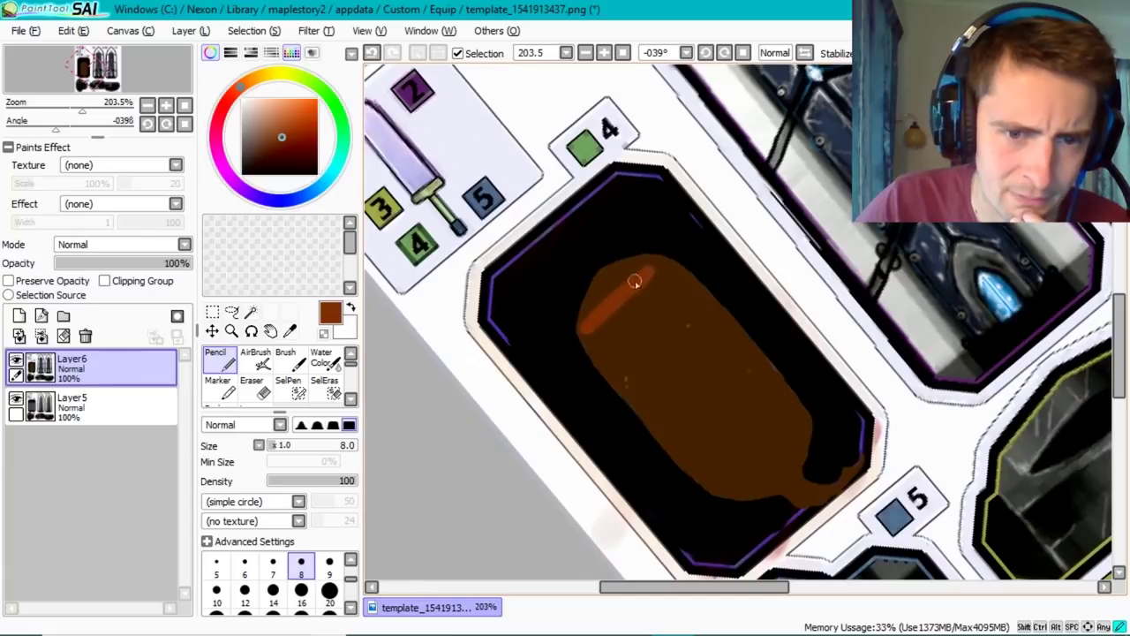
key(bracketleft)
key(bracketleft)
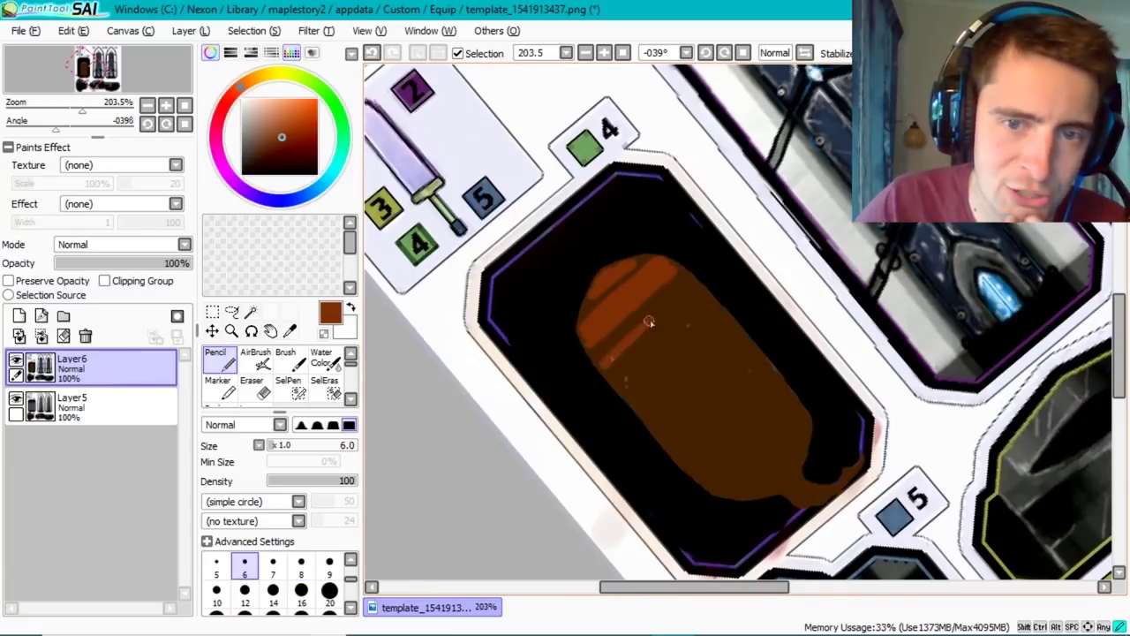
drag(649, 322, 700, 304)
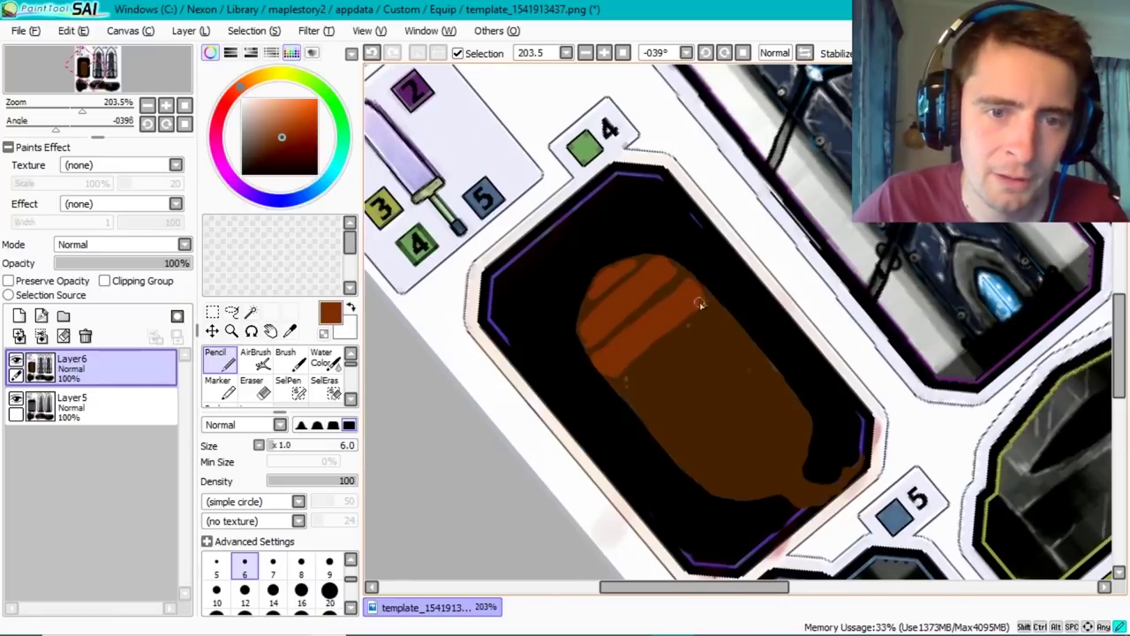
drag(619, 388, 717, 314)
drag(682, 357, 634, 403)
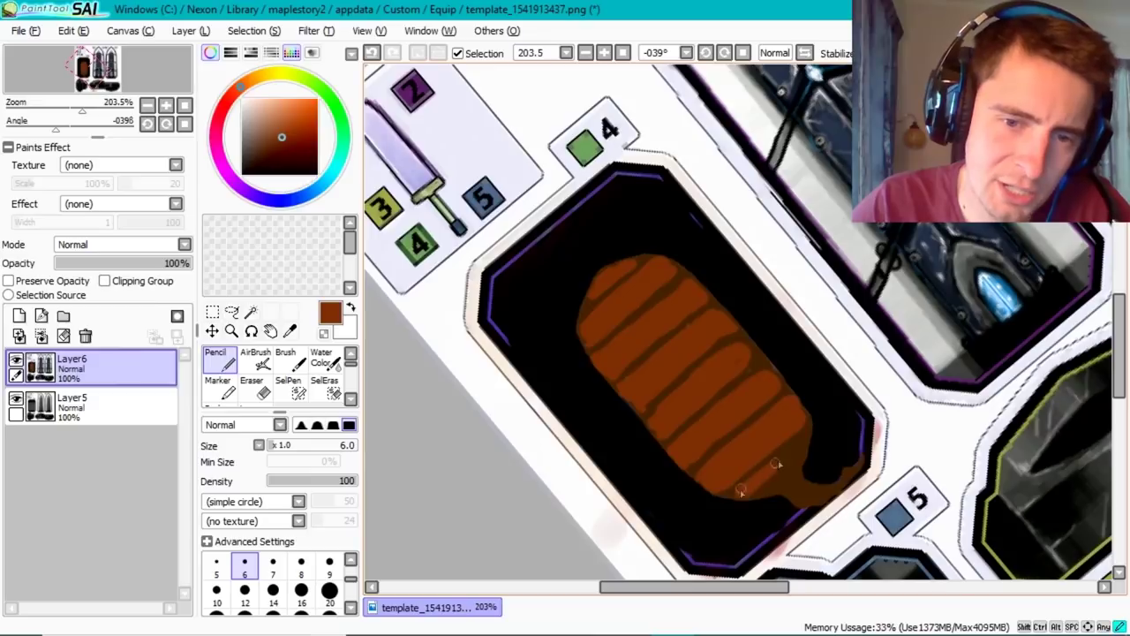
- Add soft orange highlights to the grip's upper and middle ridges
click(291, 128)
click(257, 80)
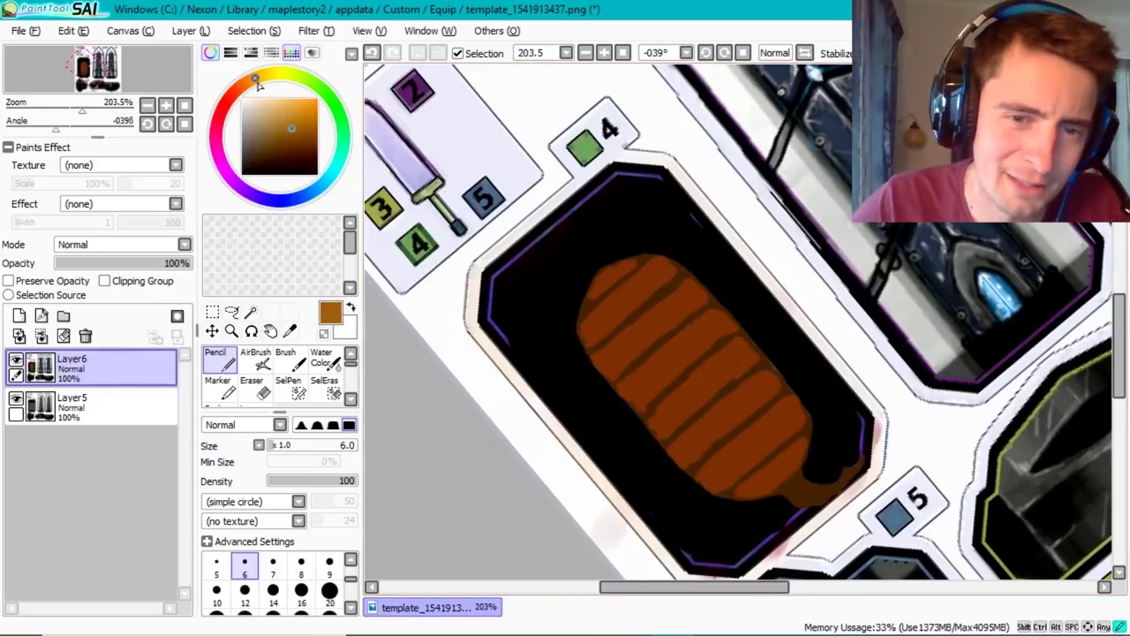
key(ctrl+z)
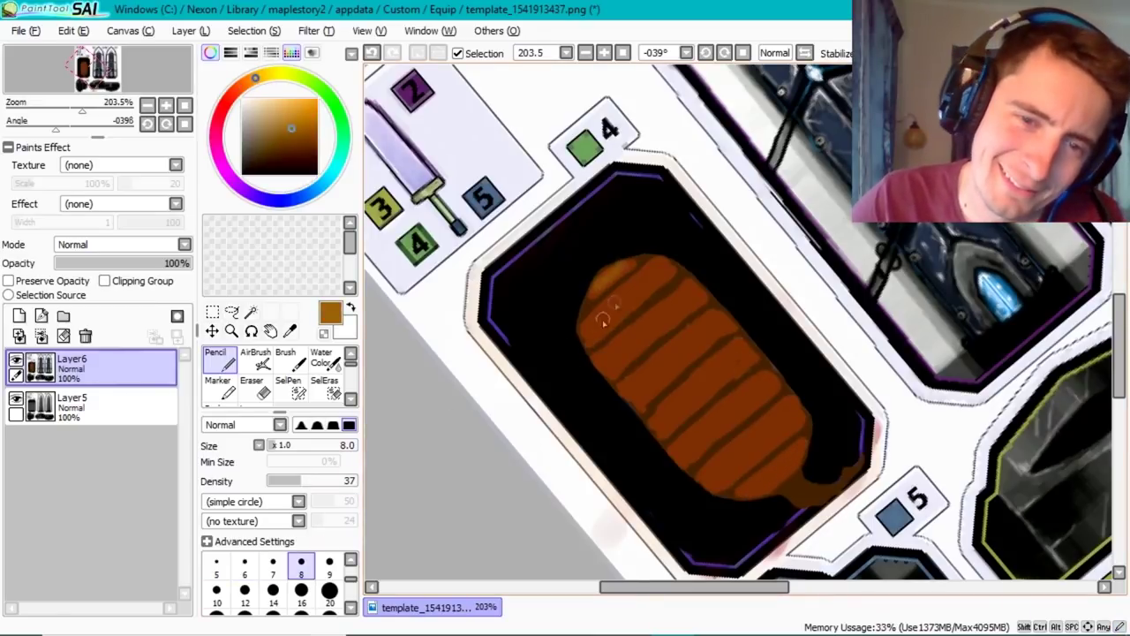
click(330, 565)
drag(601, 323, 654, 274)
drag(618, 344, 685, 310)
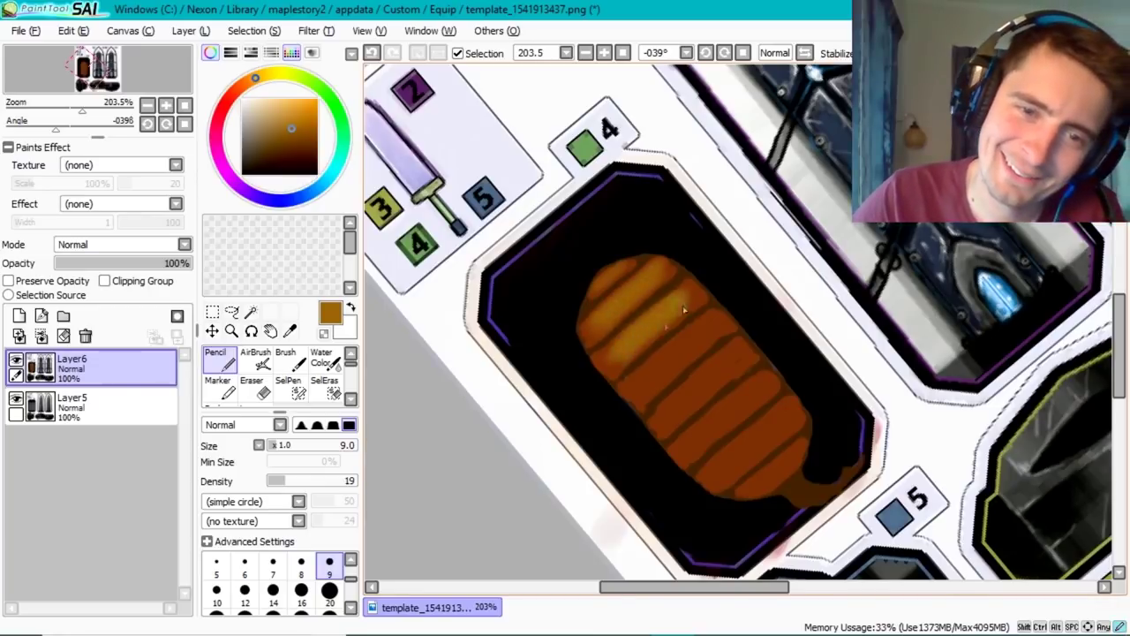
drag(645, 362, 712, 327)
drag(658, 415, 733, 362)
- Add orange highlight stripes to the lower grip and lighten the upper ridges
drag(684, 451, 761, 380)
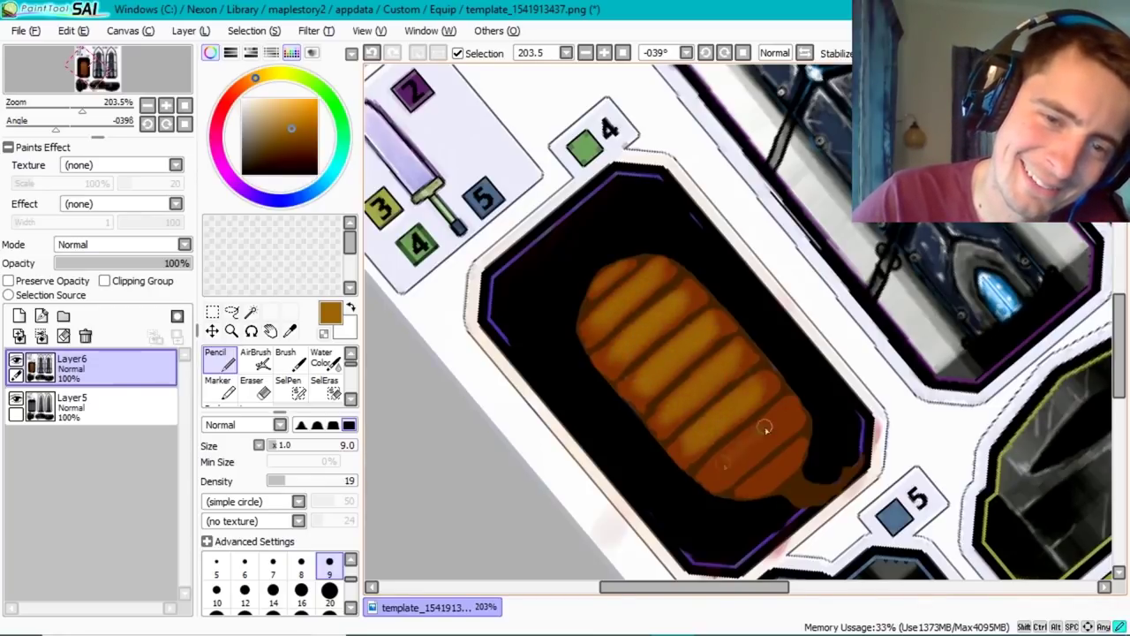
drag(711, 476, 786, 415)
drag(755, 490, 803, 450)
drag(585, 328, 641, 295)
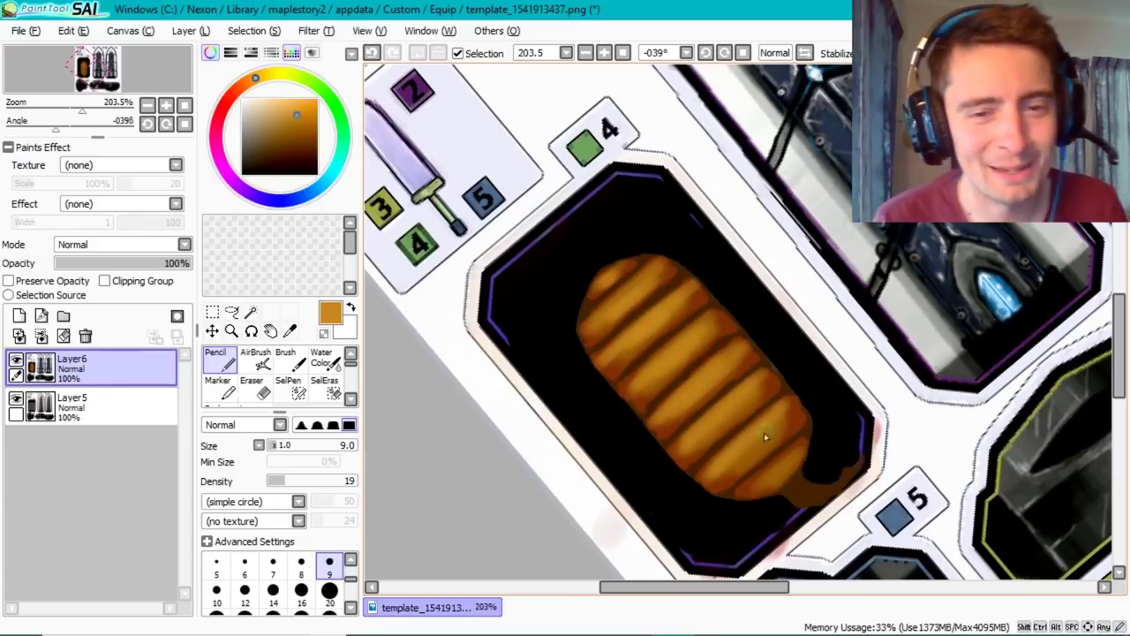
drag(782, 450, 738, 501)
key(bracketleft)
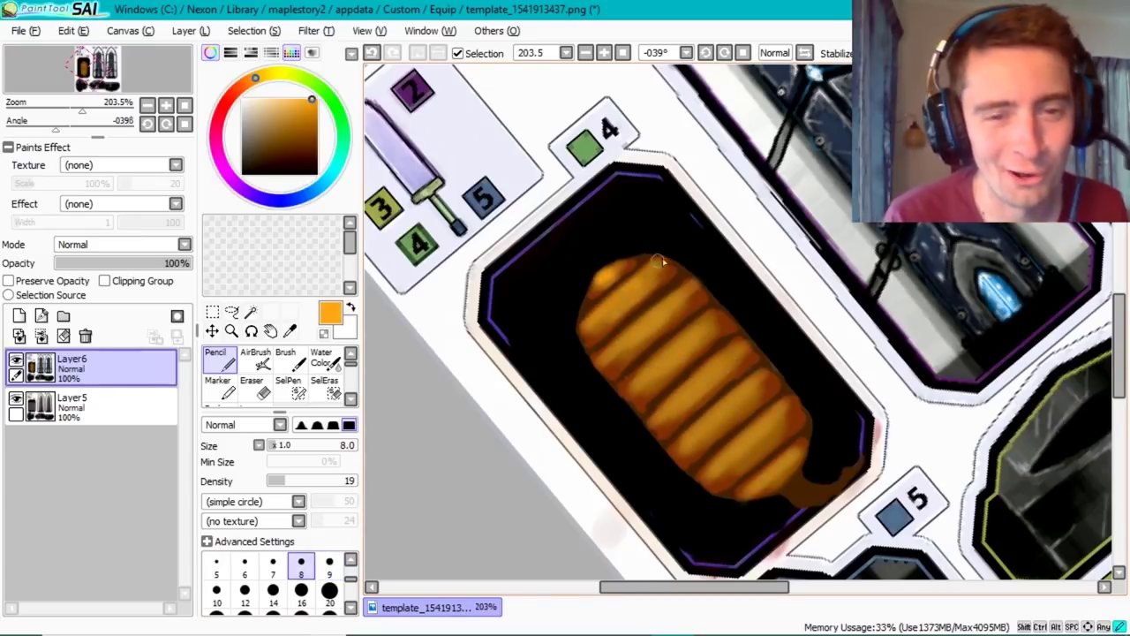
drag(607, 348, 672, 340)
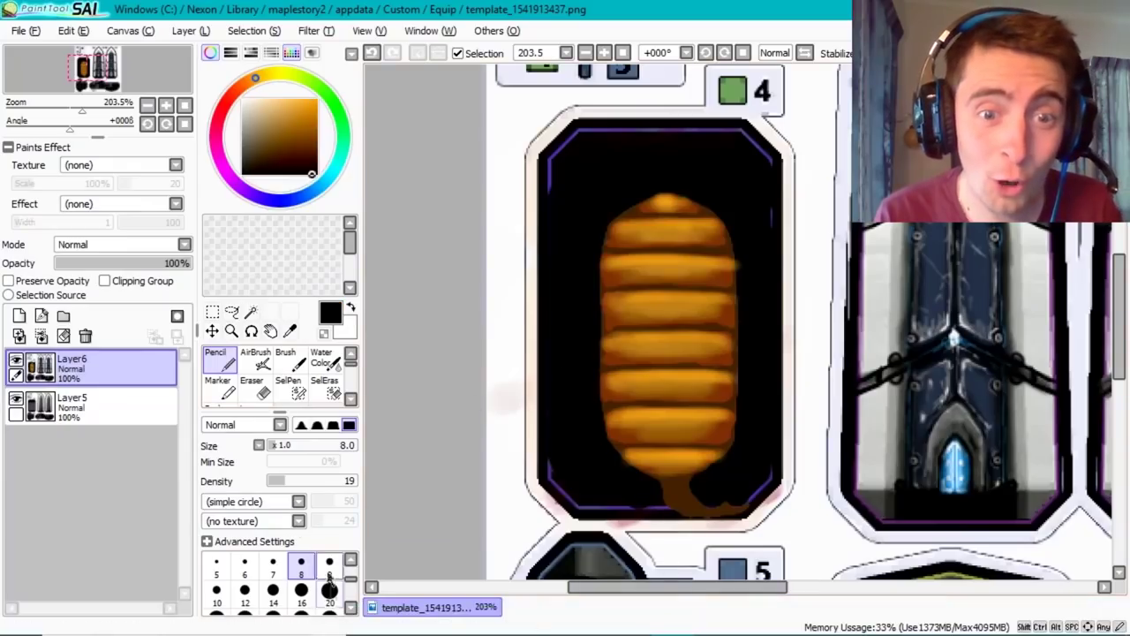
- Paint black over the grip's left and right edges at size 20, narrowing it
click(329, 589)
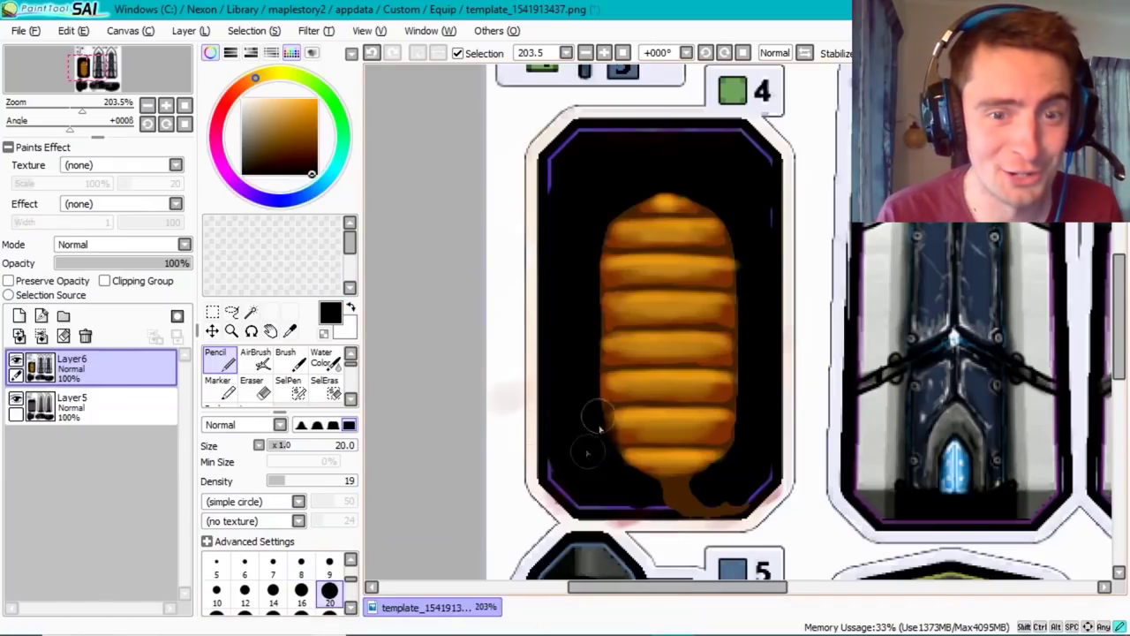
mouse_move(601, 464)
mouse_down()
mouse_move(588, 378)
mouse_move(603, 221)
mouse_up()
mouse_move(733, 212)
mouse_down()
mouse_move(734, 475)
mouse_move(632, 490)
mouse_move(733, 486)
mouse_up()
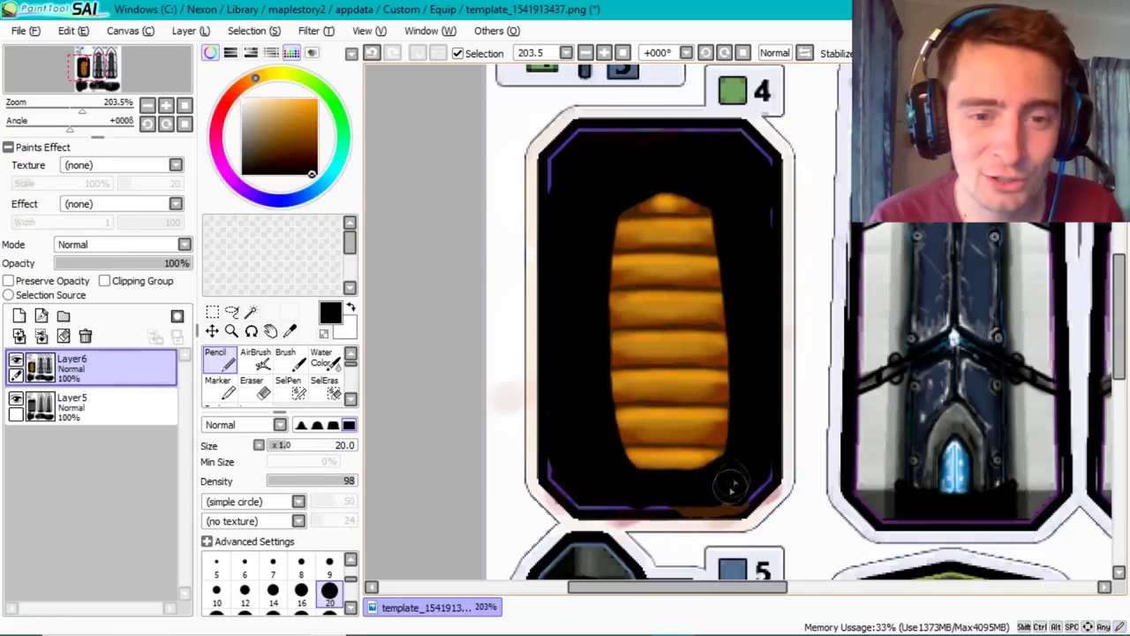
drag(746, 429, 725, 203)
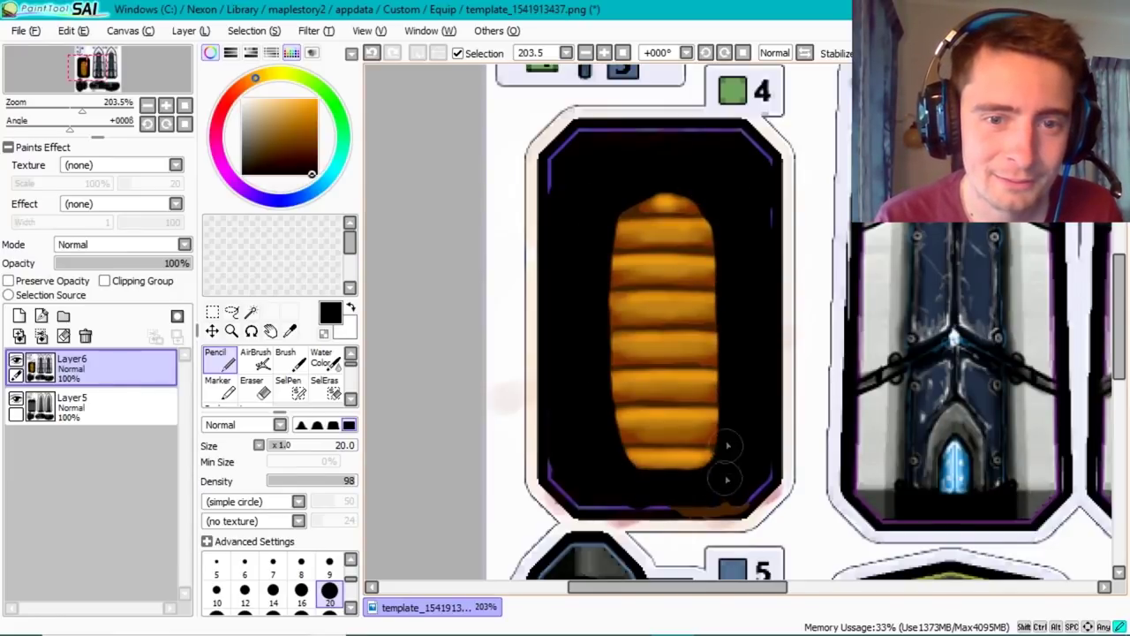
drag(727, 446, 733, 243)
drag(720, 477, 736, 309)
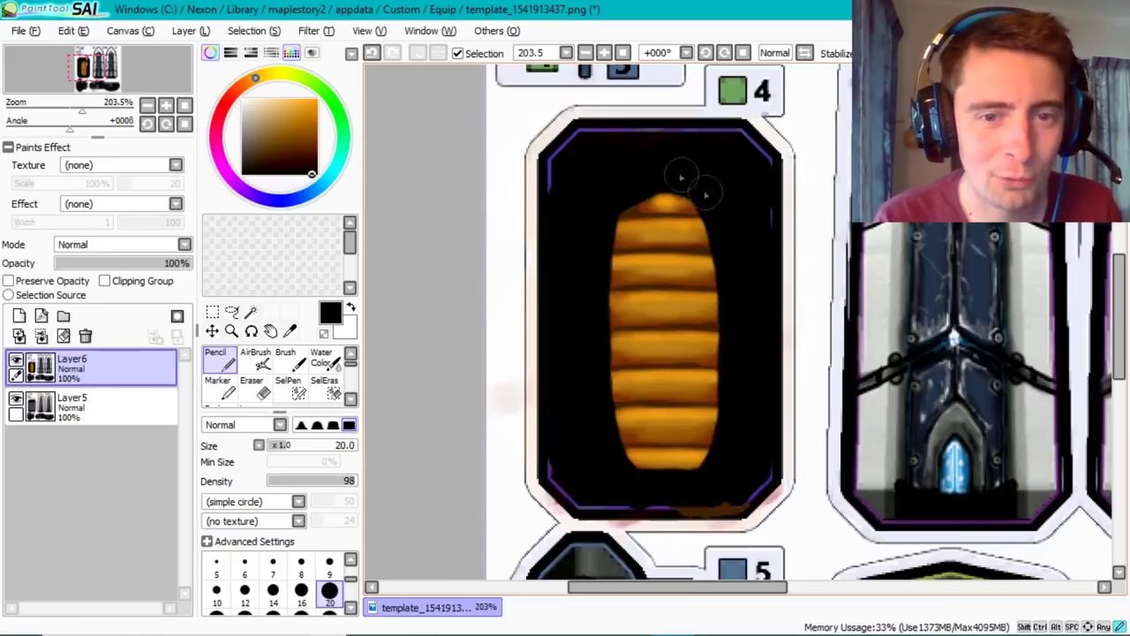
drag(600, 234, 616, 475)
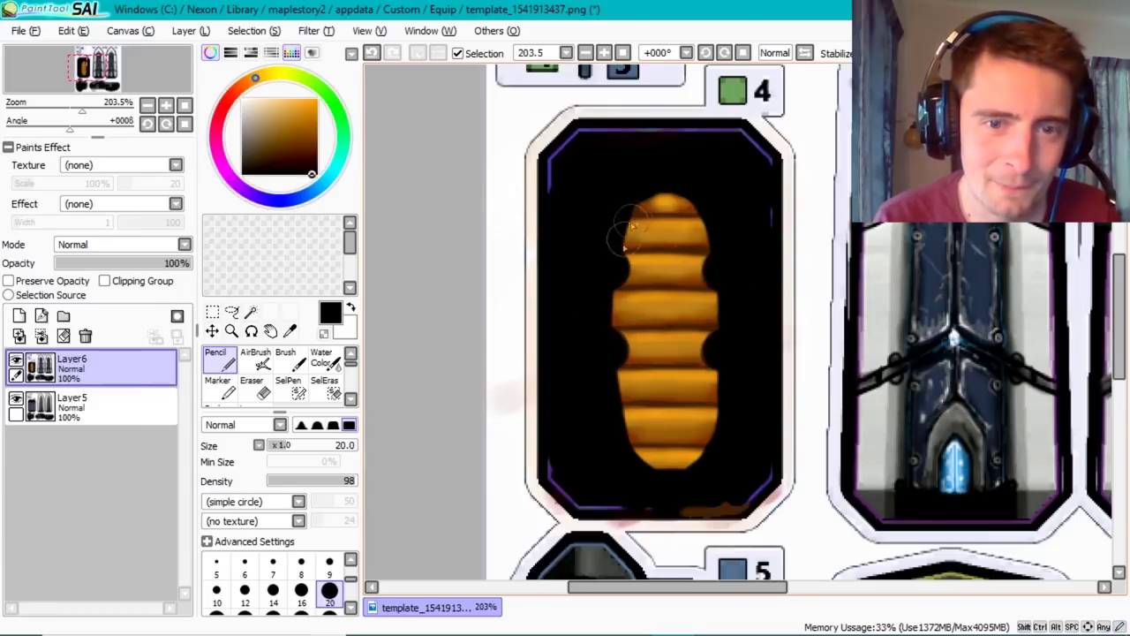
- Save the texture and check the updated grip in MapleStory 2's workshop preview
click(25, 30)
click(35, 132)
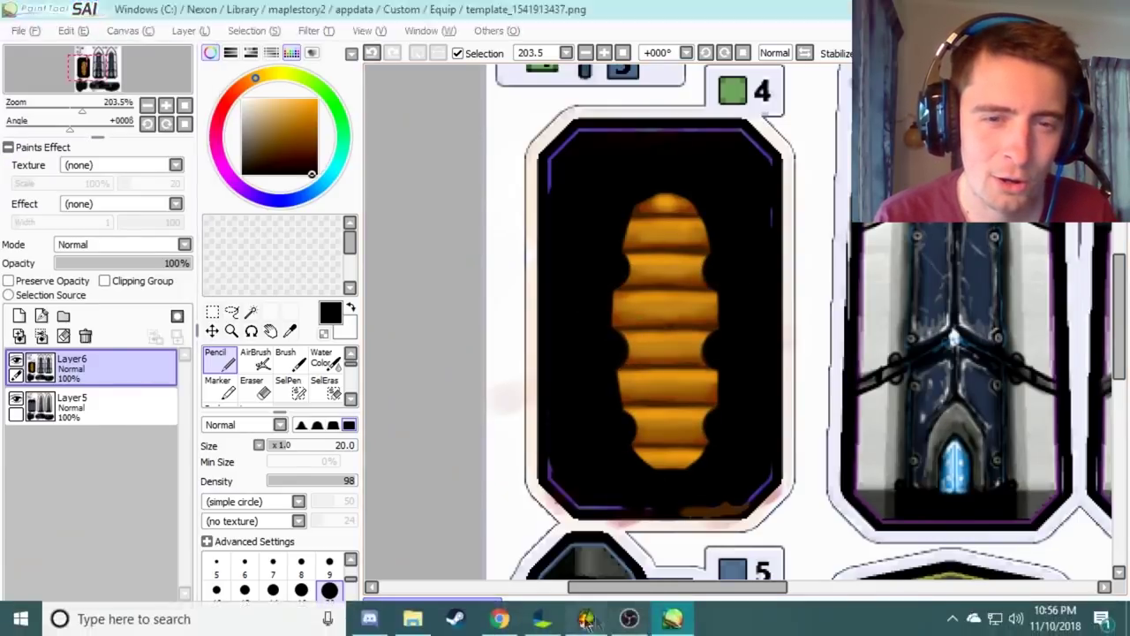
key(super)
key(alt+Tab)
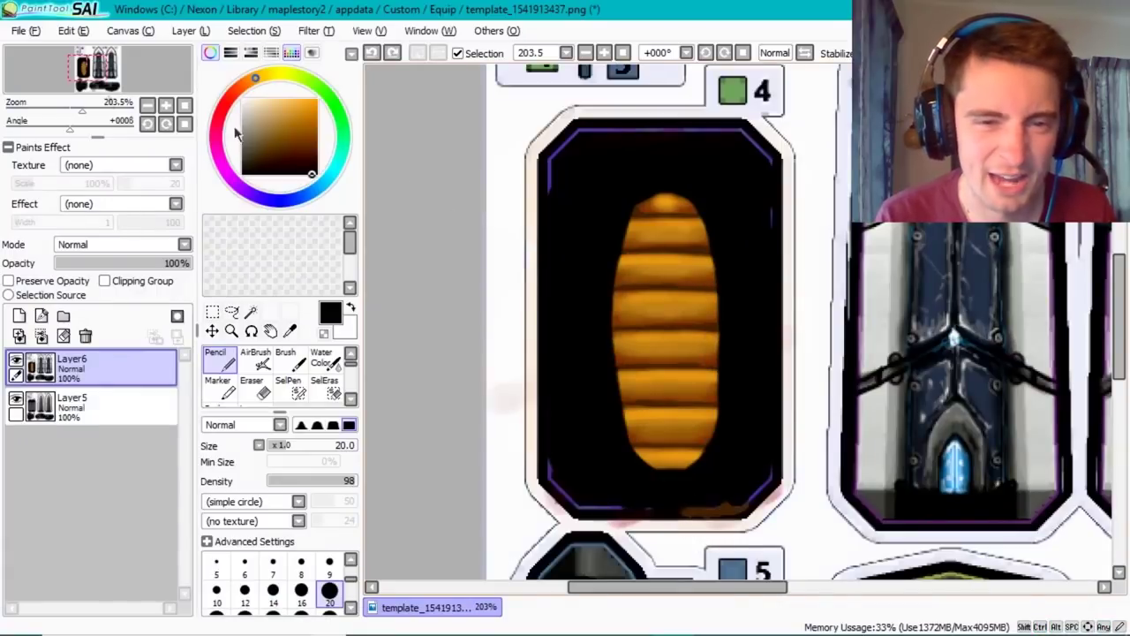
key(alt+Tab)
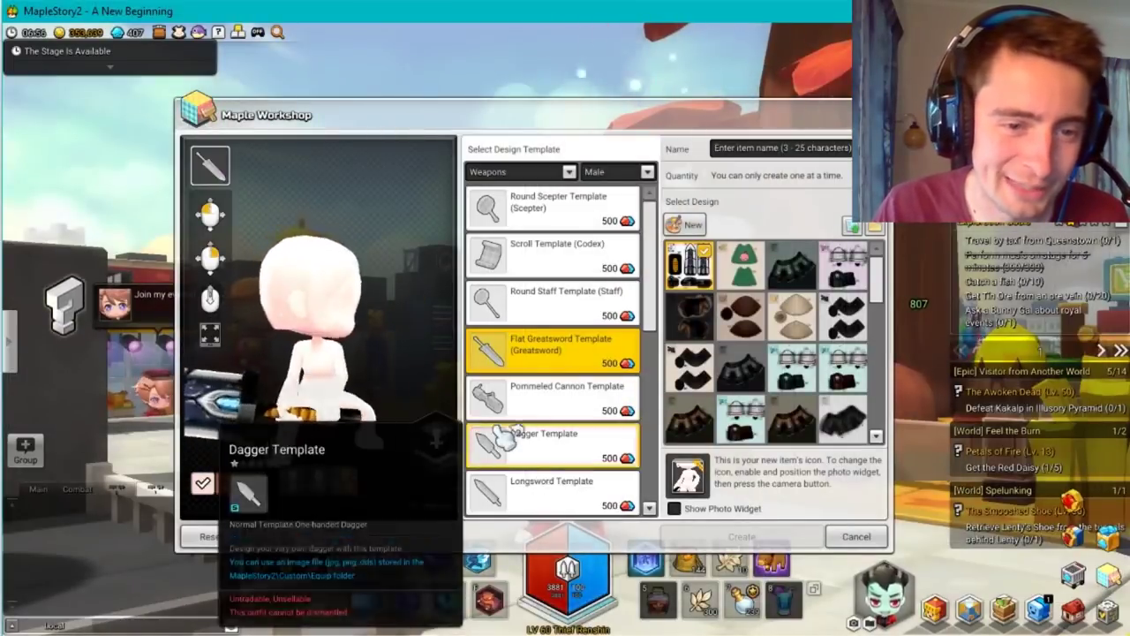
- Set the preview character to a crouching pose, then lower the pencil's density and size in SAI
click(344, 479)
key(super)
key(alt+Tab)
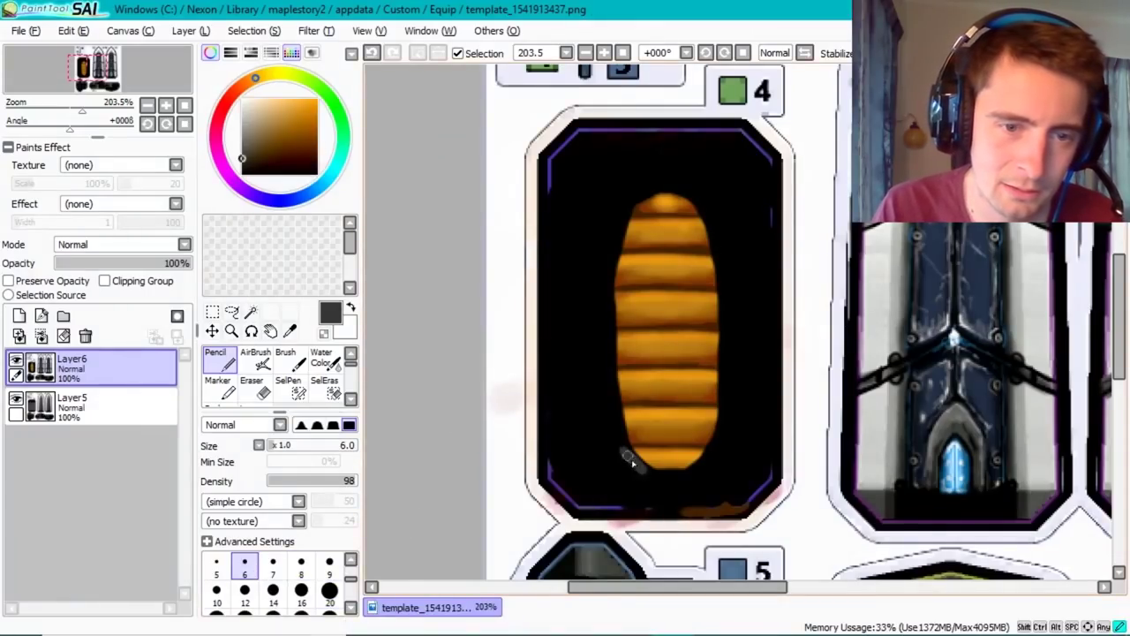
click(305, 481)
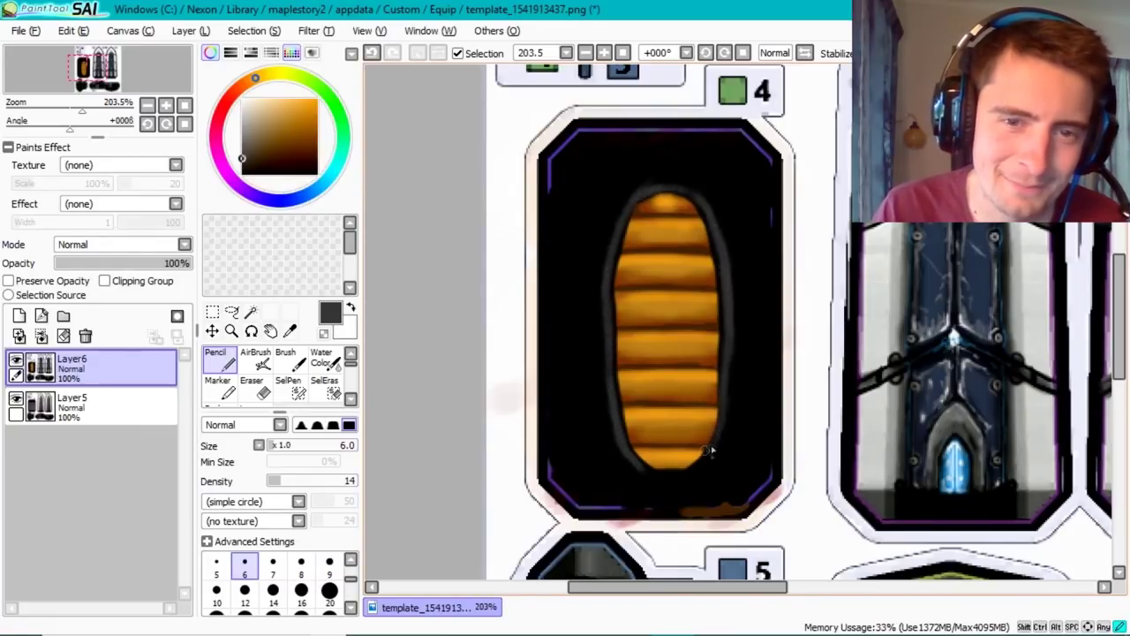
key(bracketleft)
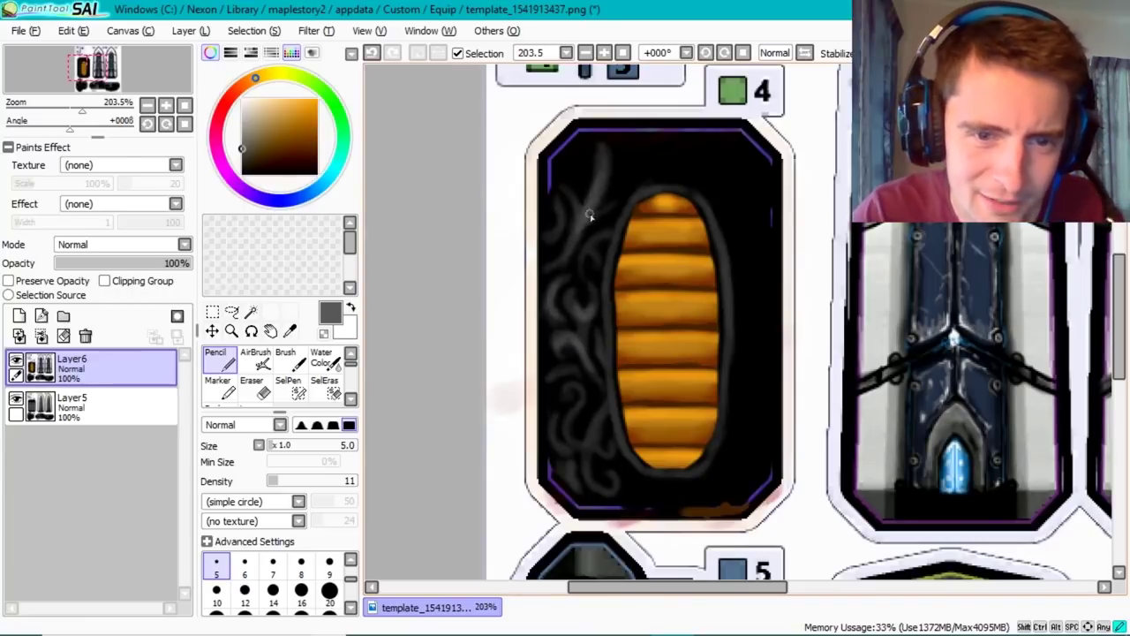
- Paint grey swirling branch strokes up the panel's left side to its top corner
drag(589, 216, 558, 232)
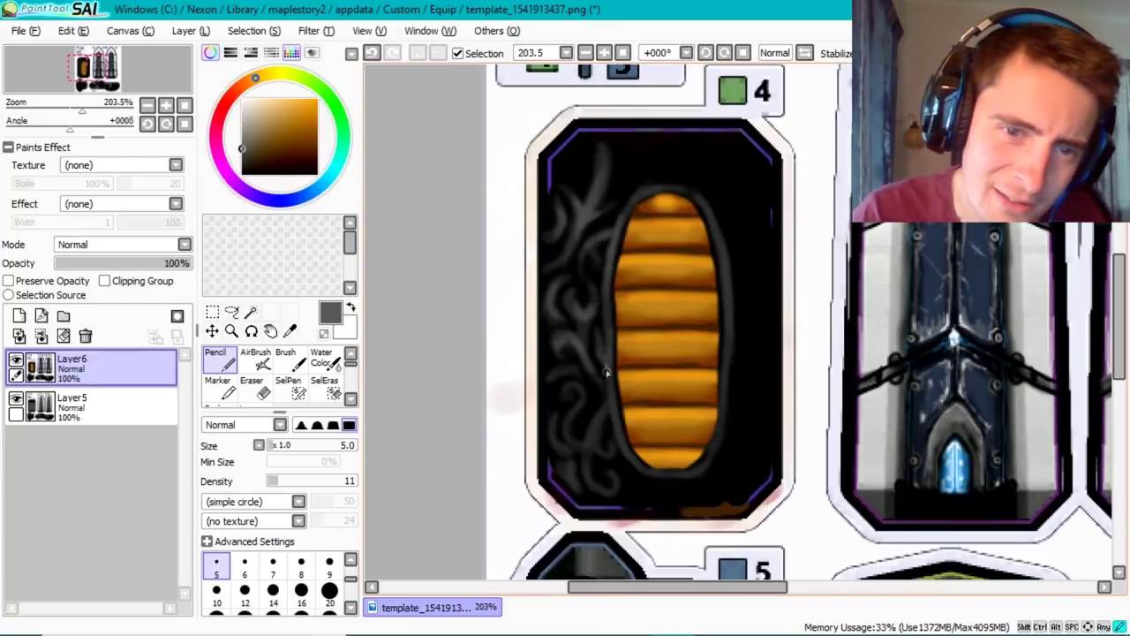
drag(605, 373, 599, 404)
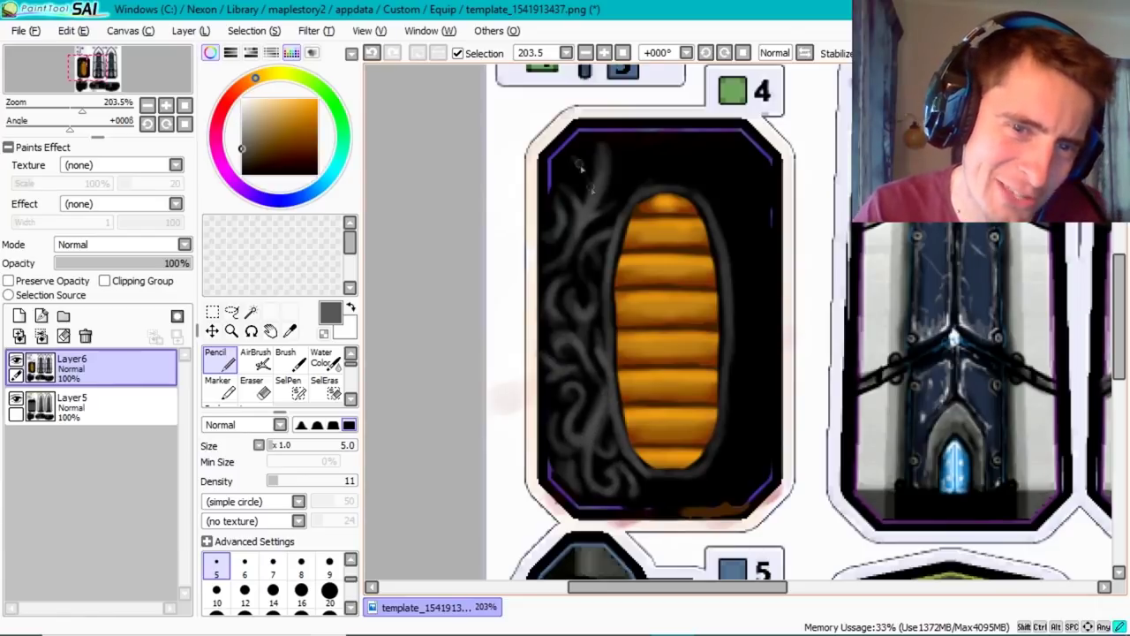
mouse_move(647, 166)
mouse_down()
mouse_move(618, 197)
mouse_move(652, 150)
mouse_up()
drag(610, 183, 647, 139)
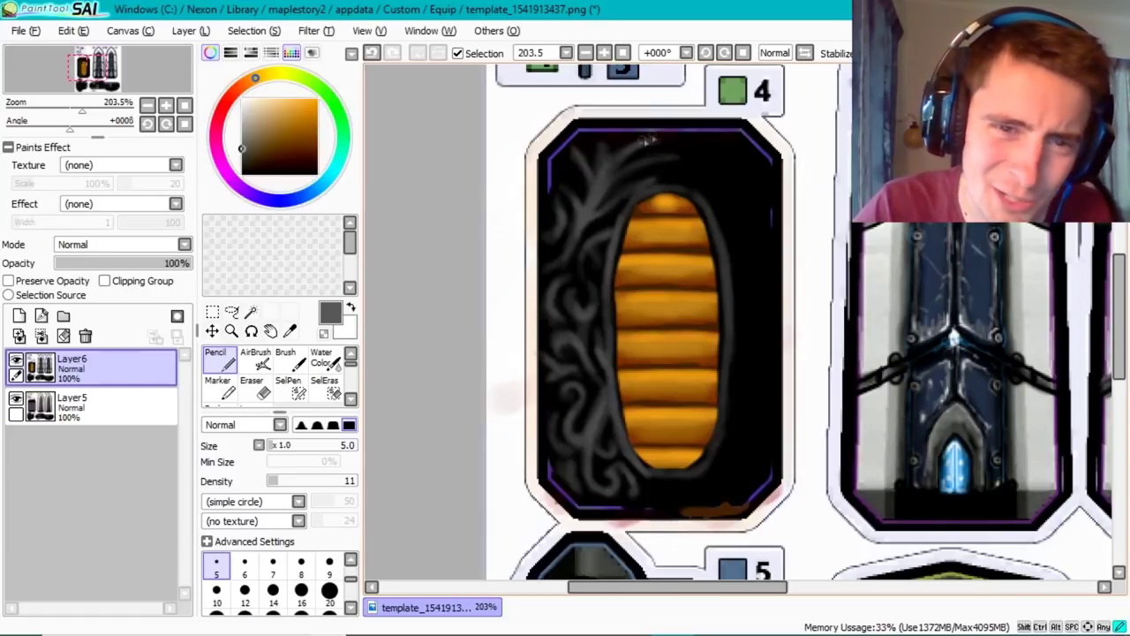
key(m)
- Copy the left-half branch ornament and flip it horizontally onto the right side
drag(525, 106, 664, 511)
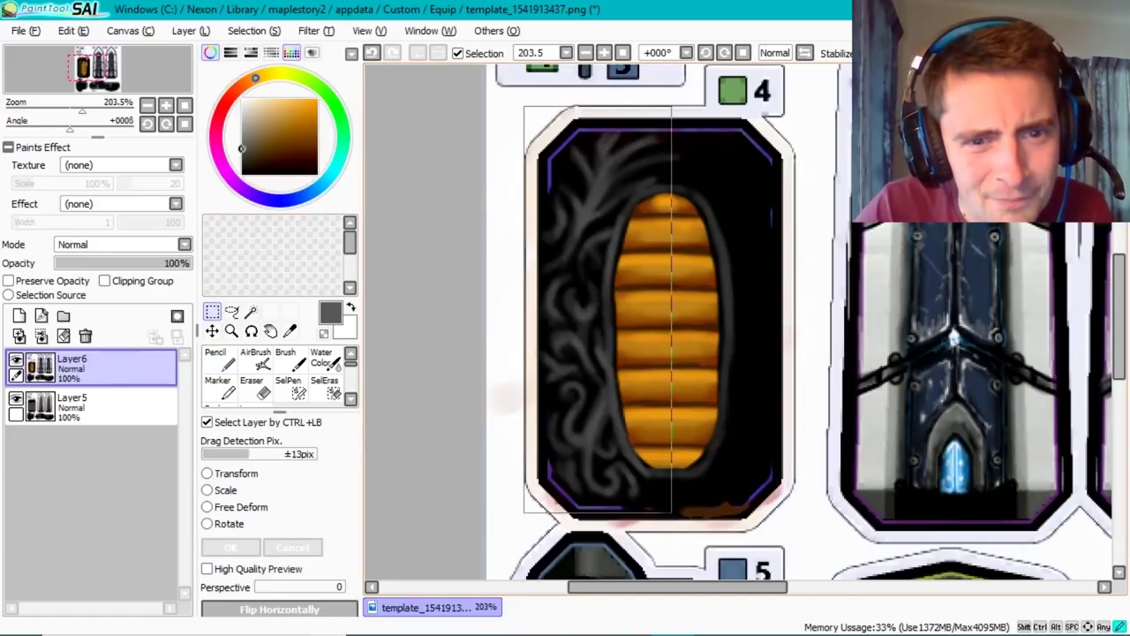
click(71, 30)
key(ctrl+v)
key(ctrl+t)
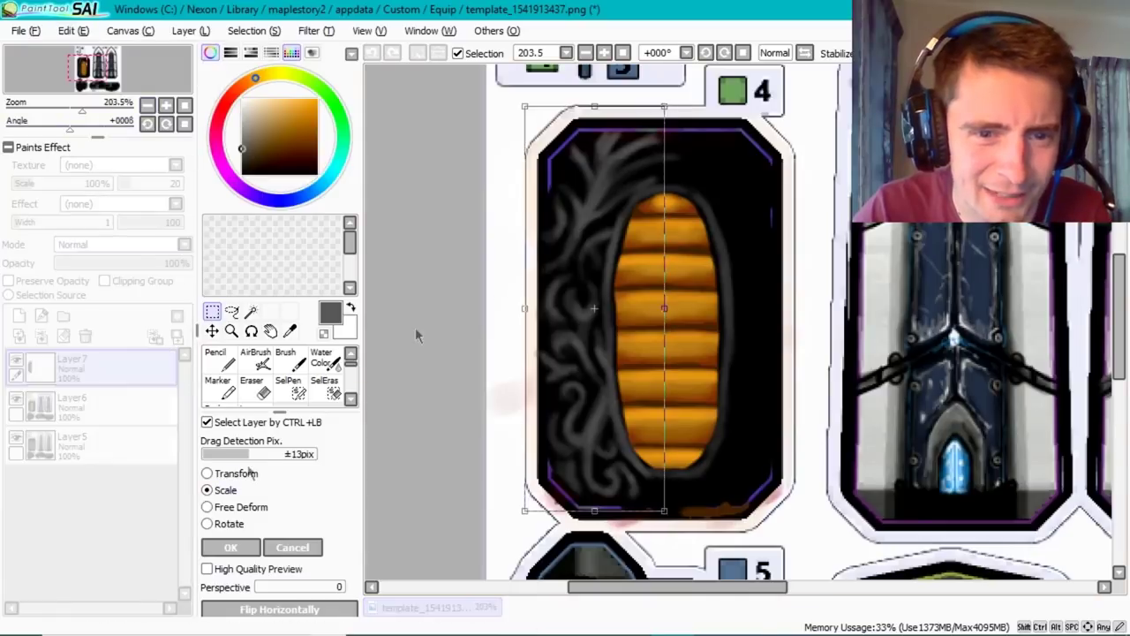
drag(524, 310, 792, 328)
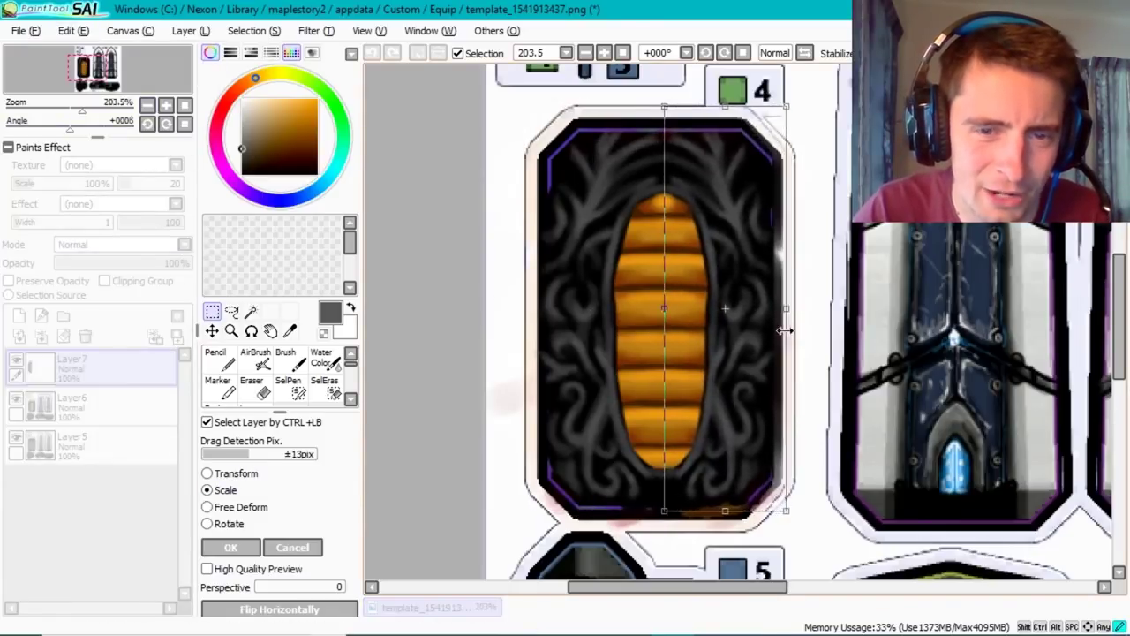
click(231, 546)
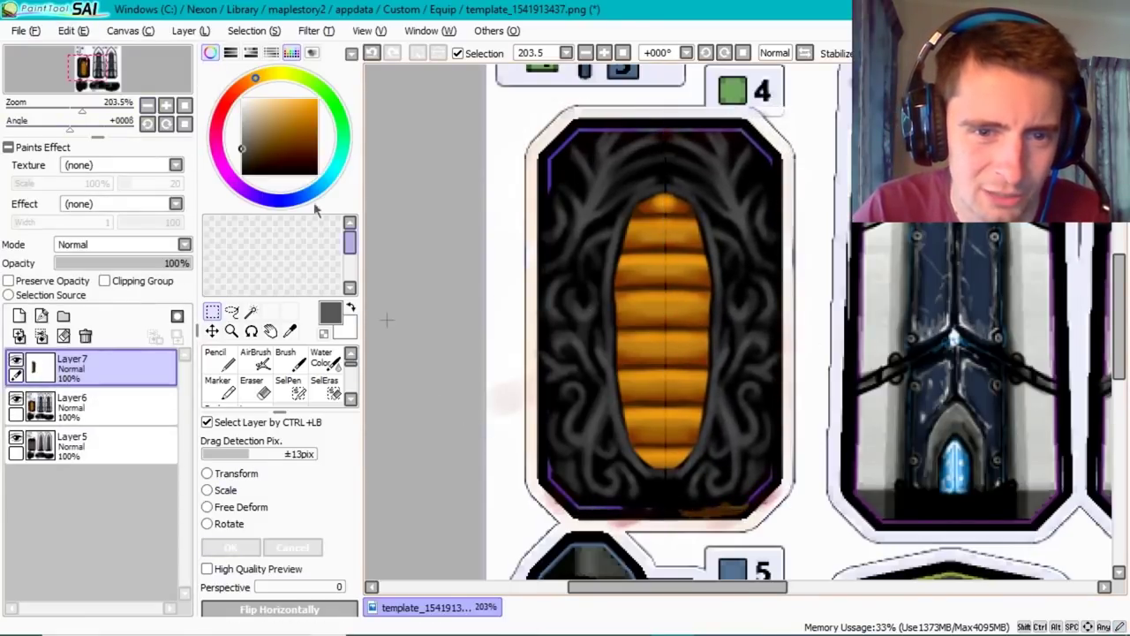
- Outline the oval in black, deepen its dark bands, and save the template
key(n)
drag(621, 333, 649, 202)
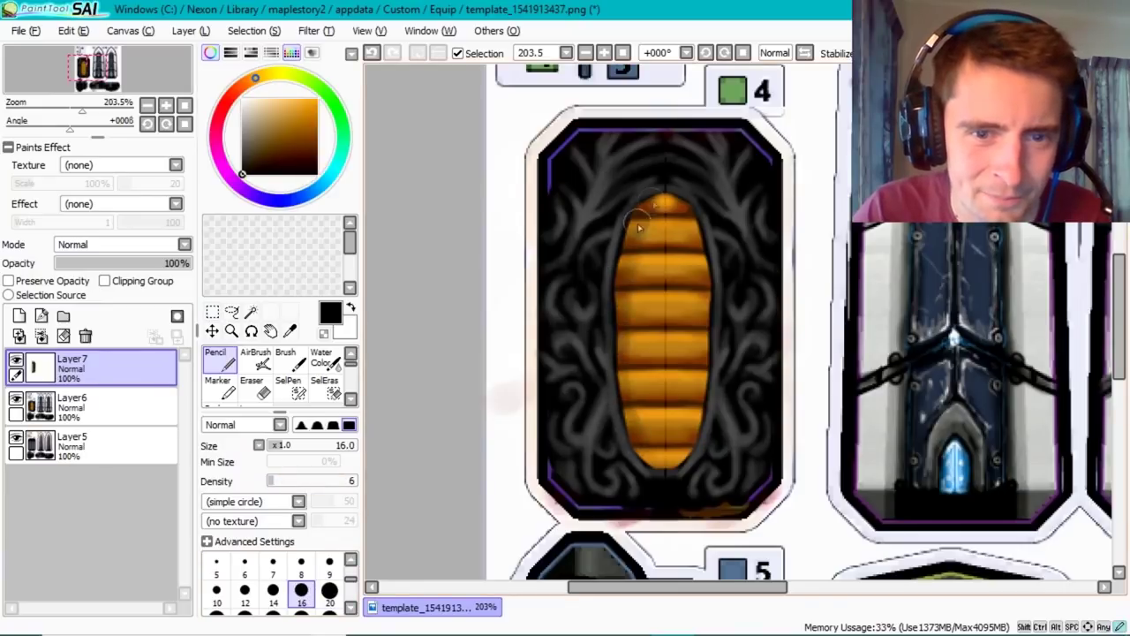
mouse_move(627, 265)
mouse_down()
mouse_move(671, 477)
mouse_move(711, 336)
mouse_move(643, 212)
mouse_move(702, 255)
mouse_up()
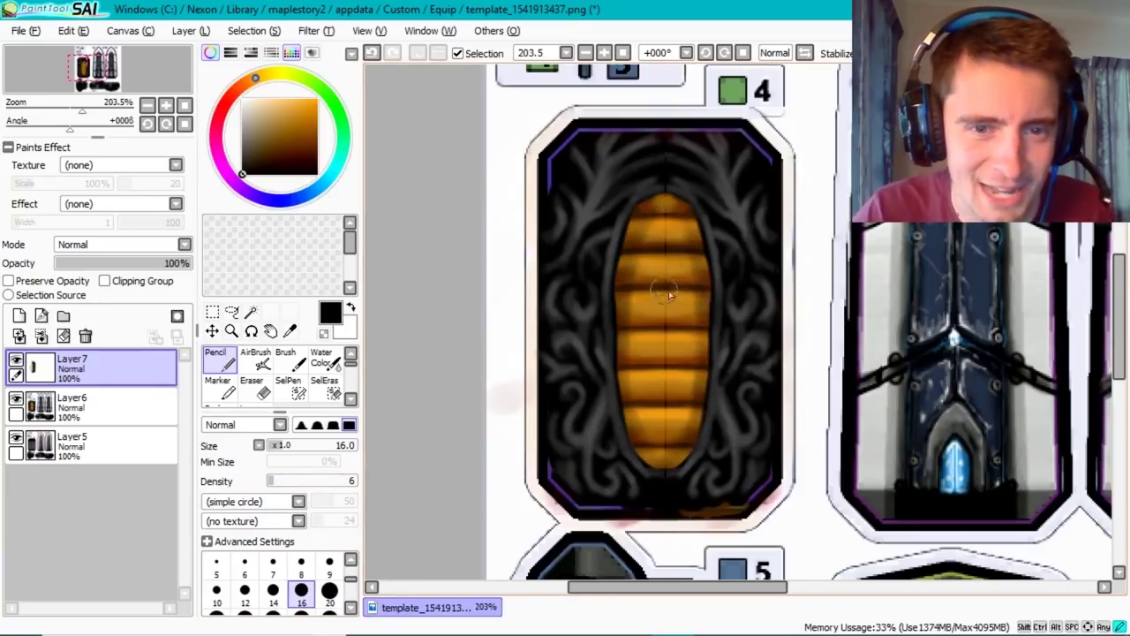
drag(623, 292, 707, 336)
drag(623, 371, 715, 416)
drag(632, 446, 689, 459)
key(bracketleft)
key(bracketleft)
key(bracketleft)
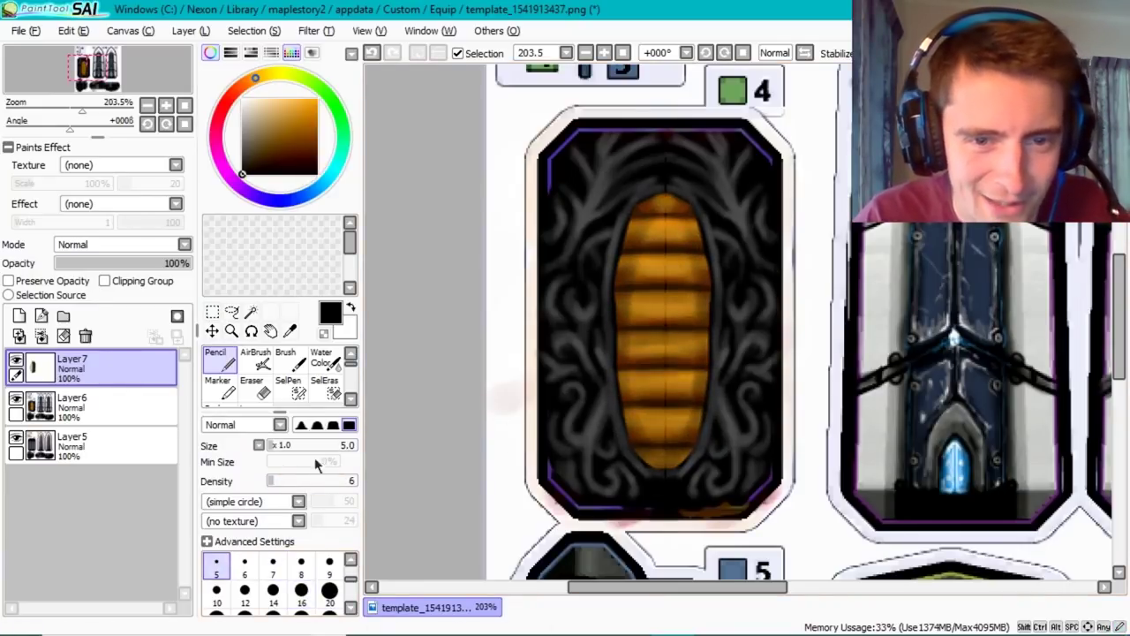
click(328, 565)
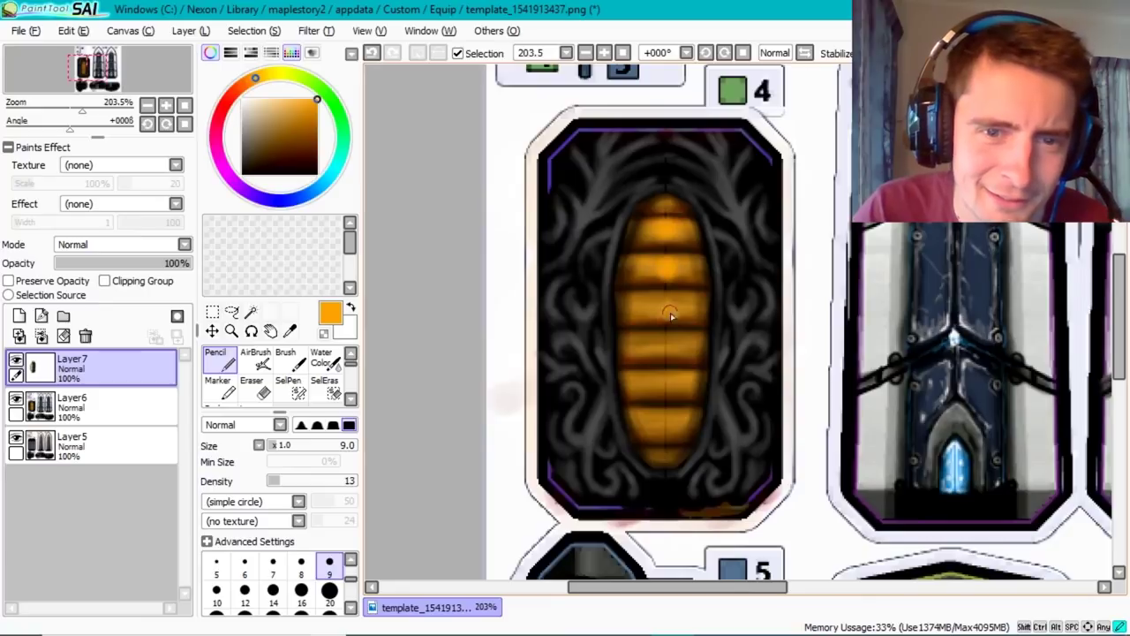
click(25, 30)
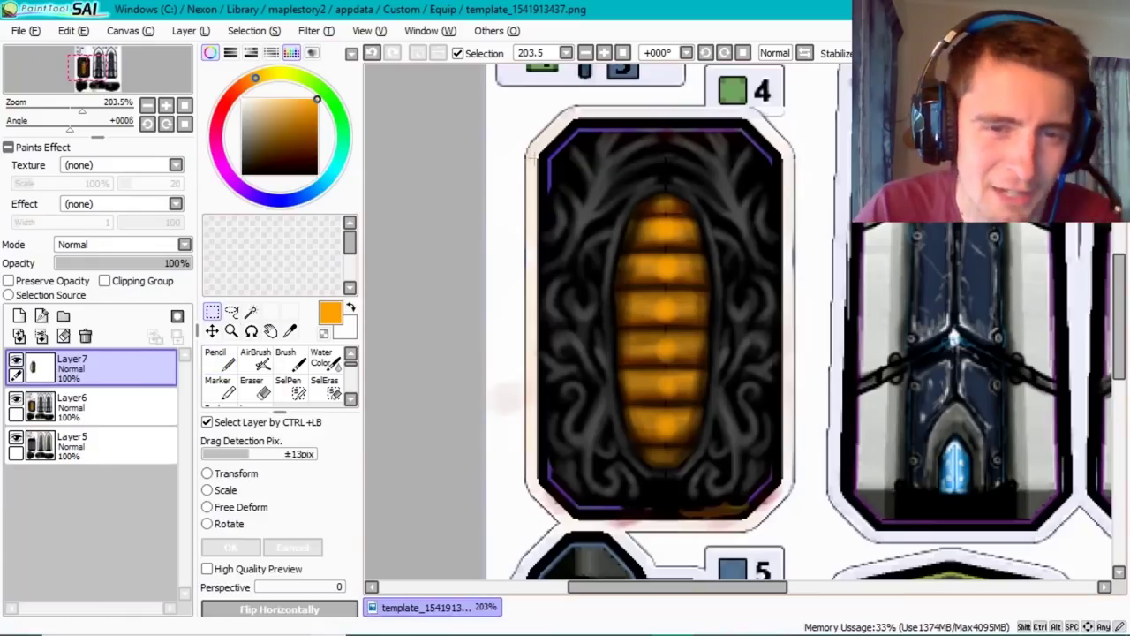
- Shift the selected grip panel's hue to about -22, turning the ridged oval red
drag(502, 124, 804, 521)
click(309, 30)
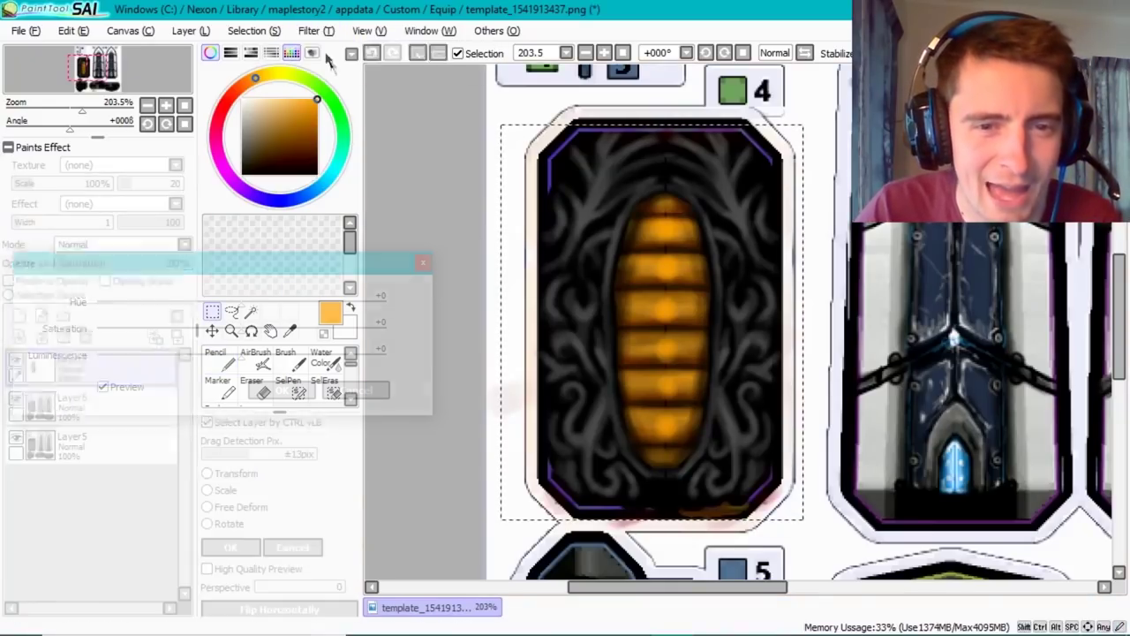
click(327, 56)
mouse_move(240, 298)
mouse_down()
mouse_move(344, 313)
mouse_move(202, 307)
mouse_up()
click(356, 388)
click(309, 30)
click(327, 55)
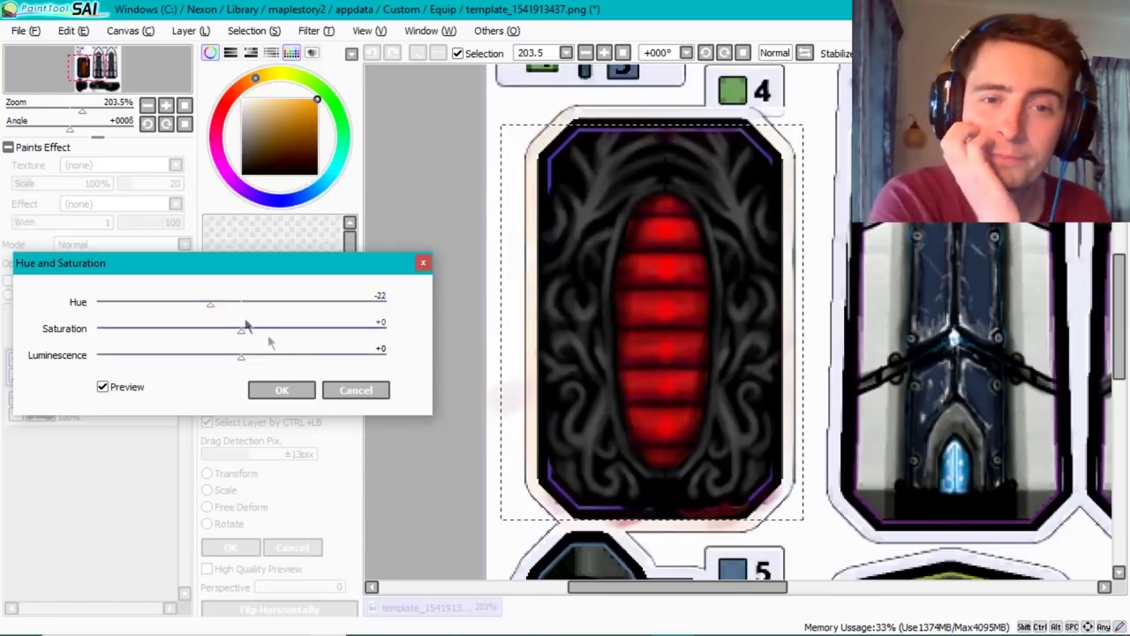
click(282, 389)
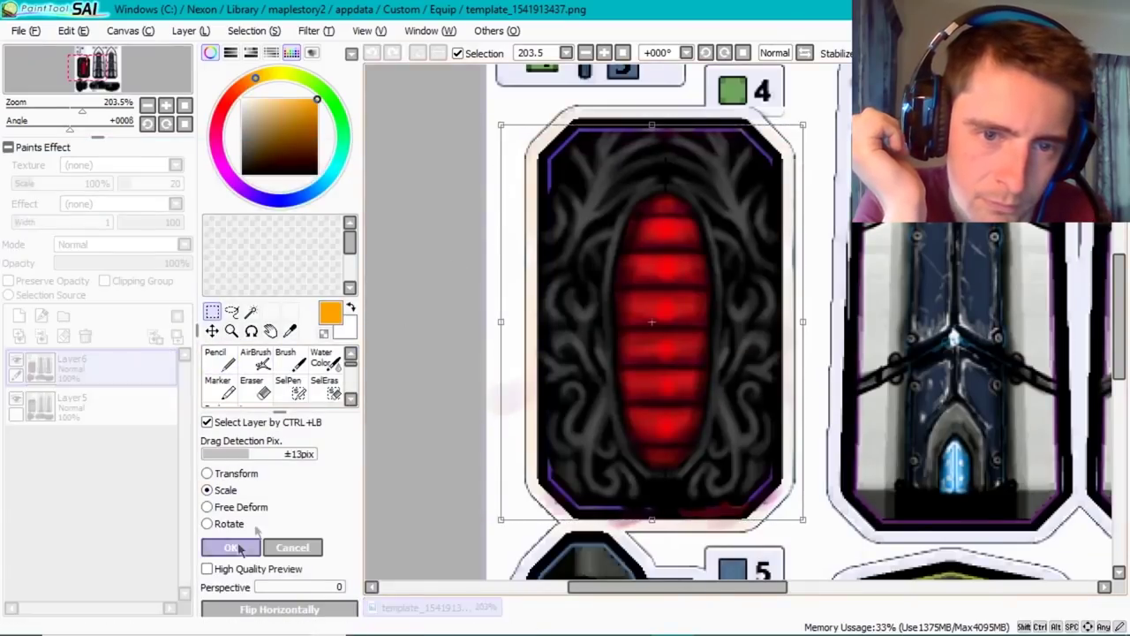
click(232, 548)
- Stretch the red stripes across the full width of the panel
key(ctrl+t)
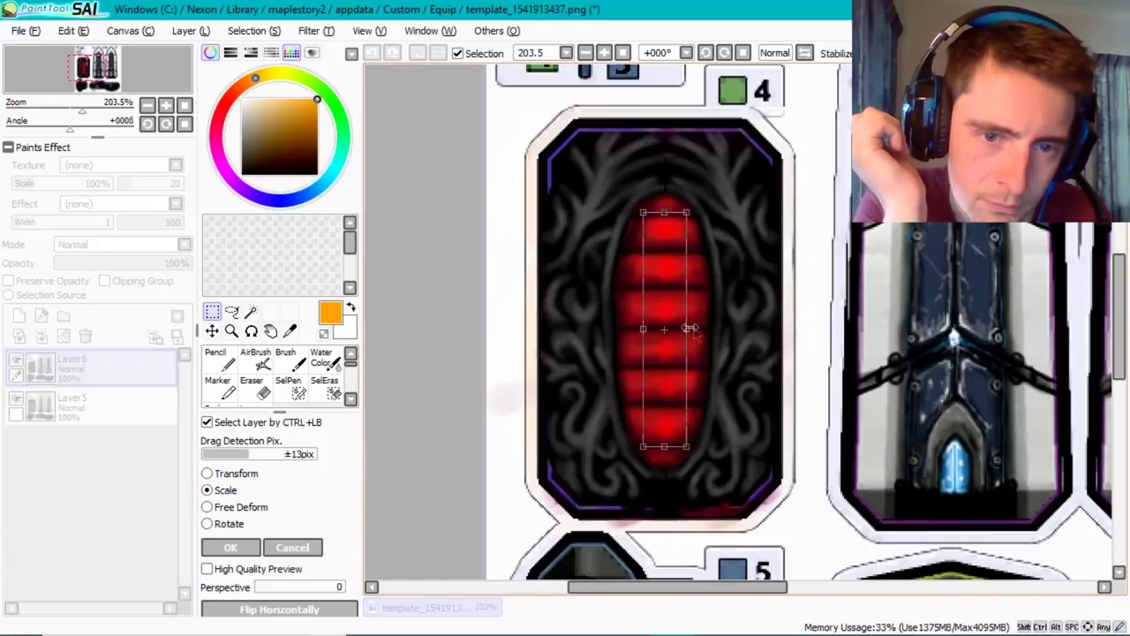
drag(678, 328, 782, 329)
drag(643, 328, 527, 364)
key(Return)
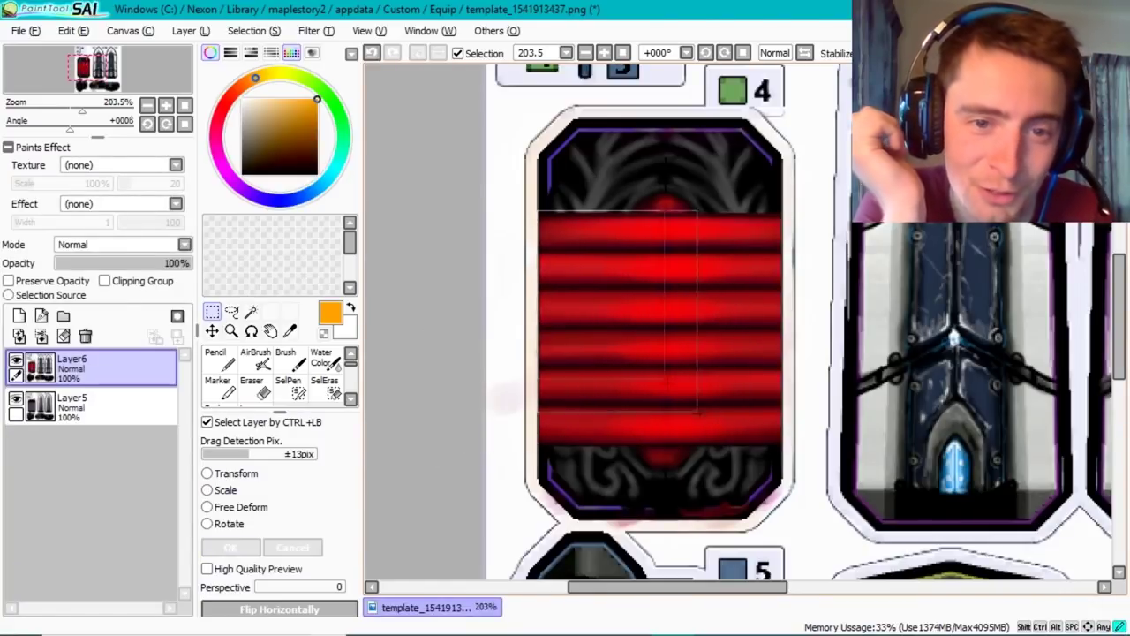
- Paste copies of the red stripes onto new layers at the panel's bottom and top
click(71, 30)
click(88, 124)
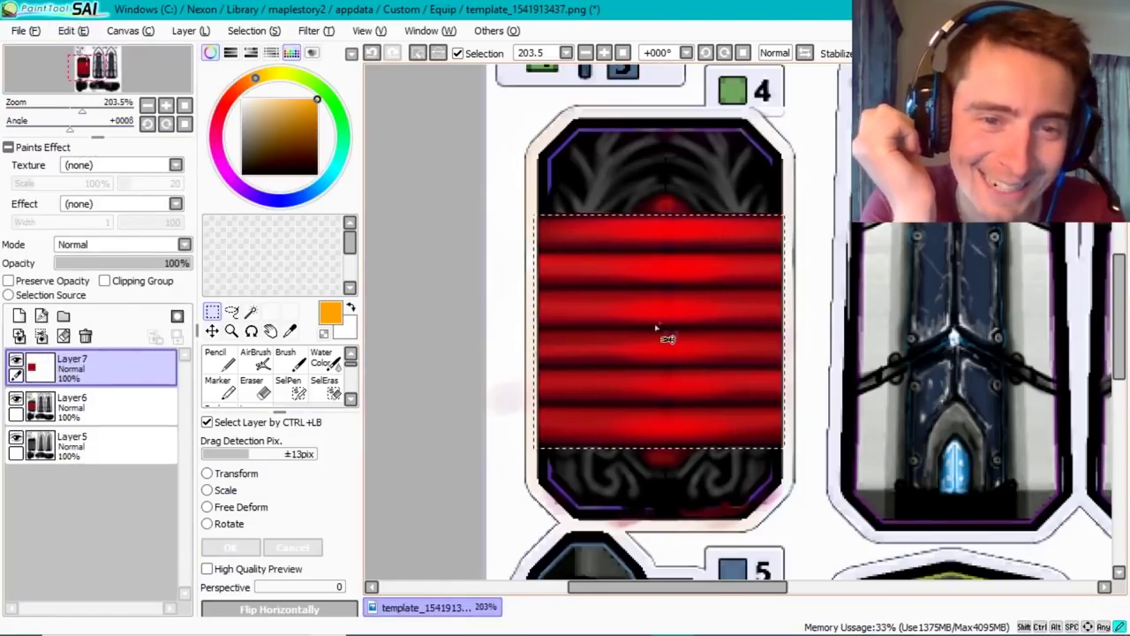
mouse_move(661, 327)
mouse_down()
mouse_move(669, 416)
mouse_move(659, 410)
mouse_up()
key(Return)
click(70, 30)
click(88, 124)
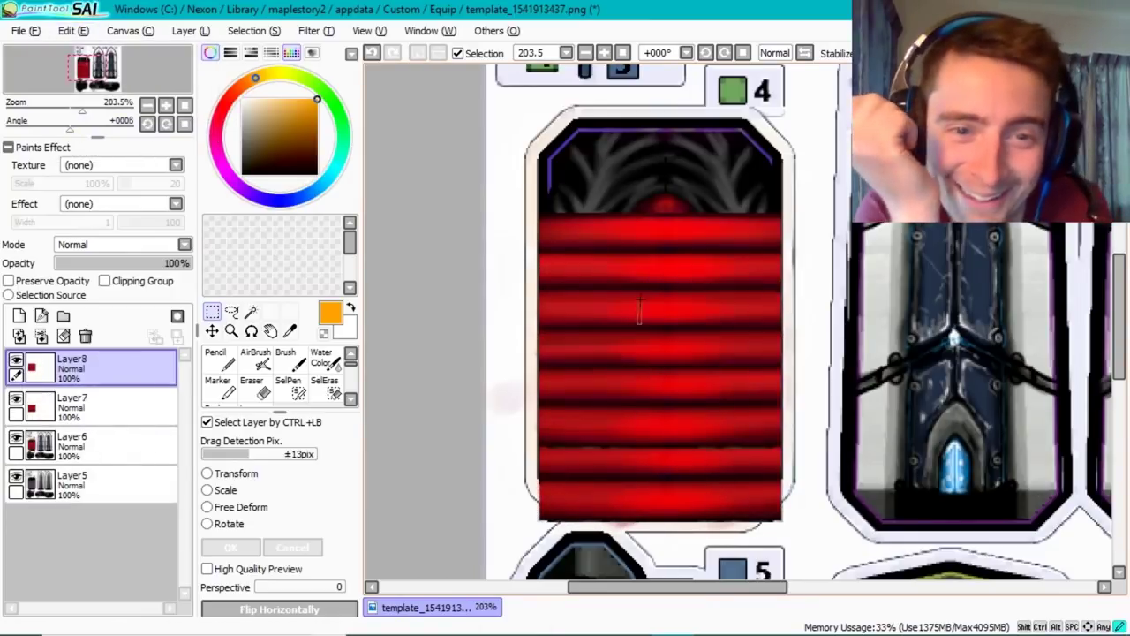
drag(731, 444, 732, 370)
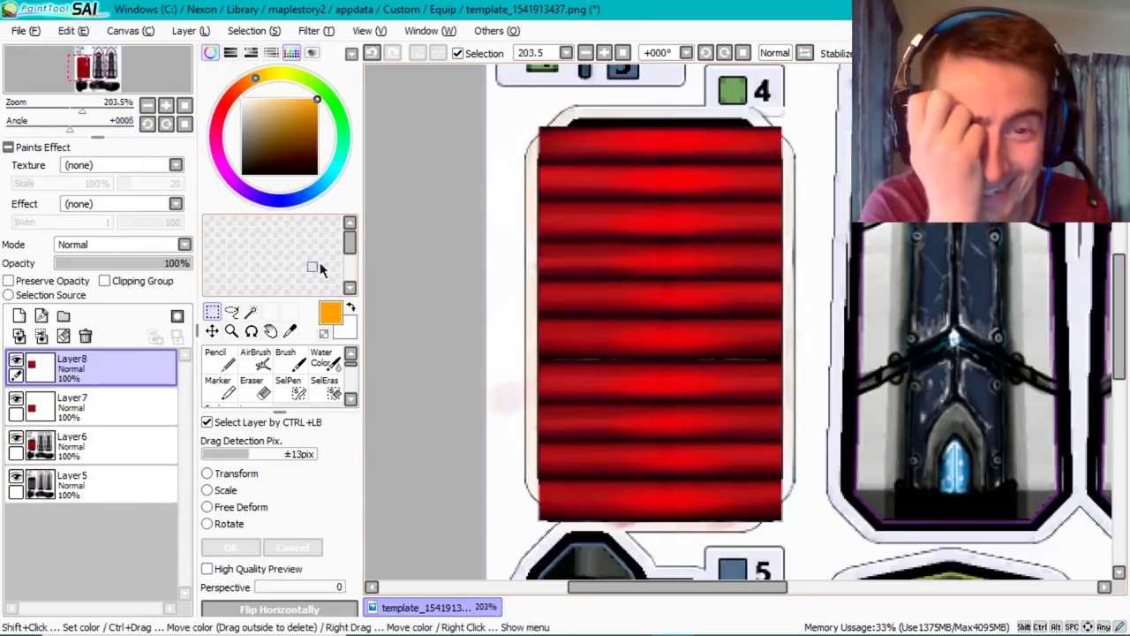
click(597, 318)
key(Return)
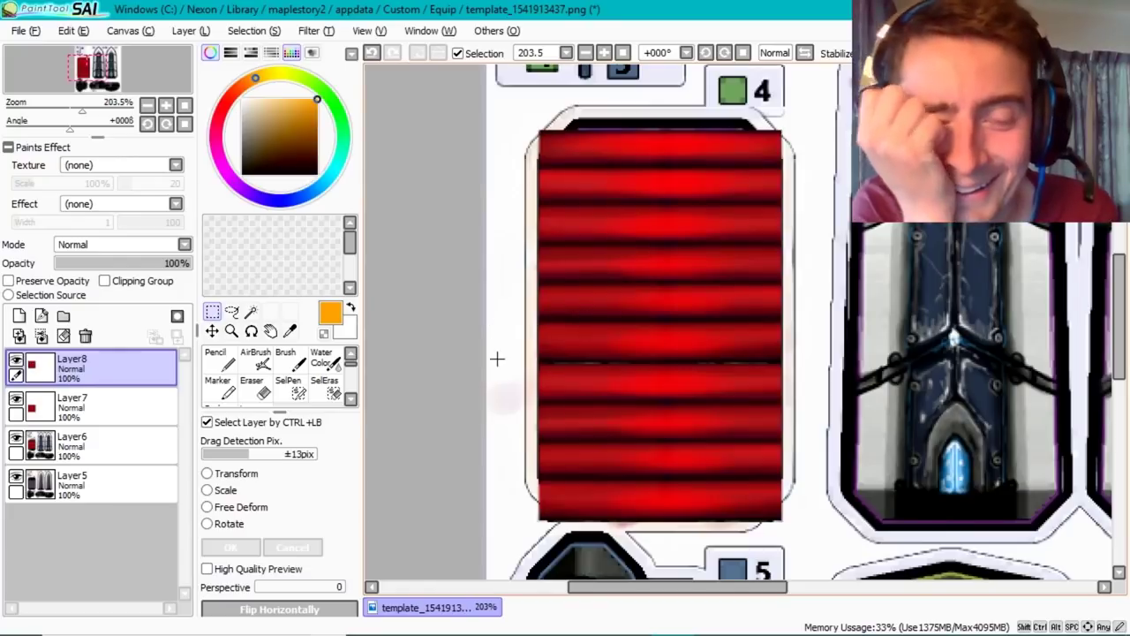
- Save the template and view the red-striped grip in Maple Workshop
click(18, 30)
click(26, 132)
click(587, 618)
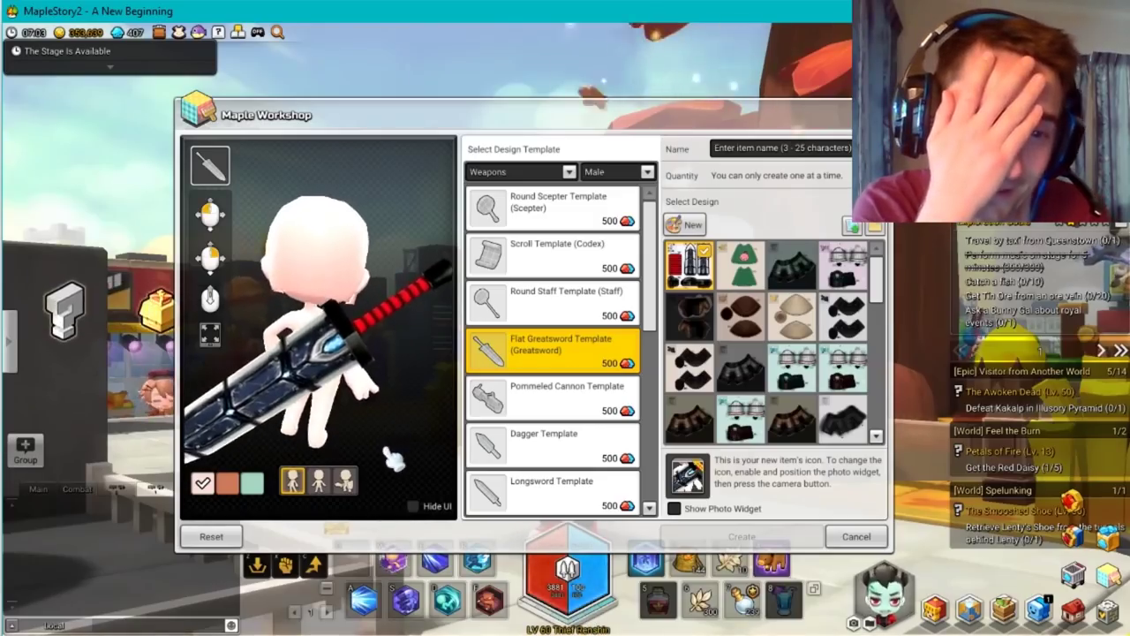
- Back in SAI, merge the stripe layers and select the whole grip panel
key(alt+Tab)
click(309, 30)
click(330, 67)
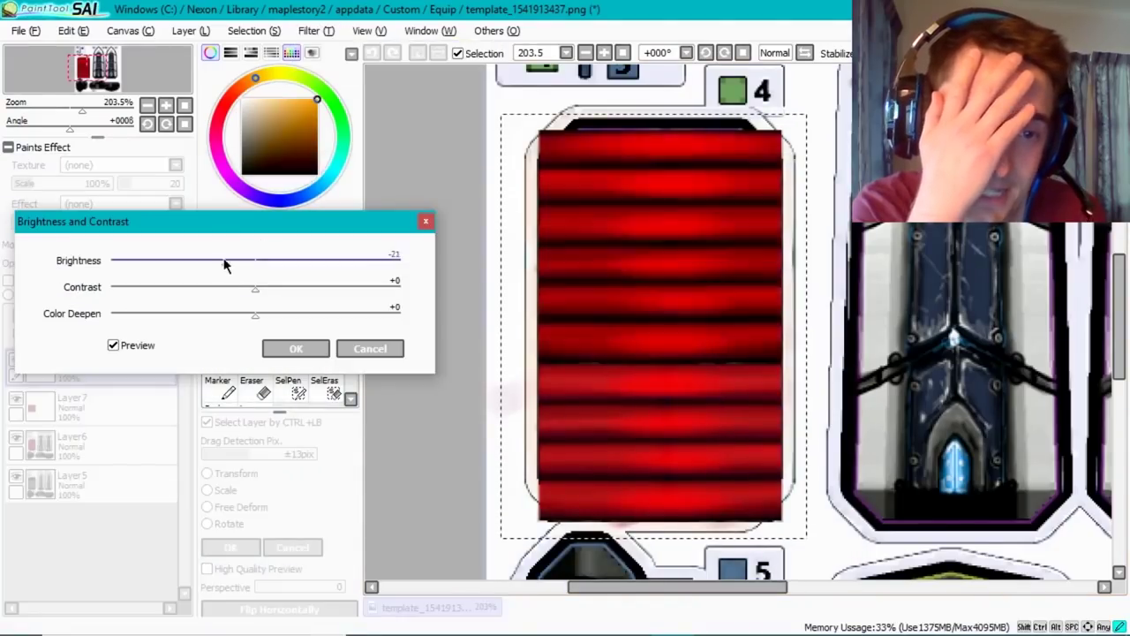
click(371, 345)
key(ctrl+d)
click(309, 30)
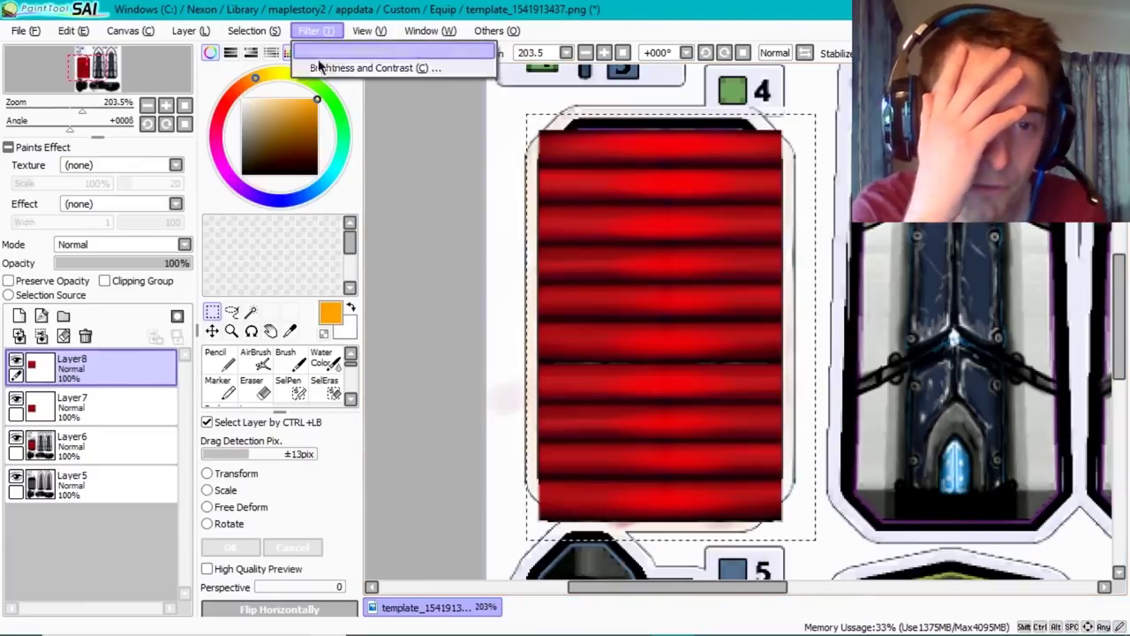
key(ctrl+z)
key(ctrl+z)
- Darken the stripes with Brightness and Contrast
click(309, 30)
click(331, 67)
mouse_move(254, 263)
mouse_down()
mouse_move(214, 263)
mouse_move(326, 287)
mouse_move(256, 294)
mouse_move(354, 316)
mouse_up()
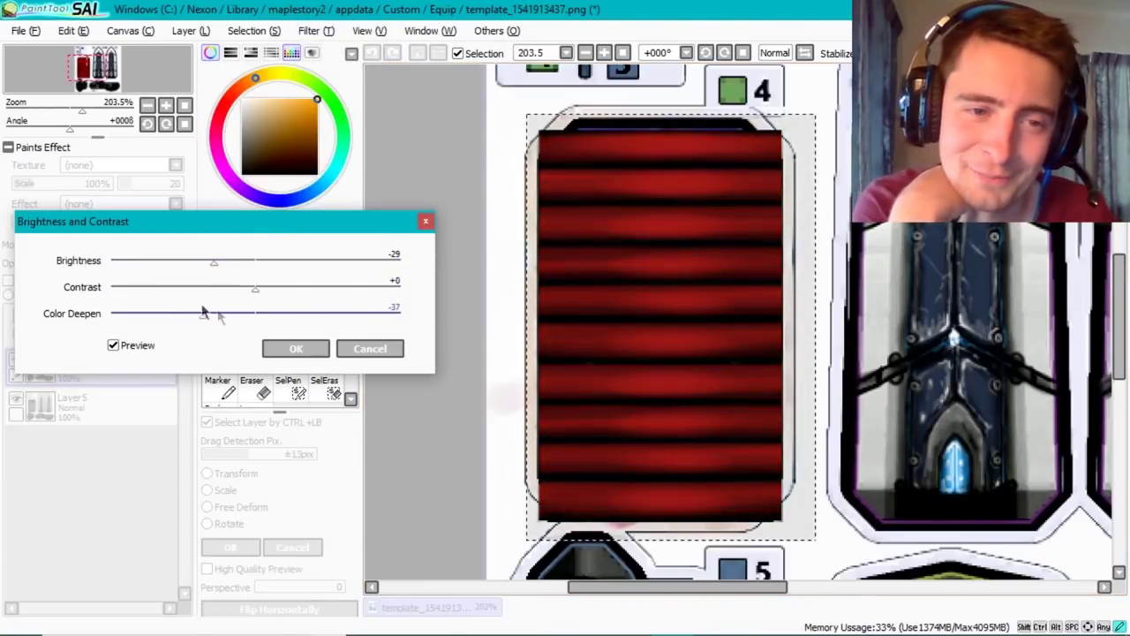
click(296, 348)
- Recolour the stripes a muted dark blue with Hue and Saturation, then preview in-game
click(309, 30)
click(331, 85)
drag(241, 301, 117, 301)
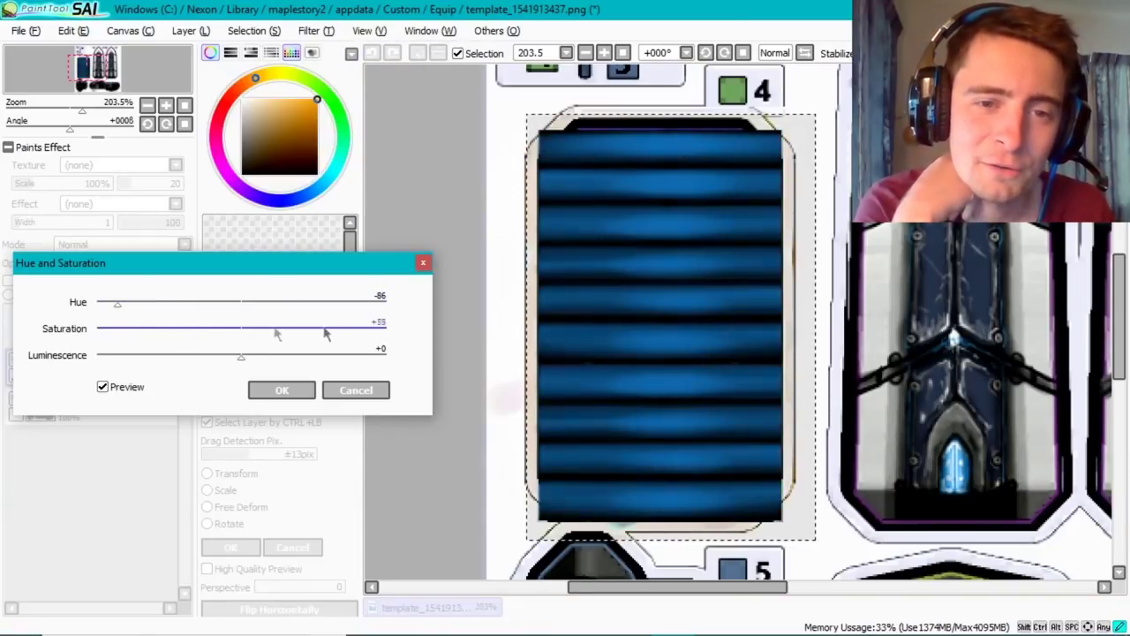
drag(326, 333, 189, 328)
click(281, 390)
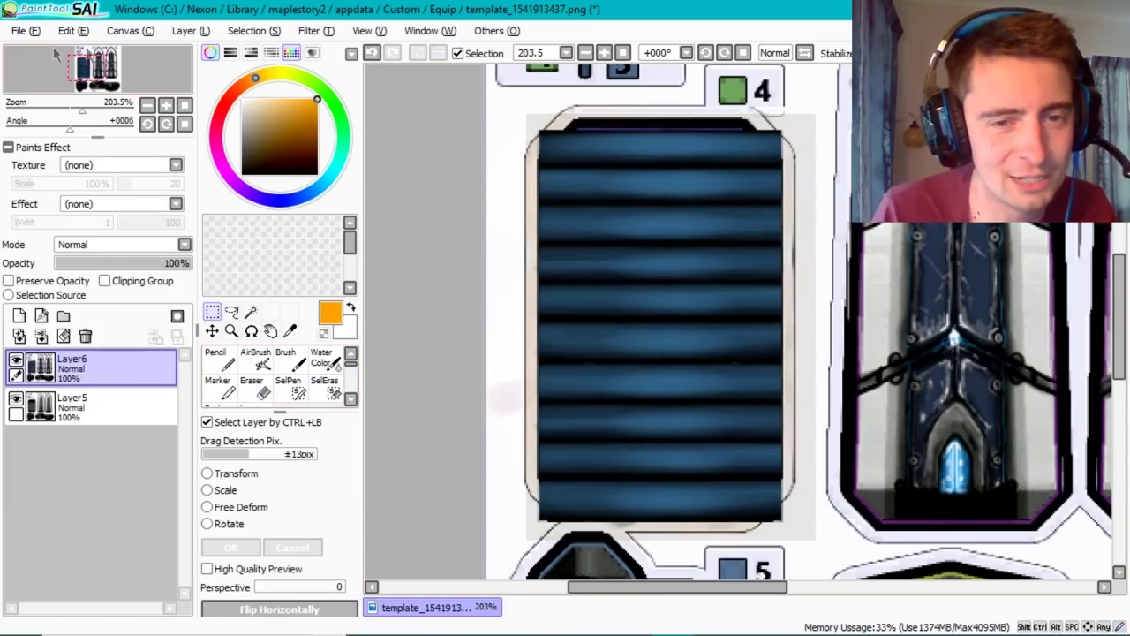
key(alt+Tab)
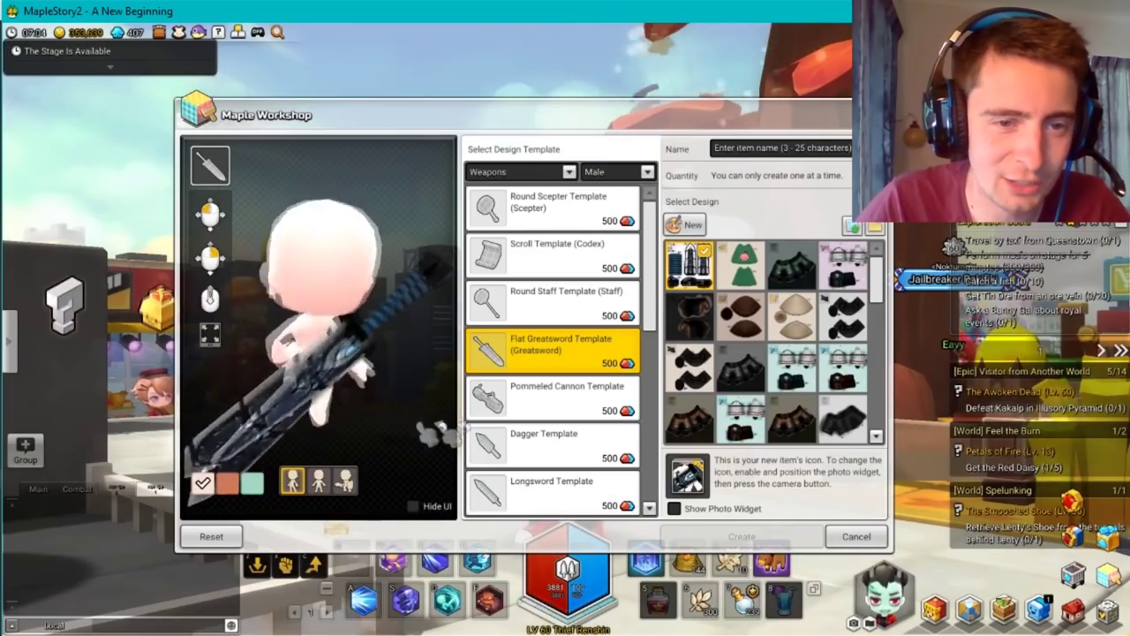
- Switch the workshop preview character to the third pose to see the greatsword in another stance
click(345, 479)
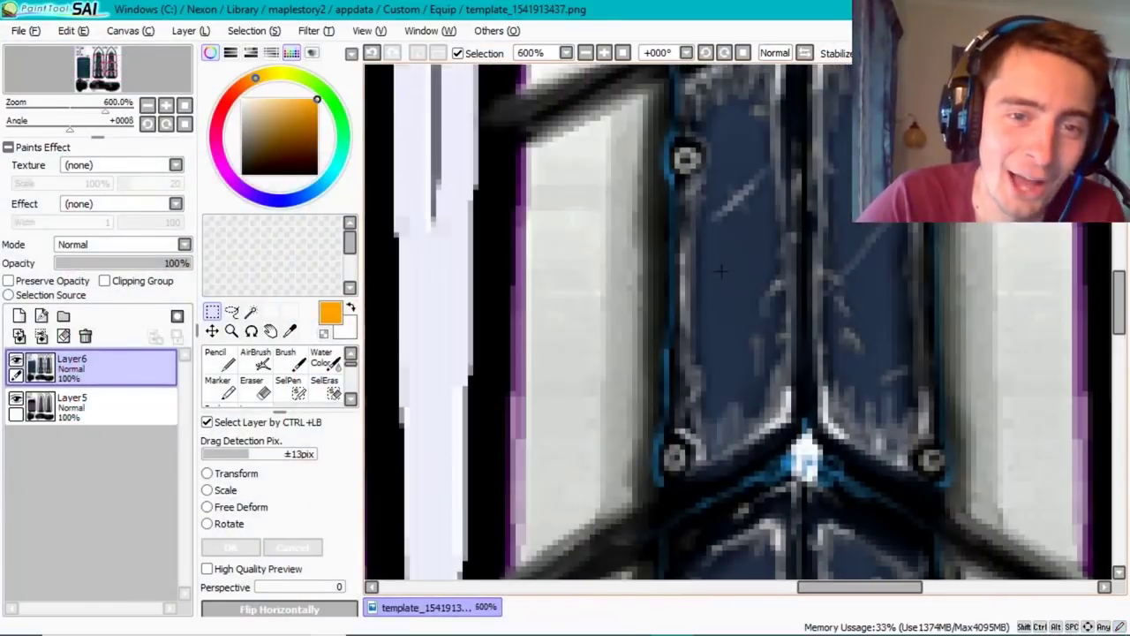
- Sketch black pencil scratches on the lower blade panel, tuning size around 2.3–2.6 and density to 56
key(n)
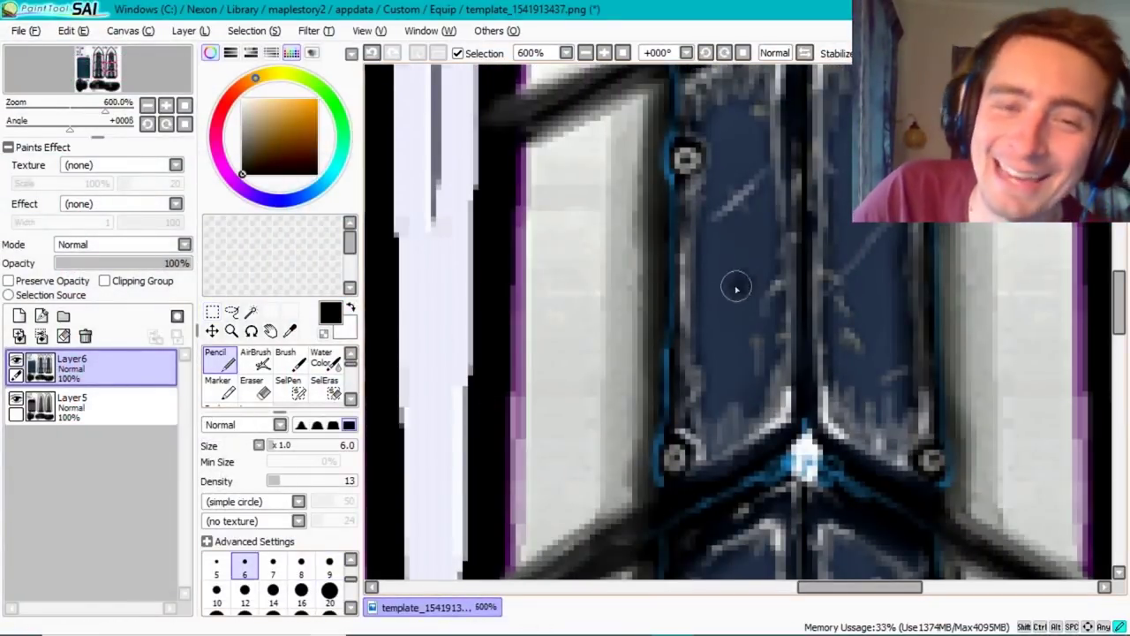
drag(1118, 305, 1115, 336)
drag(736, 336, 777, 325)
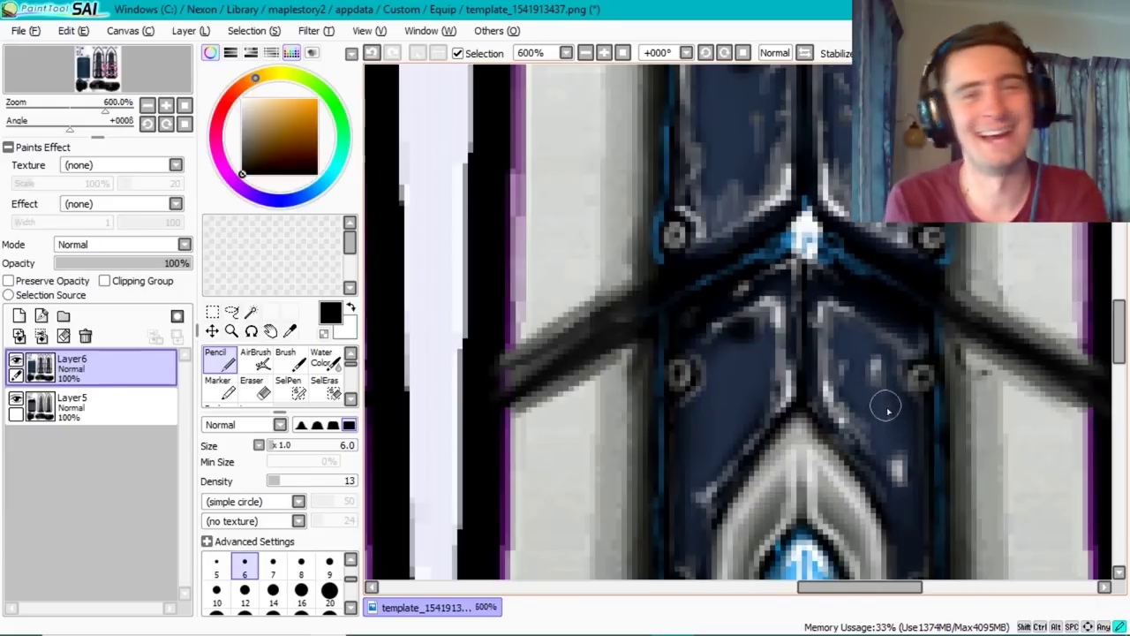
scroll(290, 576, up, 1)
click(238, 570)
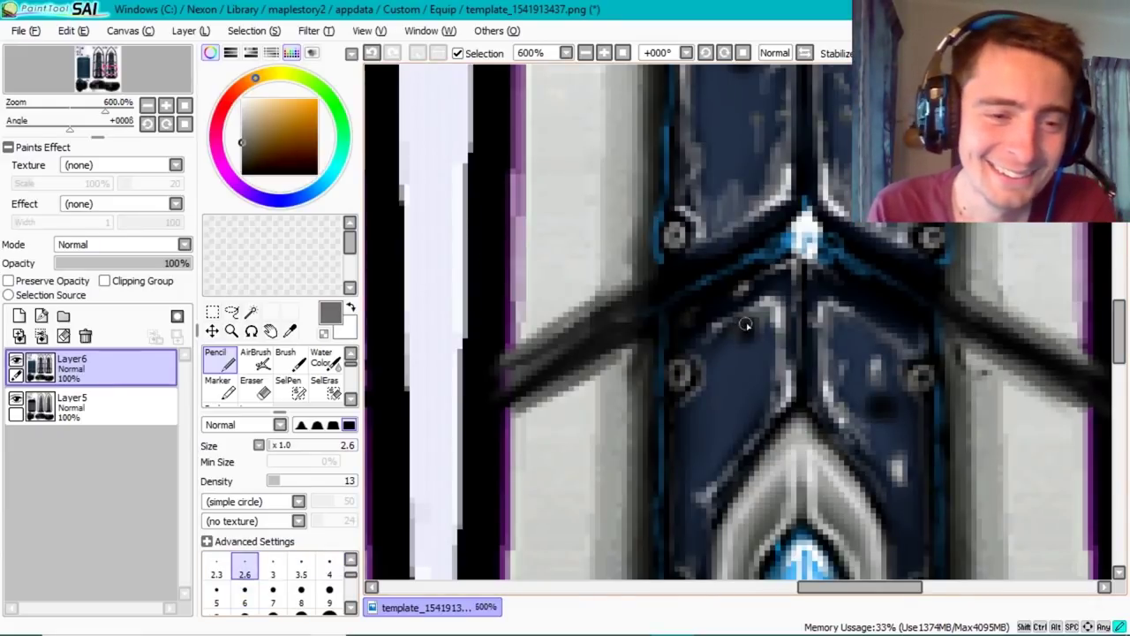
scroll(733, 358, up, 3)
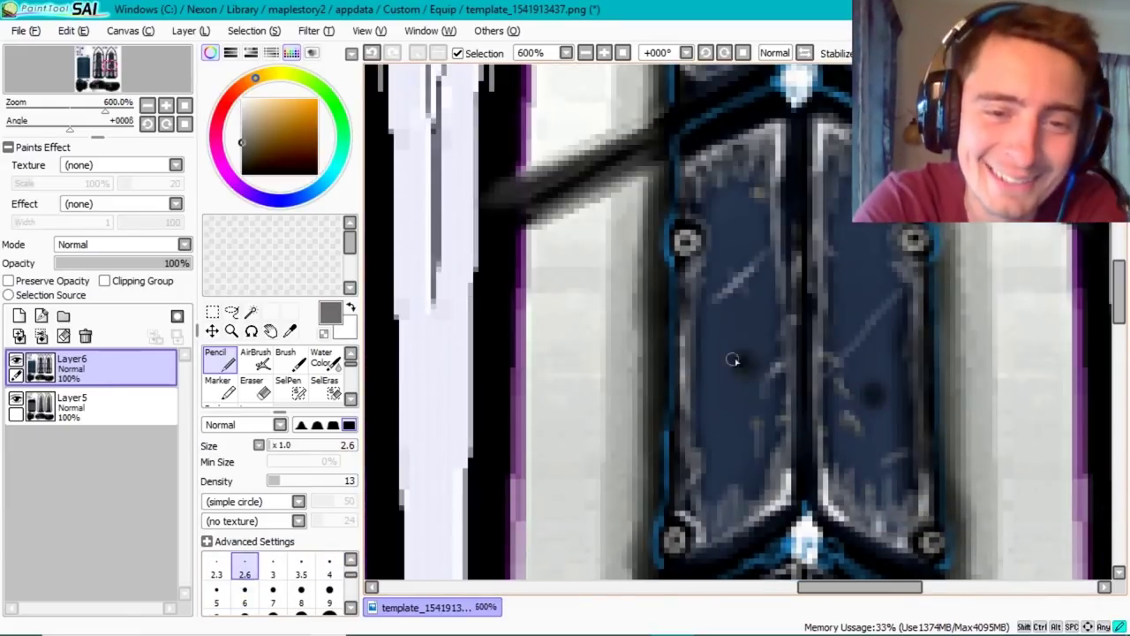
click(216, 570)
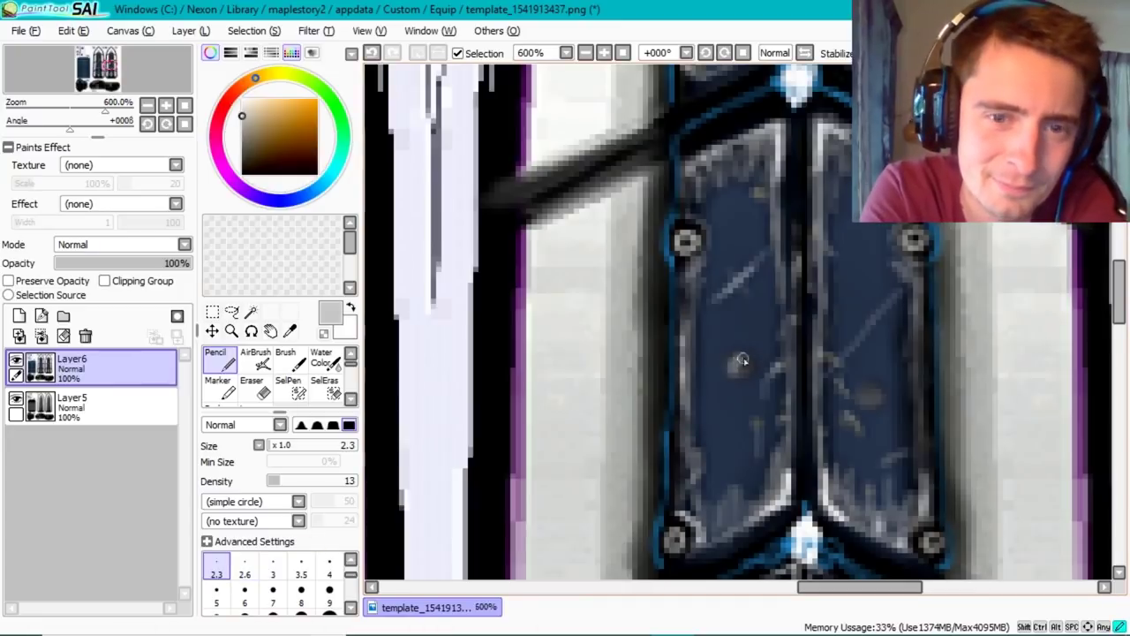
scroll(733, 344, down, 3)
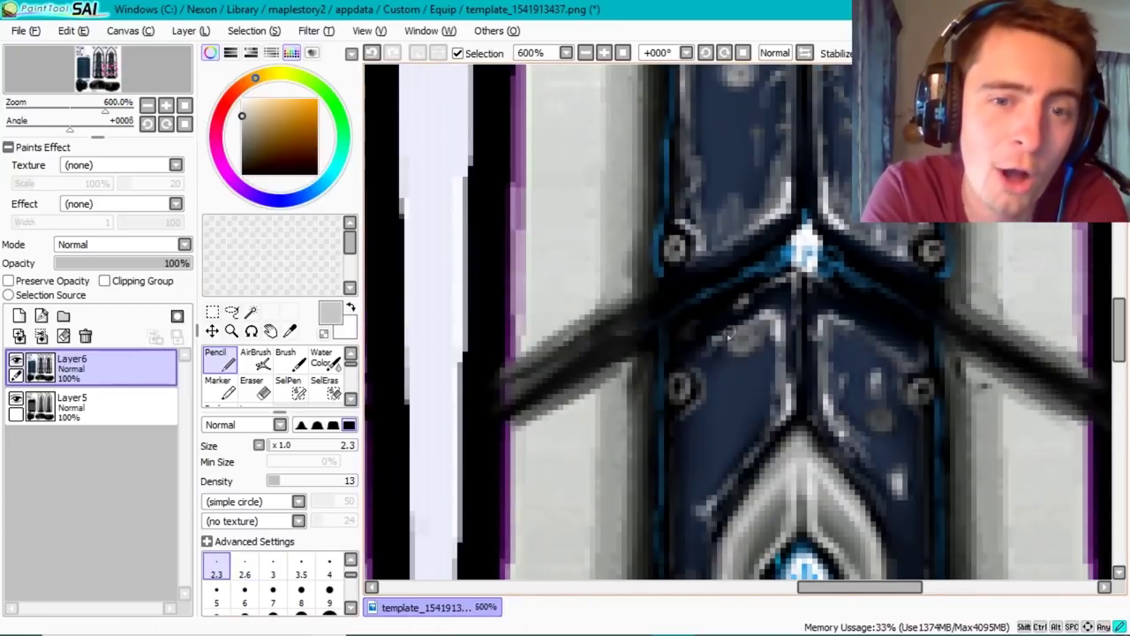
scroll(901, 283, down, 3)
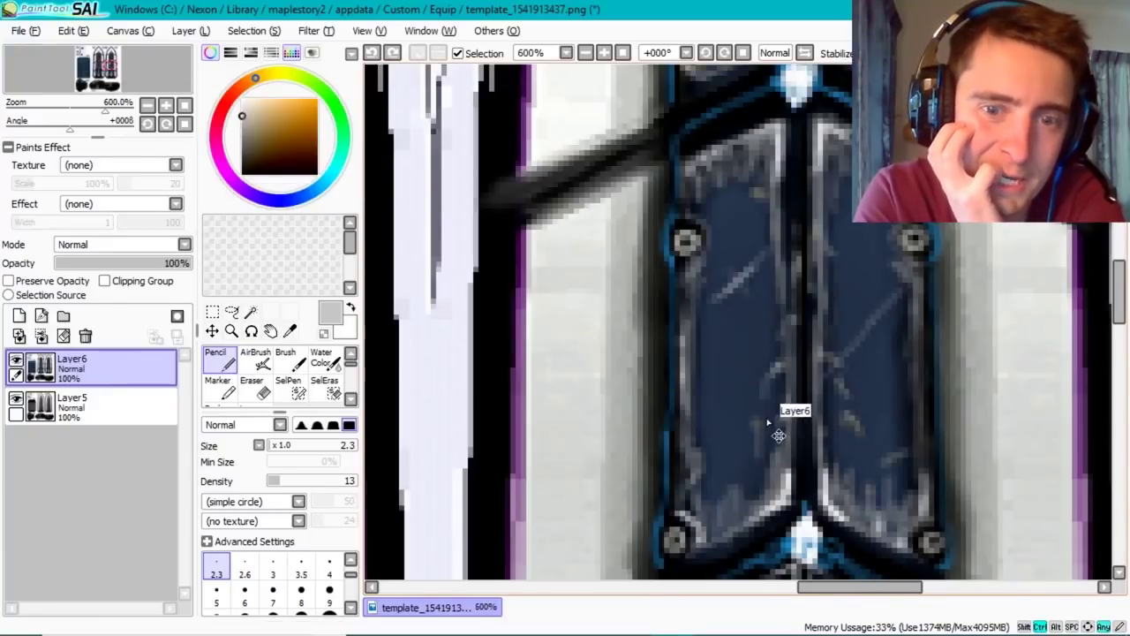
scroll(777, 411, up, 2)
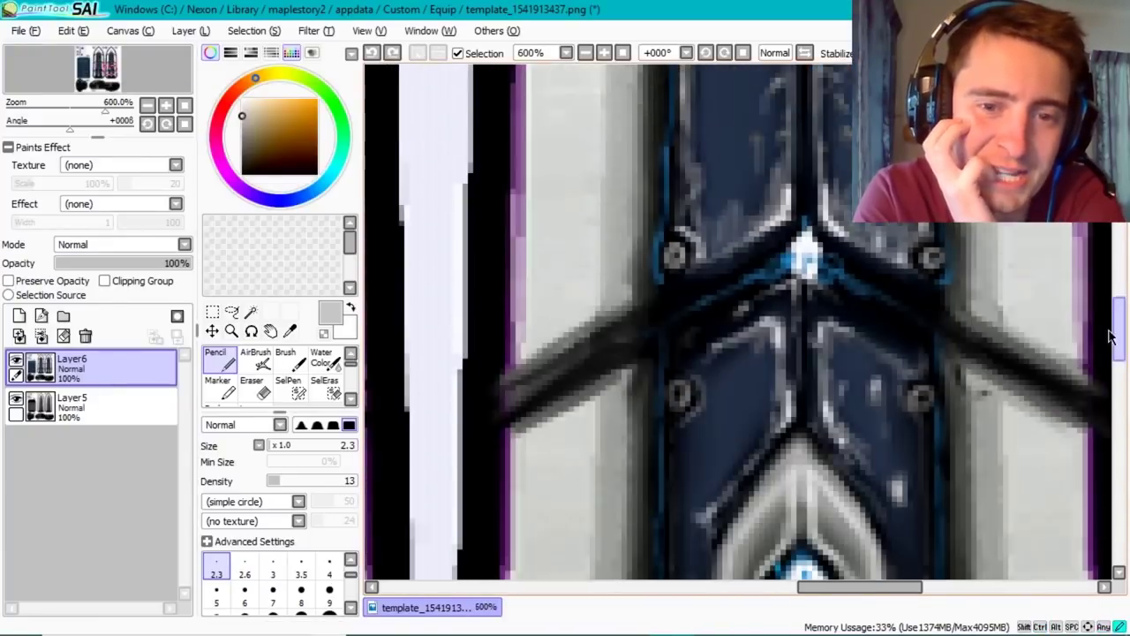
click(273, 589)
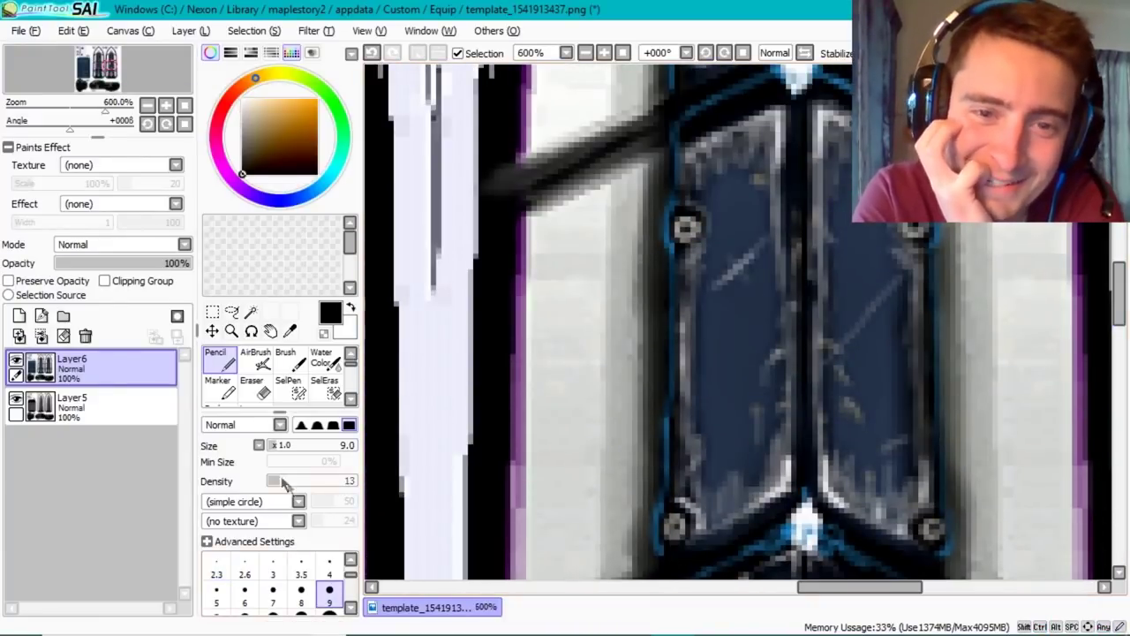
drag(279, 480, 316, 480)
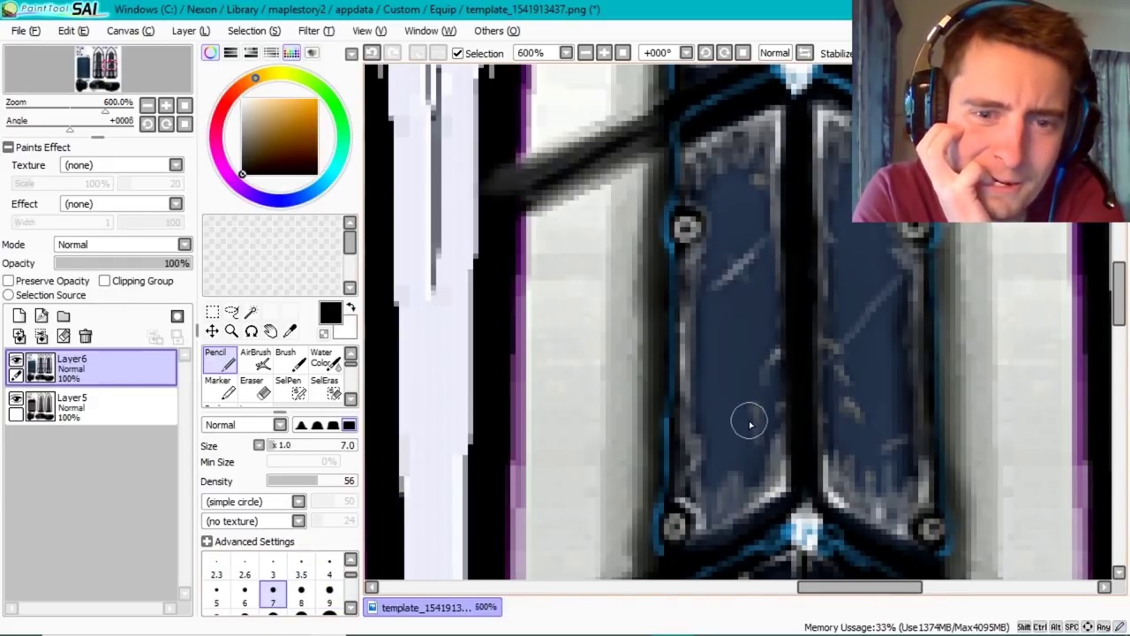
key(bracketleft)
key(bracketleft)
key(bracketleft)
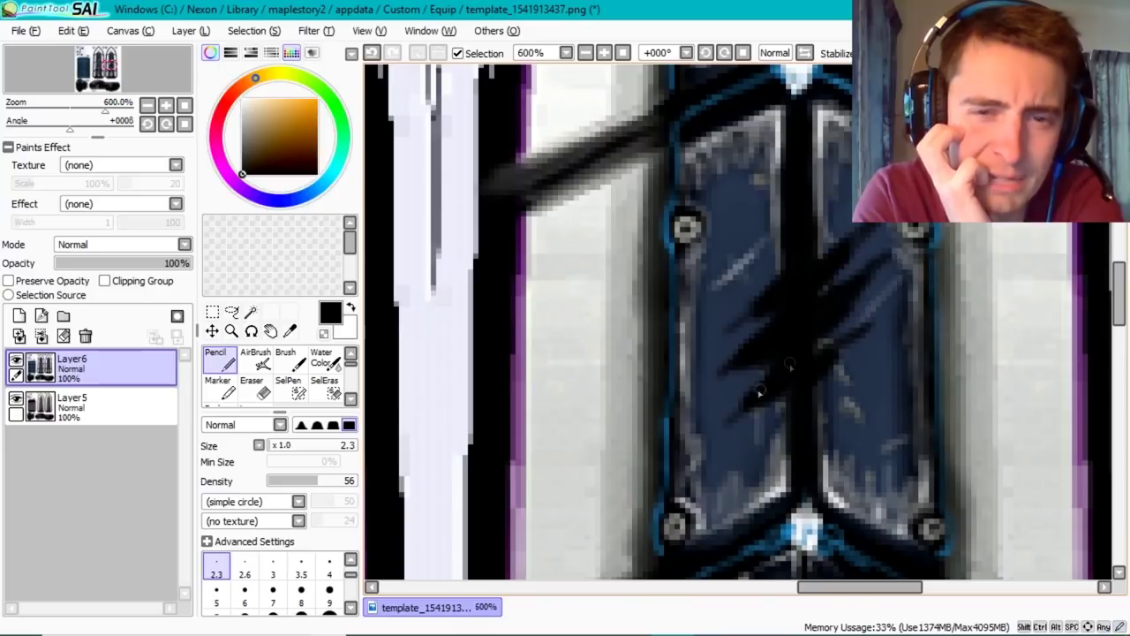
scroll(279, 569, up, 1)
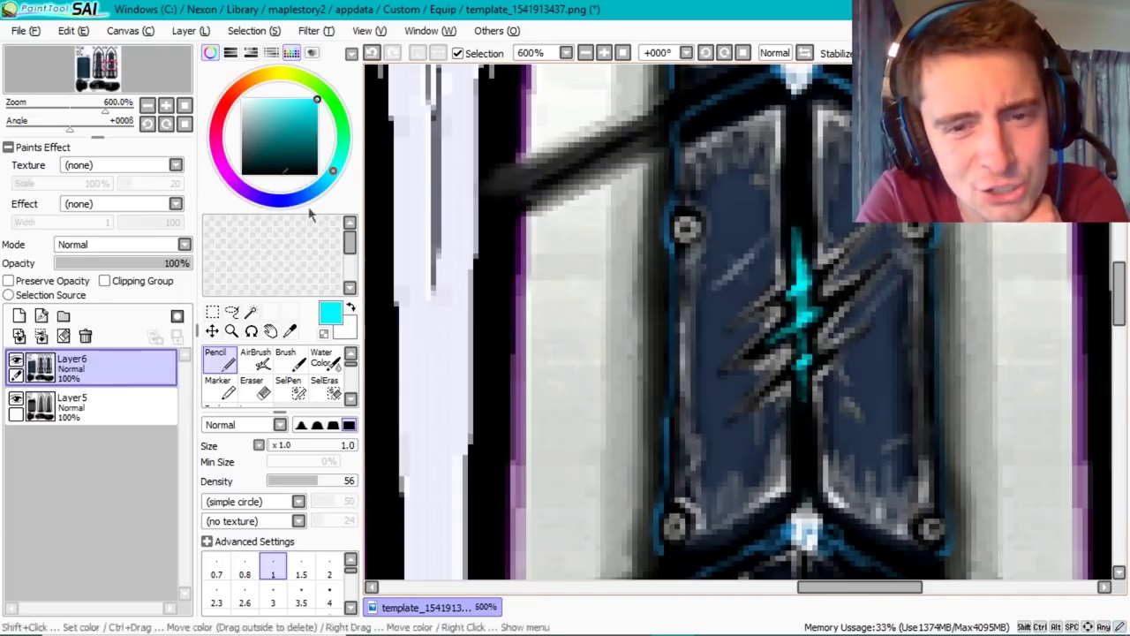
- Save the cyan-cracked blade texture and rotate the sword in the game preview
alt+click(805, 281)
key(ctrl+s)
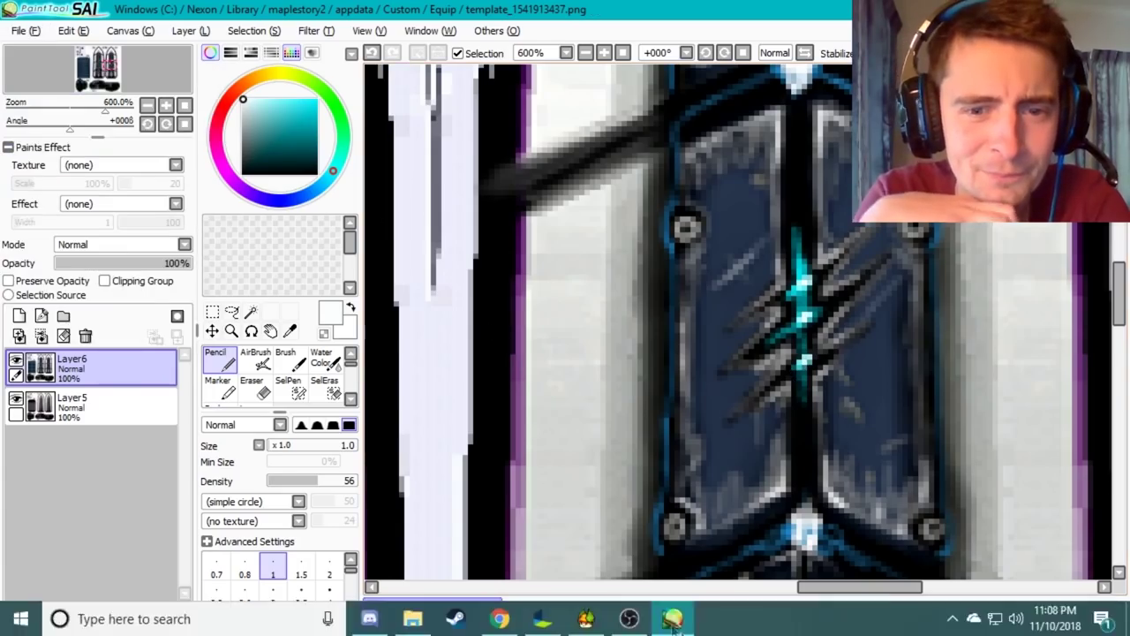
key(alt+Tab)
drag(408, 379, 350, 416)
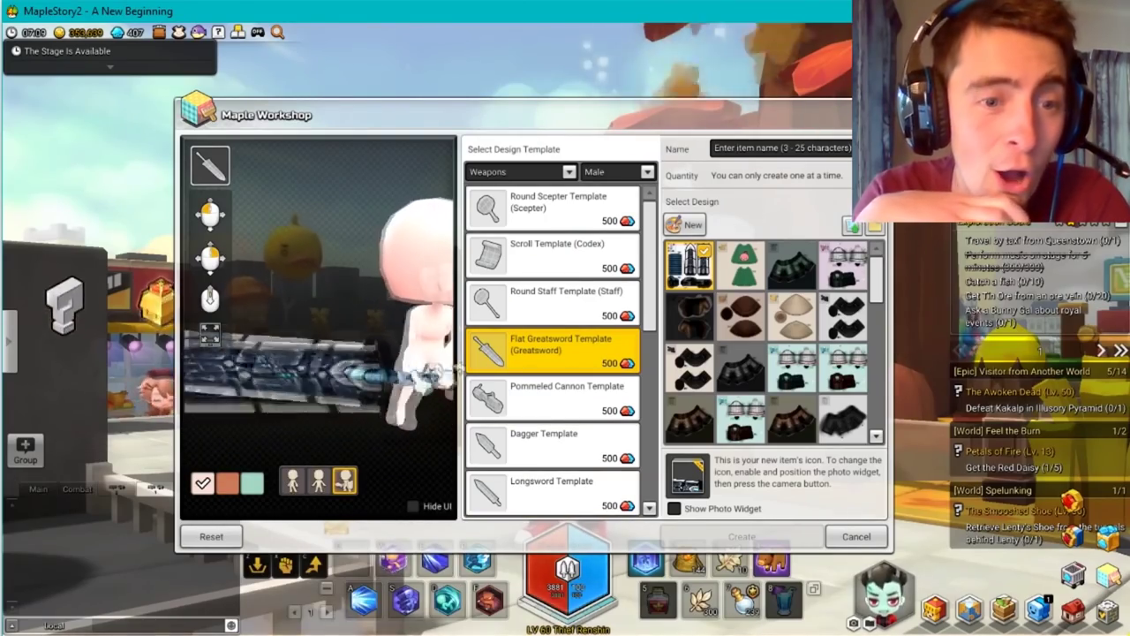
- Return from the game preview to PaintTool SAI through the desktop
key(super)
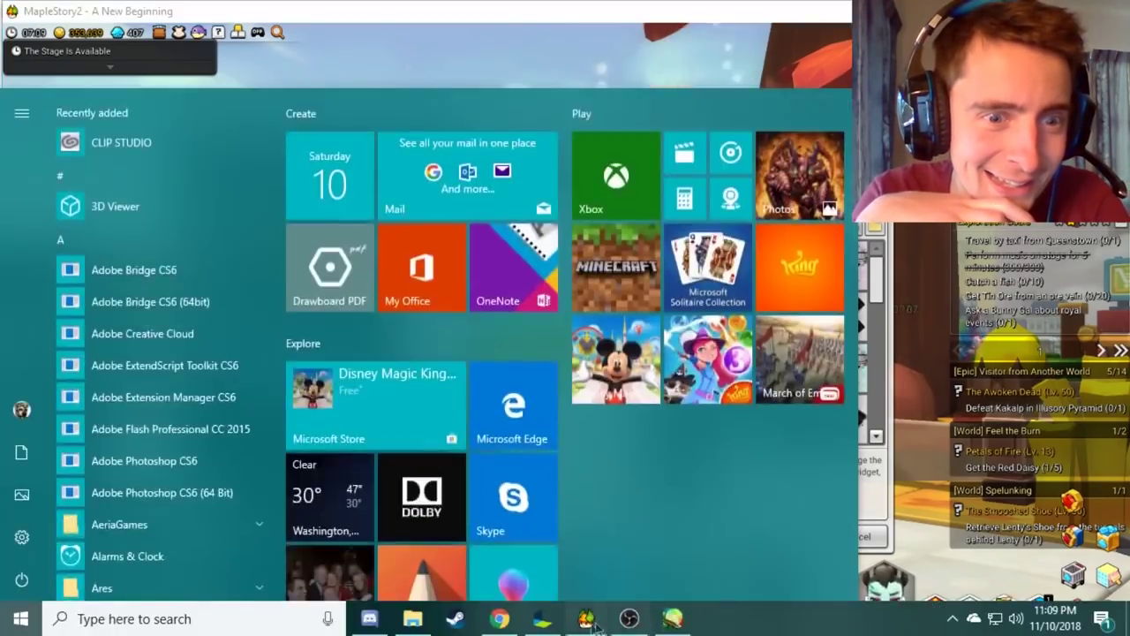
key(alt+Tab)
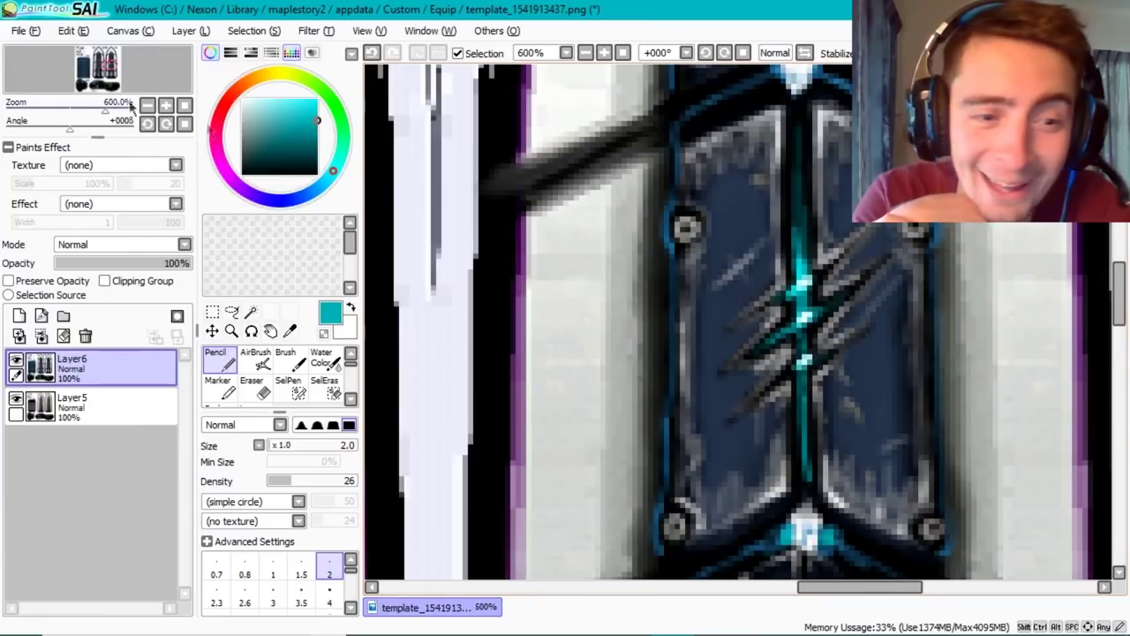
- Preview the sword in-game, then save the blade texture via File > Save and Ctrl+S
key(alt+Tab)
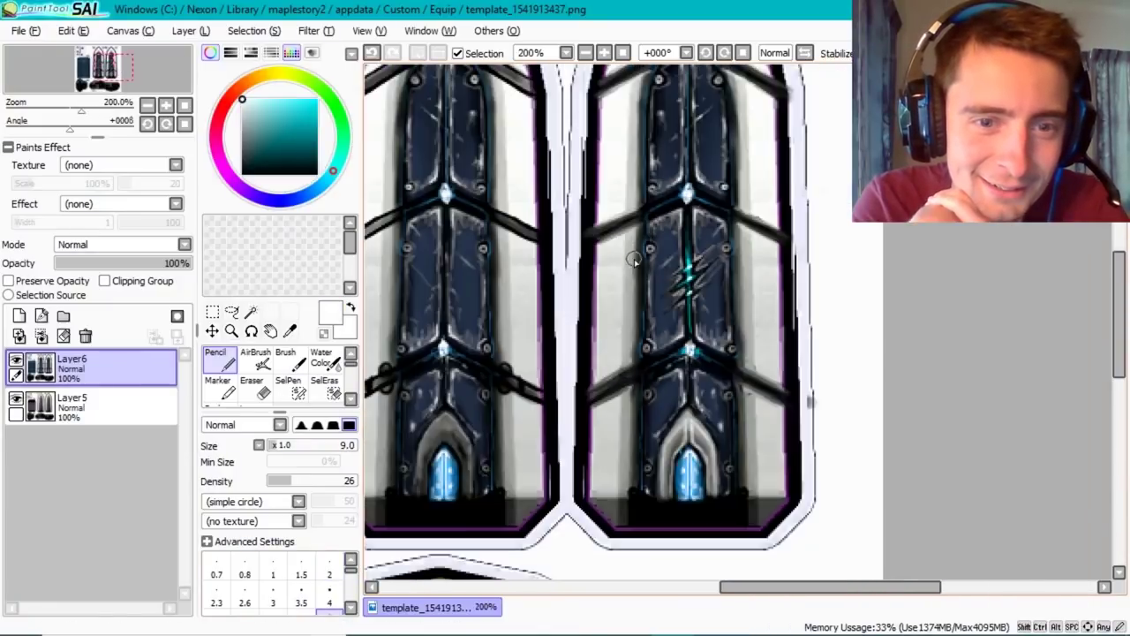
scroll(274, 371, down, 2)
click(217, 386)
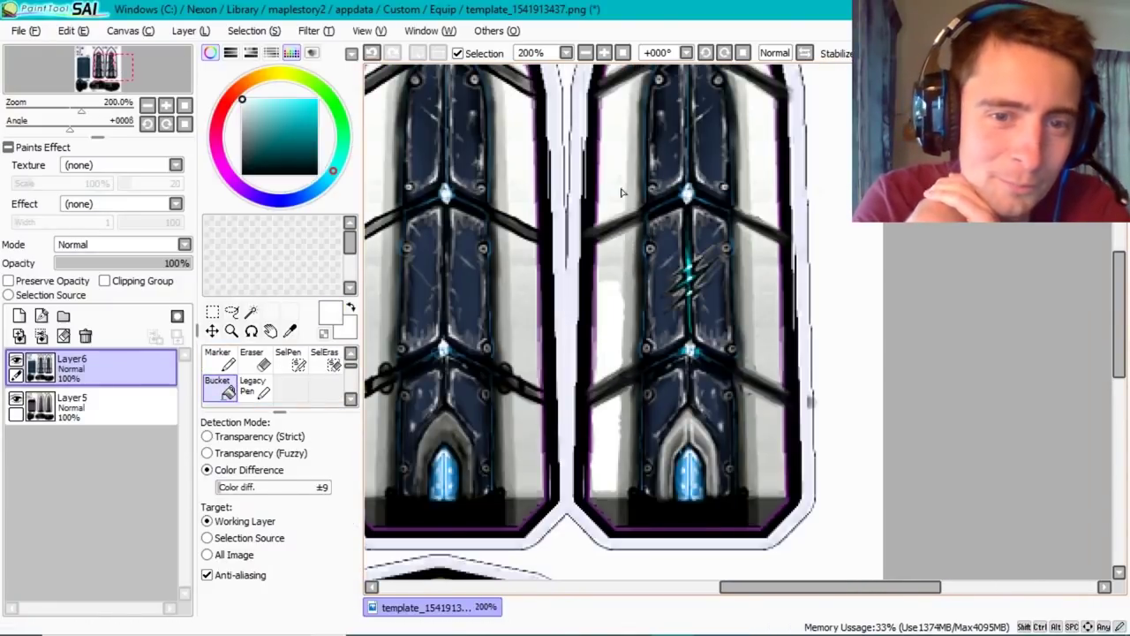
scroll(767, 354, down, 1)
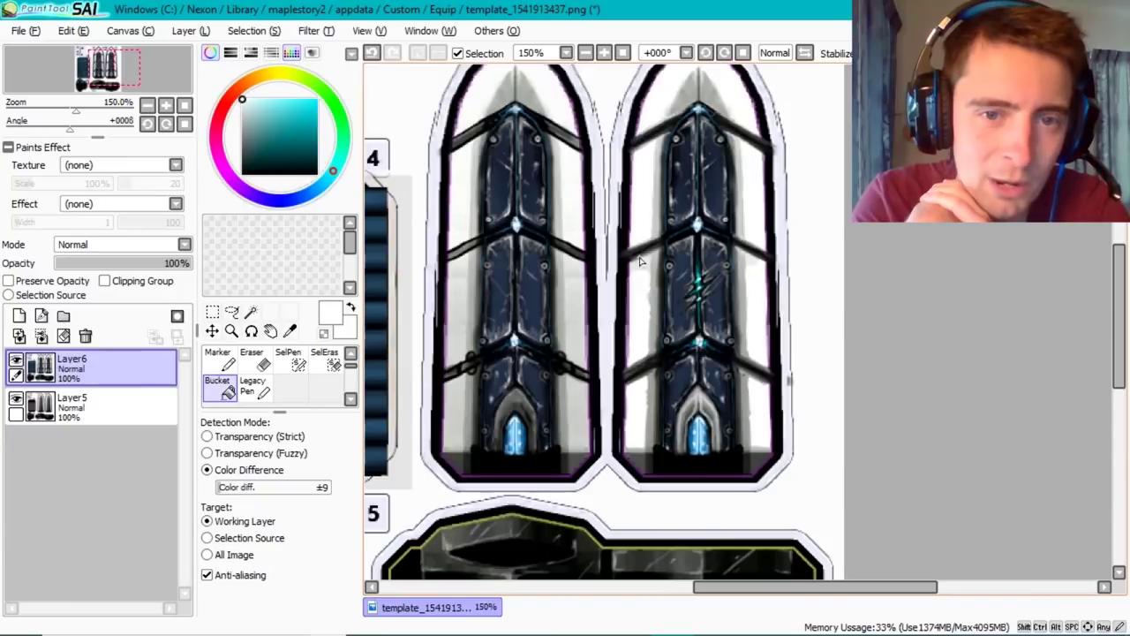
click(18, 30)
click(53, 132)
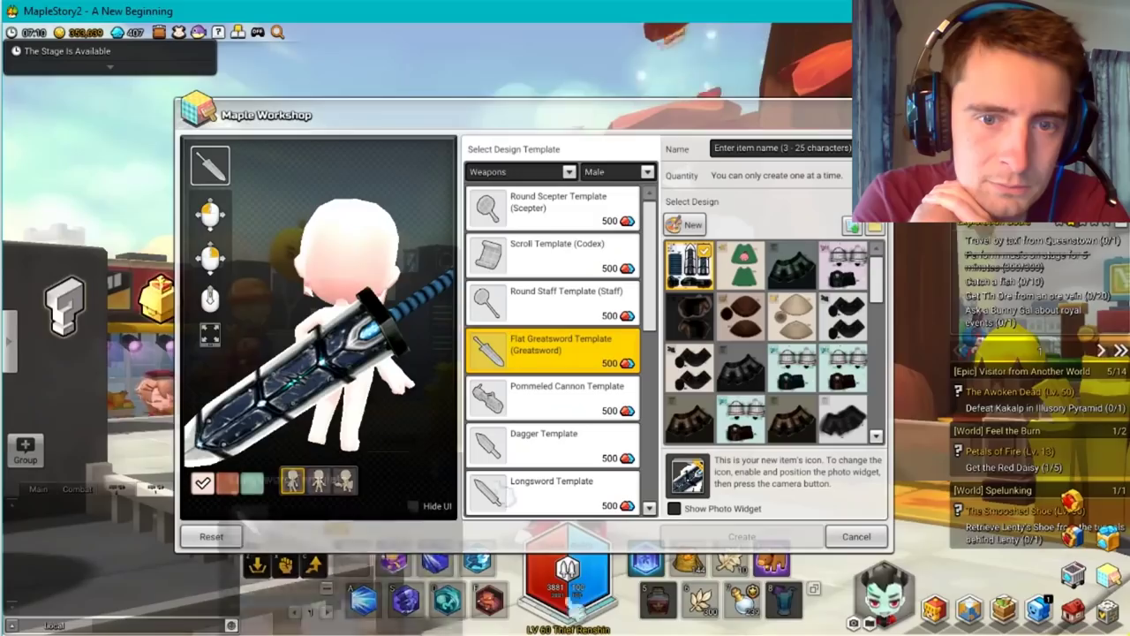
scroll(327, 403, up, 5)
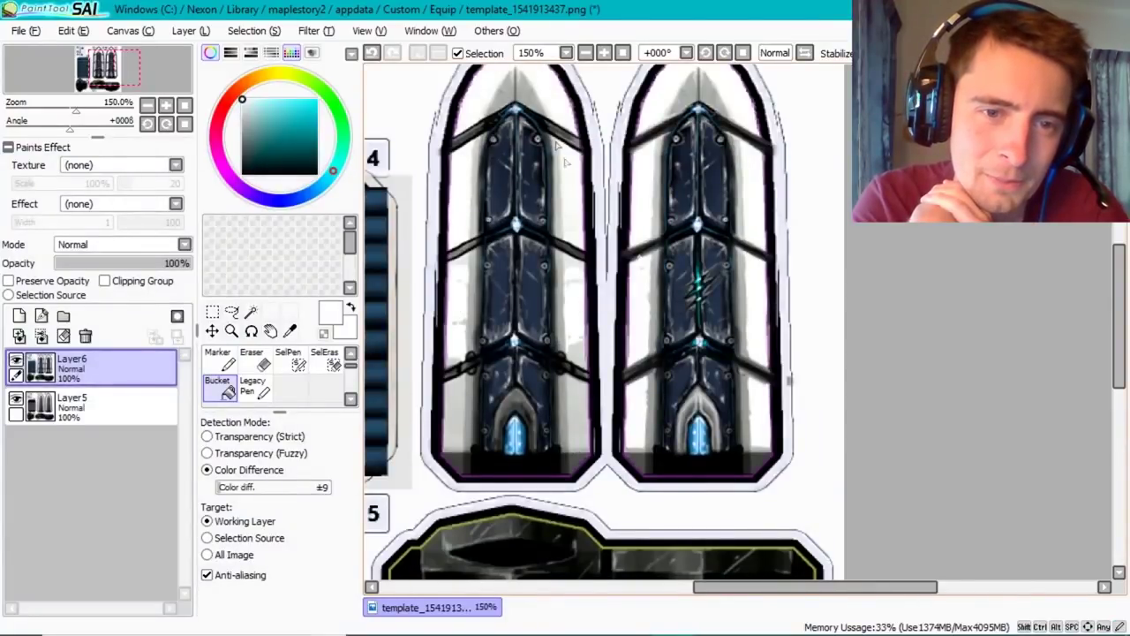
key(ctrl+s)
scroll(619, 276, down, 2)
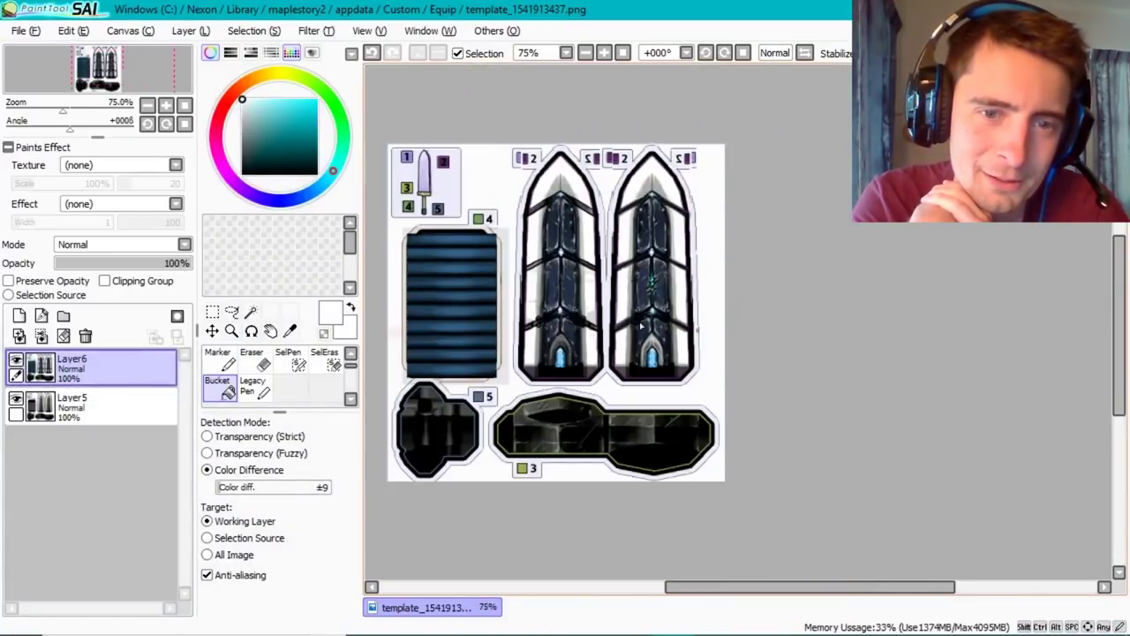
scroll(640, 420, up, 4)
- Select a thin vertical strip of the blade and widen it leftward
click(212, 312)
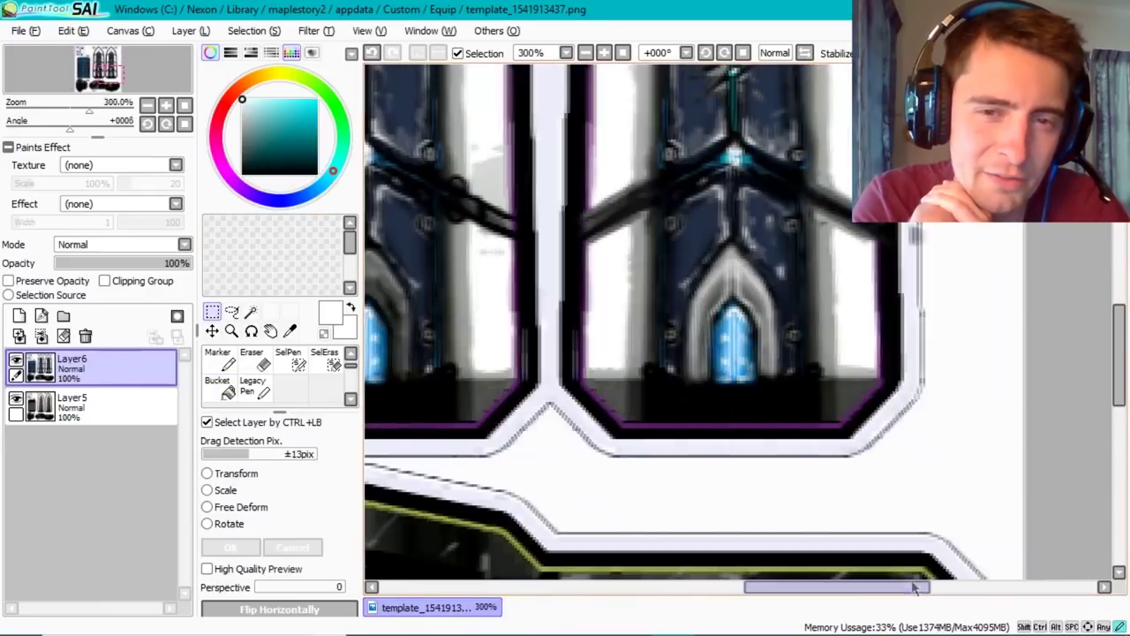
drag(662, 196, 678, 371)
key(Delete)
key(ctrl+d)
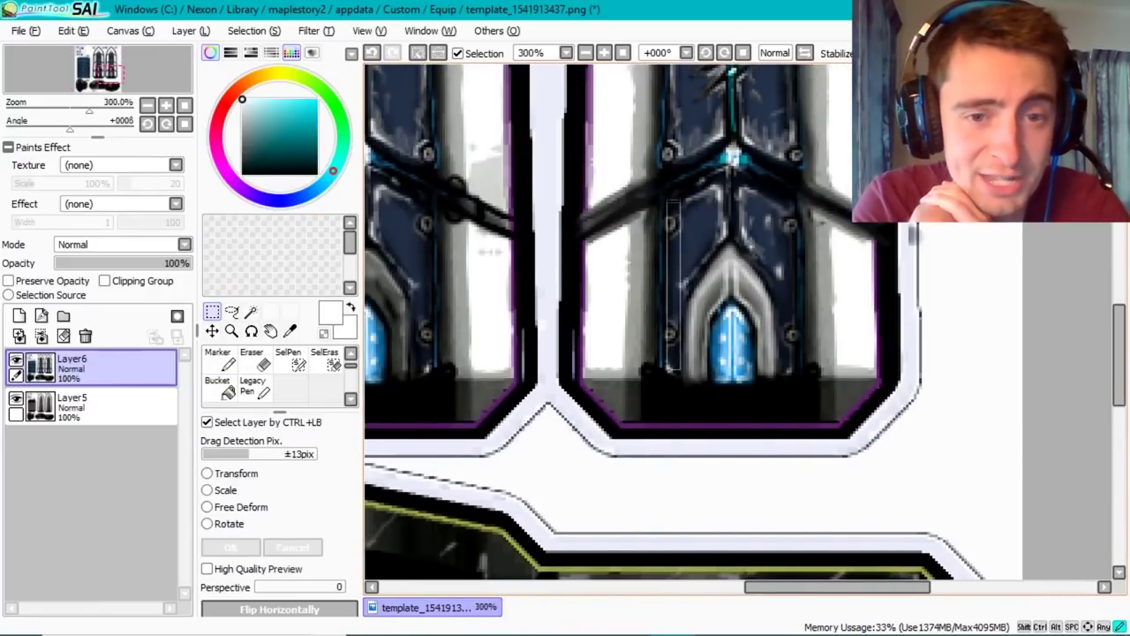
click(206, 490)
drag(663, 282, 573, 282)
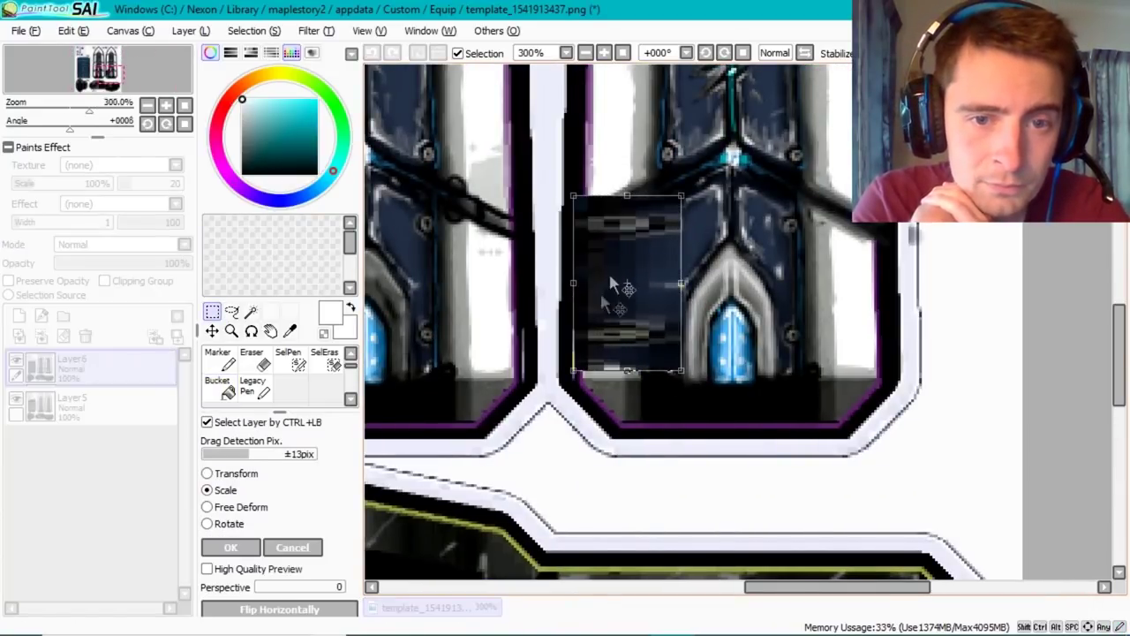
- Distort the strip's corners to follow the blade edge, then save the texture
click(207, 507)
drag(573, 196, 584, 236)
drag(681, 196, 692, 183)
drag(680, 370, 675, 378)
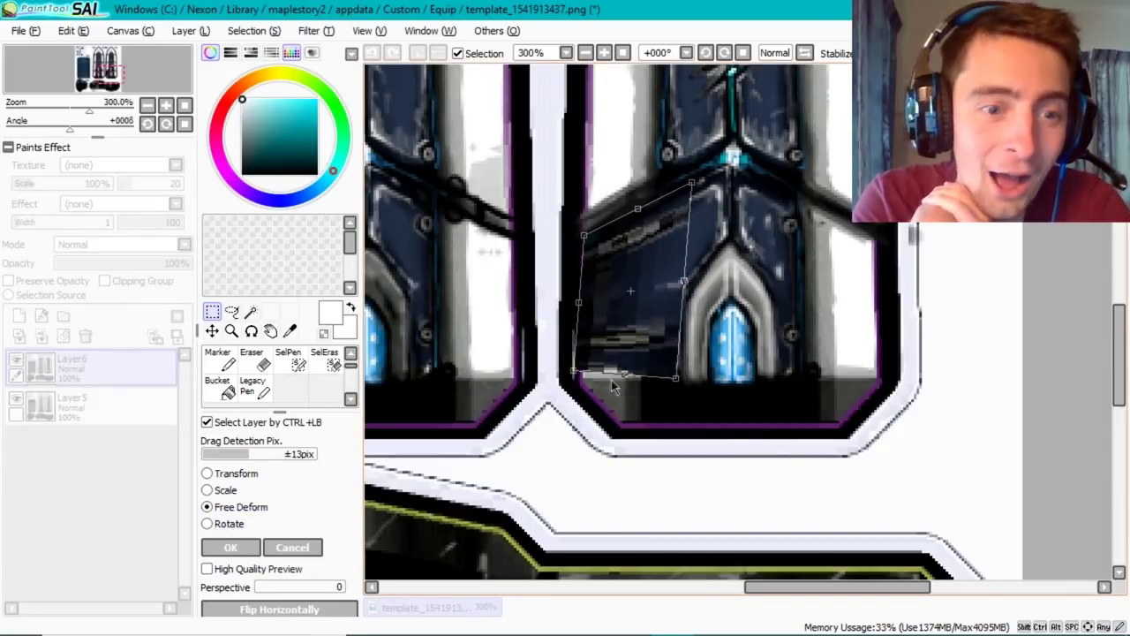
key(Return)
click(27, 30)
click(36, 132)
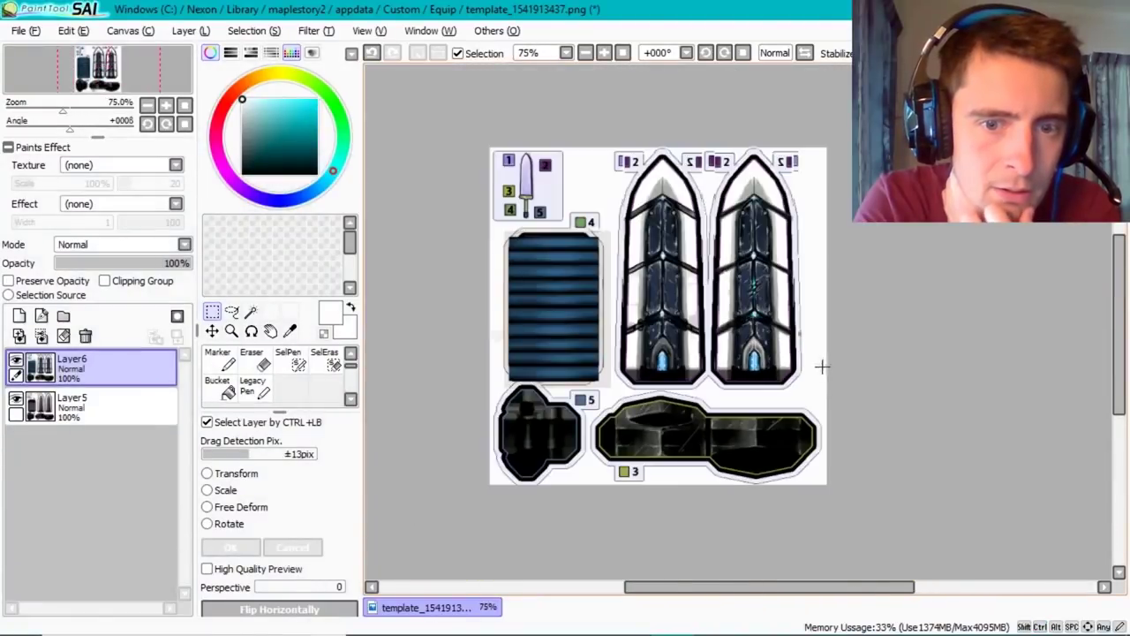
scroll(822, 365, up, 1)
scroll(746, 179, up, 1)
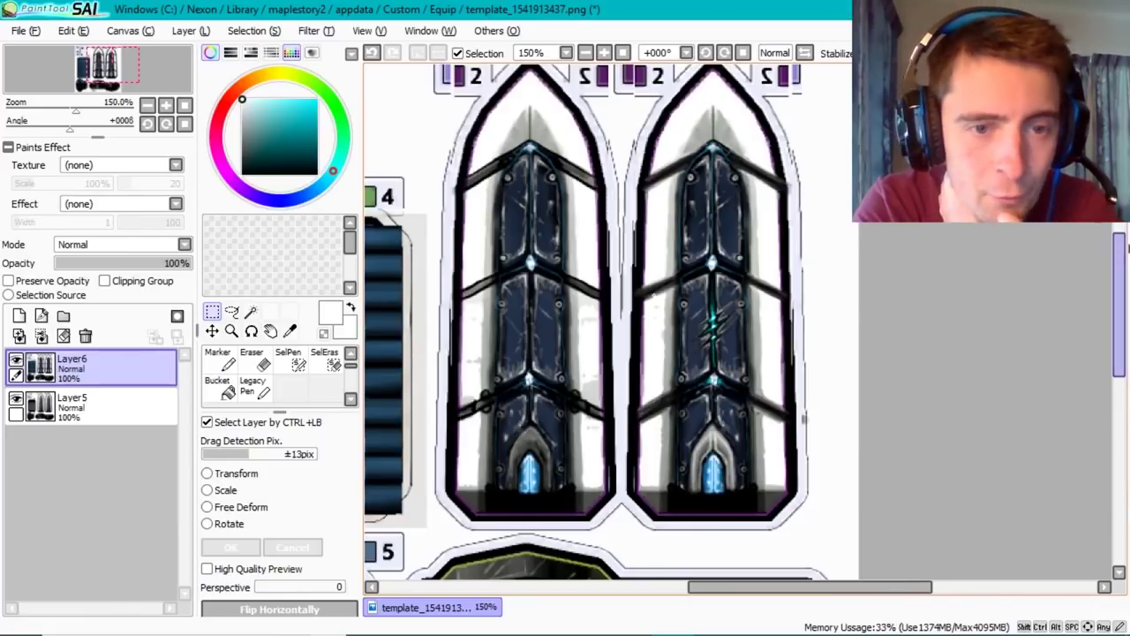
scroll(1127, 250, down, 3)
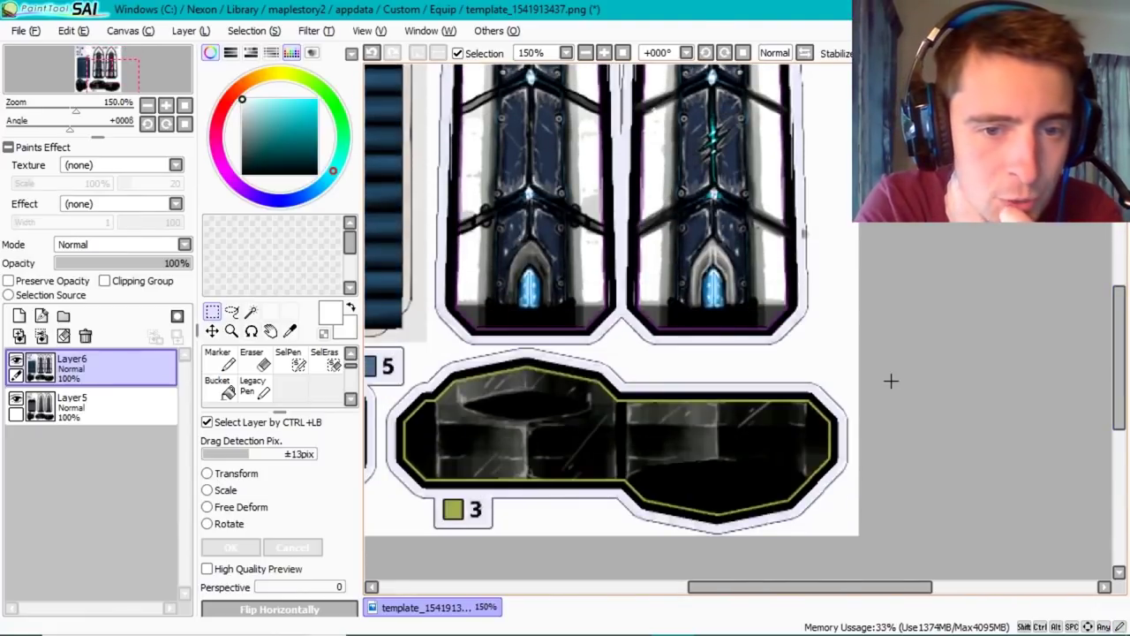
scroll(674, 536, down, 2)
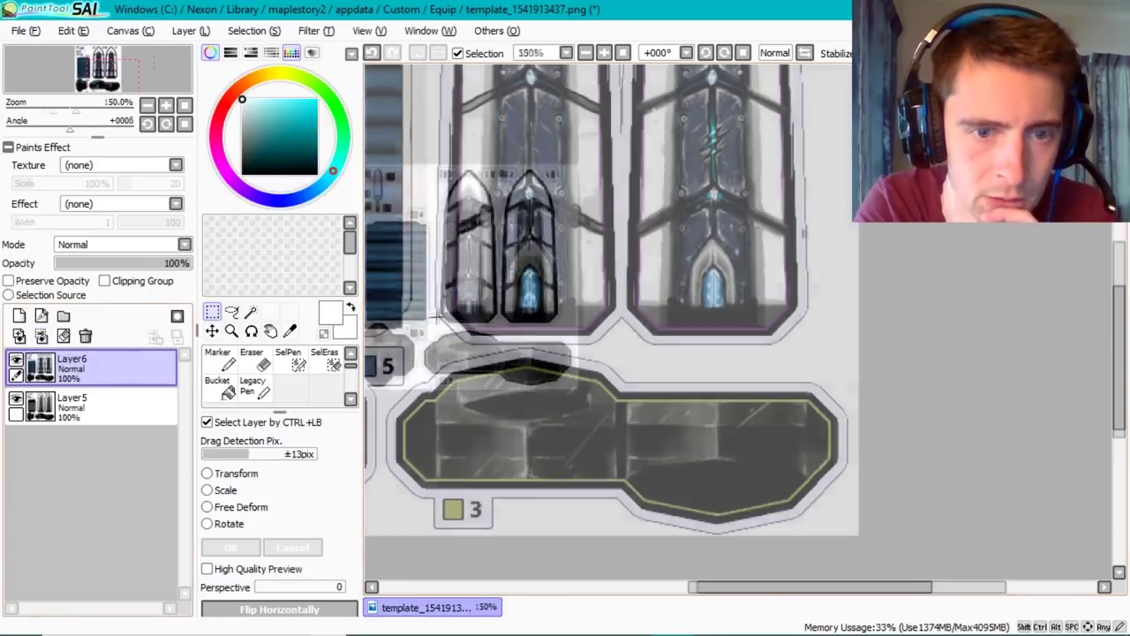
scroll(643, 449, up, 3)
- Paint teal highlight strokes along the grip stripes with a size-16 pencil on a tilted canvas
click(318, 124)
key(n)
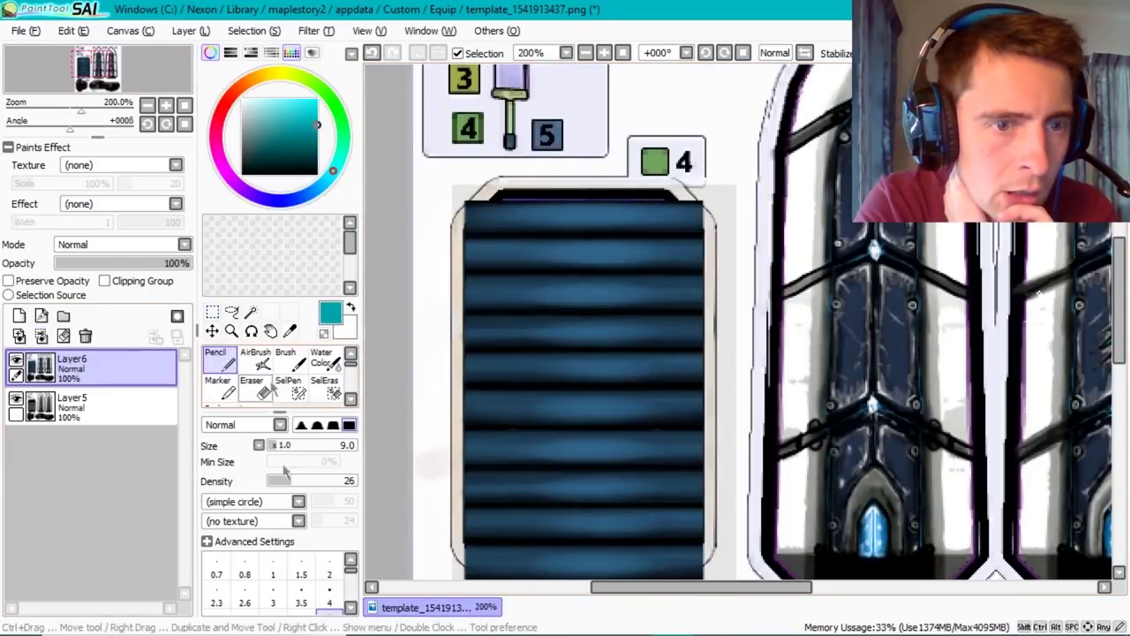
drag(70, 130, 52, 130)
scroll(511, 300, down, 2)
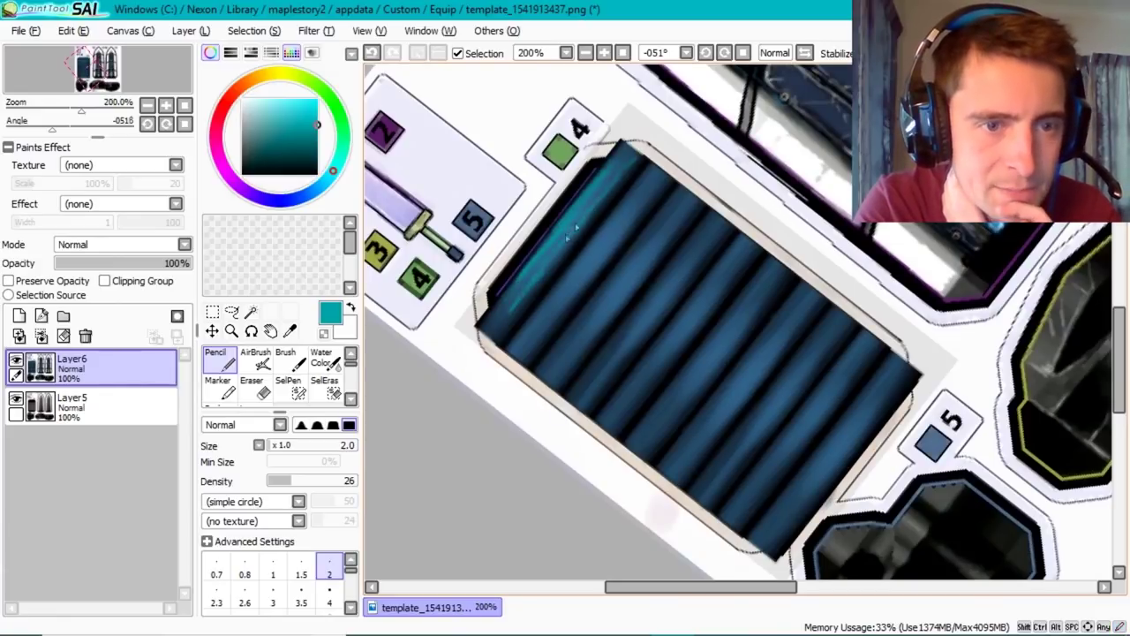
scroll(323, 565, down, 1)
click(301, 603)
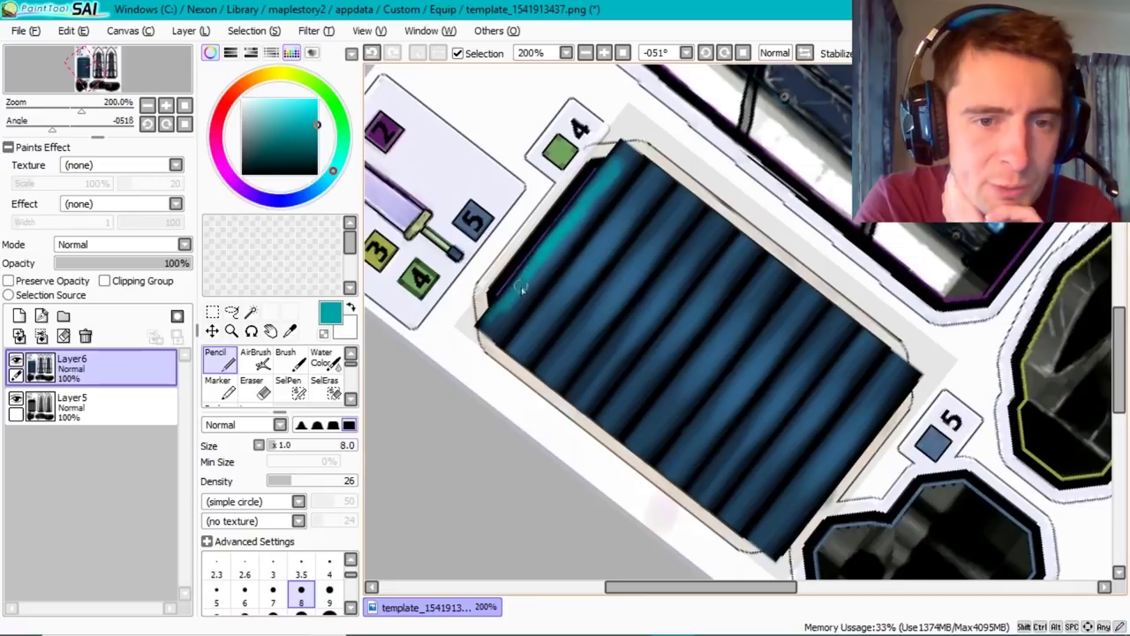
scroll(336, 574, down, 1)
click(272, 590)
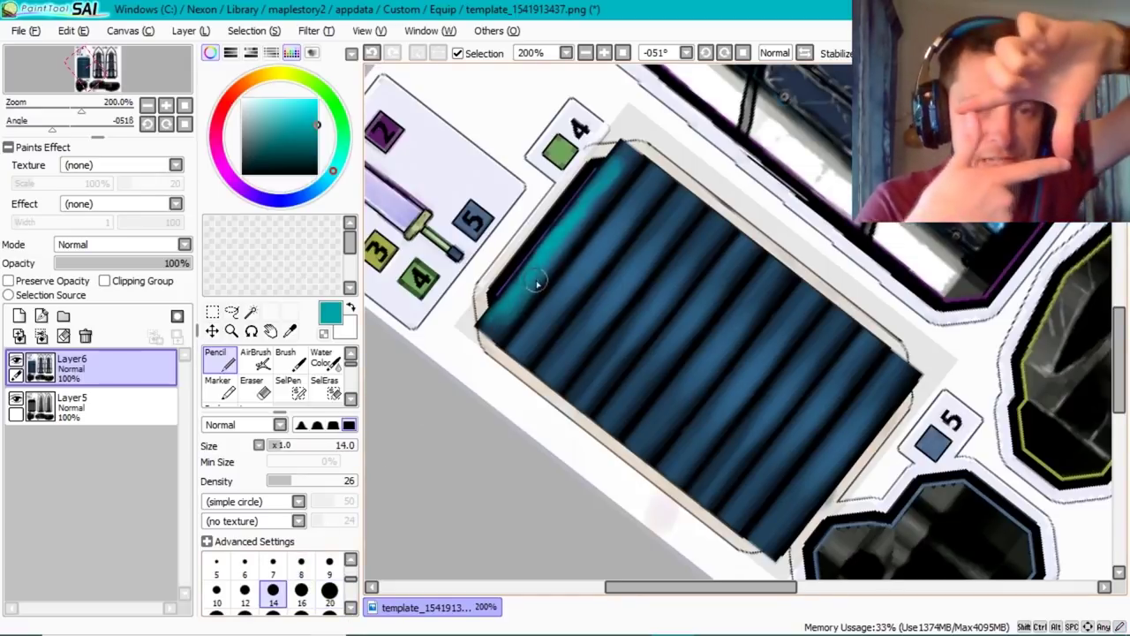
click(301, 590)
drag(513, 310, 618, 168)
drag(551, 310, 644, 199)
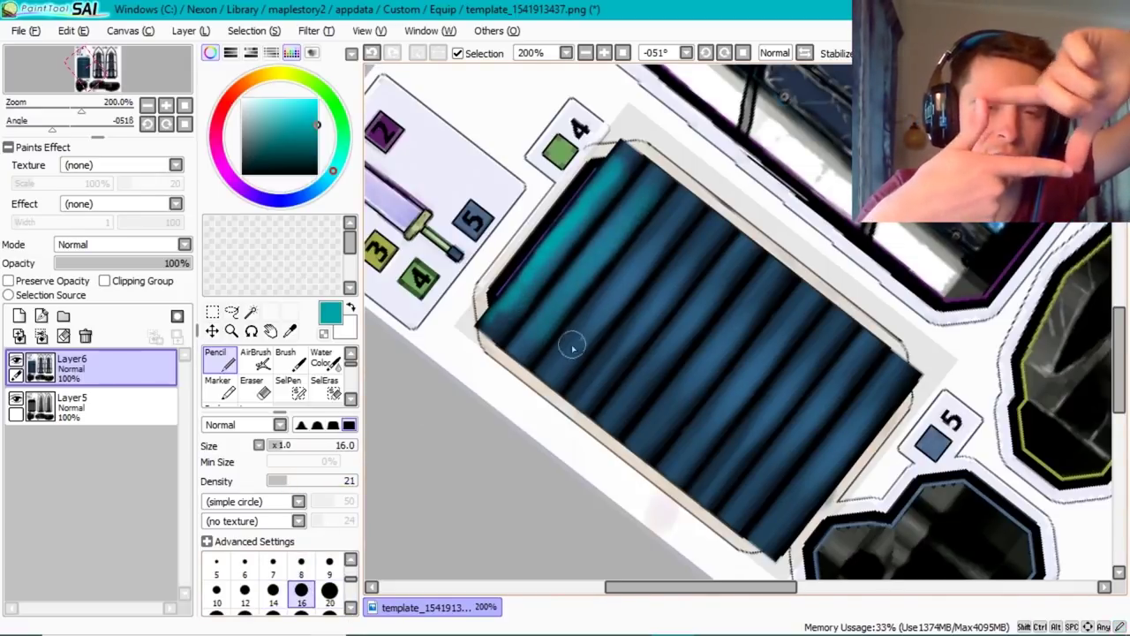
drag(575, 346, 680, 203)
mouse_move(647, 321)
mouse_down()
mouse_move(701, 302)
mouse_move(681, 454)
mouse_move(798, 386)
mouse_move(794, 510)
mouse_up()
- Add brighter cyan streaks along the stripes at pencil size 8
click(301, 565)
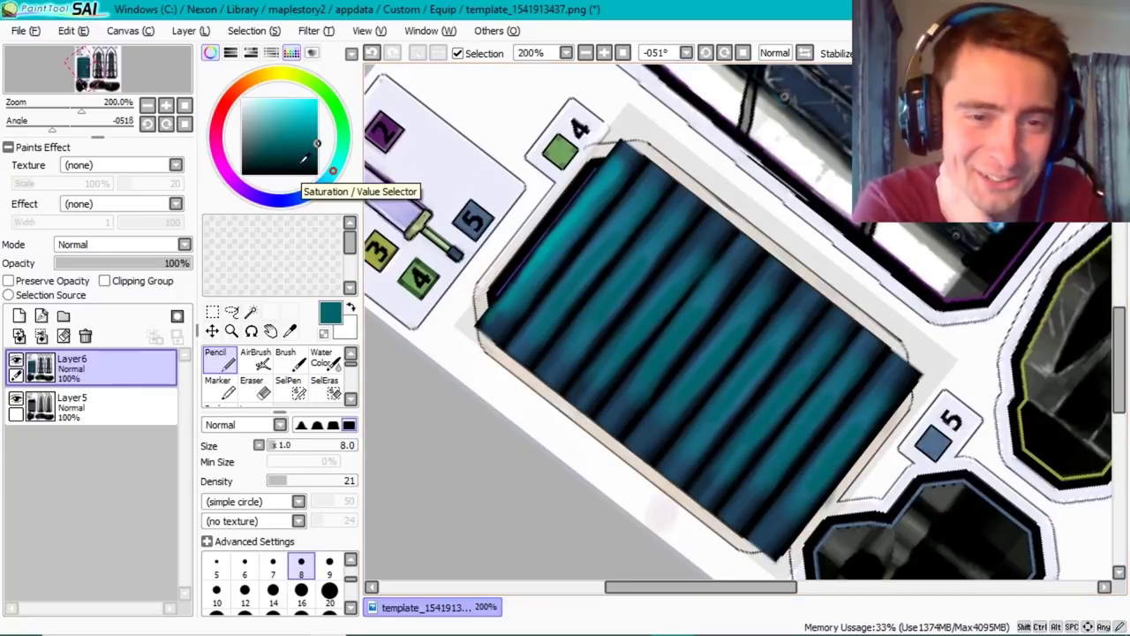
click(305, 133)
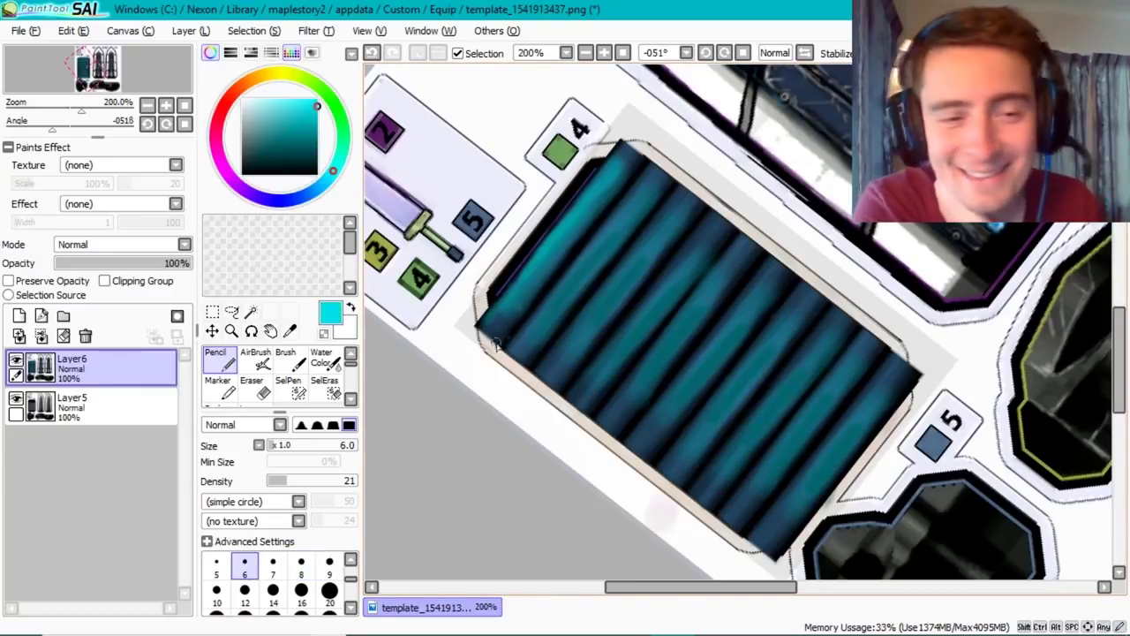
key(ctrl+z)
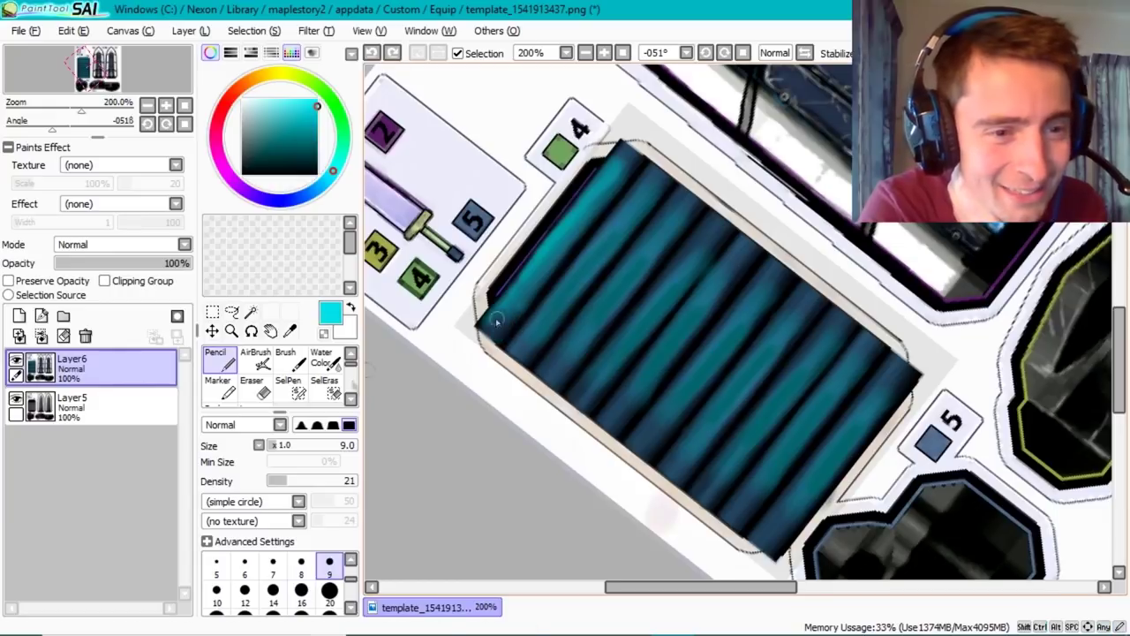
drag(574, 247, 537, 291)
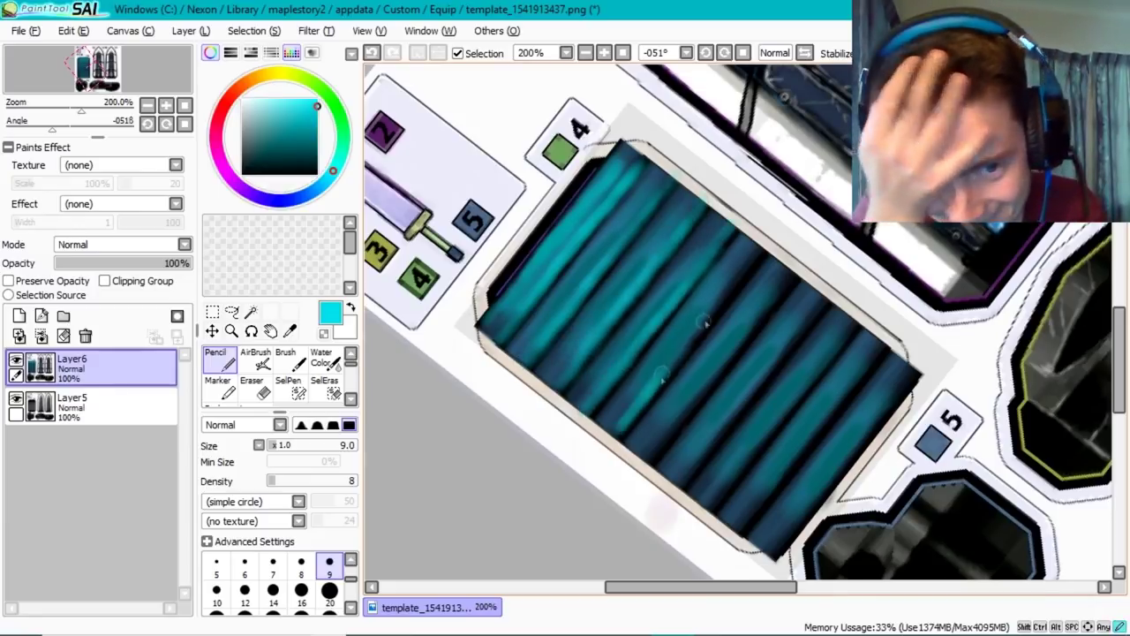
drag(684, 408, 728, 422)
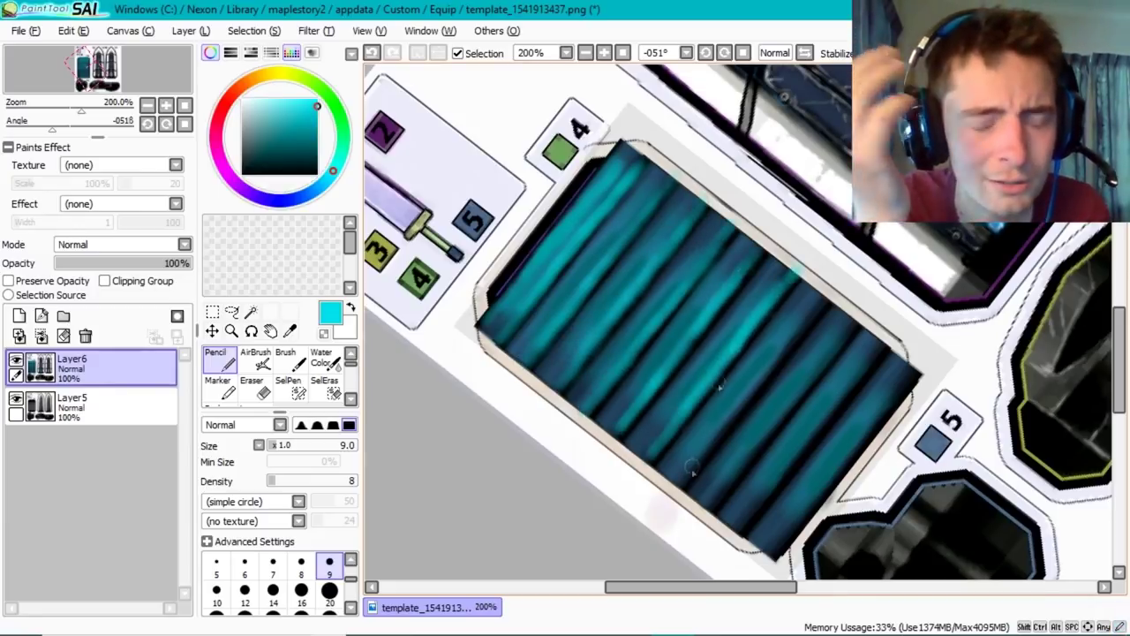
drag(713, 499, 799, 393)
drag(750, 450, 820, 367)
drag(792, 407, 857, 322)
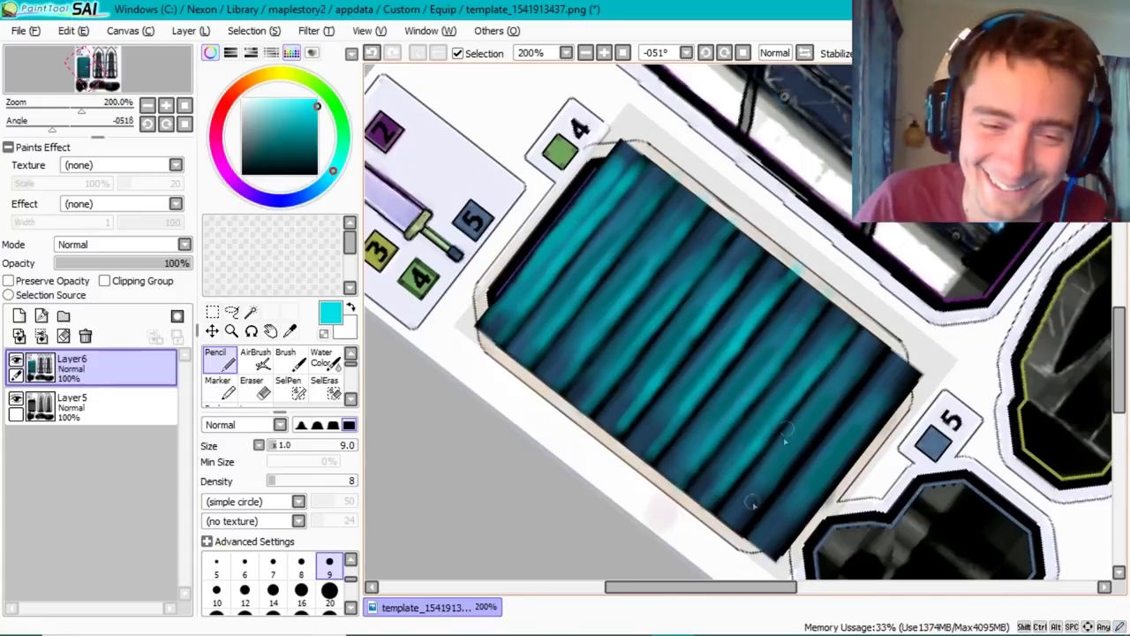
drag(740, 532, 803, 439)
drag(777, 477, 830, 419)
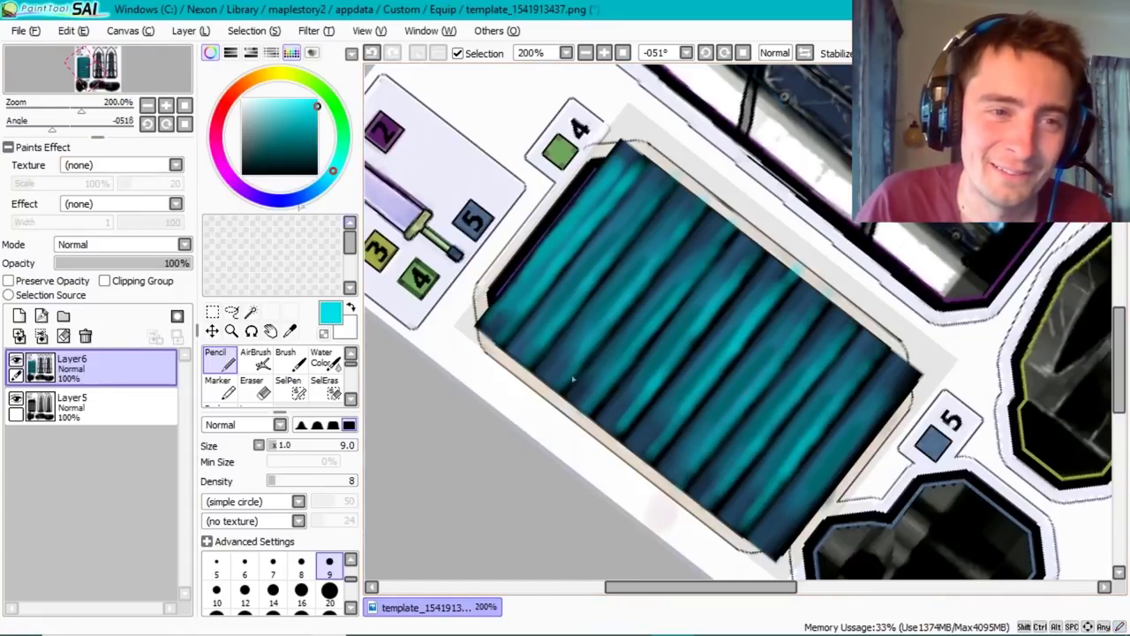
- Check the grip in-game, then paint thin light-cyan streaks across it at size 6
key(alt+Tab)
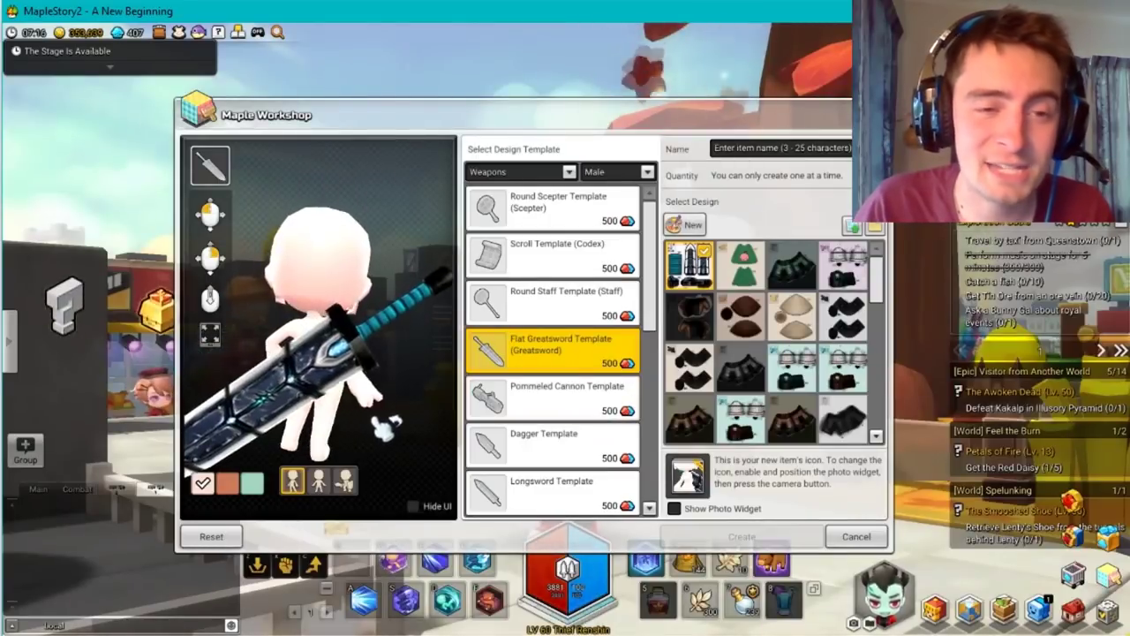
key(super)
key(alt+Tab)
click(245, 565)
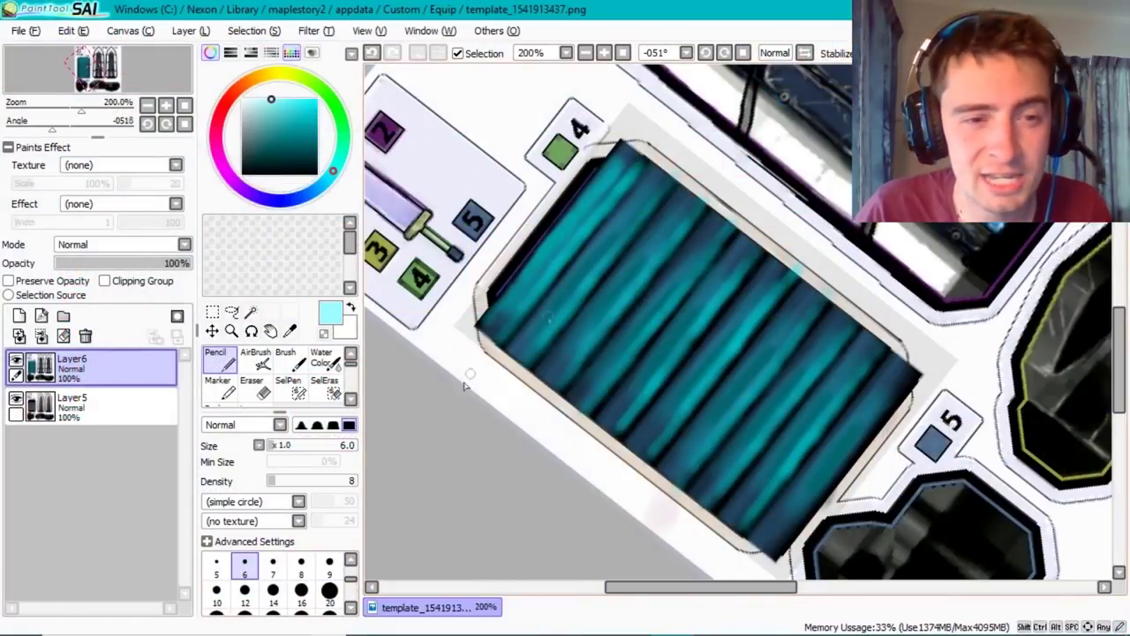
drag(649, 202, 556, 299)
drag(671, 235, 549, 373)
drag(710, 237, 602, 369)
drag(613, 361, 581, 398)
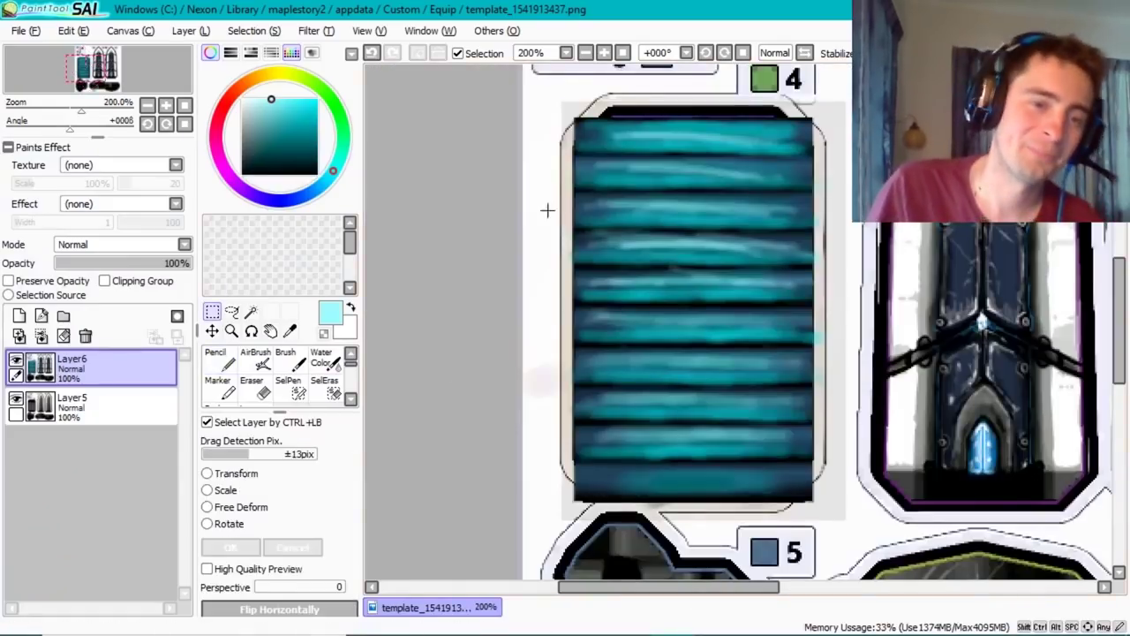
- Cancel a trial green hue shift, then darken the grip stripes and raise their contrast
click(315, 30)
mouse_move(265, 308)
mouse_down()
mouse_move(71, 300)
mouse_move(176, 341)
mouse_move(93, 330)
mouse_move(229, 341)
mouse_up()
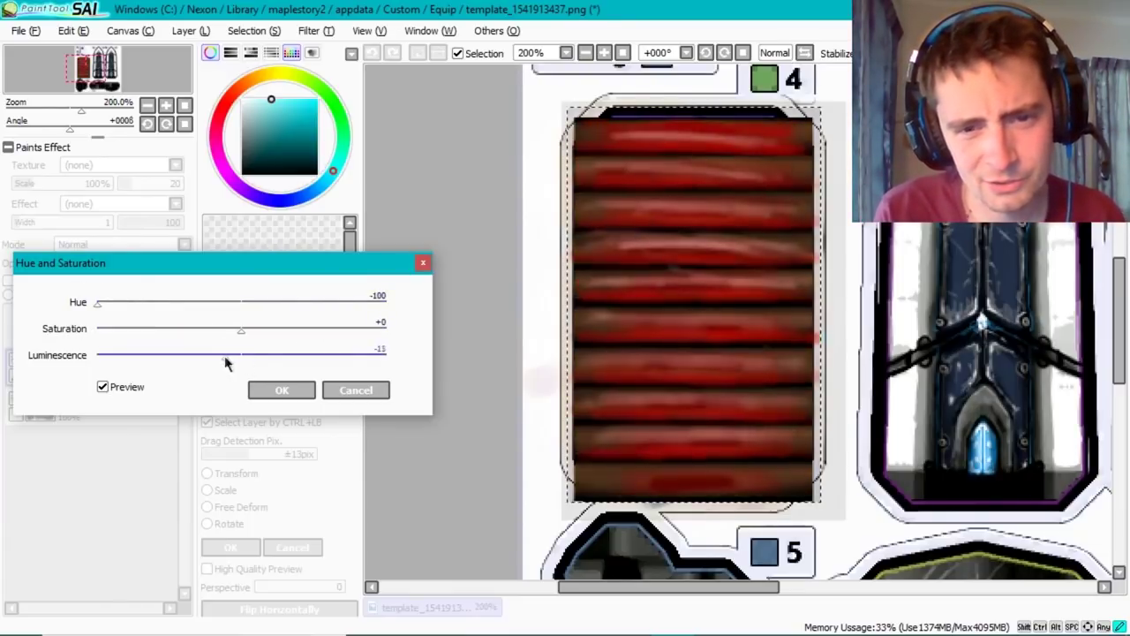
key(Escape)
click(316, 31)
click(336, 67)
drag(255, 263, 228, 265)
mouse_move(255, 289)
mouse_down()
mouse_move(292, 289)
mouse_move(220, 313)
mouse_move(259, 316)
mouse_up()
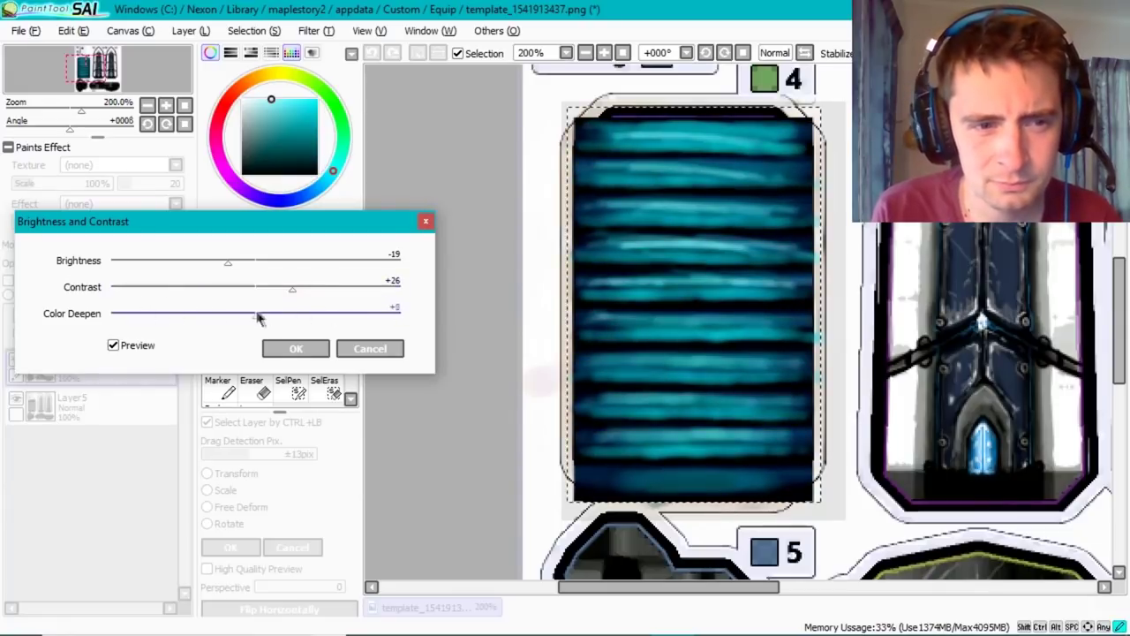
key(Return)
- Save the texture, preview it in the game, and clear the selection
click(24, 30)
click(27, 132)
click(600, 621)
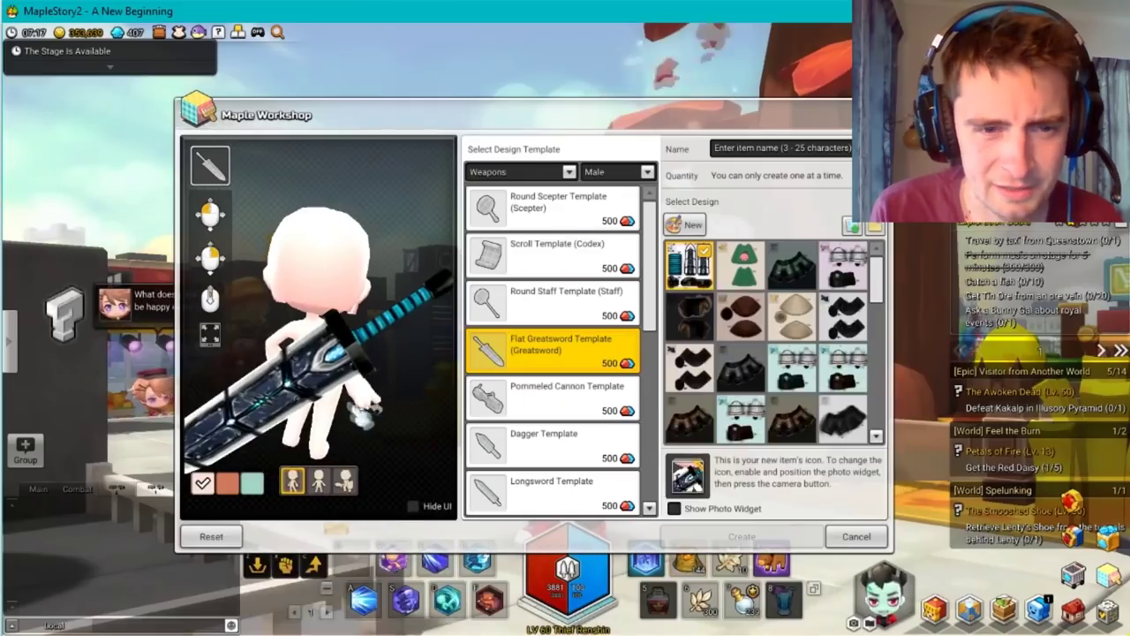
key(alt+Tab)
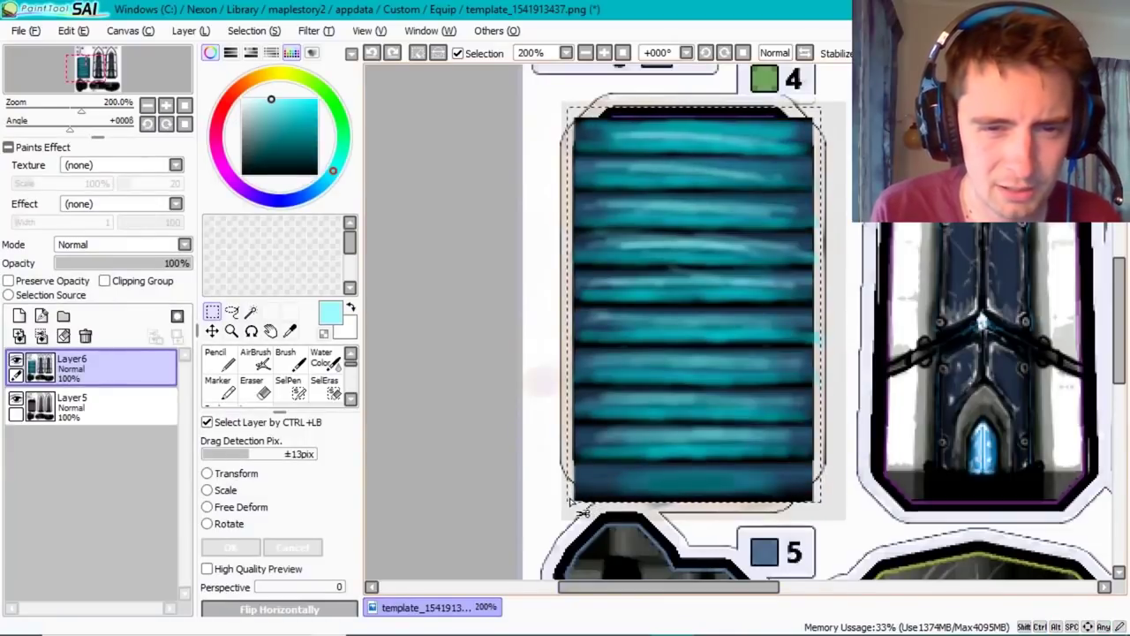
key(ctrl+d)
- Scale the stripes up into the upper part of piece 4 and save the texture
key(ctrl+t)
click(207, 489)
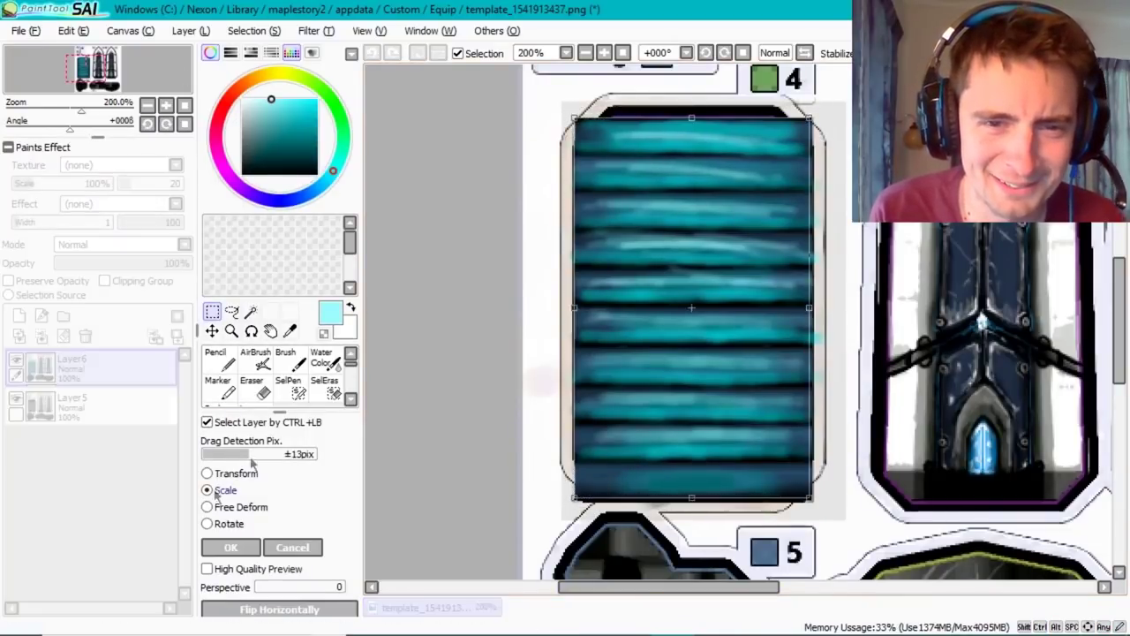
drag(691, 501, 647, 434)
key(Return)
click(31, 30)
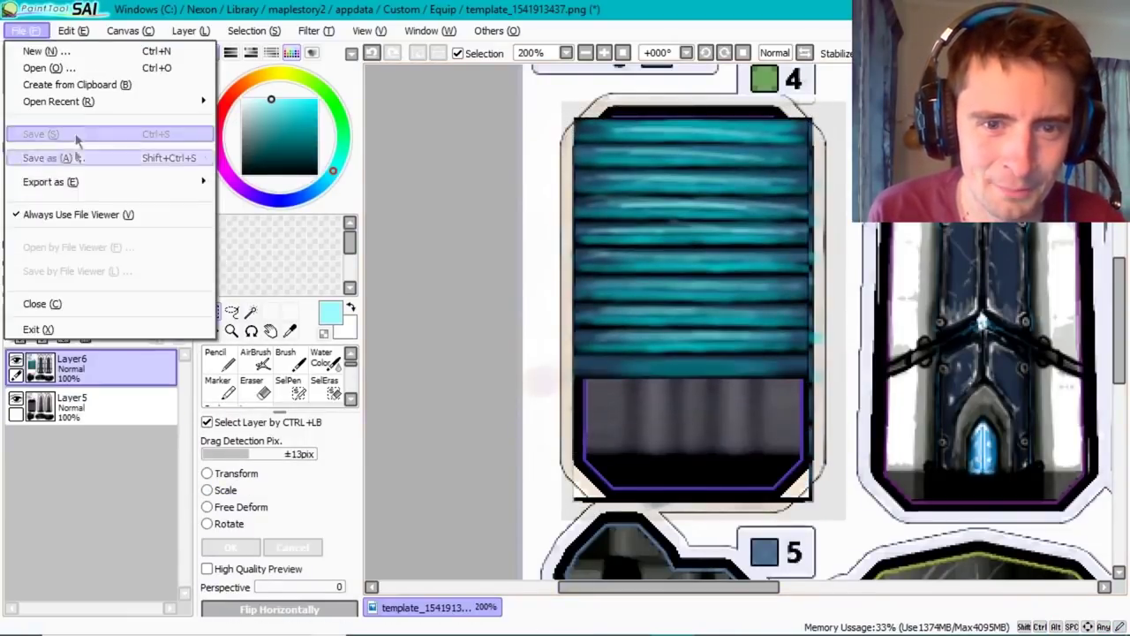
click(35, 133)
key(alt+Tab)
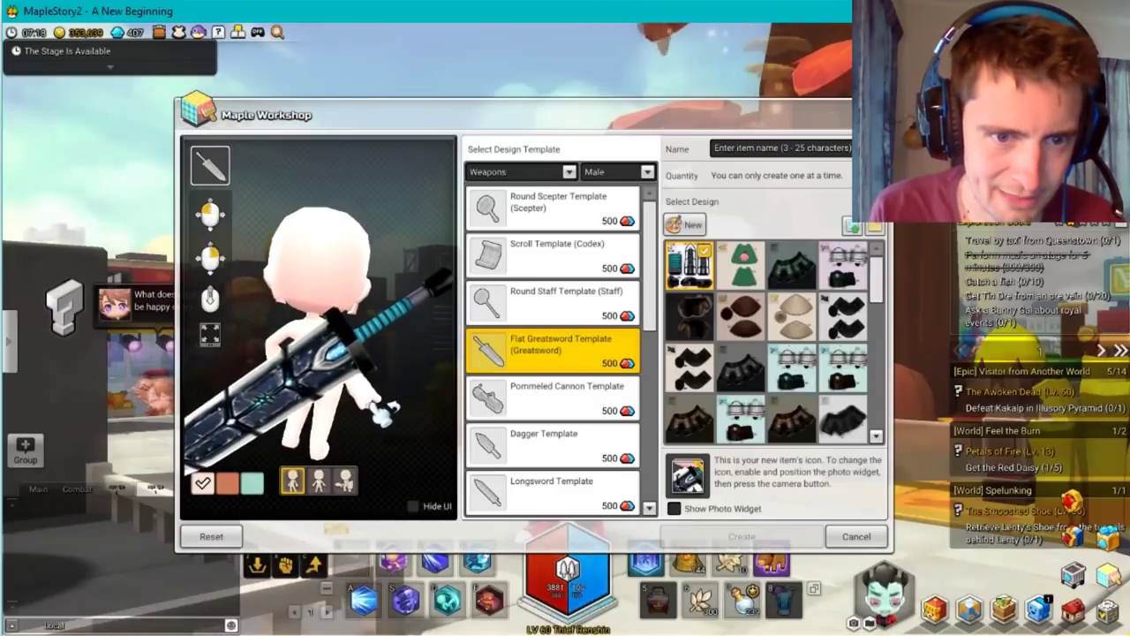
- Shrink the stripe block to the grip's top and paste a copy below it
key(alt+Tab)
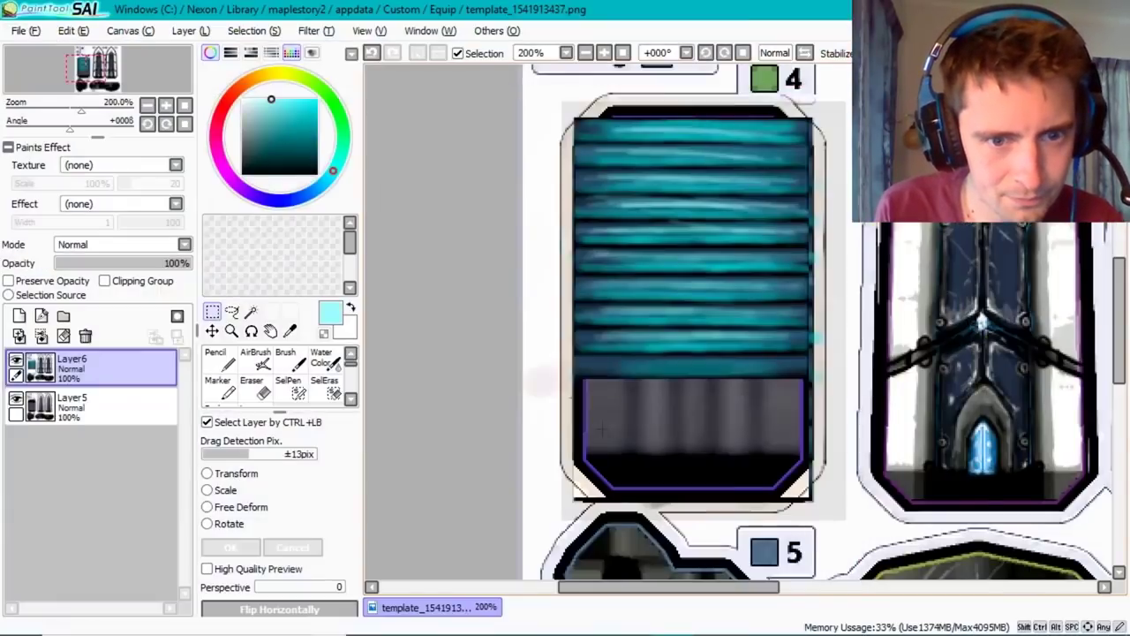
key(ctrl+t)
drag(694, 378, 693, 287)
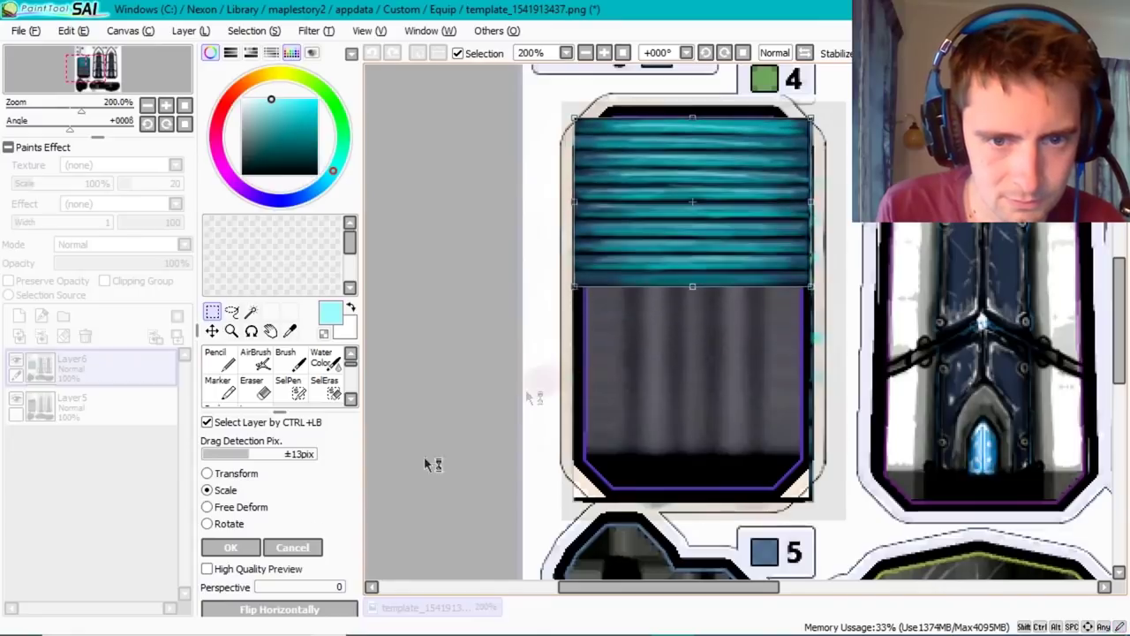
key(Return)
click(66, 30)
click(88, 129)
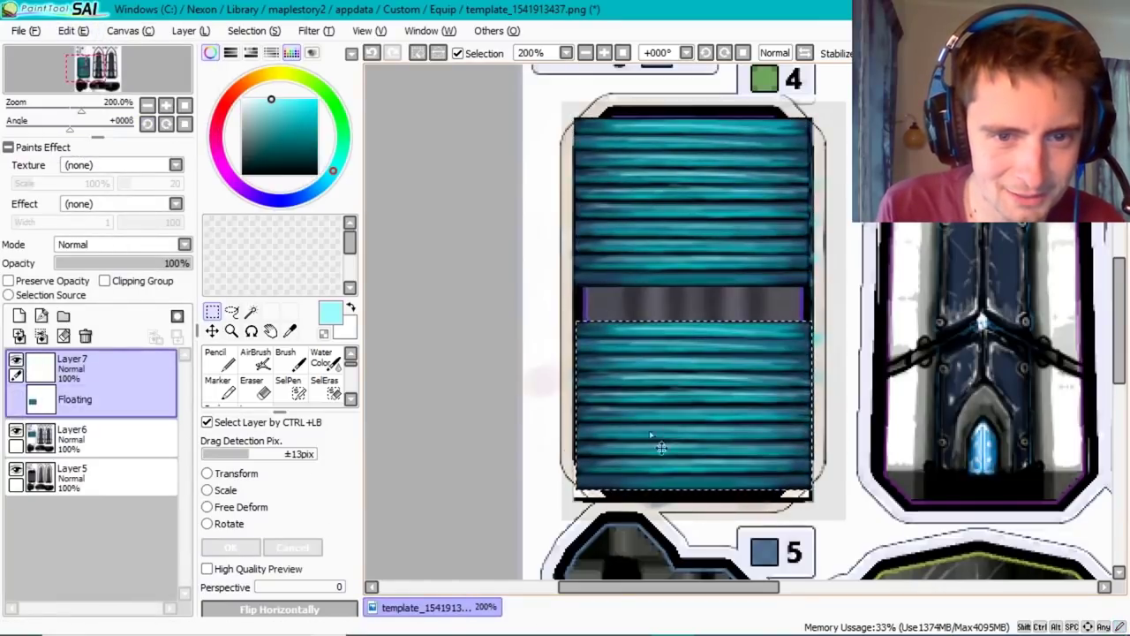
- Save, preview the grip in-game, and merge the pasted stripes into the grip layer
click(24, 30)
click(44, 98)
key(alt+Tab)
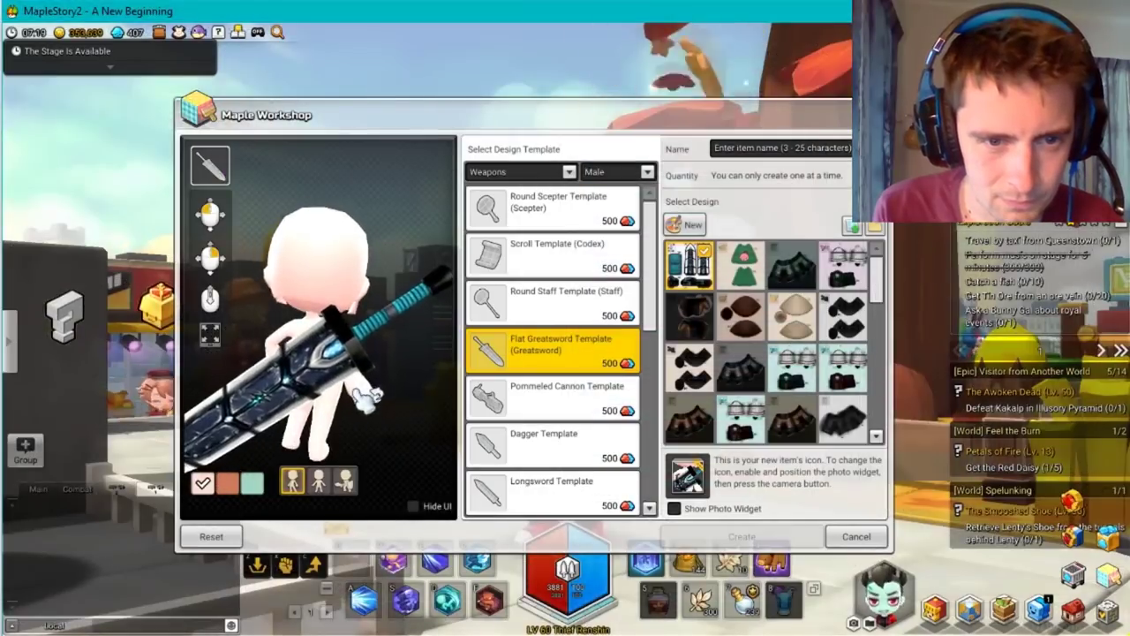
key(alt+Tab)
key(ctrl+e)
- Select the grip piece and preview a red hue shift on its stripes
drag(560, 106, 828, 497)
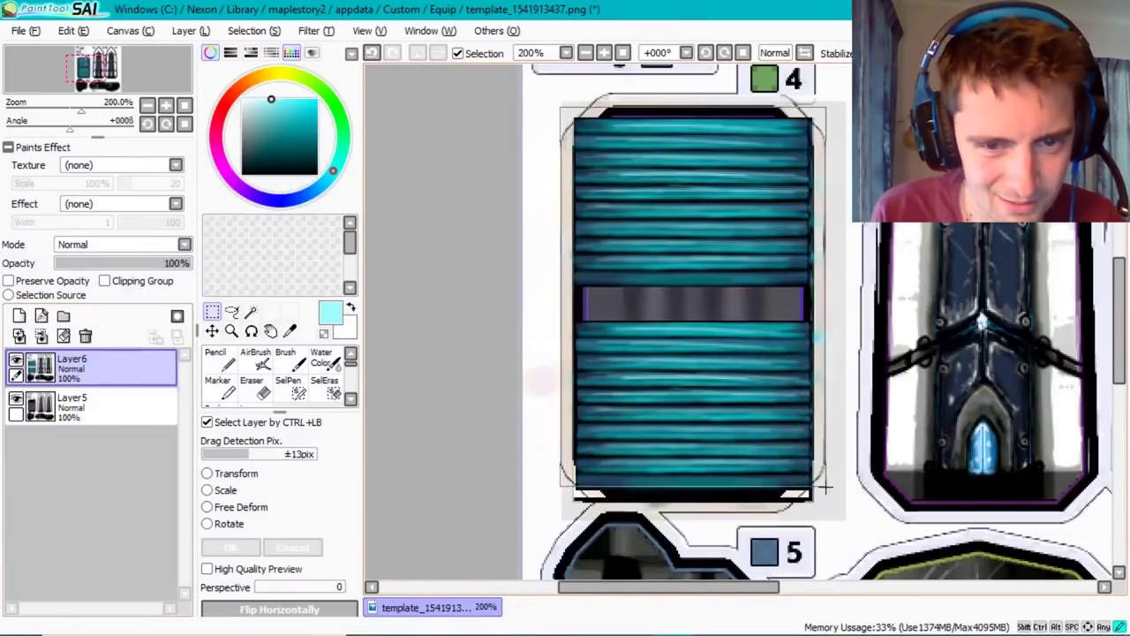
click(315, 30)
click(332, 53)
mouse_move(241, 302)
mouse_down()
mouse_move(265, 308)
mouse_move(86, 285)
mouse_move(380, 300)
mouse_move(92, 289)
mouse_up()
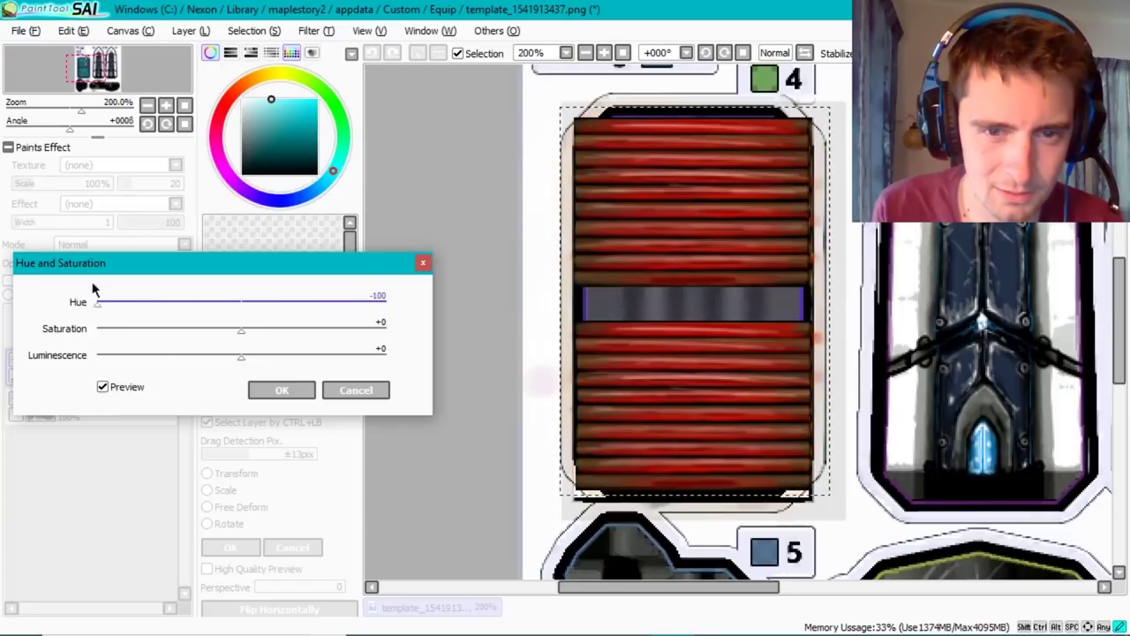
- Apply the red hue, then raise the stripes' brightness and contrast
drag(232, 358, 216, 357)
click(282, 390)
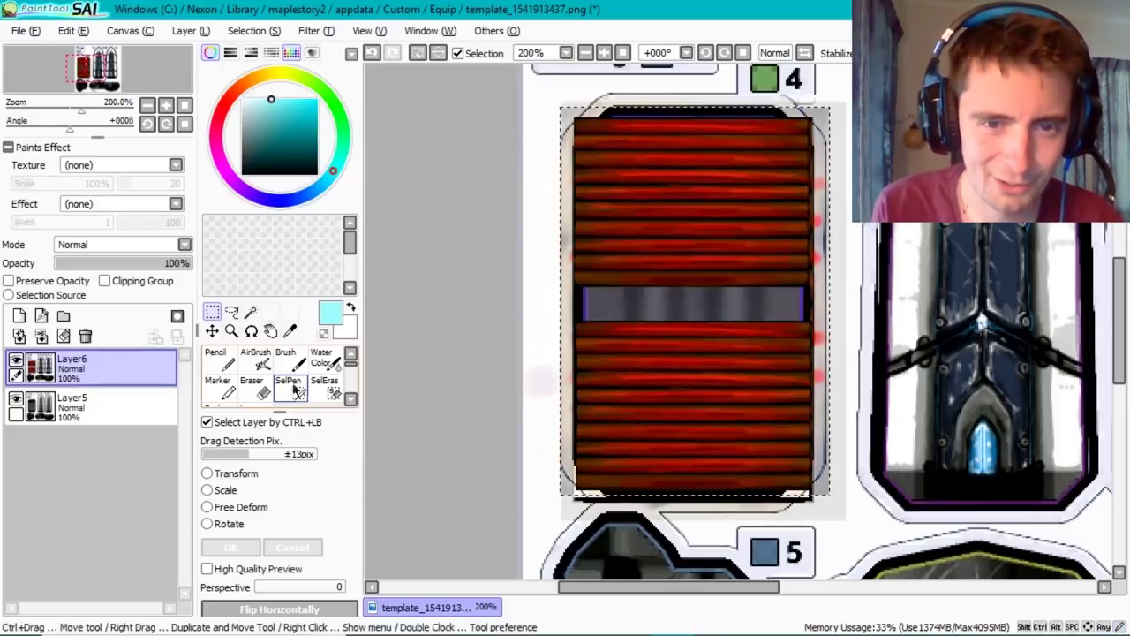
click(316, 30)
click(331, 69)
mouse_move(215, 291)
mouse_down()
mouse_move(379, 298)
mouse_move(277, 298)
mouse_move(239, 265)
mouse_up()
click(297, 269)
mouse_move(255, 313)
mouse_down()
mouse_move(238, 316)
mouse_move(291, 318)
mouse_move(272, 321)
mouse_up()
click(296, 348)
- Shift the red stripes toward orange for an amber-brown wood look
click(309, 30)
click(335, 51)
click(269, 395)
click(25, 30)
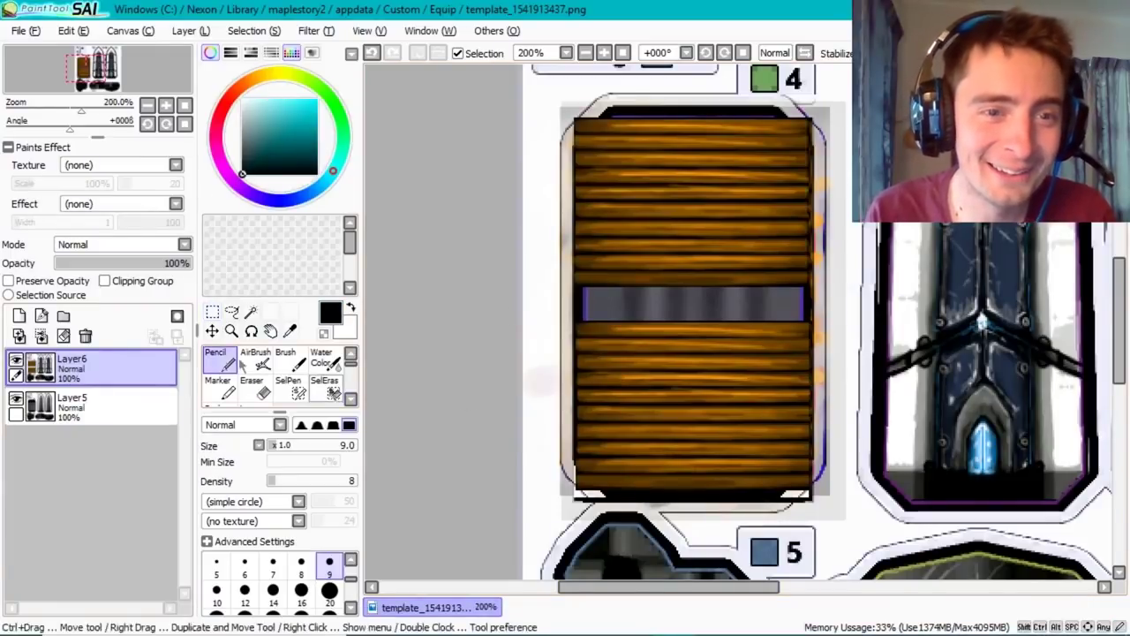
- Paint thick black bands along the wood grip's bottom and top edges
drag(600, 481, 817, 481)
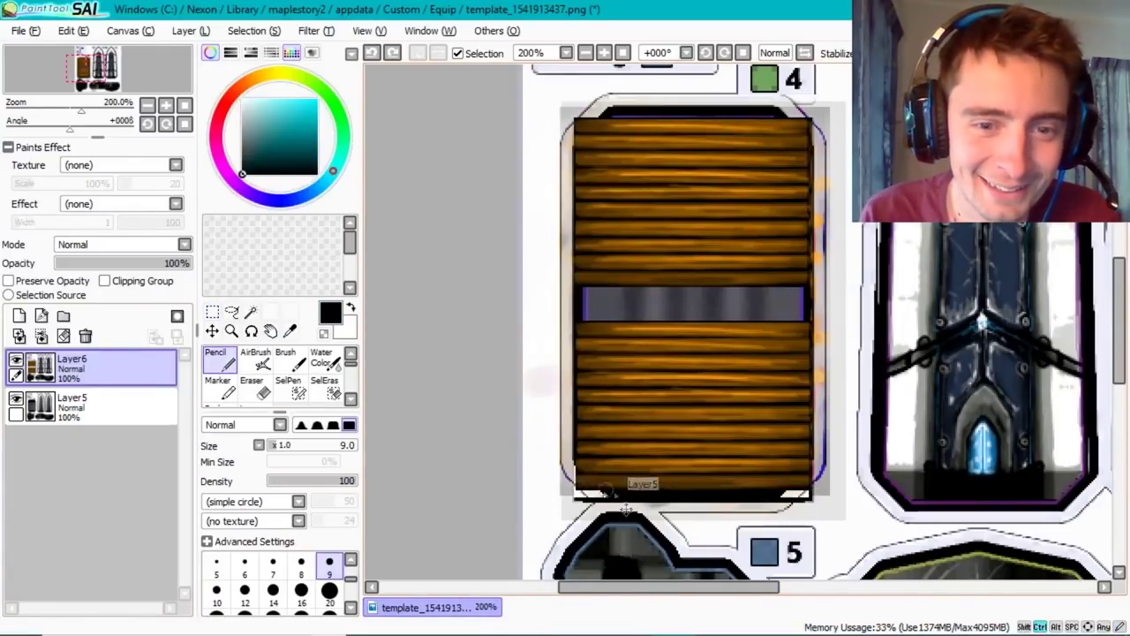
click(329, 590)
drag(565, 115, 822, 116)
drag(738, 131, 634, 134)
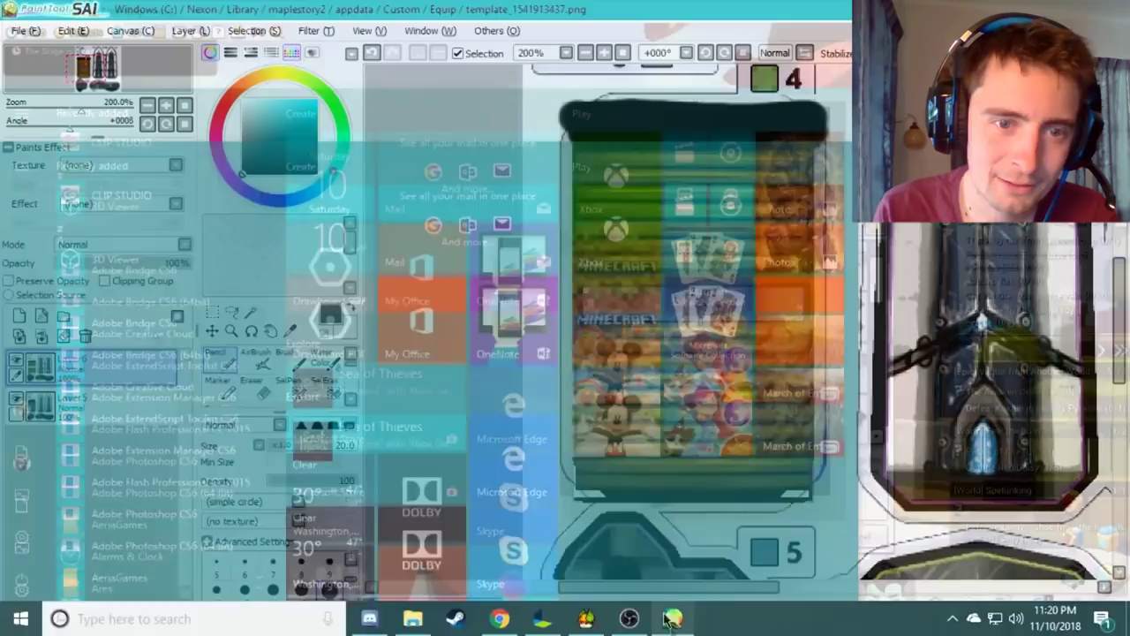
- With the black Pencil, extend the top band downward and cover panel 4's grey middle band
drag(565, 159, 711, 166)
drag(816, 164, 677, 172)
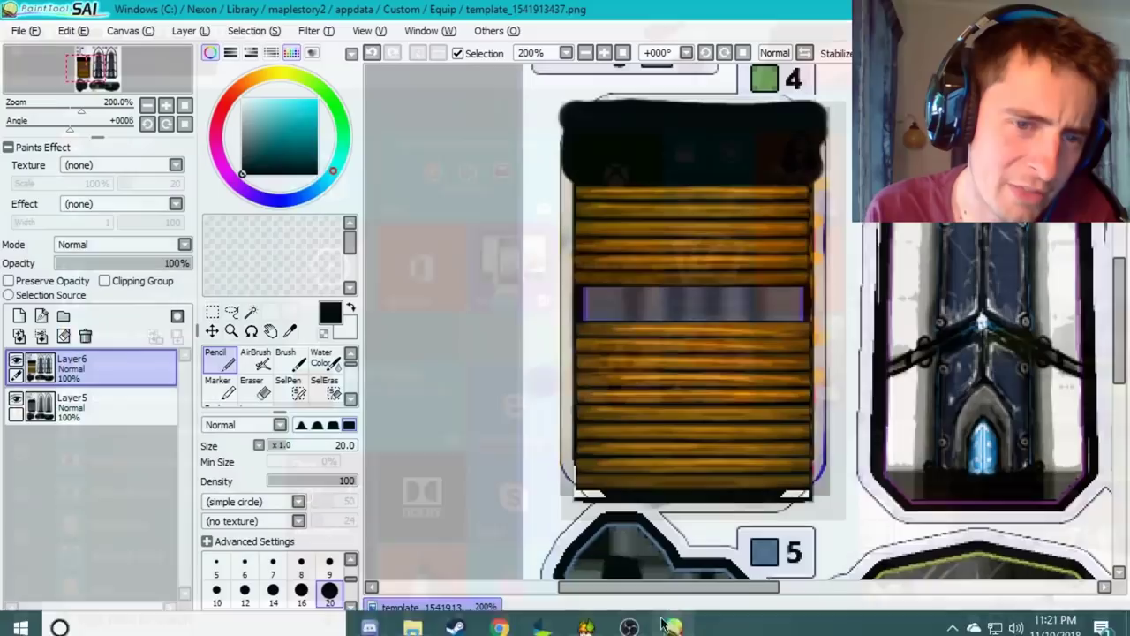
drag(570, 304, 768, 305)
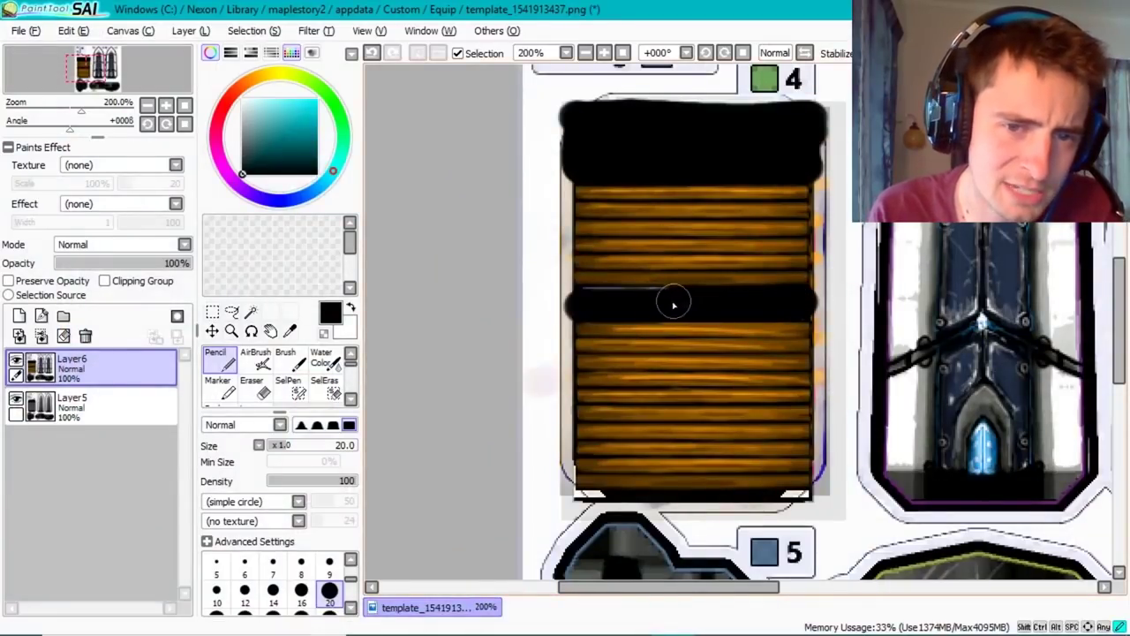
- Try a red hue shift on the whole grip panel and save it for an in-game preview
key(ctrl+a)
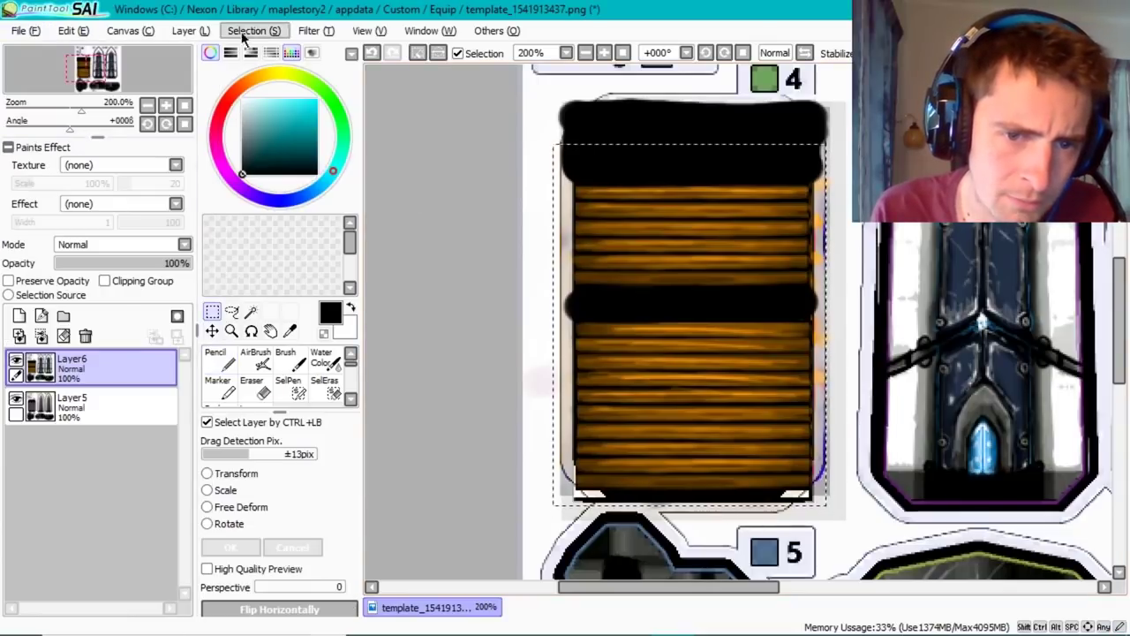
key(ctrl+u)
drag(241, 302, 209, 305)
click(282, 389)
click(25, 30)
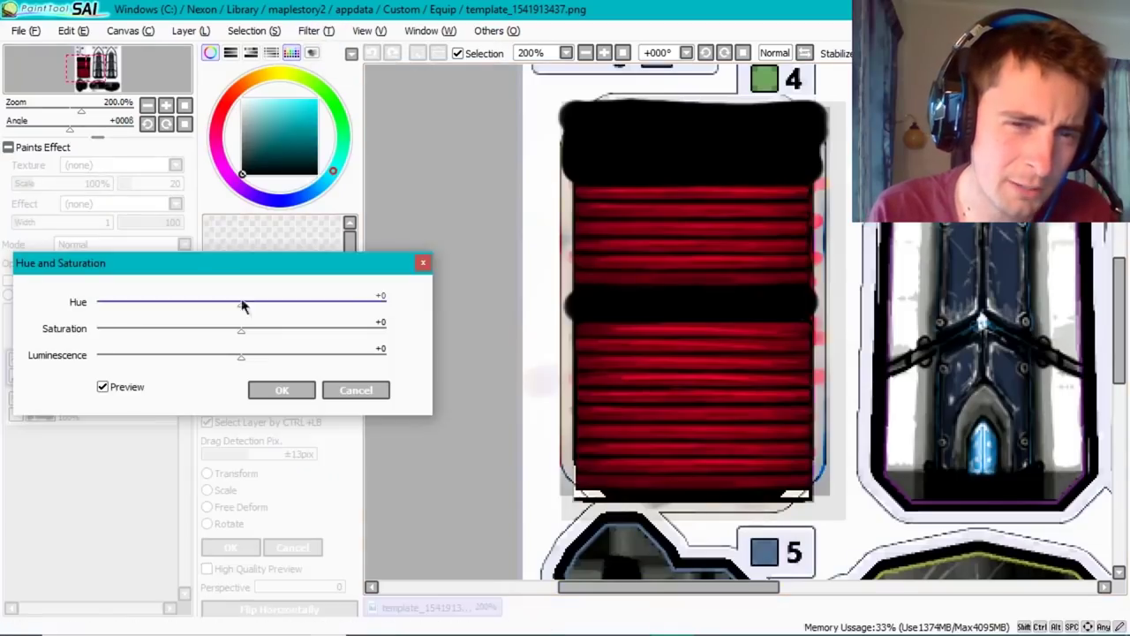
- Recolour the stripes blue (Hue about -83), deselect, and return to a lower-density Pencil
mouse_move(243, 305)
mouse_down()
mouse_move(194, 313)
mouse_move(374, 326)
mouse_move(300, 312)
mouse_move(395, 313)
mouse_move(124, 301)
mouse_up()
click(356, 389)
key(ctrl+u)
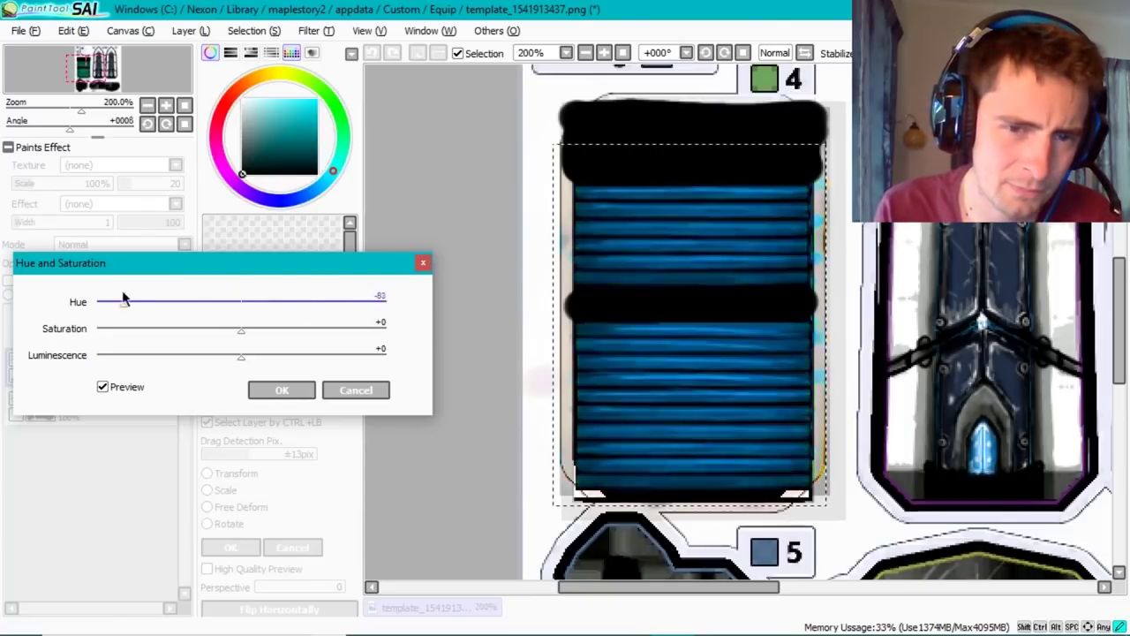
key(Return)
key(ctrl+d)
key(n)
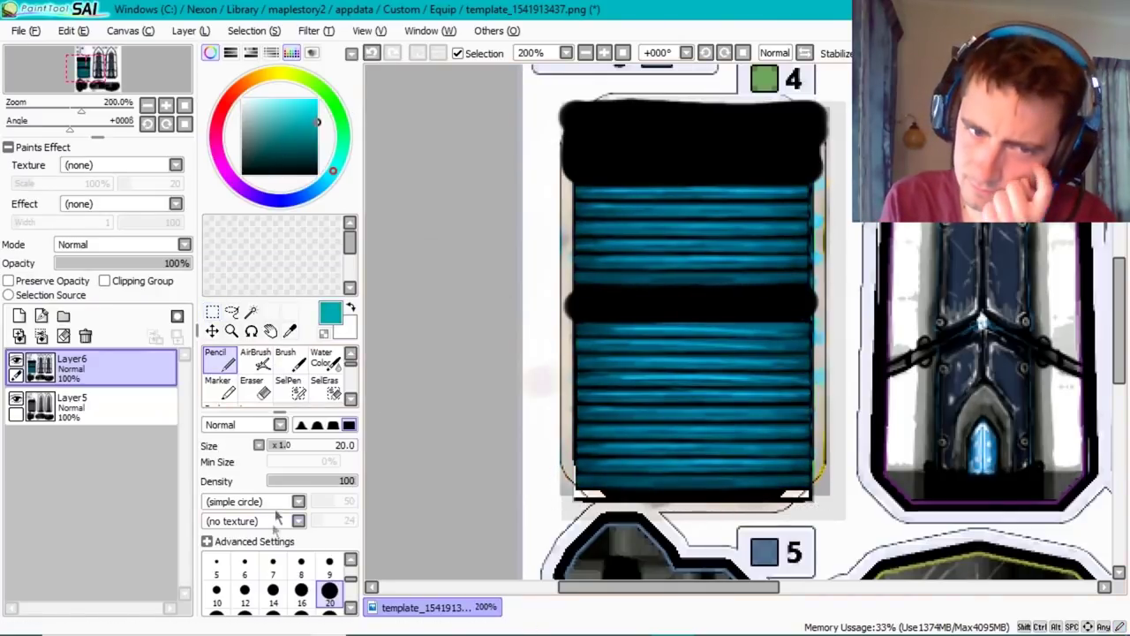
click(300, 481)
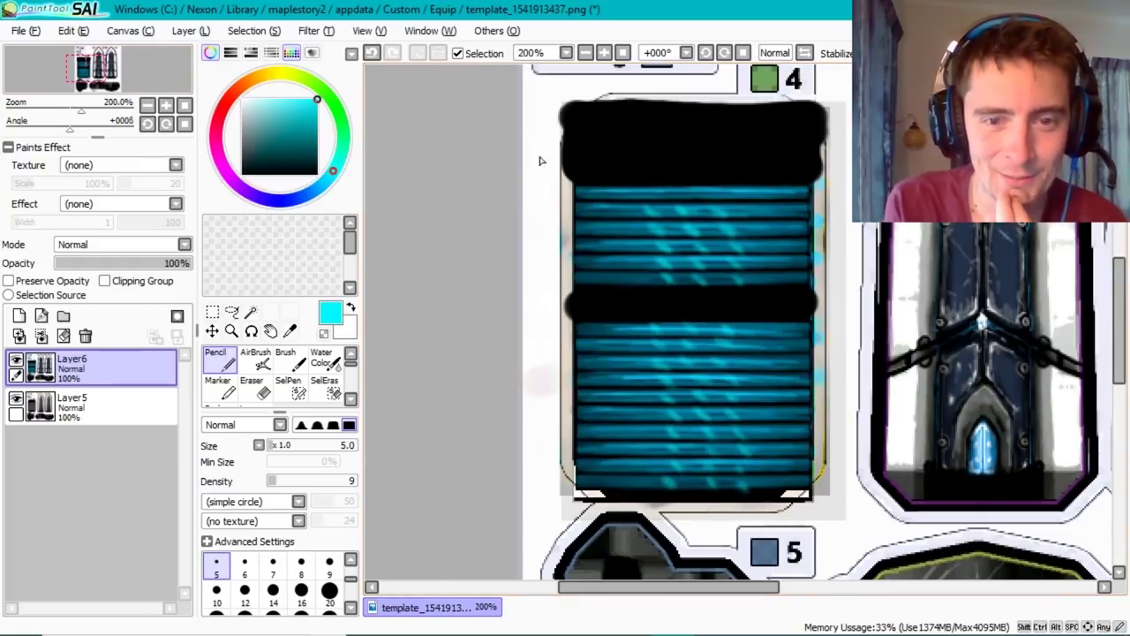
- Preview the cyan-highlighted blue grip in Maple Workshop, then return to SAI
key(alt+Tab)
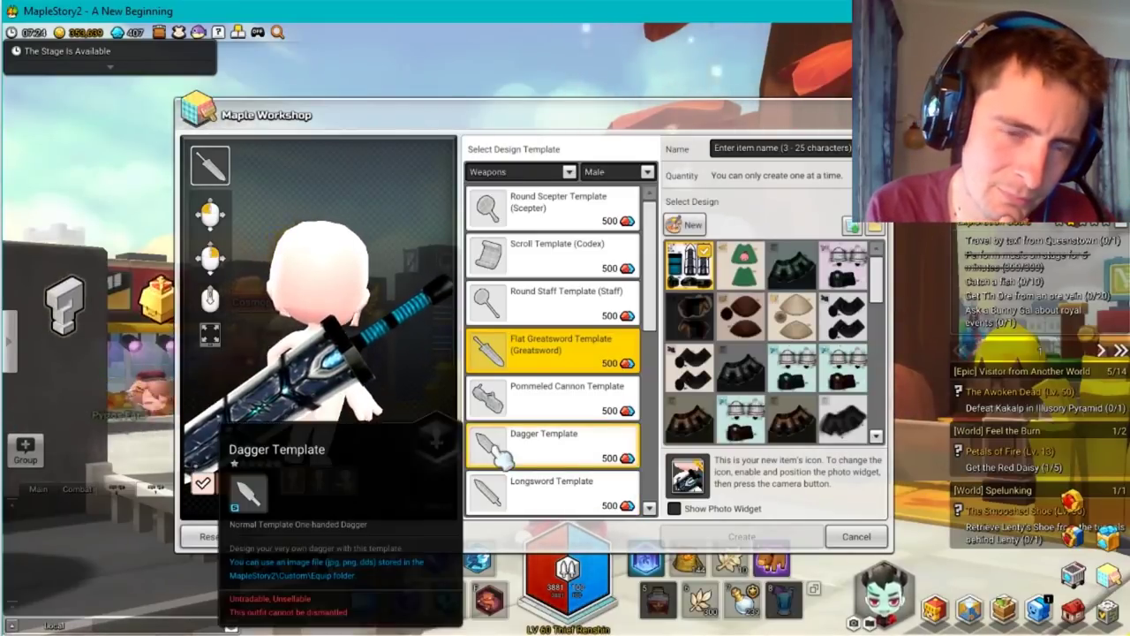
key(alt+Tab)
- Repaint the black middle and top bands dark navy with Pencil sizes 16 and 50
click(301, 590)
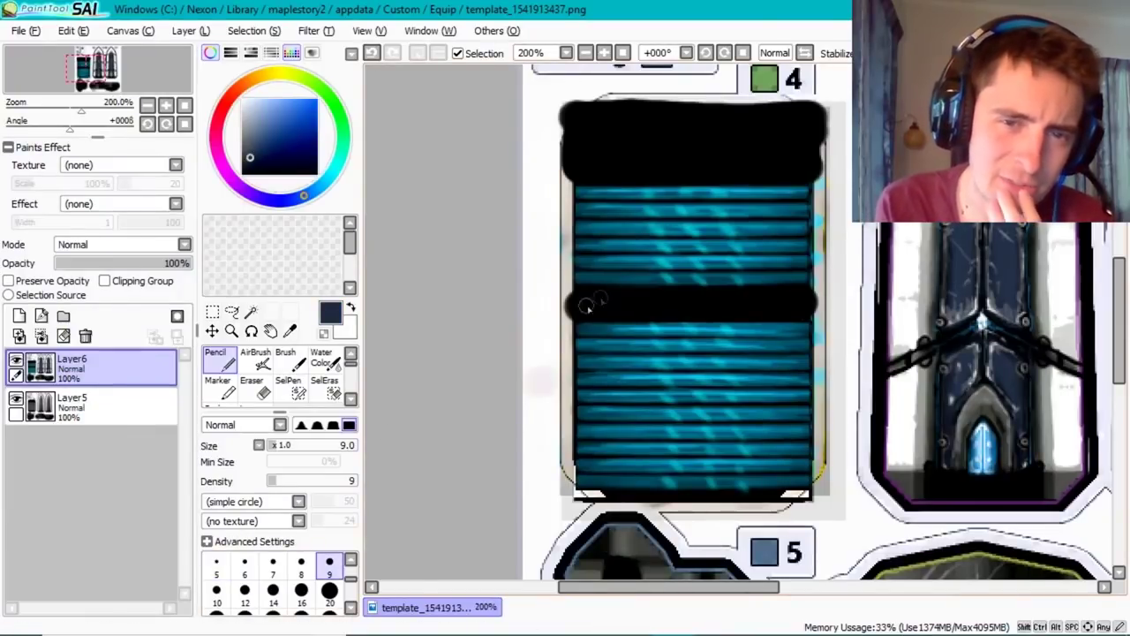
drag(586, 305, 706, 309)
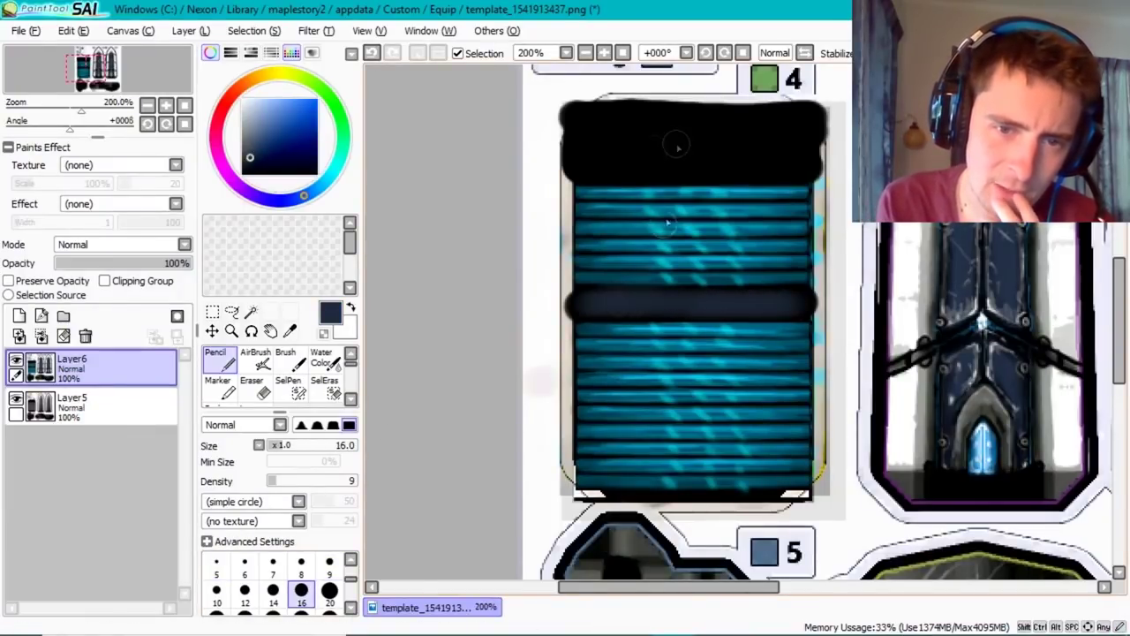
click(329, 592)
mouse_move(574, 132)
mouse_down()
mouse_move(788, 139)
mouse_move(601, 144)
mouse_up()
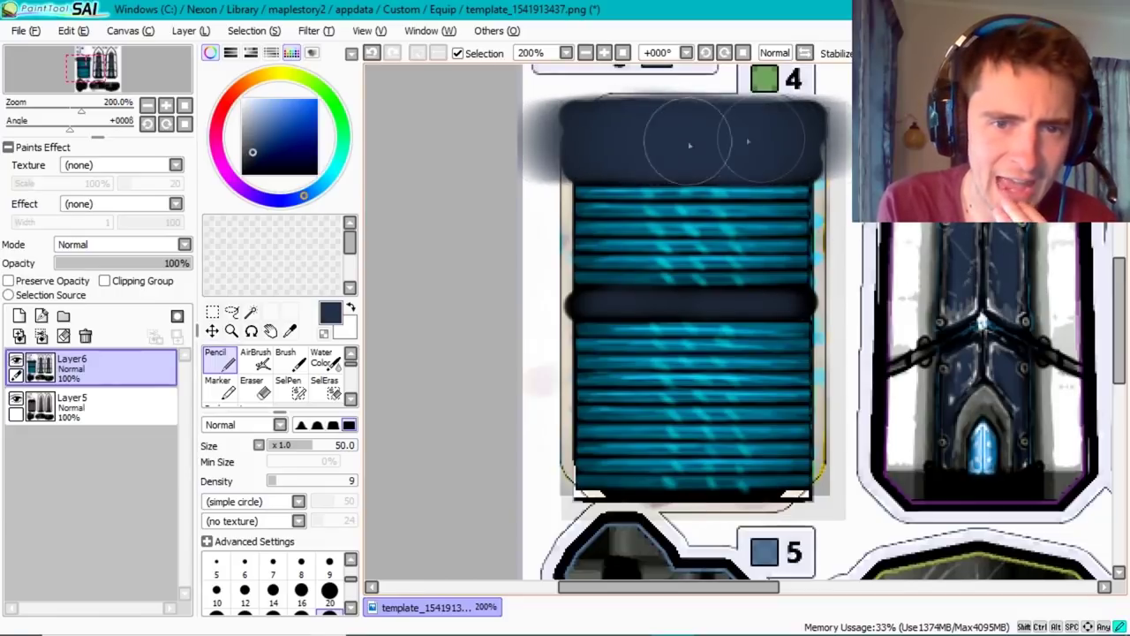
click(301, 590)
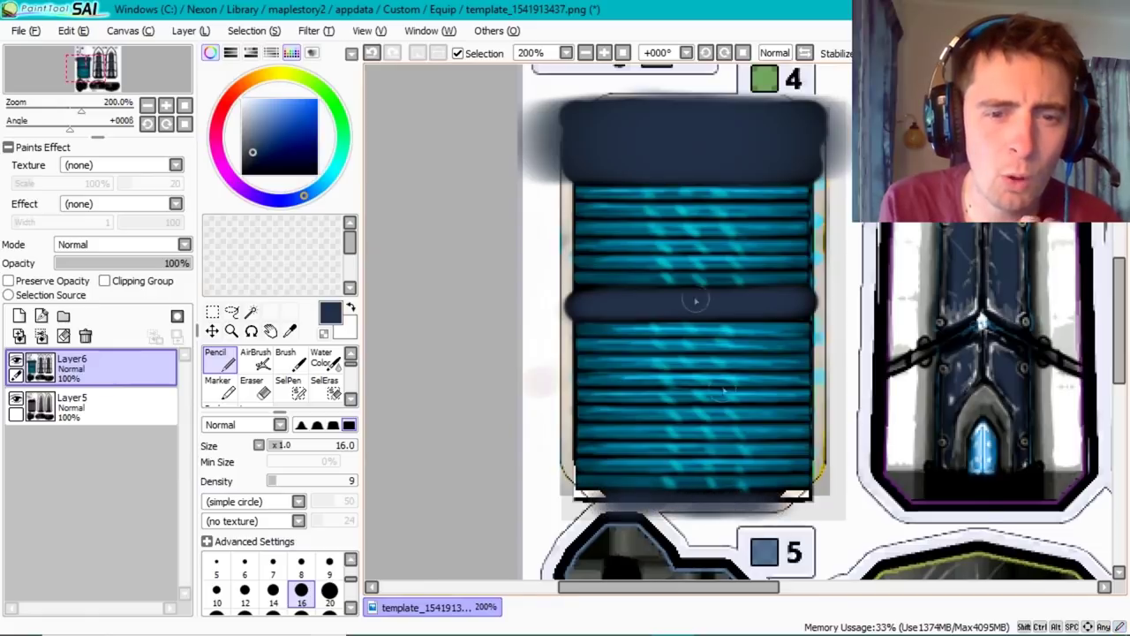
- Try fine grey strokes on the bands, undo them, and add a faint vertical stroke on the top band
click(24, 30)
click(53, 101)
click(216, 567)
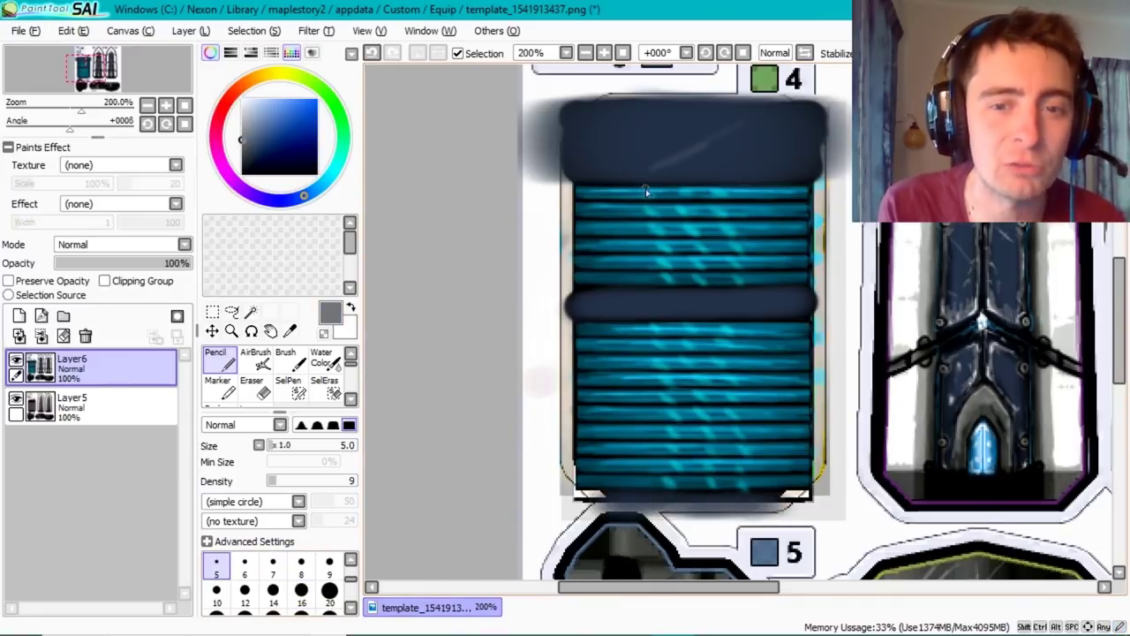
key(bracketleft)
key(bracketleft)
key(bracketleft)
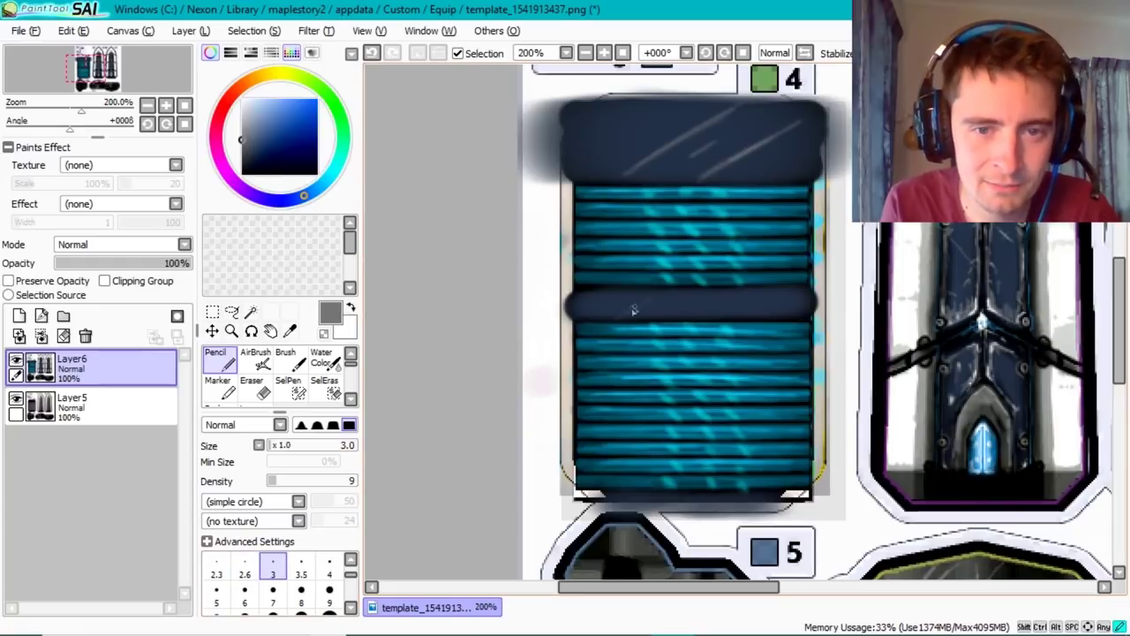
key(ctrl+z)
key(bracketright)
key(bracketright)
key(bracketright)
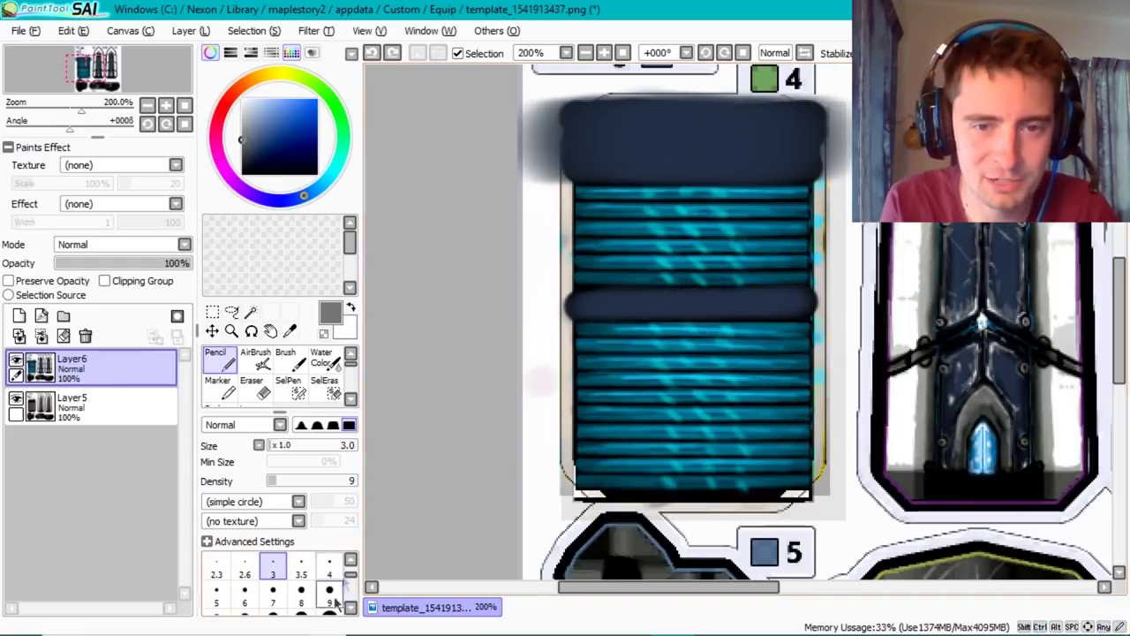
drag(697, 121, 704, 168)
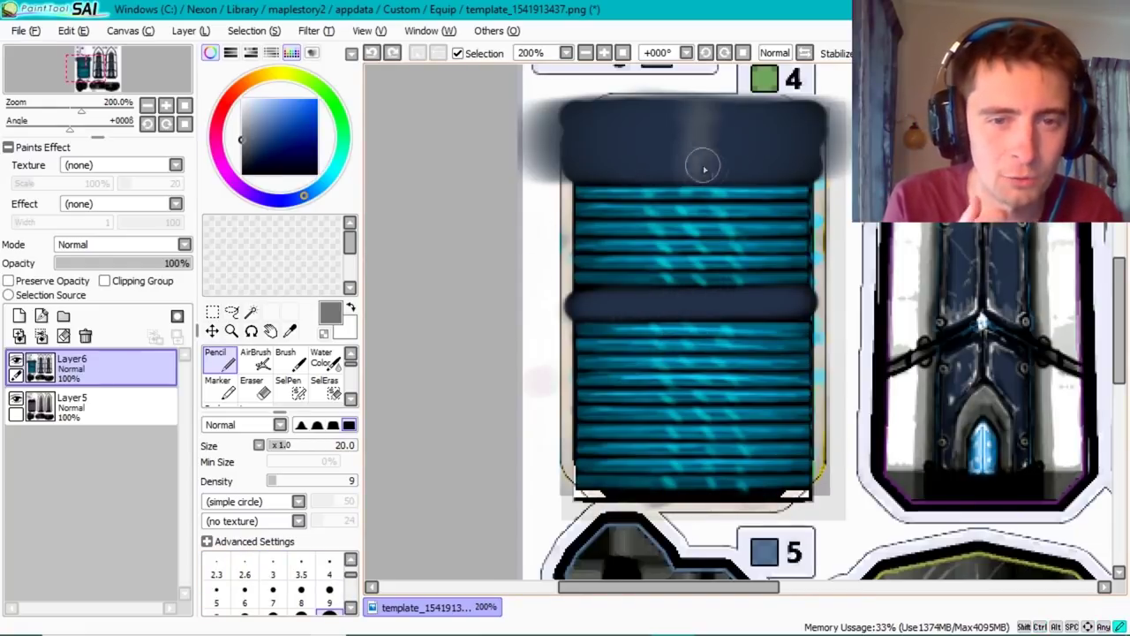
click(328, 570)
key(bracketright)
key(bracketright)
key(bracketright)
drag(696, 119, 694, 163)
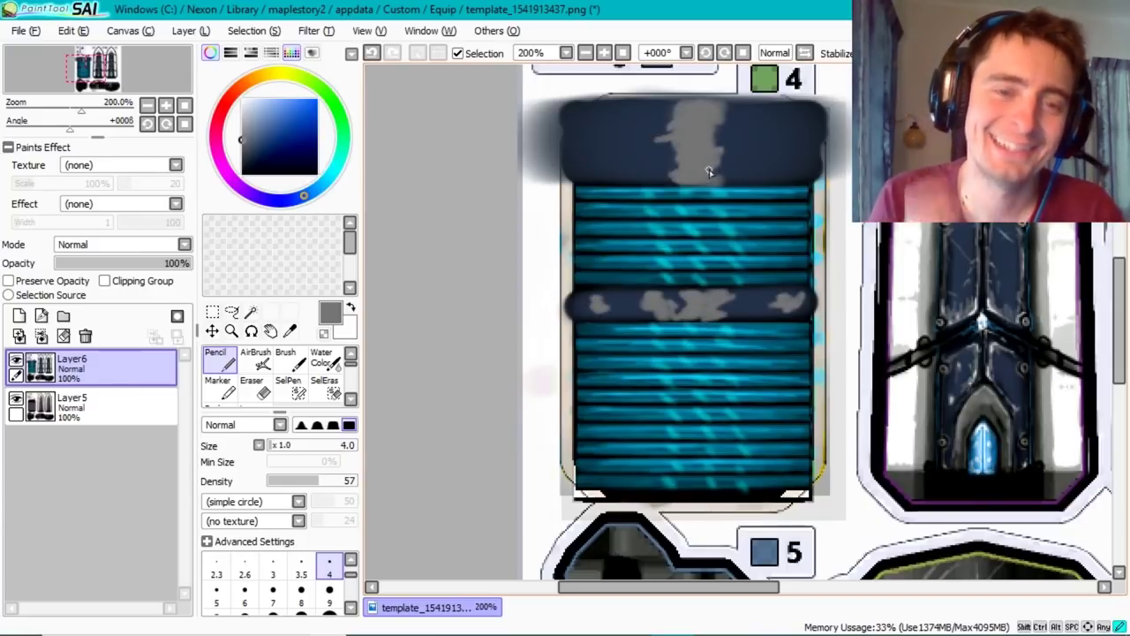
- Dab grey spots on the top band and paint a light grey vertical streak through it
click(724, 124)
click(742, 139)
click(761, 164)
click(658, 164)
click(624, 118)
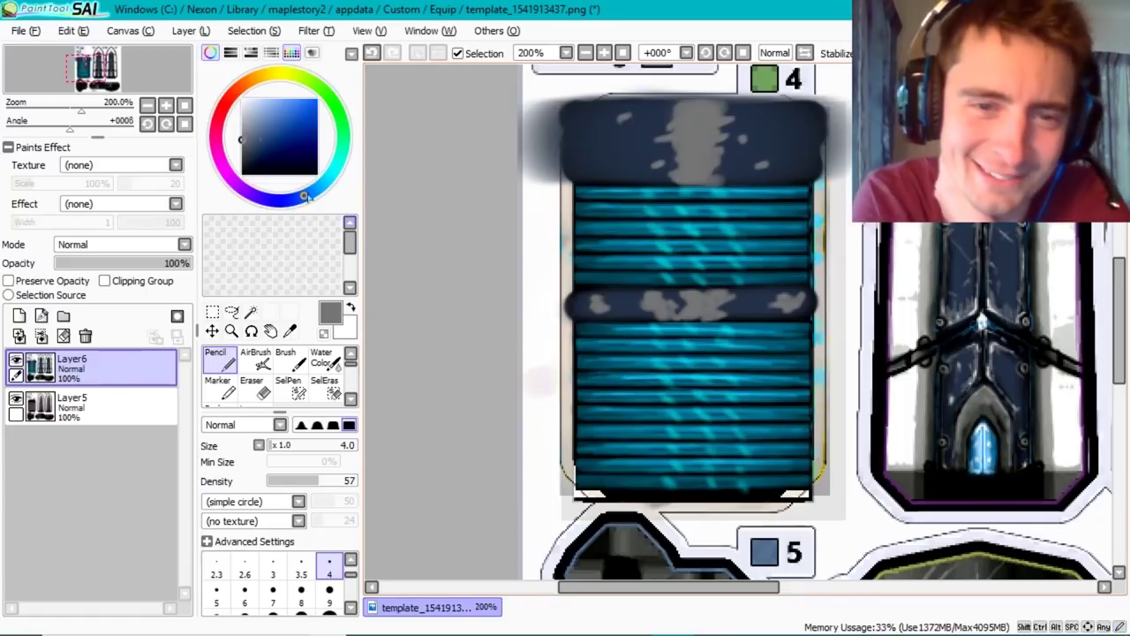
alt+click(671, 127)
key(bracketright)
key(bracketright)
key(bracketright)
drag(695, 118, 706, 172)
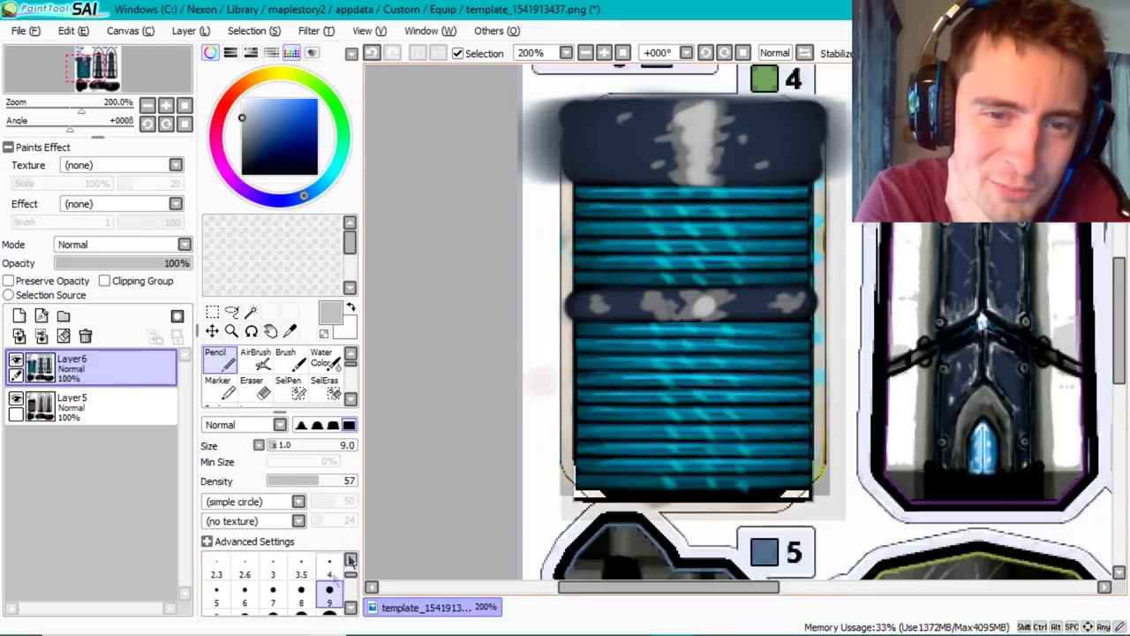
key(bracketleft)
key(bracketleft)
key(bracketleft)
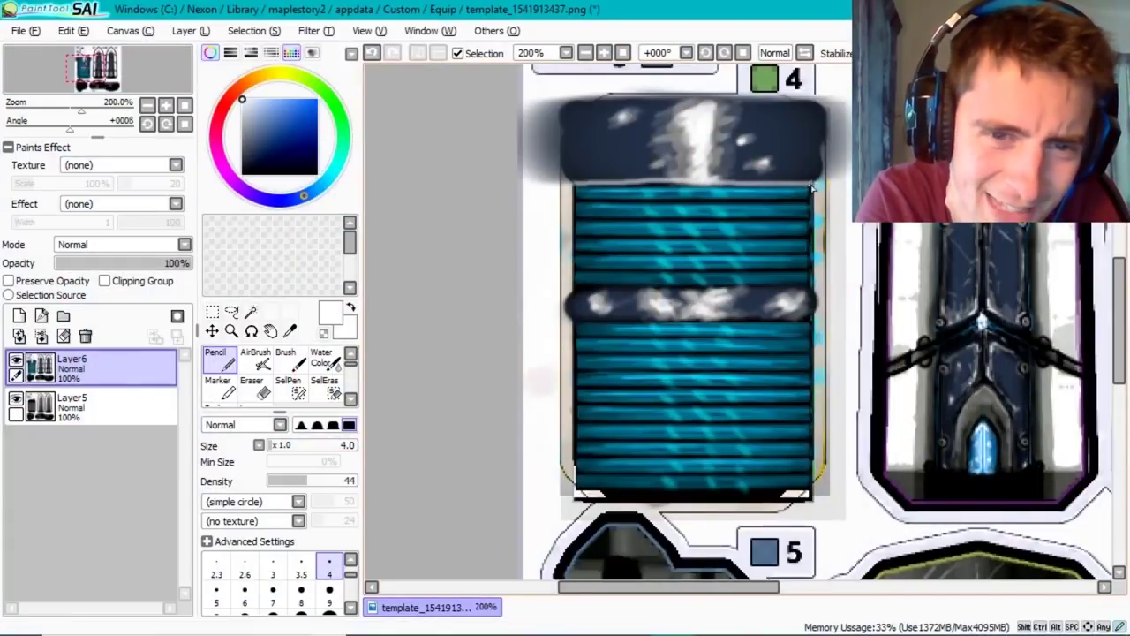
- Add thin light edges above the stripes and along the top band, then save and preview in-game
drag(585, 184, 764, 183)
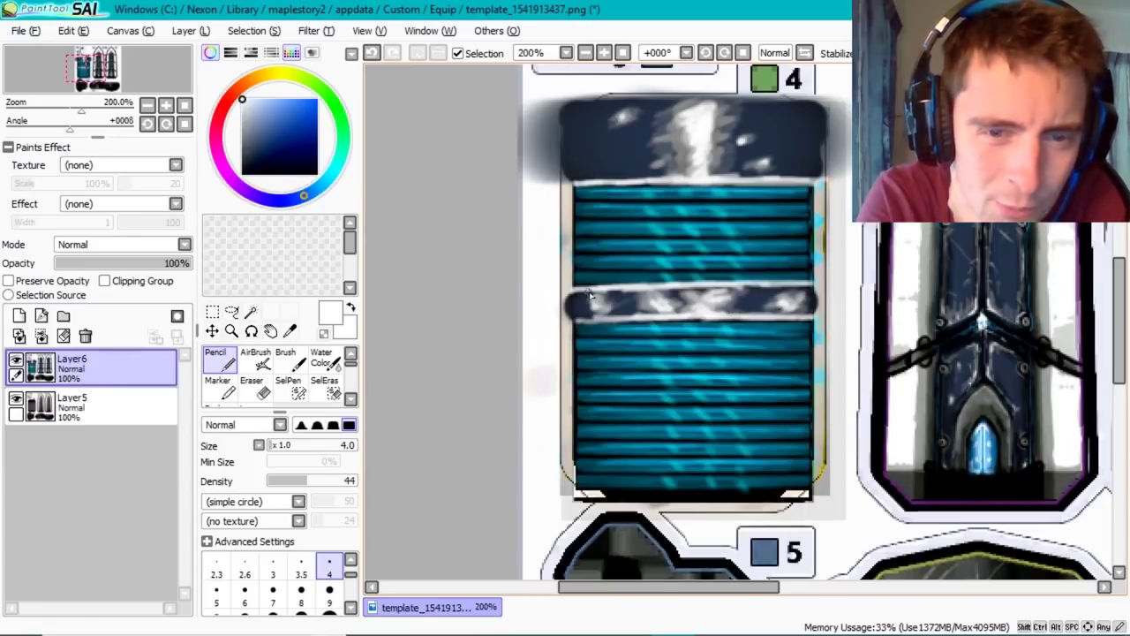
click(331, 598)
mouse_move(565, 99)
mouse_down()
mouse_move(799, 98)
mouse_move(680, 96)
mouse_up()
drag(609, 101, 678, 135)
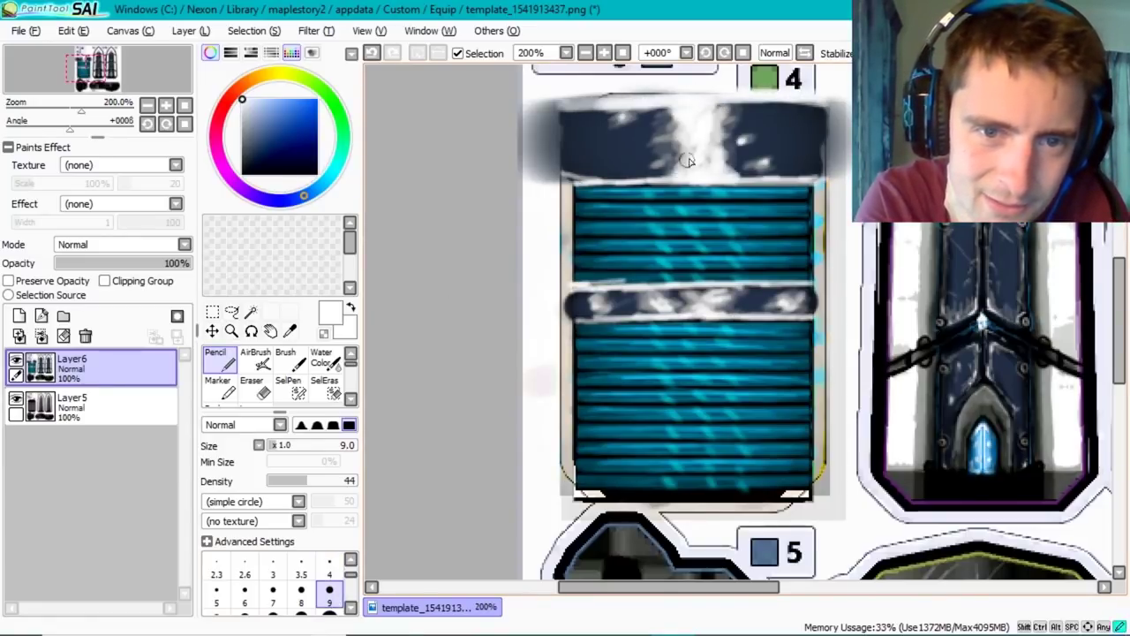
click(20, 30)
click(35, 132)
key(alt+Tab)
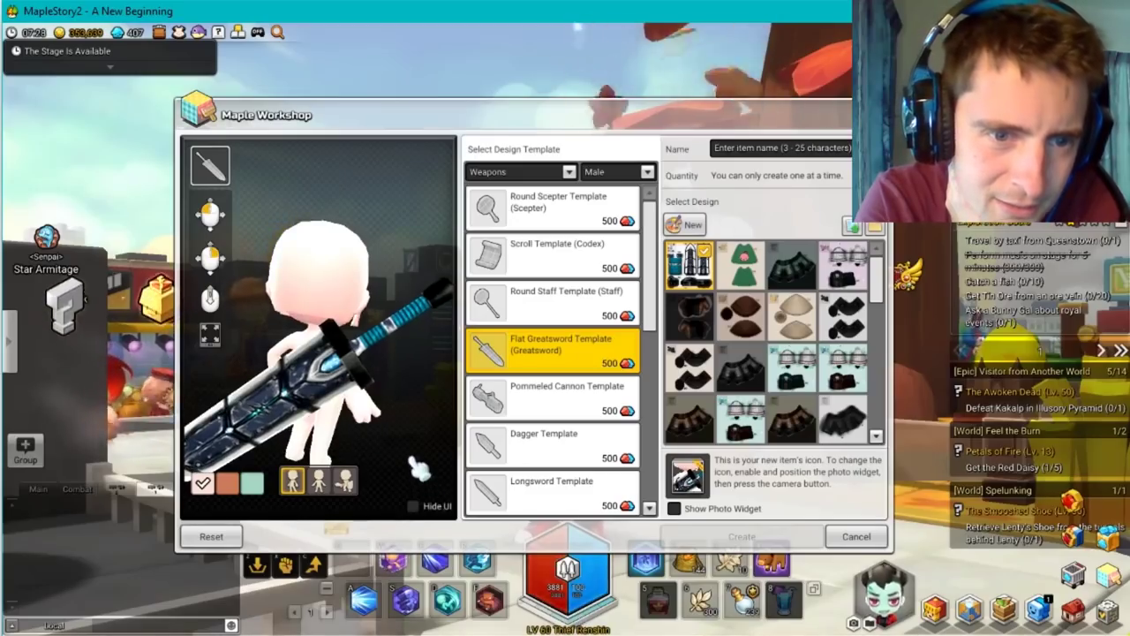
key(alt+Tab)
- Cover the top band's white highlights in navy and tone down the middle band with grey
click(333, 614)
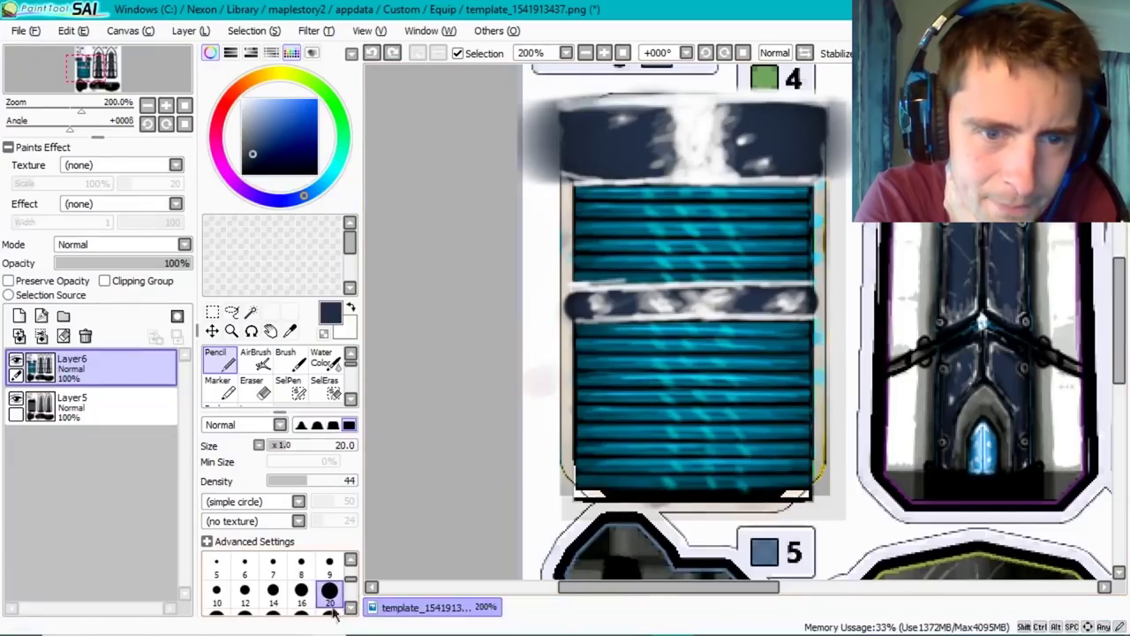
click(329, 590)
mouse_move(680, 123)
mouse_down()
mouse_move(671, 150)
mouse_move(618, 114)
mouse_move(742, 152)
mouse_up()
drag(620, 305, 795, 300)
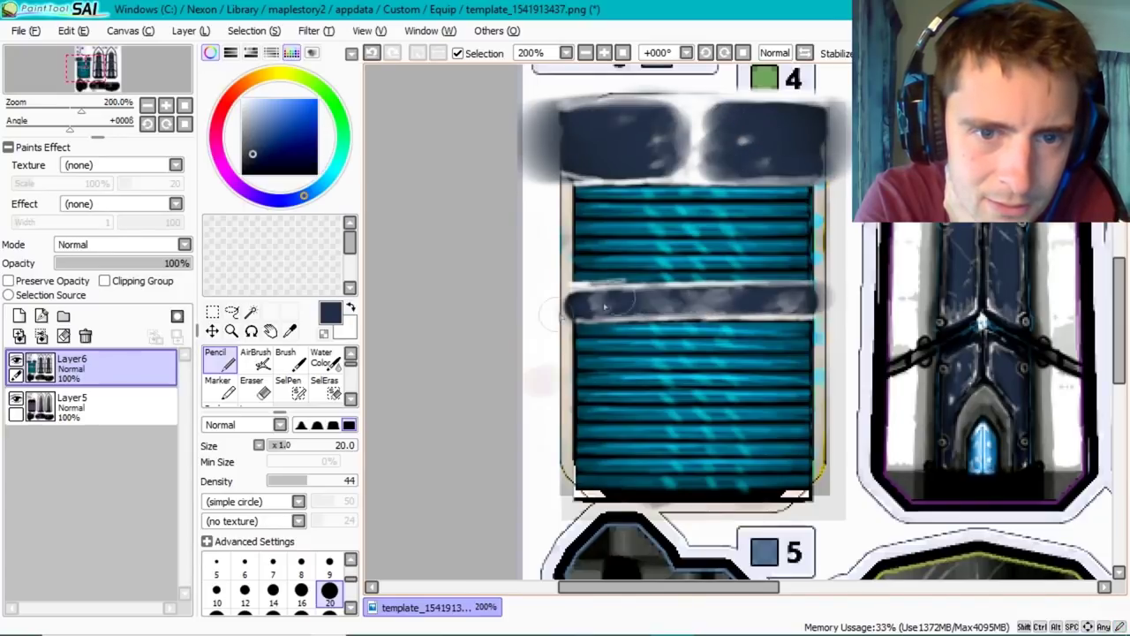
drag(582, 304, 671, 304)
drag(755, 300, 799, 300)
alt+click(777, 301)
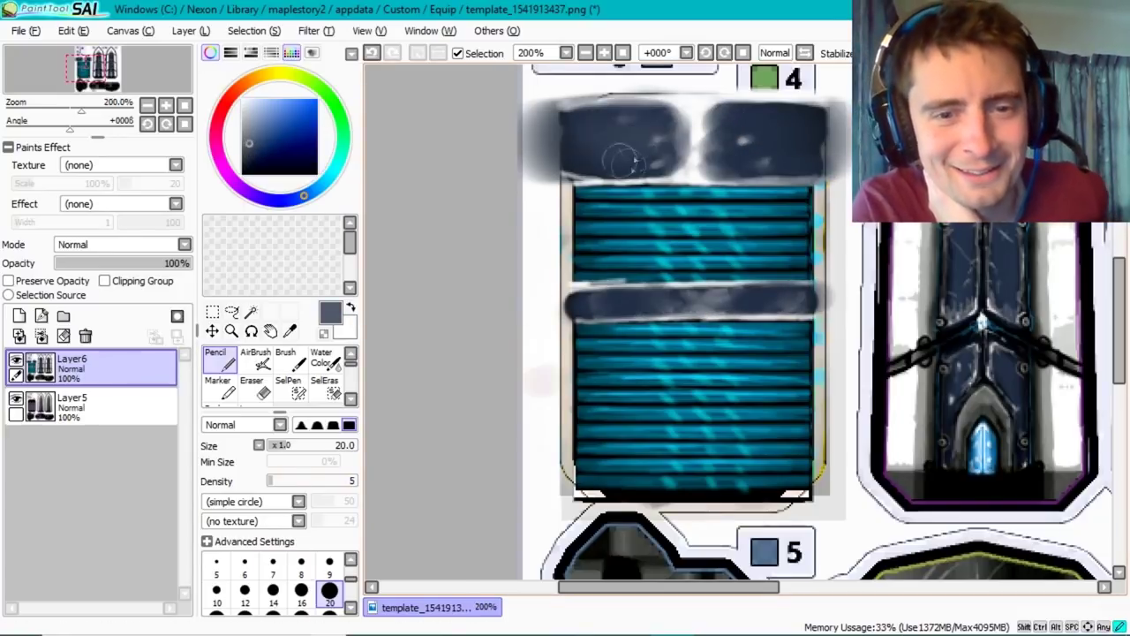
- Select the top dark band and nudge its hue and saturation, then raise brightness and contrast
key(m)
drag(549, 90, 830, 188)
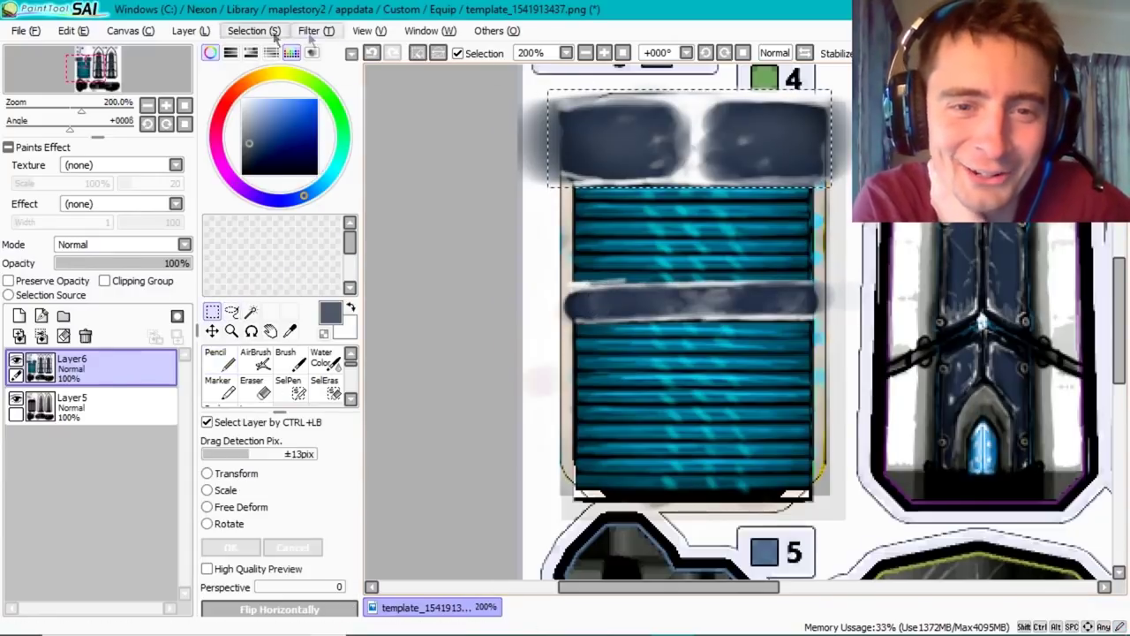
key(ctrl+u)
click(241, 303)
drag(265, 333, 245, 336)
click(355, 389)
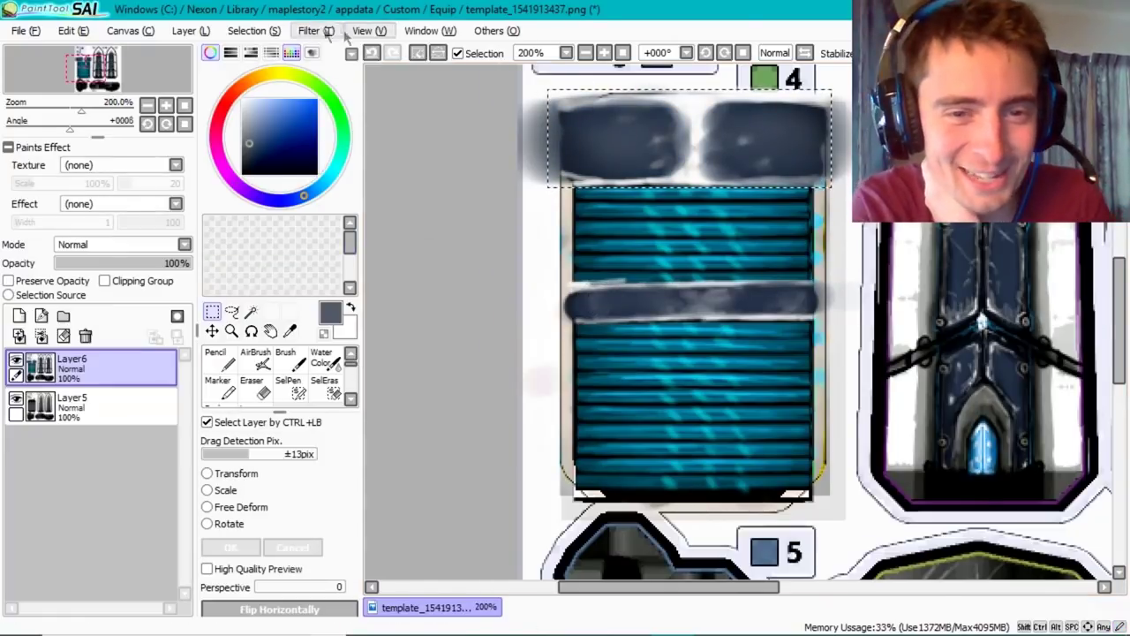
key(ctrl+b)
mouse_move(255, 263)
mouse_down()
mouse_move(293, 262)
mouse_move(292, 289)
mouse_up()
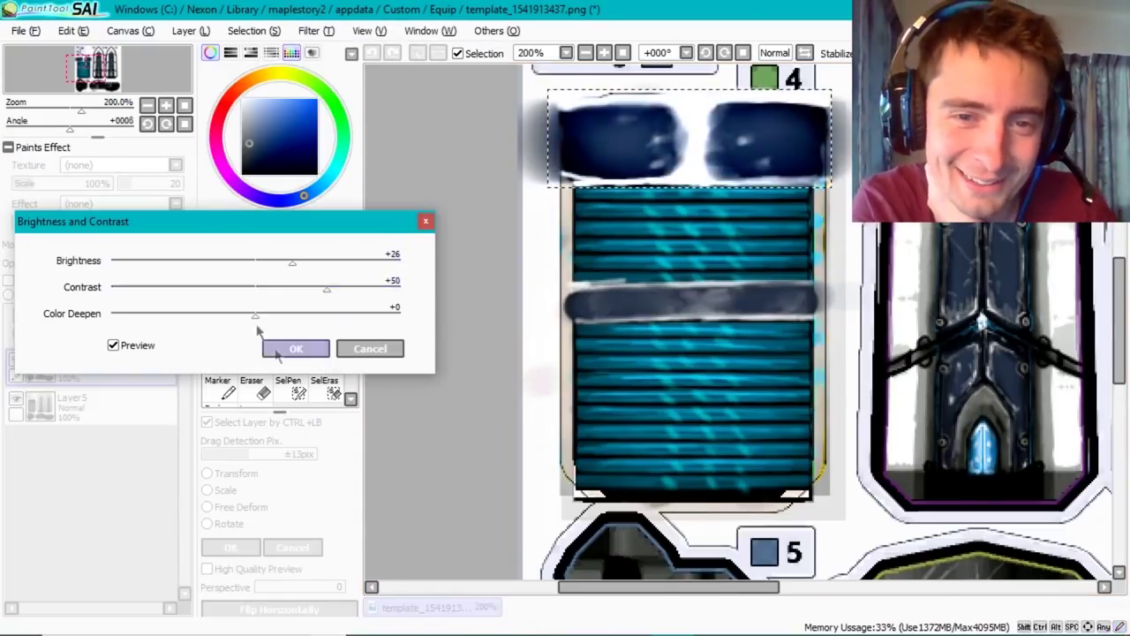
click(296, 347)
- Select the middle band and boost its brightness and contrast via the Filter menu
drag(565, 283, 825, 322)
click(315, 30)
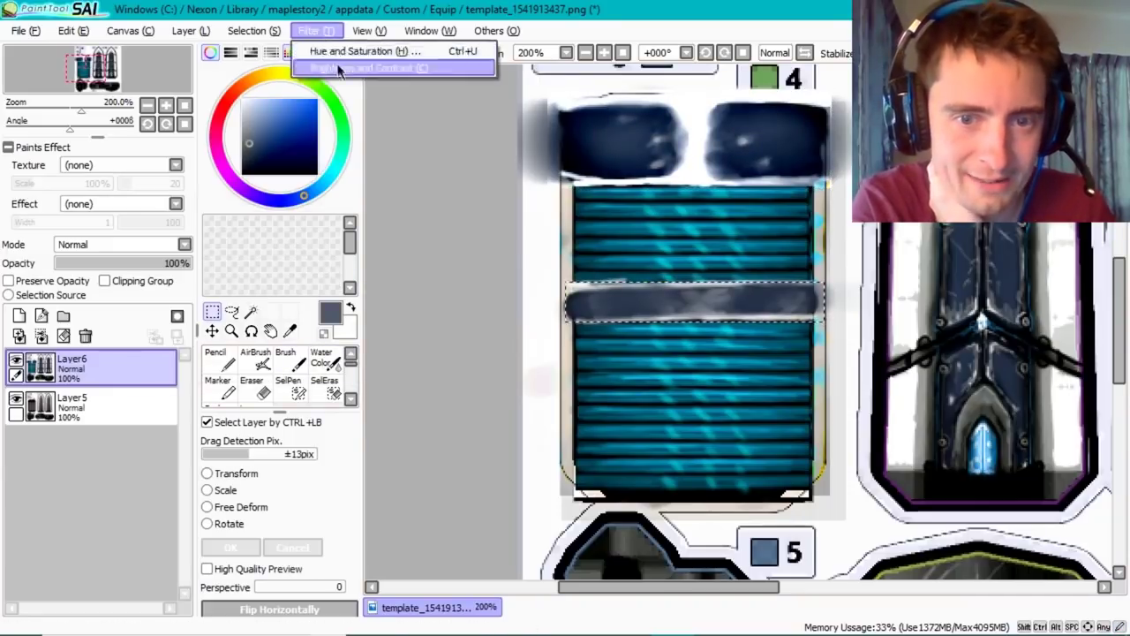
click(354, 63)
mouse_move(255, 263)
mouse_down()
mouse_move(283, 263)
mouse_move(306, 289)
mouse_move(237, 315)
mouse_up()
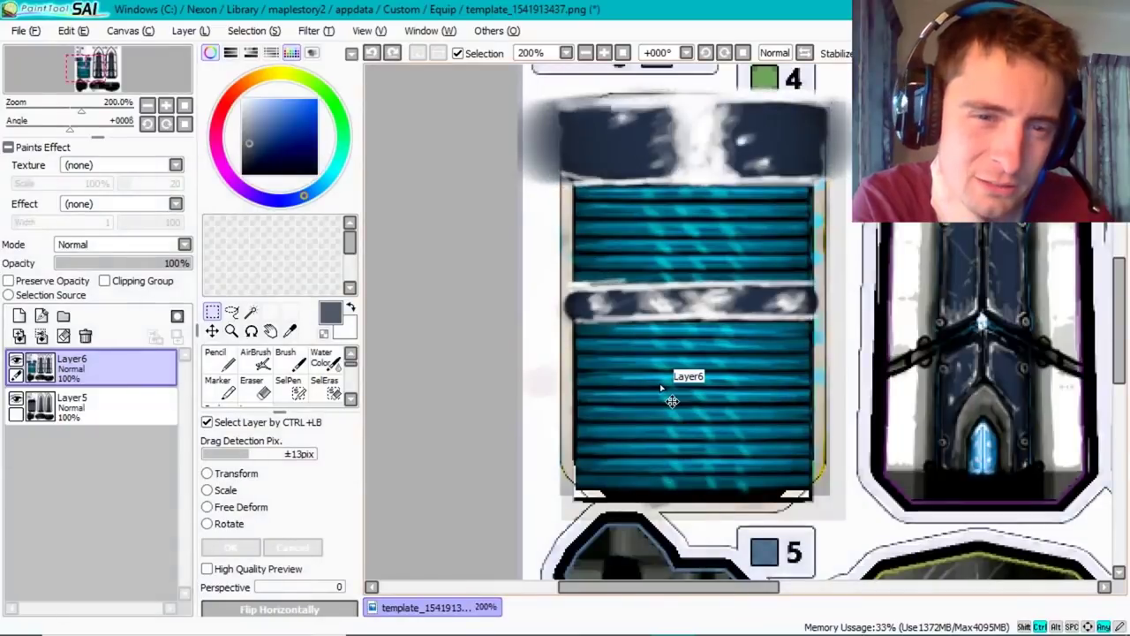
scroll(283, 376, down, 2)
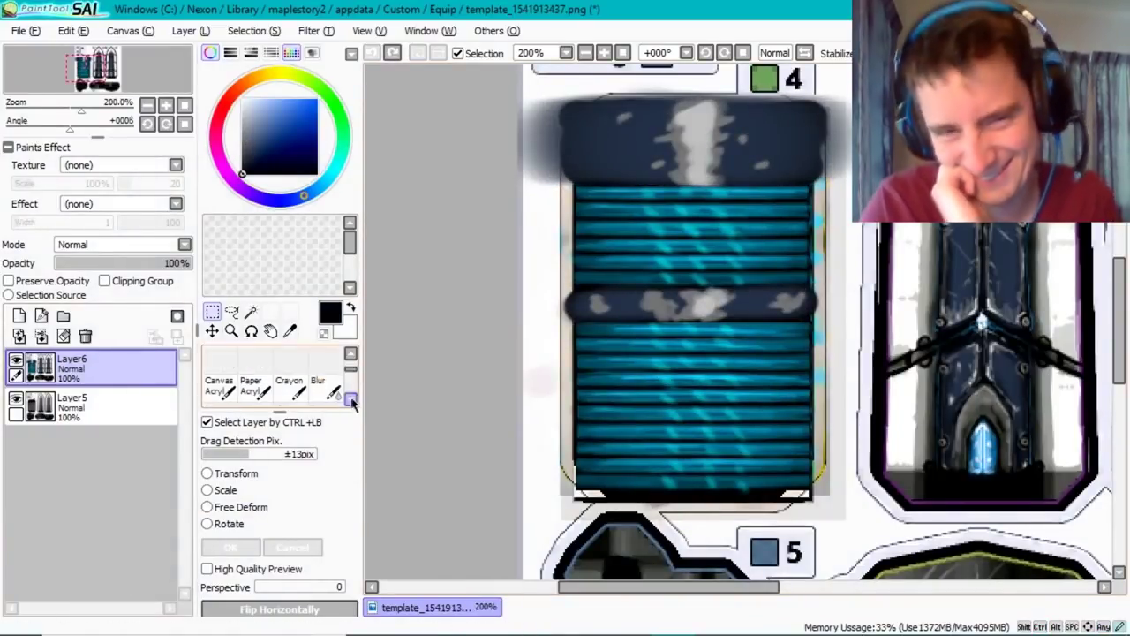
scroll(733, 353, down, 5)
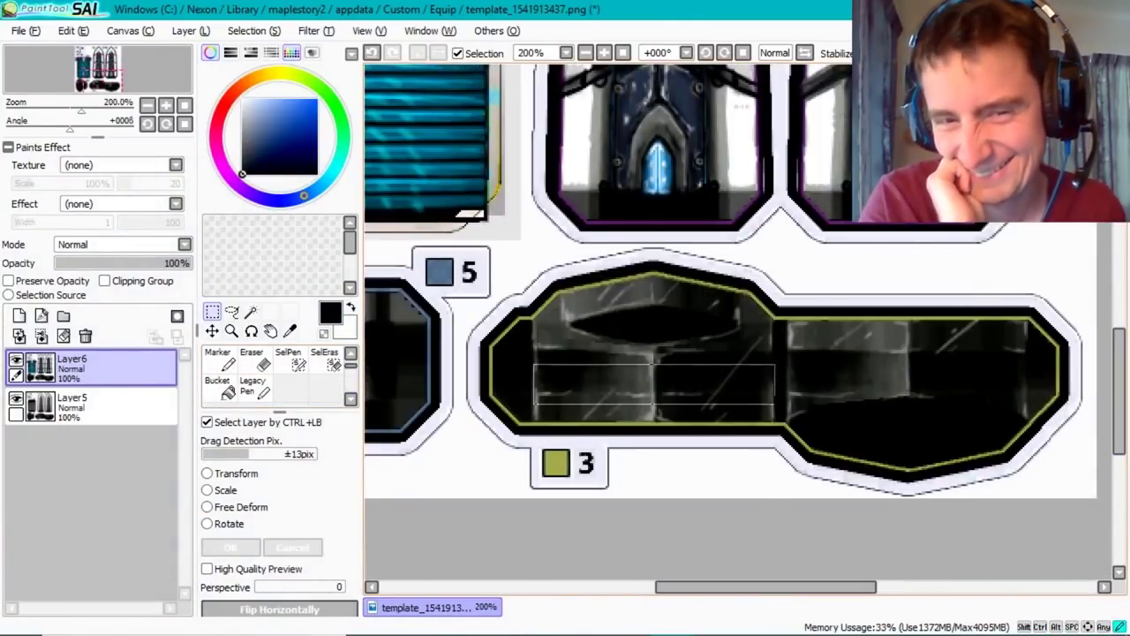
- Paste a copy of the texture piece and place it over panel 4's middle band
click(66, 30)
click(88, 106)
click(66, 30)
click(89, 121)
drag(669, 398, 583, 296)
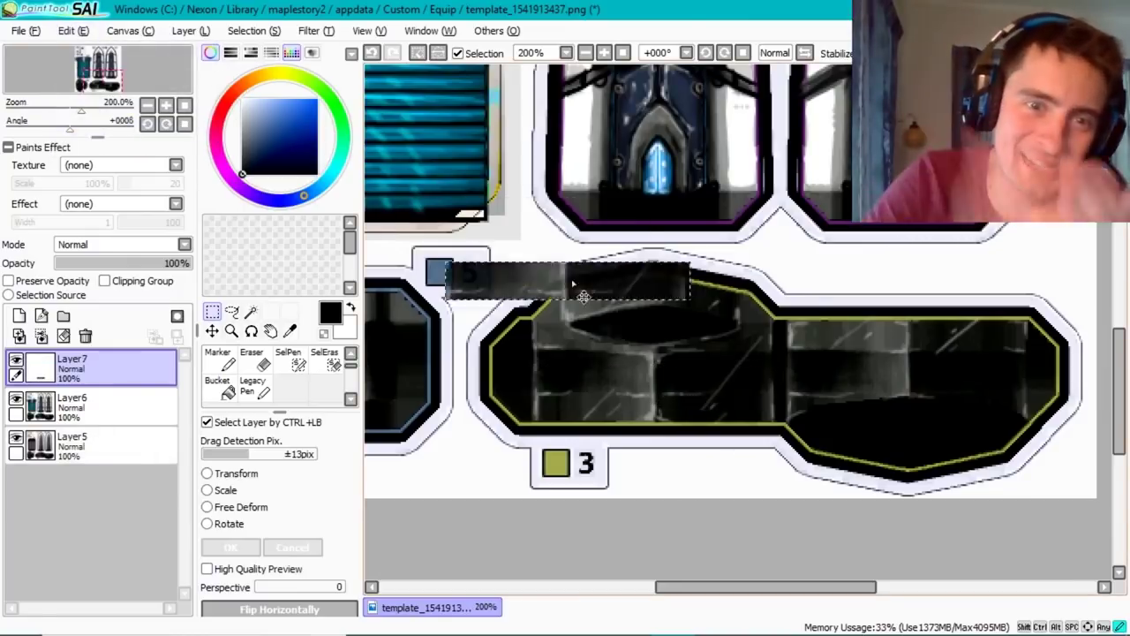
scroll(583, 296, up, 5)
scroll(583, 295, left, 5)
drag(768, 446, 689, 363)
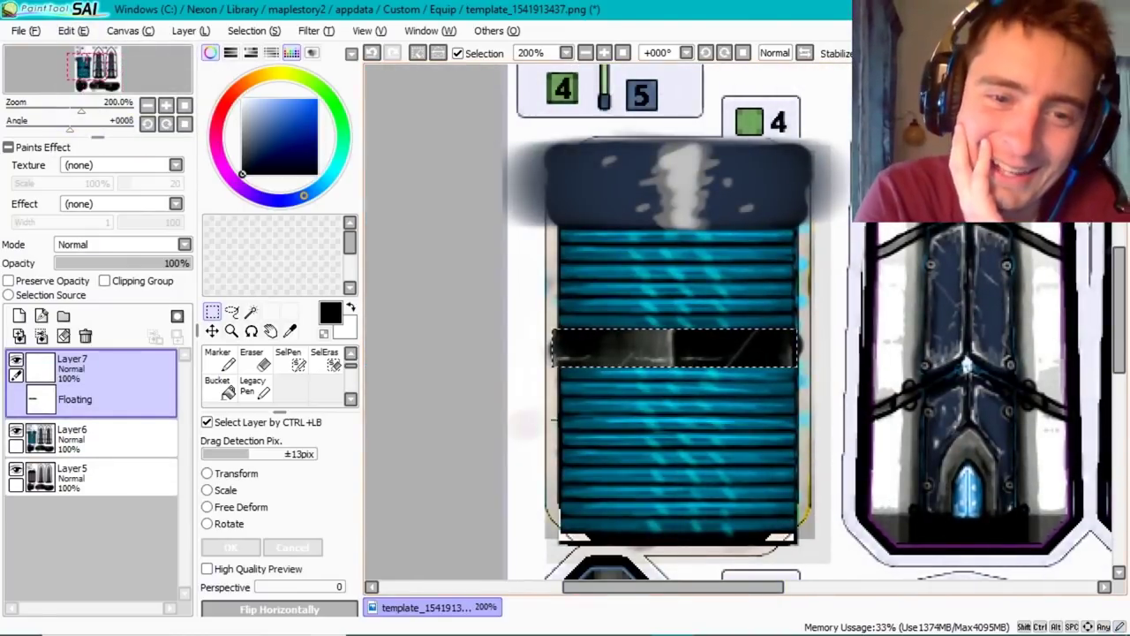
- Paste another copy, stretch it over the top band, and check the Maple Workshop preview
click(66, 30)
click(88, 121)
mouse_move(650, 367)
mouse_down()
mouse_move(650, 222)
mouse_move(673, 143)
mouse_up()
key(ctrl+t)
key(Return)
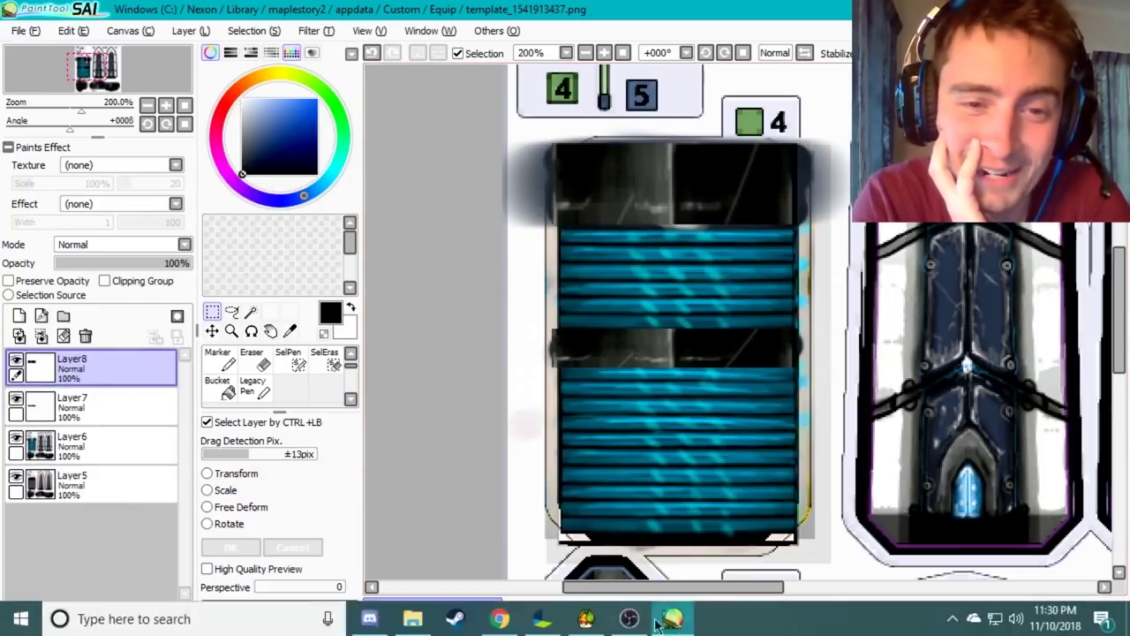
click(658, 623)
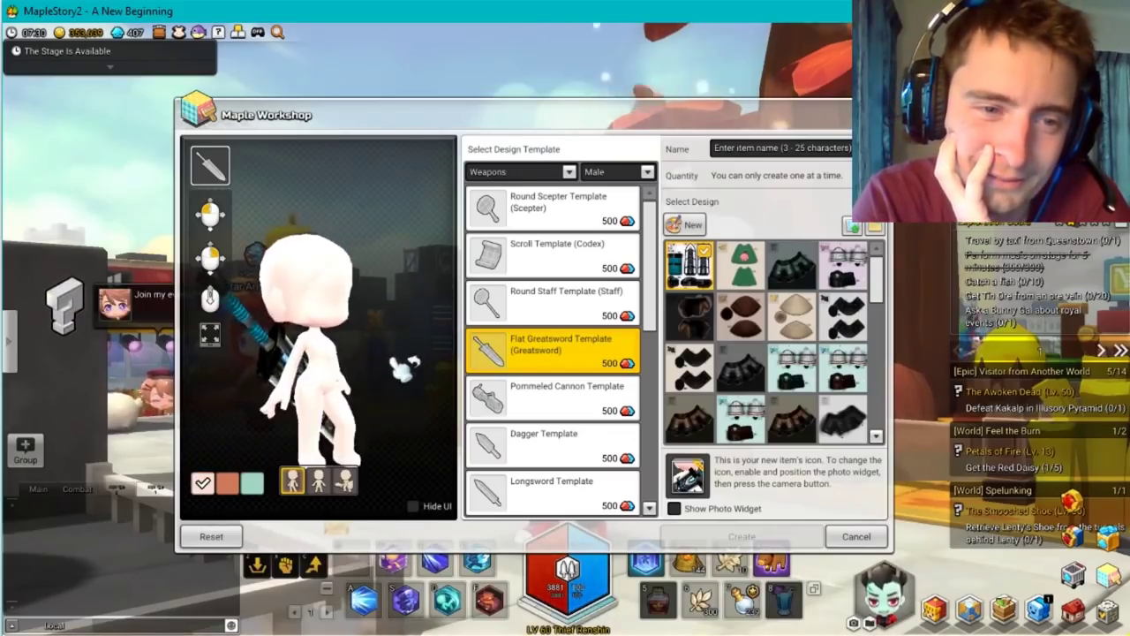
key(alt+Tab)
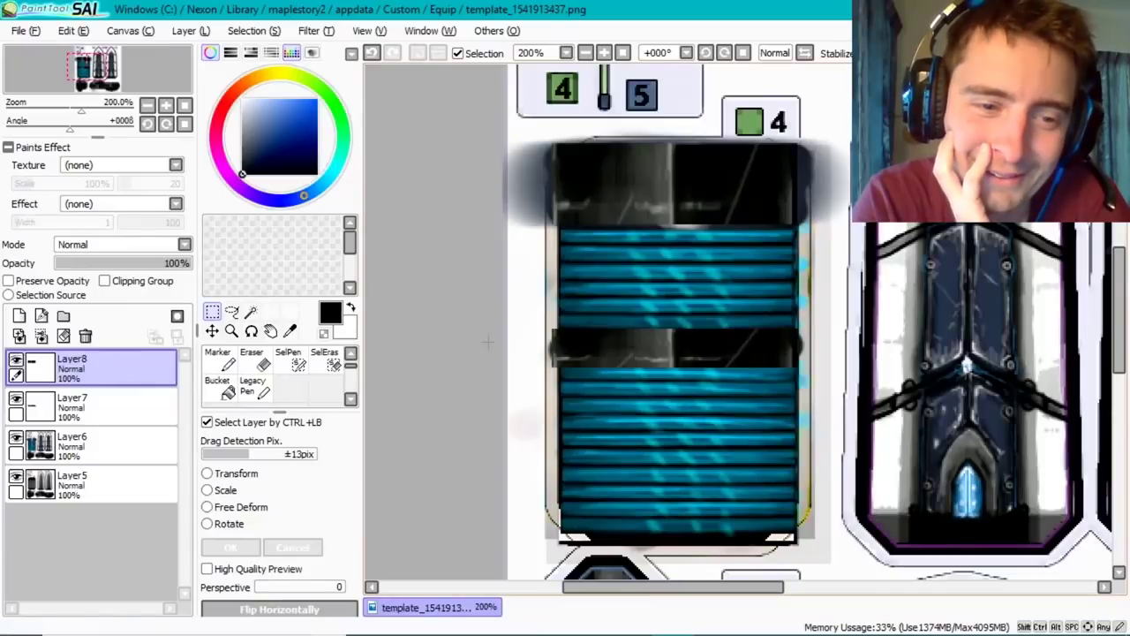
- Shade the top band, middle band and lower stripes darker, save, and switch to MapleStory 2
key(n)
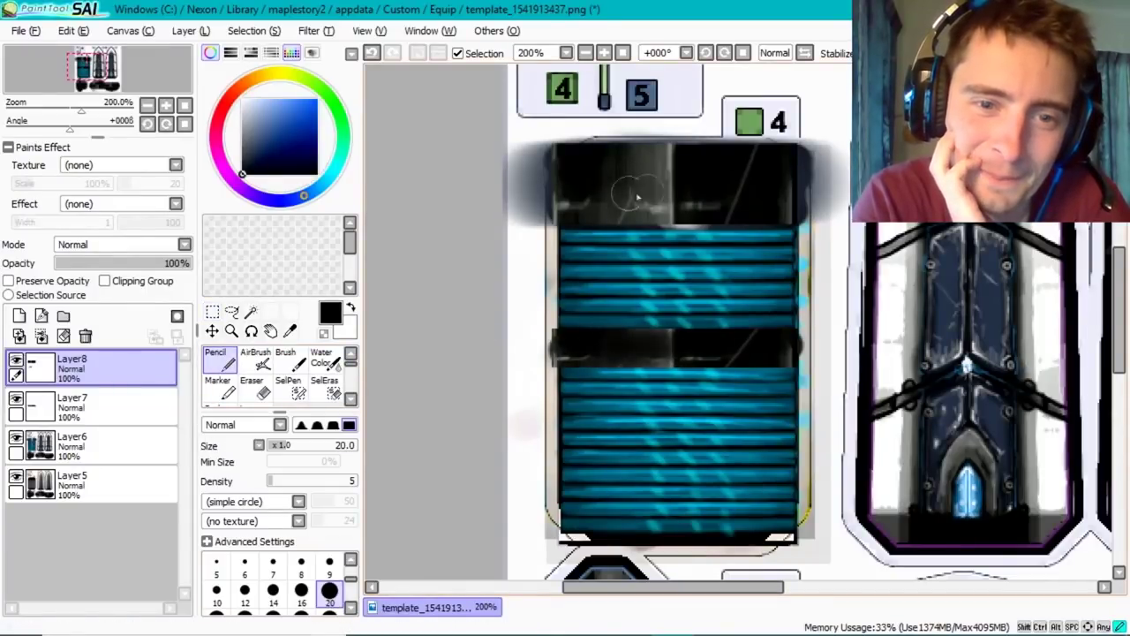
mouse_move(638, 196)
mouse_down()
mouse_move(604, 243)
mouse_move(768, 331)
mouse_up()
mouse_move(539, 364)
mouse_down()
mouse_move(795, 366)
mouse_move(548, 366)
mouse_up()
mouse_move(777, 513)
mouse_down()
mouse_move(562, 484)
mouse_move(777, 517)
mouse_up()
scroll(329, 590, down, 1)
click(330, 590)
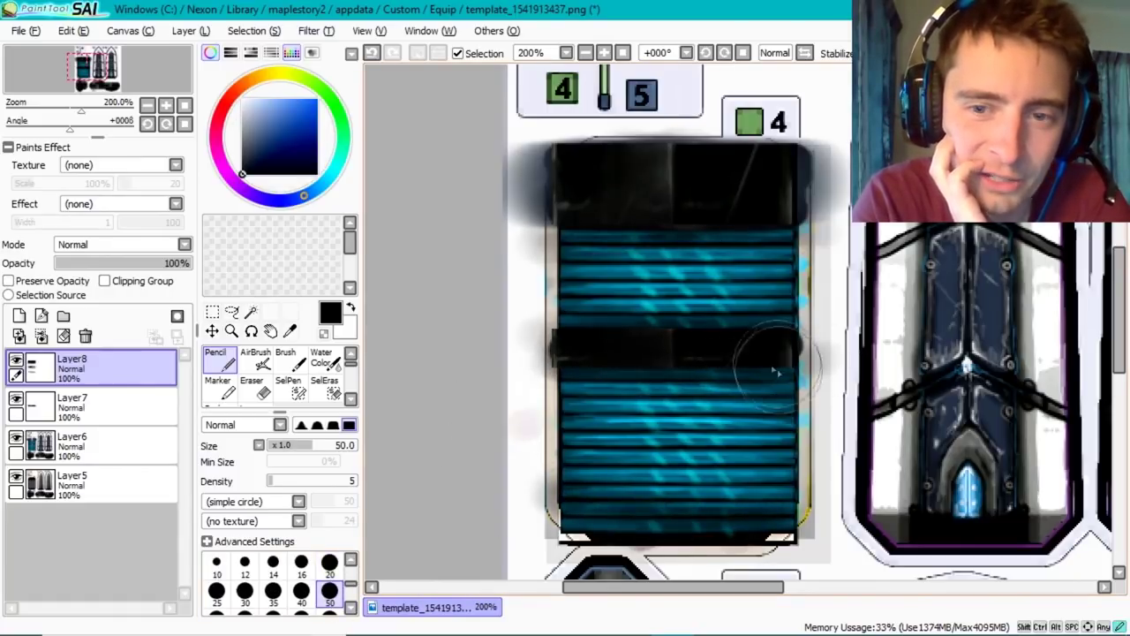
key(ctrl+s)
key(alt+Tab)
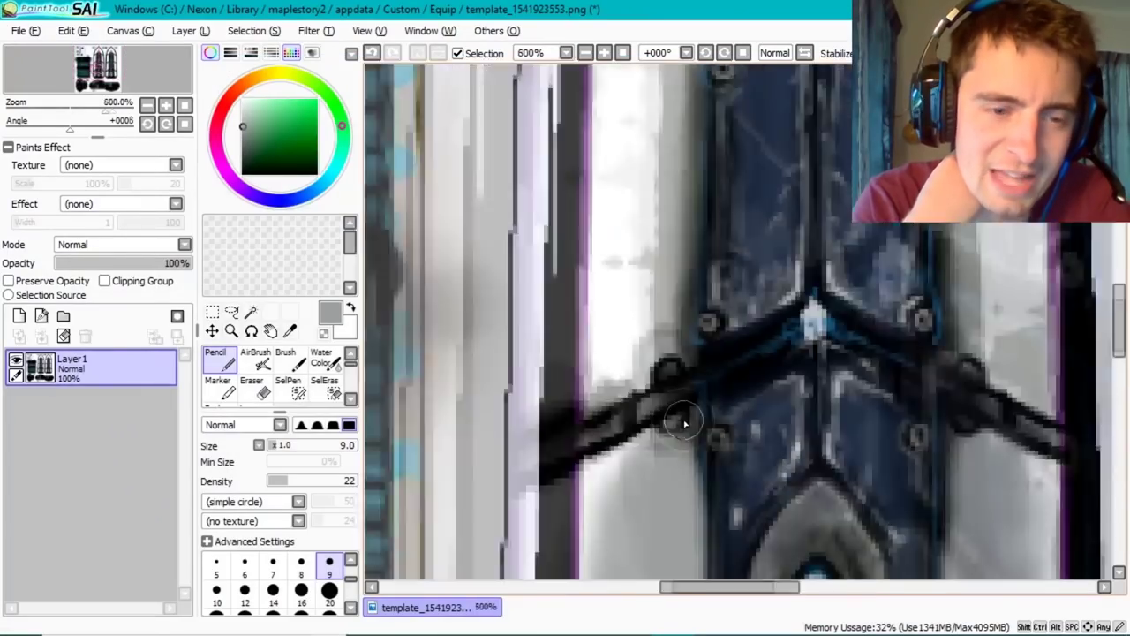
scroll(684, 424, down, 2)
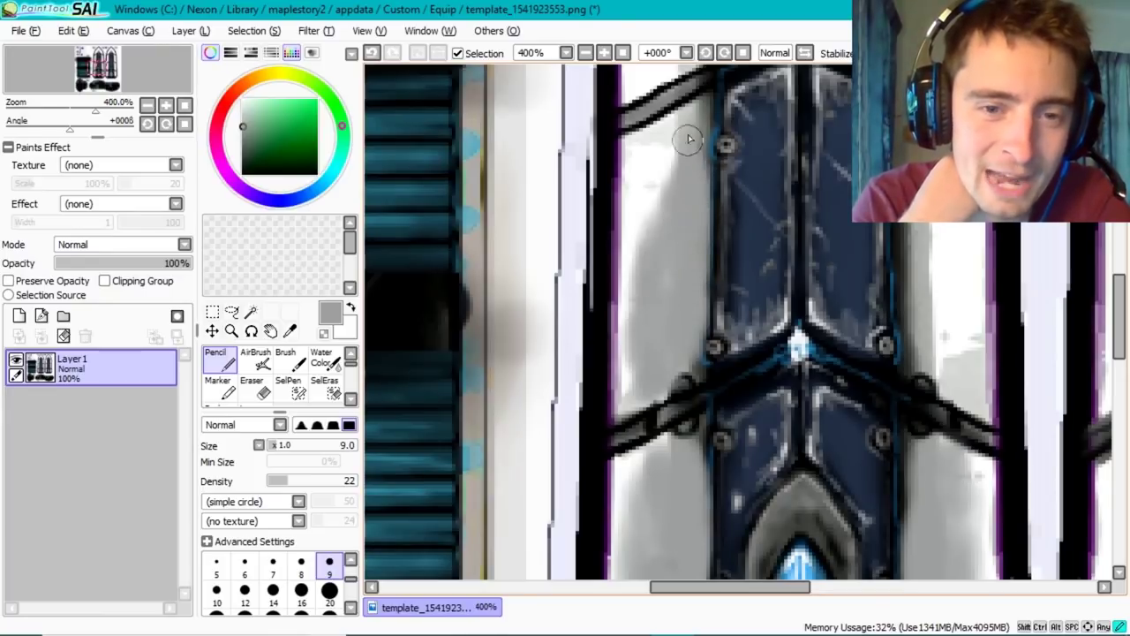
- Undo a grey stroke, then shade the white strip left of the armor grey-blue in teal
mouse_move(689, 139)
mouse_down()
mouse_move(644, 184)
mouse_move(652, 146)
mouse_move(630, 151)
mouse_up()
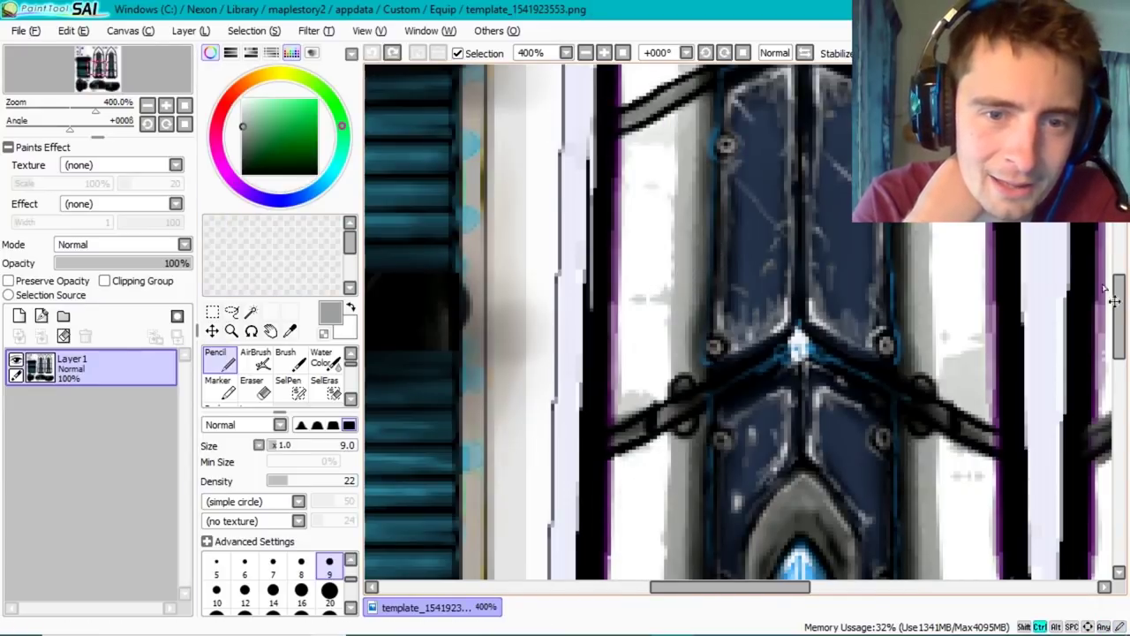
scroll(882, 353, down, 5)
key(ctrl+z)
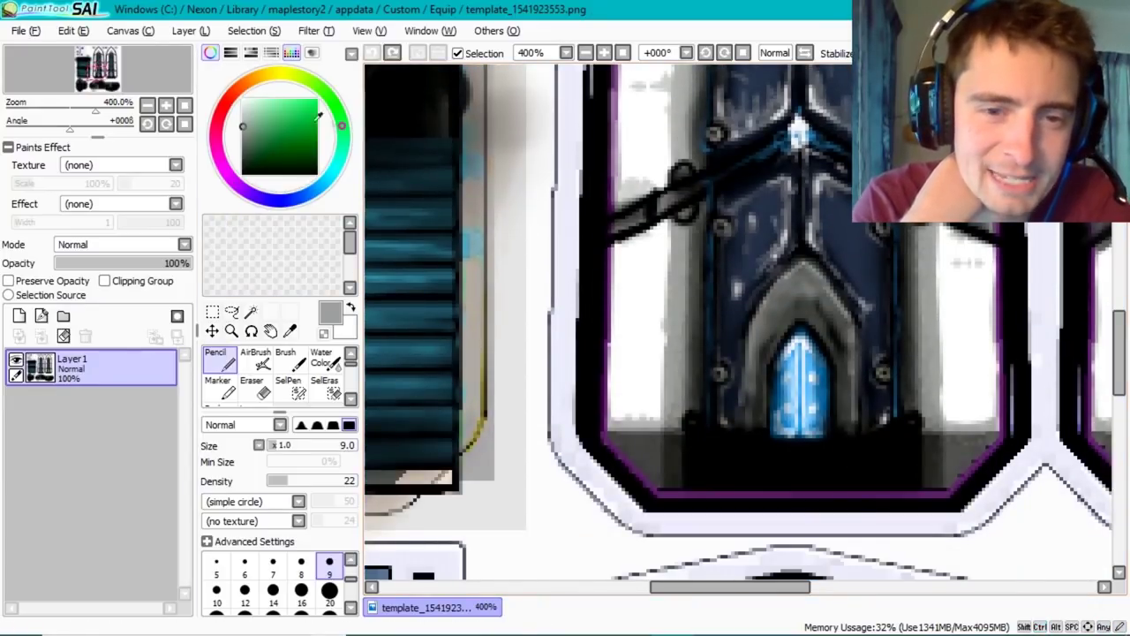
mouse_move(341, 126)
mouse_down()
mouse_move(349, 181)
mouse_move(327, 144)
mouse_move(318, 187)
mouse_up()
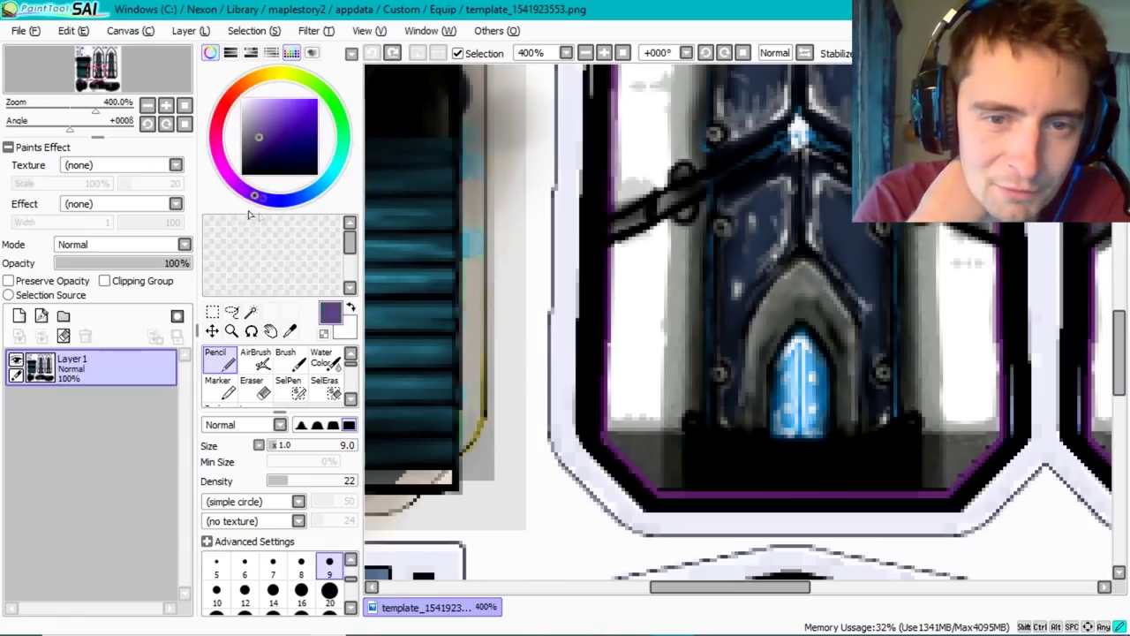
drag(626, 358, 653, 416)
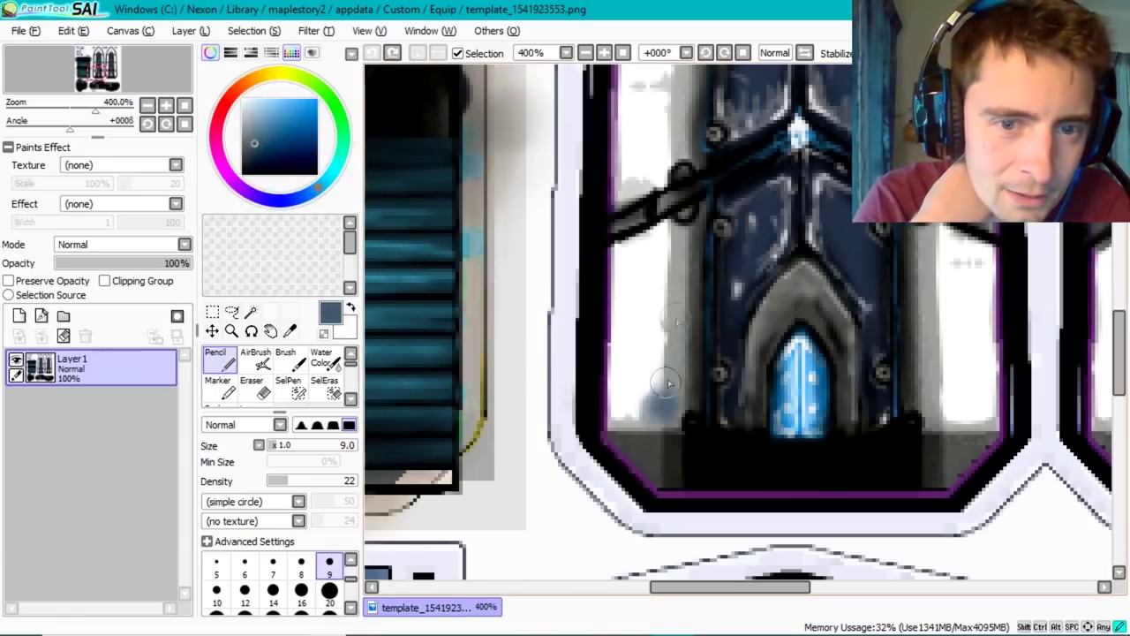
drag(672, 318, 662, 424)
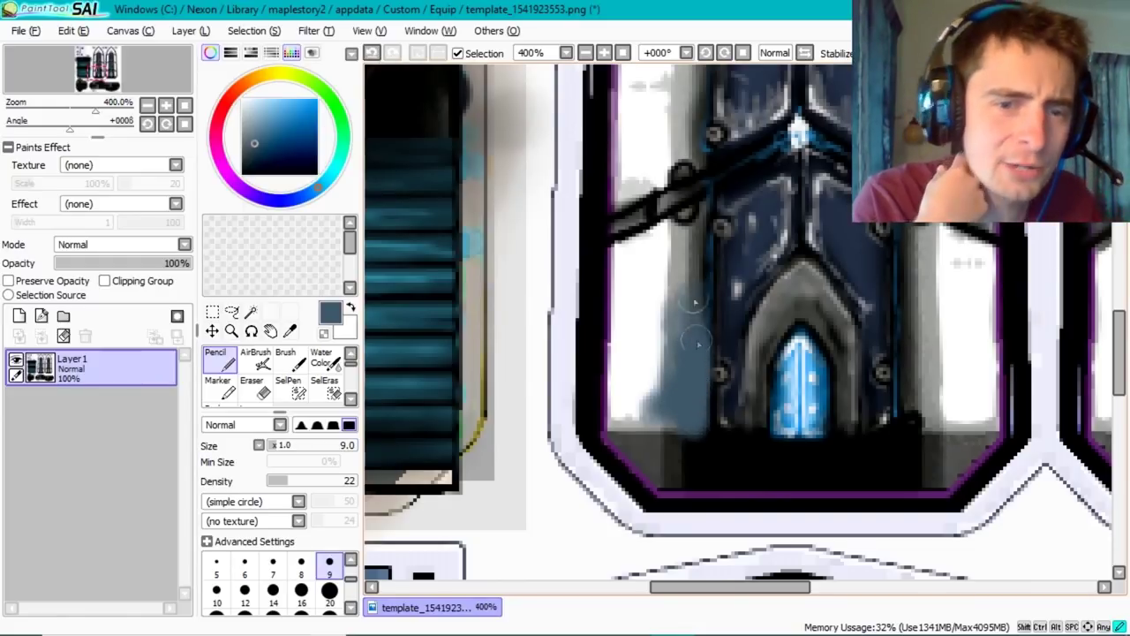
drag(697, 232, 662, 323)
drag(618, 265, 670, 312)
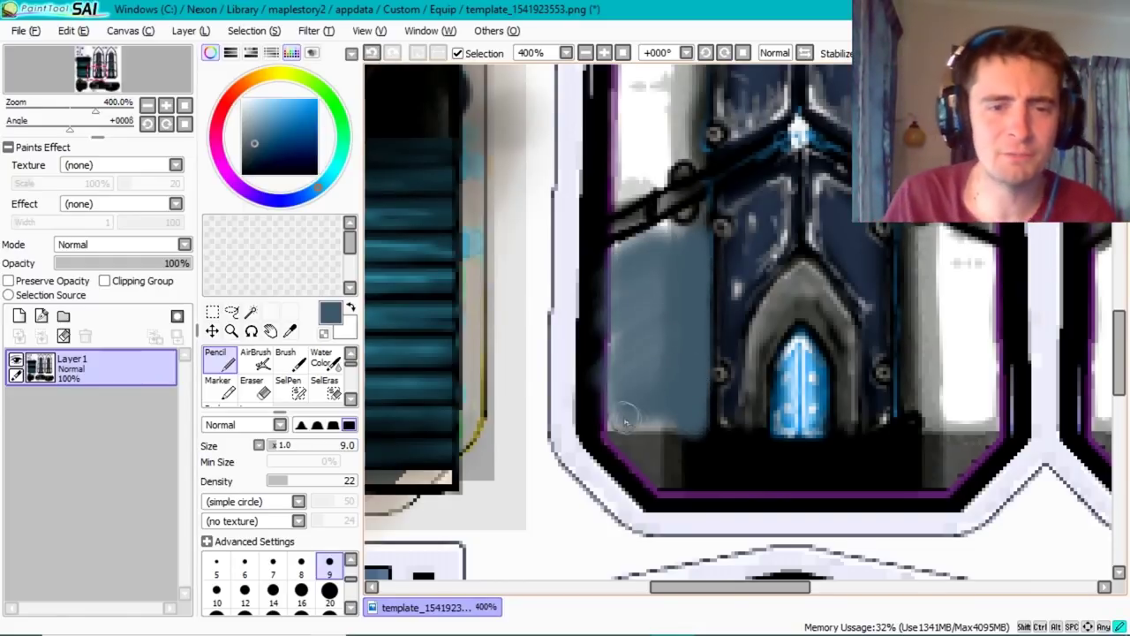
- Paint grey-blue near the armor's left edge at size 12, then undo the shading
click(217, 565)
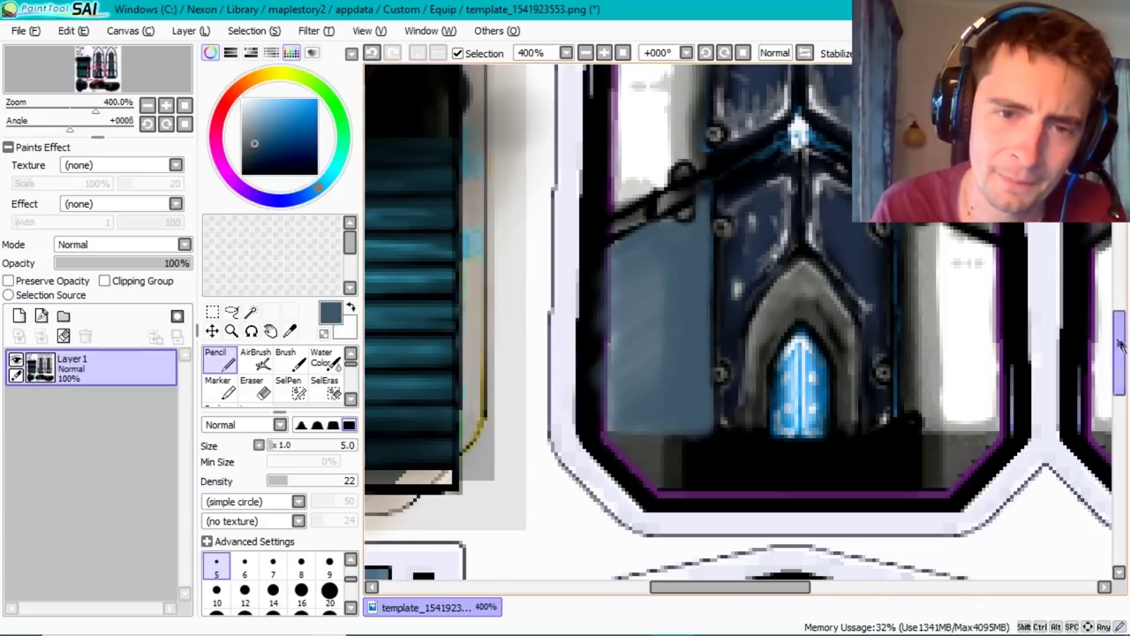
drag(1119, 344, 1120, 331)
click(330, 590)
scroll(654, 354, up, 3)
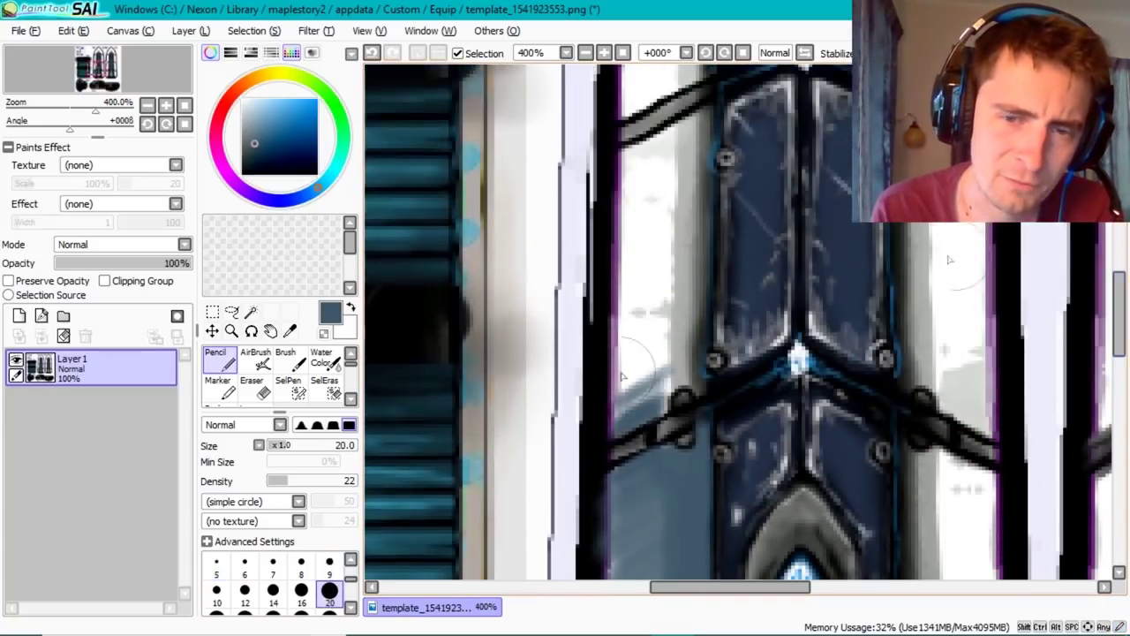
click(244, 590)
mouse_move(645, 309)
mouse_down()
mouse_move(655, 387)
mouse_move(645, 248)
mouse_move(636, 298)
mouse_move(676, 341)
mouse_move(683, 213)
mouse_up()
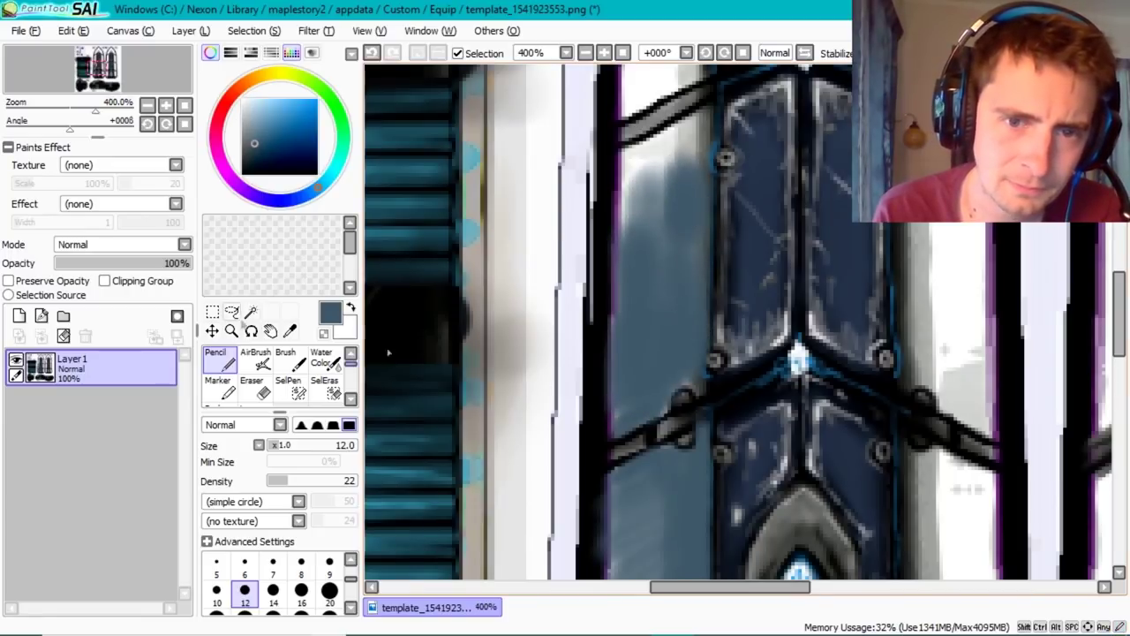
key(ctrl+z)
key(ctrl+z)
scroll(1084, 341, down, 5)
- On a new Layer2, fill the strip left of the armor with grey-blue at size 20
click(20, 316)
click(20, 316)
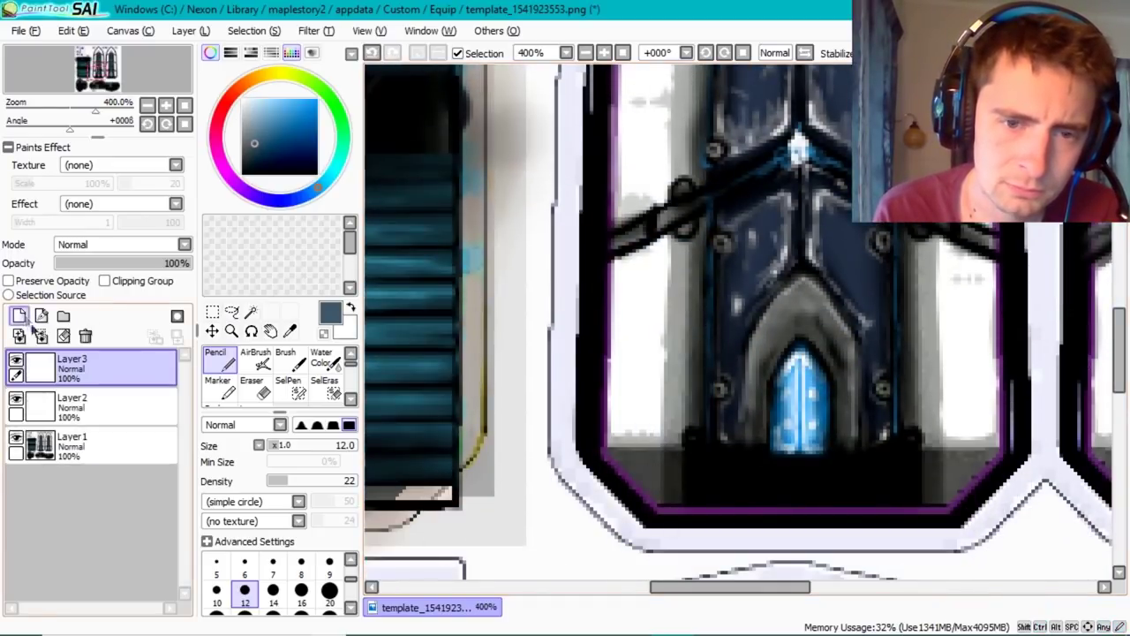
click(70, 406)
click(329, 590)
mouse_move(618, 265)
mouse_down()
mouse_move(636, 292)
mouse_move(671, 239)
mouse_move(618, 353)
mouse_move(610, 450)
mouse_up()
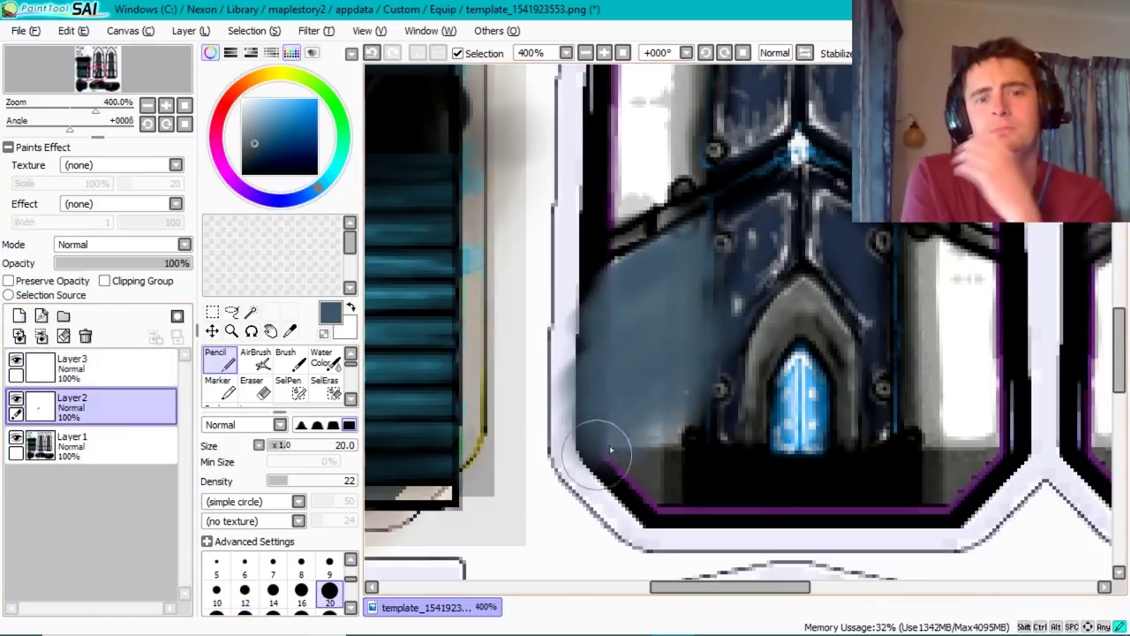
scroll(693, 201, up, 5)
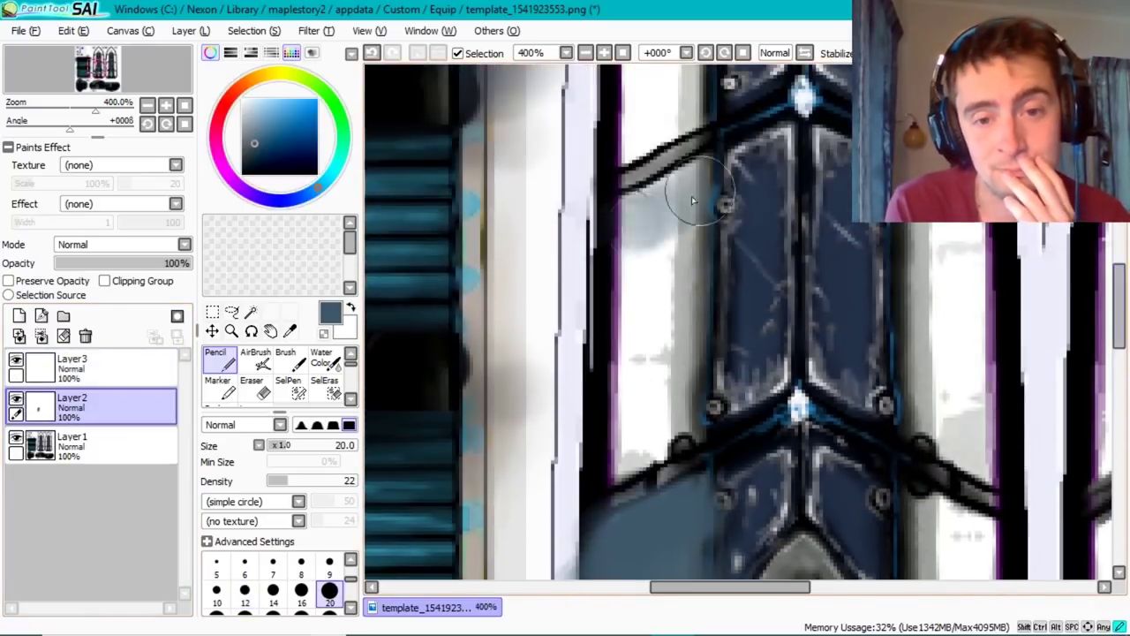
mouse_move(693, 201)
mouse_down()
mouse_move(732, 303)
mouse_move(646, 439)
mouse_up()
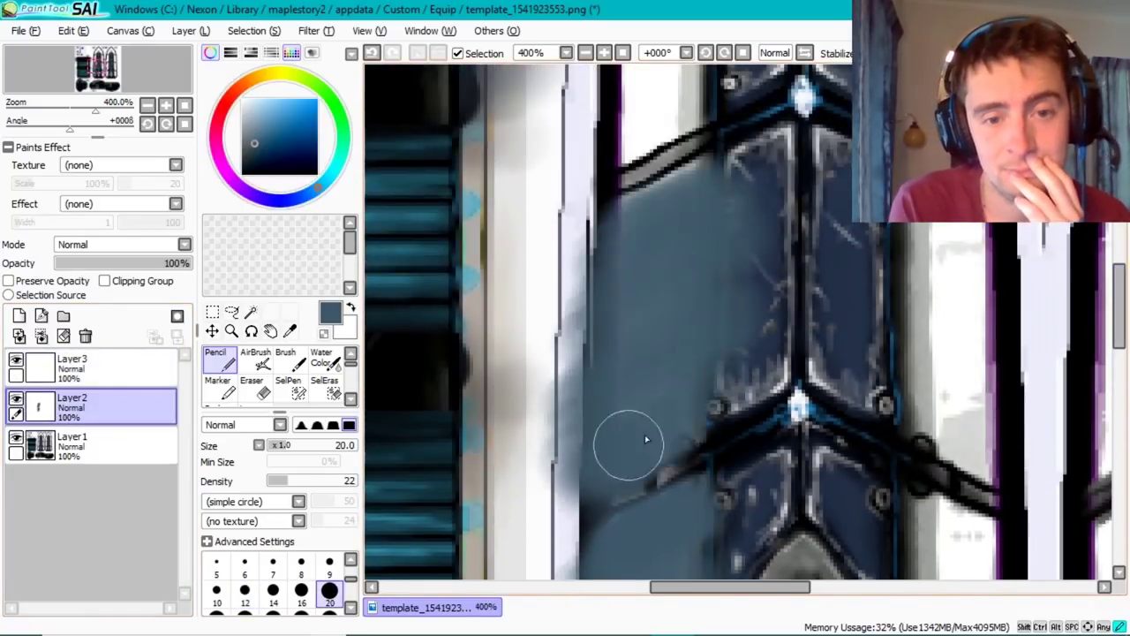
click(301, 590)
click(245, 590)
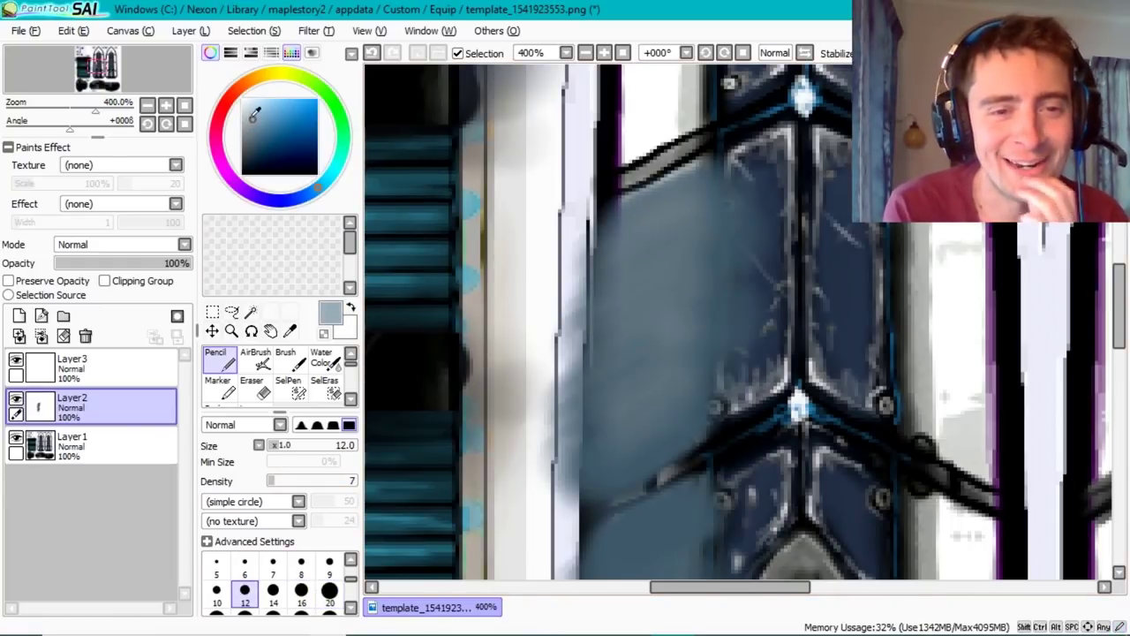
- Lighten the strip with Canvas-textured strokes, then turn the texture off and brighten it further
mouse_move(636, 199)
mouse_down()
mouse_move(619, 310)
mouse_move(631, 428)
mouse_up()
click(252, 520)
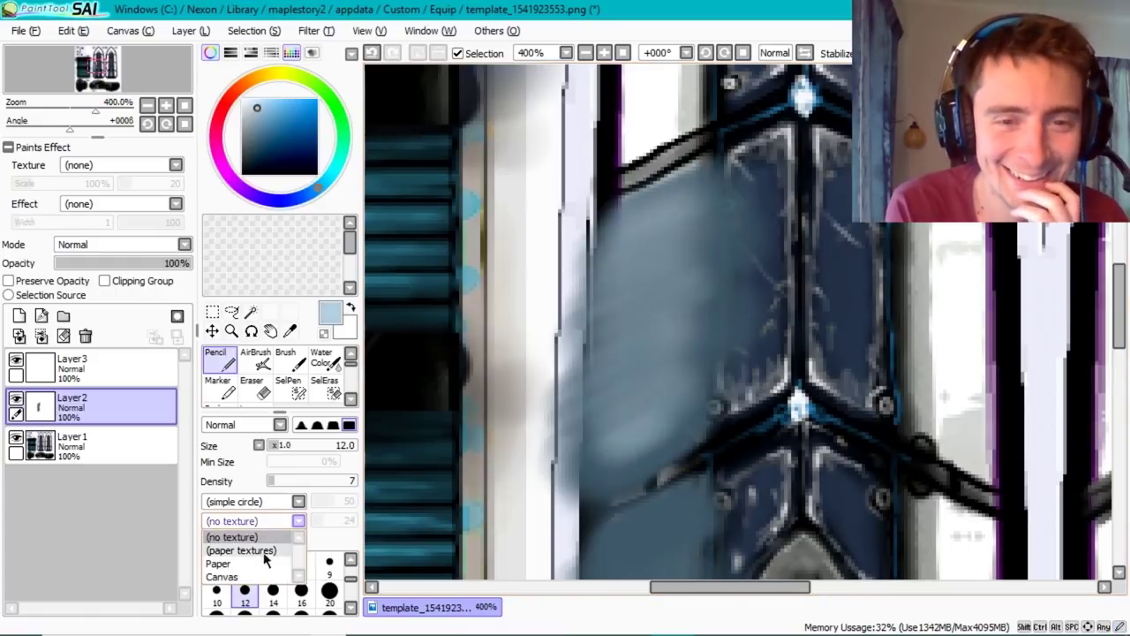
click(225, 578)
mouse_move(609, 201)
mouse_down()
mouse_move(648, 392)
mouse_move(623, 269)
mouse_up()
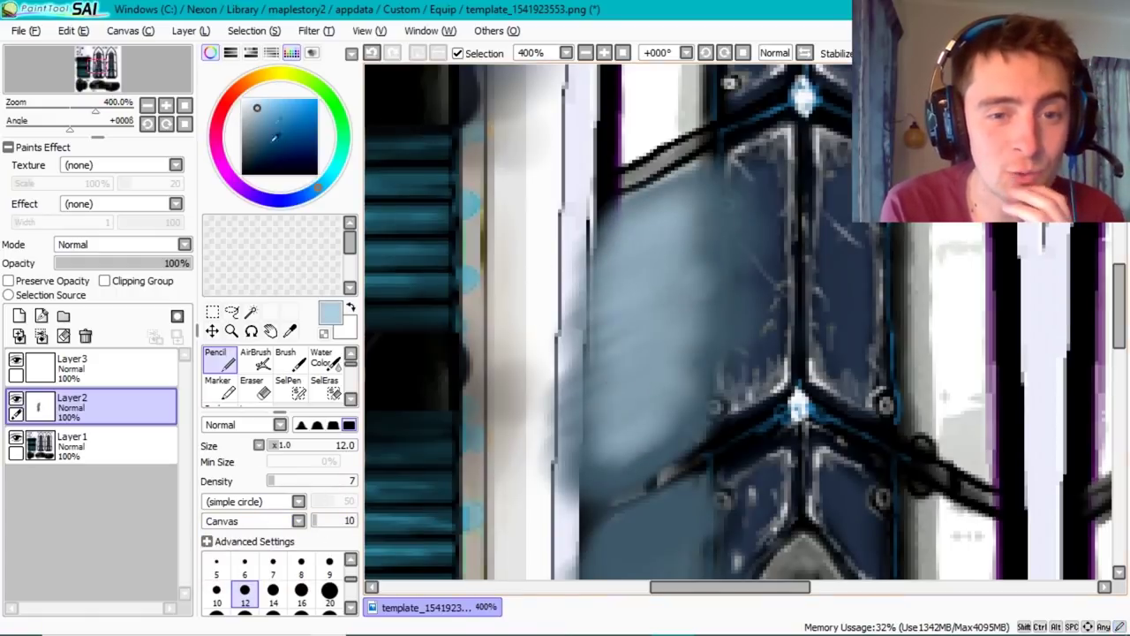
mouse_move(649, 207)
mouse_down()
mouse_move(644, 353)
mouse_move(631, 240)
mouse_move(594, 465)
mouse_up()
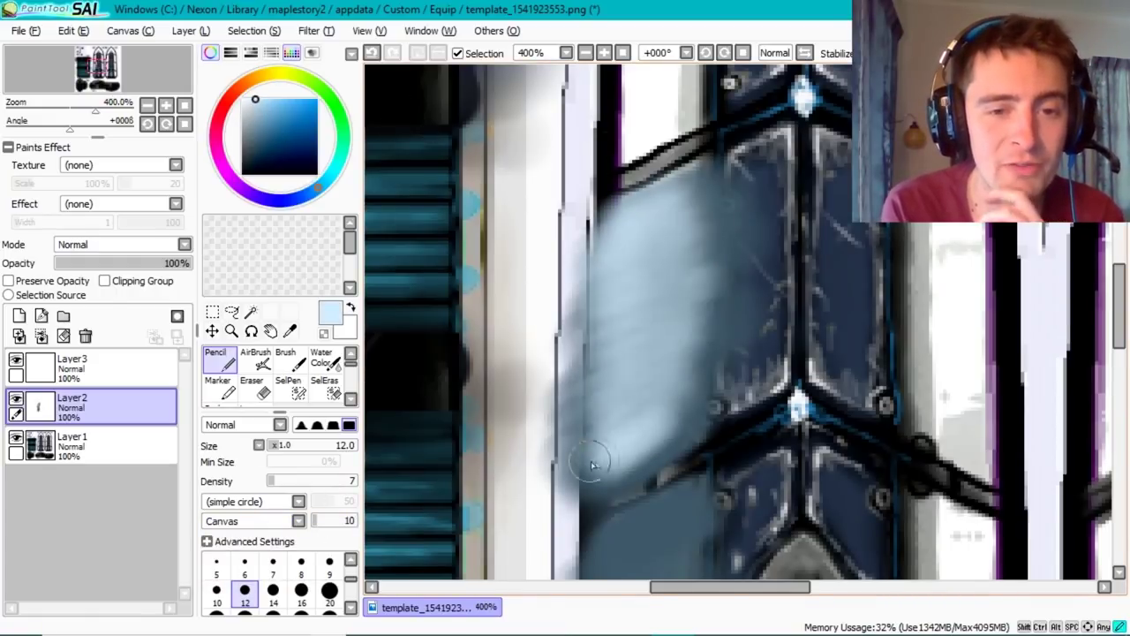
mouse_move(598, 234)
mouse_down()
mouse_move(565, 345)
mouse_move(626, 416)
mouse_move(626, 403)
mouse_up()
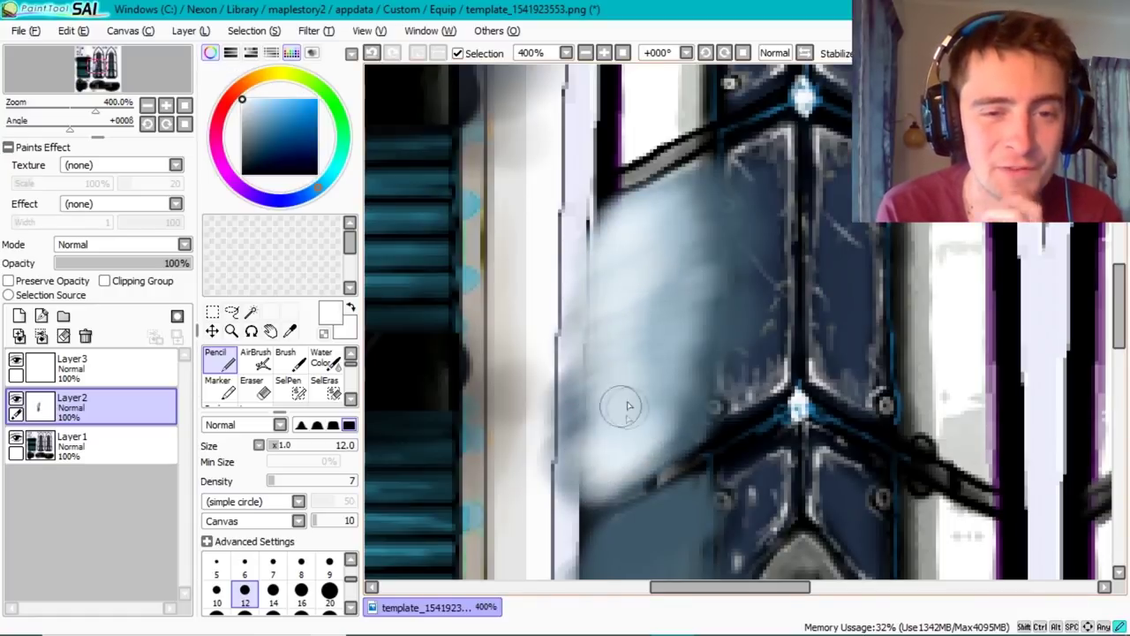
click(260, 521)
click(256, 550)
click(260, 521)
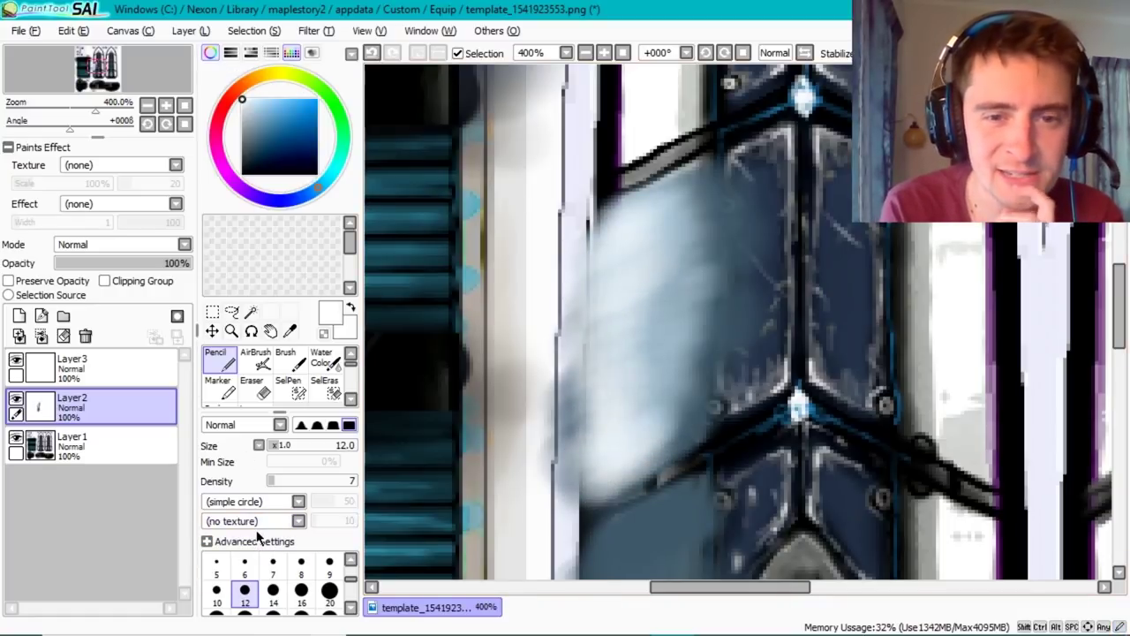
mouse_move(645, 212)
mouse_down()
mouse_move(657, 450)
mouse_move(636, 499)
mouse_up()
- Erase the haze along the pale strip and over the panel edge, then go to save
click(255, 389)
drag(565, 256, 570, 512)
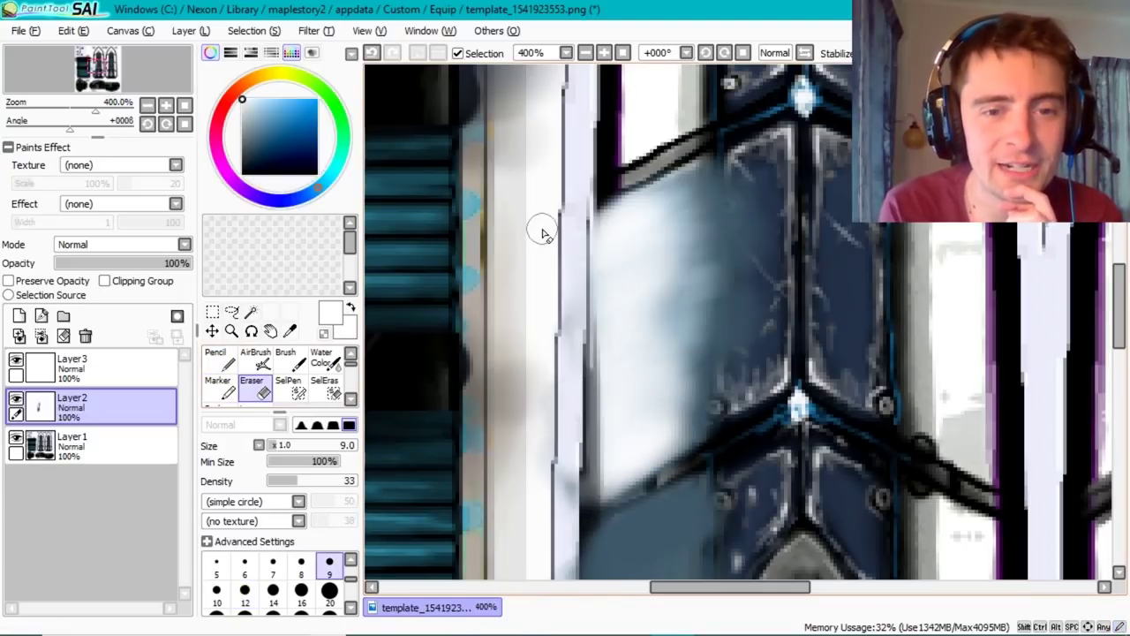
mouse_move(565, 371)
mouse_down()
mouse_move(570, 494)
mouse_move(571, 288)
mouse_up()
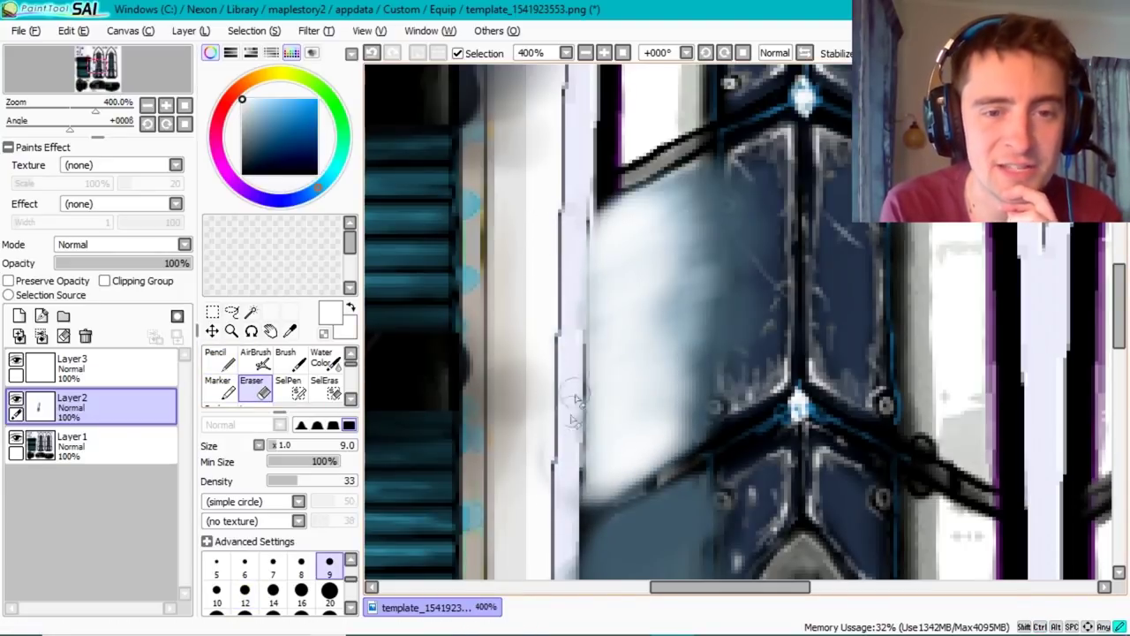
mouse_move(722, 408)
mouse_down()
mouse_move(722, 155)
mouse_move(755, 349)
mouse_up()
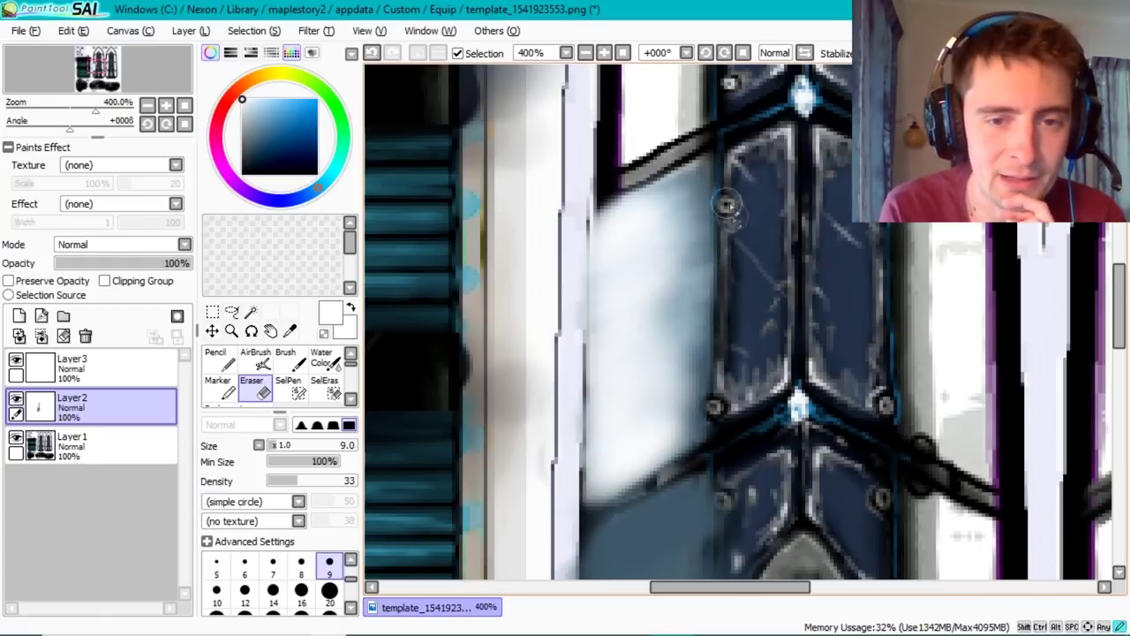
click(26, 30)
- Save, then preview the design on the Flat Greatsword Template in a close-up, back-facing pose
click(68, 131)
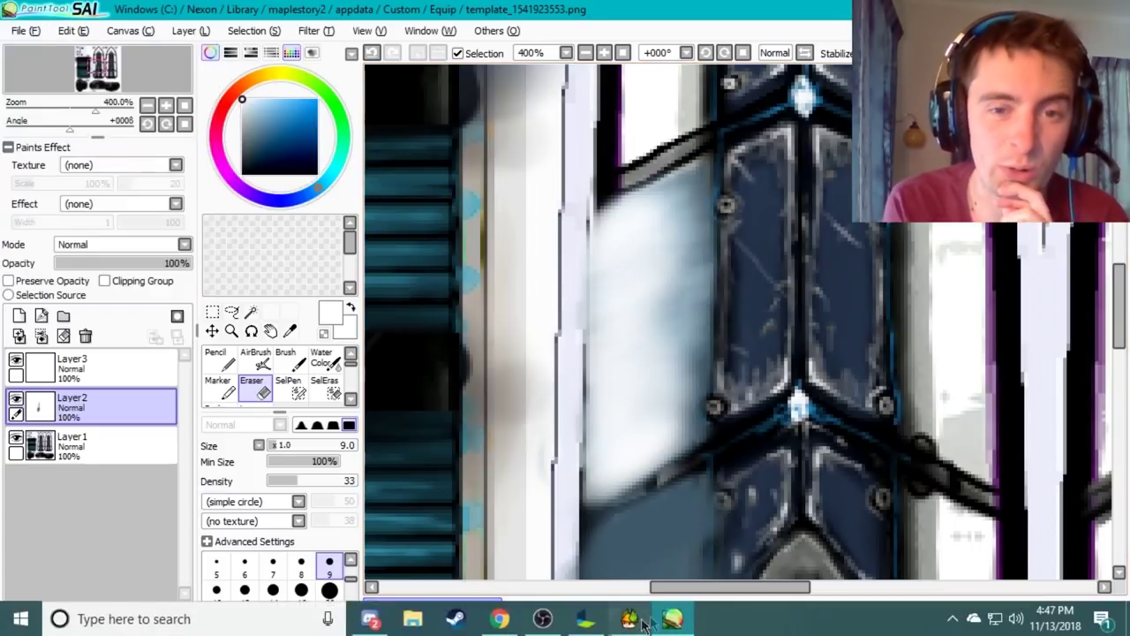
key(alt+Tab)
click(1072, 572)
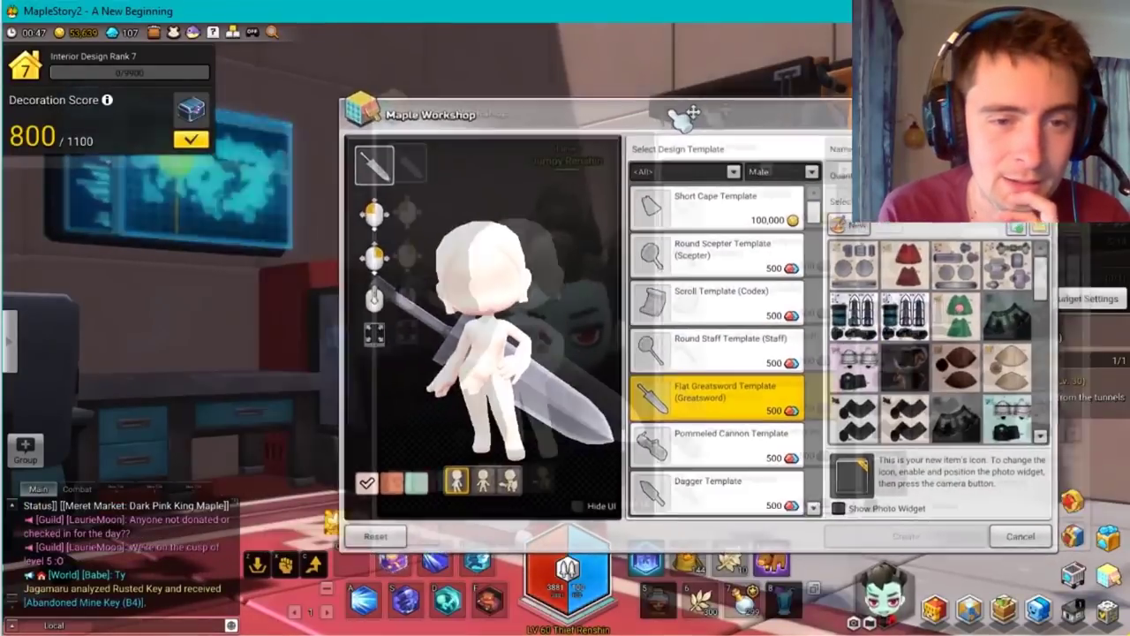
drag(353, 115, 387, 115)
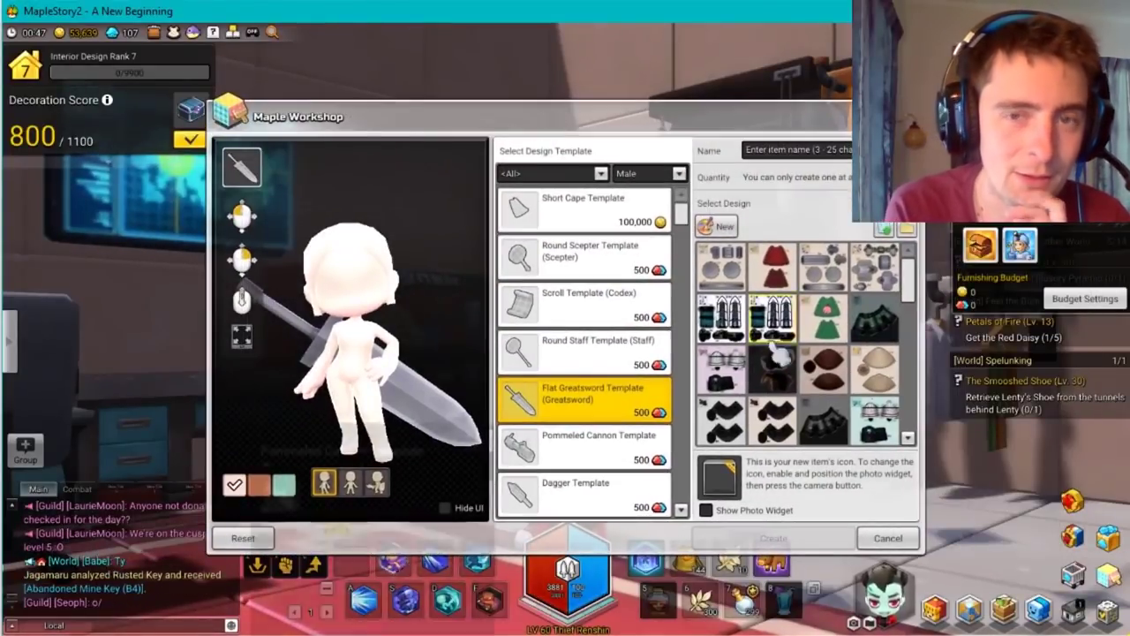
click(721, 316)
click(376, 482)
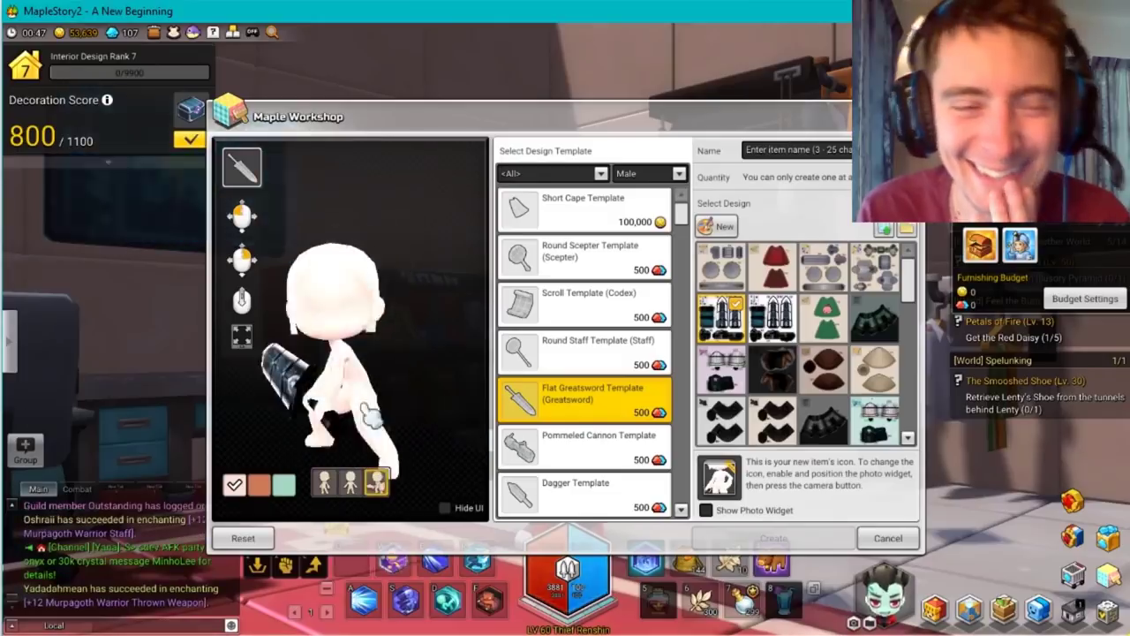
drag(348, 441, 374, 392)
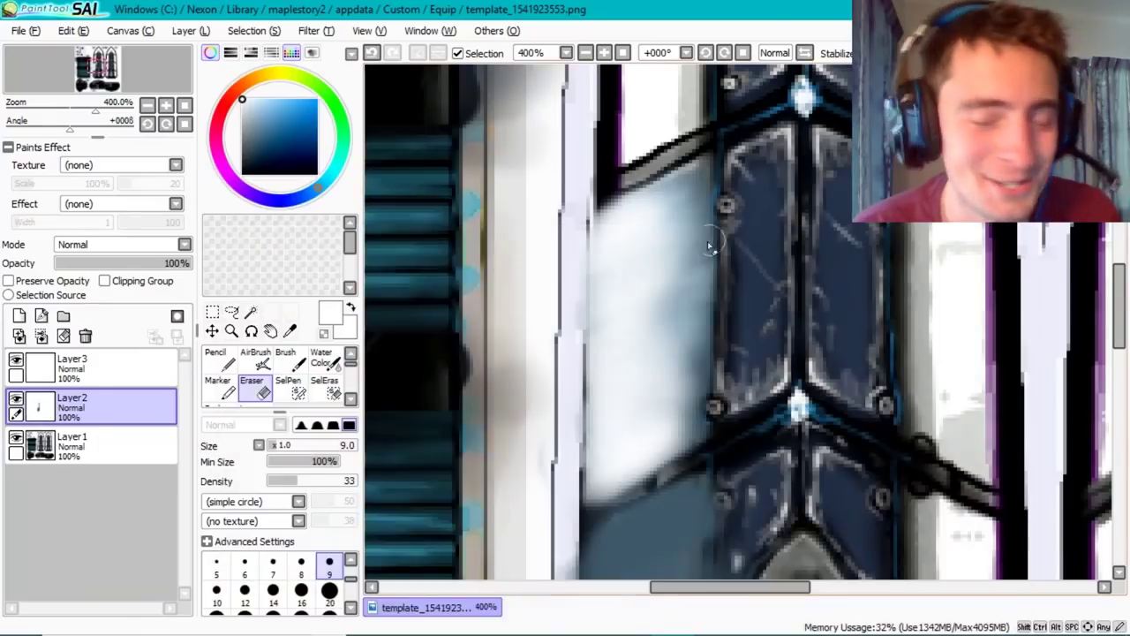
- Give the eraser Paper texture at size 8, then pick a teal hue with a size-2 pencil
click(265, 521)
click(263, 561)
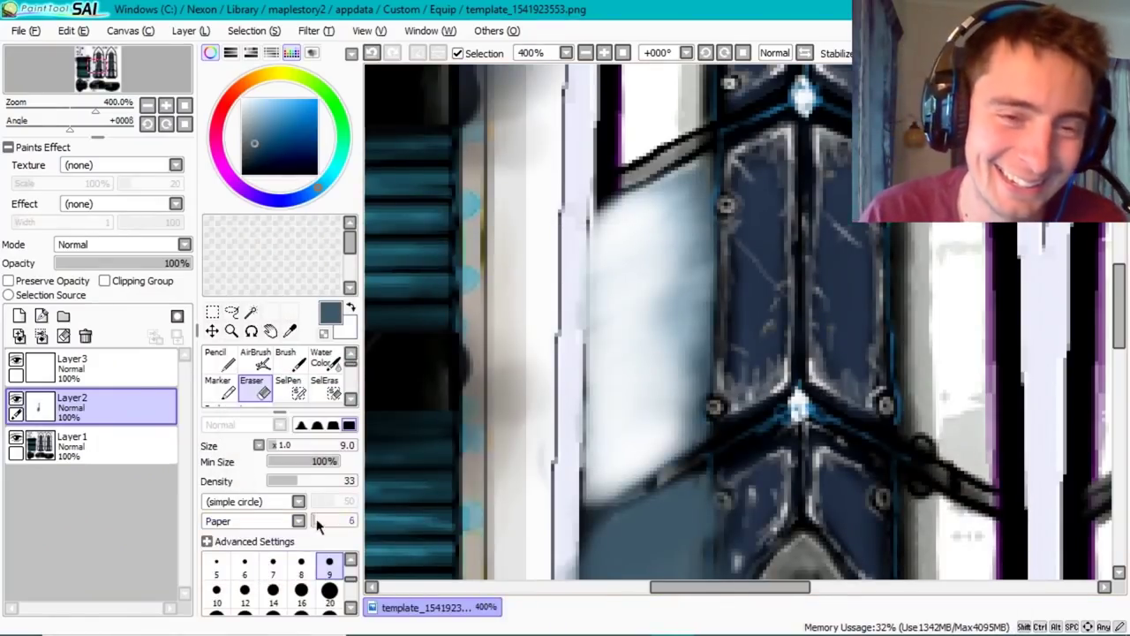
click(301, 565)
key(n)
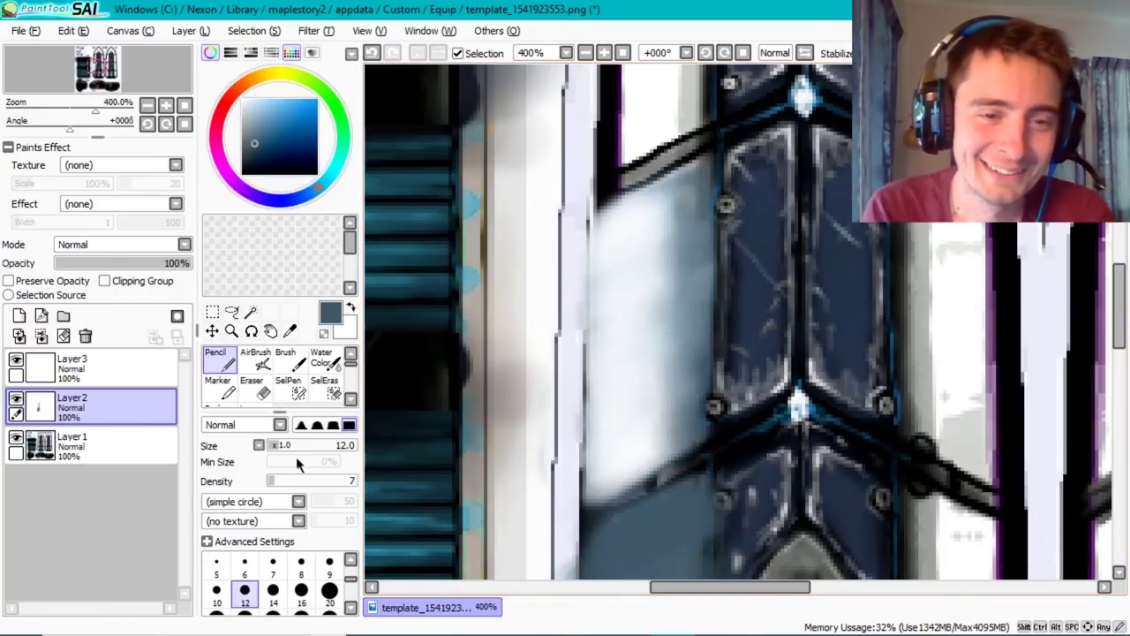
drag(320, 187, 341, 171)
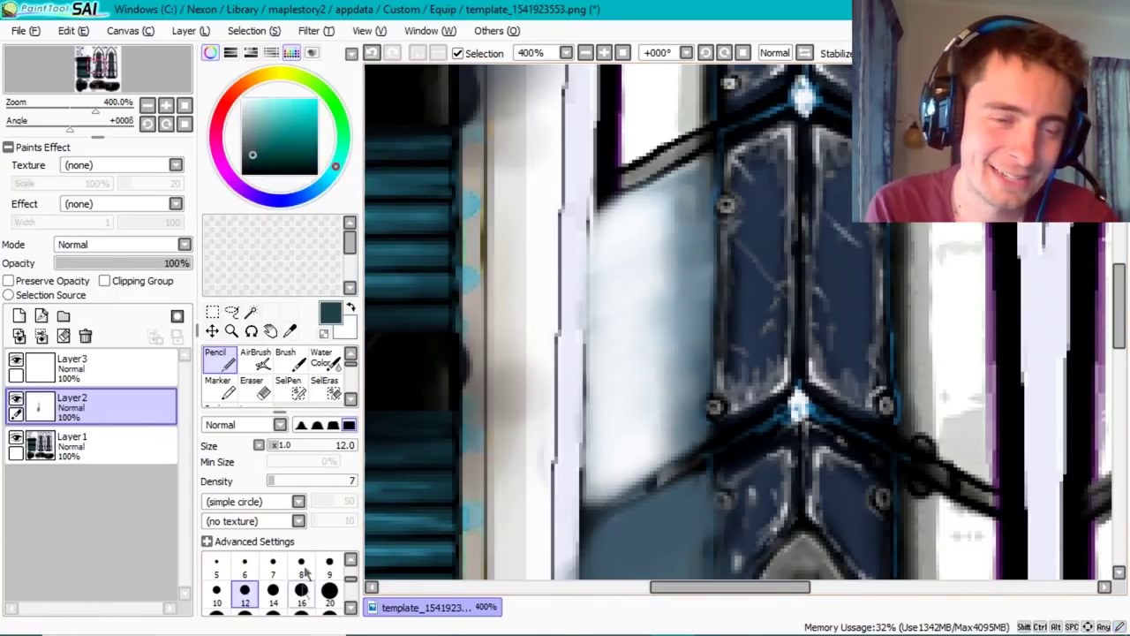
key(bracketleft)
key(bracketleft)
key(bracketleft)
key(bracketleft)
key(bracketleft)
key(bracketleft)
key(bracketleft)
key(bracketleft)
key(bracketleft)
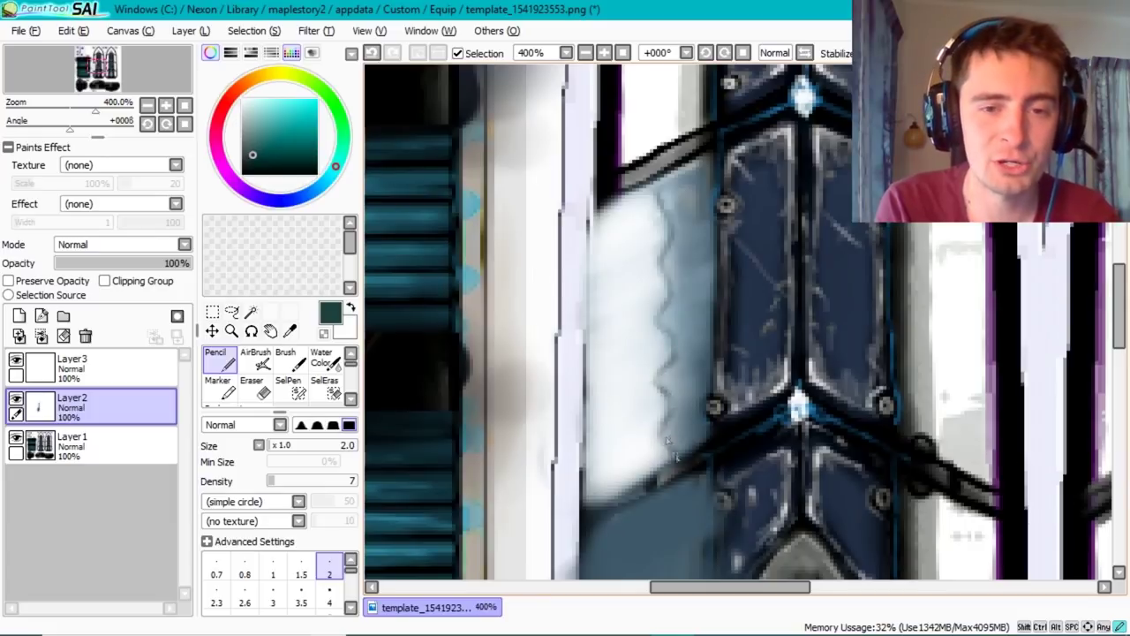
- Paint soft blue-grey strokes along the white blade edge at size 9
key(bracketright)
key(bracketright)
key(bracketright)
drag(689, 195, 693, 353)
drag(676, 252, 694, 353)
drag(684, 291, 680, 439)
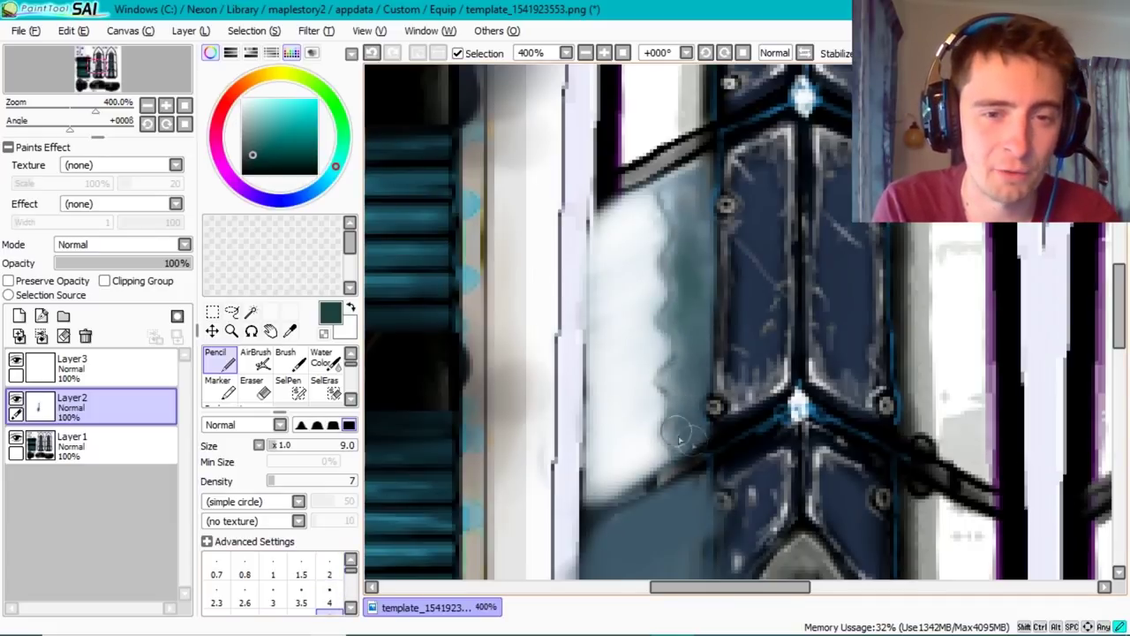
- Rectangle-select the tall strip along the blade edge, try a resize, then deselect
key(m)
drag(640, 176, 678, 455)
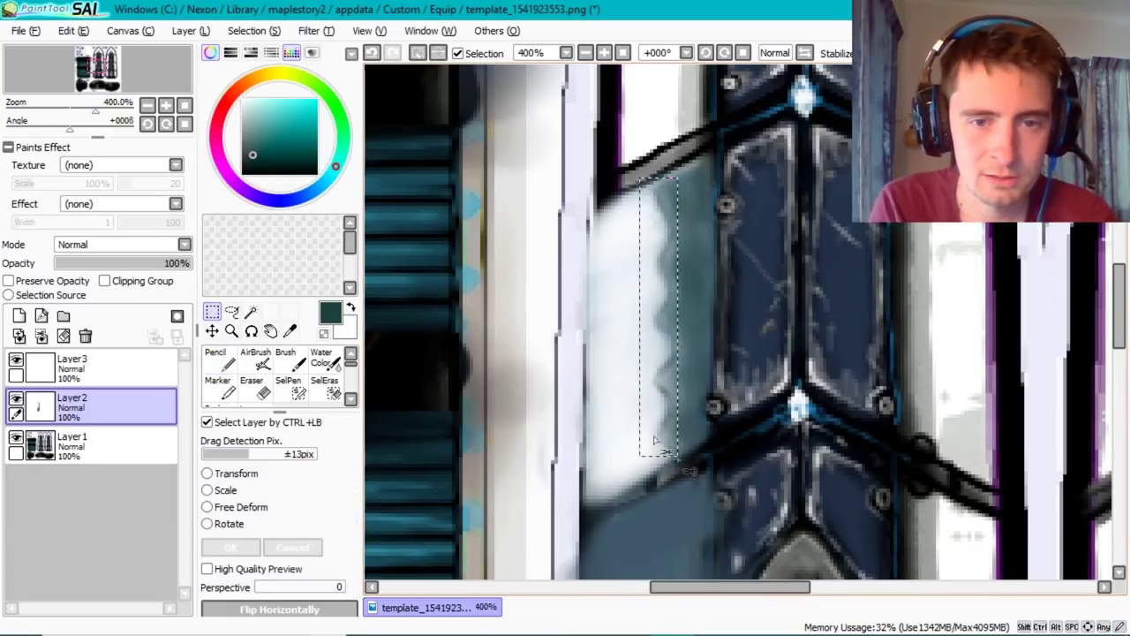
key(ctrl+t)
key(Return)
key(ctrl+d)
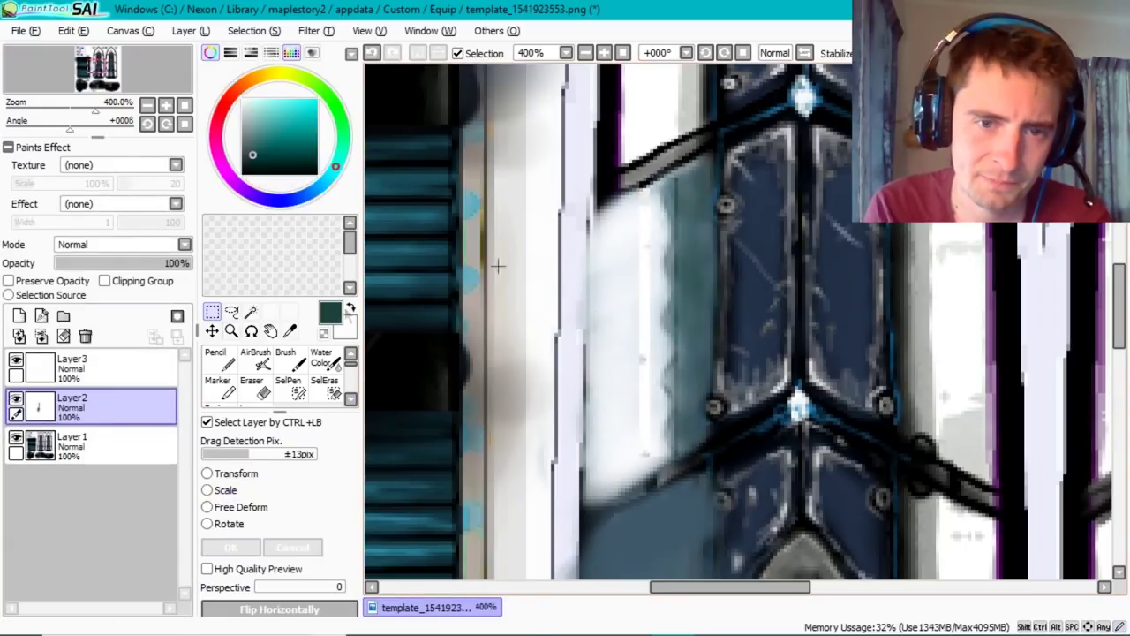
- Brighten the dark blade edge with the dark teal colour
key(n)
alt+click(622, 248)
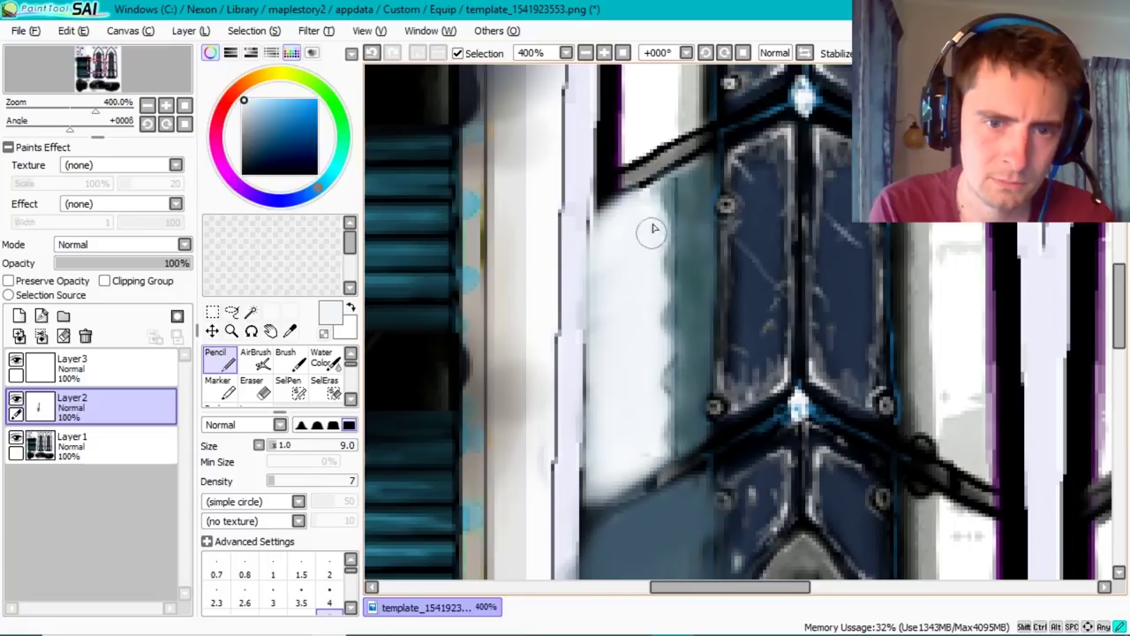
alt+click(653, 230)
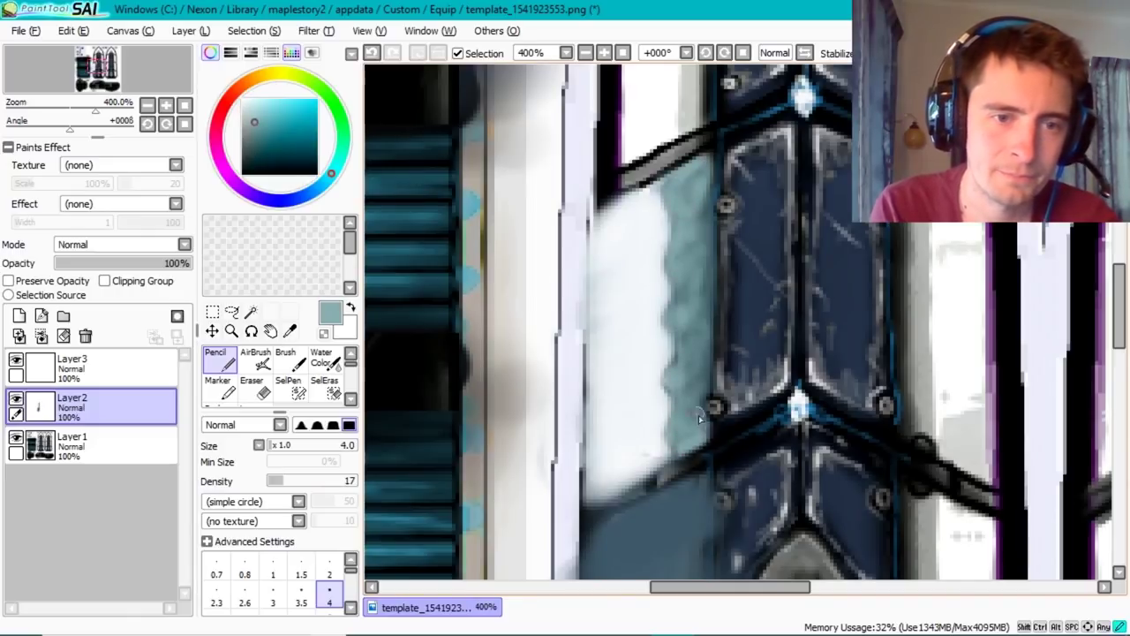
drag(700, 378, 698, 262)
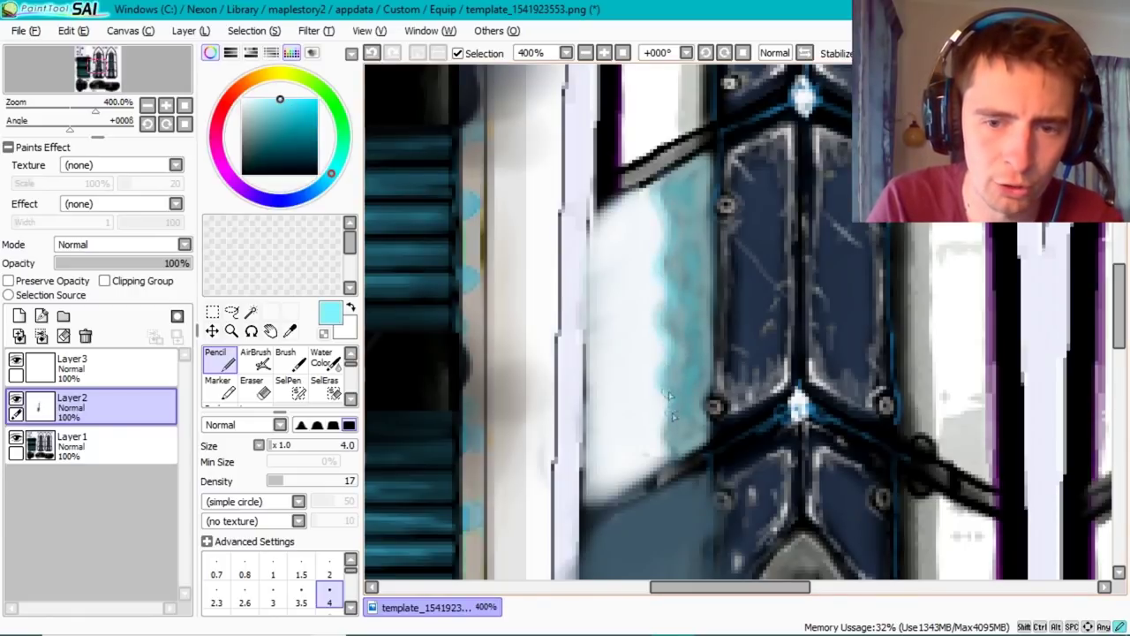
- Select and resize the tall cyan strip, then save the template
click(24, 30)
click(35, 130)
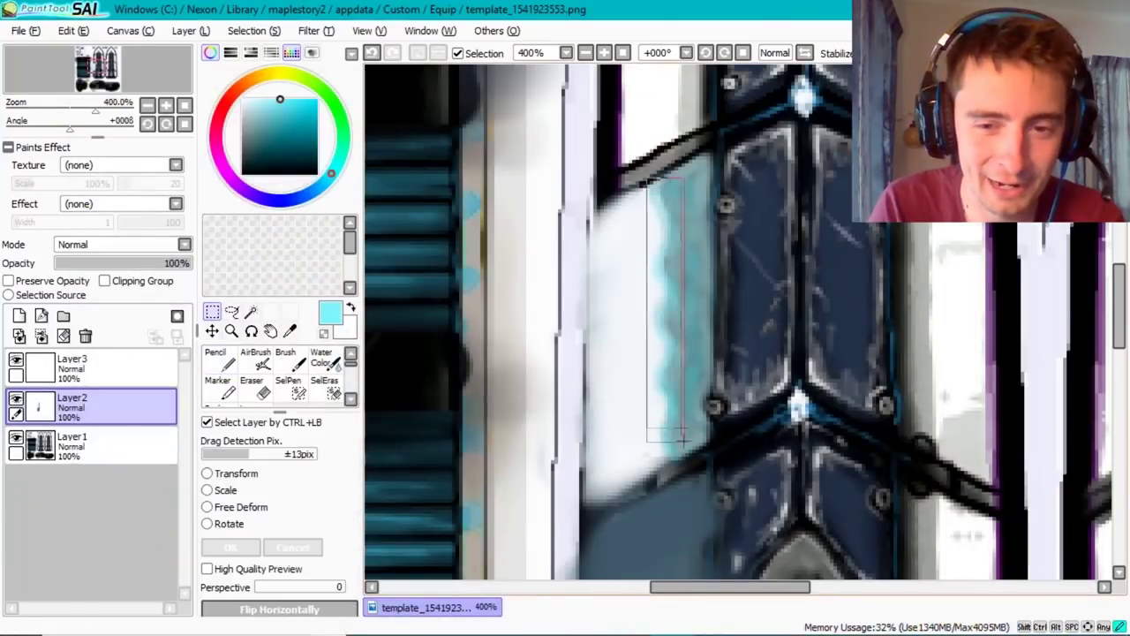
drag(652, 471, 698, 170)
key(ctrl+t)
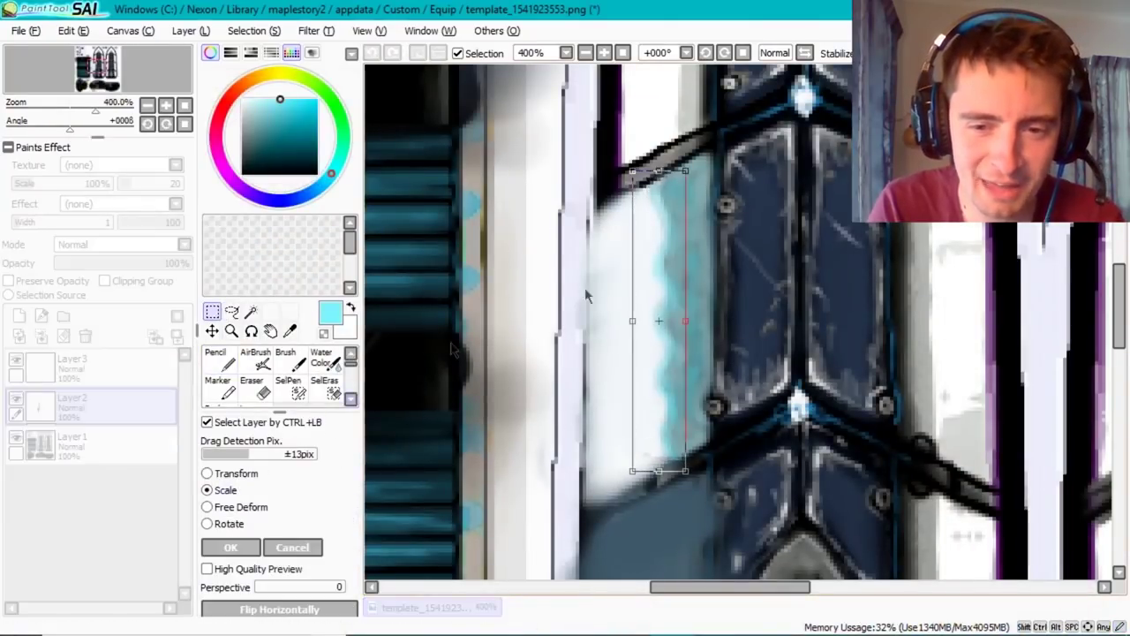
key(Return)
click(25, 30)
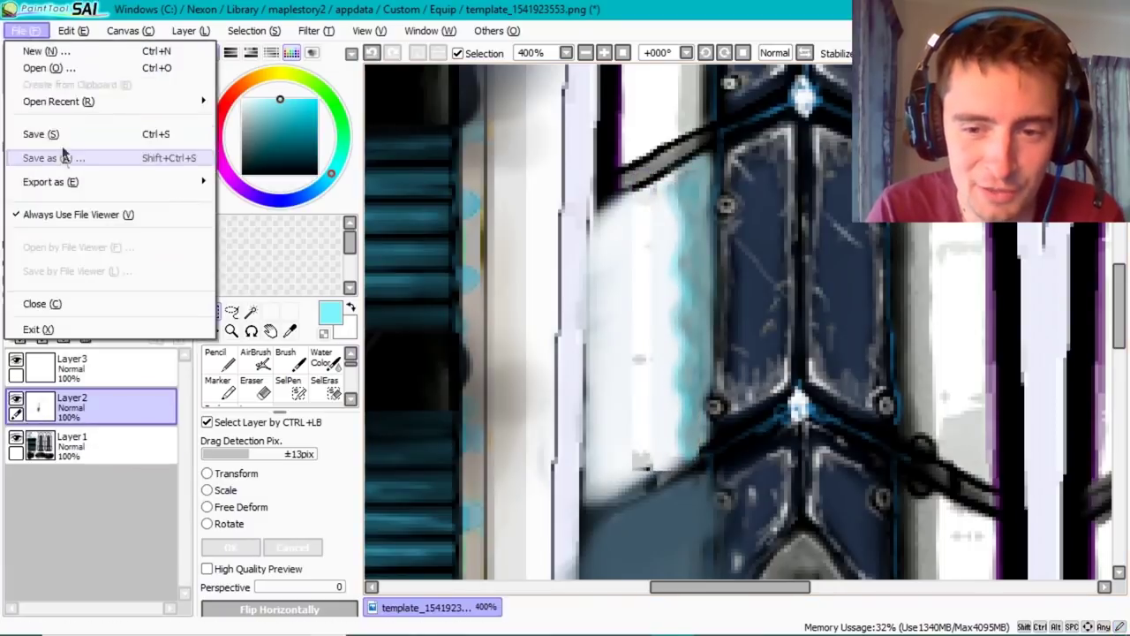
click(35, 133)
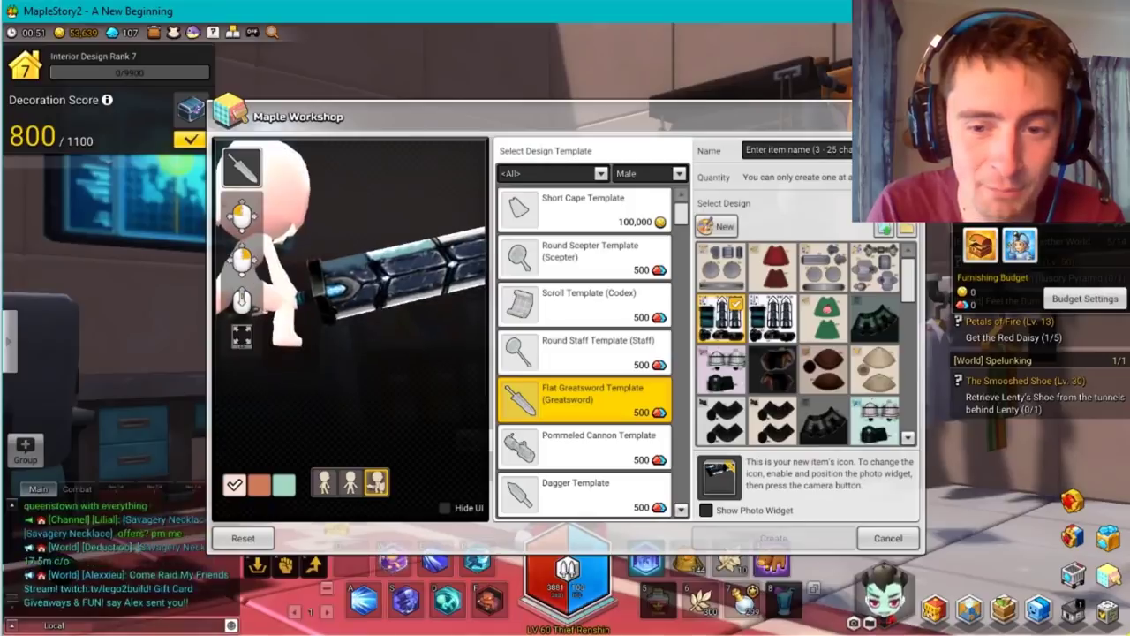
key(alt+Tab)
- Apply another strip resize, then erase excess white along the dark edge with a size-20 eraser
click(207, 490)
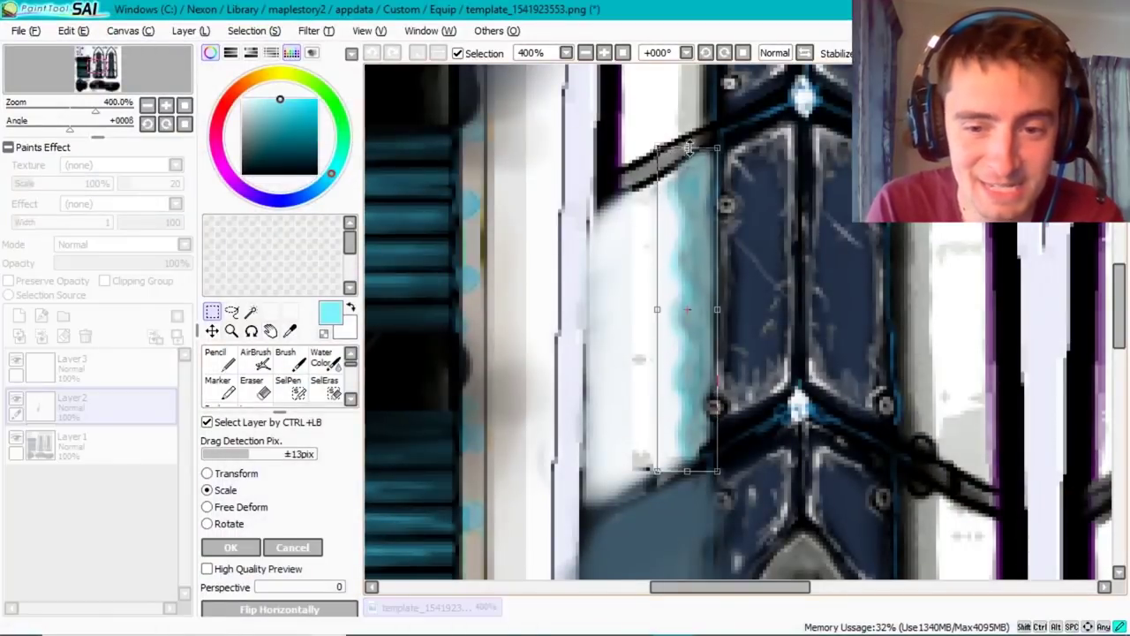
key(Return)
key(ctrl+d)
key(e)
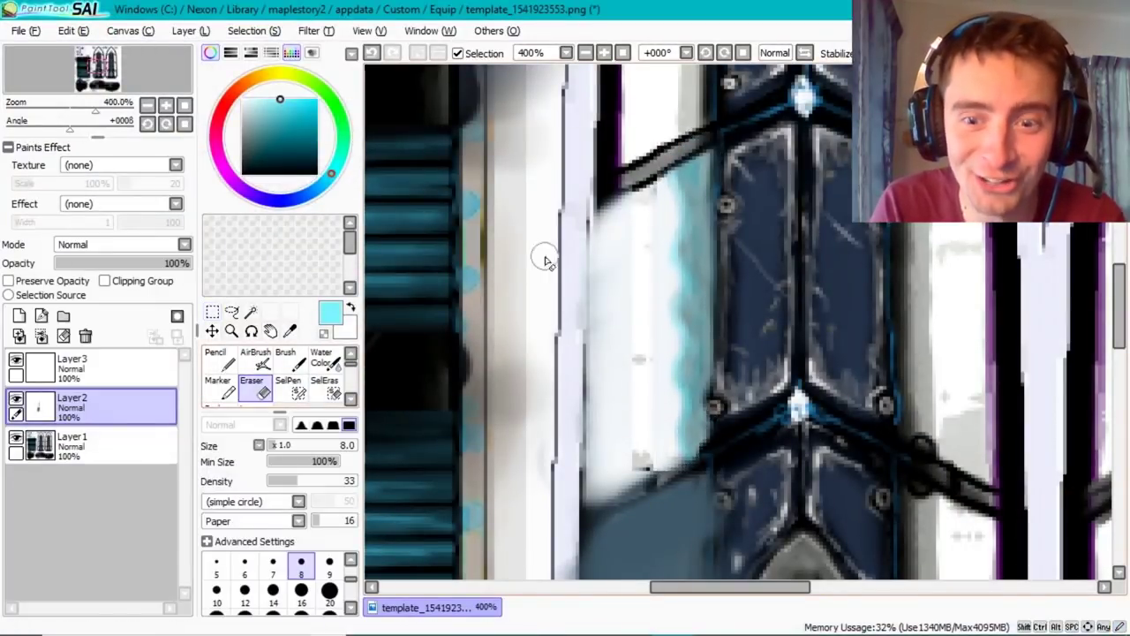
key(bracketright)
key(bracketright)
key(bracketright)
drag(618, 203, 622, 477)
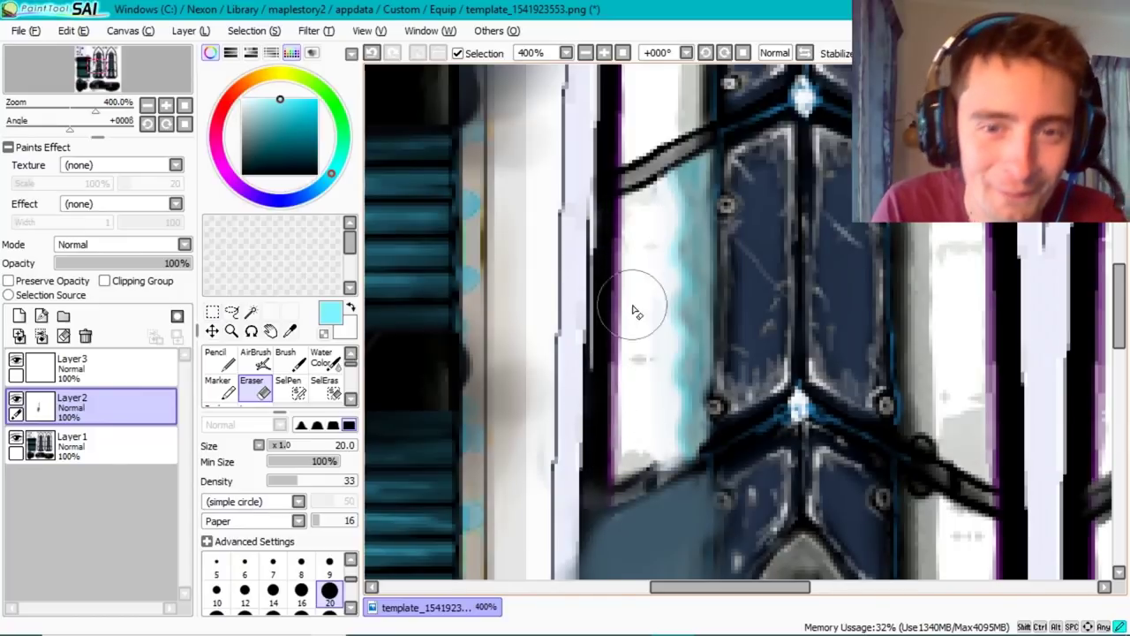
- Save the template and rotate the sword in the game preview to check it
key(ctrl+s)
key(alt+Tab)
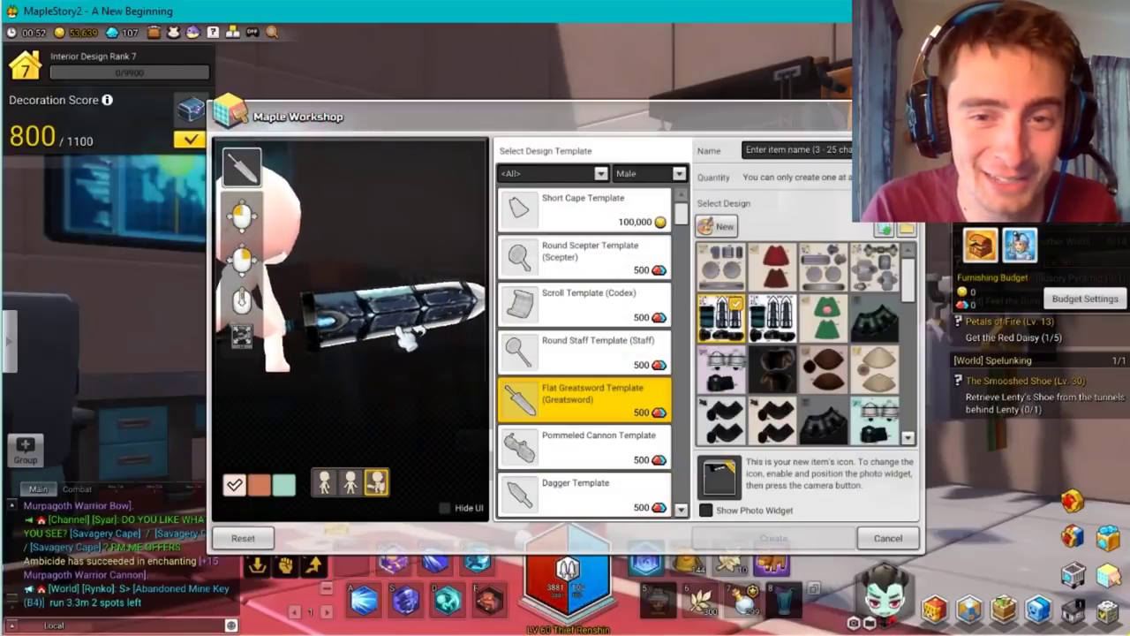
drag(408, 336, 358, 361)
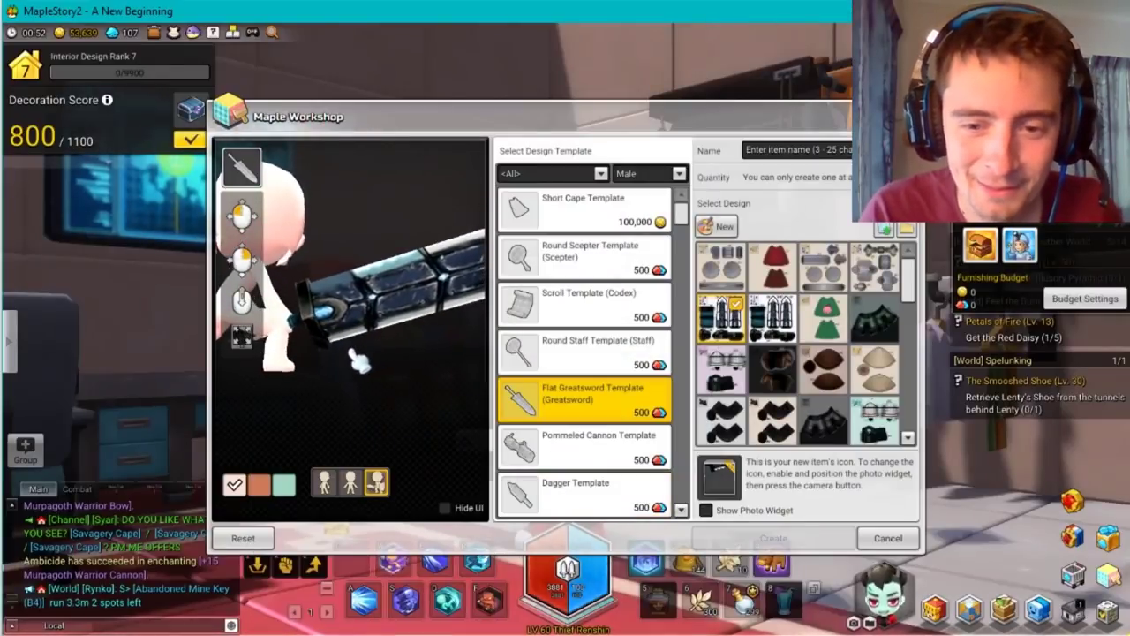
key(alt+Tab)
key(n)
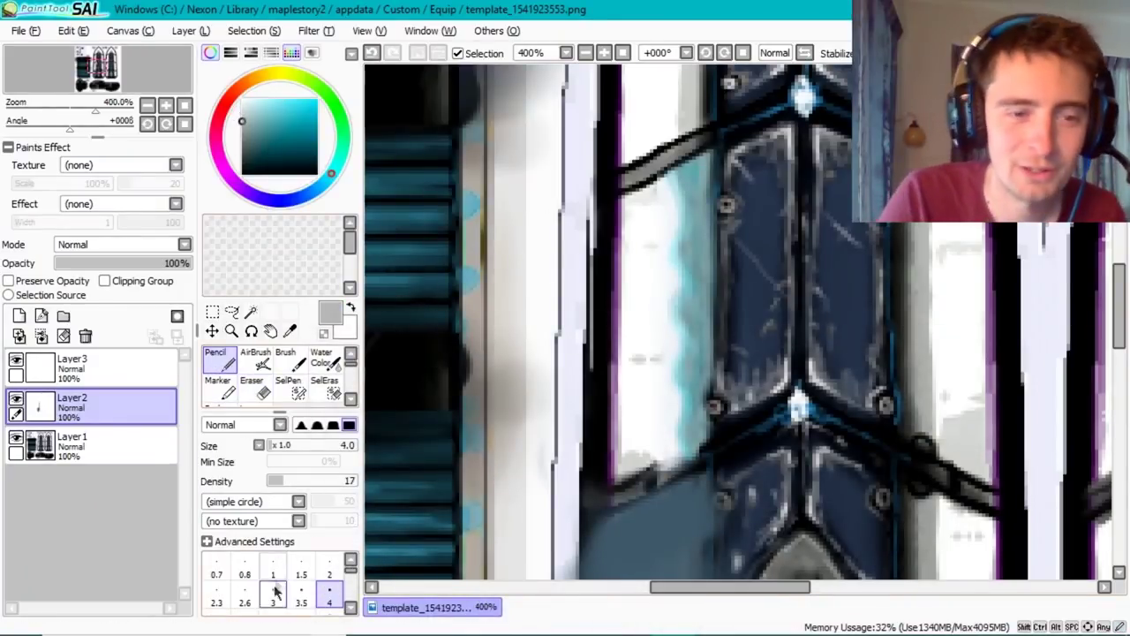
click(330, 570)
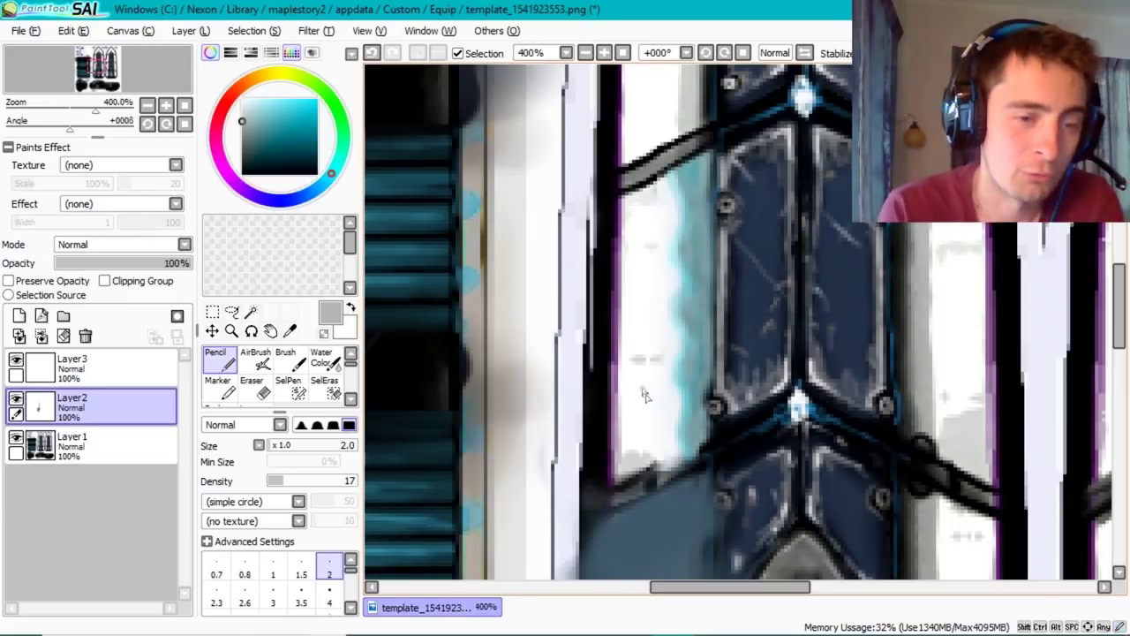
click(330, 597)
drag(697, 152, 714, 334)
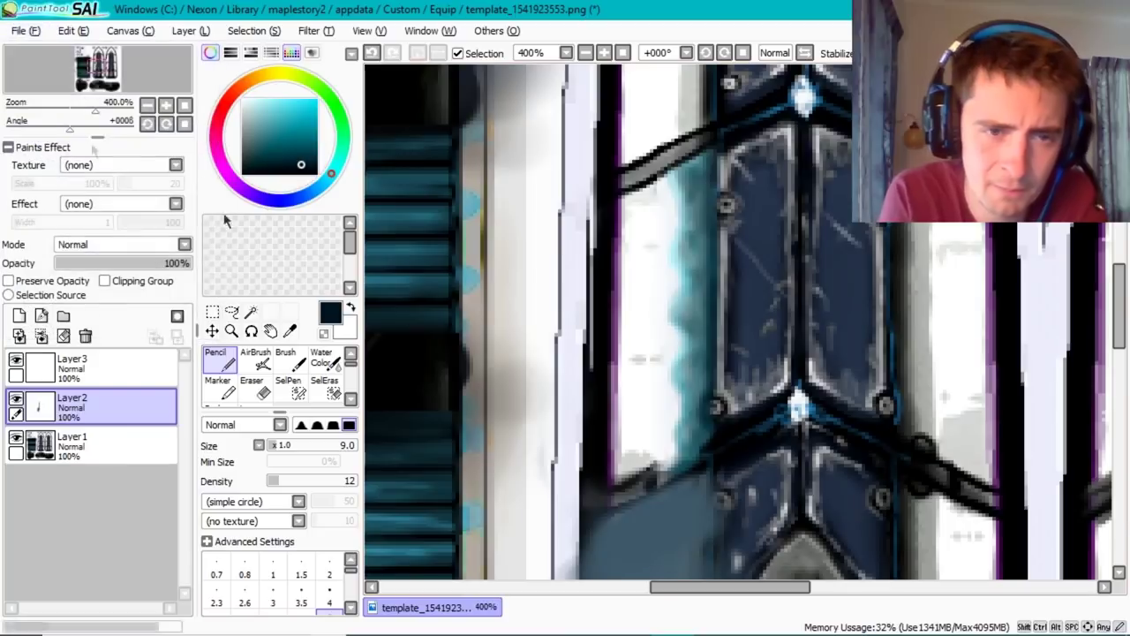
key(alt+Tab)
key(alt+Tab)
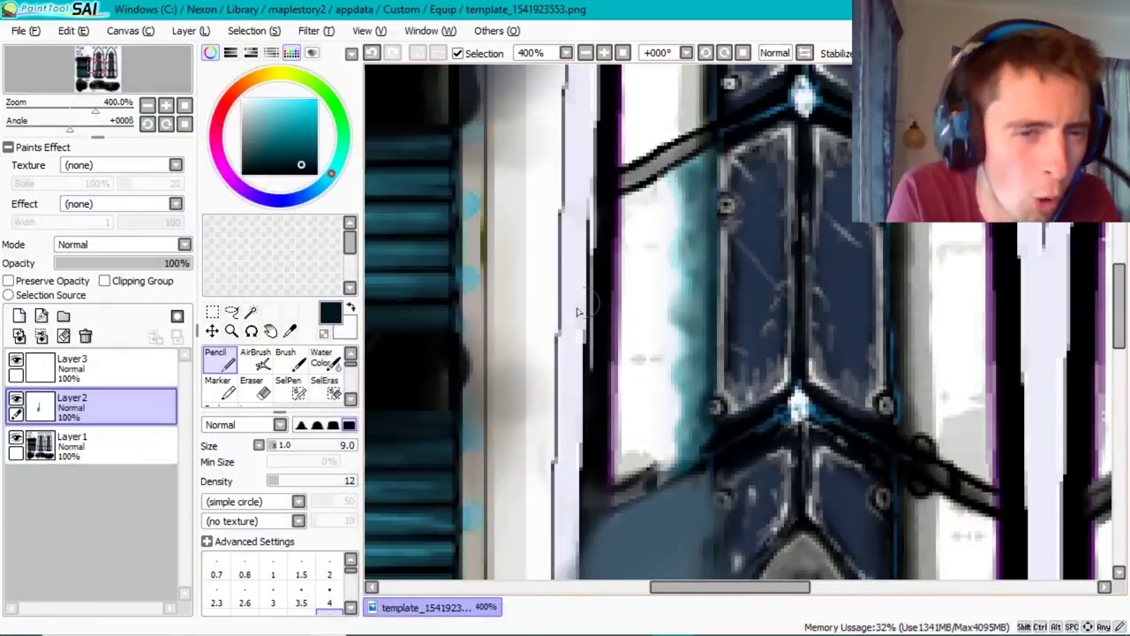
click(351, 604)
click(329, 614)
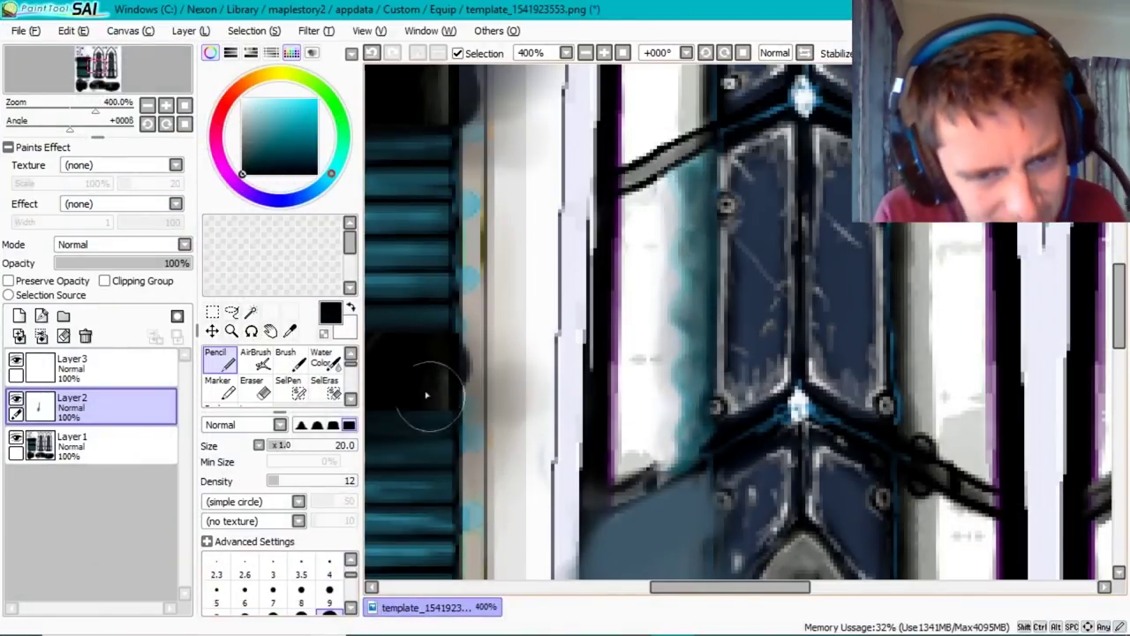
key(alt+Tab)
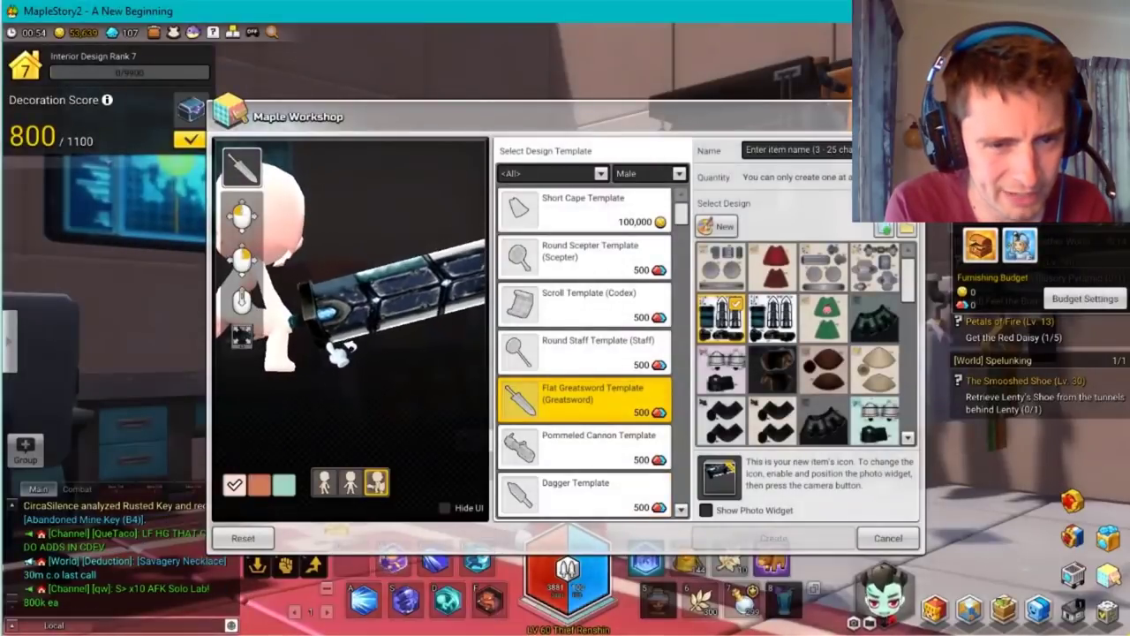
key(alt+Tab)
- Paint light and teal strokes down the panel's left edge and save the template
drag(680, 194, 633, 484)
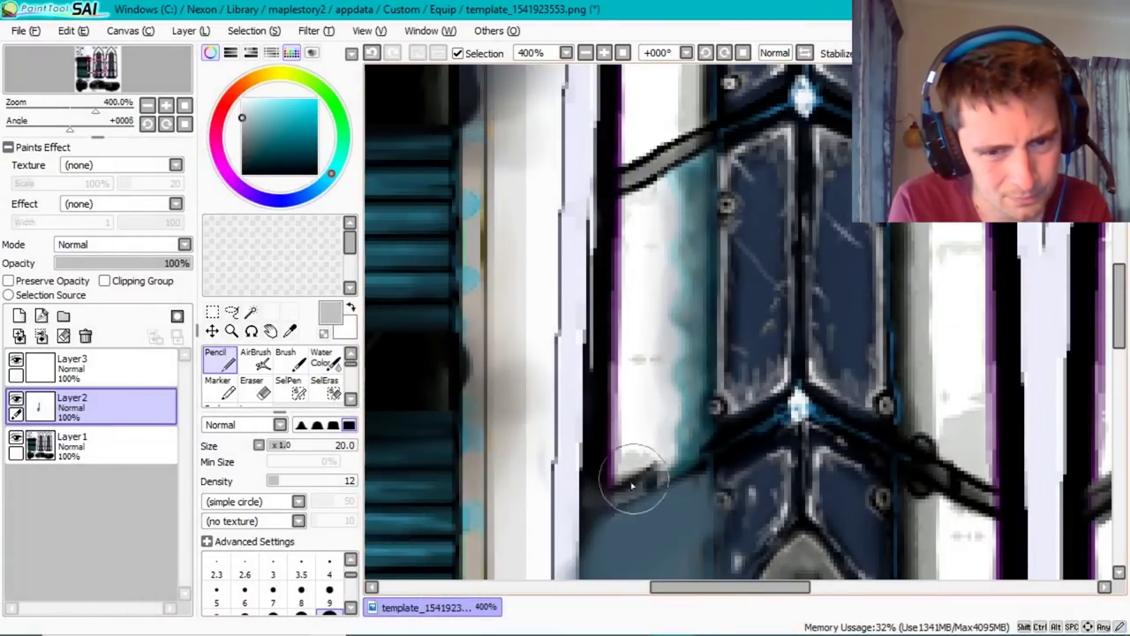
drag(679, 175, 671, 296)
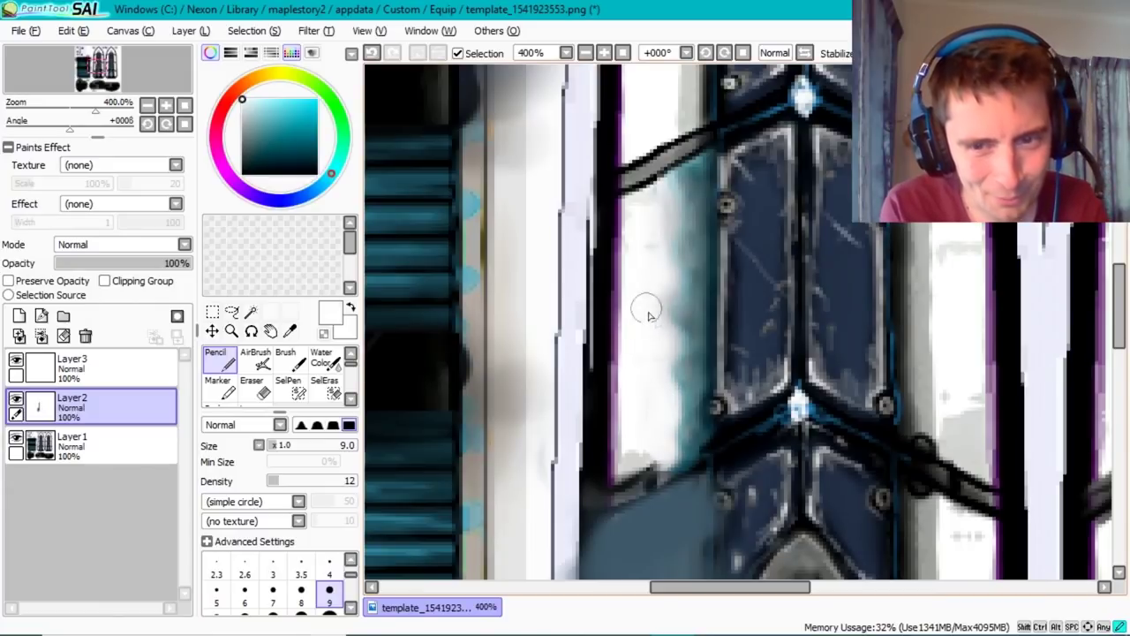
alt+click(694, 225)
drag(673, 168, 688, 452)
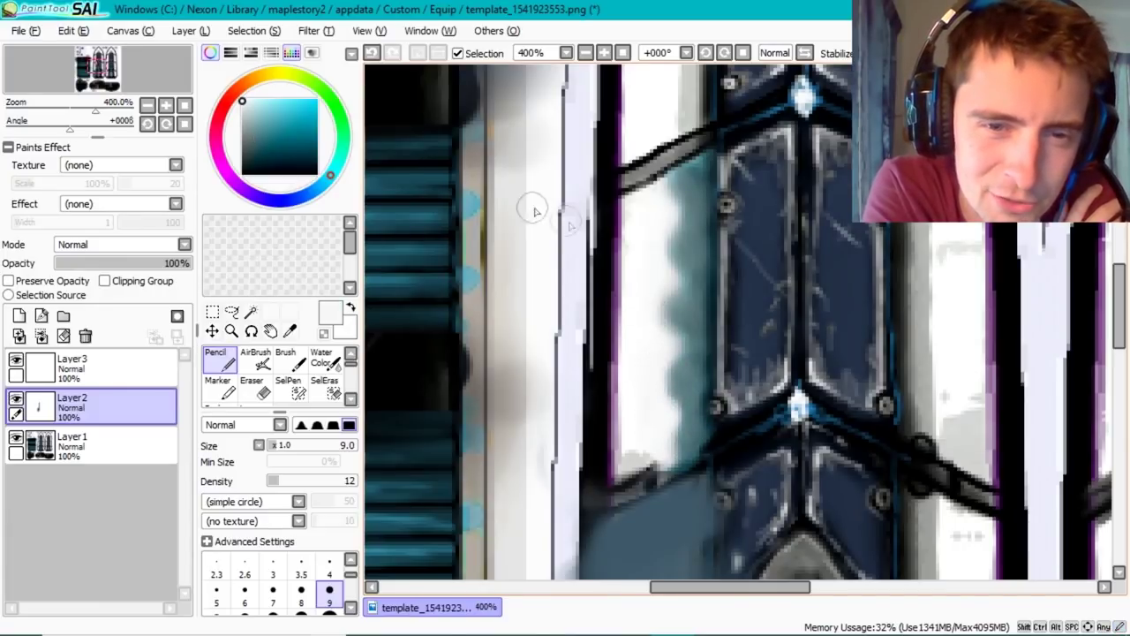
click(24, 30)
click(71, 131)
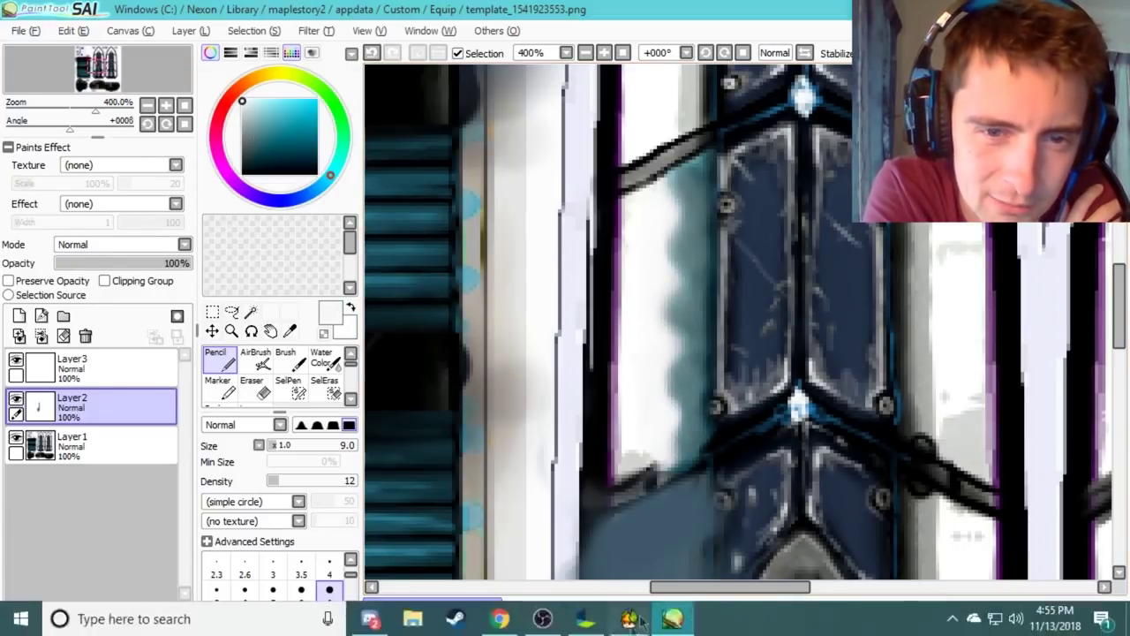
key(alt+Tab)
key(alt+Tab)
- Reposition the teal strokes, save, and preview them in the game
key(ctrl+t)
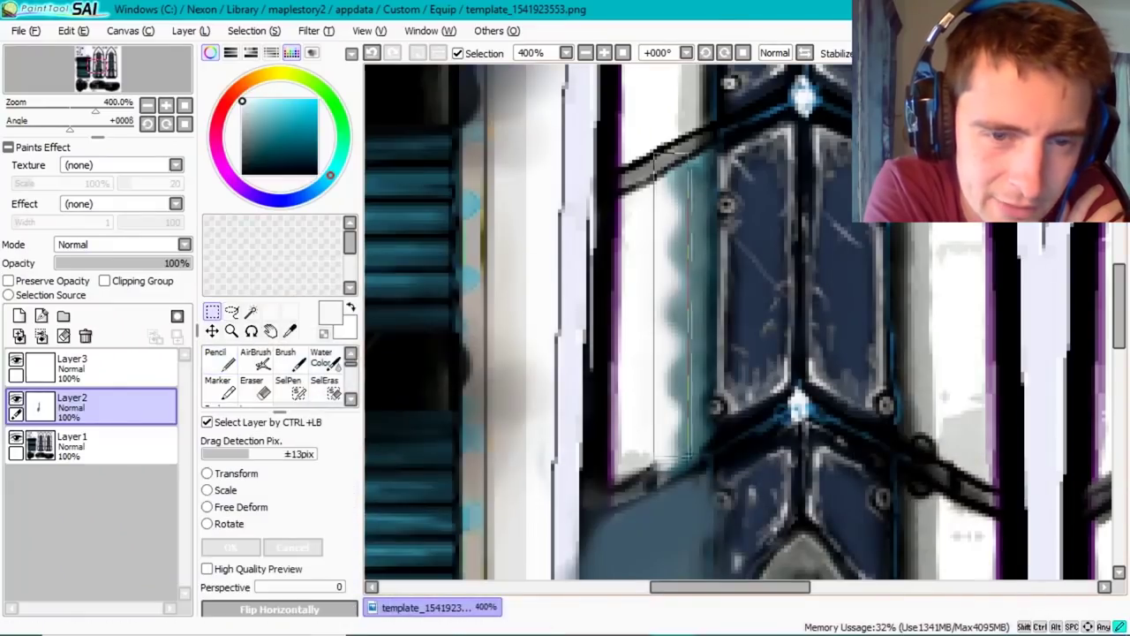
drag(643, 336, 668, 315)
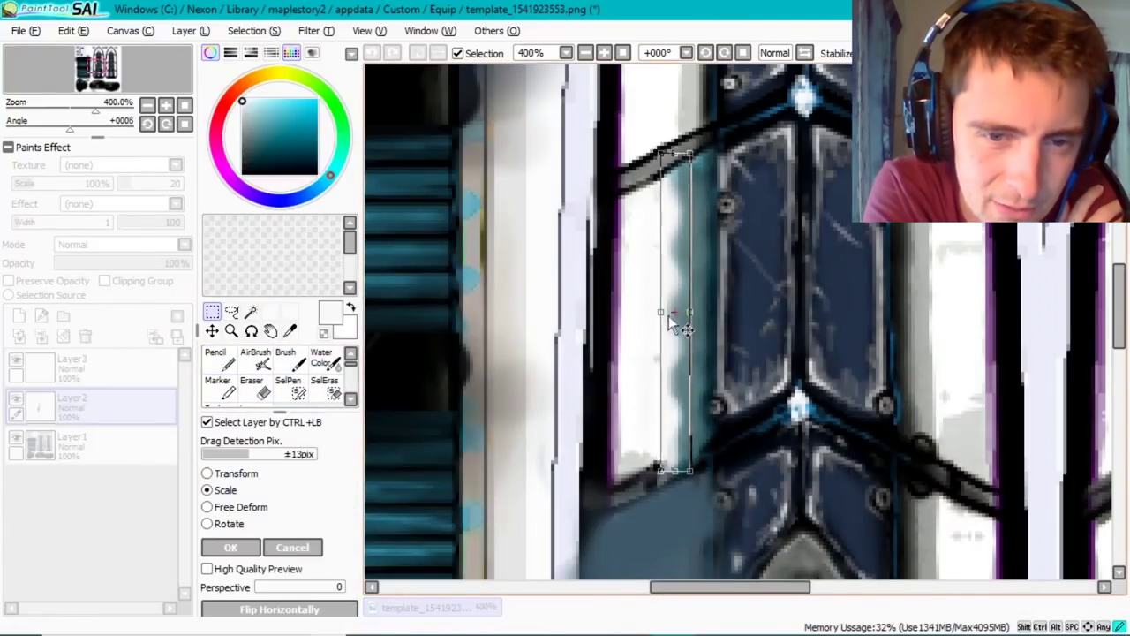
key(Return)
key(ctrl+s)
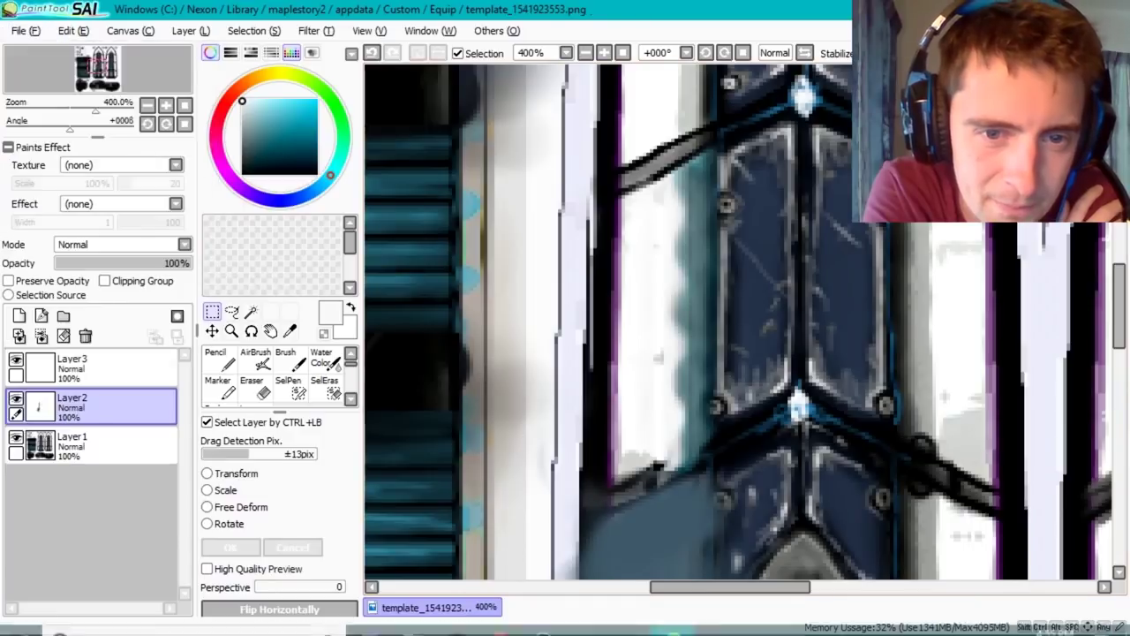
key(alt+Tab)
key(alt+Tab)
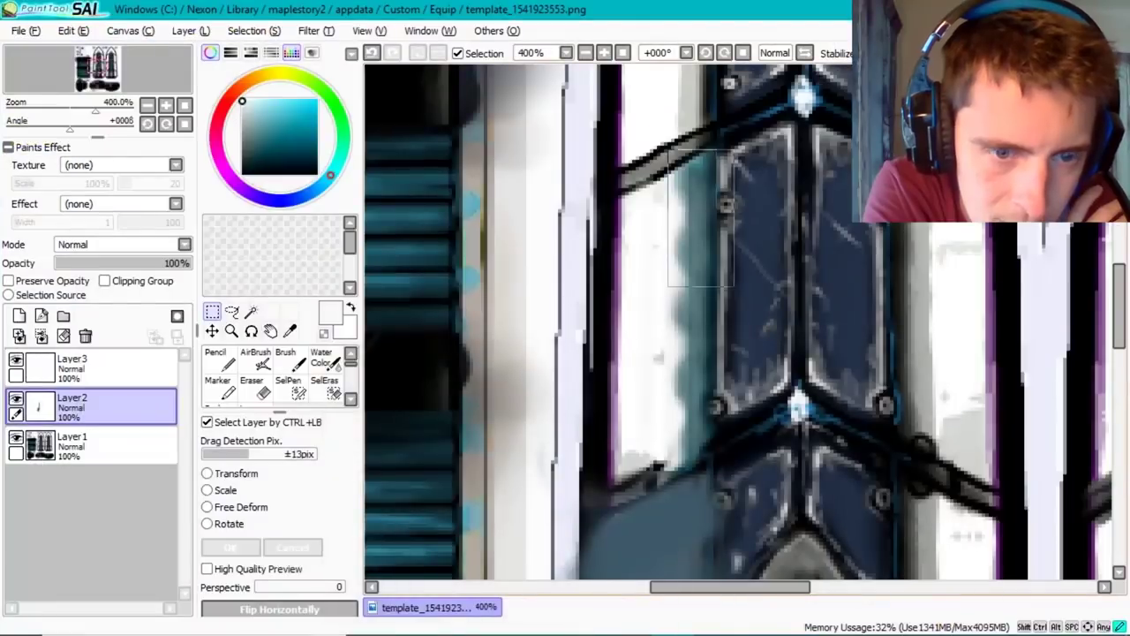
- Copy the teal strip, move the copy further down the edge, and save
key(ctrl+t)
key(Return)
key(ctrl+c)
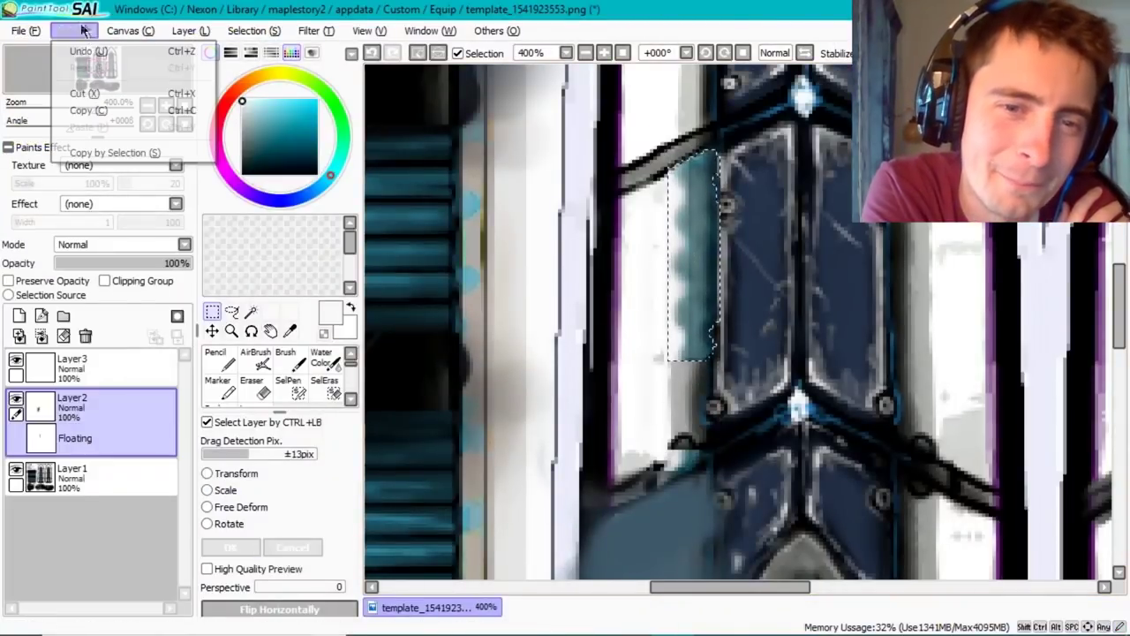
key(ctrl+v)
drag(654, 288, 654, 394)
key(ctrl+d)
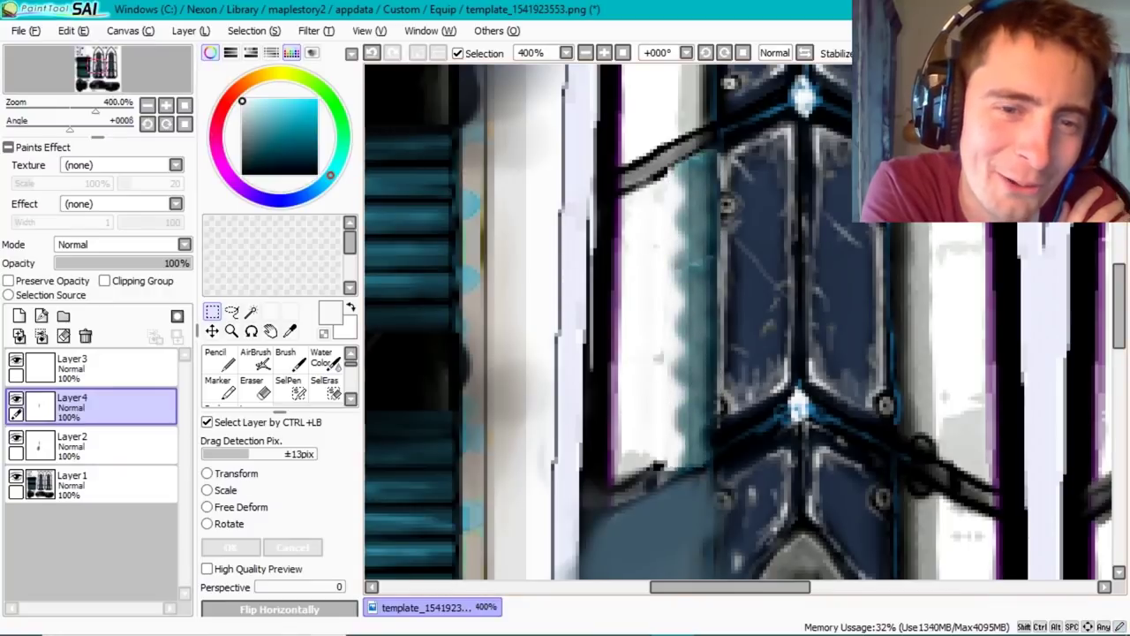
key(ctrl+s)
key(alt+Tab)
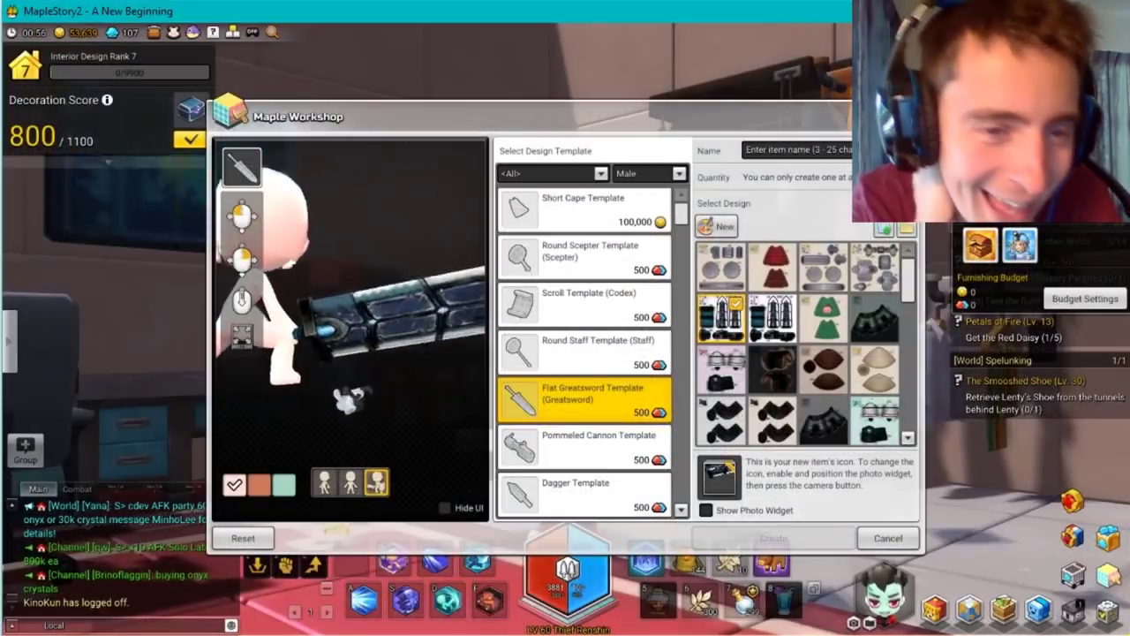
- Shrink the pencil to a finer size, save, and recheck the game preview
key(alt+Tab)
click(217, 358)
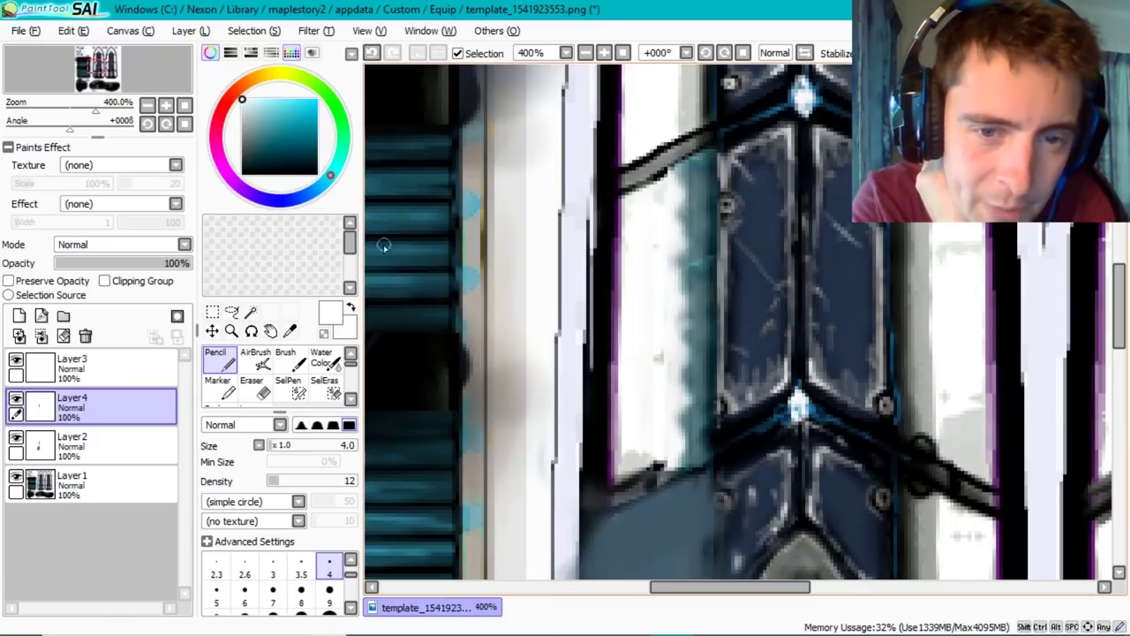
key(bracketleft)
key(bracketleft)
key(bracketleft)
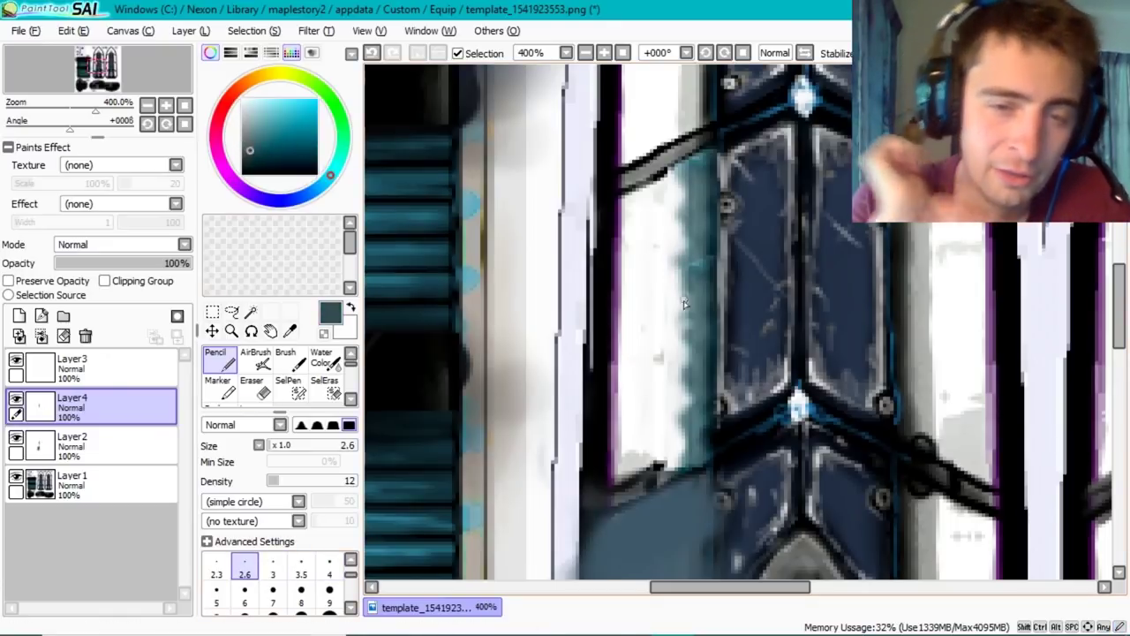
key(bracketleft)
key(bracketleft)
key(bracketleft)
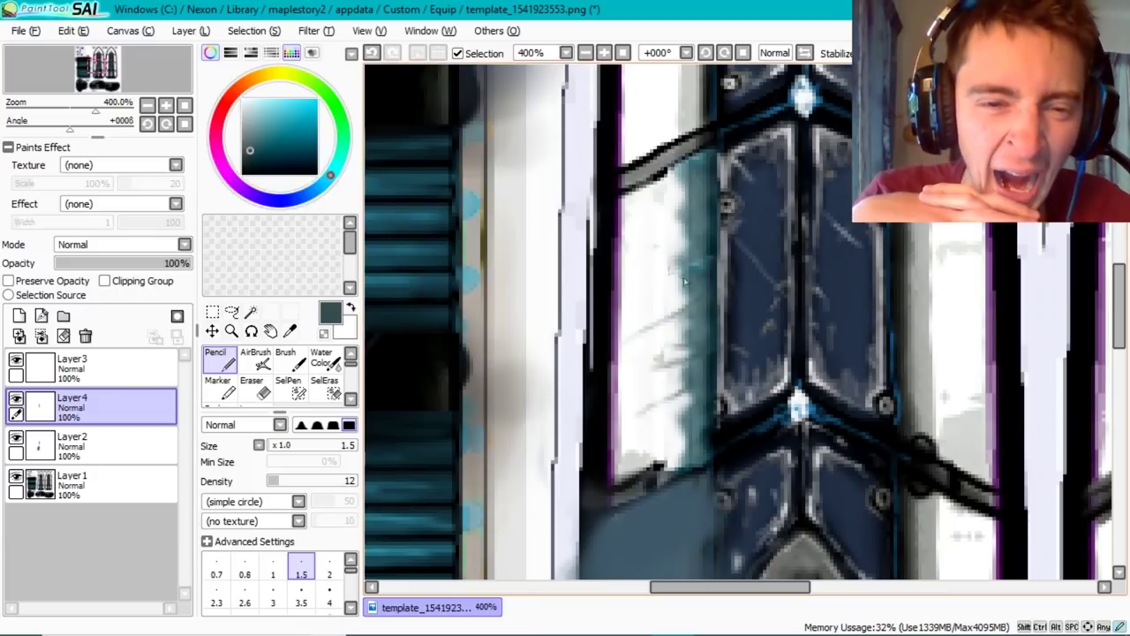
key(ctrl+s)
key(alt+Tab)
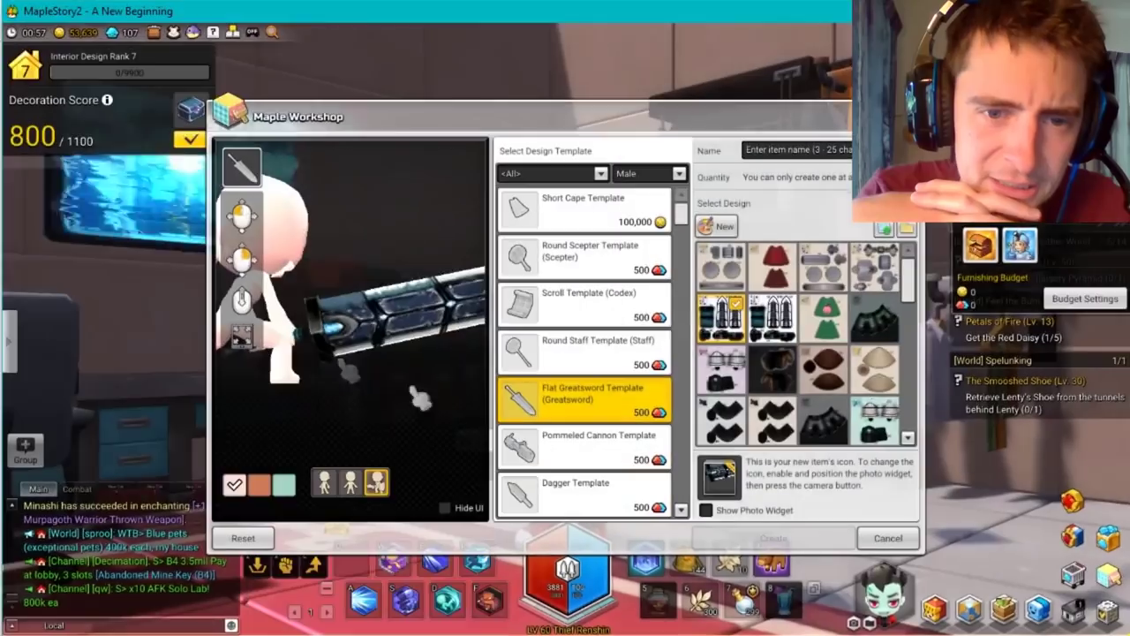
key(alt+Tab)
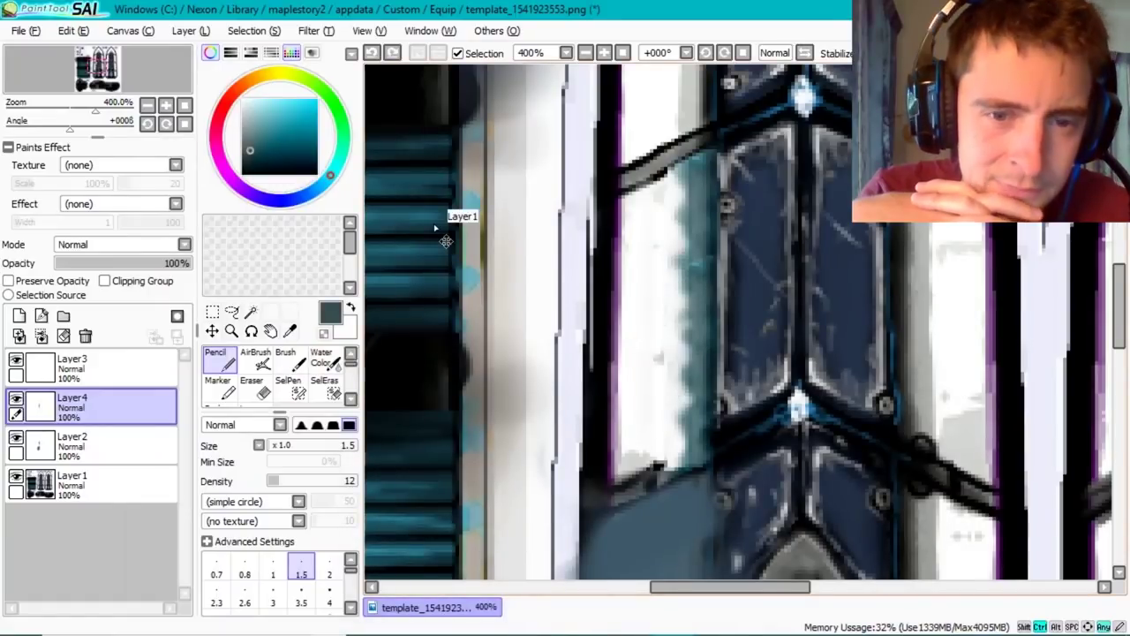
- Paste a copy of the teal edge strip and move it down beside the arch
click(41, 336)
key(m)
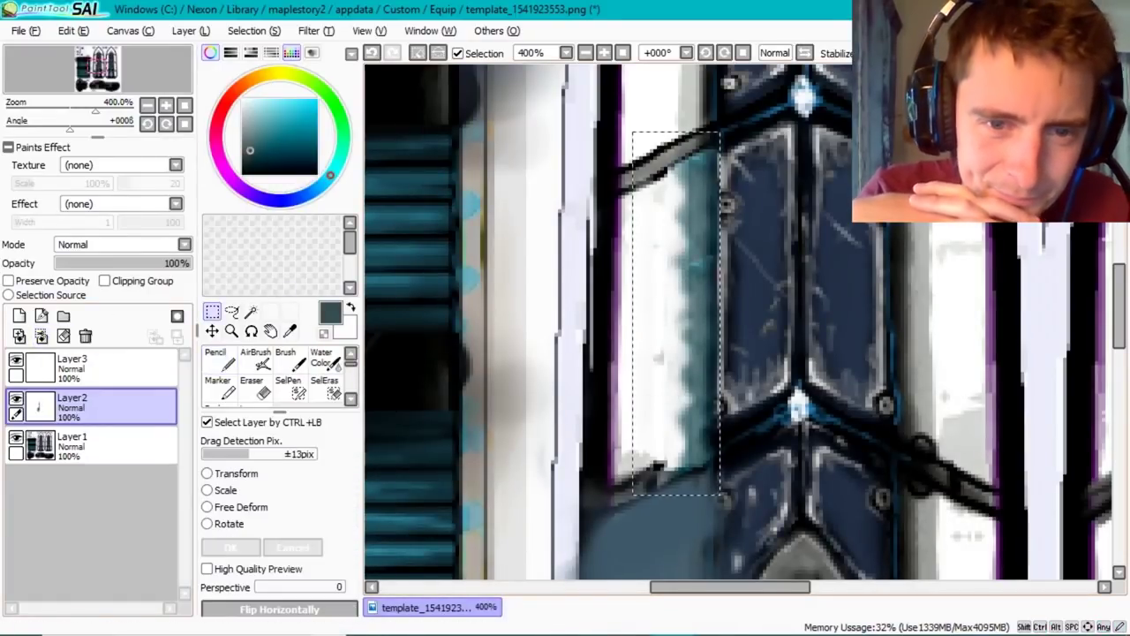
key(ctrl+v)
scroll(701, 210, down, 3)
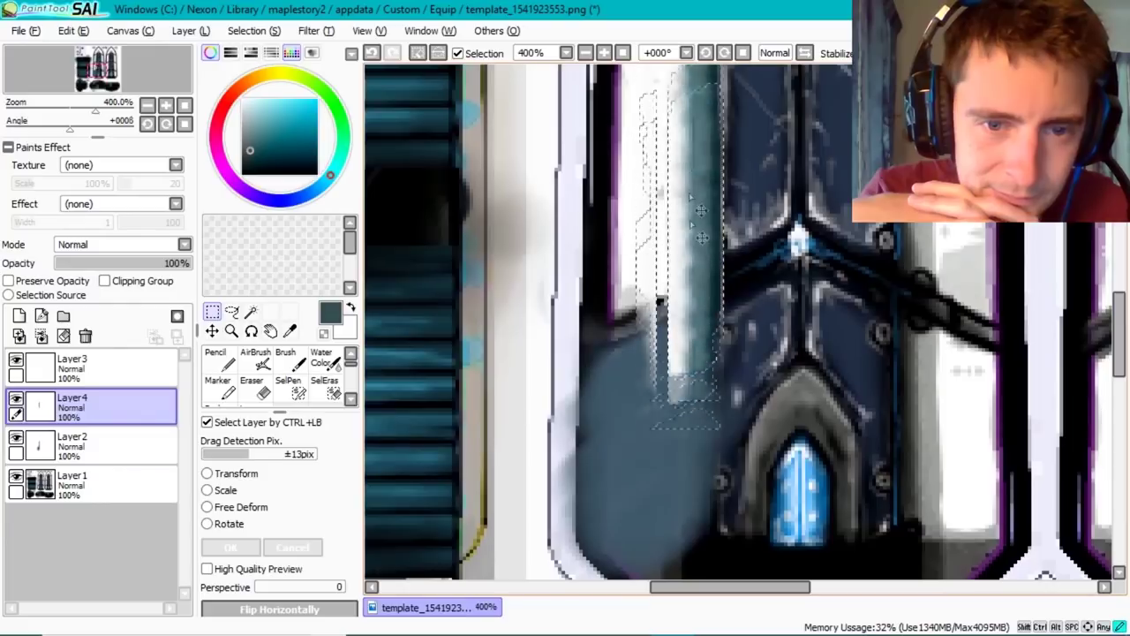
drag(700, 210, 699, 398)
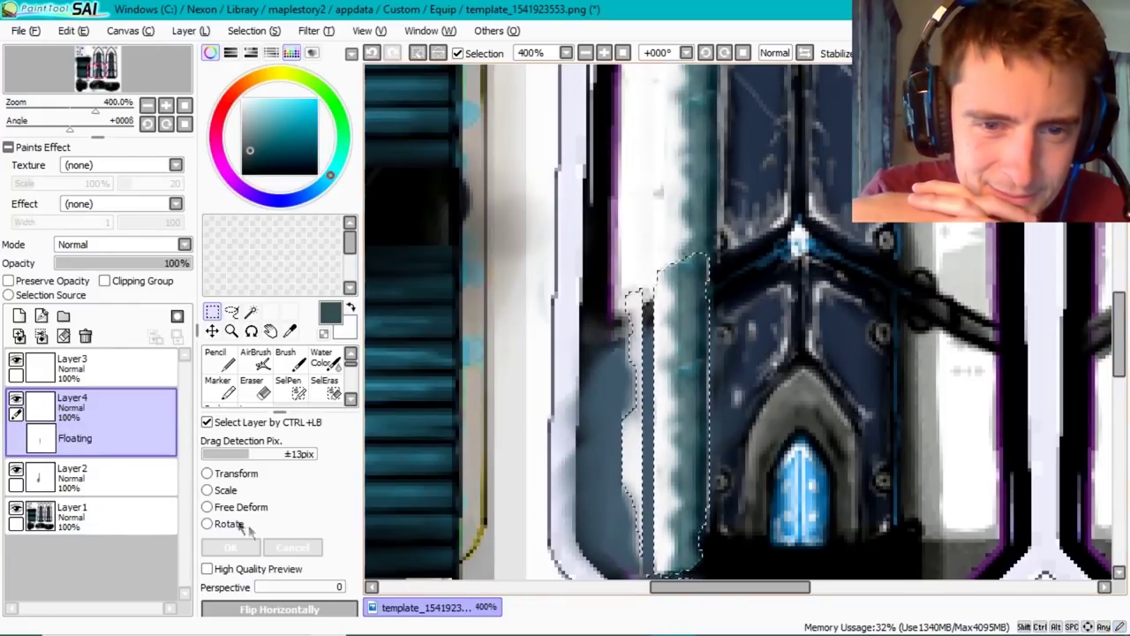
key(ctrl+d)
- Erase the grey strokes on Layer2 beside the white strip with an enlarged eraser
key(e)
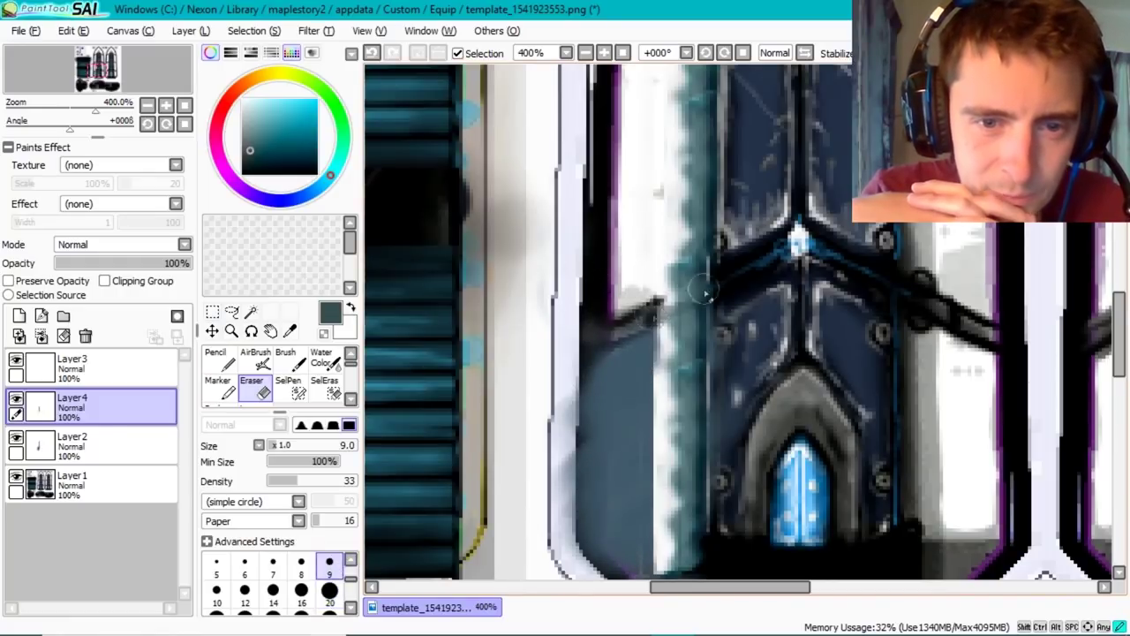
click(128, 436)
drag(601, 384, 609, 530)
key(bracketright)
key(bracketright)
key(bracketright)
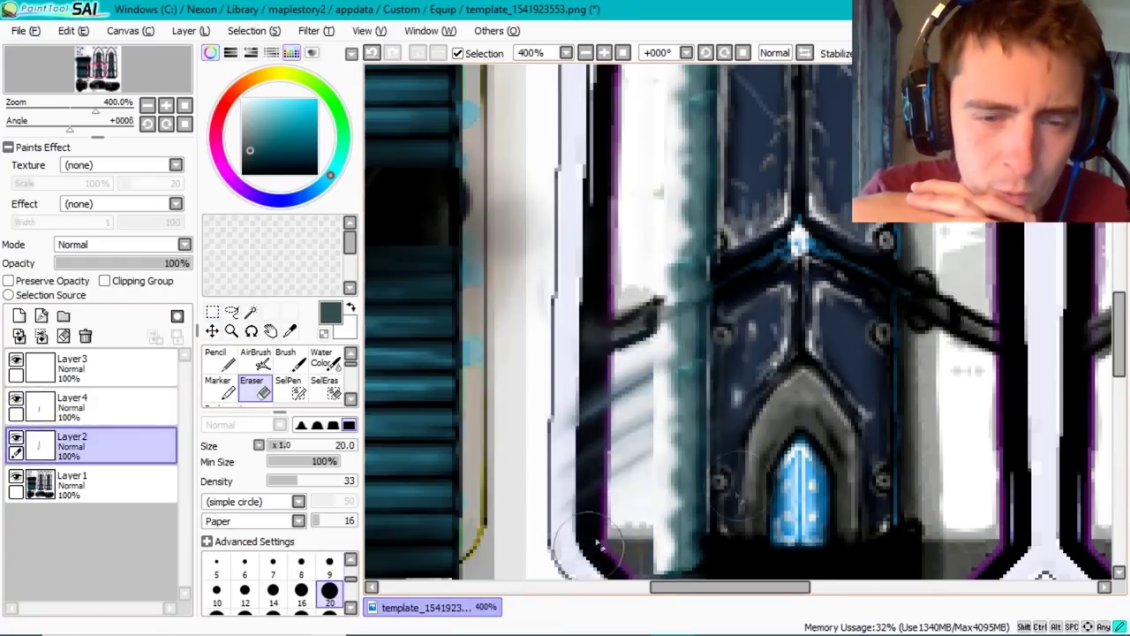
drag(574, 398, 707, 446)
- Switch between Layer4 and Layer2, preview the sword in-game, and undo the last change
click(132, 423)
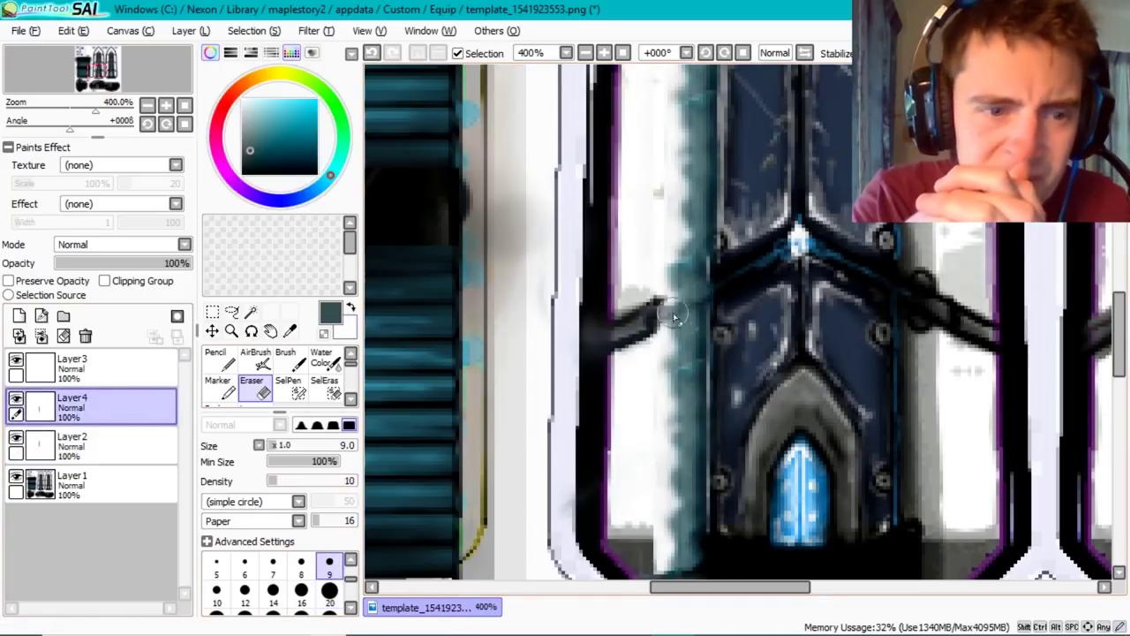
click(97, 441)
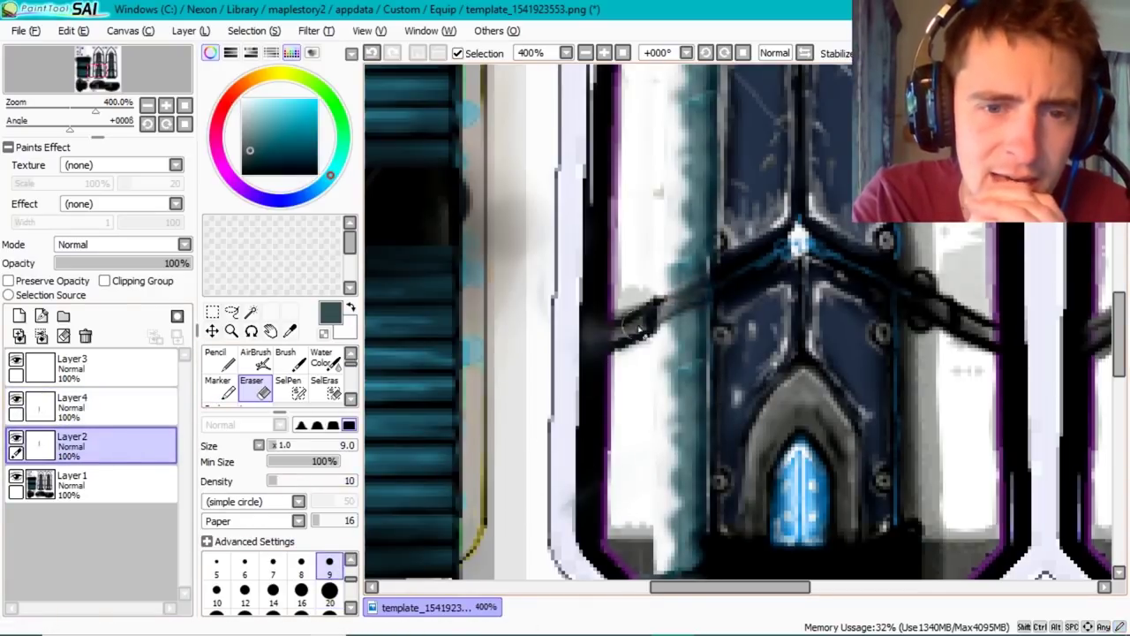
key(alt+Tab)
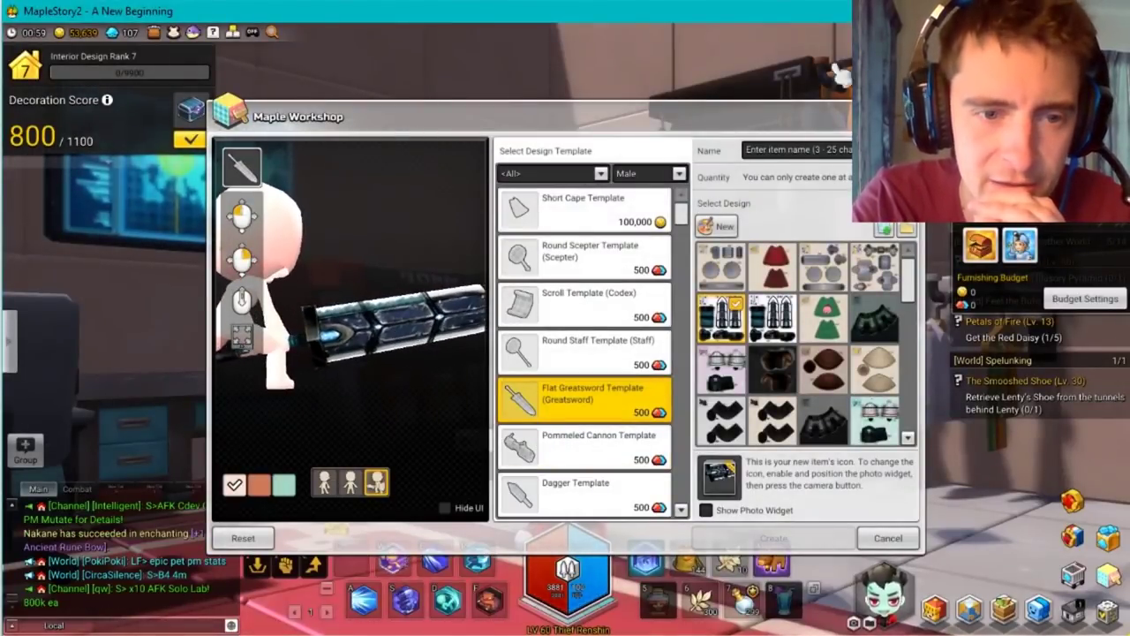
key(alt+Tab)
key(ctrl+z)
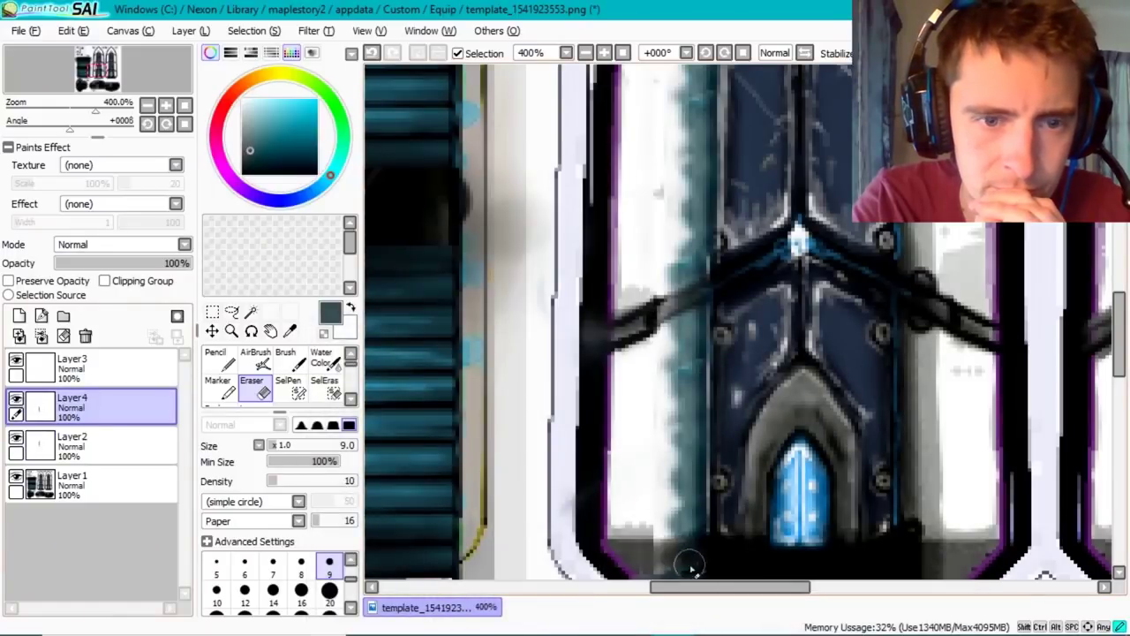
scroll(758, 166, up, 10)
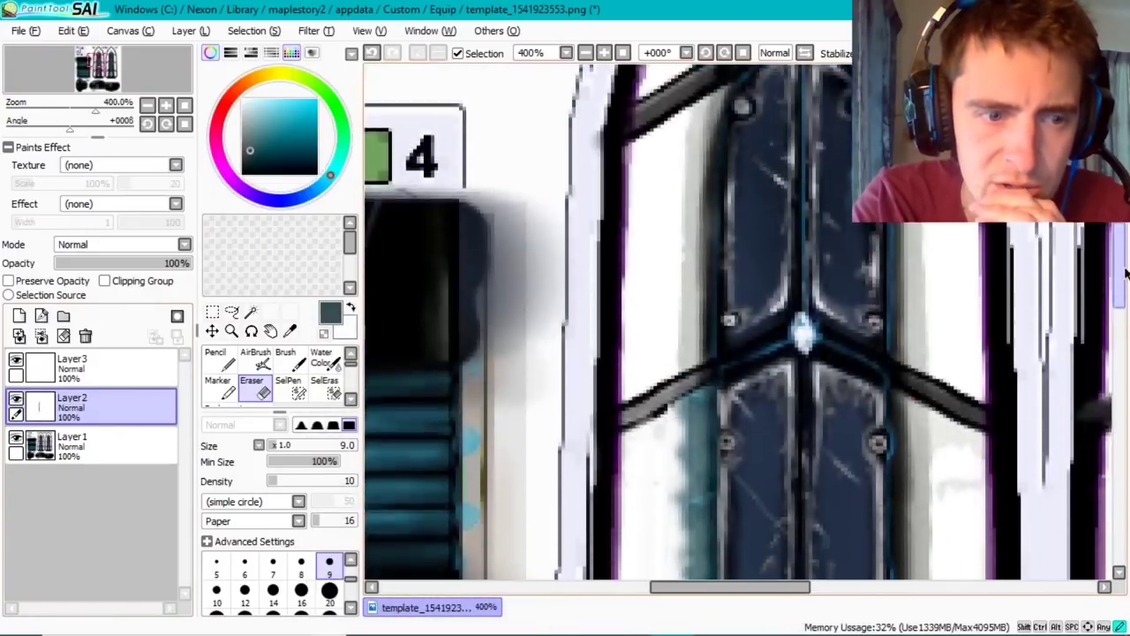
- Transform the teal strip on Layer4 and drop it onto its layer, undoing once and retrying
click(212, 311)
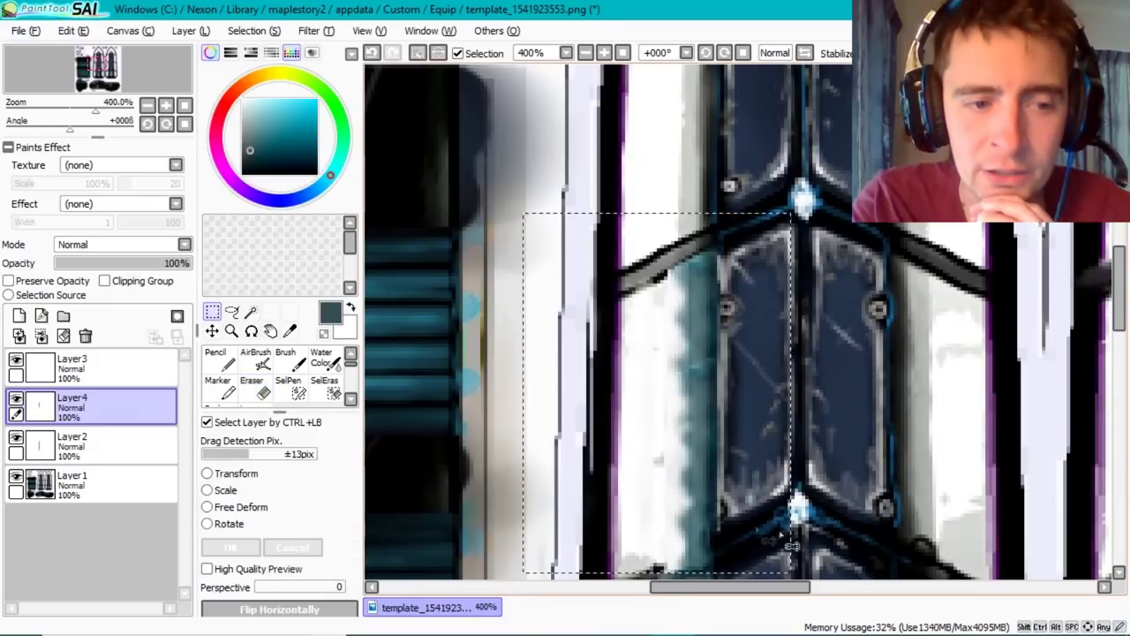
scroll(707, 318, up, 3)
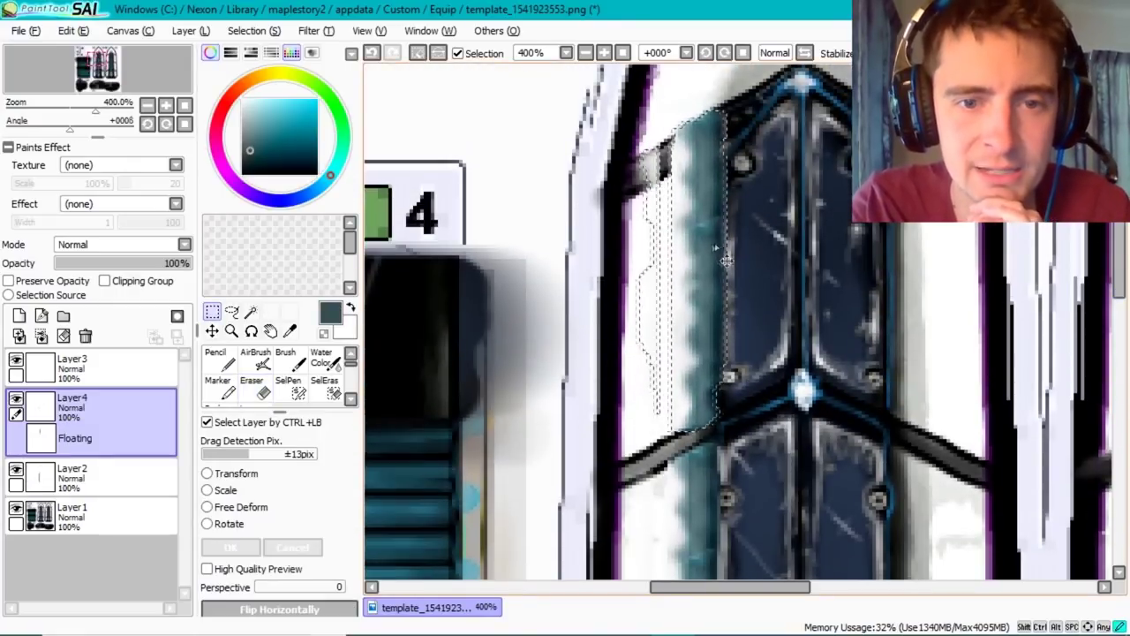
key(ctrl+t)
key(Return)
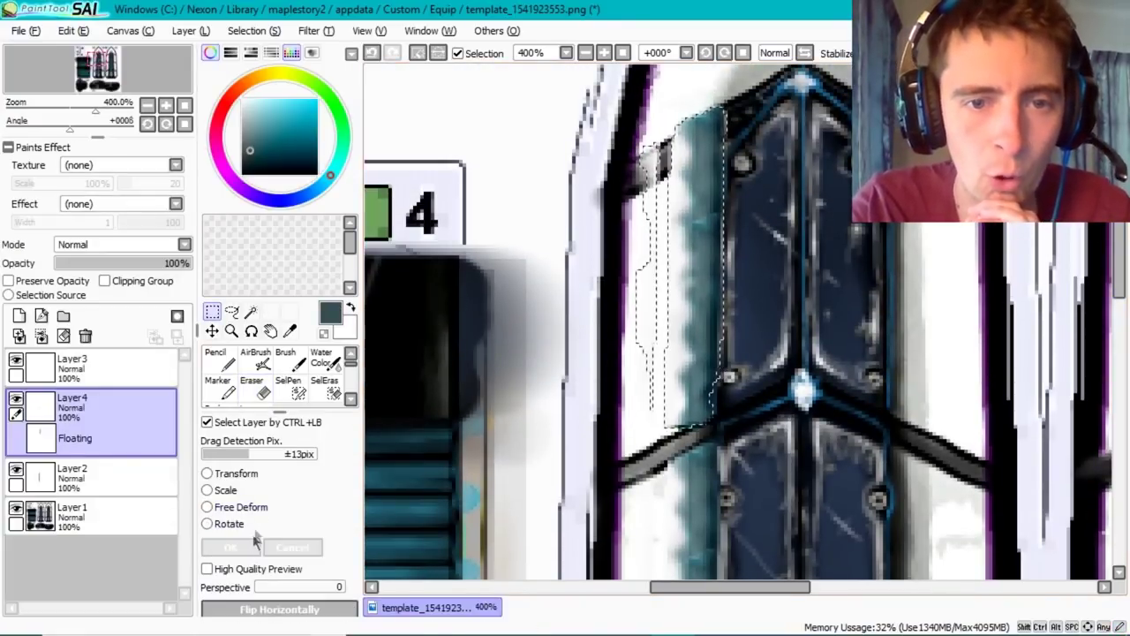
key(ctrl+d)
key(e)
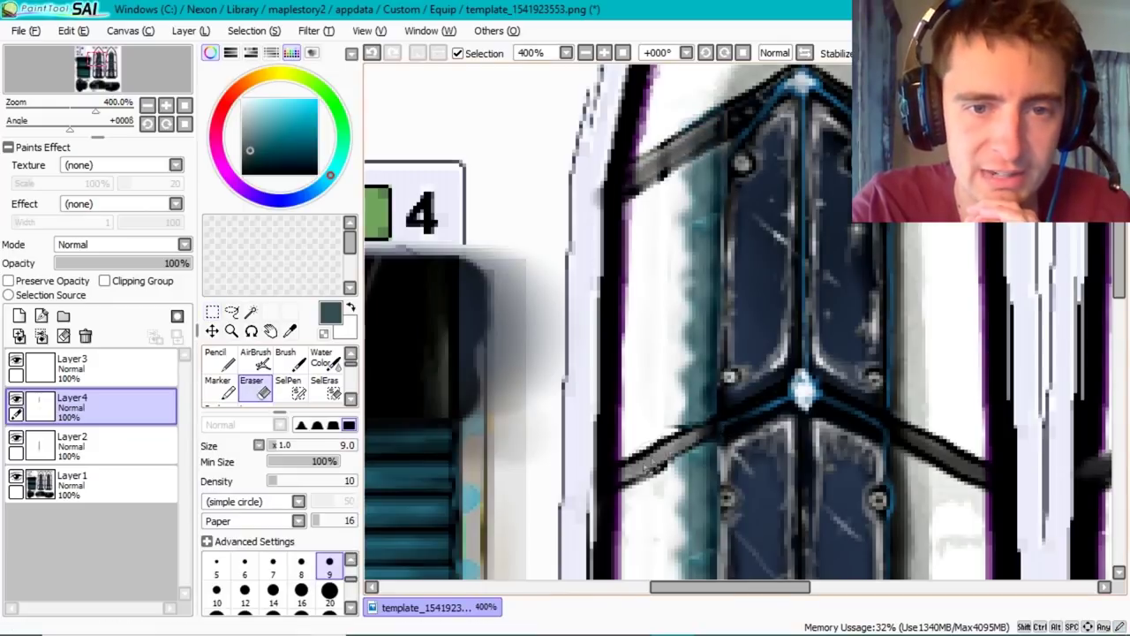
key(ctrl+z)
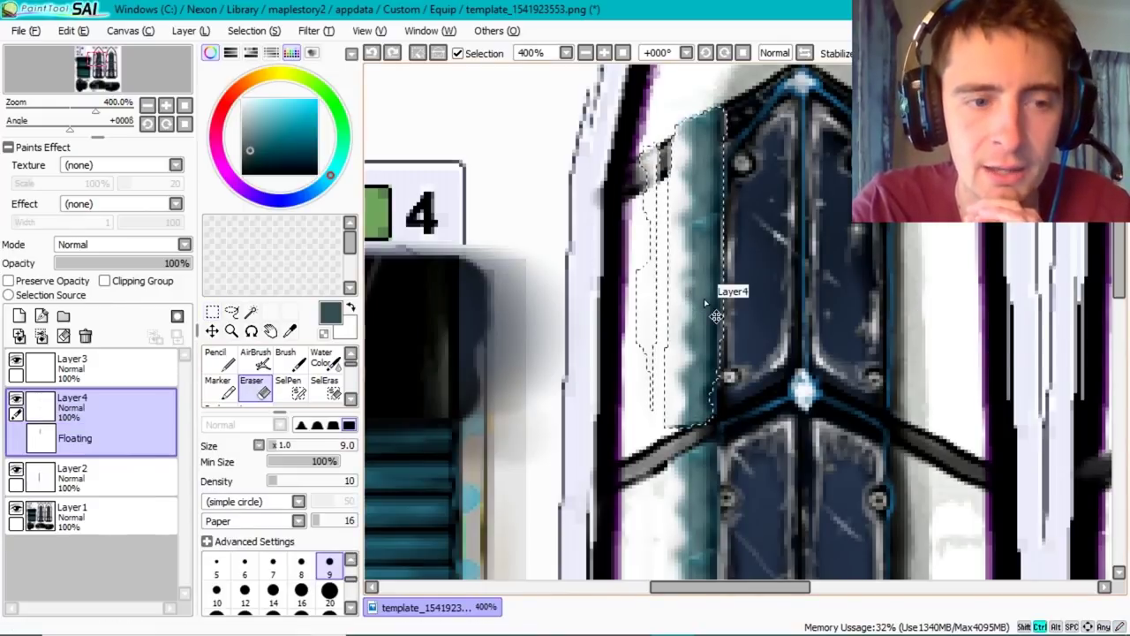
key(m)
key(ctrl+d)
key(e)
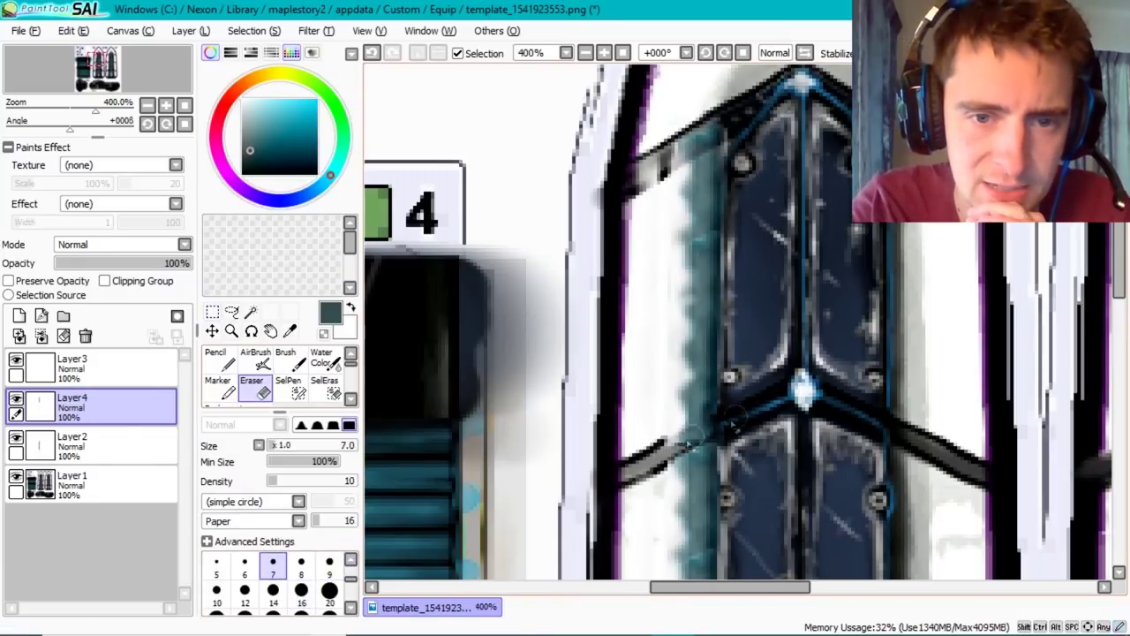
- Save the template and orbit the greatsword preview to a side view
click(25, 30)
click(35, 130)
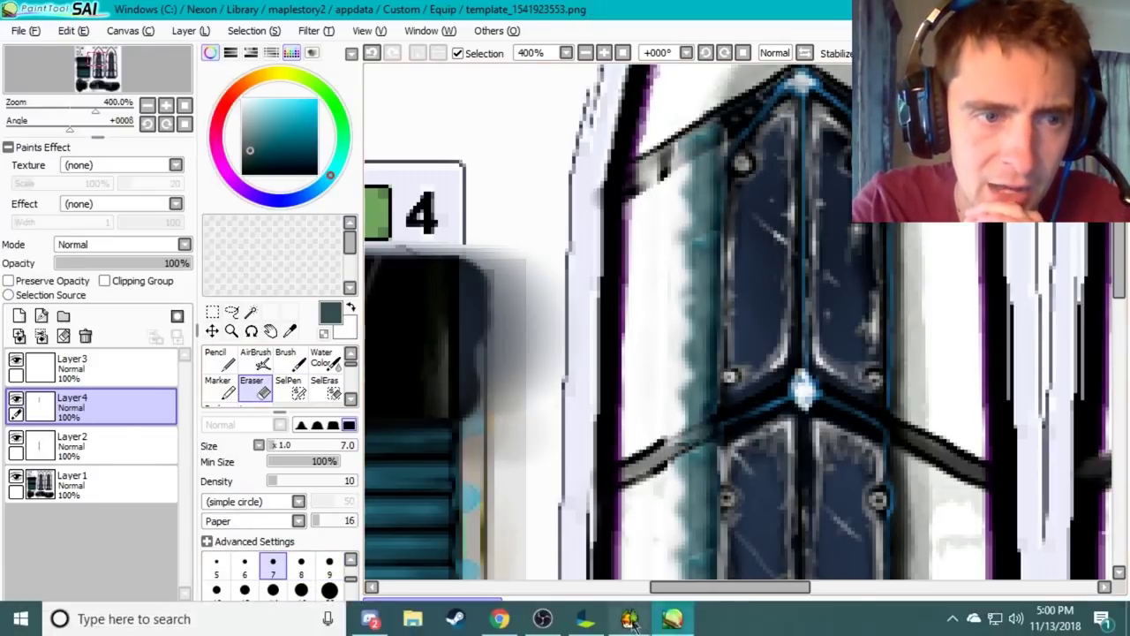
key(alt+Tab)
mouse_move(307, 353)
mouse_down()
mouse_move(415, 376)
mouse_move(480, 353)
mouse_move(444, 347)
mouse_up()
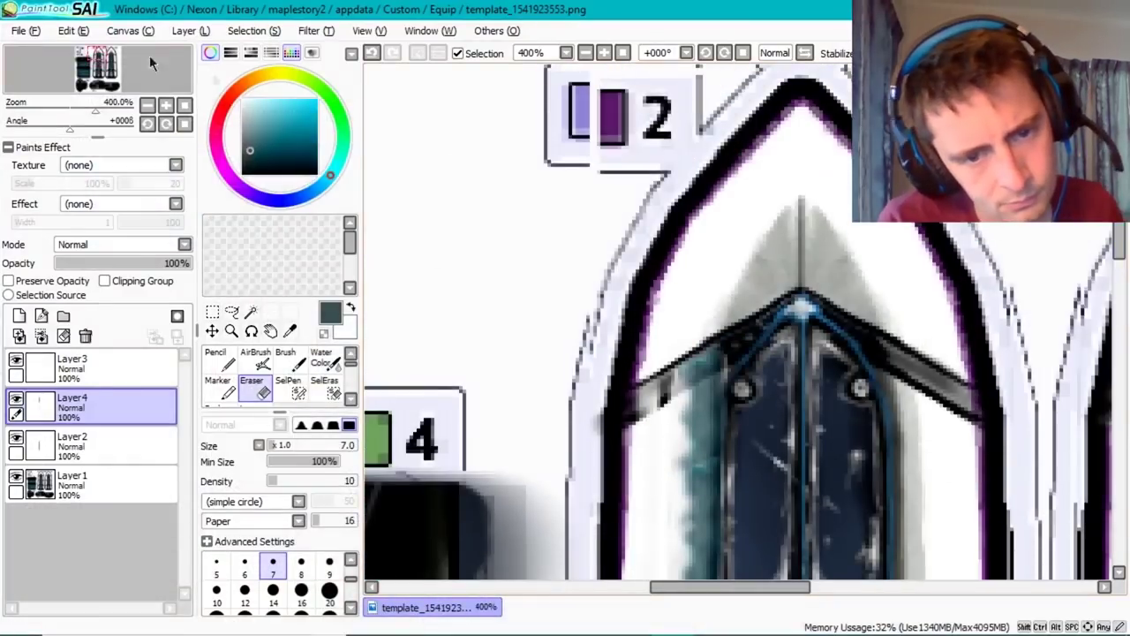
key(ctrl+v)
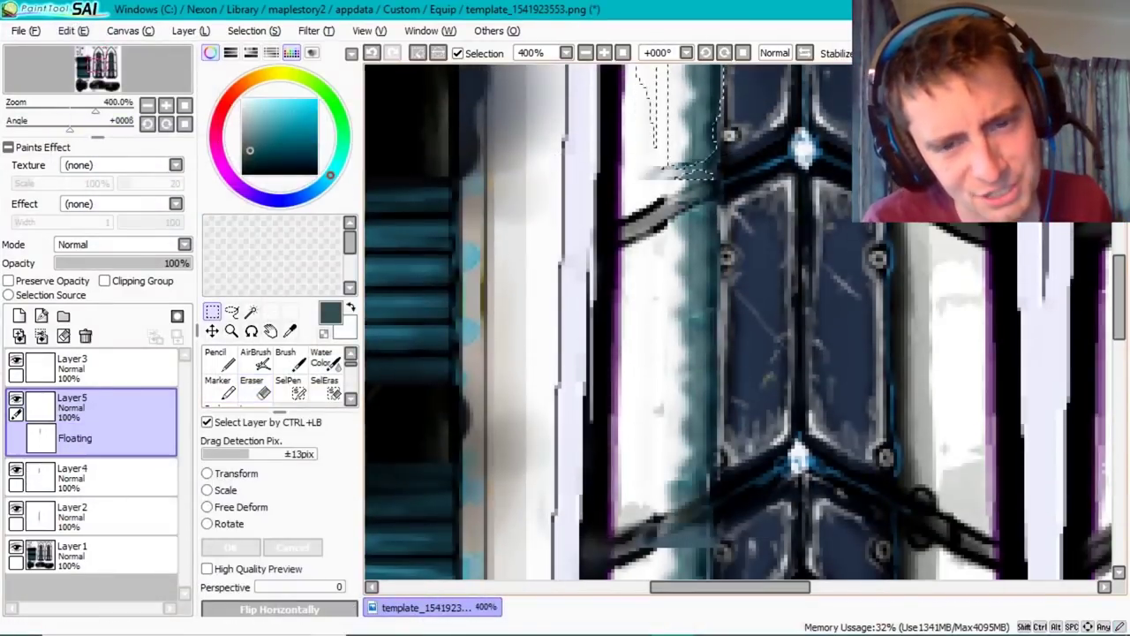
mouse_move(672, 353)
mouse_down()
mouse_move(715, 170)
mouse_move(818, 302)
mouse_up()
scroll(504, 345, up, 2)
key(ctrl+t)
drag(653, 519, 582, 509)
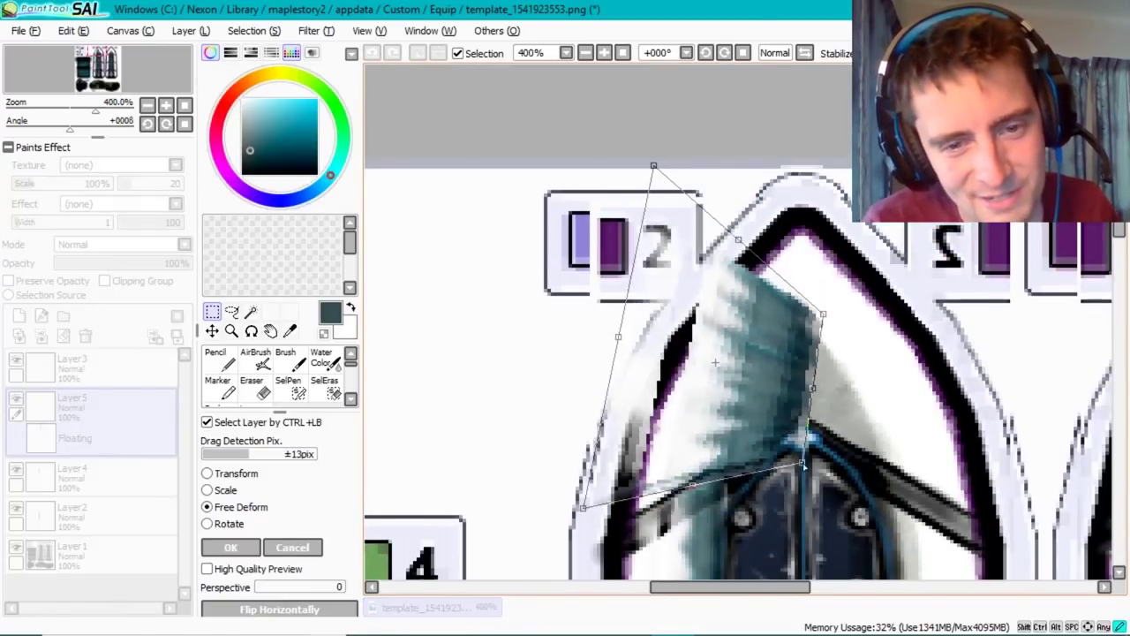
drag(654, 165, 749, 237)
drag(743, 519, 800, 463)
key(Return)
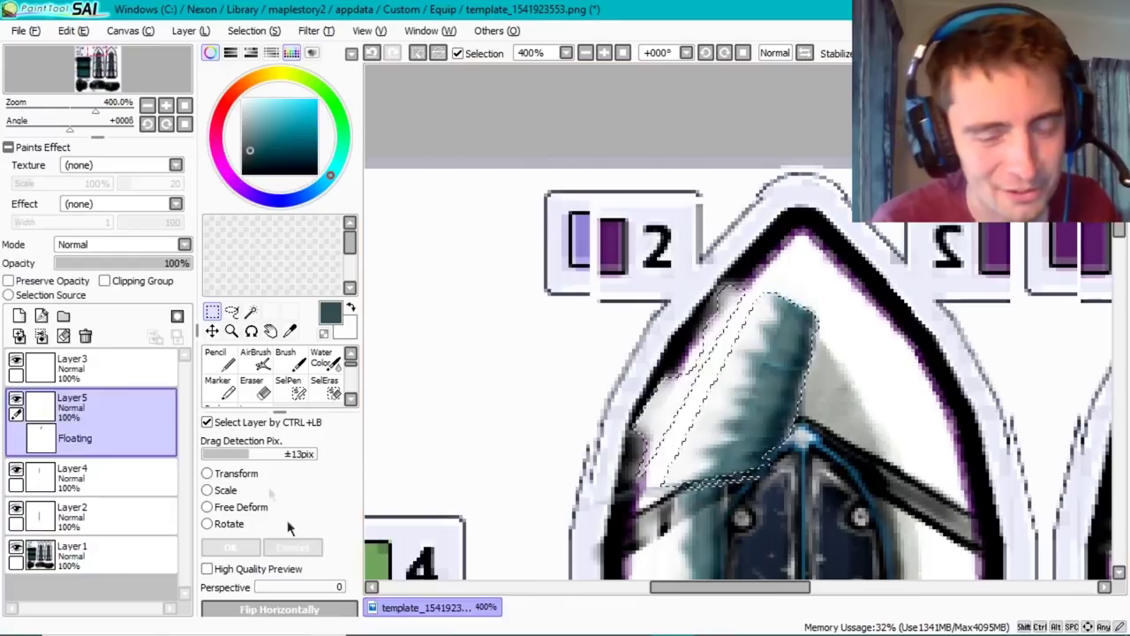
key(e)
key(ctrl+d)
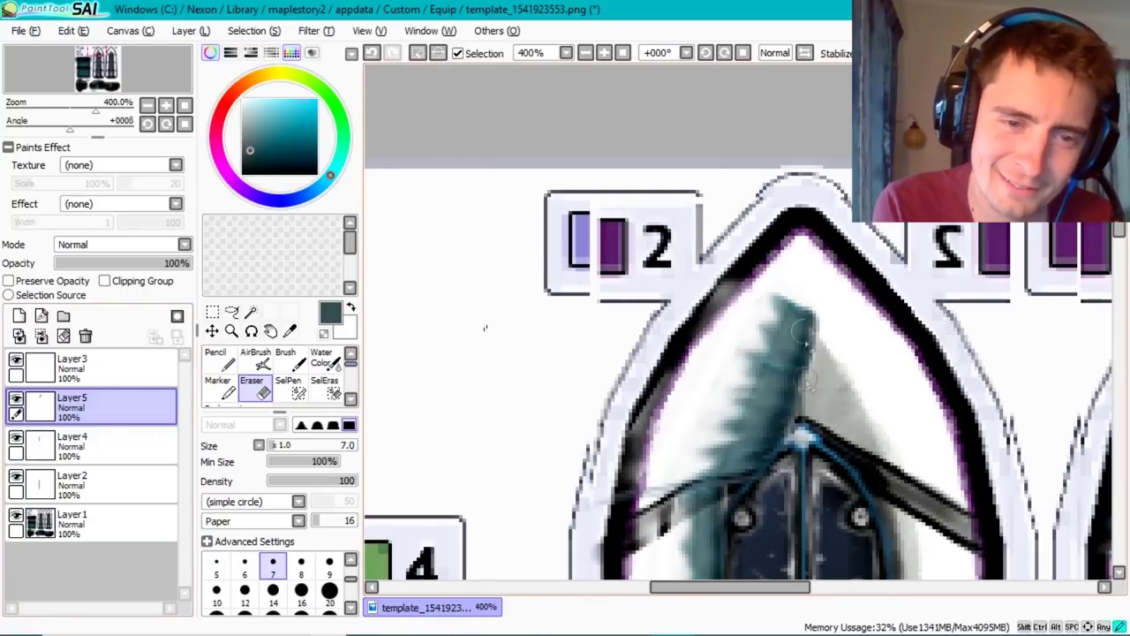
key(ctrl+z)
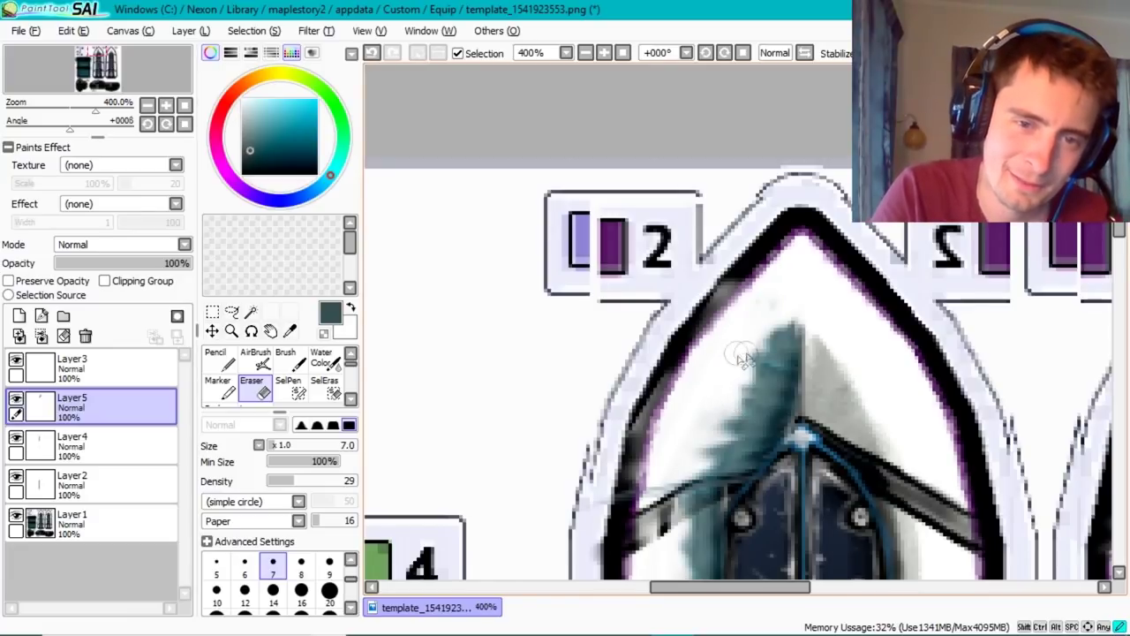
click(19, 30)
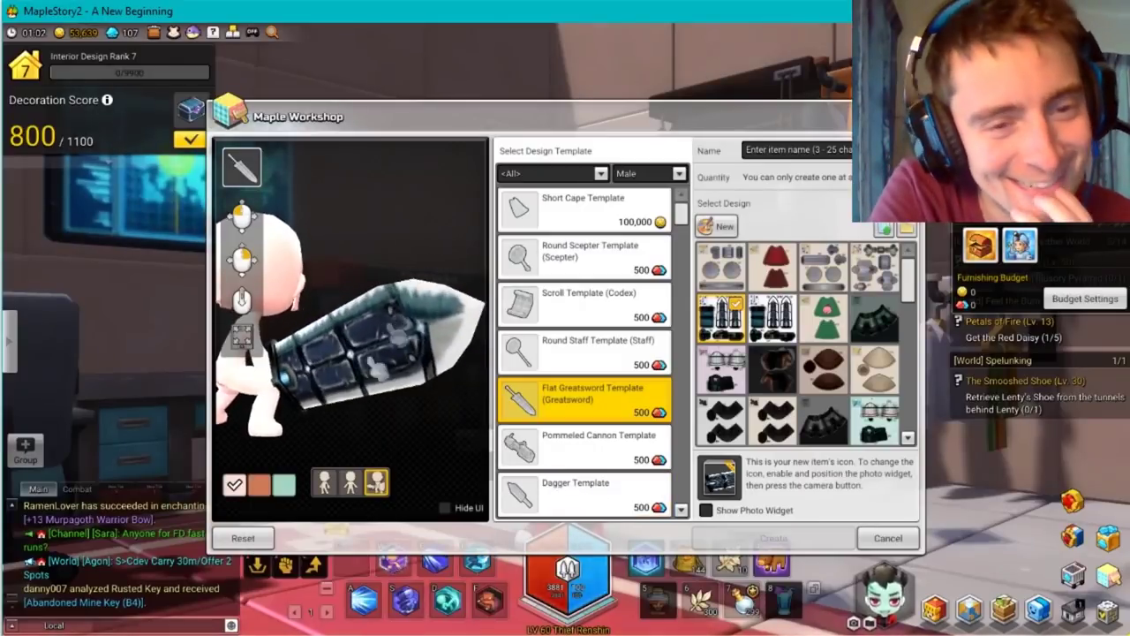
click(351, 481)
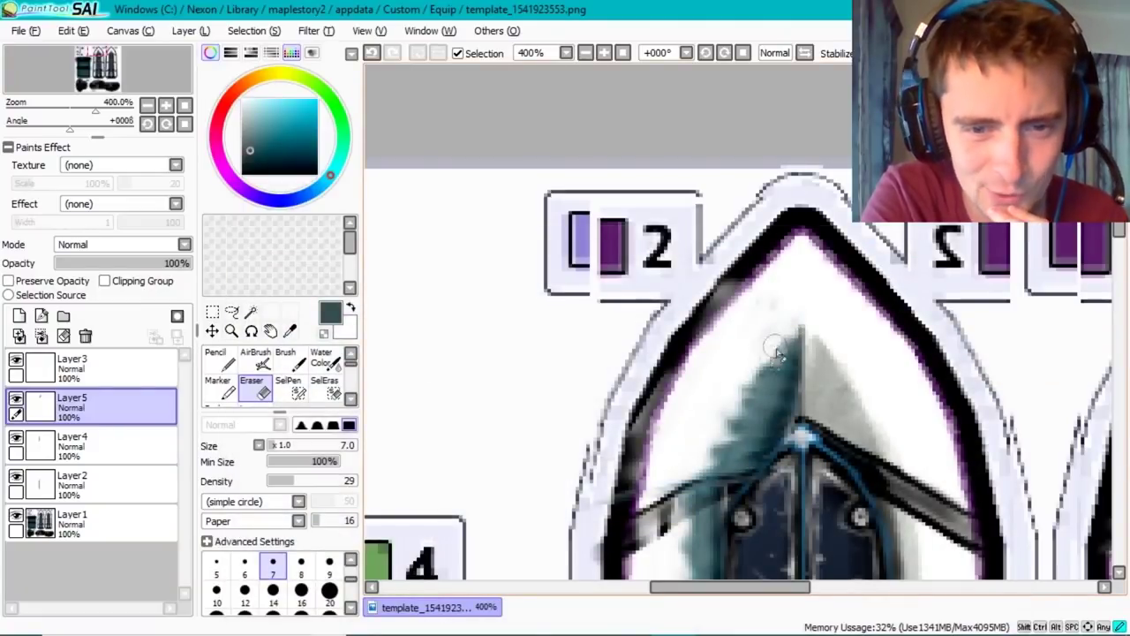
key(n)
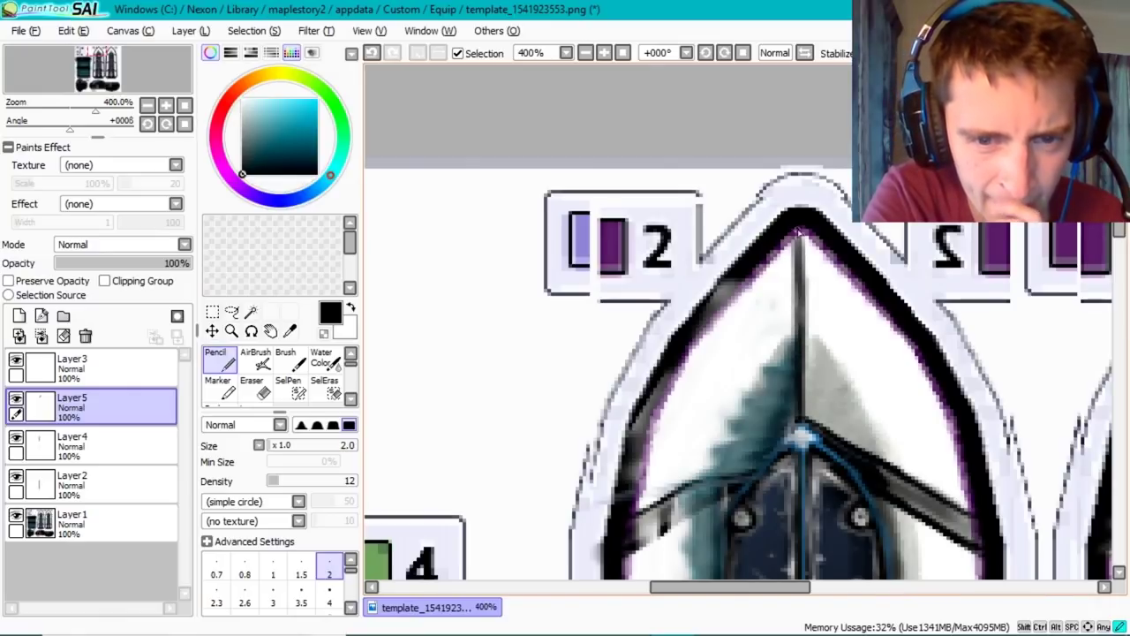
key(e)
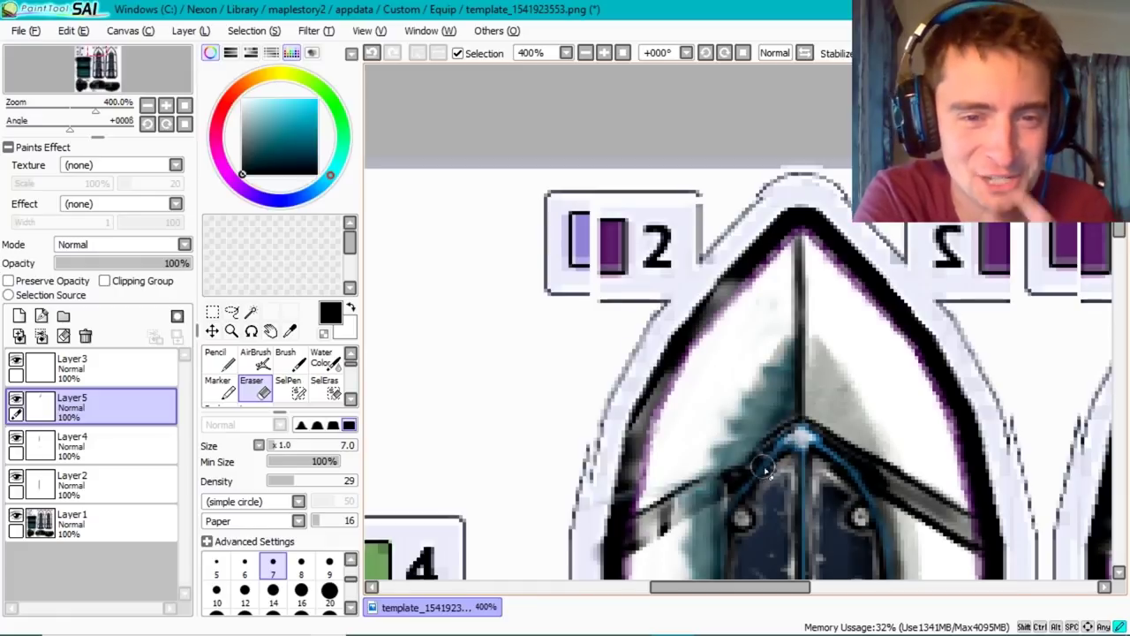
click(85, 336)
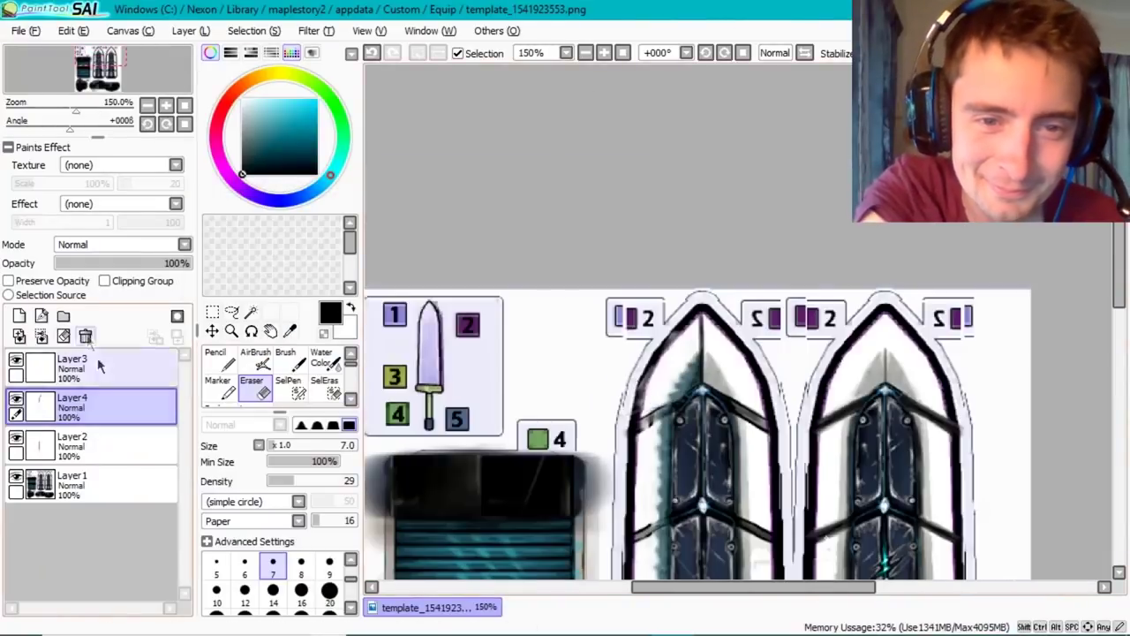
- Delete the teal strip layer, then undo and redo to compare with and without it
click(85, 336)
scroll(698, 353, down, 3)
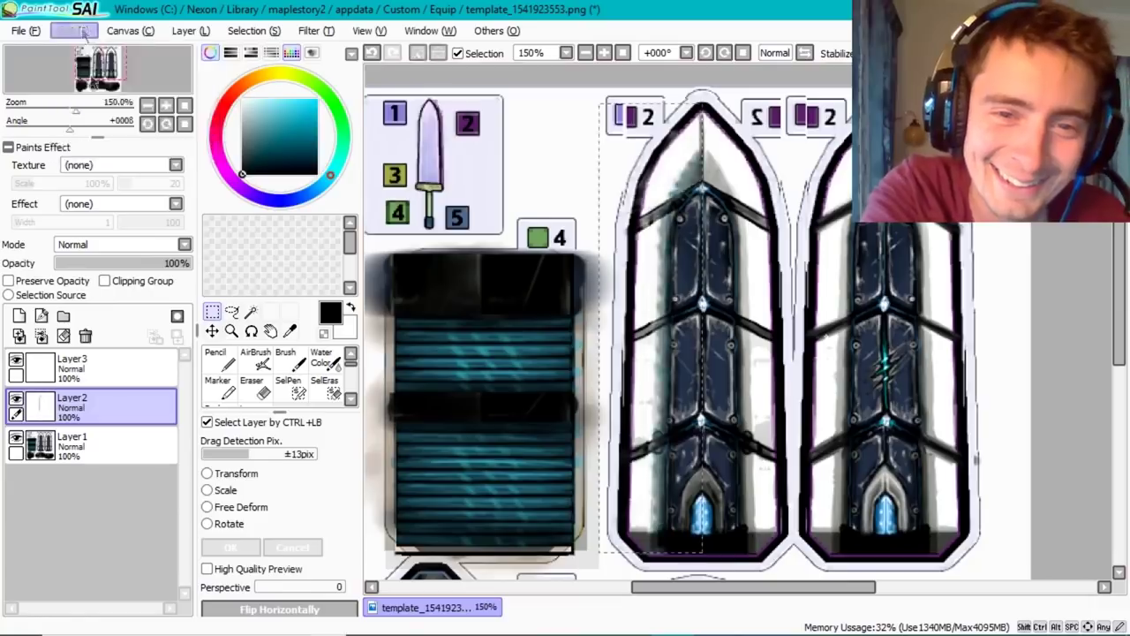
key(ctrl+z)
key(ctrl+z)
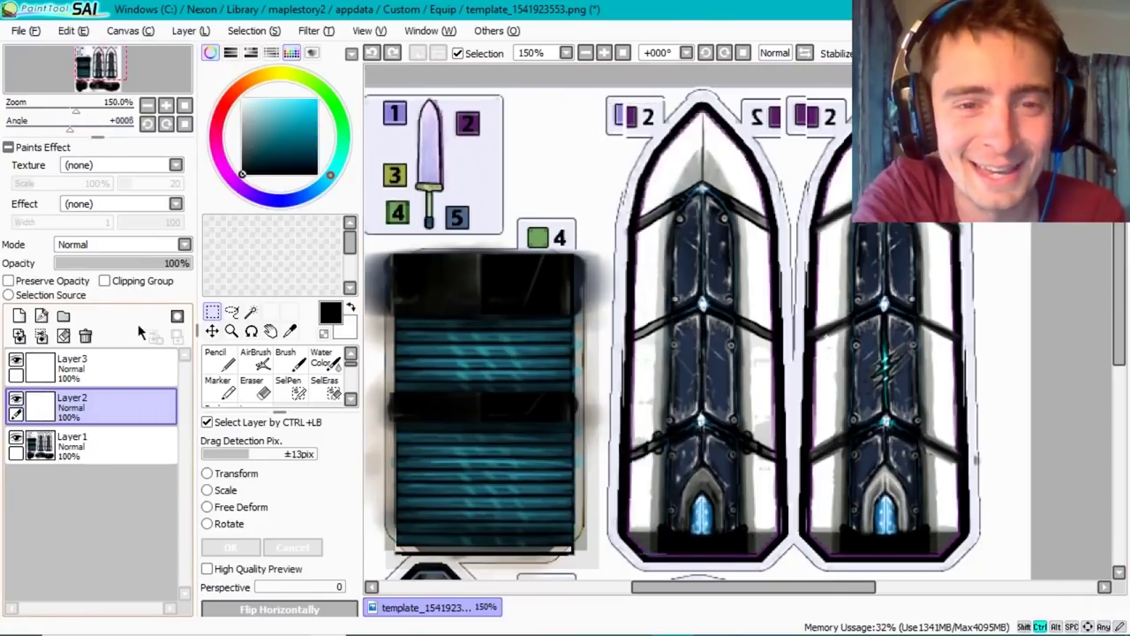
key(ctrl+y)
key(ctrl+z)
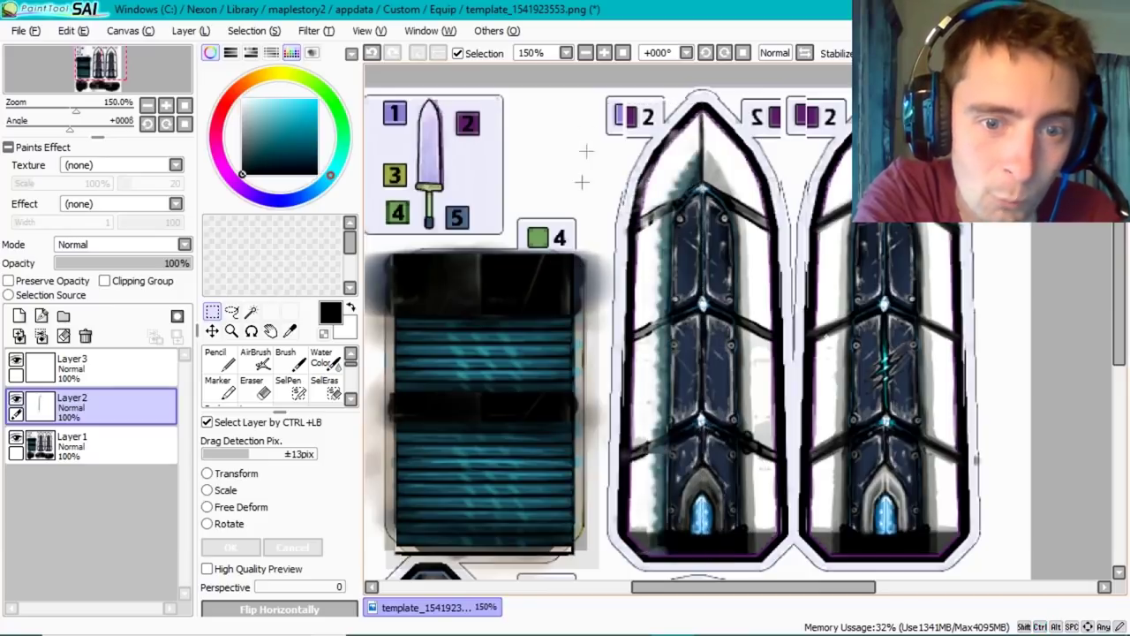
- Duplicate the teal strip and move the copy to the panel's right edge
click(67, 30)
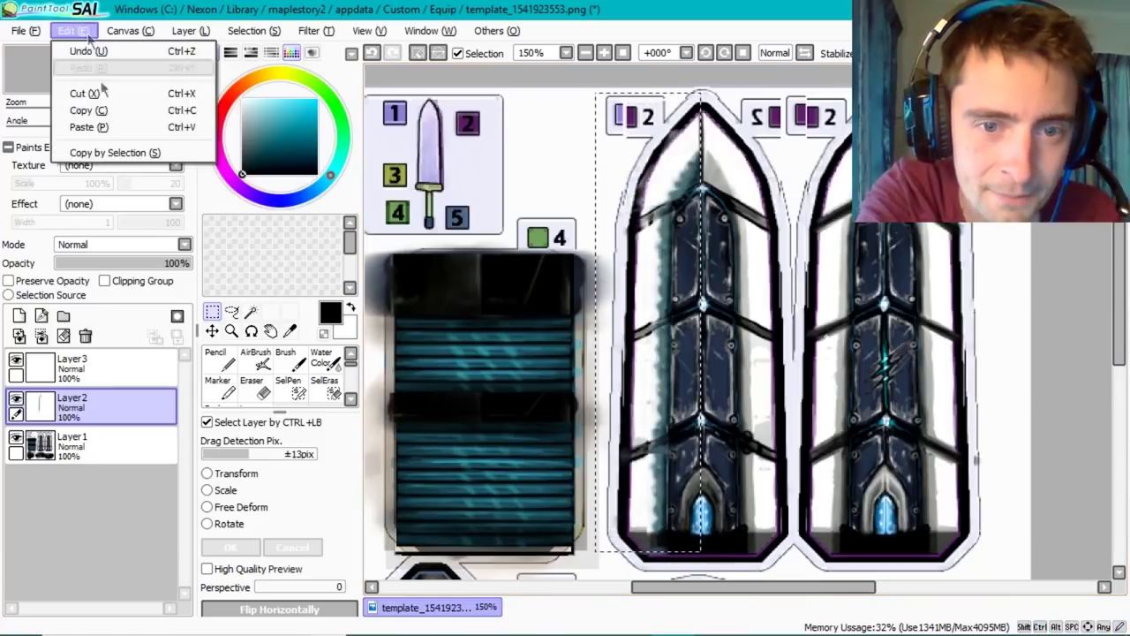
click(80, 63)
key(ctrl+t)
mouse_move(606, 409)
mouse_down()
mouse_move(715, 409)
mouse_move(774, 330)
mouse_move(806, 333)
mouse_up()
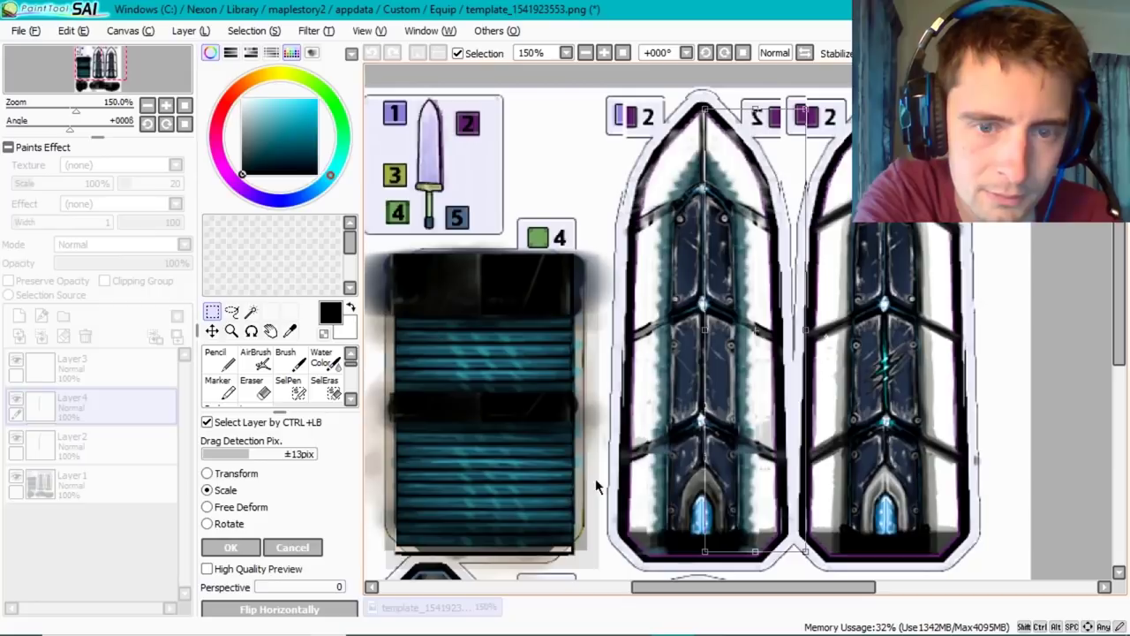
key(Return)
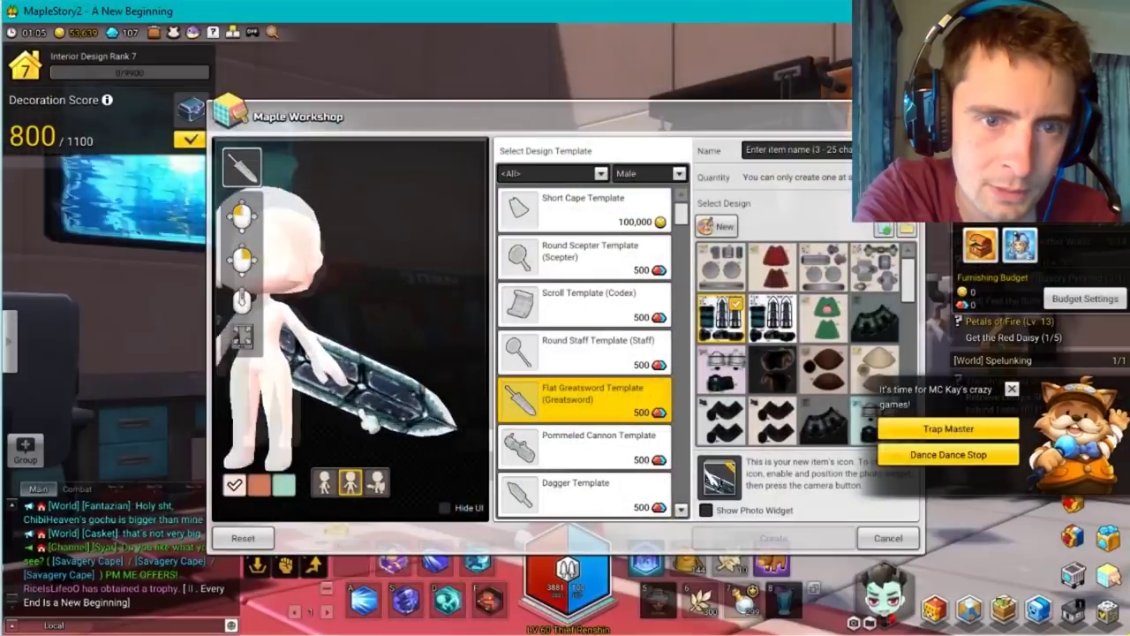
- Change the preview pose, fine-tune the right-edge strip, and deselect it
click(351, 481)
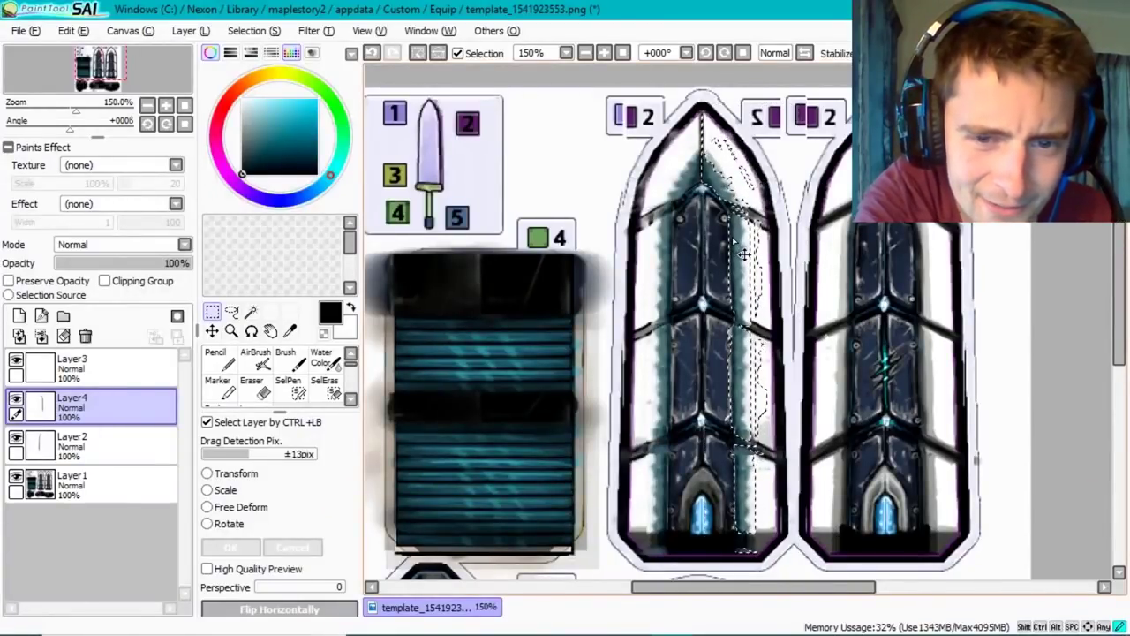
click(220, 490)
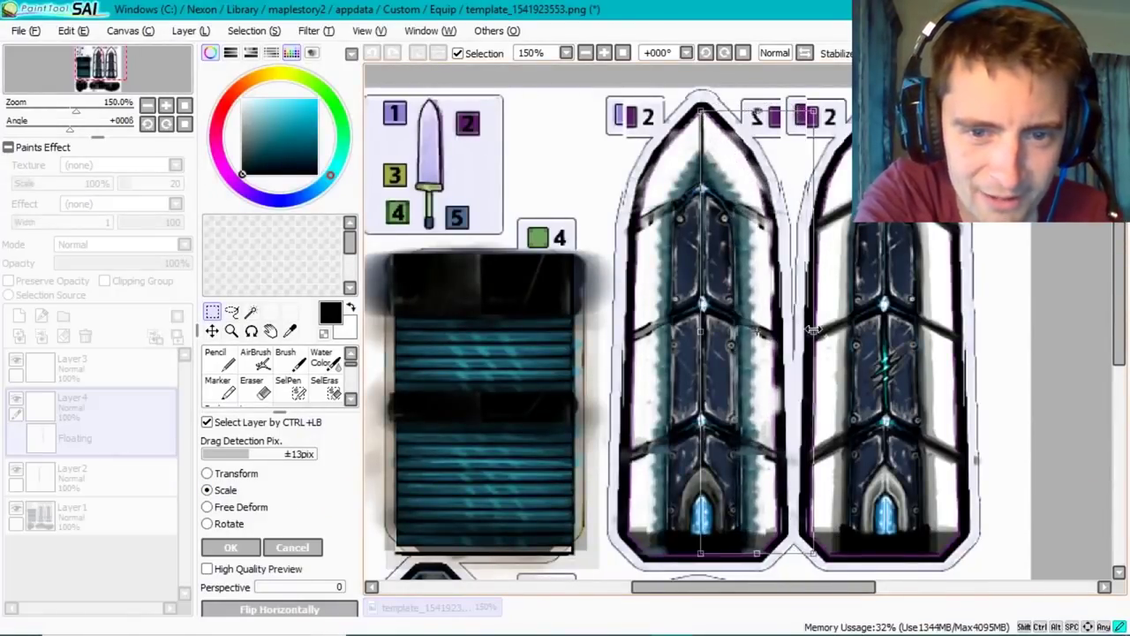
key(Return)
click(18, 30)
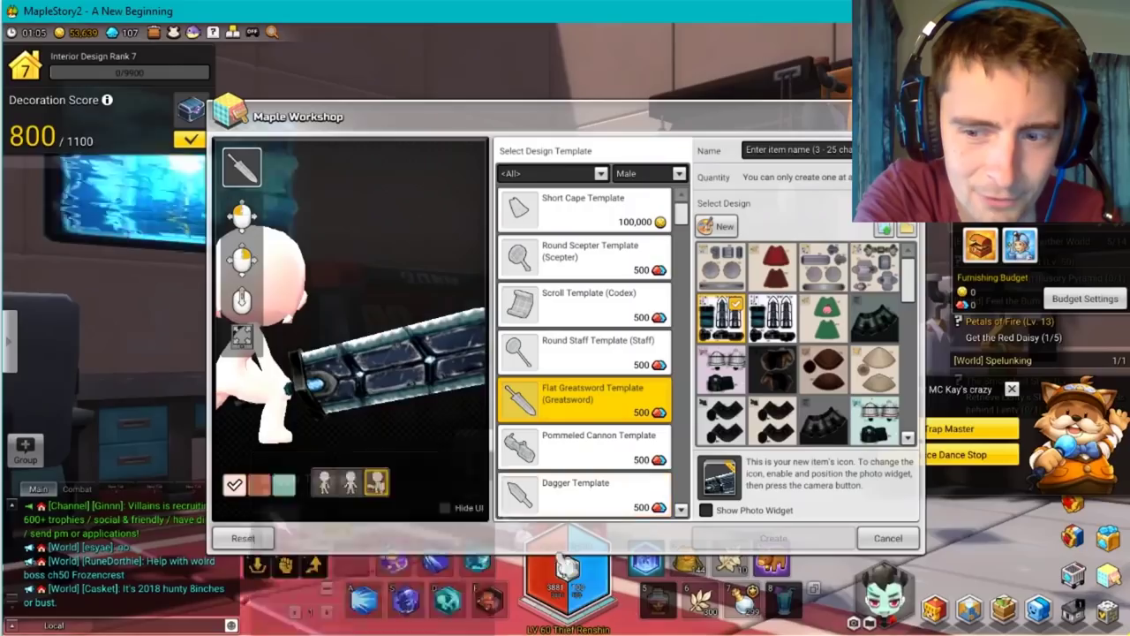
key(super)
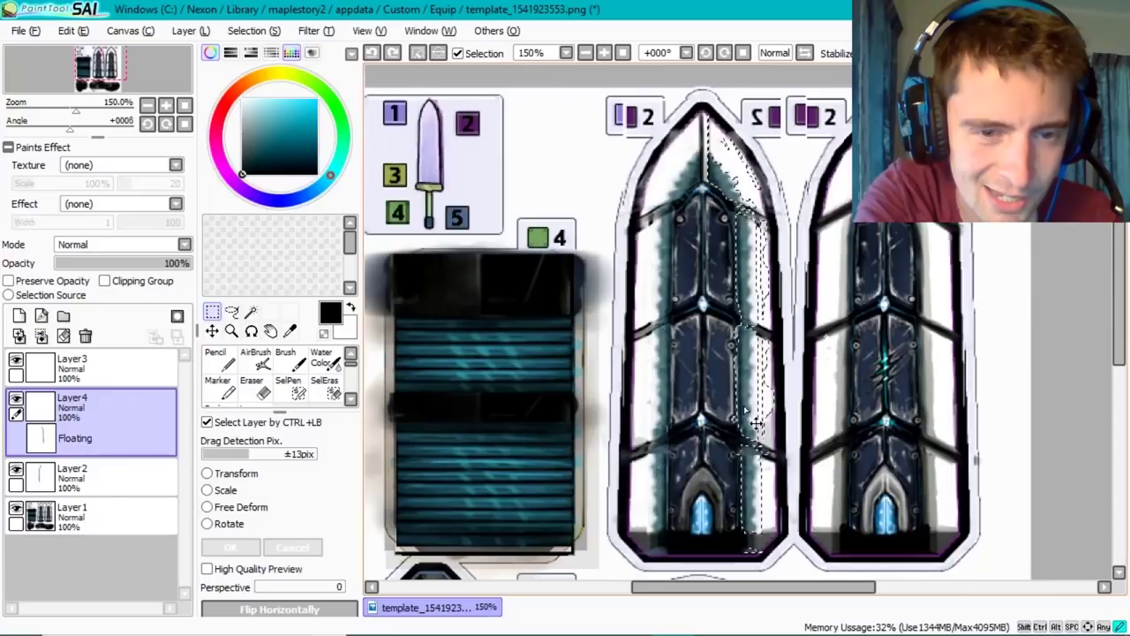
key(ctrl+d)
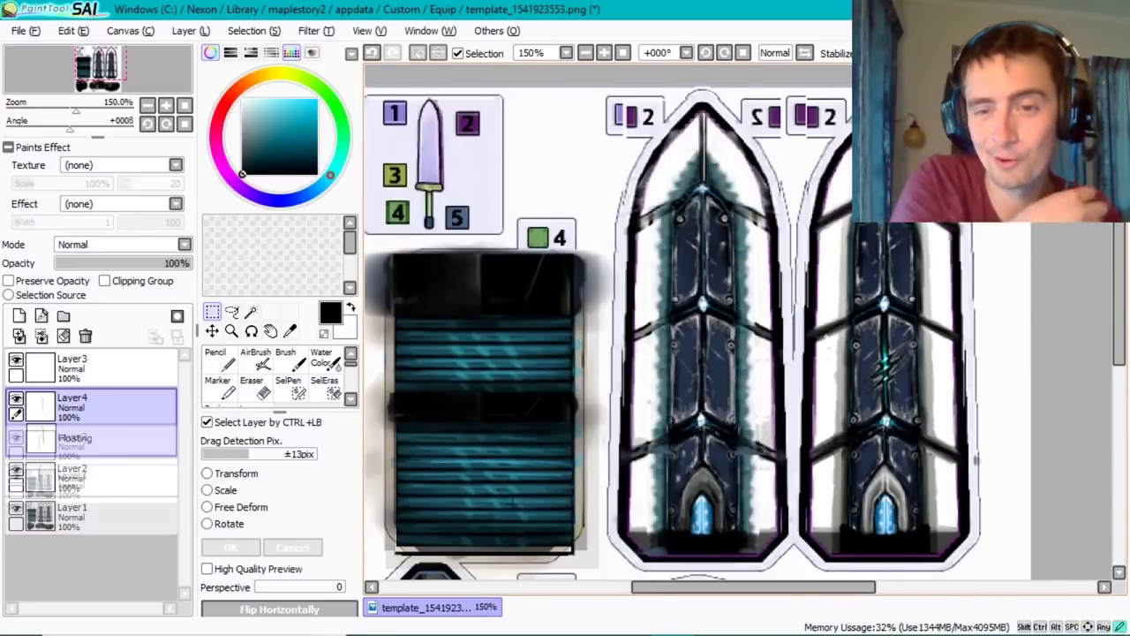
scroll(755, 422, up, 1)
scroll(754, 422, down, 2)
scroll(754, 422, up, 2)
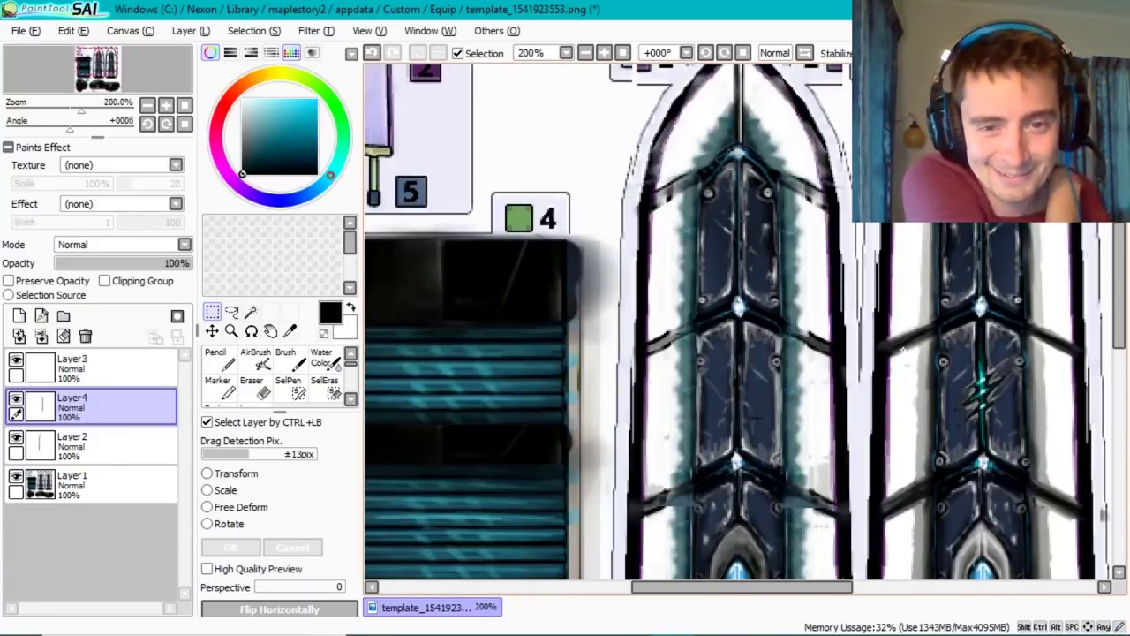
- Switch to the eraser, save the template, and check the in-game preview
key(e)
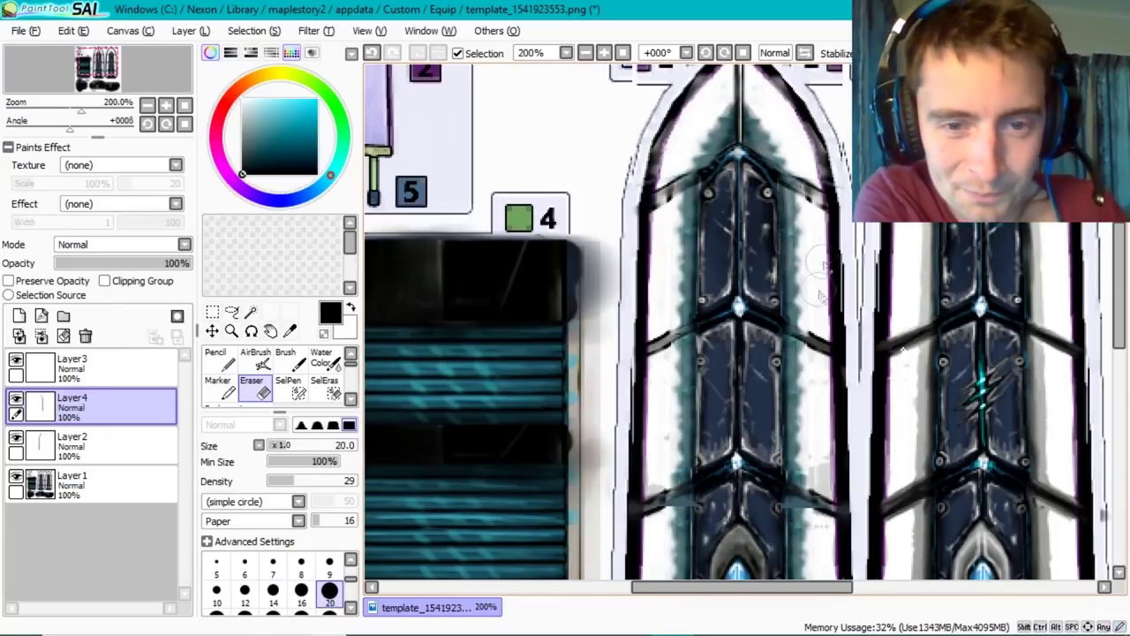
scroll(866, 431, down, 5)
scroll(430, 221, down, 2)
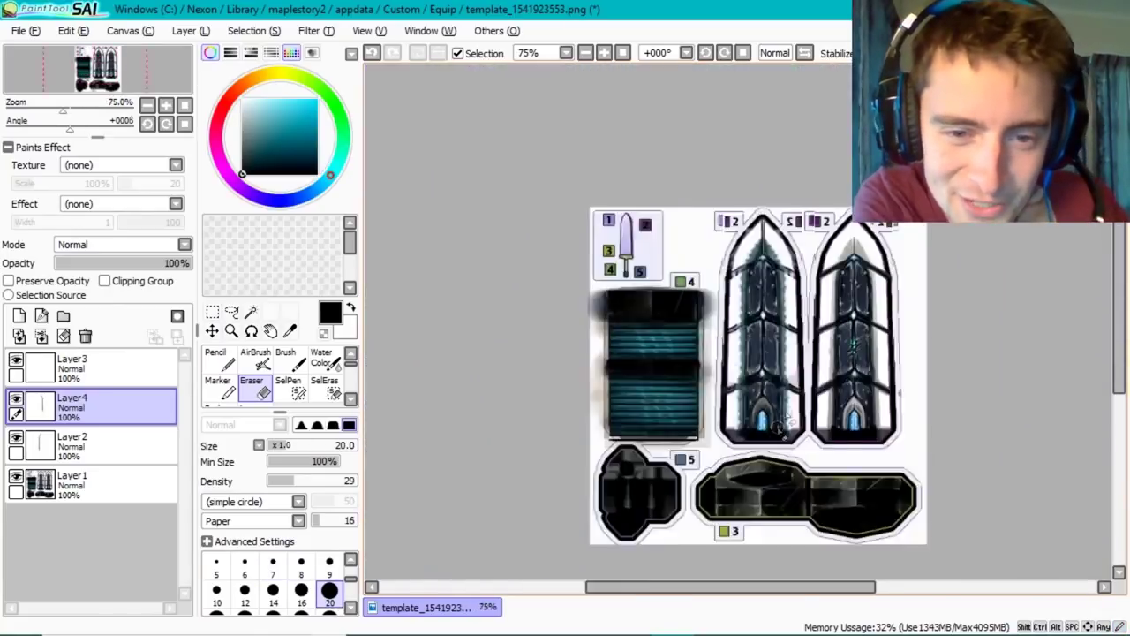
scroll(430, 222, up, 1)
key(alt+e)
click(79, 132)
key(alt+Tab)
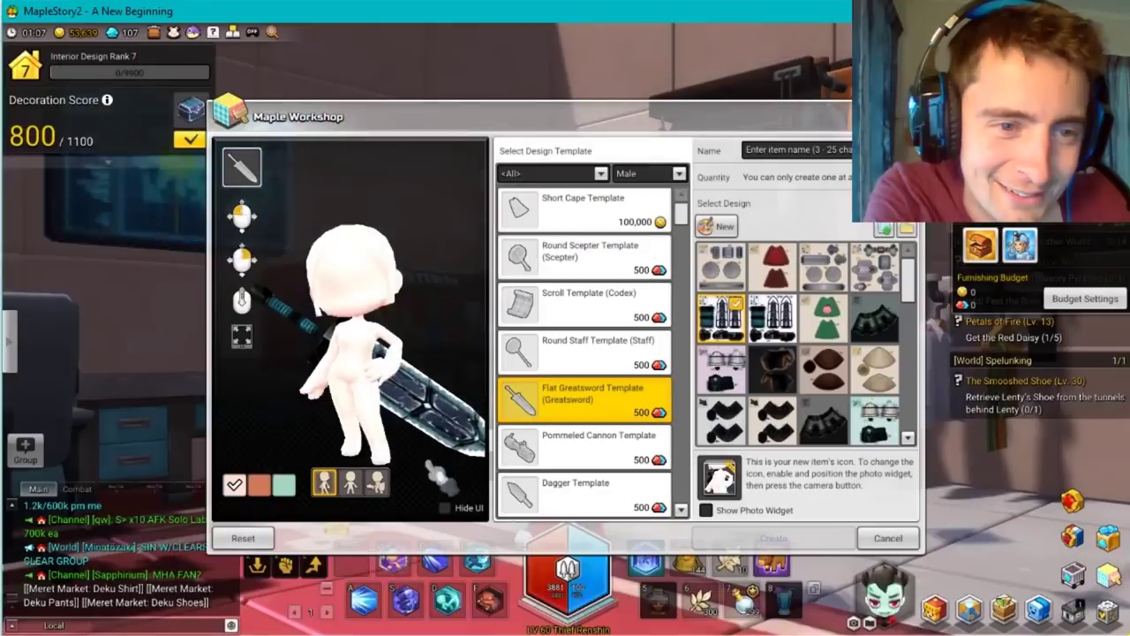
key(alt+Tab)
scroll(629, 150, up, 1)
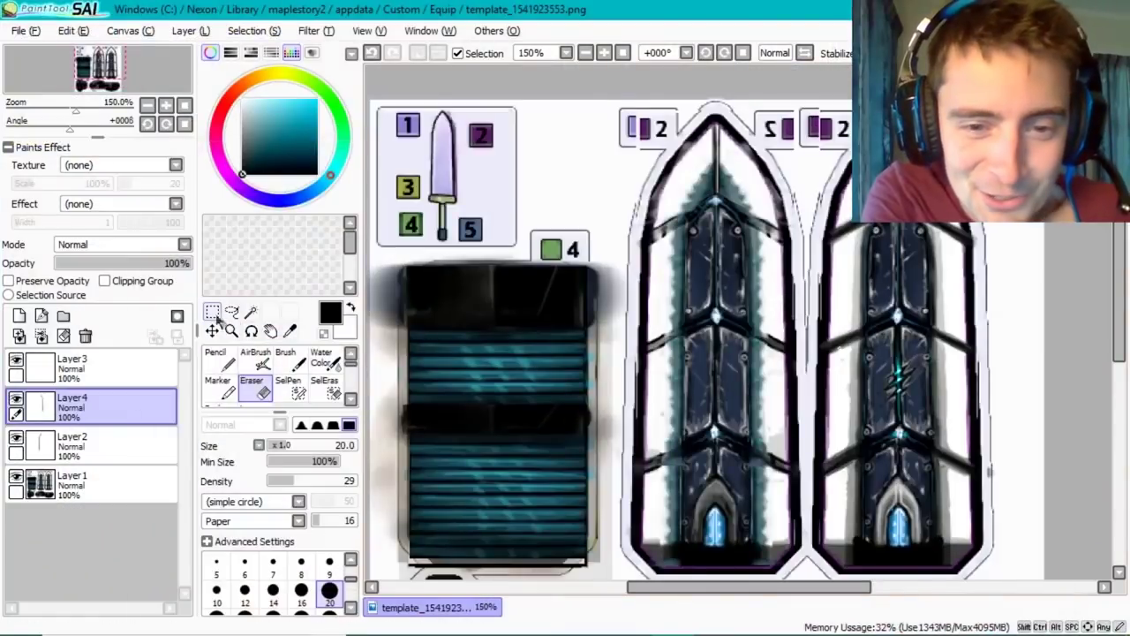
- Select the left blade face's edge glow and darken it with Brightness and Contrast
key(m)
drag(423, 98, 629, 150)
click(315, 30)
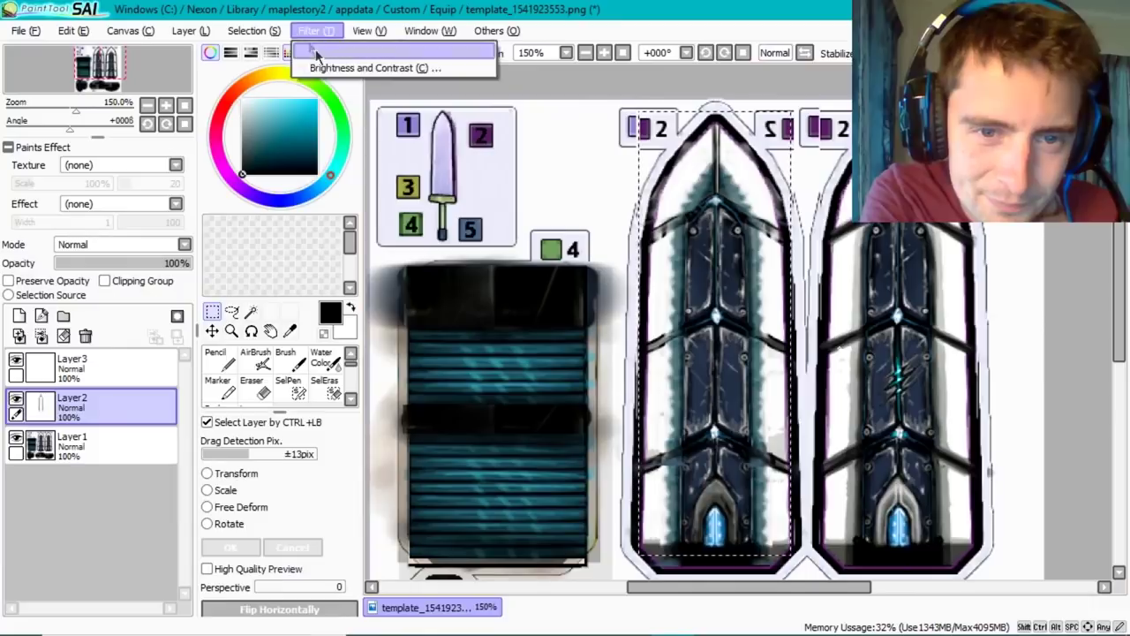
click(353, 68)
mouse_move(254, 265)
mouse_down()
mouse_move(205, 282)
mouse_move(357, 304)
mouse_up()
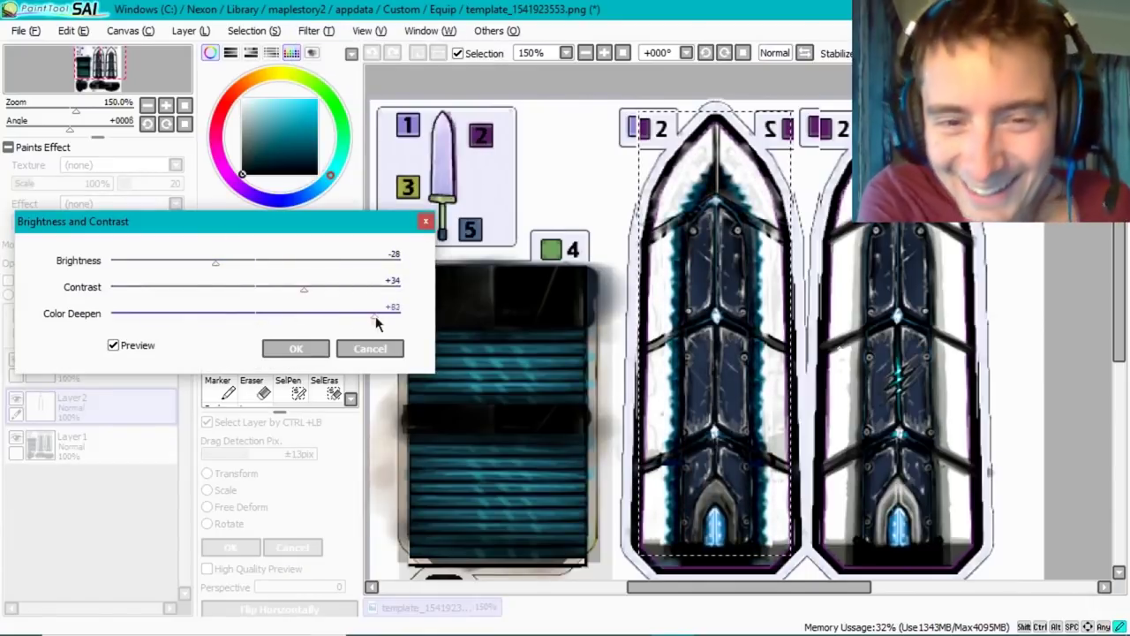
drag(352, 317, 244, 337)
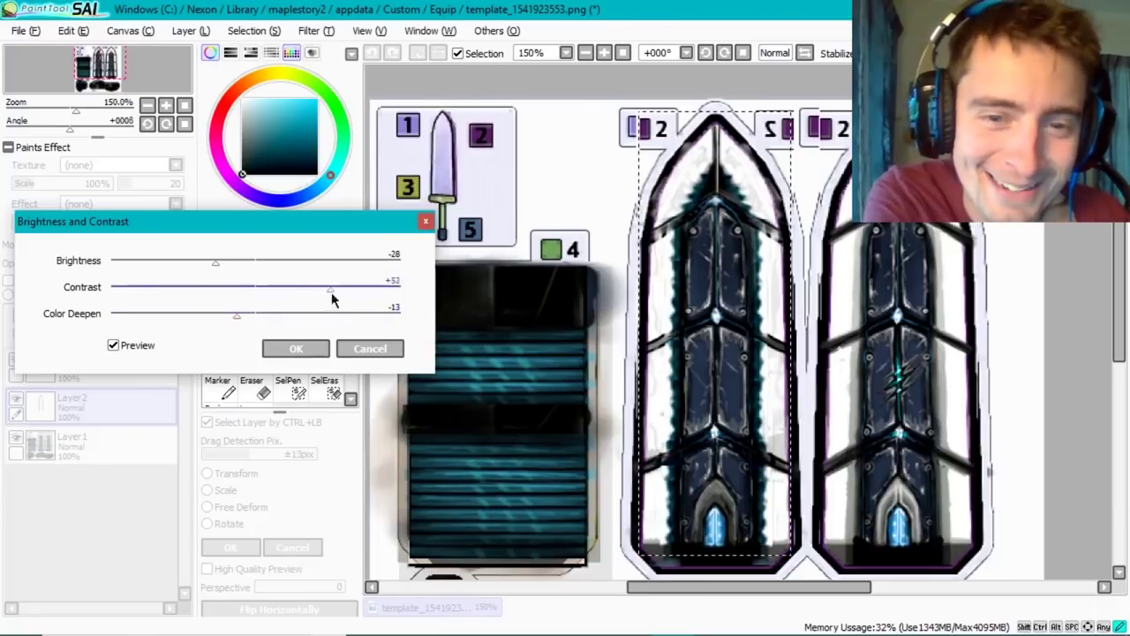
drag(238, 262, 232, 265)
key(Return)
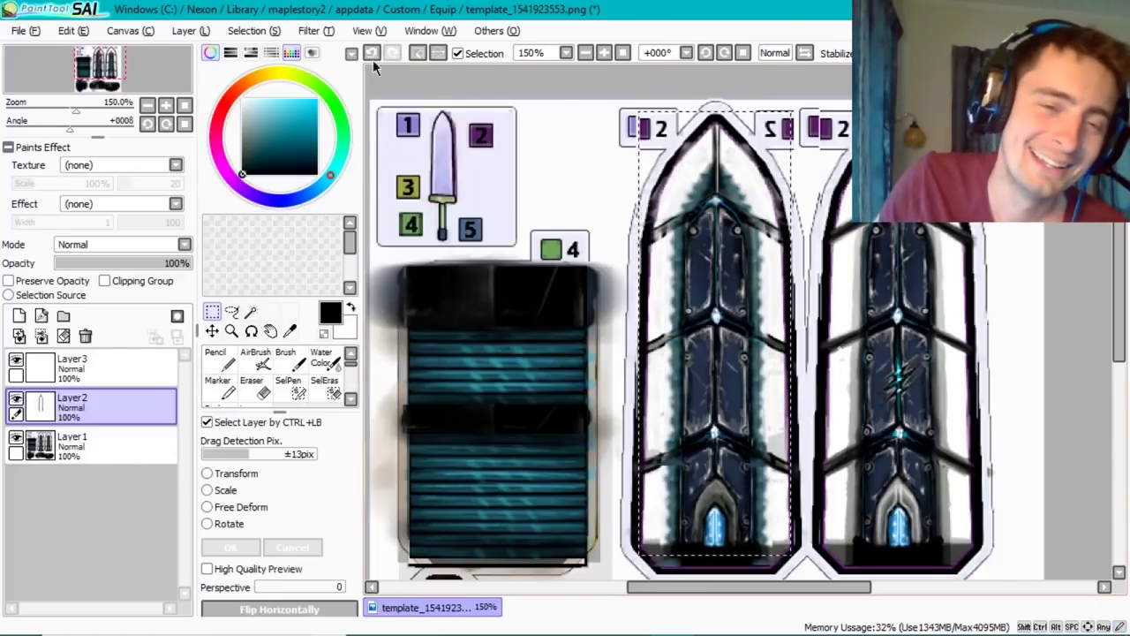
- Lower the glow's luminosity and shift its hue with Hue and Saturation, then save
key(ctrl+u)
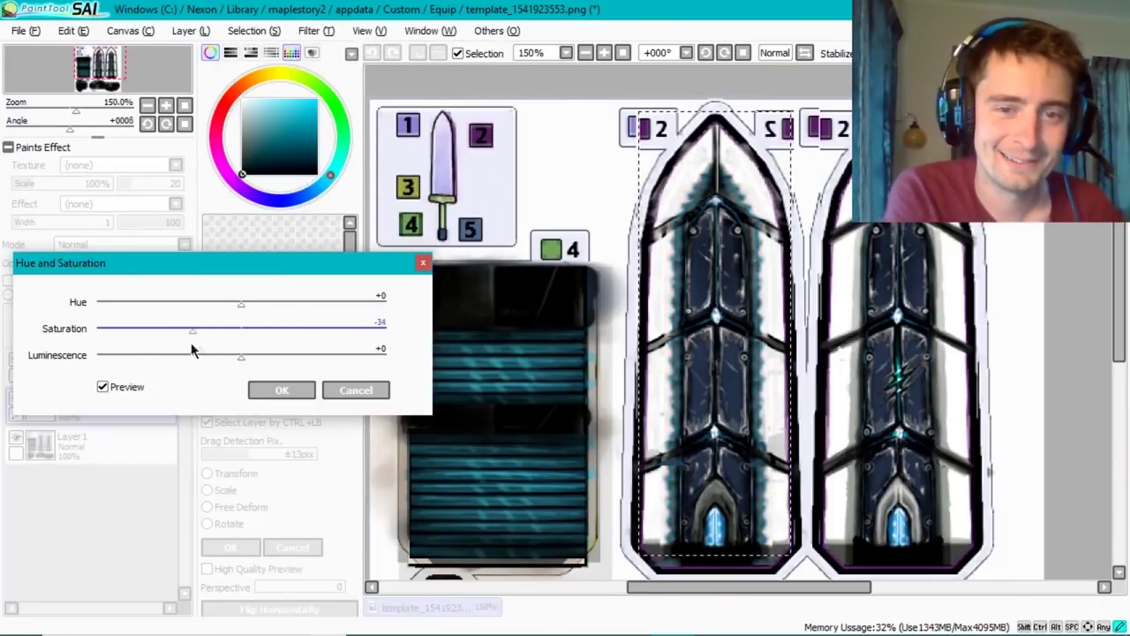
drag(241, 360, 212, 365)
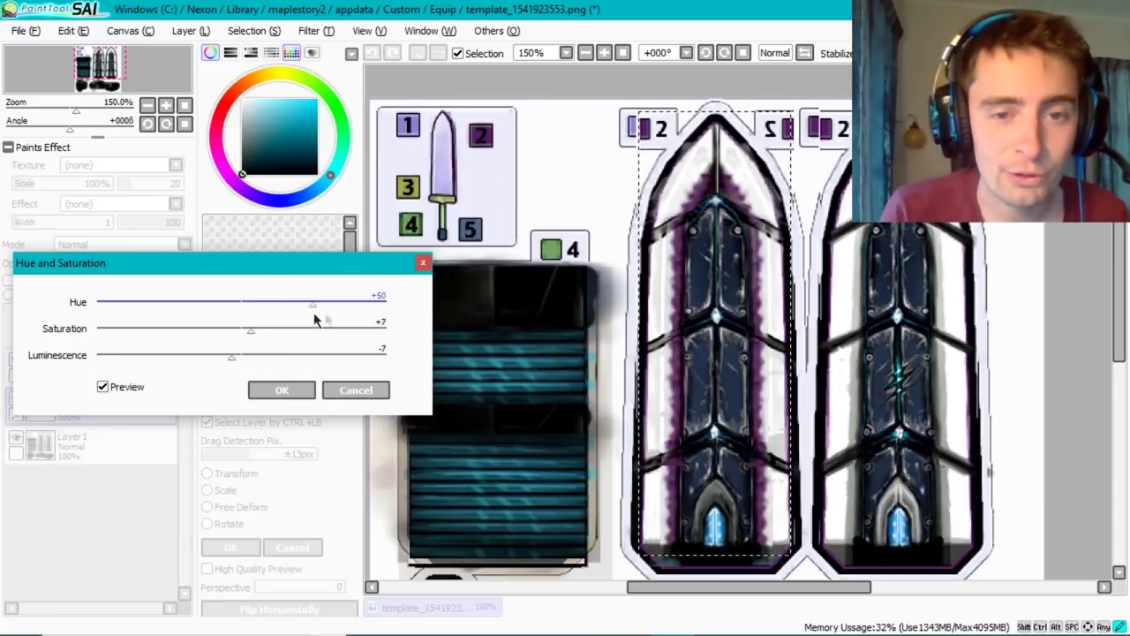
drag(465, 318, 135, 343)
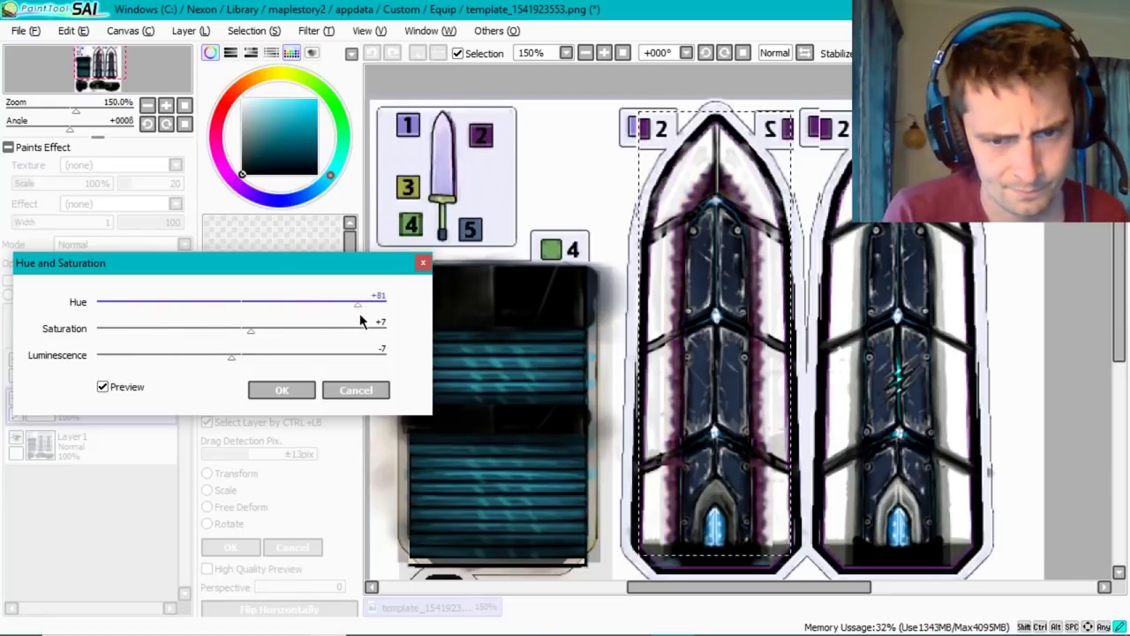
click(282, 389)
click(20, 30)
click(40, 132)
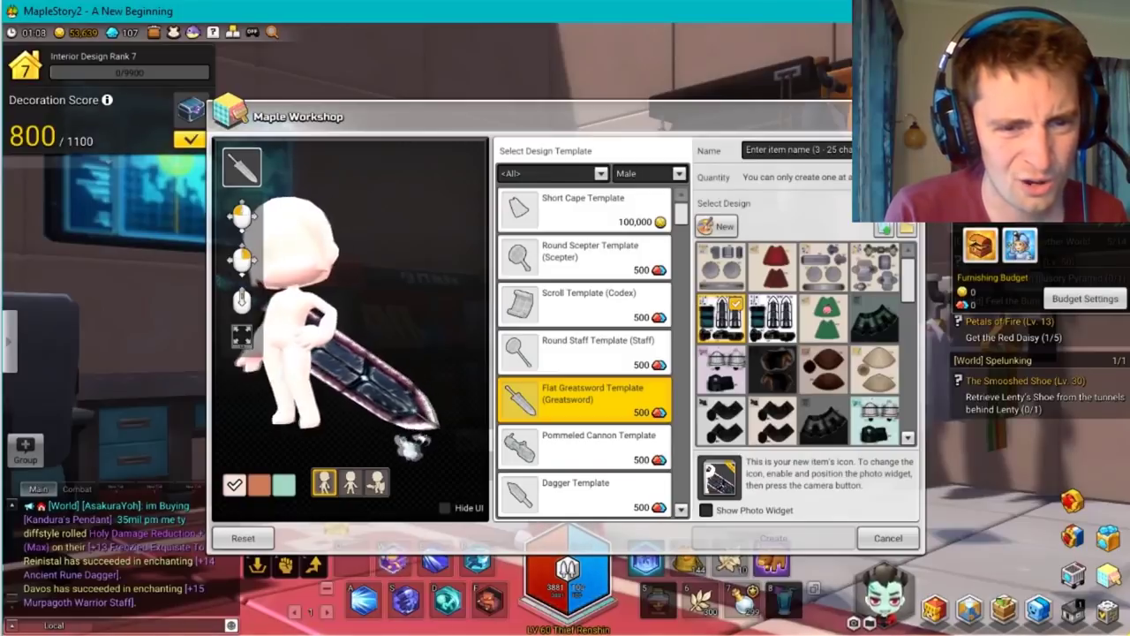
- Push the glow's hue to the extreme, save again, and check the workshop preview
key(alt+Tab)
click(315, 30)
click(344, 42)
drag(242, 303, 424, 325)
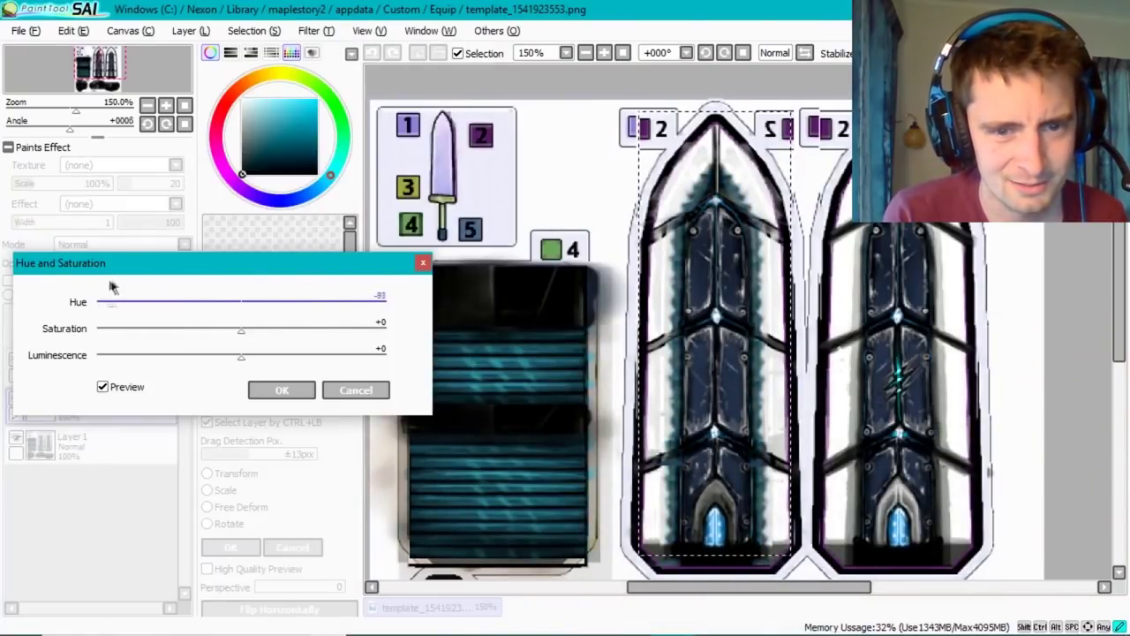
click(281, 390)
click(19, 30)
click(41, 131)
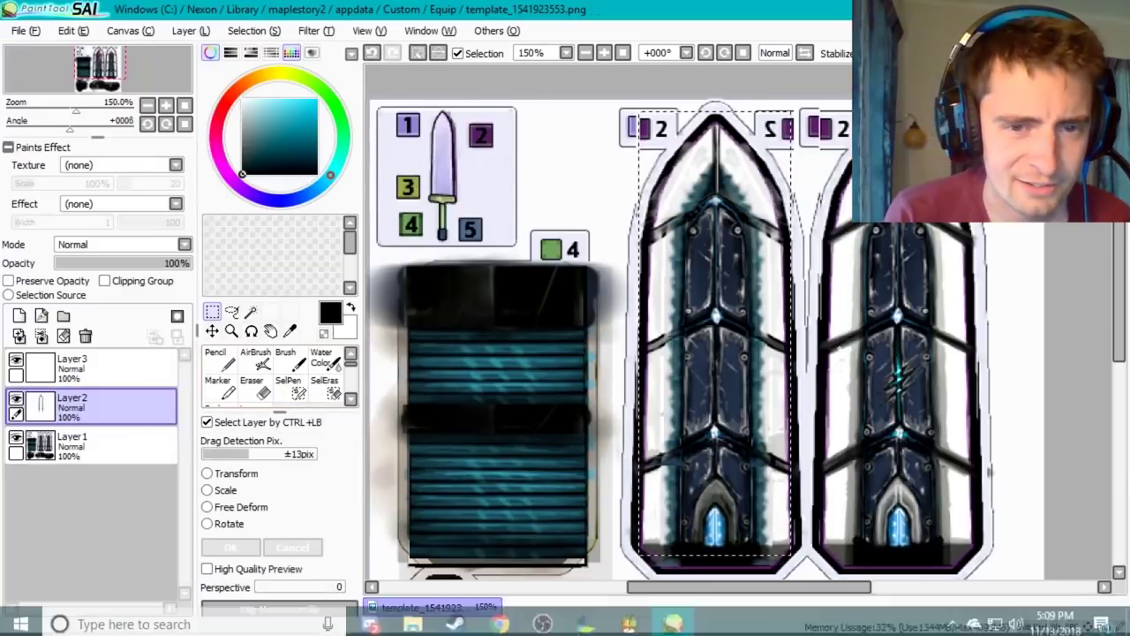
key(alt+Tab)
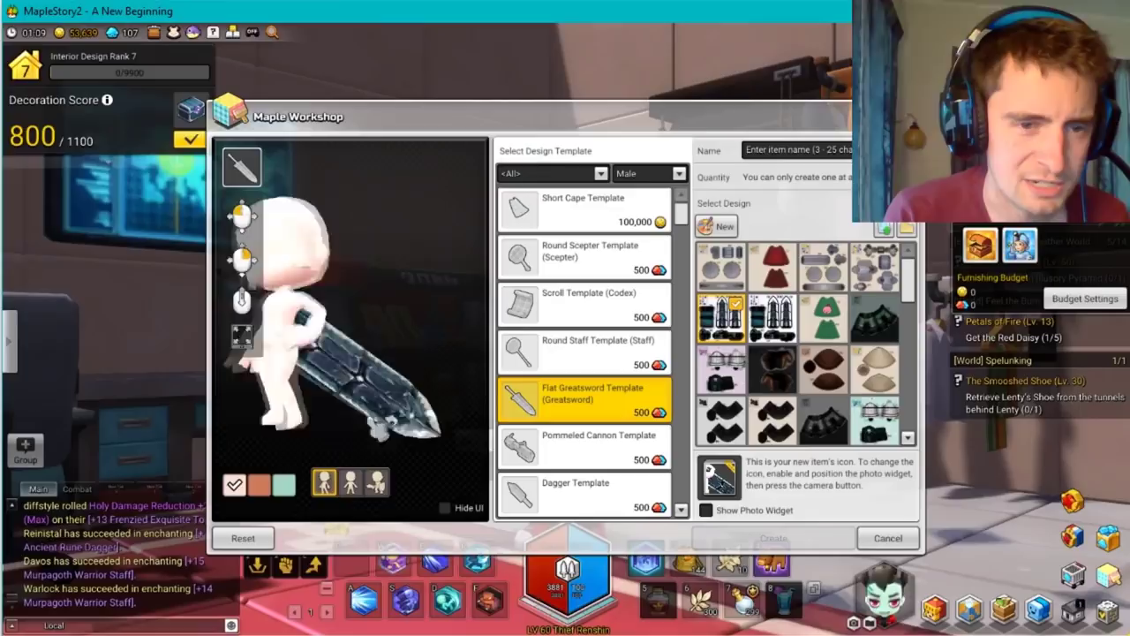
key(alt+Tab)
- Paste a copy of the edge glow onto the right blade face and narrow it to fit
click(72, 30)
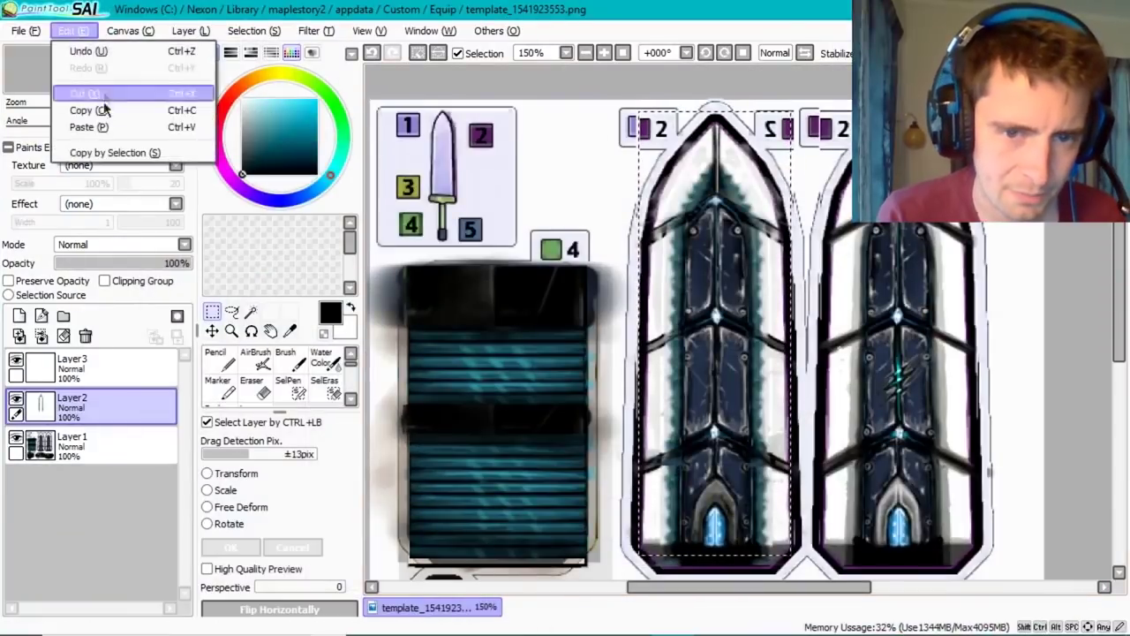
click(84, 123)
mouse_move(743, 319)
mouse_down()
mouse_move(919, 319)
mouse_move(915, 307)
mouse_up()
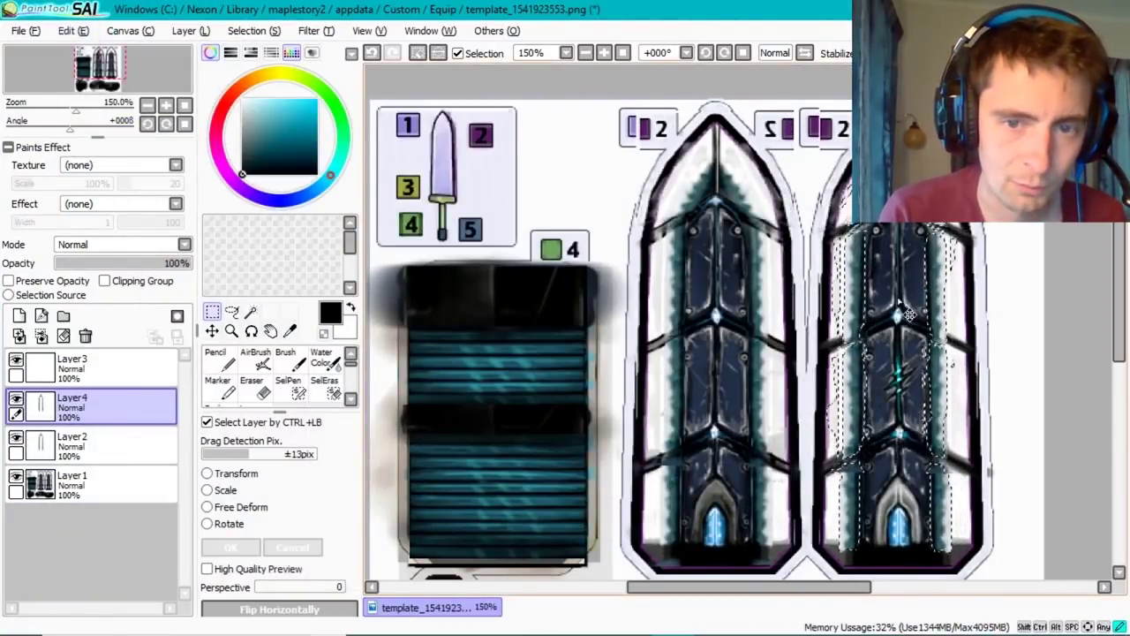
key(ctrl+t)
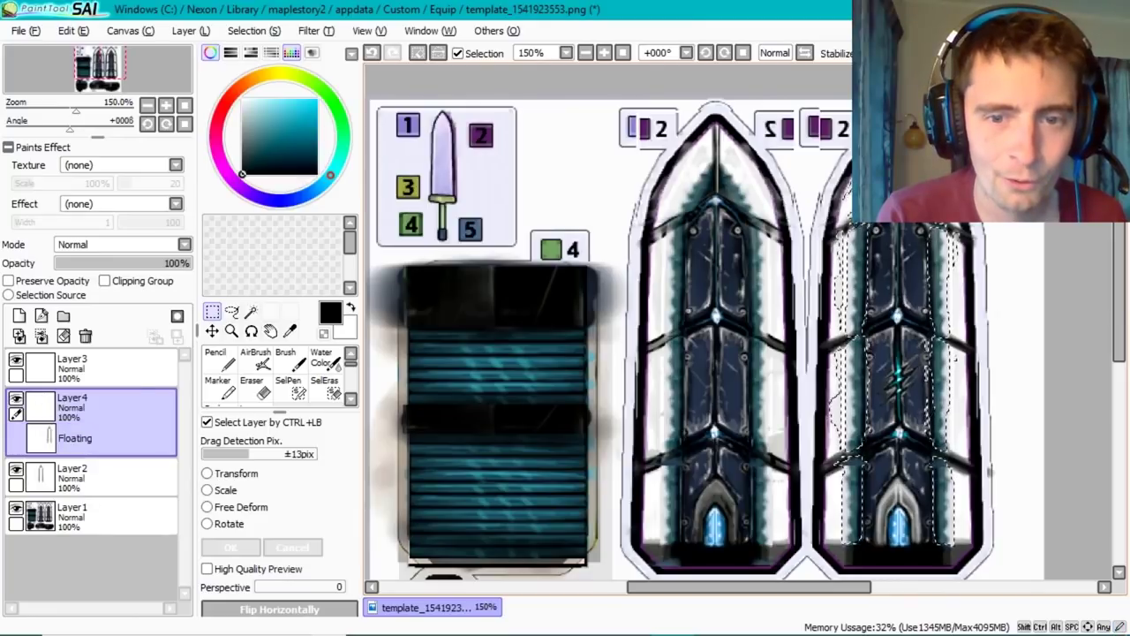
drag(818, 340, 819, 336)
click(231, 547)
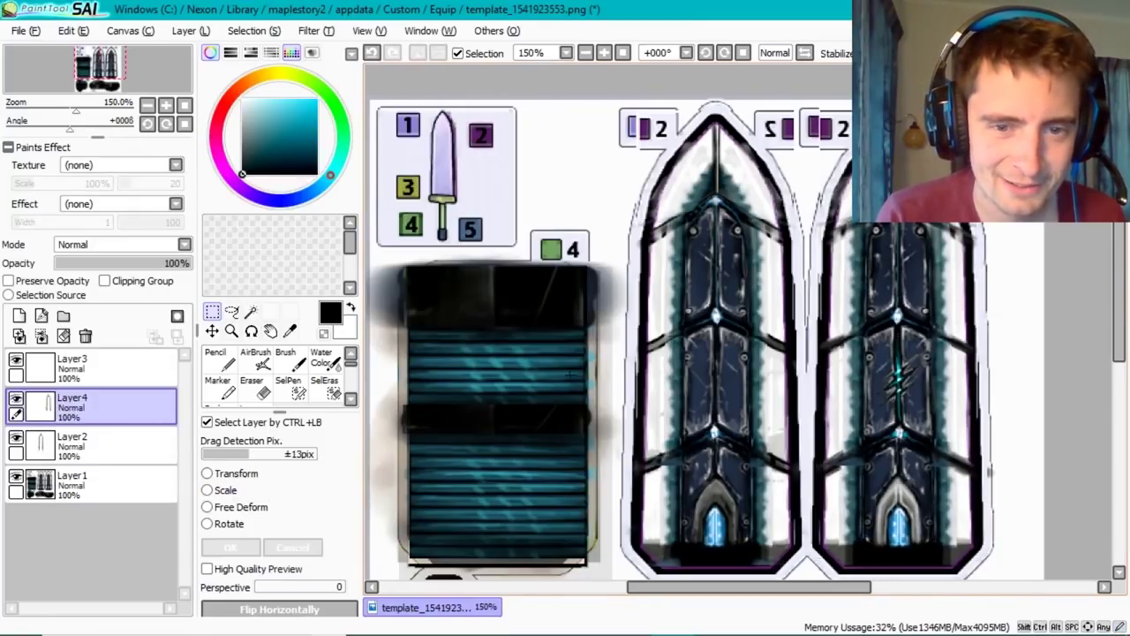
- Save the template and rotate the workshop character preview to inspect the sword
click(25, 30)
click(38, 134)
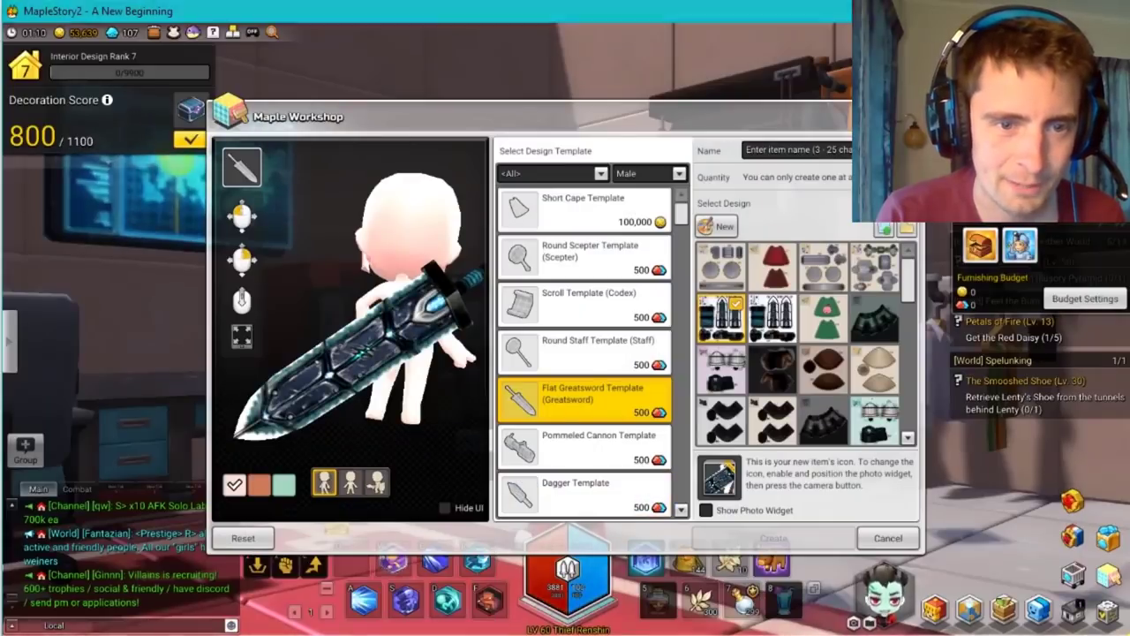
key(alt+Tab)
click(21, 31)
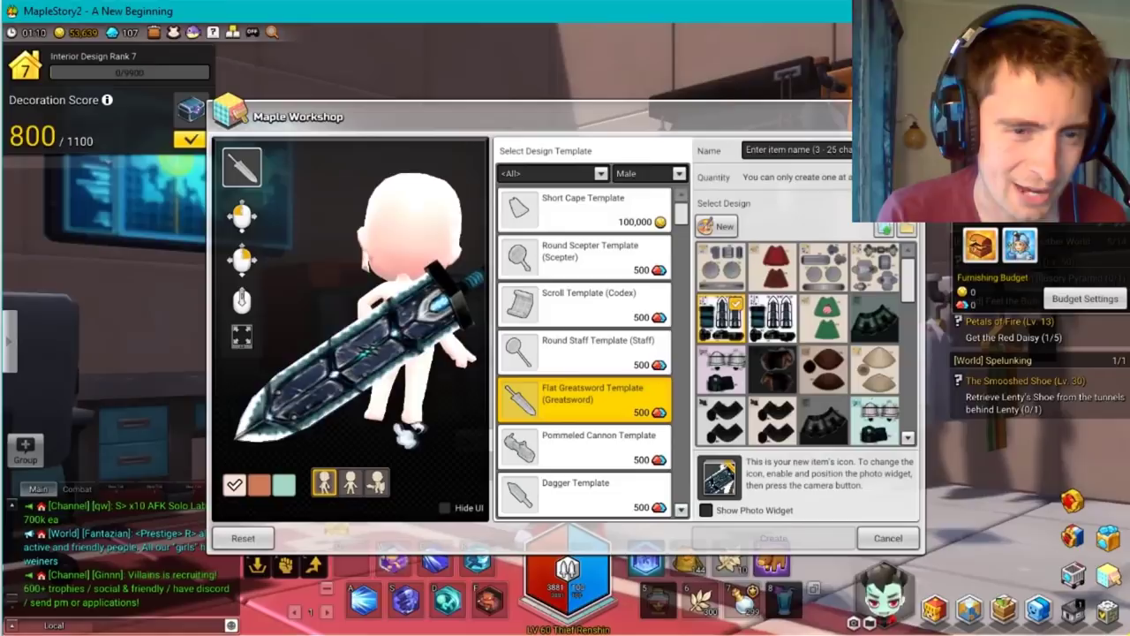
drag(371, 432, 477, 424)
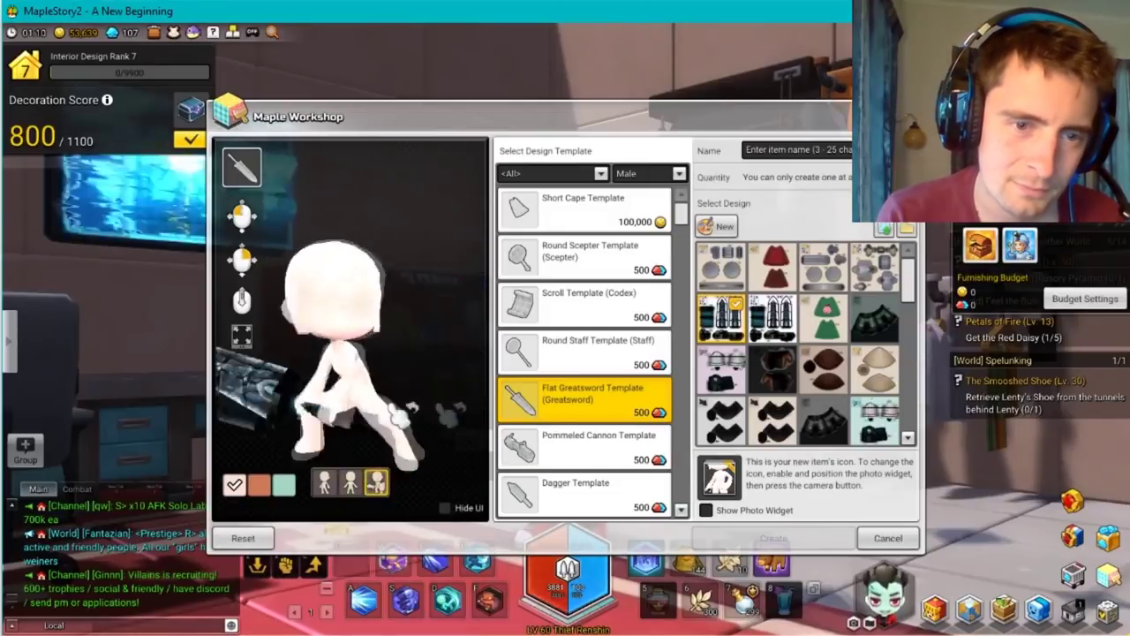
key(super)
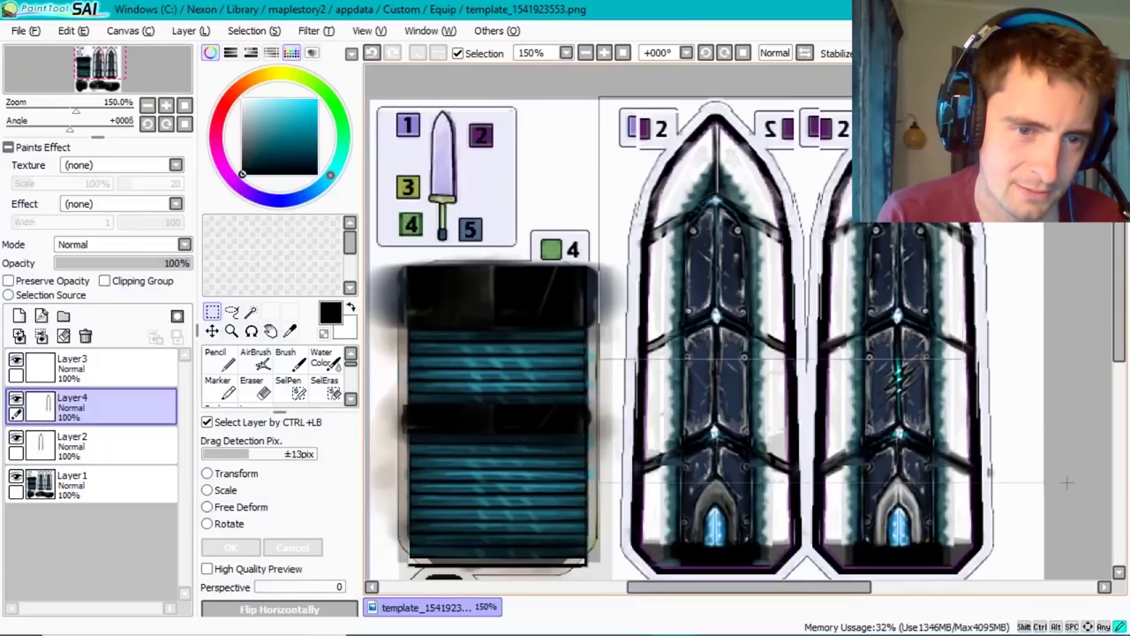
scroll(706, 317, down, 3)
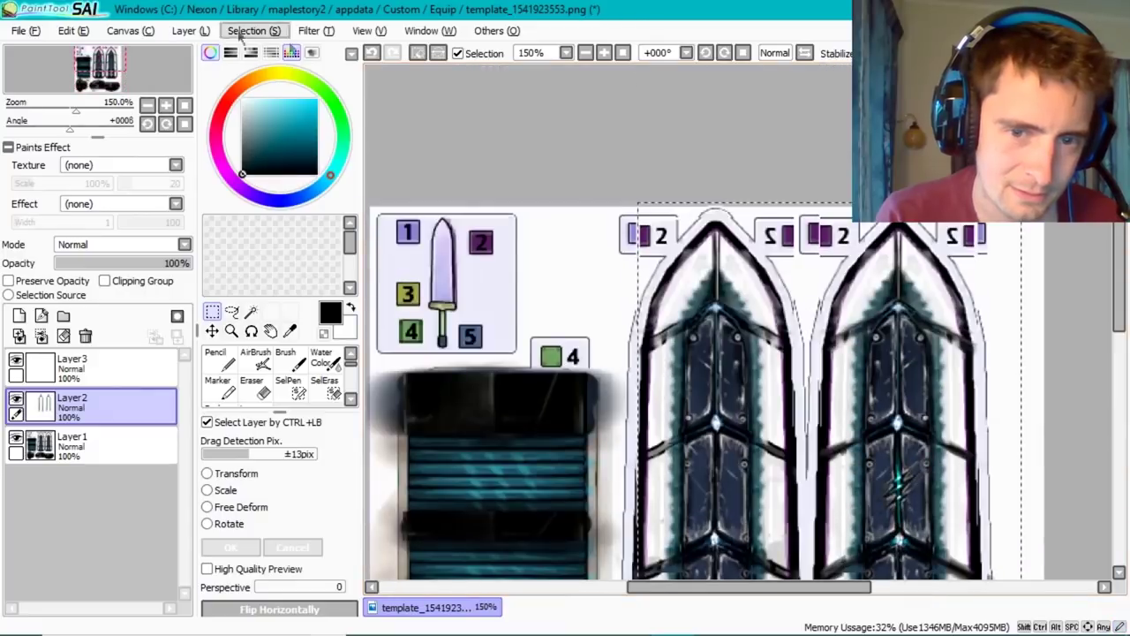
- Boost the edge glow's contrast and deepen its colour with Brightness and Contrast
click(309, 30)
click(354, 67)
click(255, 287)
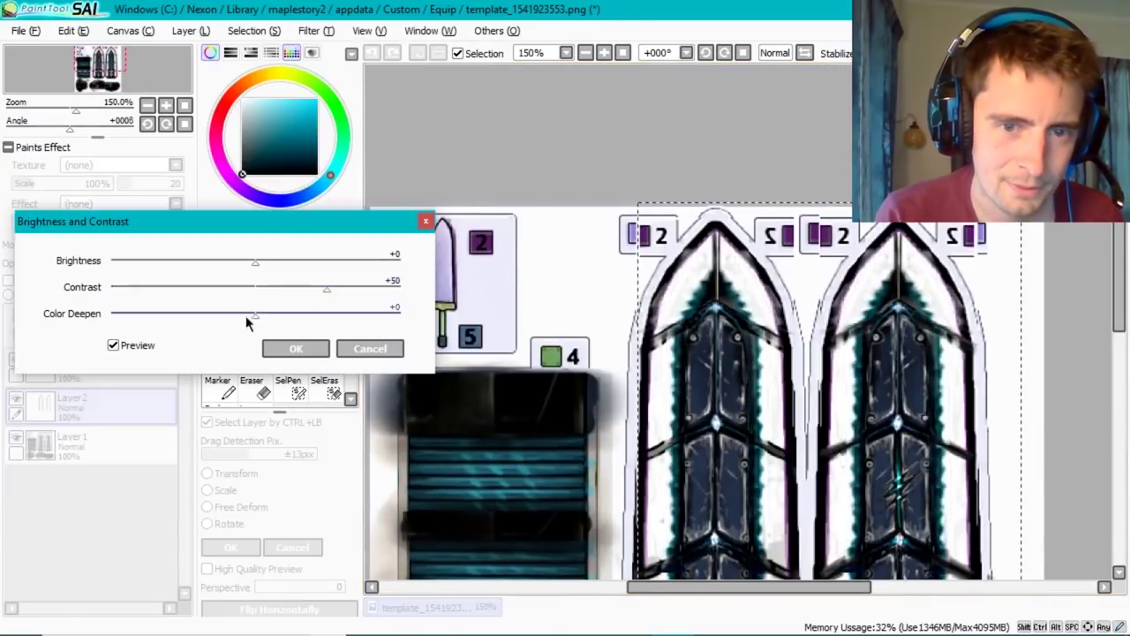
drag(250, 321, 223, 333)
click(295, 348)
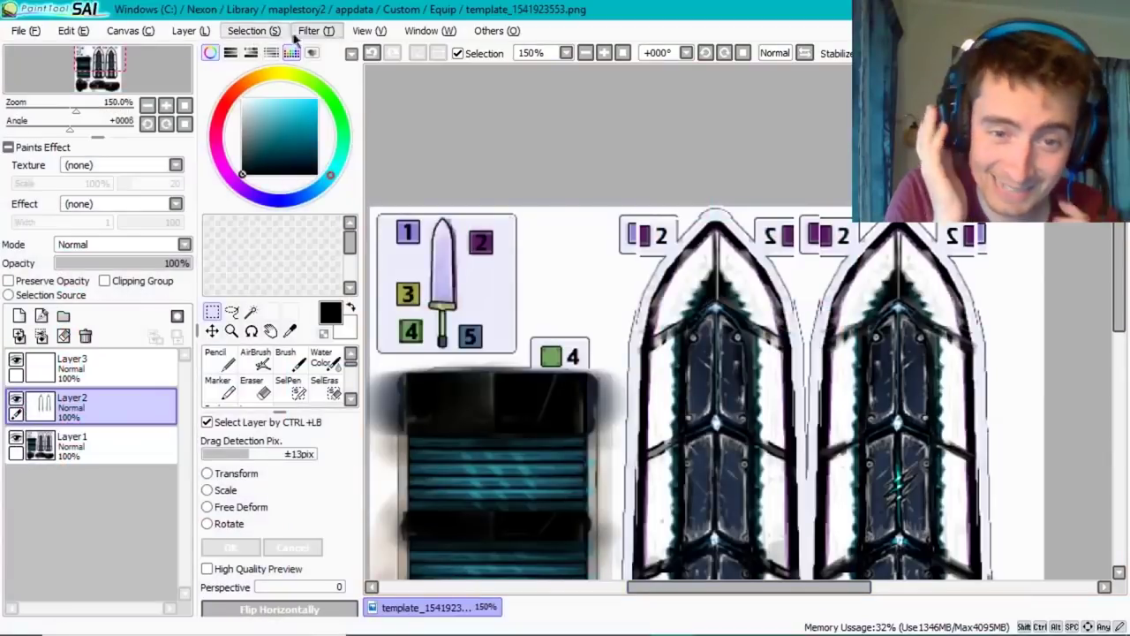
- Fully saturate the glow with Hue and Saturation, then check it in the workshop preview
click(316, 30)
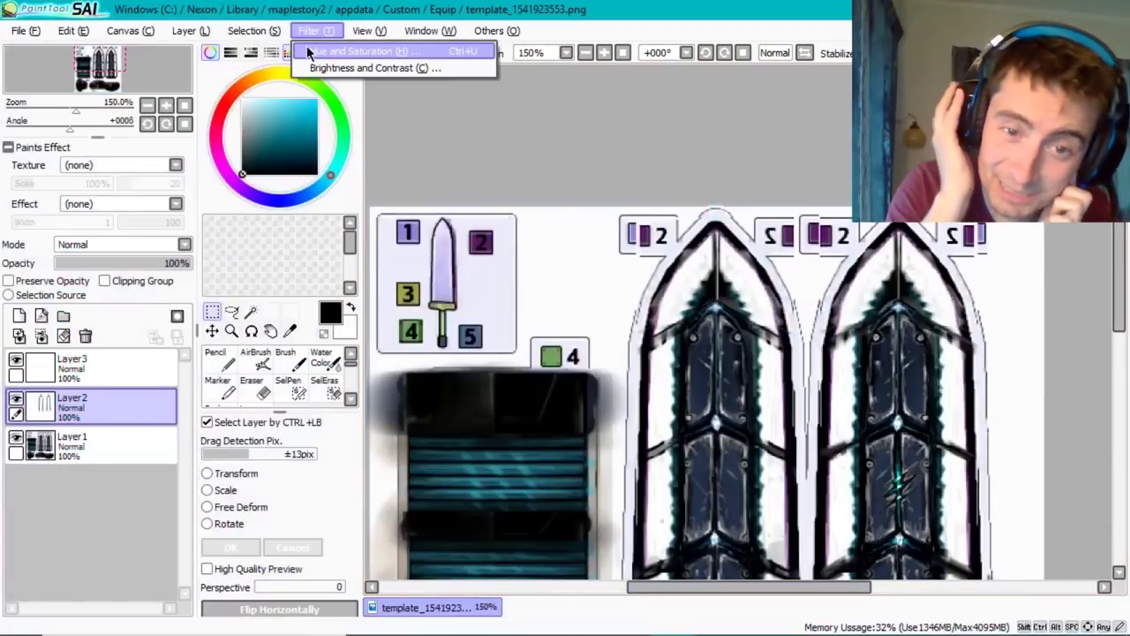
drag(241, 329, 353, 334)
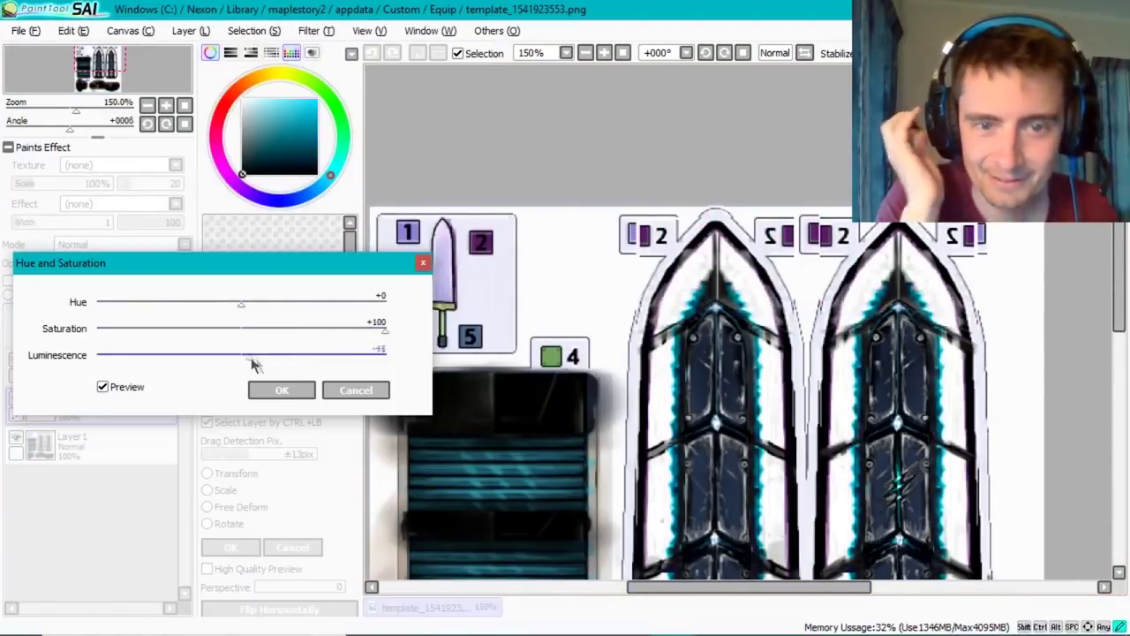
click(282, 389)
key(super)
click(635, 623)
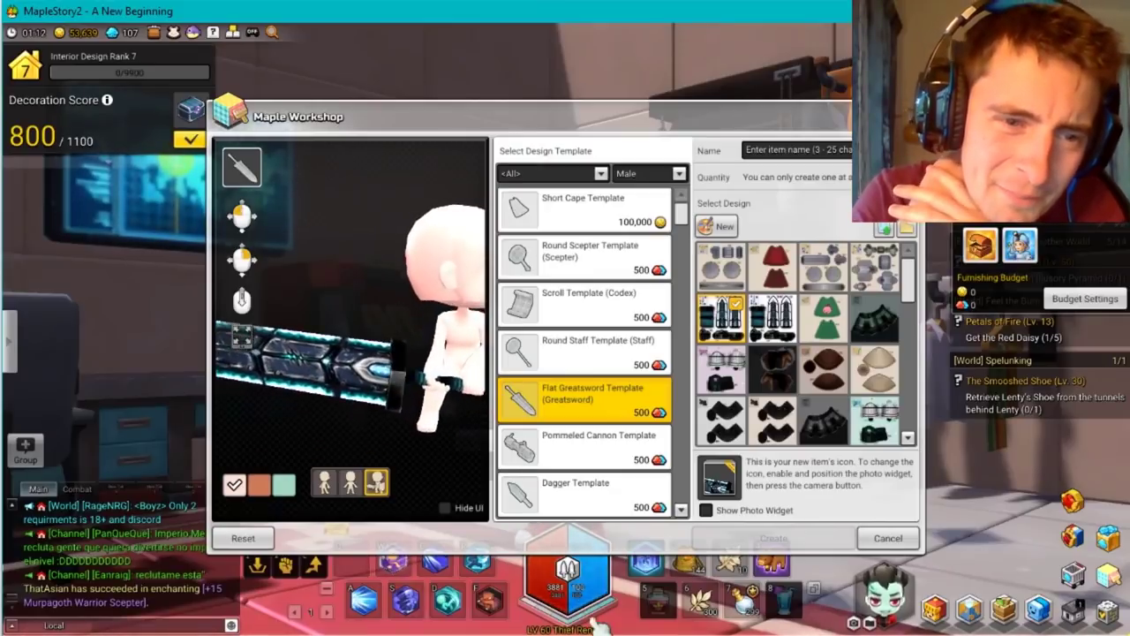
key(alt+Tab)
scroll(751, 388, up, 2)
scroll(751, 389, up, 2)
- Set a smaller eraser, then a dark teal pencil on the edge-glow layer
ctrl+click(751, 388)
click(259, 385)
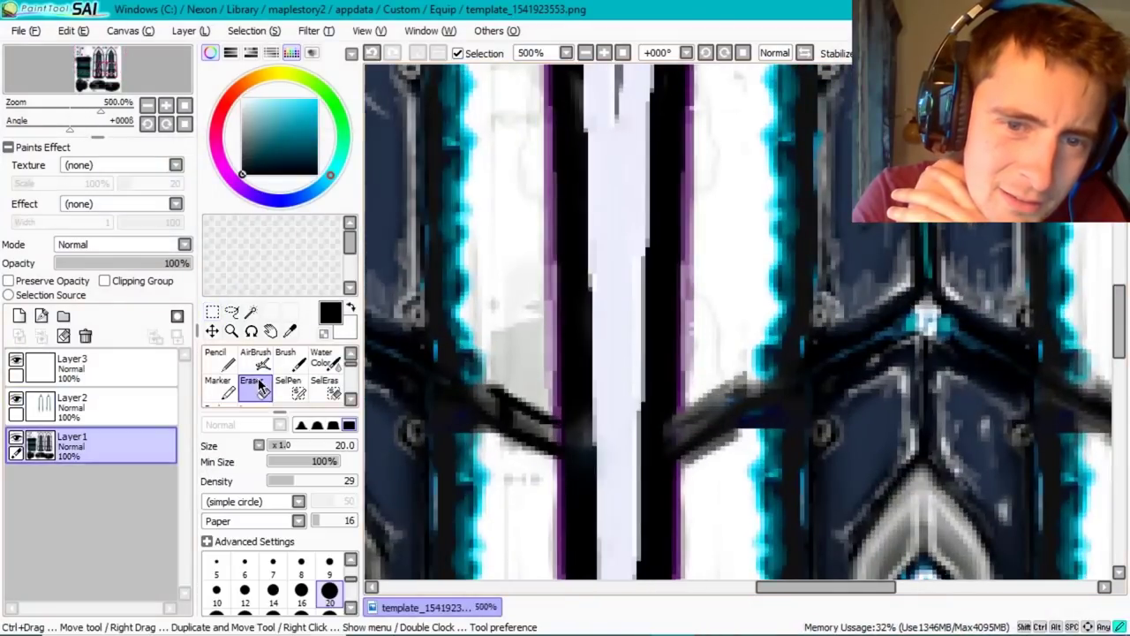
click(301, 568)
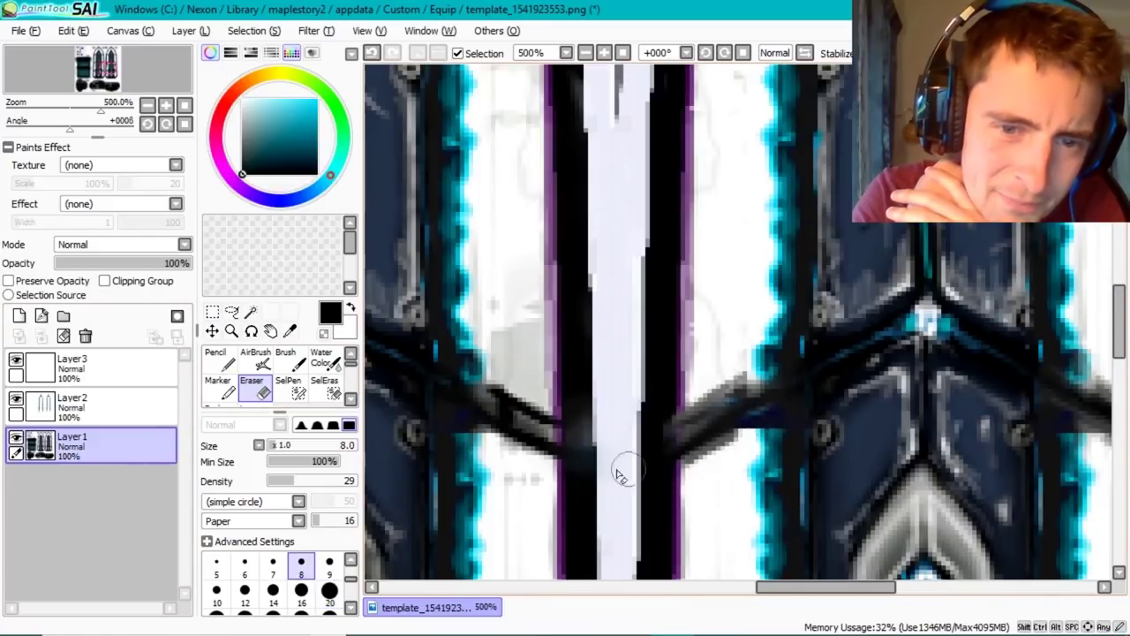
click(118, 415)
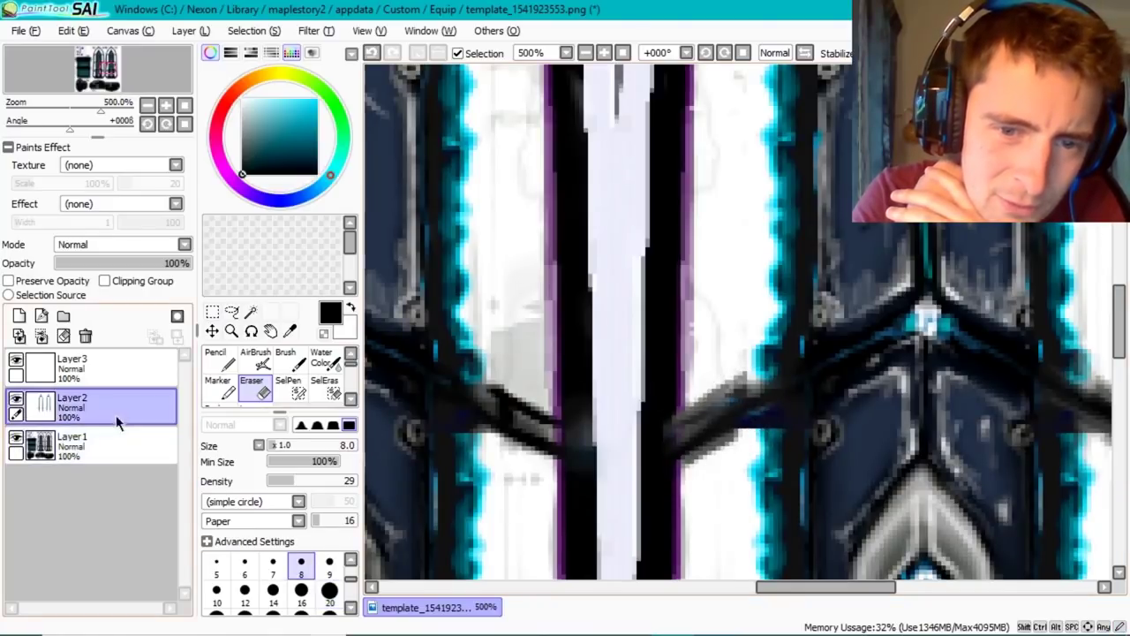
alt+click(779, 437)
key(n)
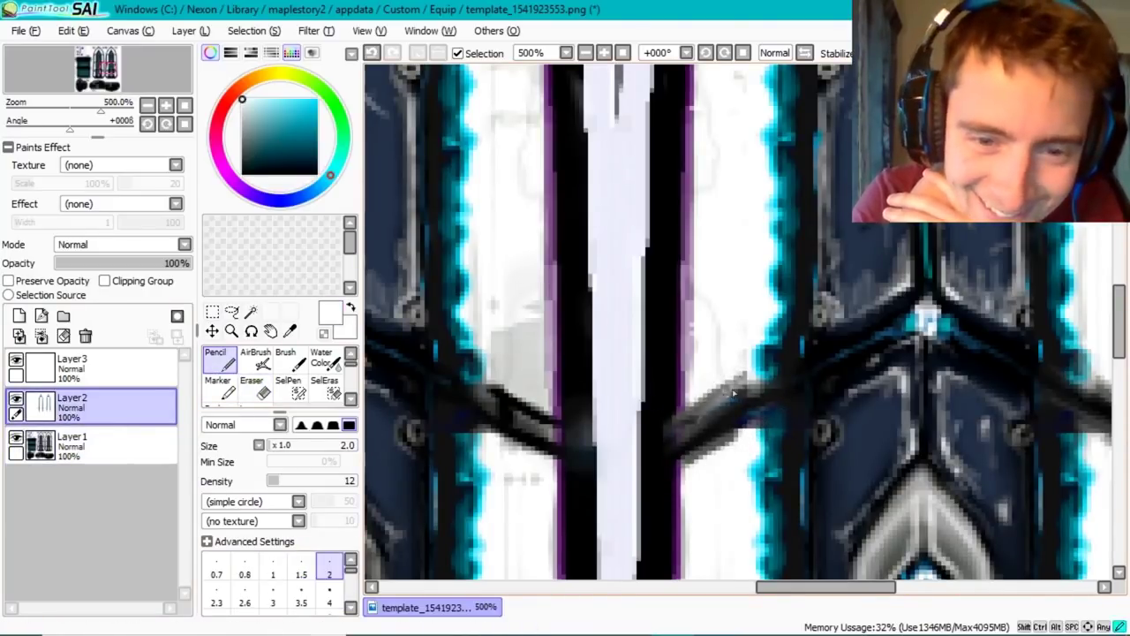
scroll(733, 435, left, 5)
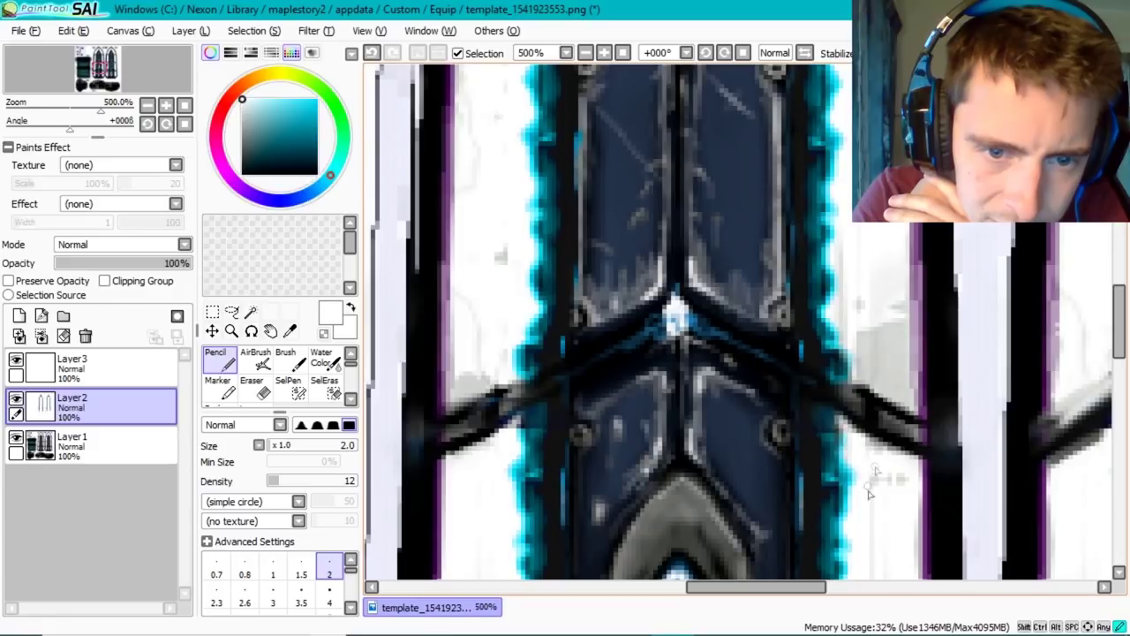
- Select the base artwork layer, save the template, and return to SAI
click(231, 311)
click(16, 442)
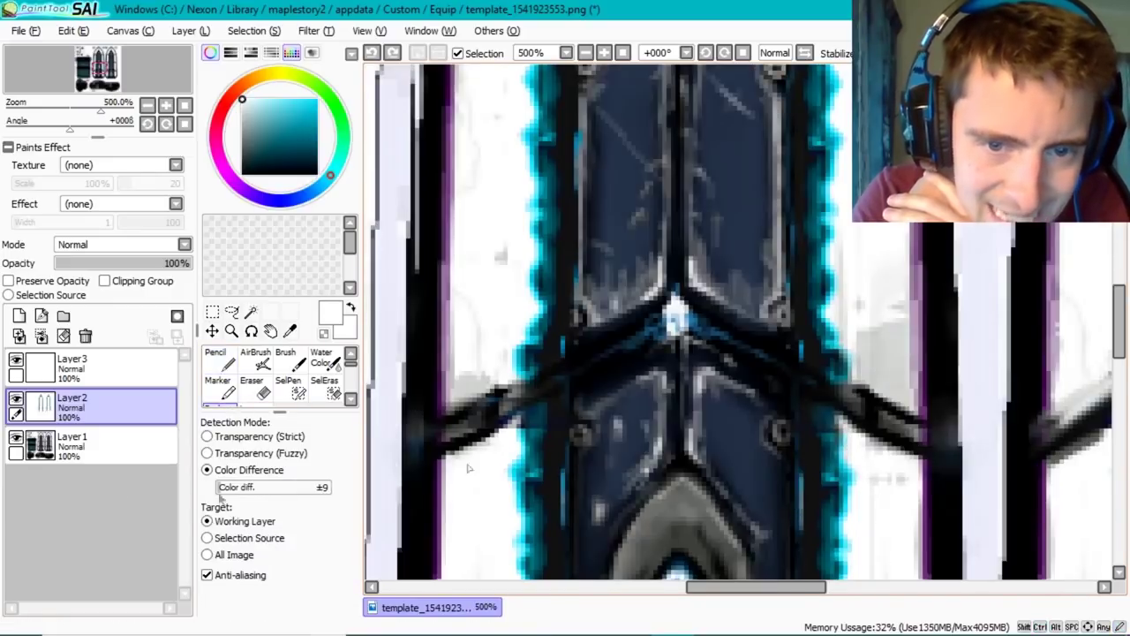
click(88, 442)
click(25, 30)
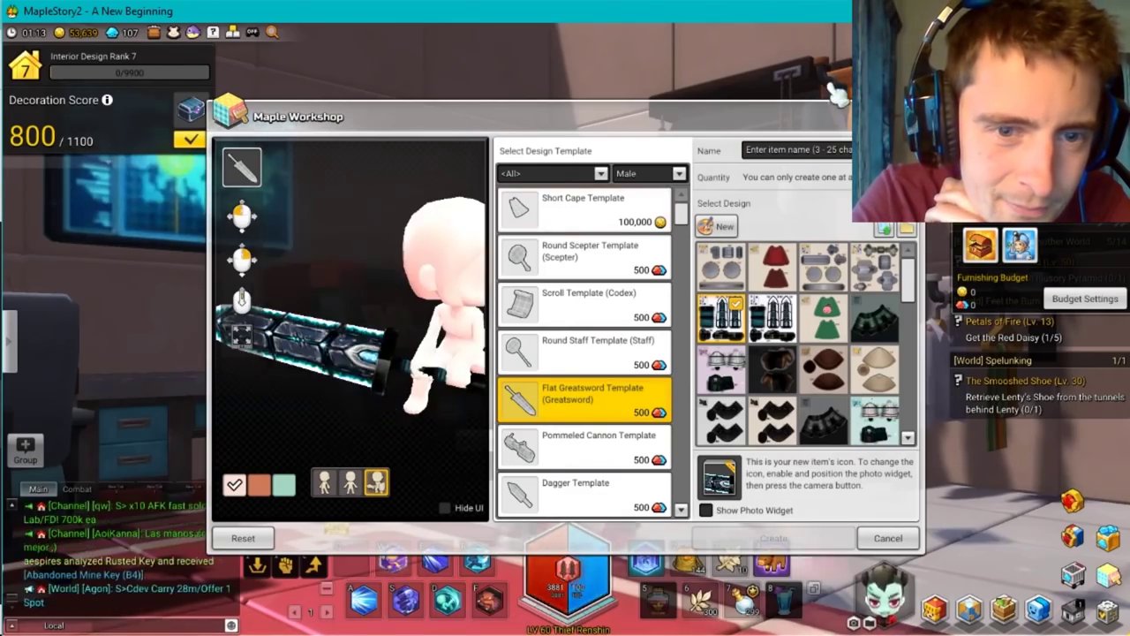
key(super)
click(585, 619)
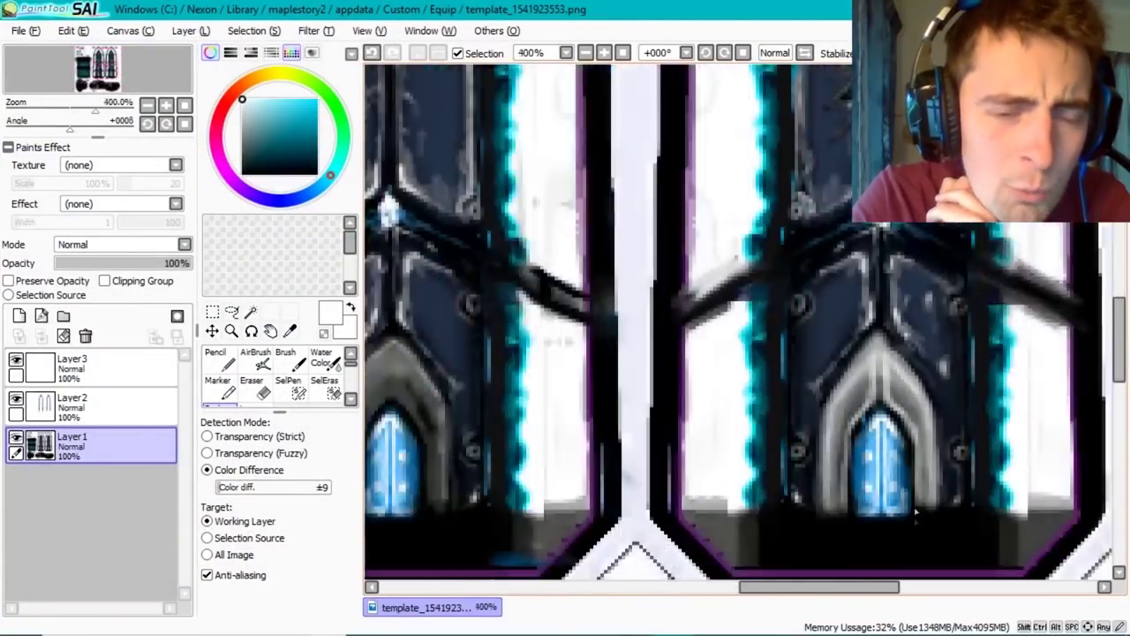
scroll(916, 515, up, 1)
- Recolour the gem with the Pencil, save, and rotate the greatsword preview
click(216, 358)
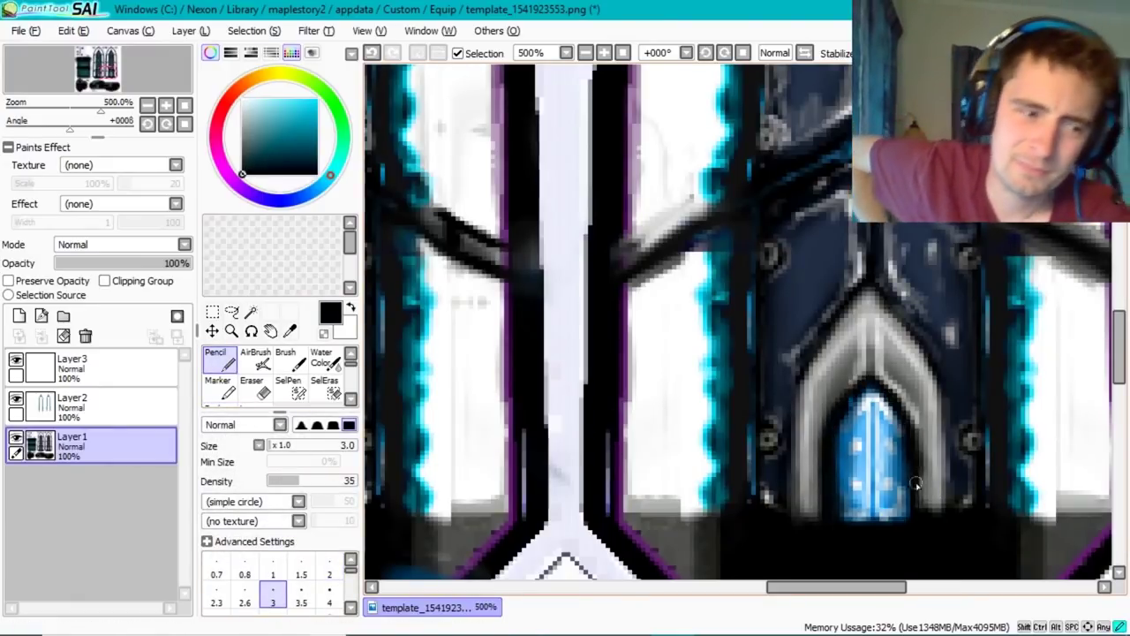
alt+click(836, 450)
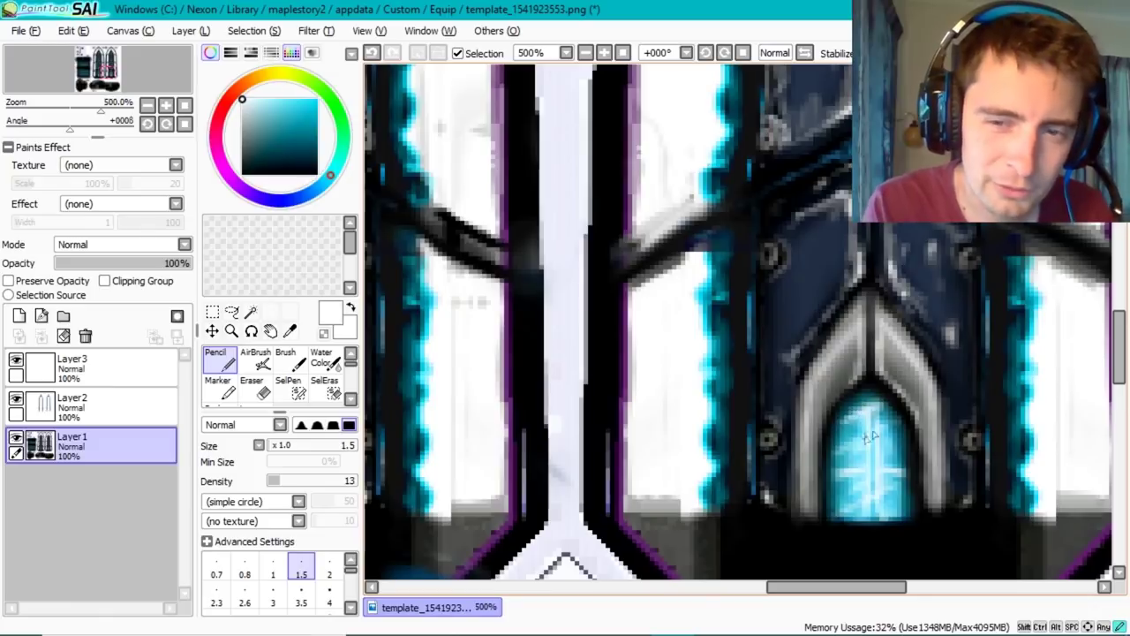
key(ctrl+s)
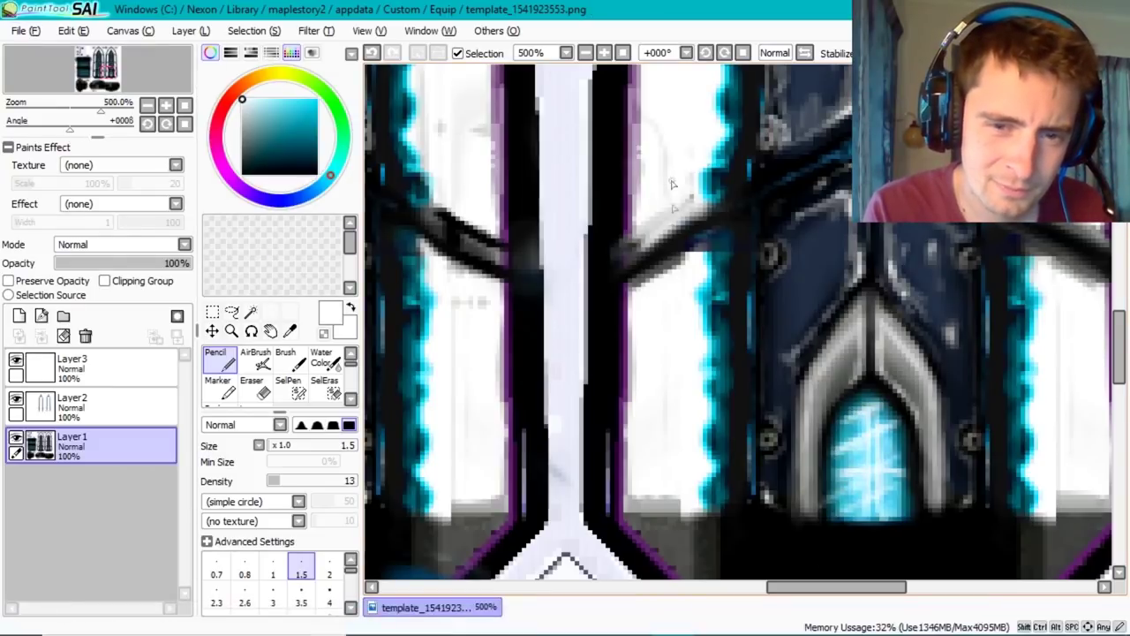
key(alt+Tab)
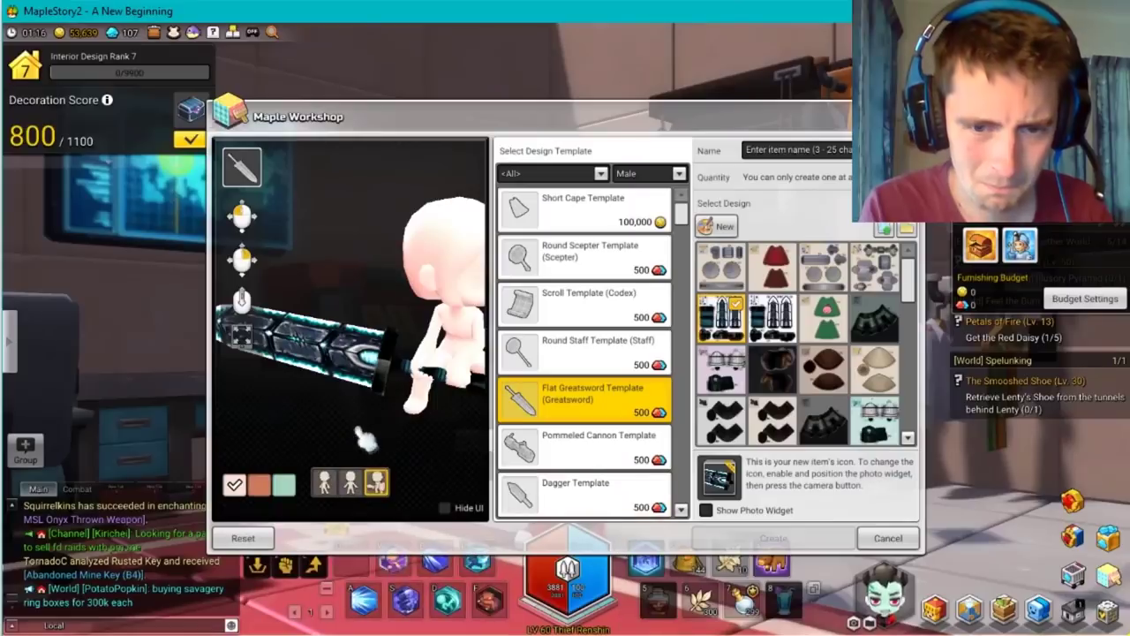
drag(477, 399, 386, 384)
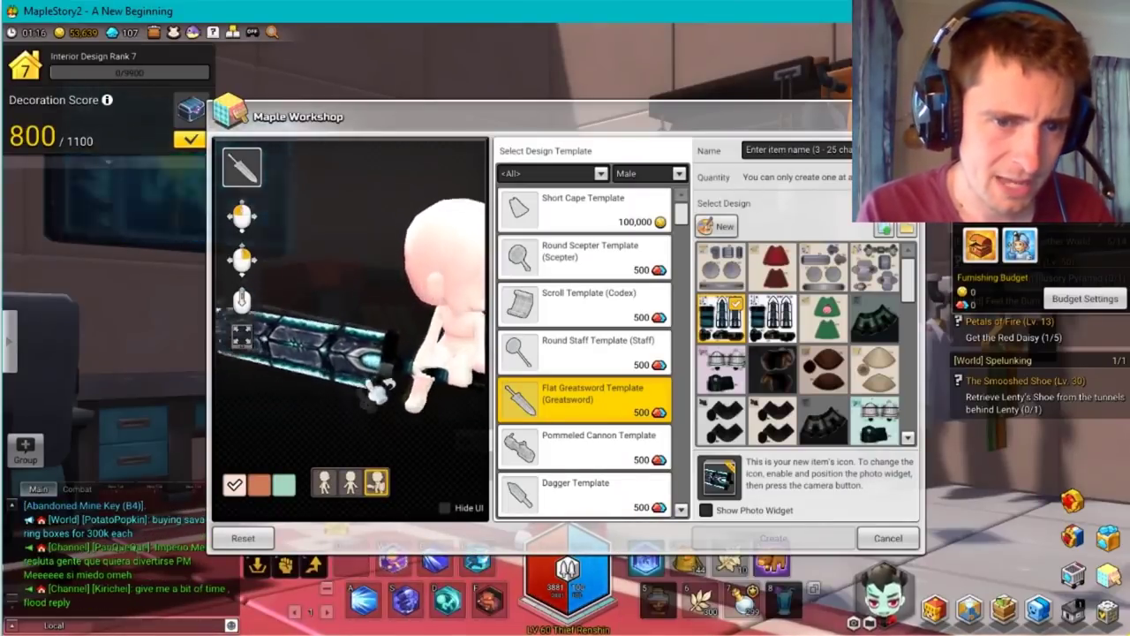
key(alt+Tab)
- Draw black cage lines over the cyan gem, save, and view the character from the front
key(x)
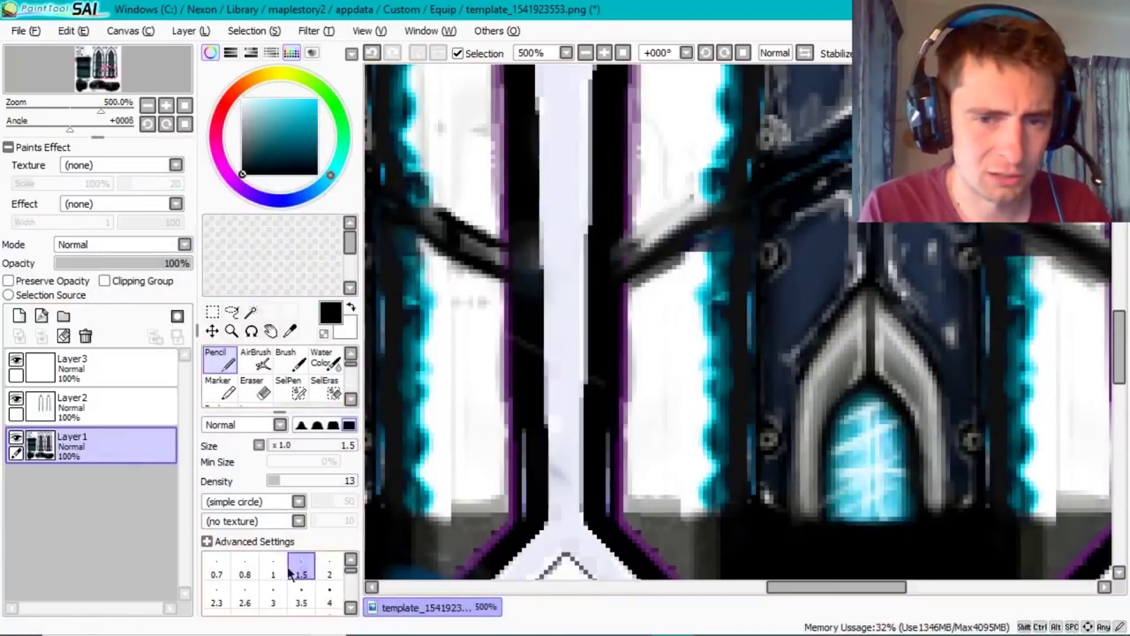
mouse_move(892, 399)
mouse_down()
mouse_move(839, 411)
mouse_move(864, 440)
mouse_up()
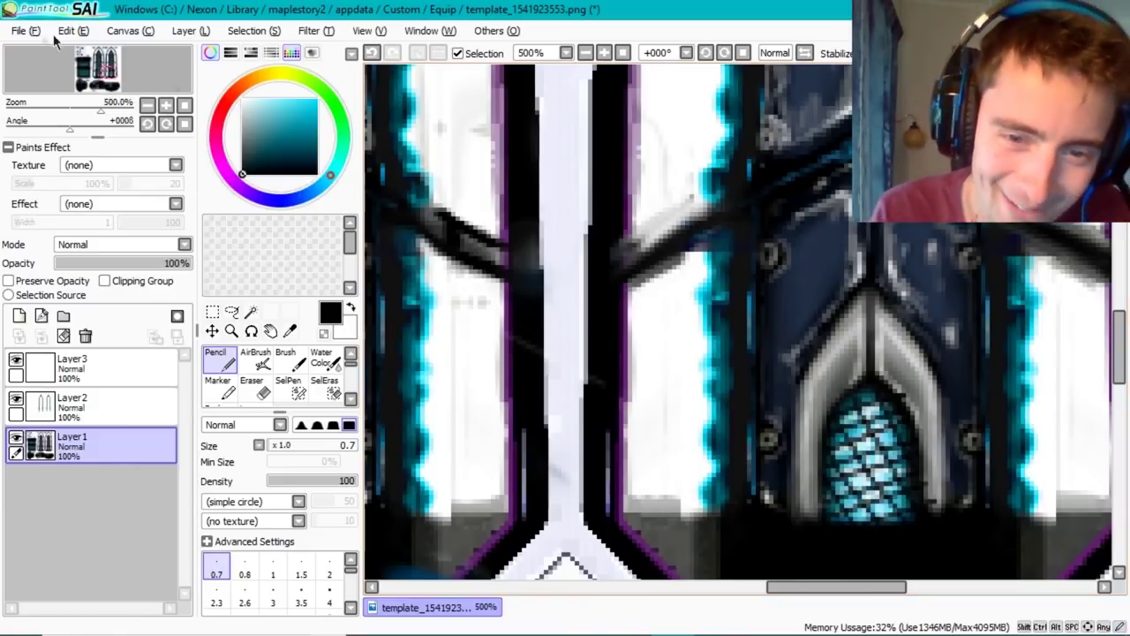
key(ctrl+s)
key(alt+Tab)
key(alt+Tab)
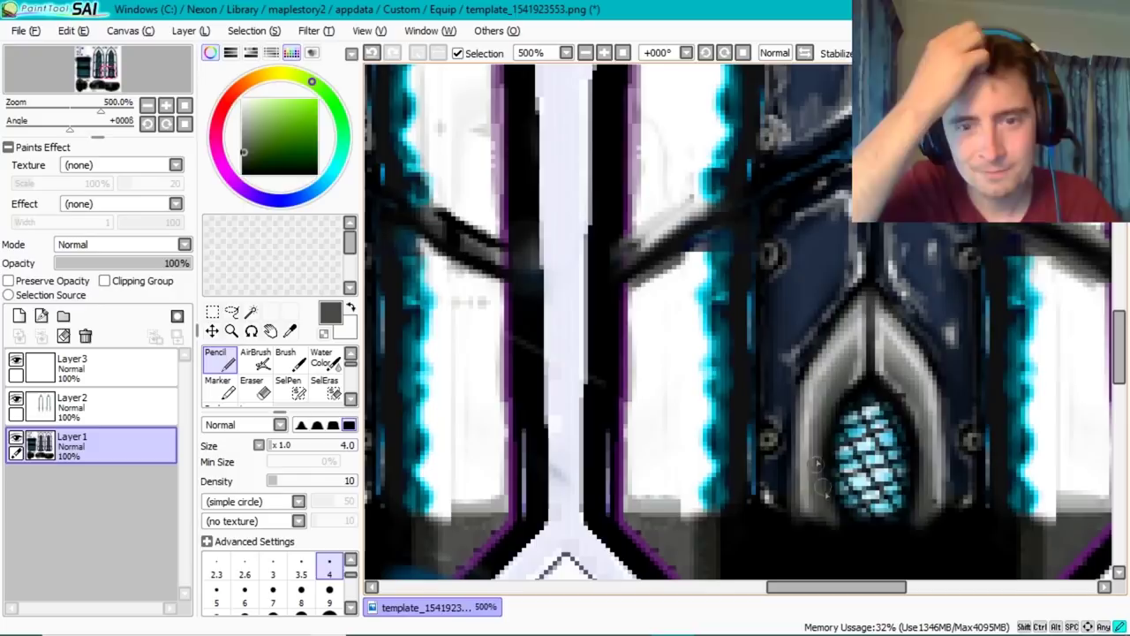
key(ctrl+s)
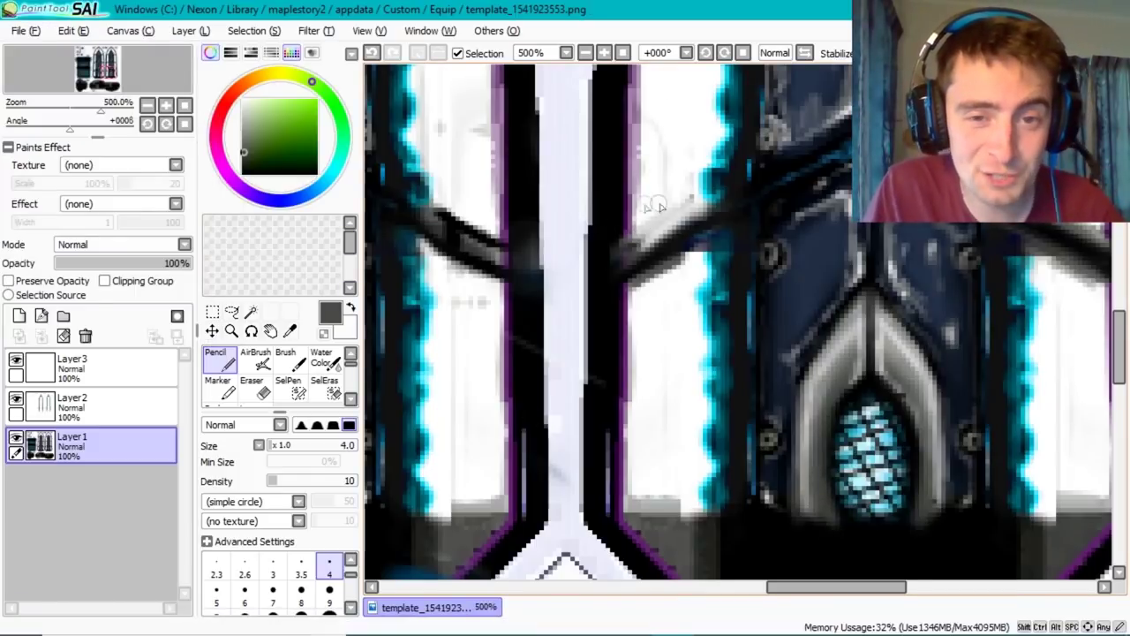
key(alt+Tab)
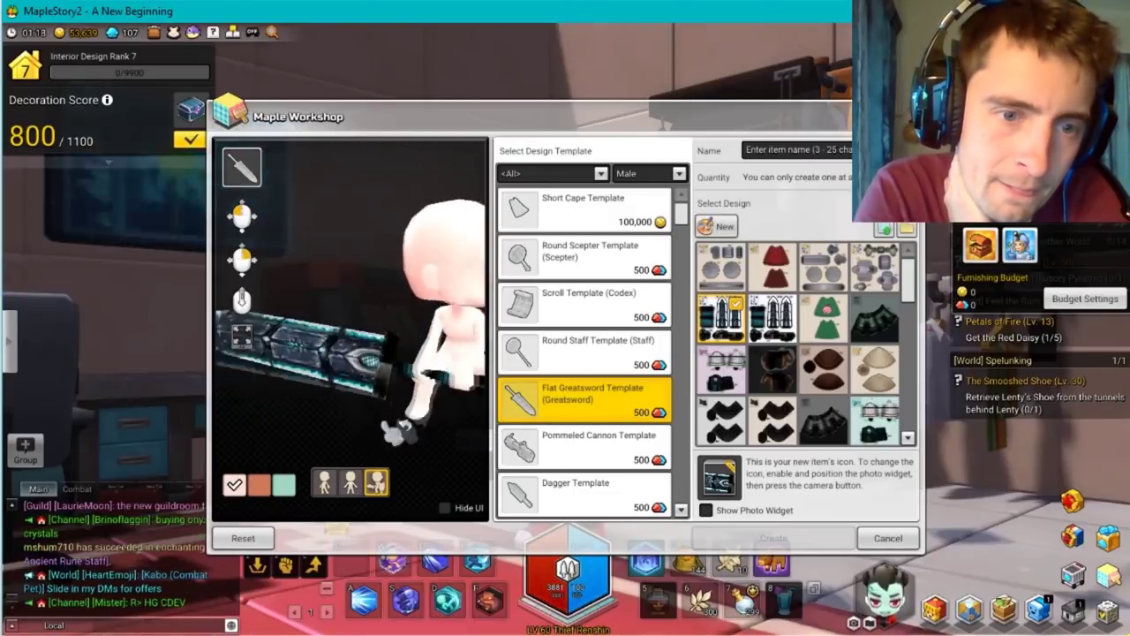
click(353, 477)
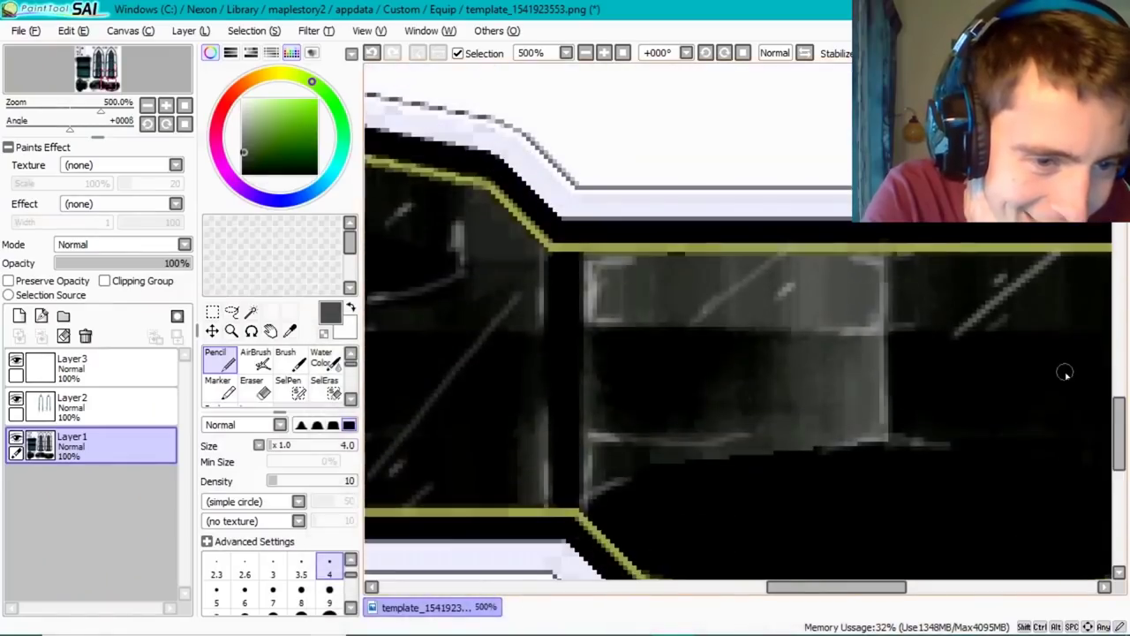
scroll(1064, 372, down, 4)
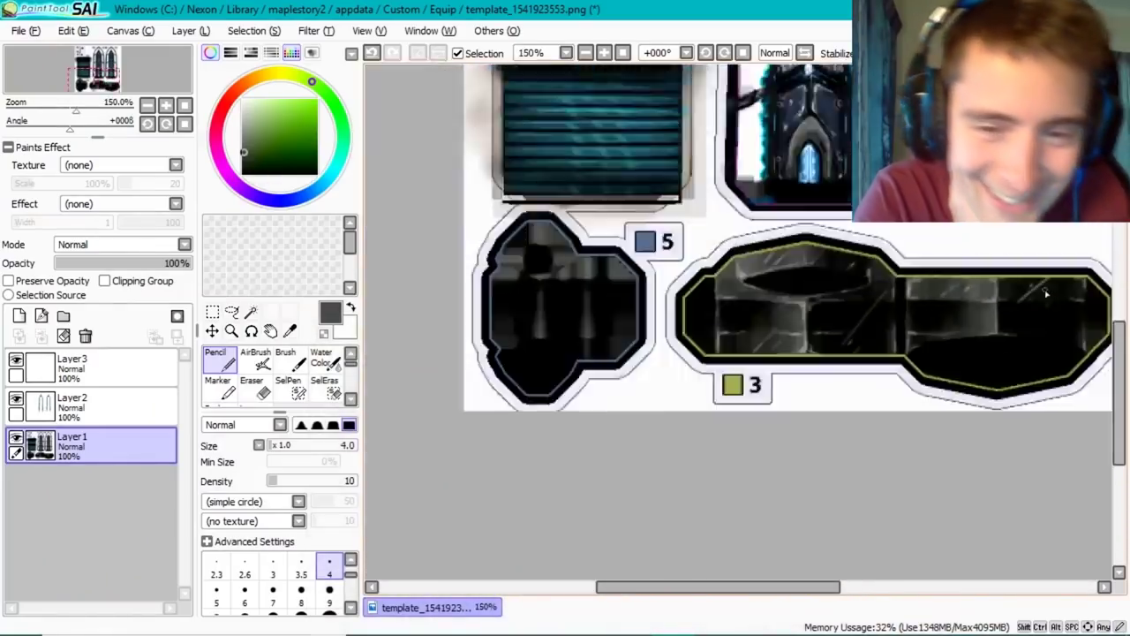
scroll(883, 513, up, 1)
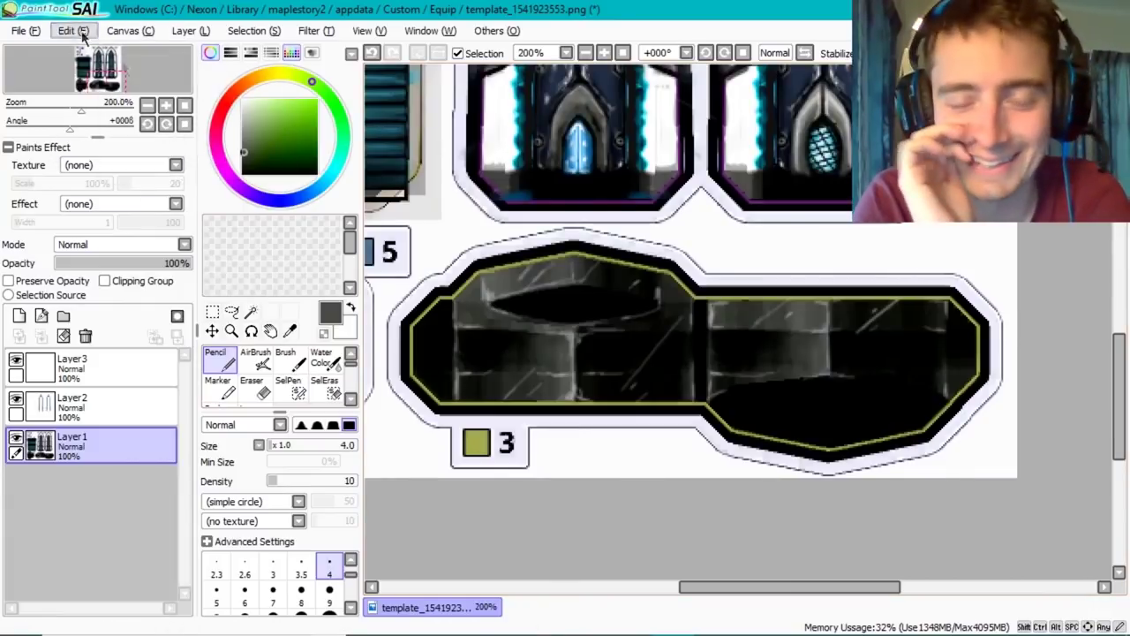
- Copy a ridged grip section and place the pasted copy further right
key(m)
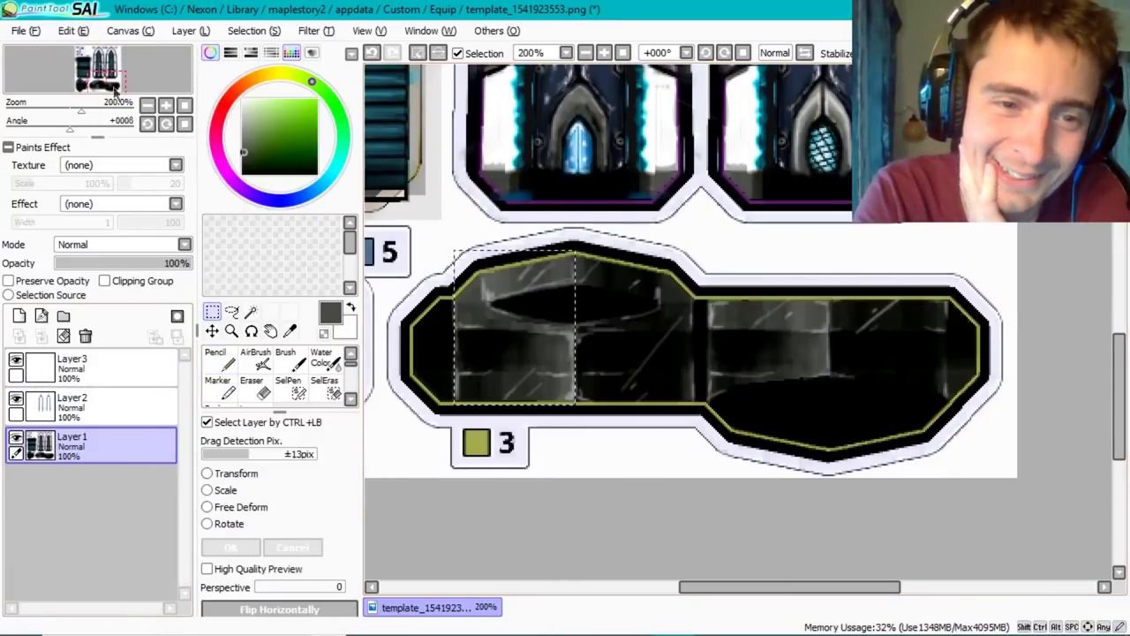
click(66, 30)
click(84, 126)
drag(574, 344, 698, 345)
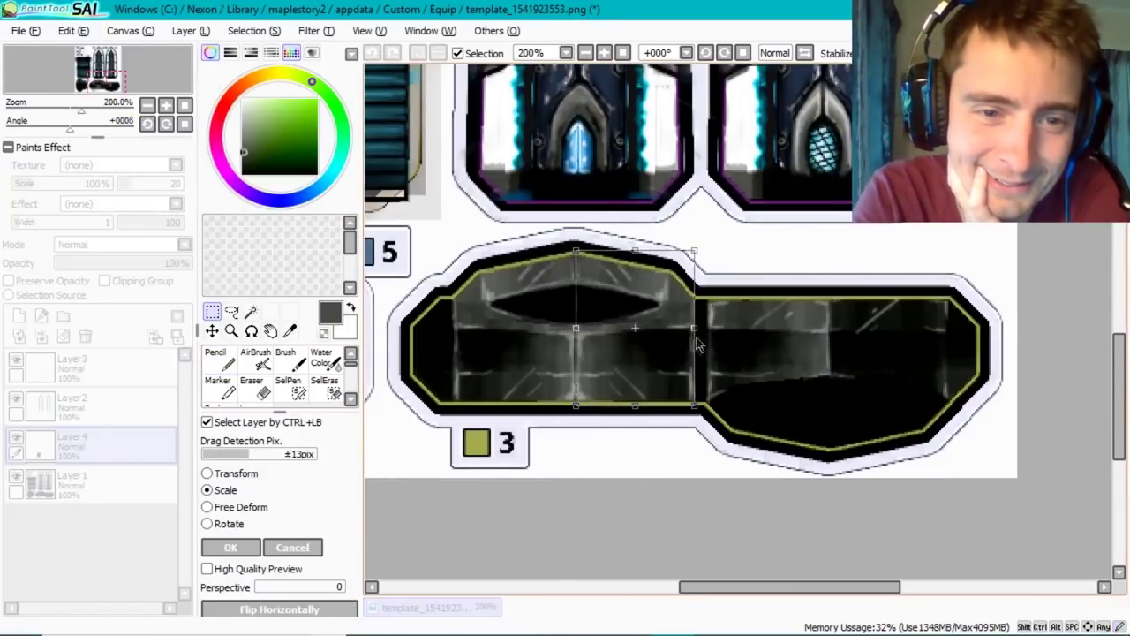
key(Return)
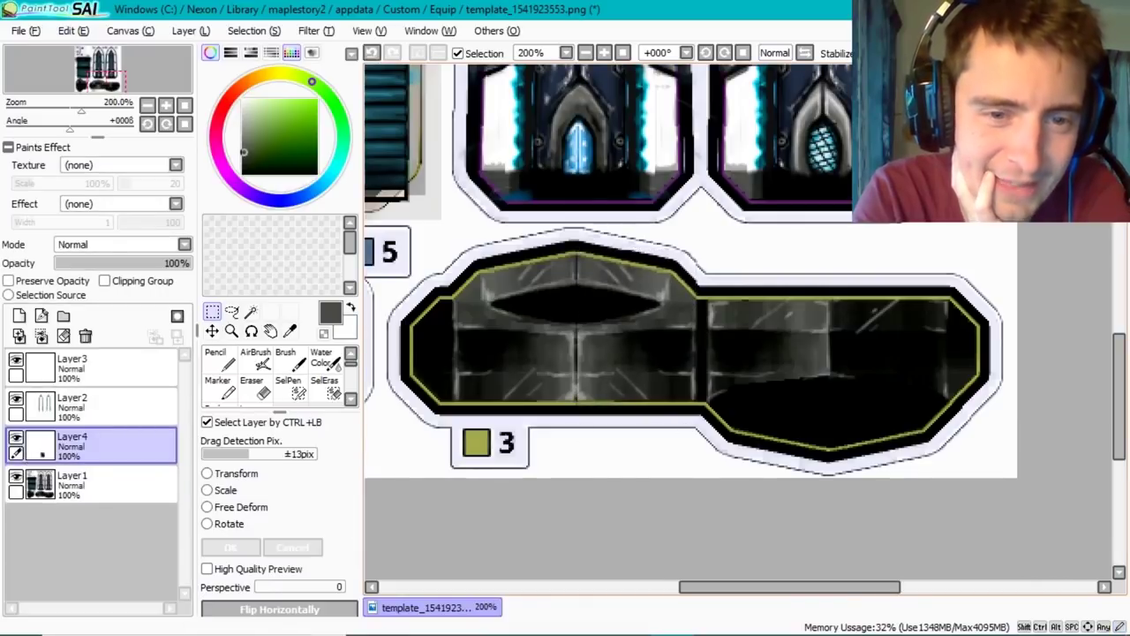
- Paste several more copies of the grip section onto new layers
click(66, 30)
click(84, 115)
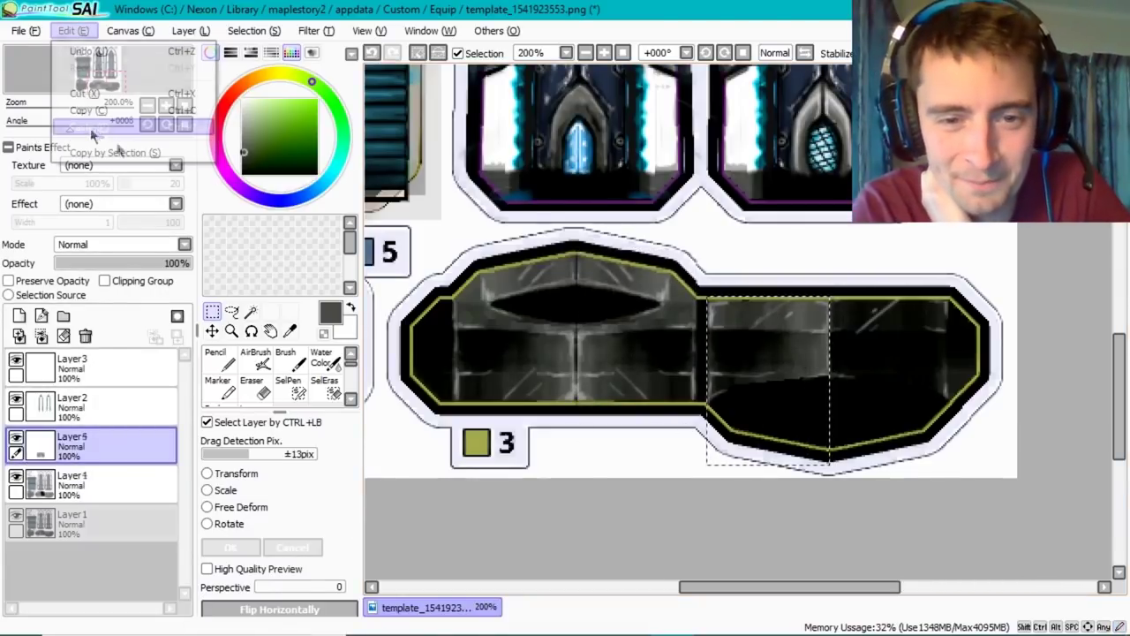
click(157, 494)
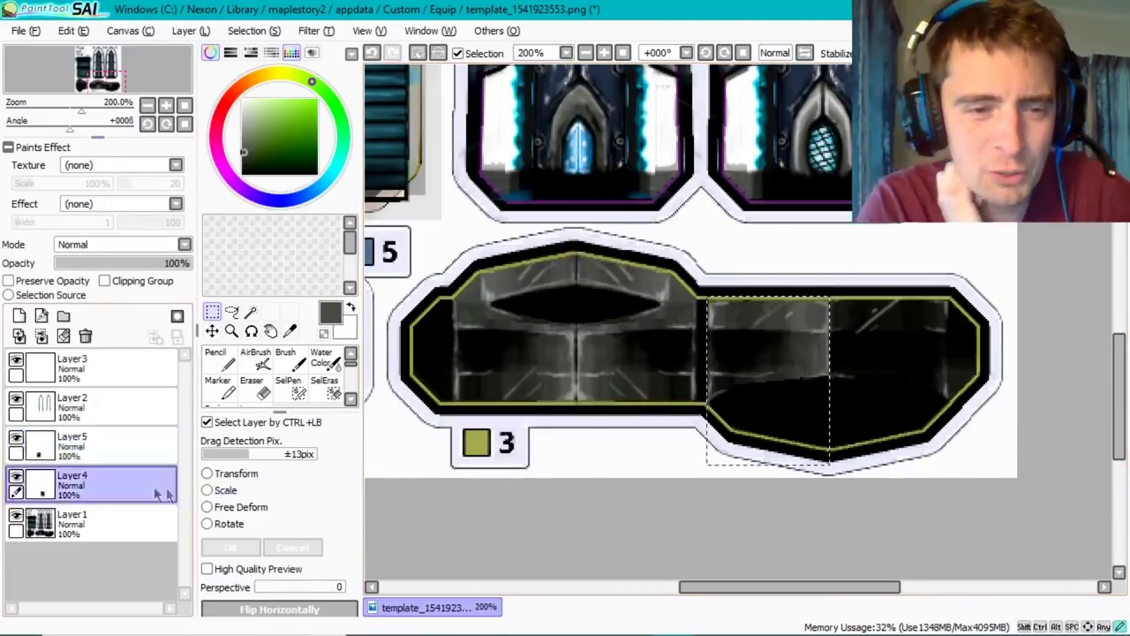
click(66, 30)
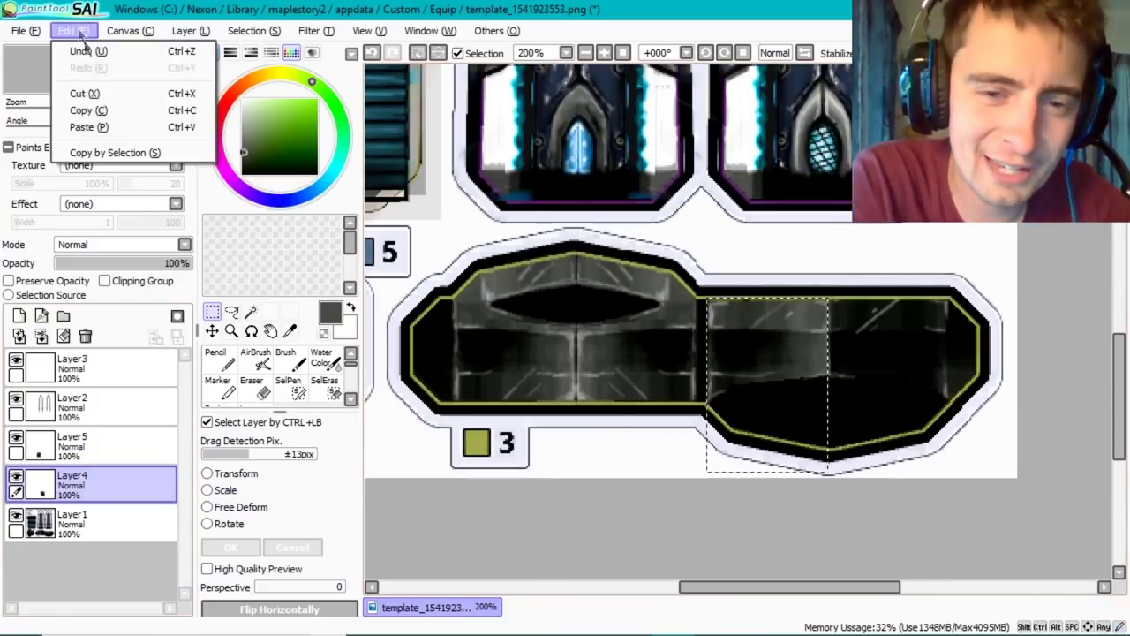
click(84, 115)
click(89, 446)
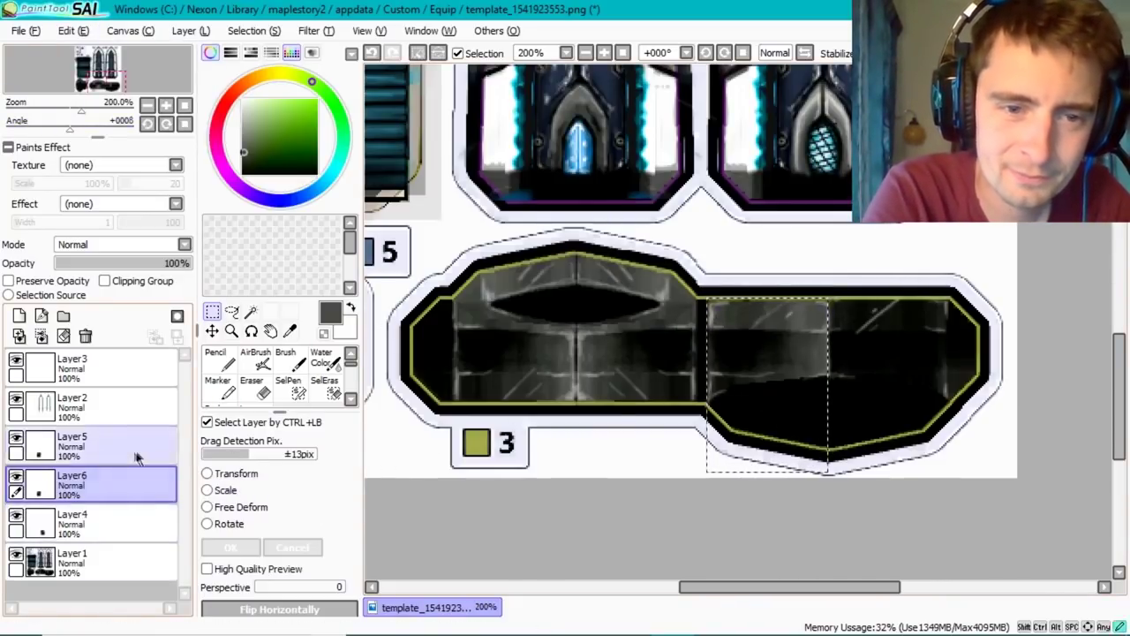
click(762, 338)
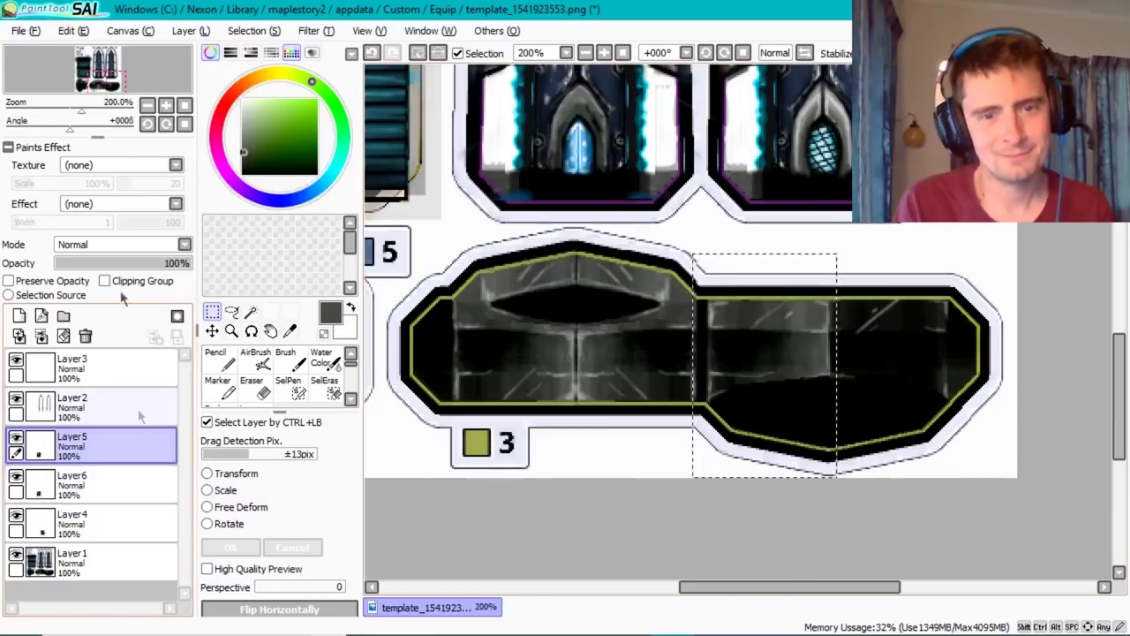
click(66, 30)
click(84, 110)
click(66, 30)
click(88, 127)
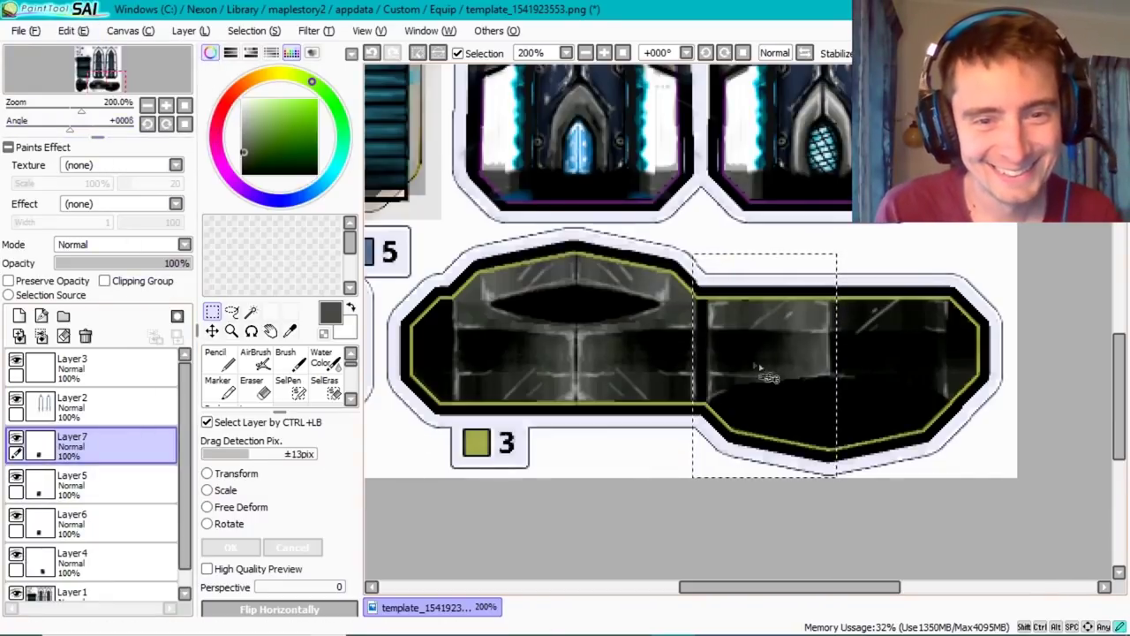
click(88, 484)
click(88, 562)
scroll(187, 564, down, 1)
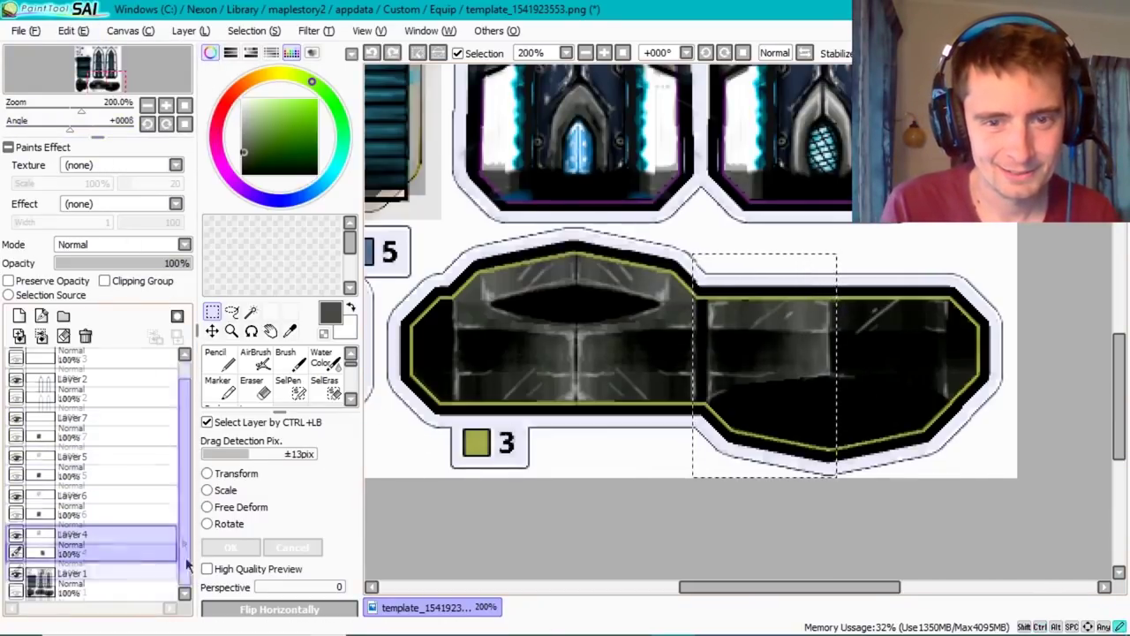
- Paste the section from the base art, stretch it to the grip's right end, and preview in-game
click(88, 574)
click(66, 30)
click(75, 124)
click(206, 490)
drag(693, 367, 951, 377)
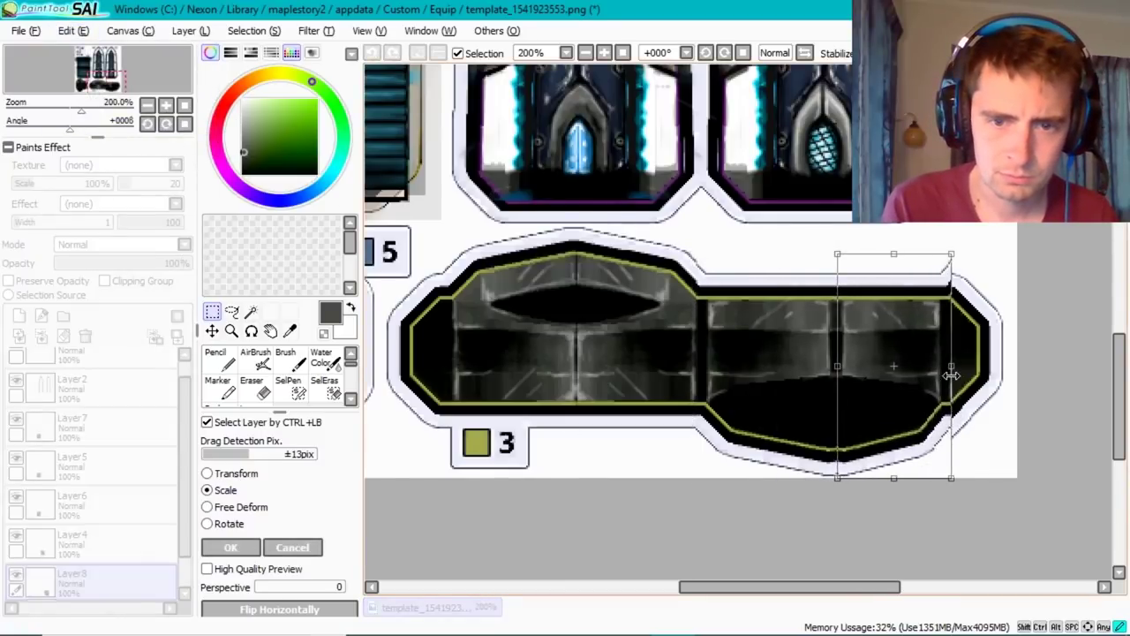
drag(951, 375, 965, 376)
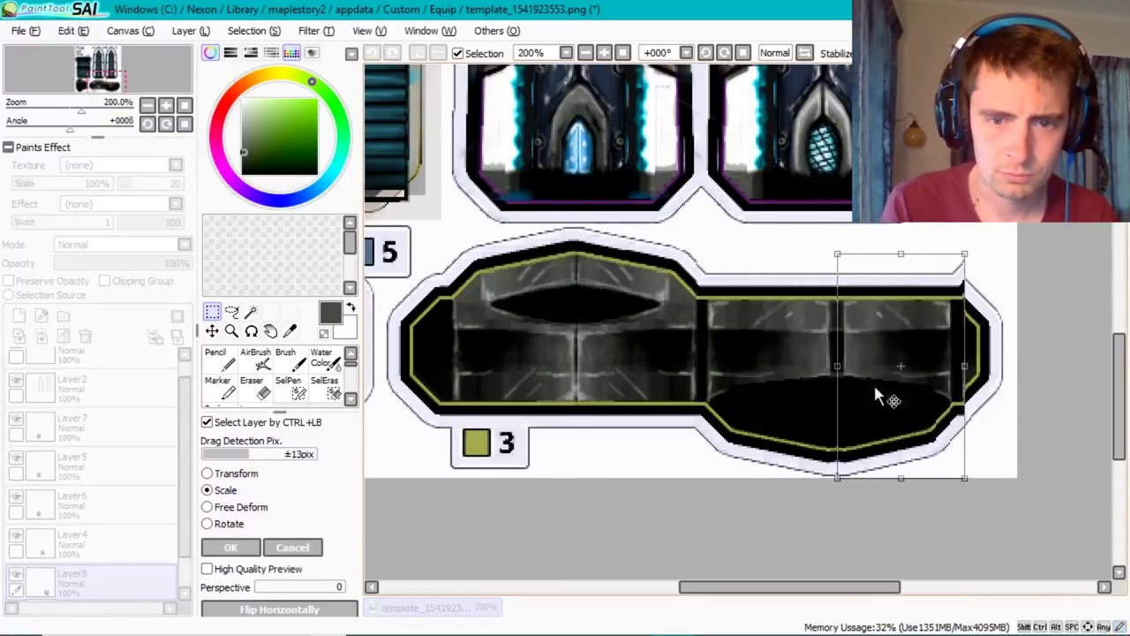
click(259, 547)
key(alt+Tab)
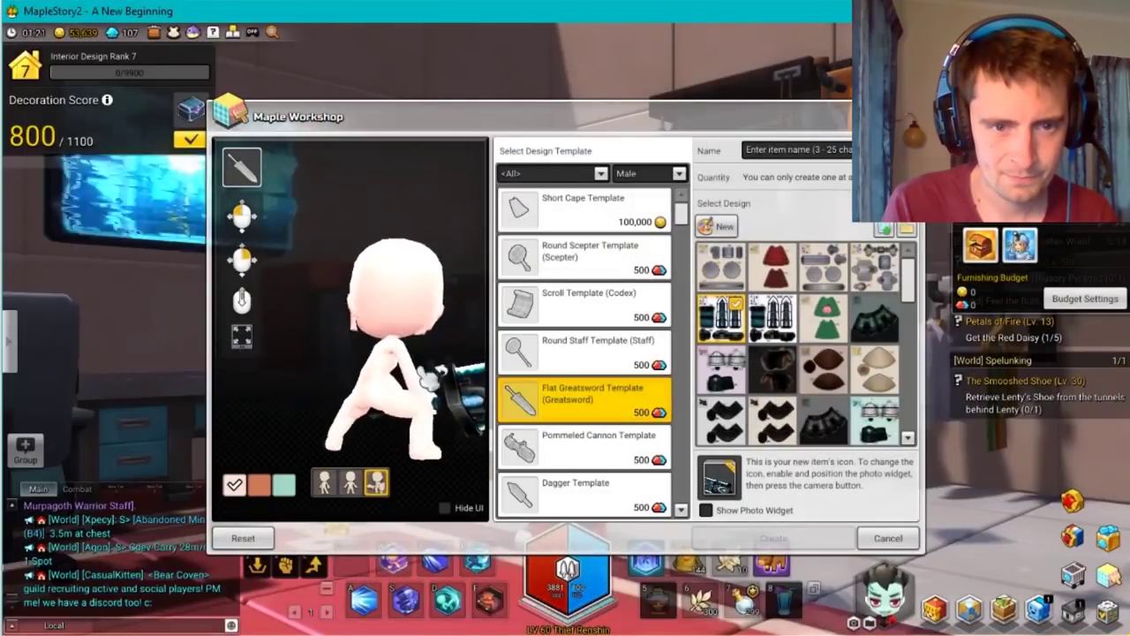
key(alt+Tab)
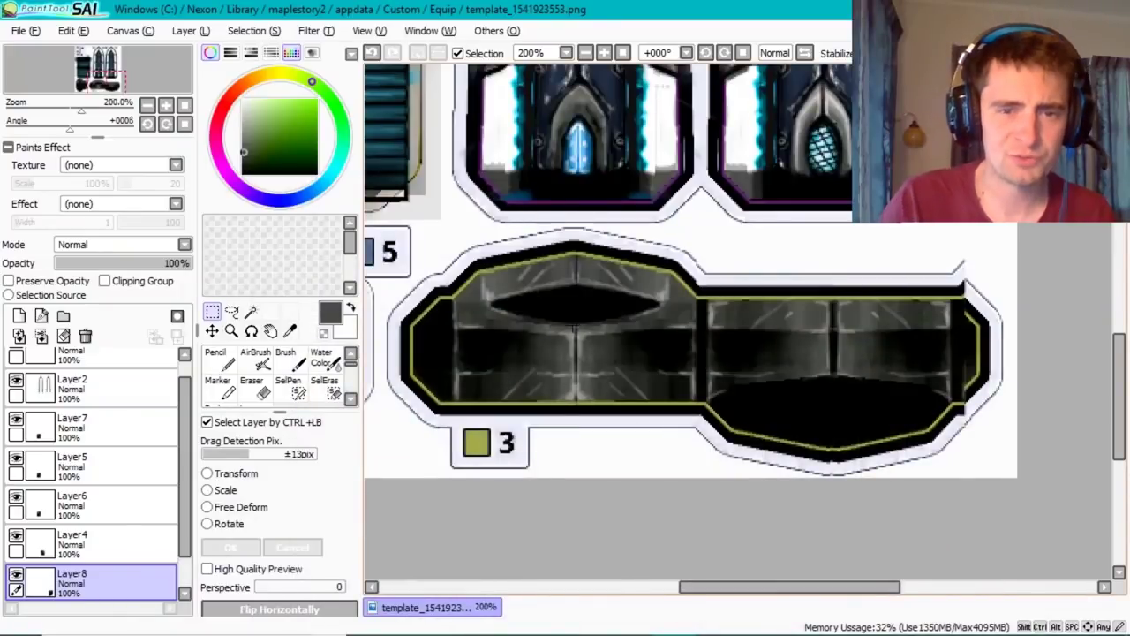
- Copy the caged gem window from the right panel and position it on the left panel
ctrl+click(943, 287)
scroll(943, 287, up, 5)
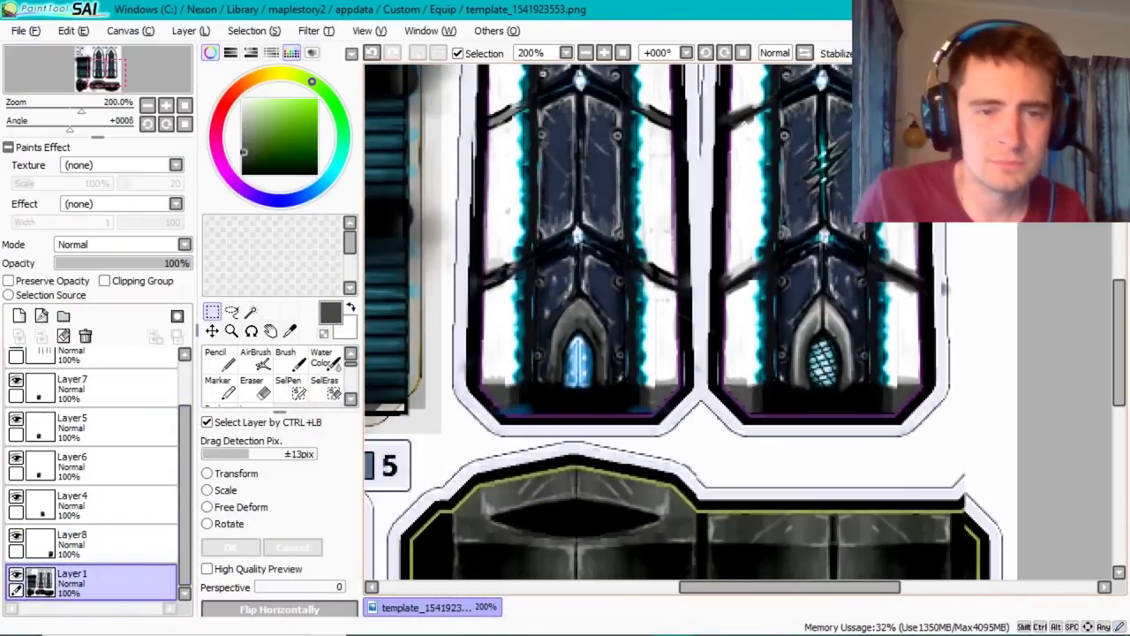
drag(775, 223, 873, 411)
key(ctrl+c)
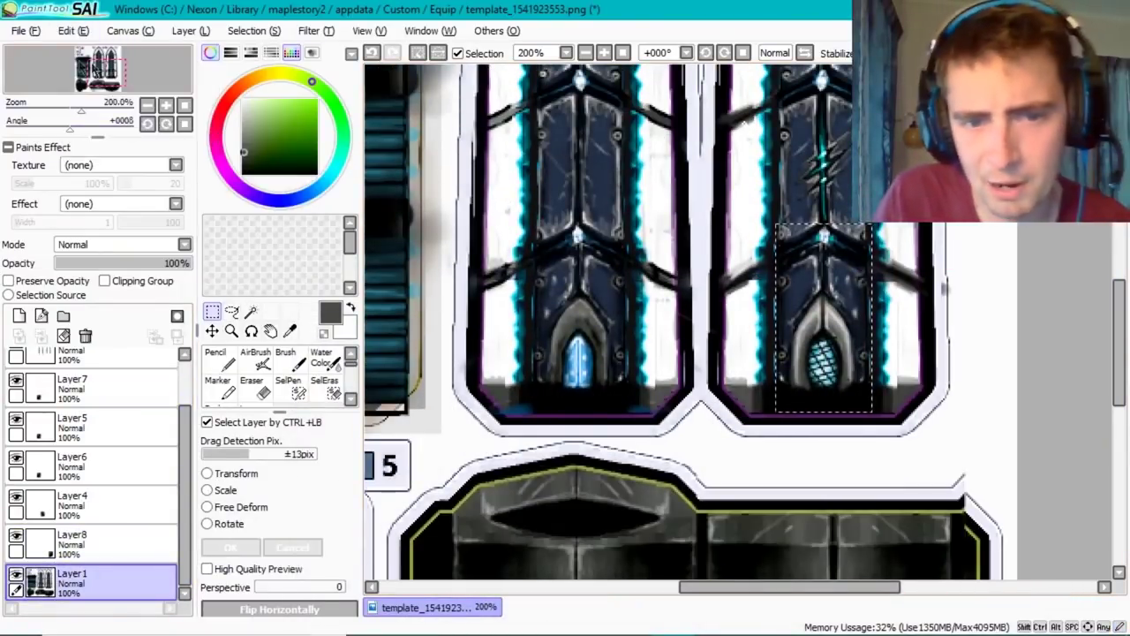
key(ctrl+v)
drag(810, 339, 568, 338)
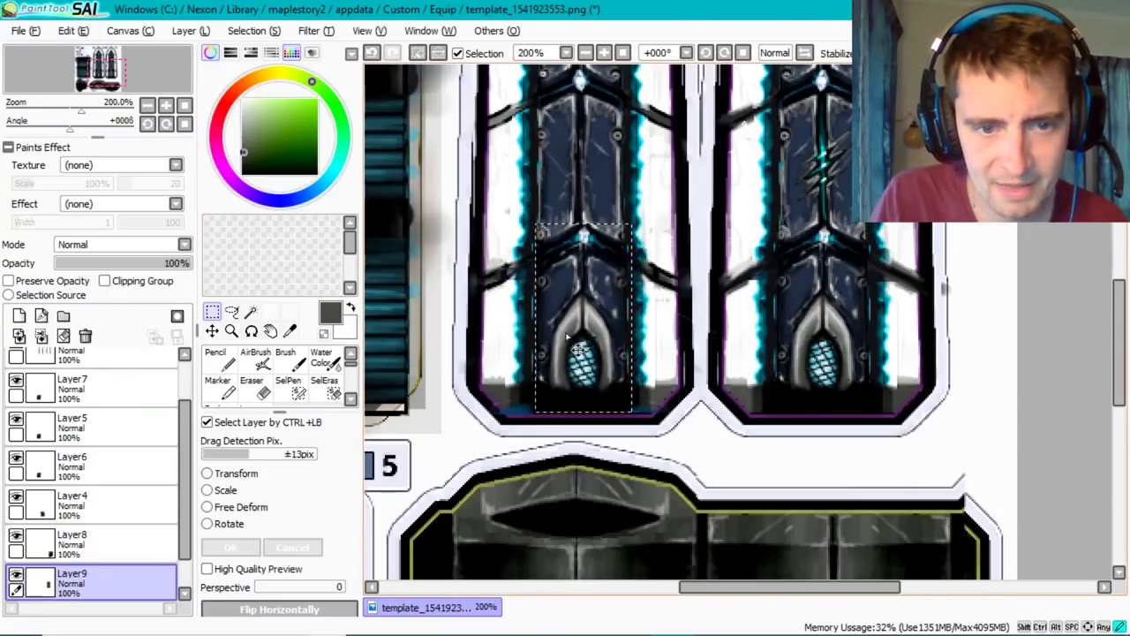
drag(570, 339, 565, 337)
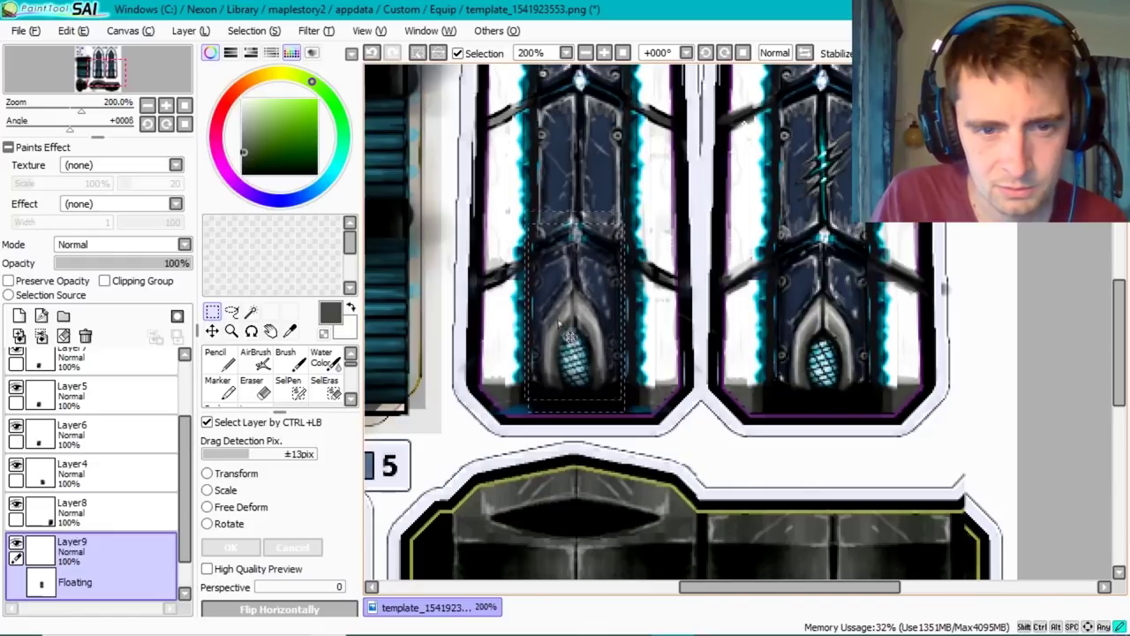
drag(565, 337, 569, 356)
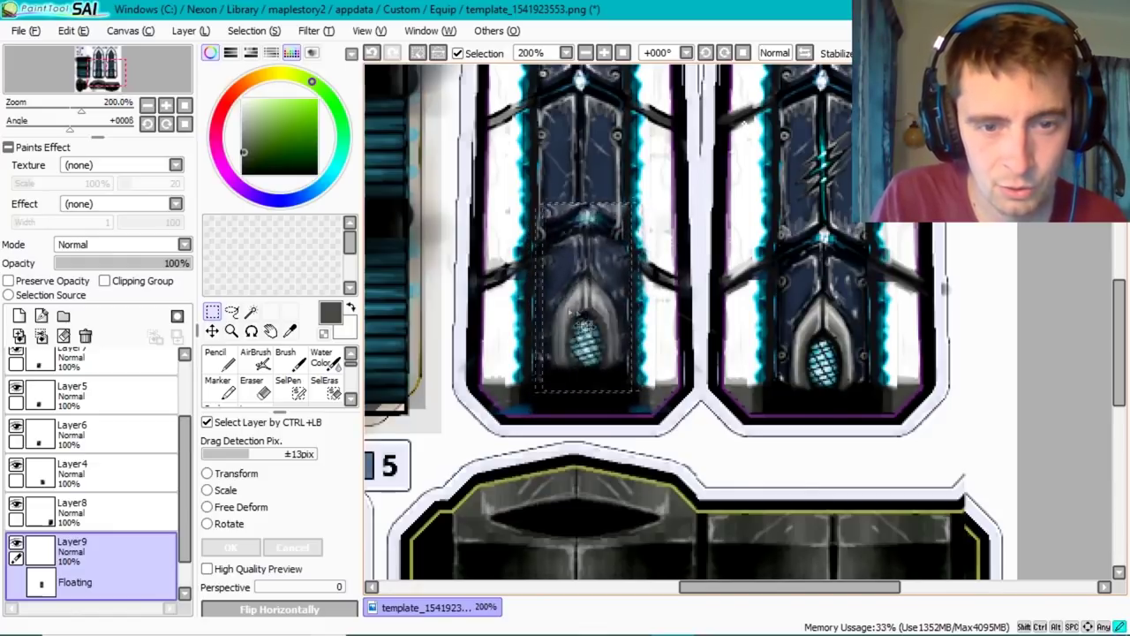
key(ctrl+z)
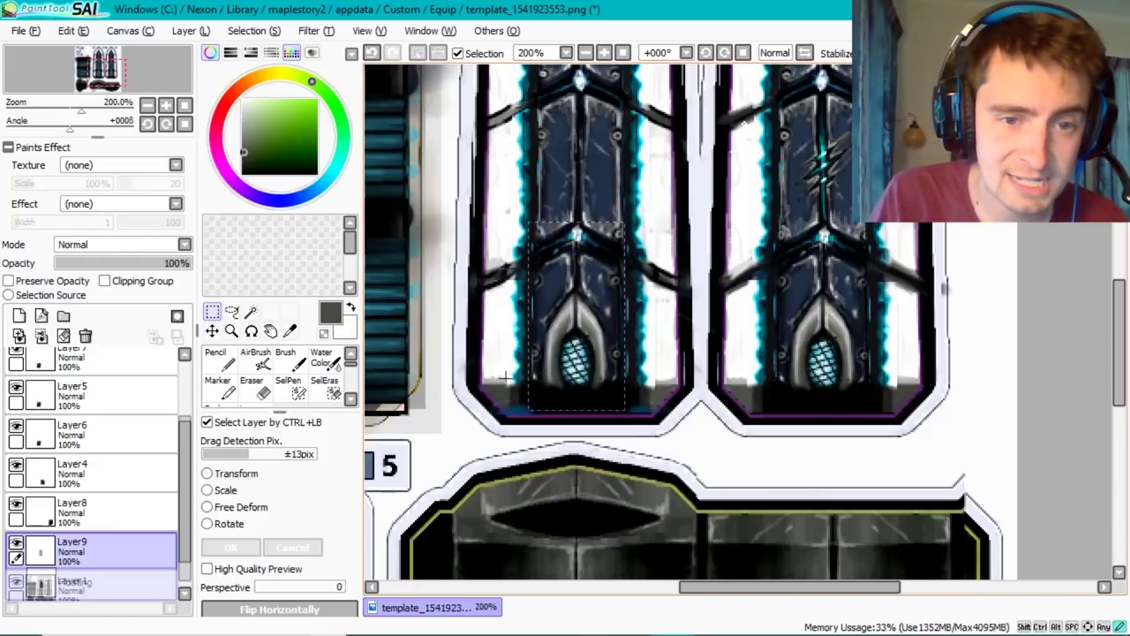
- Save the texture and preview the greatsword in Maple Workshop
click(25, 31)
click(53, 126)
key(alt+Tab)
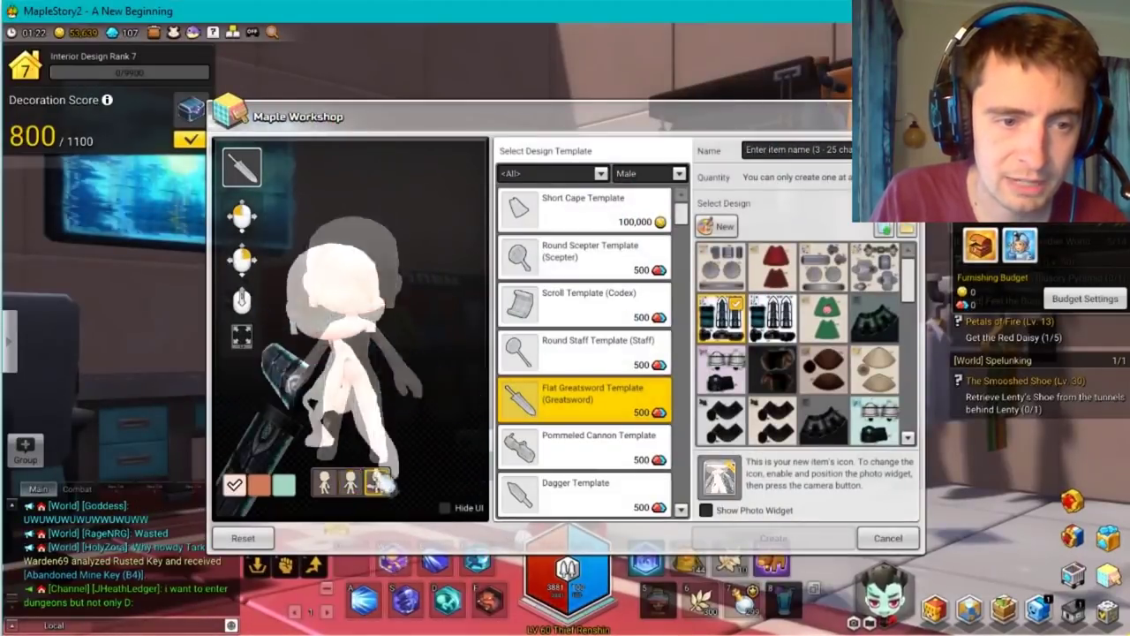
key(alt+Tab)
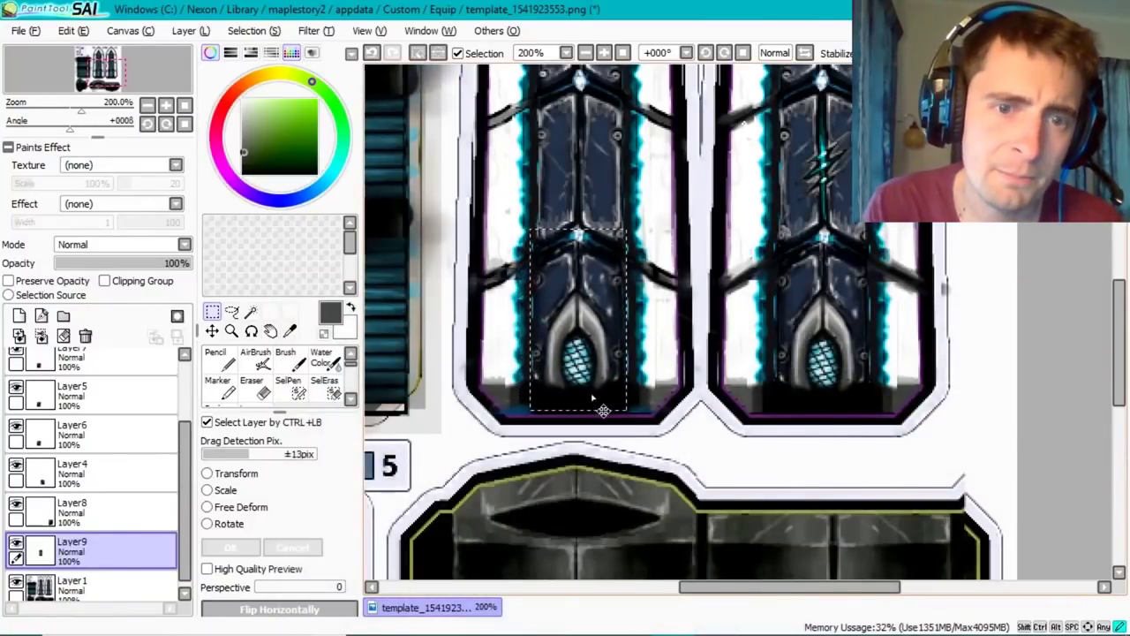
- Nudge the pasted gem slightly and inspect the blade from several poses in the preview
drag(610, 409, 591, 408)
key(alt+Tab)
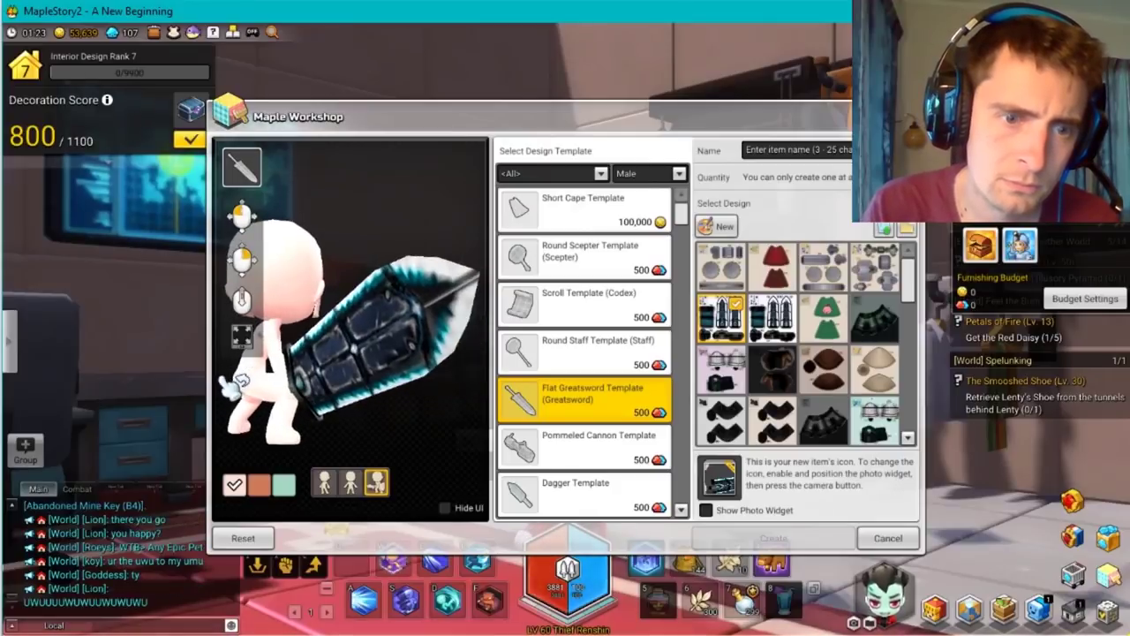
drag(310, 357, 270, 379)
click(351, 482)
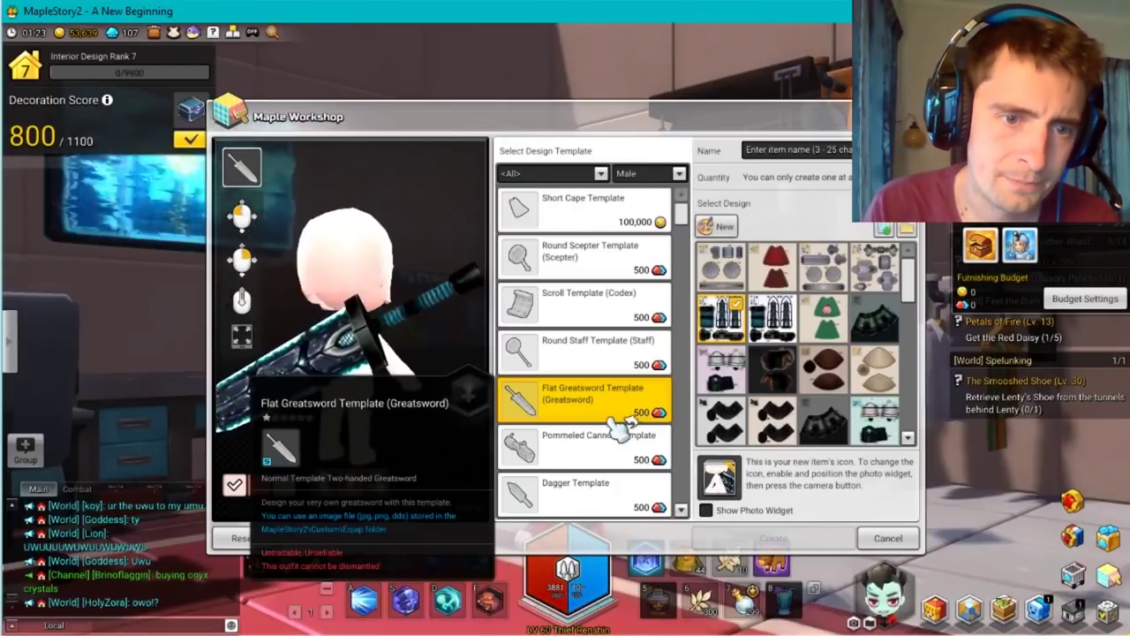
drag(353, 424, 399, 440)
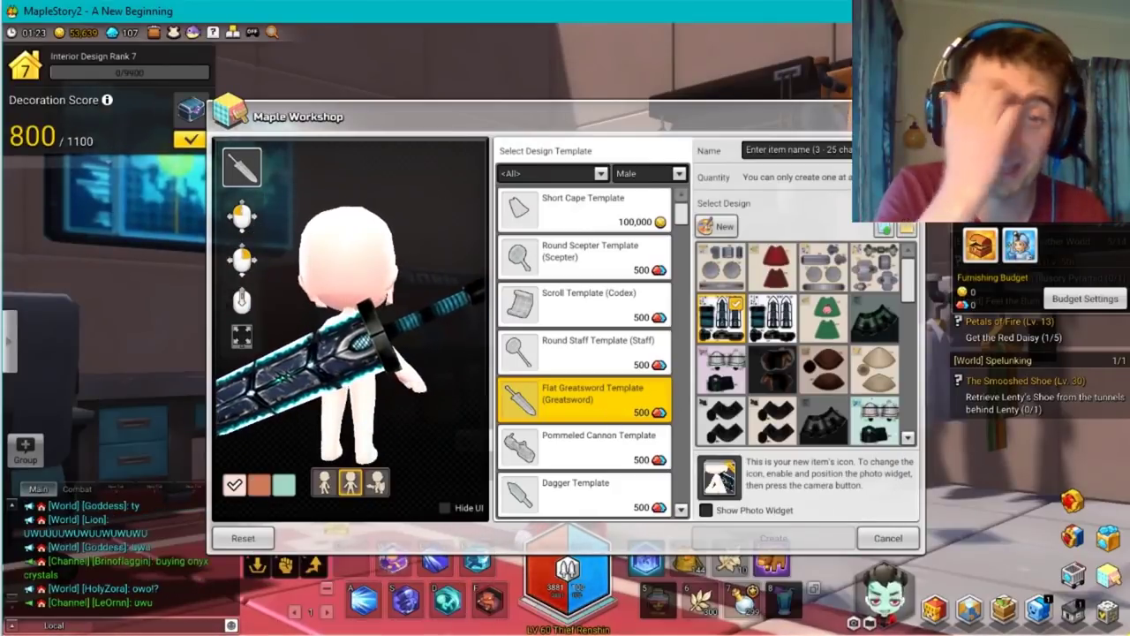
key(alt+Tab)
scroll(177, 455, down, 1)
scroll(689, 353, down, 3)
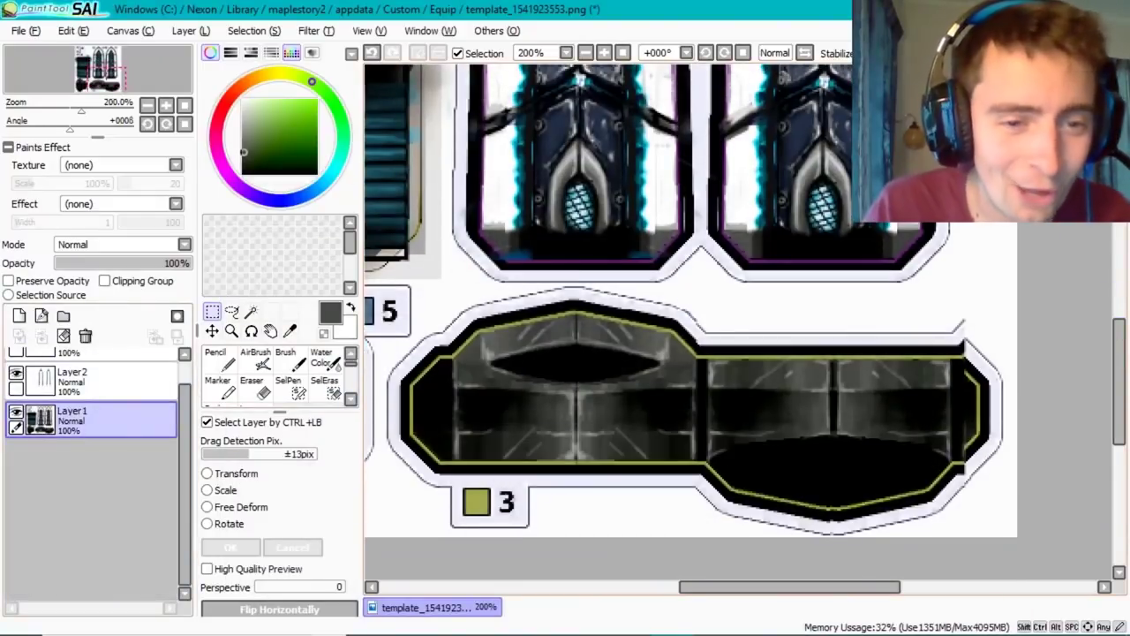
- Paste a dark strip from piece 3 and scale it into a band across the grip
click(73, 30)
click(89, 107)
click(73, 30)
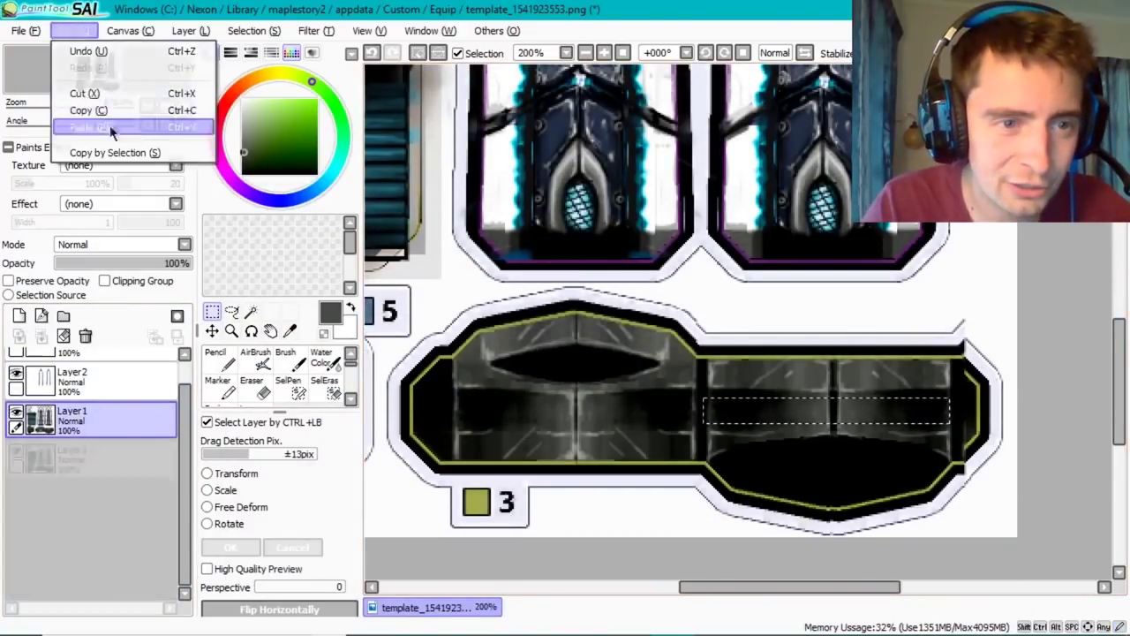
click(89, 124)
drag(761, 587, 644, 584)
scroll(689, 353, up, 5)
drag(834, 348, 682, 325)
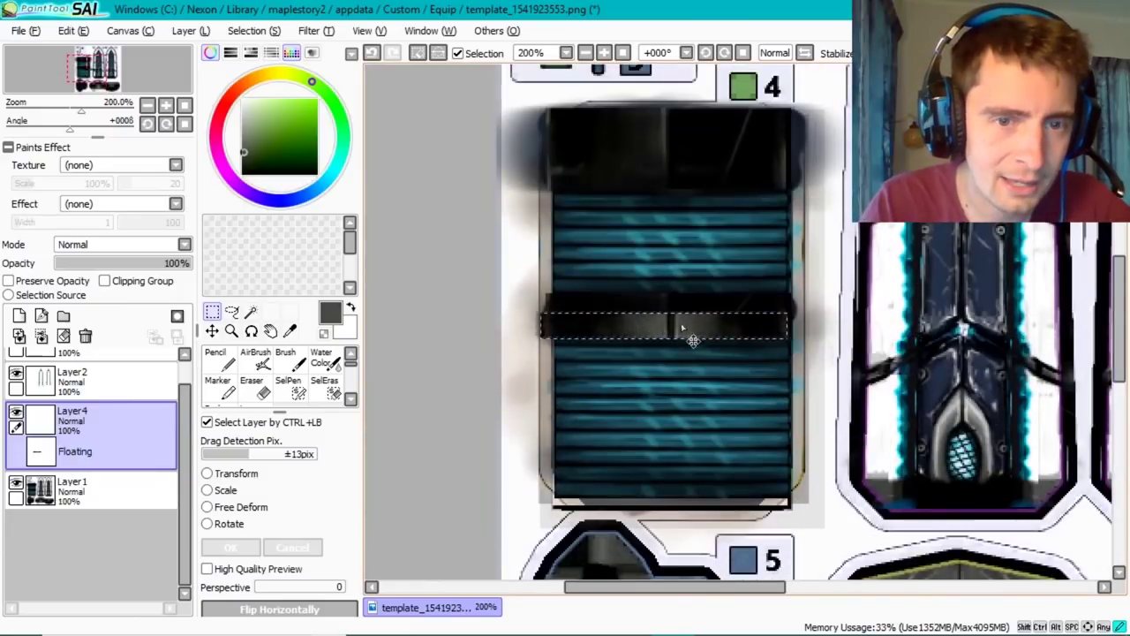
key(ctrl+t)
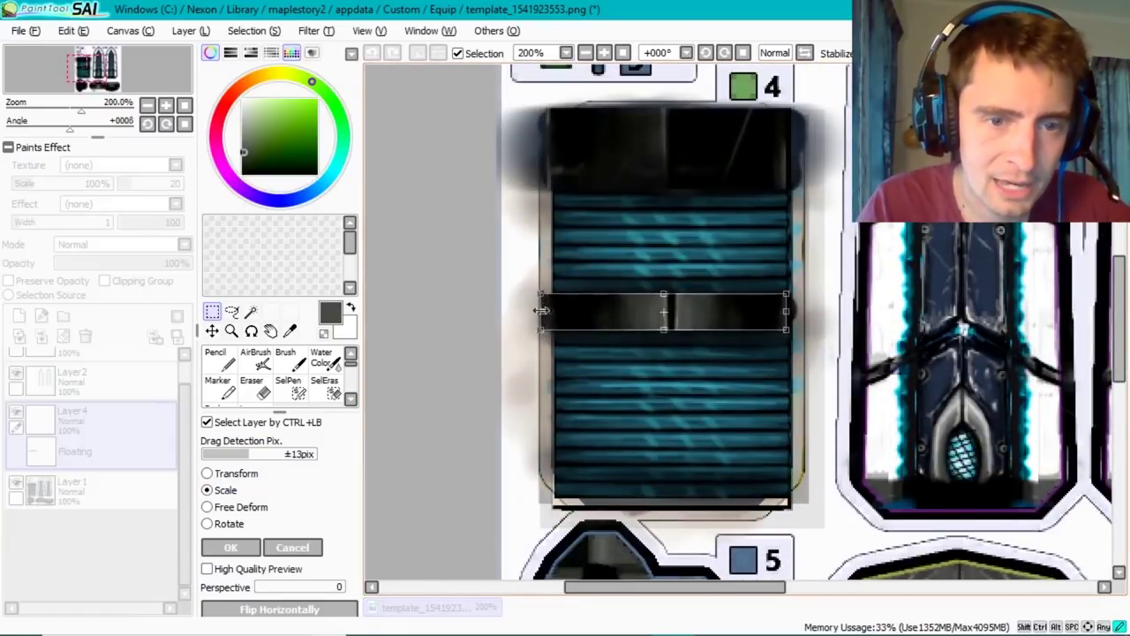
key(Return)
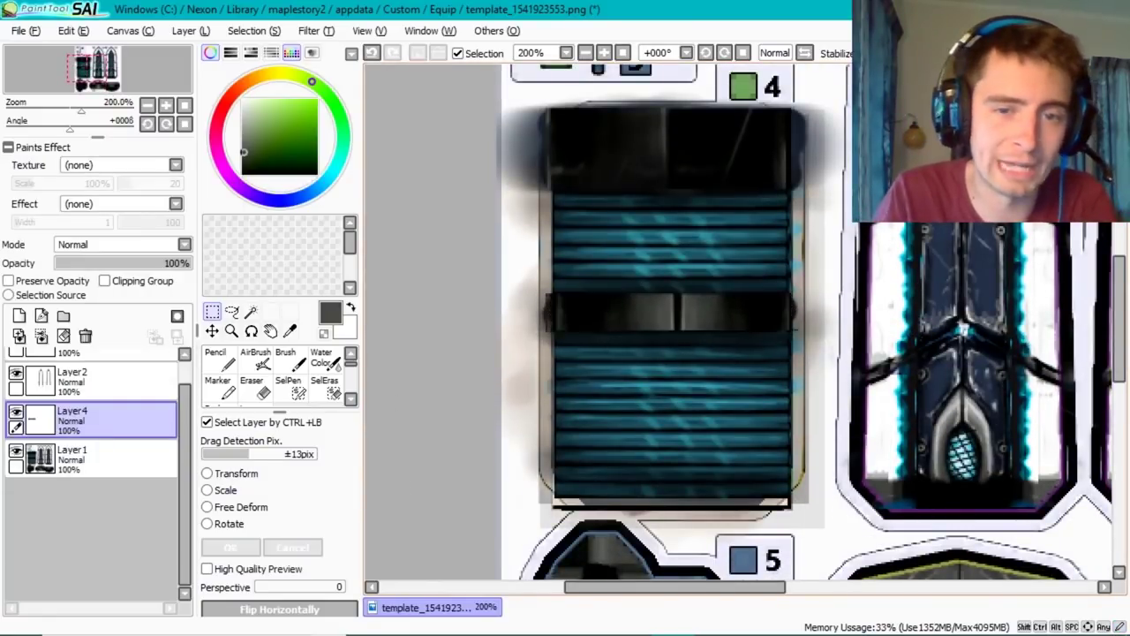
key(ctrl+t)
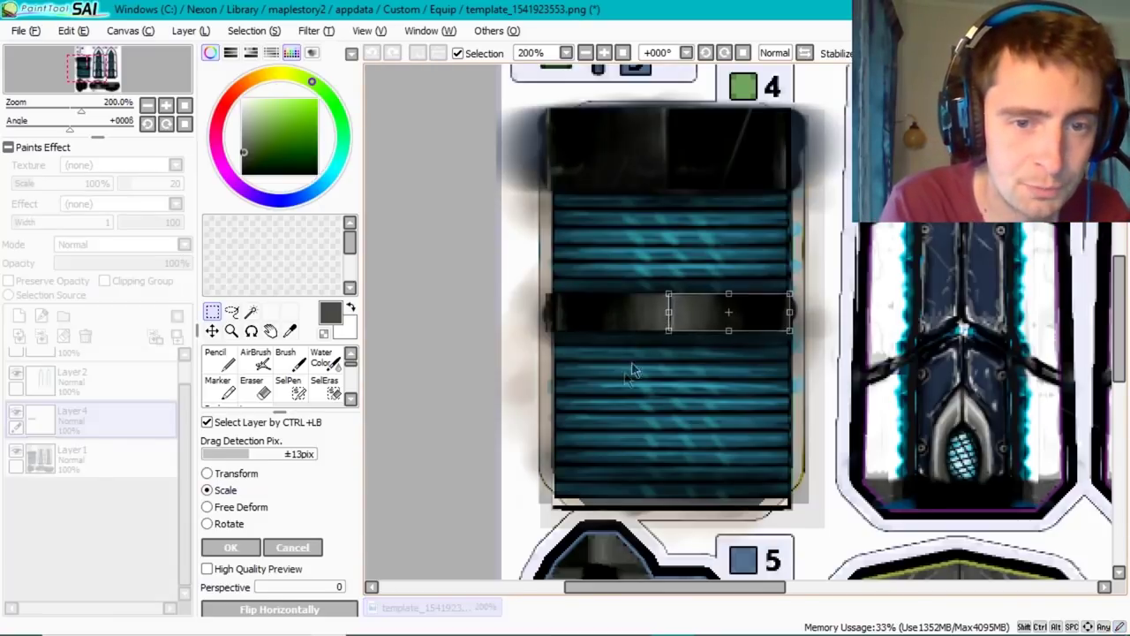
key(Return)
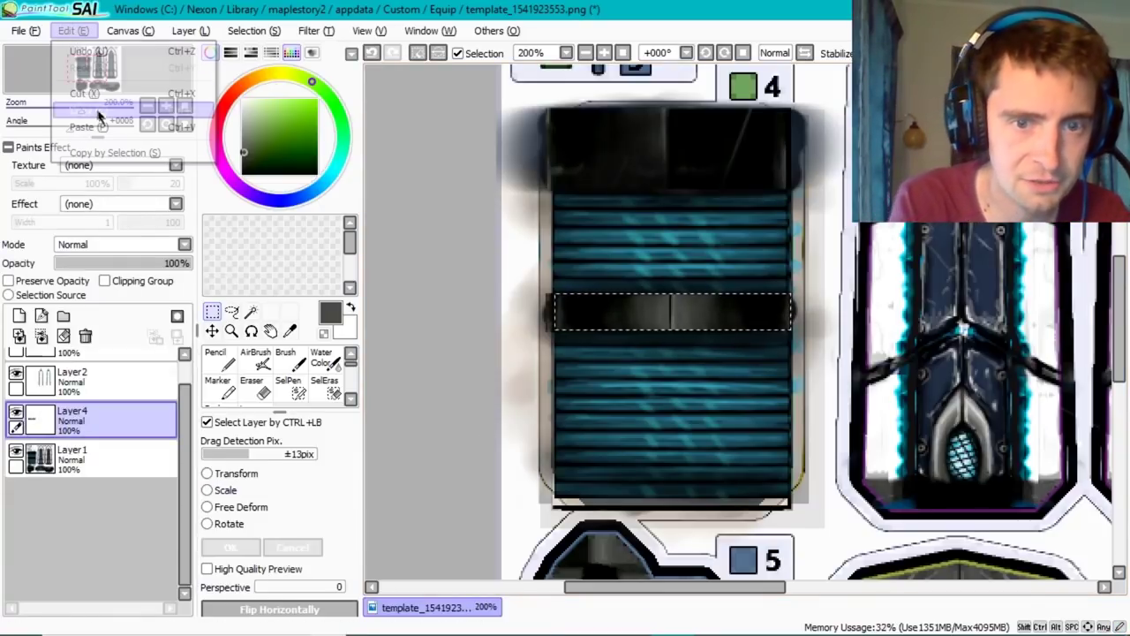
- Paste and scale another strip as a cap along the grip's top, then inspect the preview
drag(81, 111, 75, 121)
key(ctrl+v)
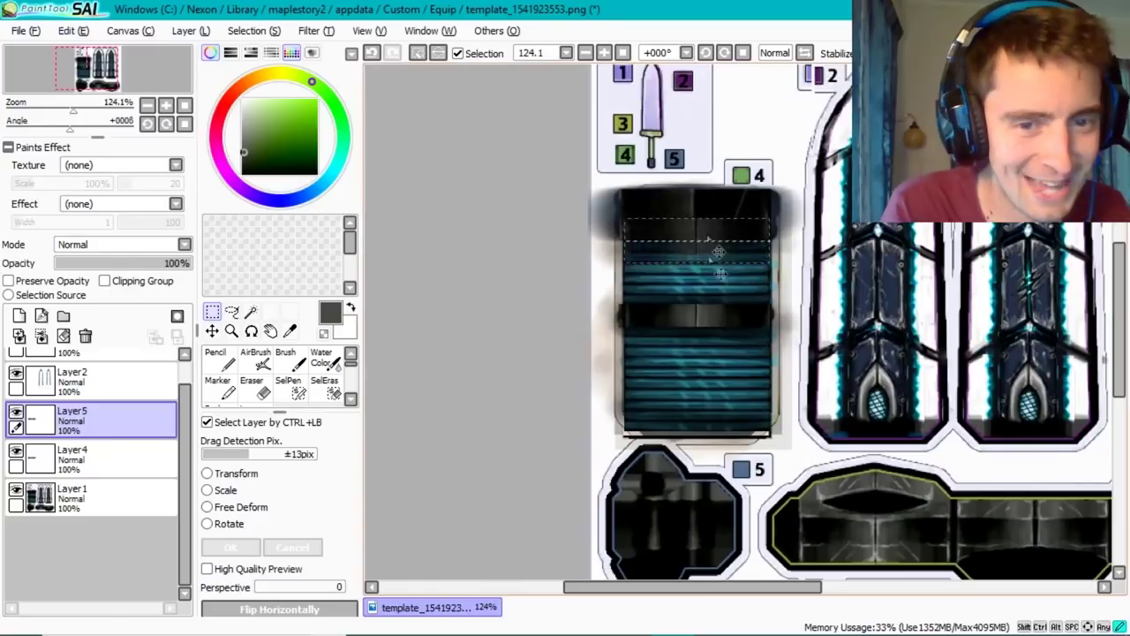
key(ctrl+t)
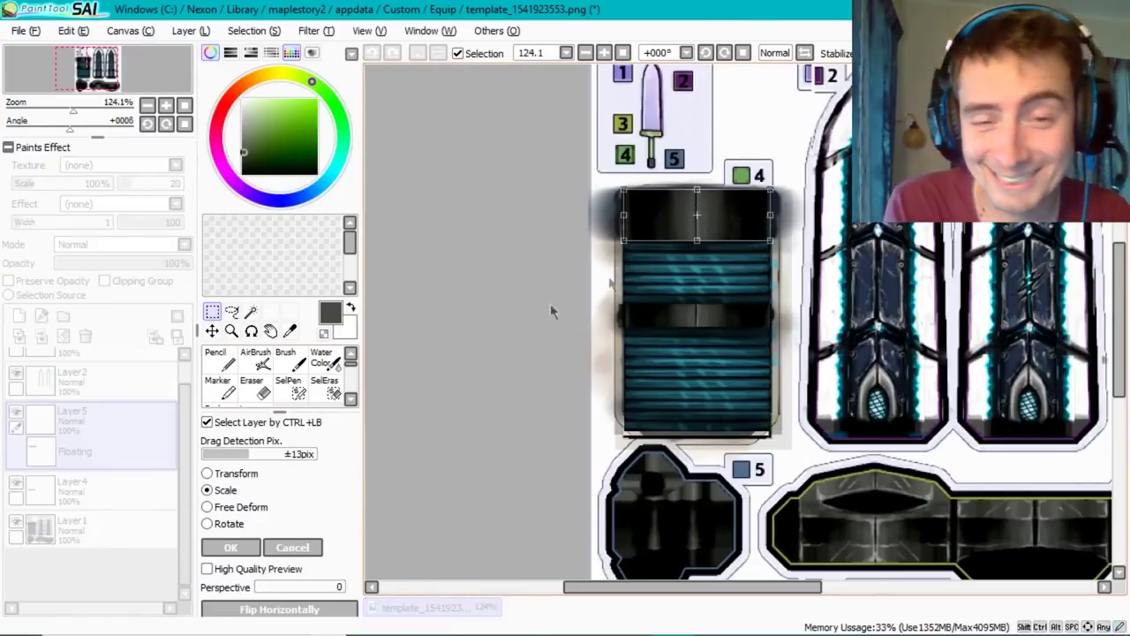
key(Return)
key(alt+Tab)
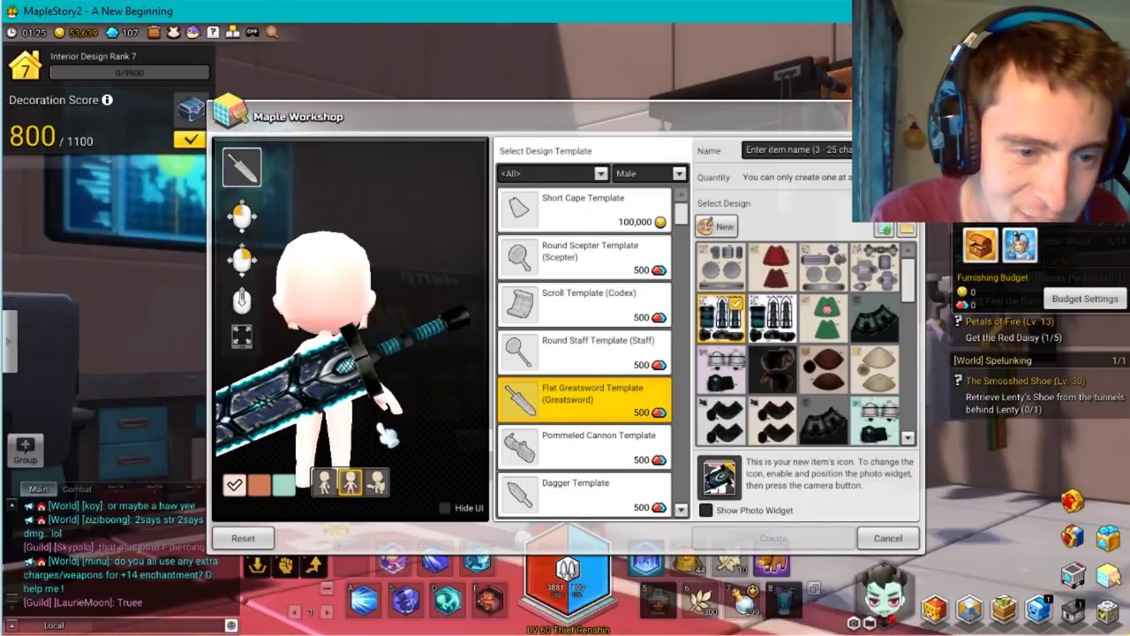
drag(386, 433, 334, 419)
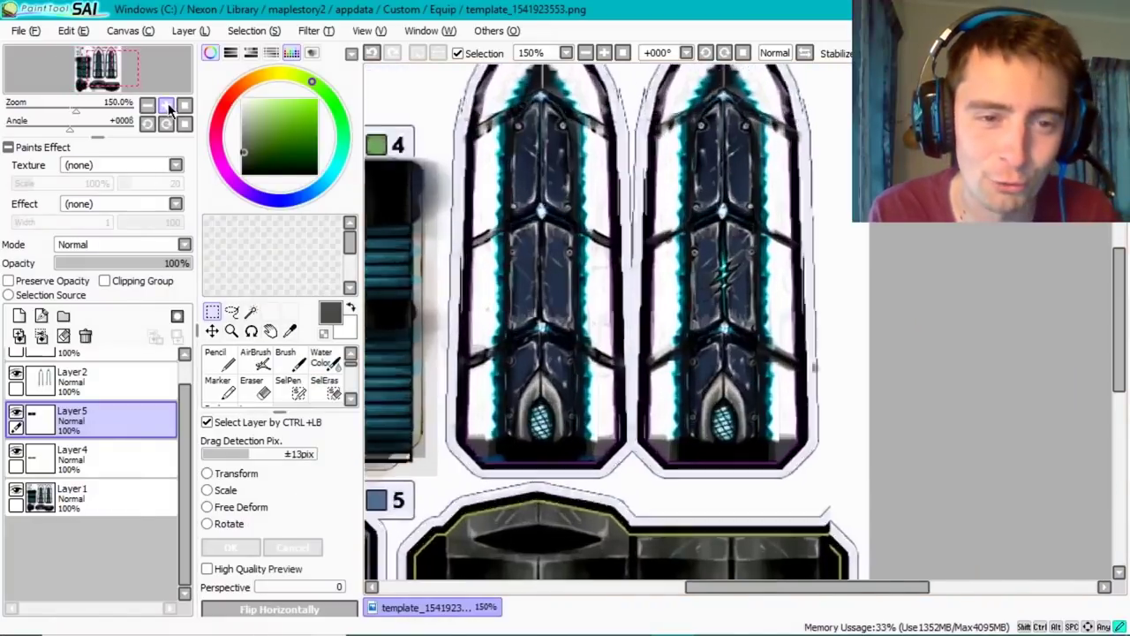
click(170, 106)
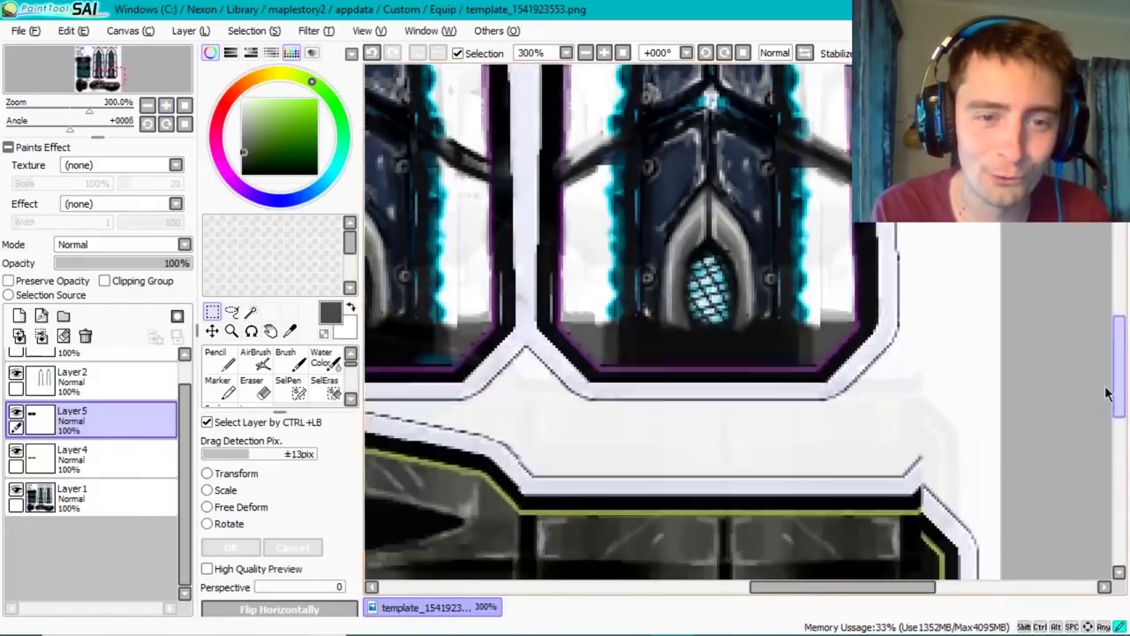
- Scale the thin strip into a vertical divider at piece 3's centre and save
click(206, 490)
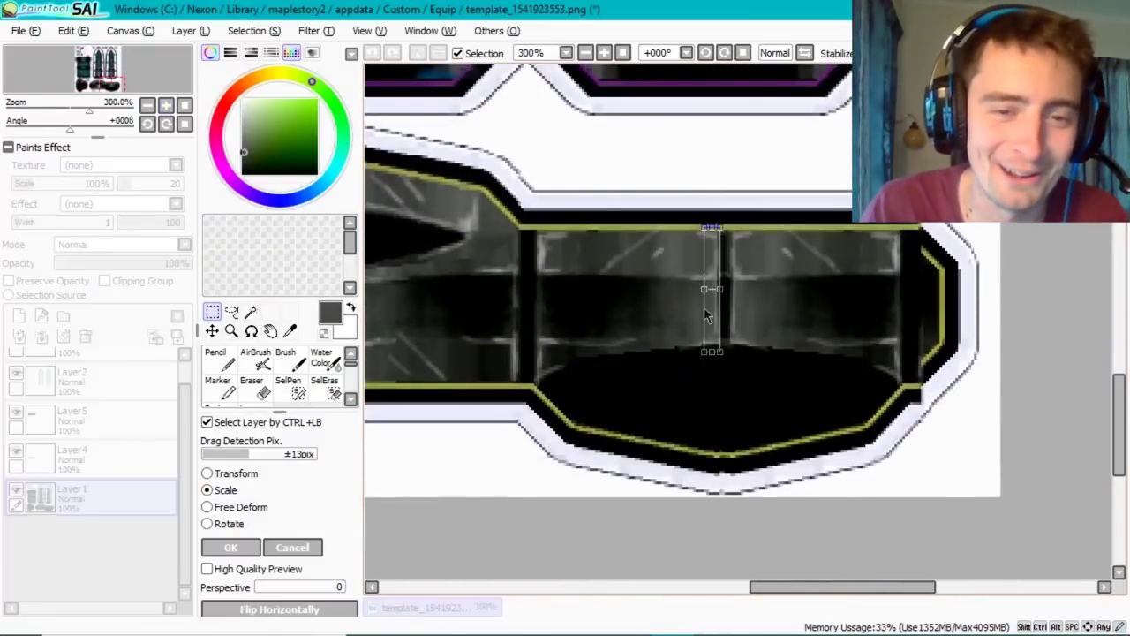
key(Return)
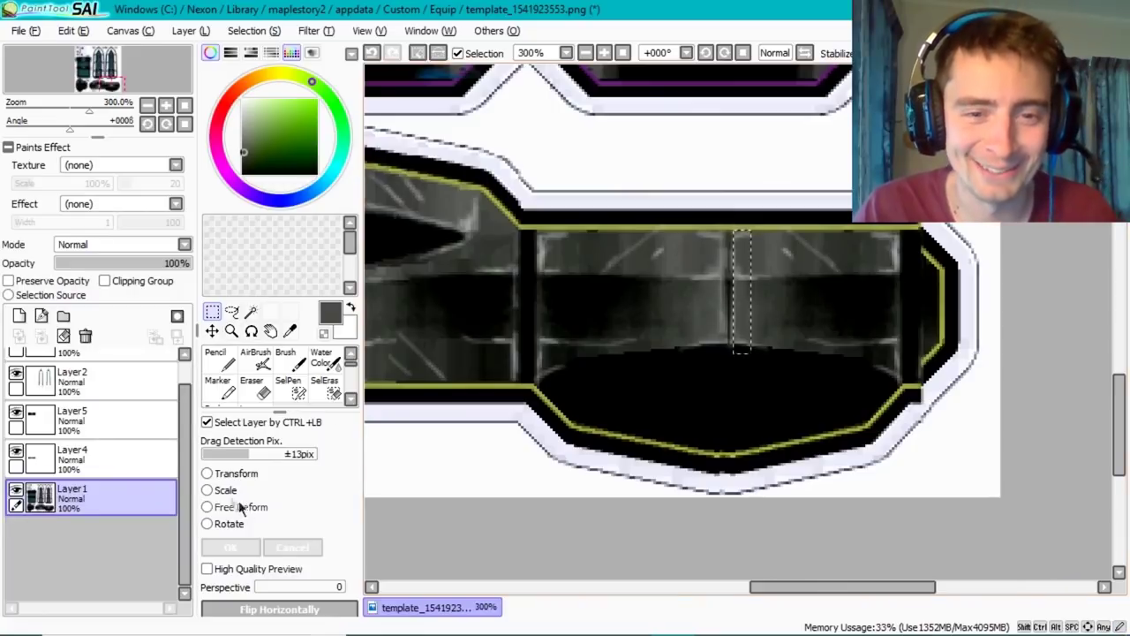
key(ctrl+d)
key(ctrl+s)
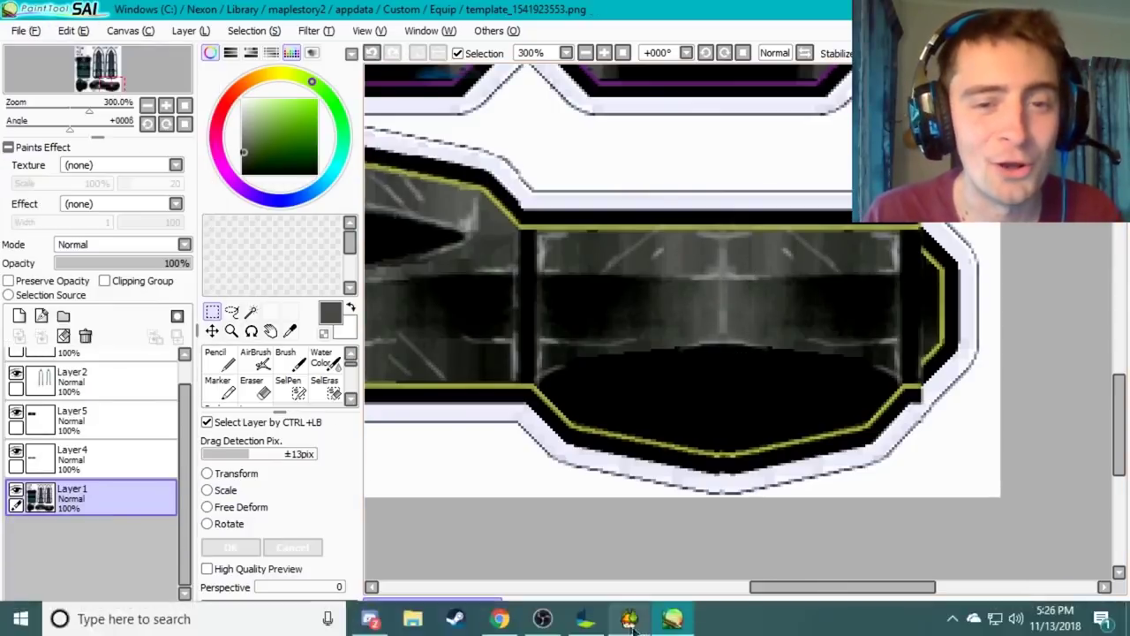
- Check the workshop preview, then pick the Pencil and merge the pasted pieces into the base layer
click(629, 618)
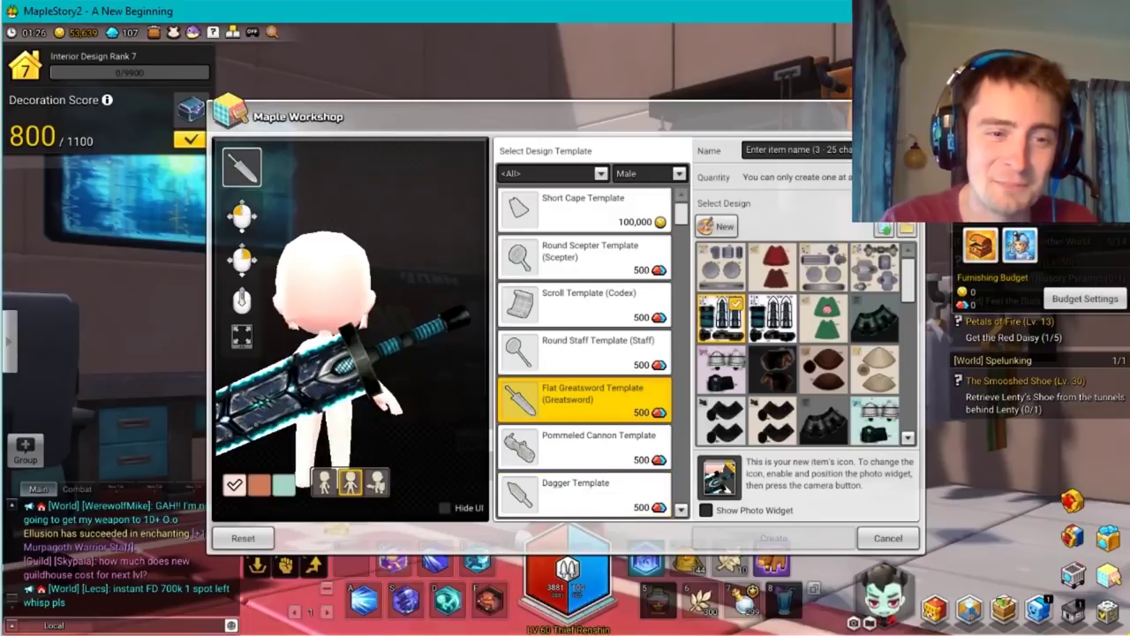
key(alt+Tab)
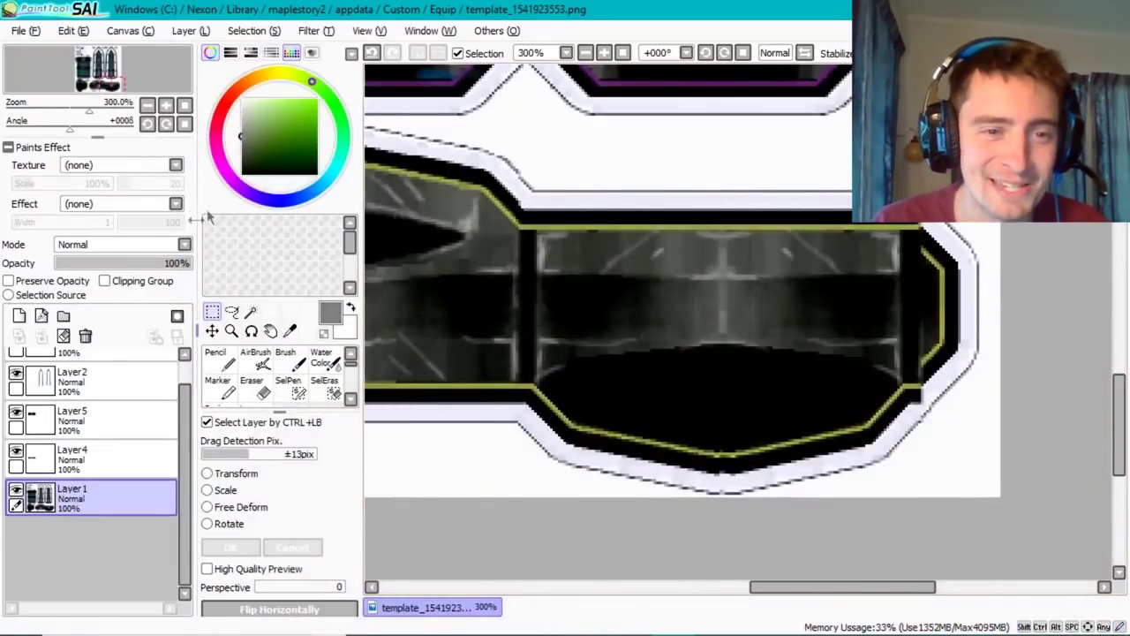
click(216, 358)
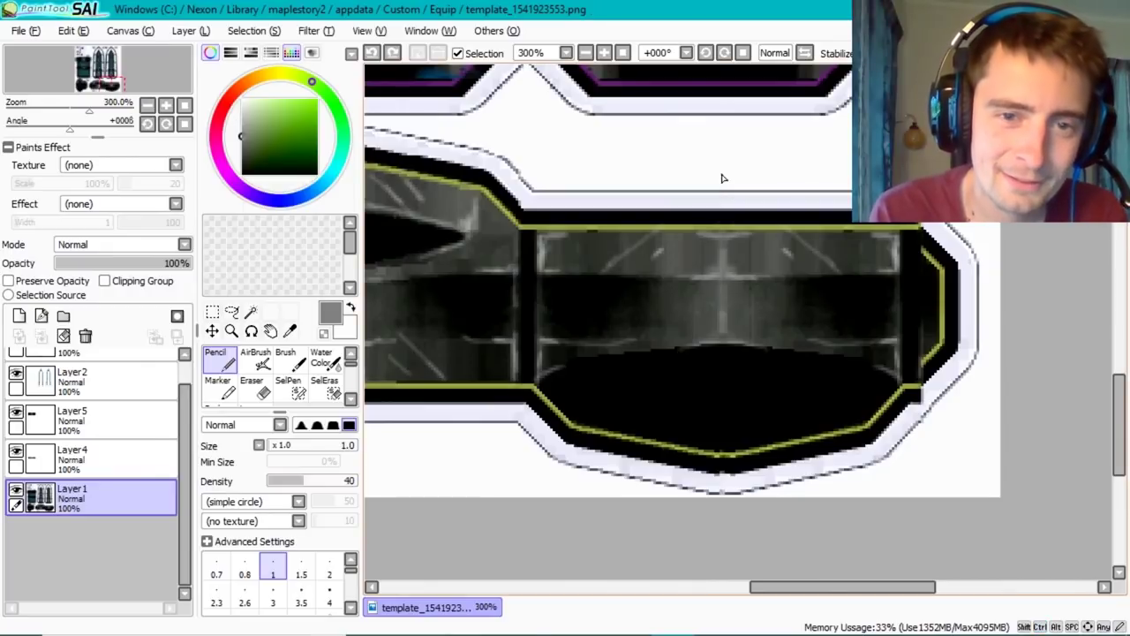
key(ctrl+z)
key(ctrl+z)
key(ctrl+z)
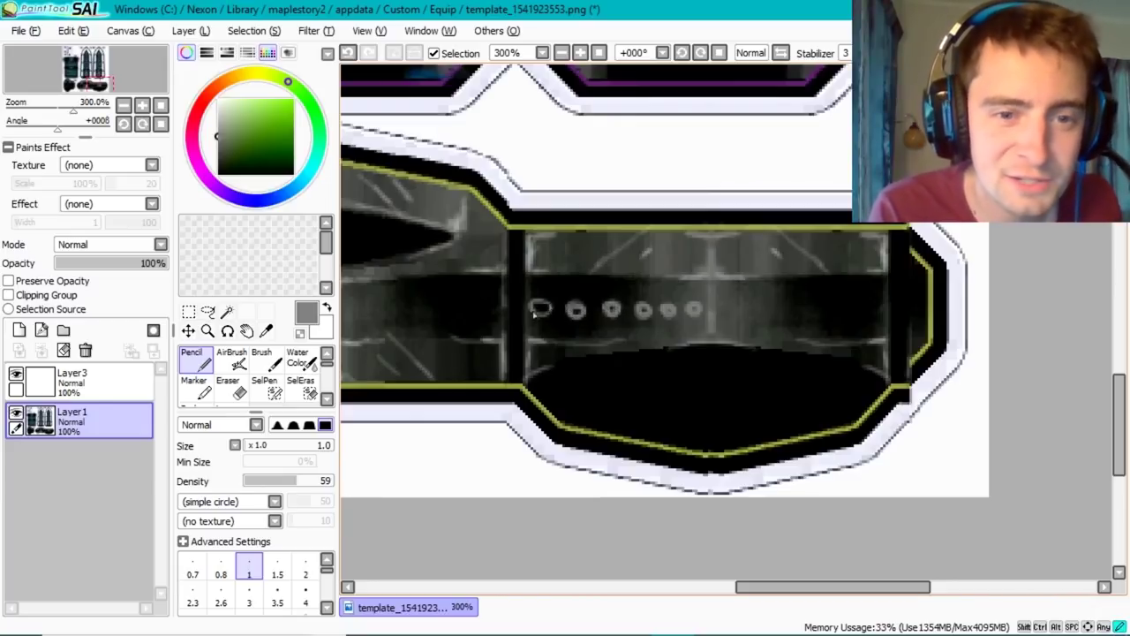
- Draw a grey rivet circle on piece 3 and remove the extra fifth rivet from the band
key(ctrl+y)
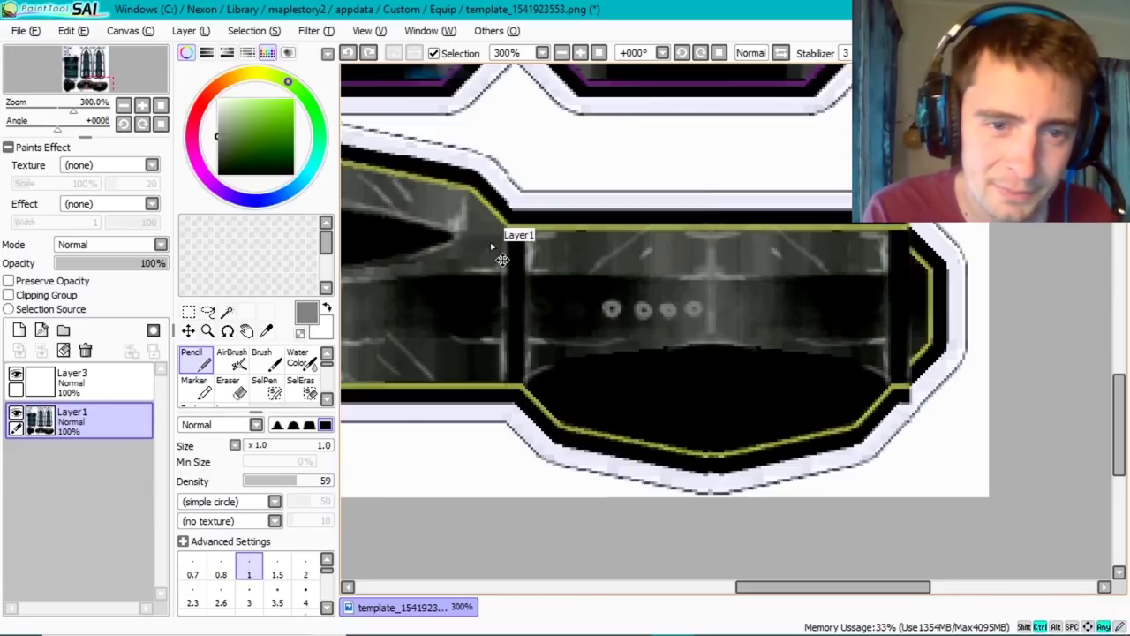
key(ctrl+y)
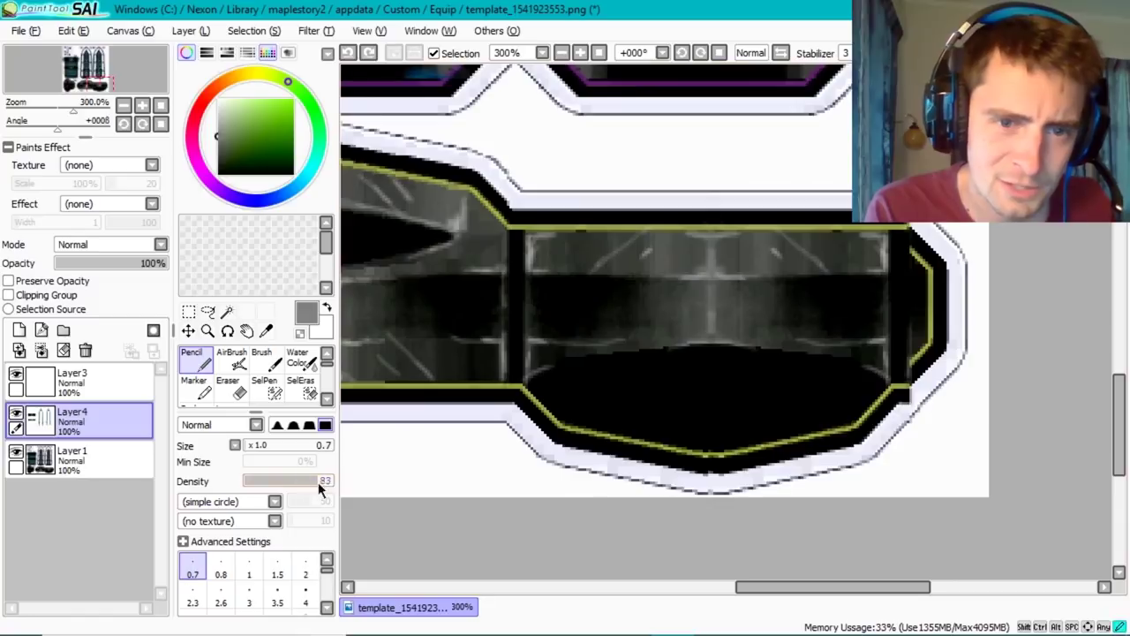
drag(669, 308, 665, 306)
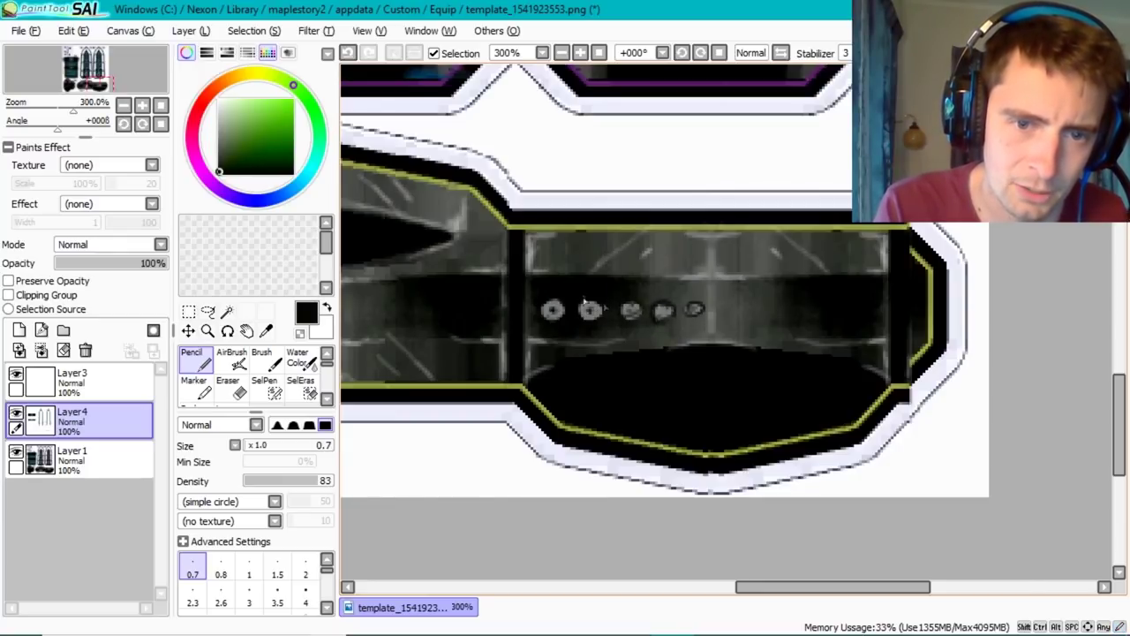
key(e)
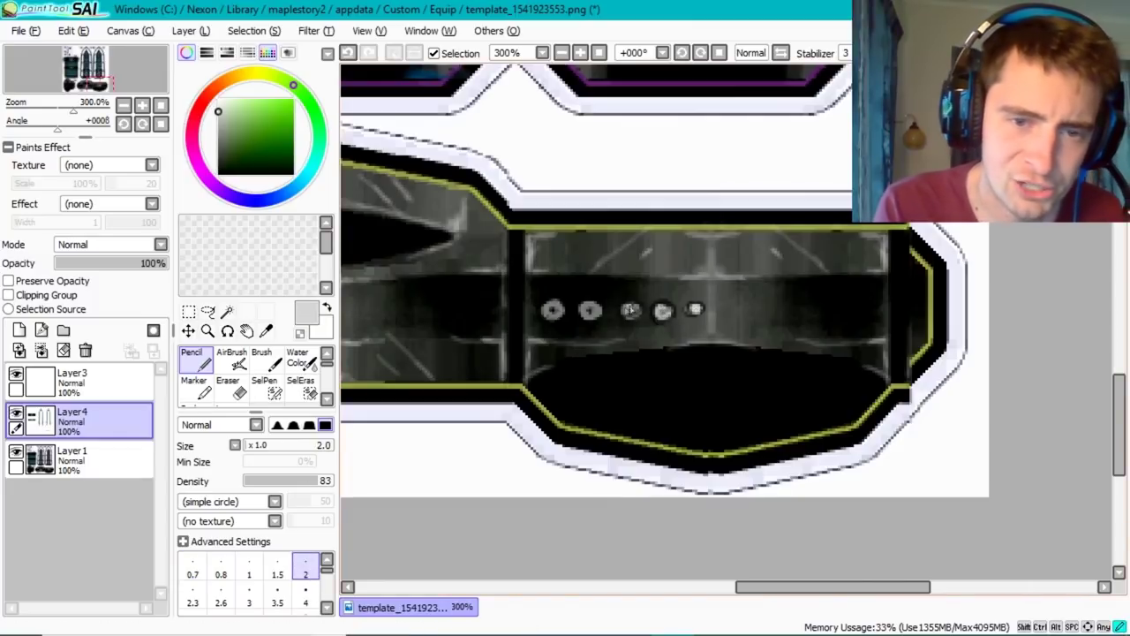
key(m)
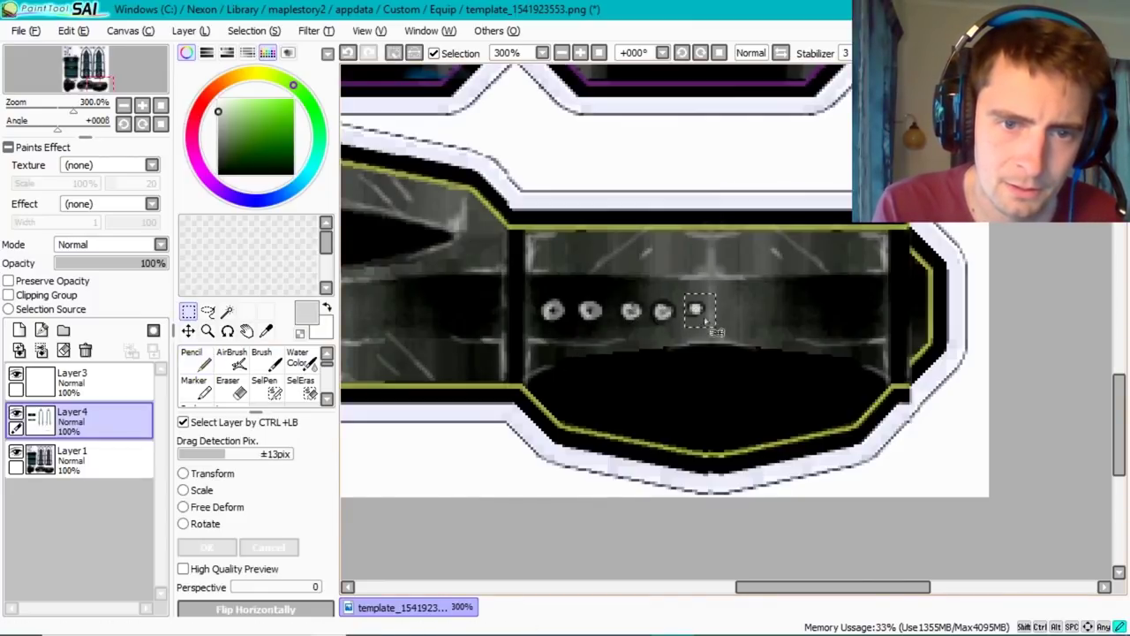
drag(791, 315, 846, 315)
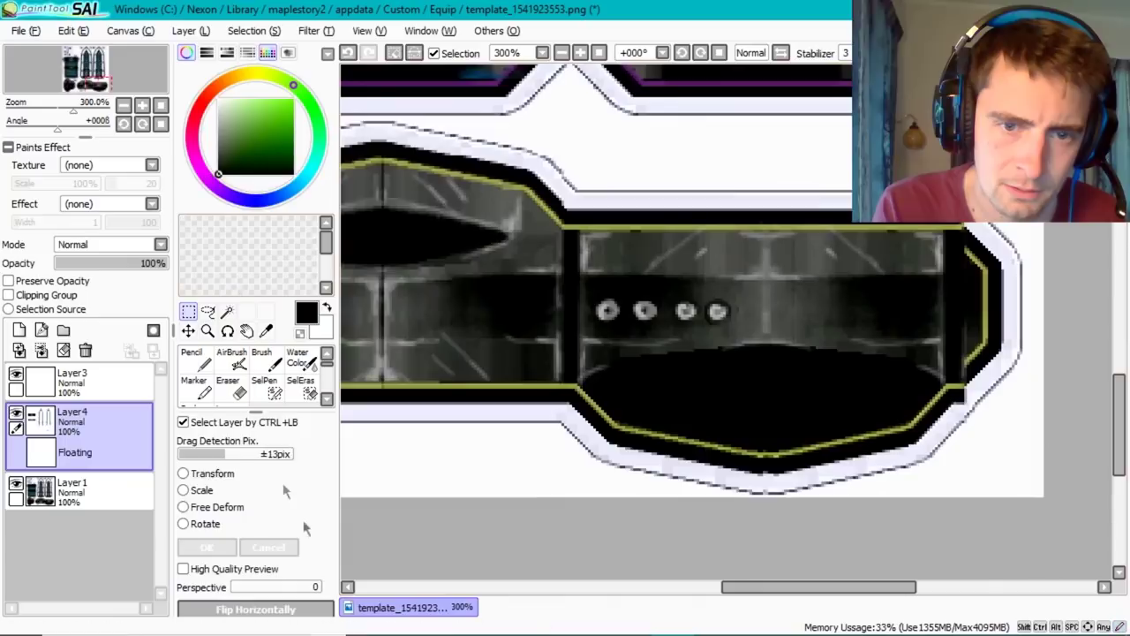
key(n)
key(ctrl+d)
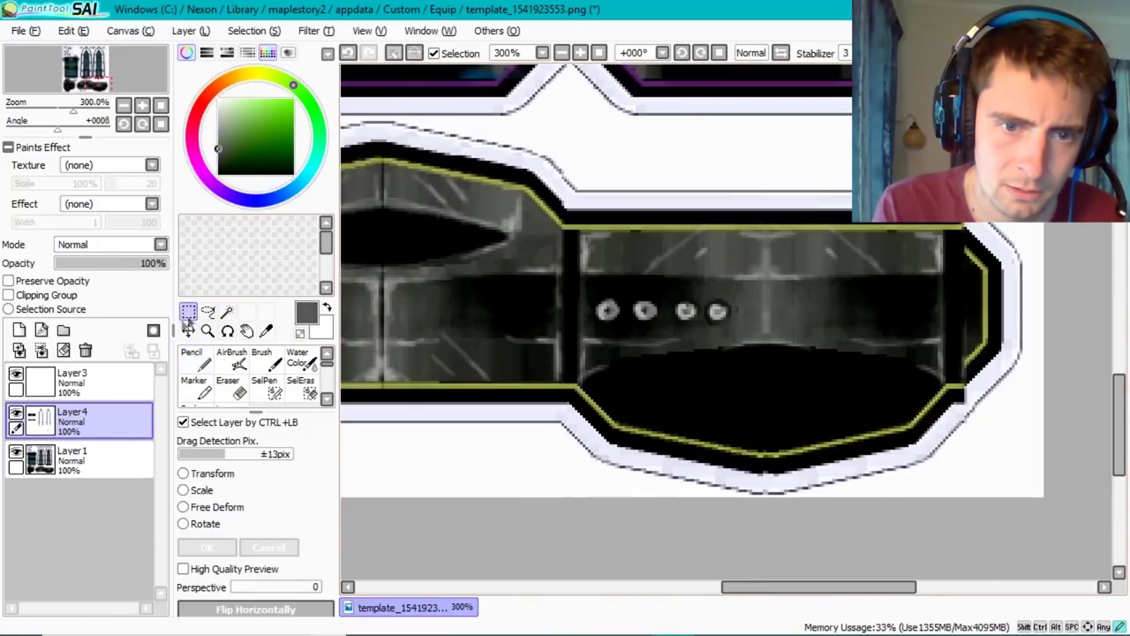
key(ctrl+d)
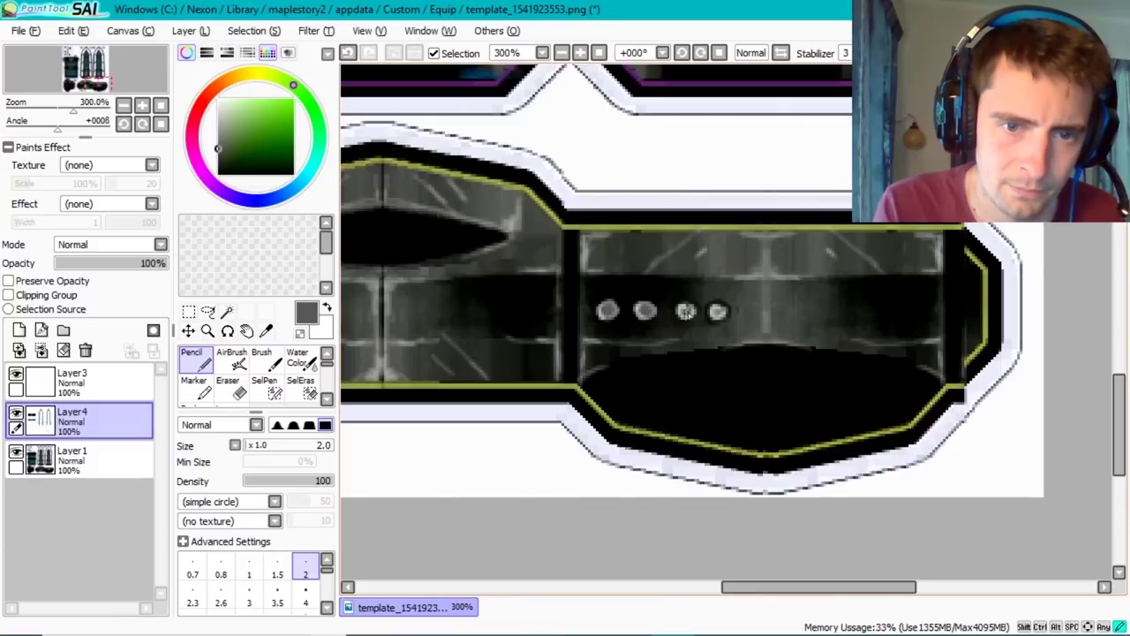
- Nudge the fourth rivet slightly to the right
key(m)
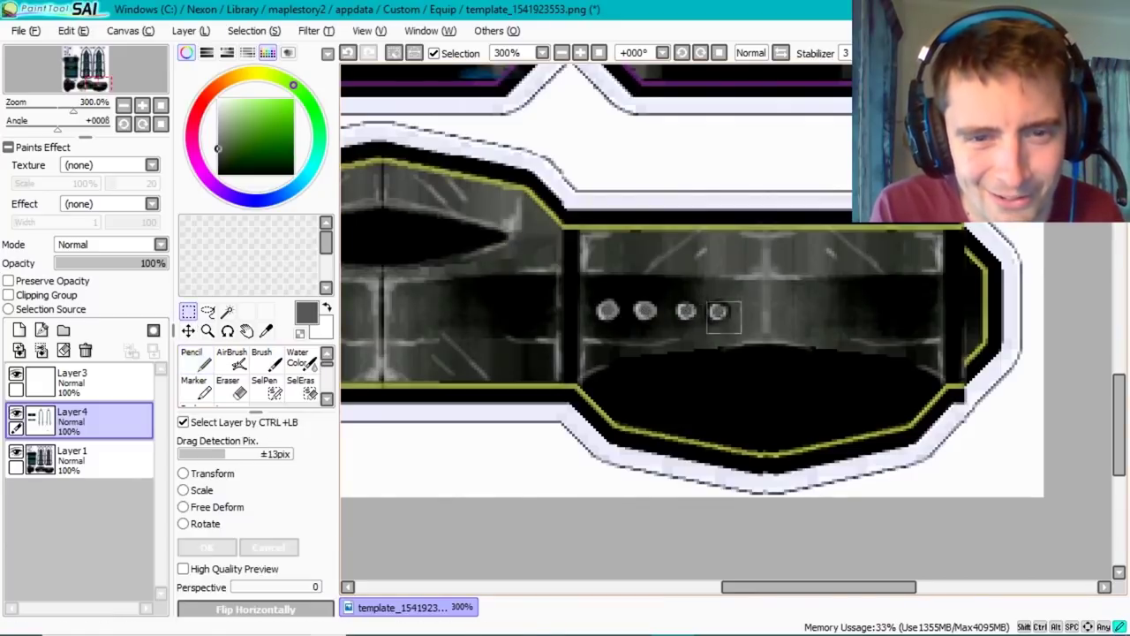
drag(739, 318, 746, 325)
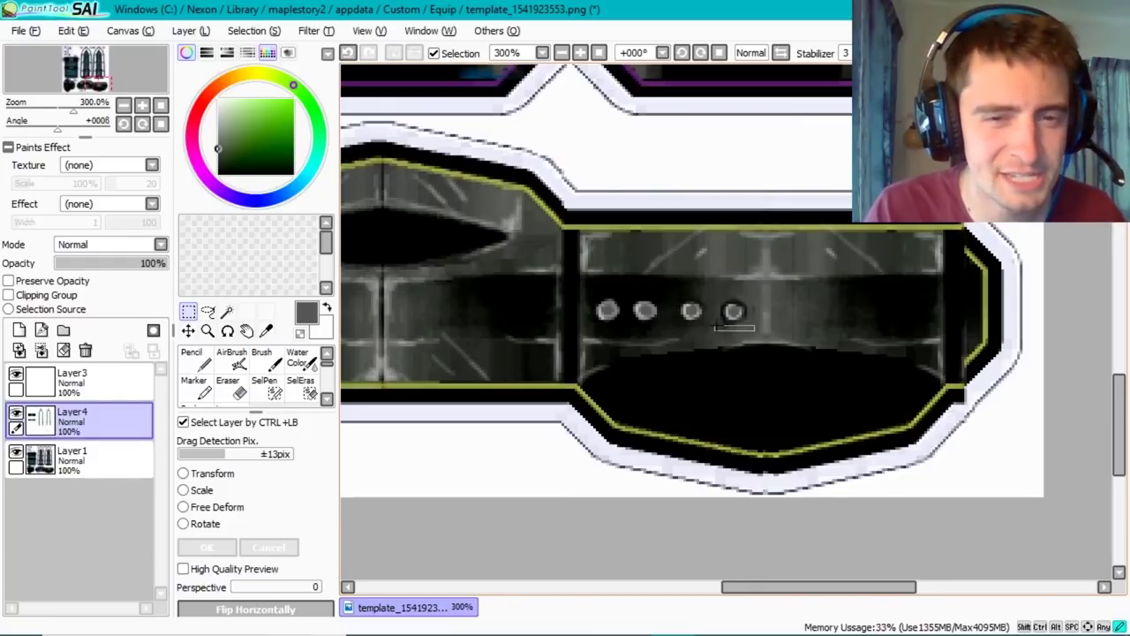
click(226, 490)
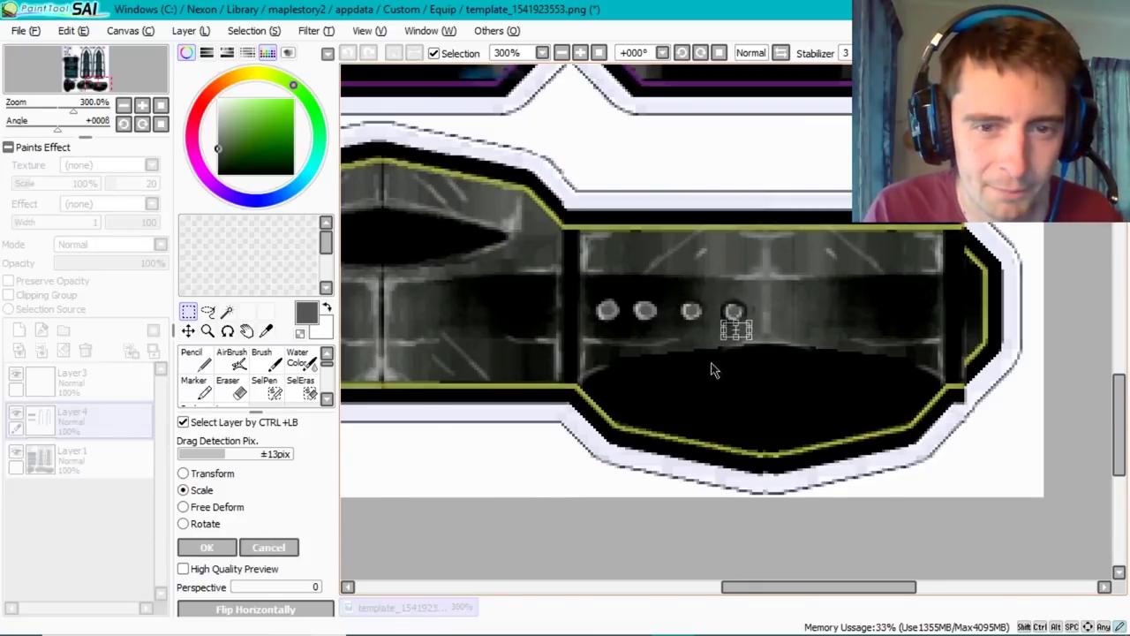
key(Return)
- Duplicate the row of four rivets onto the band's right half
click(70, 30)
click(79, 111)
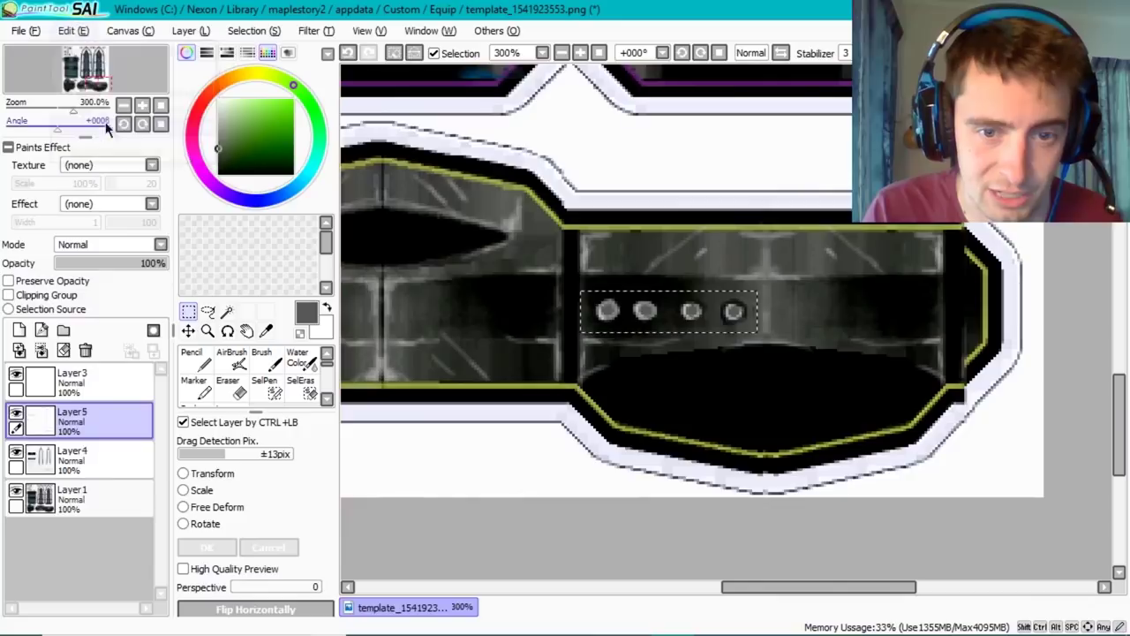
key(ctrl+v)
key(ctrl+t)
drag(753, 309, 937, 312)
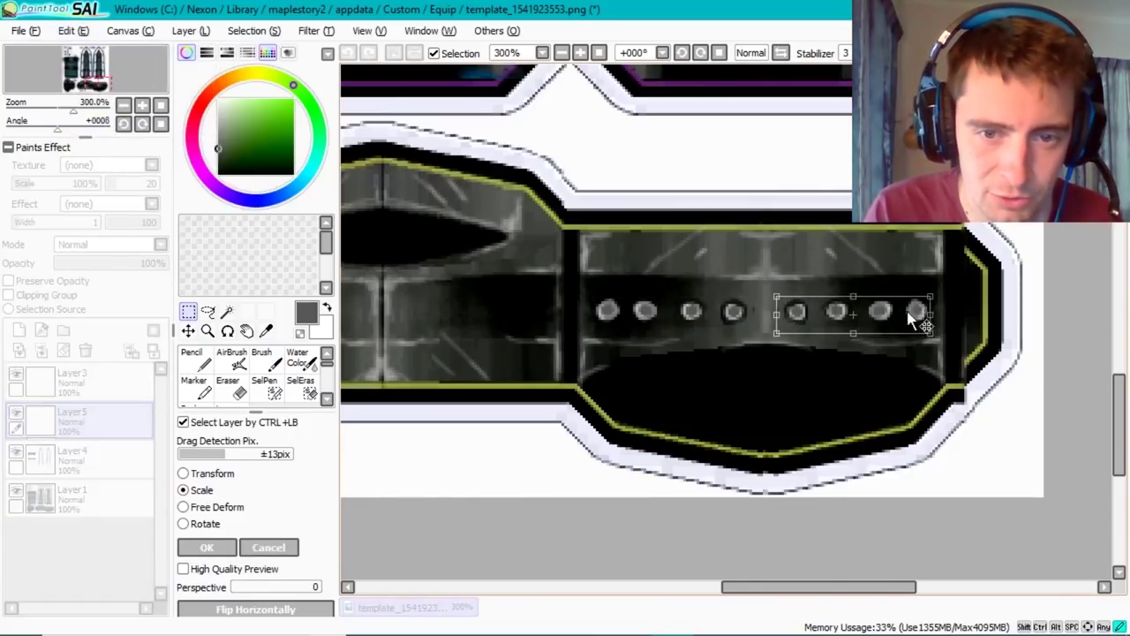
key(Return)
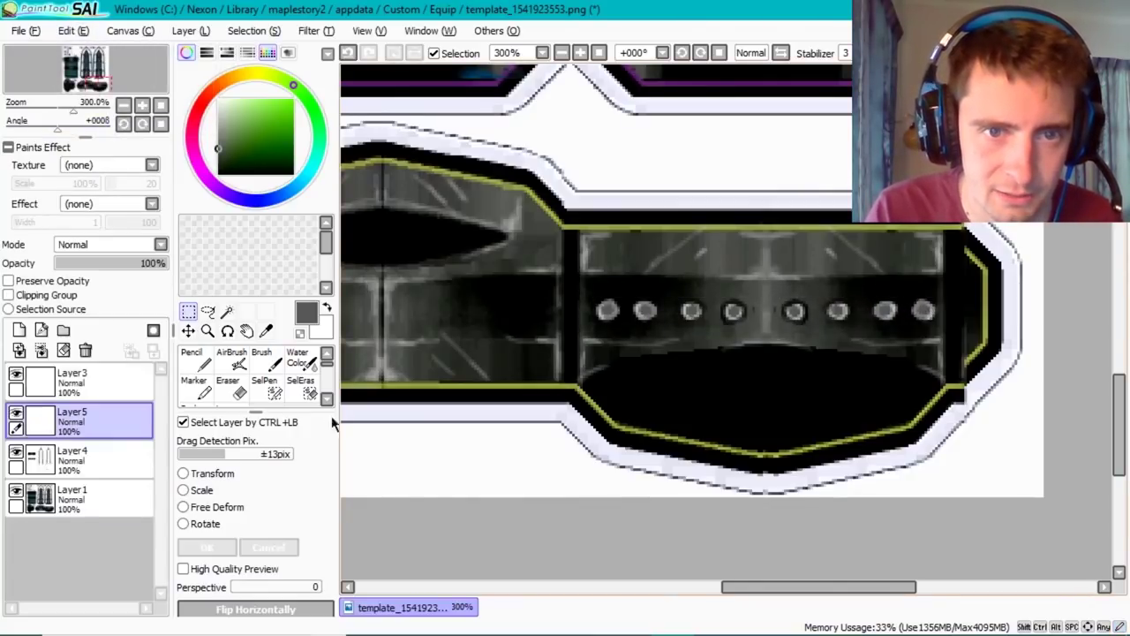
- Merge the copied rivets into the rivet layer and squash the rivet row vertically
key(alt+Tab)
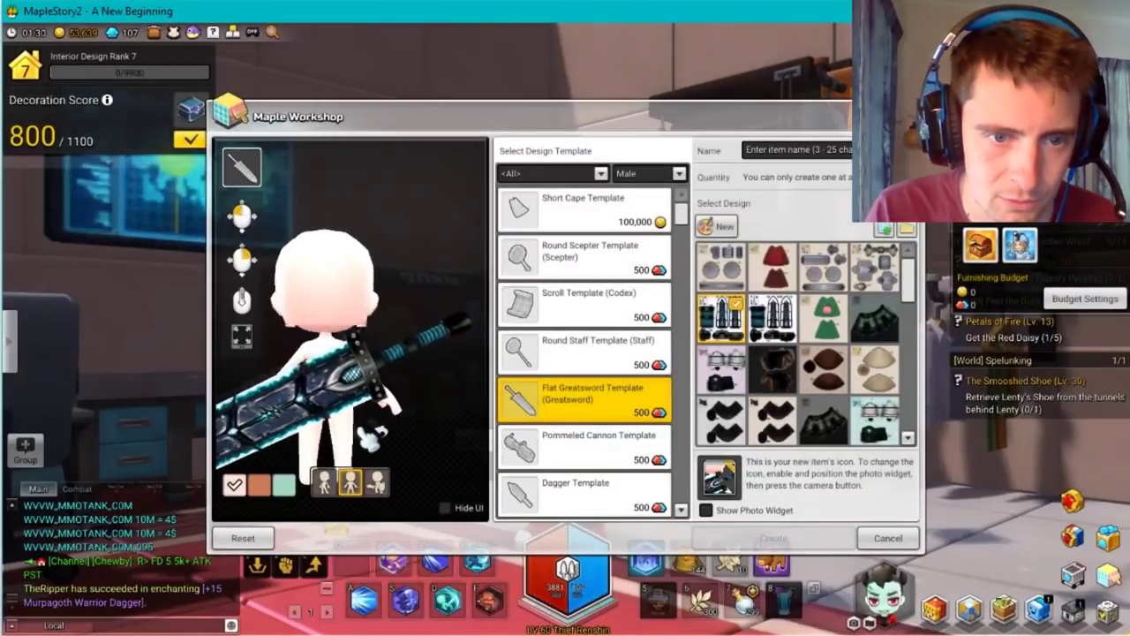
key(alt+Tab)
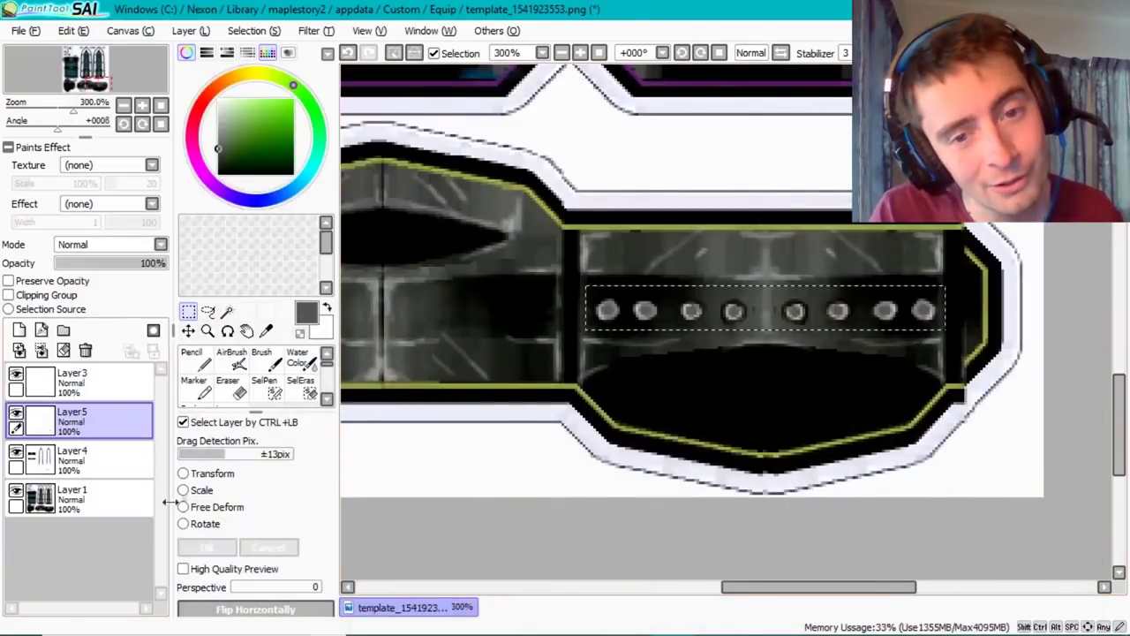
click(65, 351)
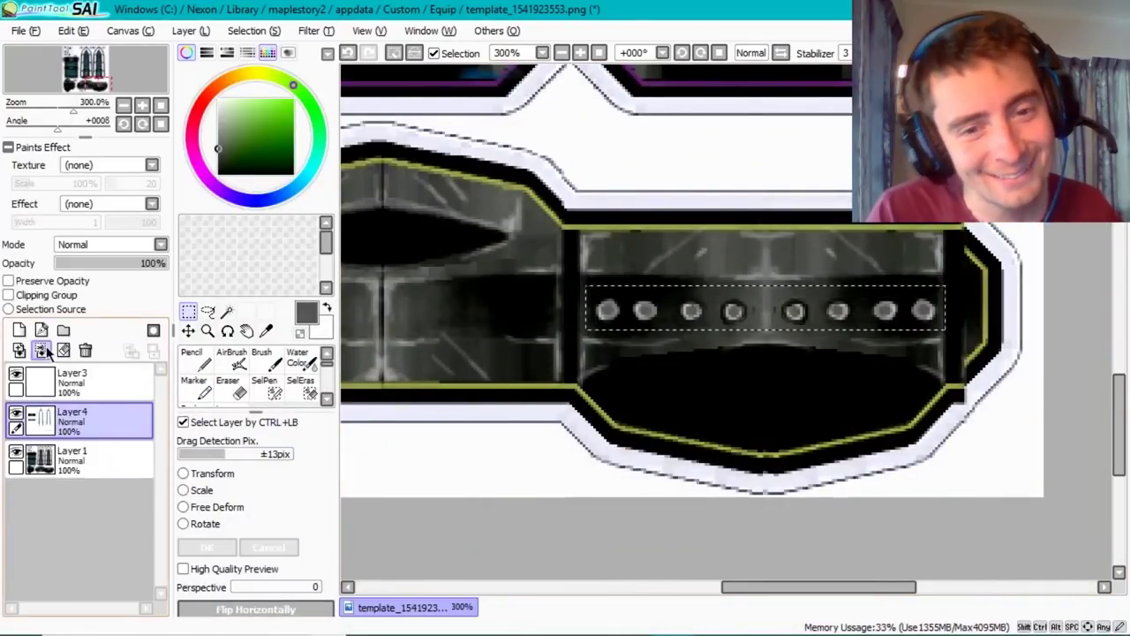
click(183, 489)
mouse_move(766, 295)
mouse_down()
mouse_move(766, 282)
mouse_move(765, 294)
mouse_up()
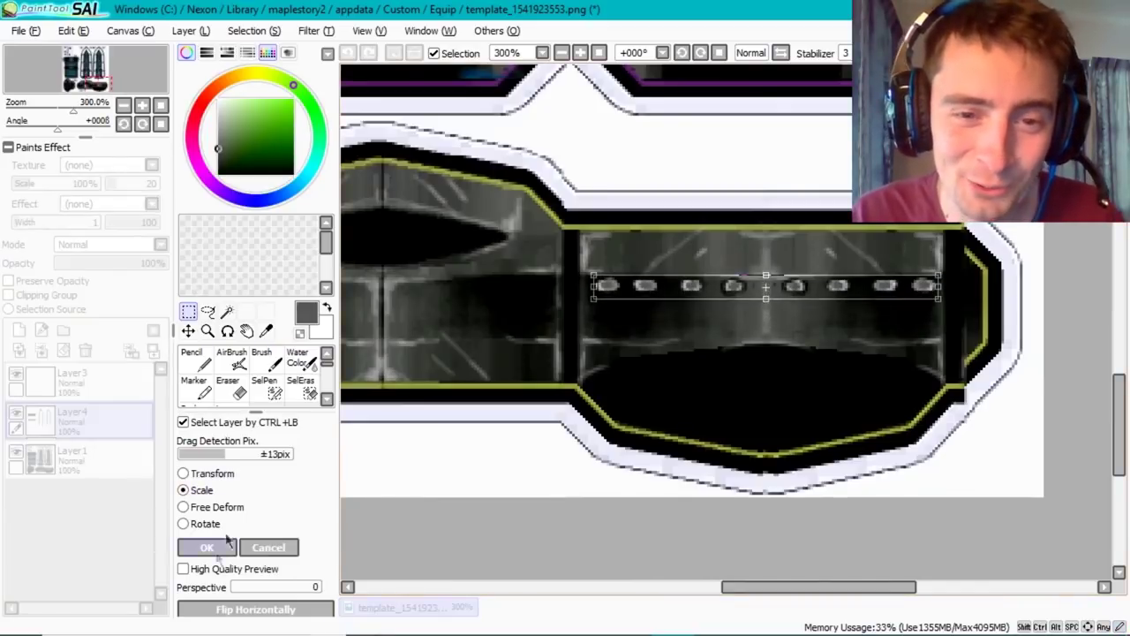
click(206, 547)
- After an in-game check, move the squashed rivet row lower on the band and deselect
click(658, 617)
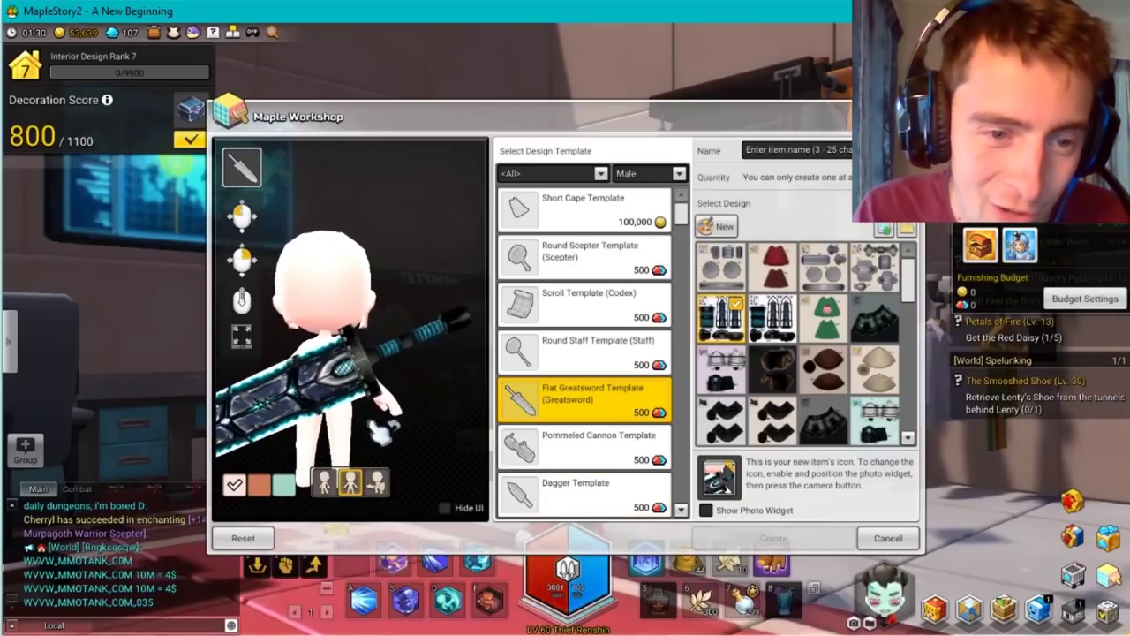
key(alt+Tab)
key(ctrl+z)
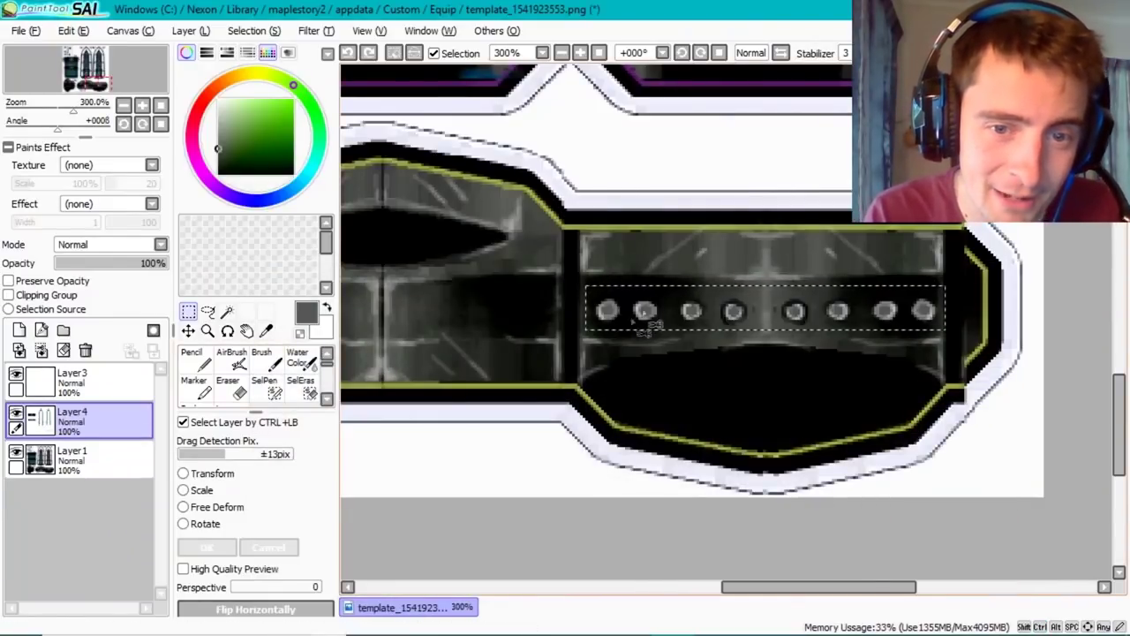
drag(638, 319, 638, 338)
key(ctrl+d)
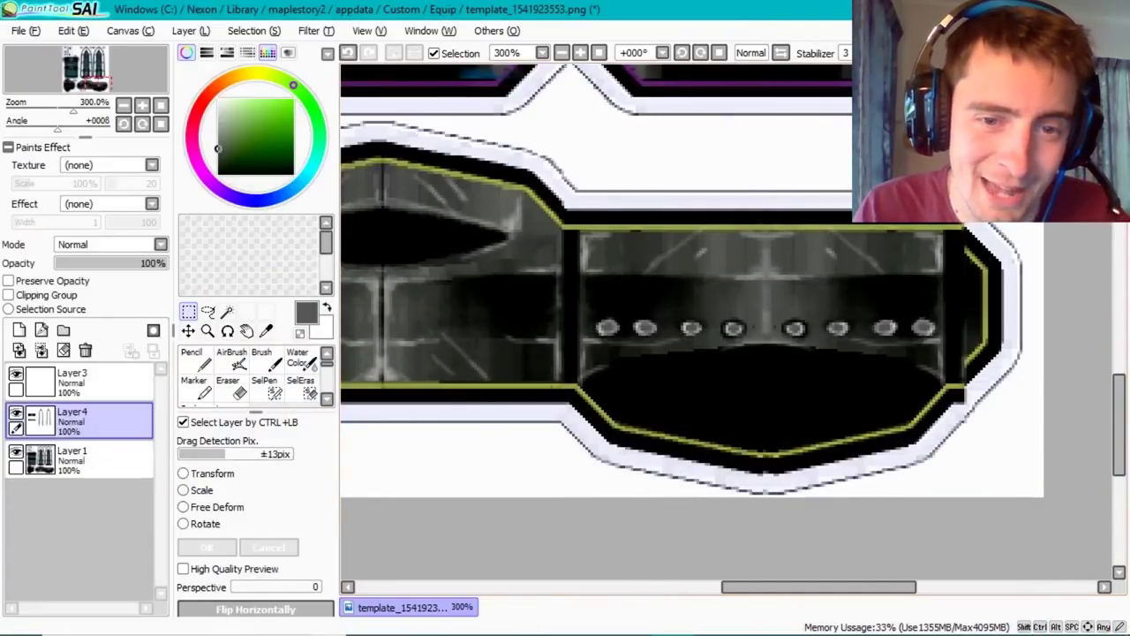
key(n)
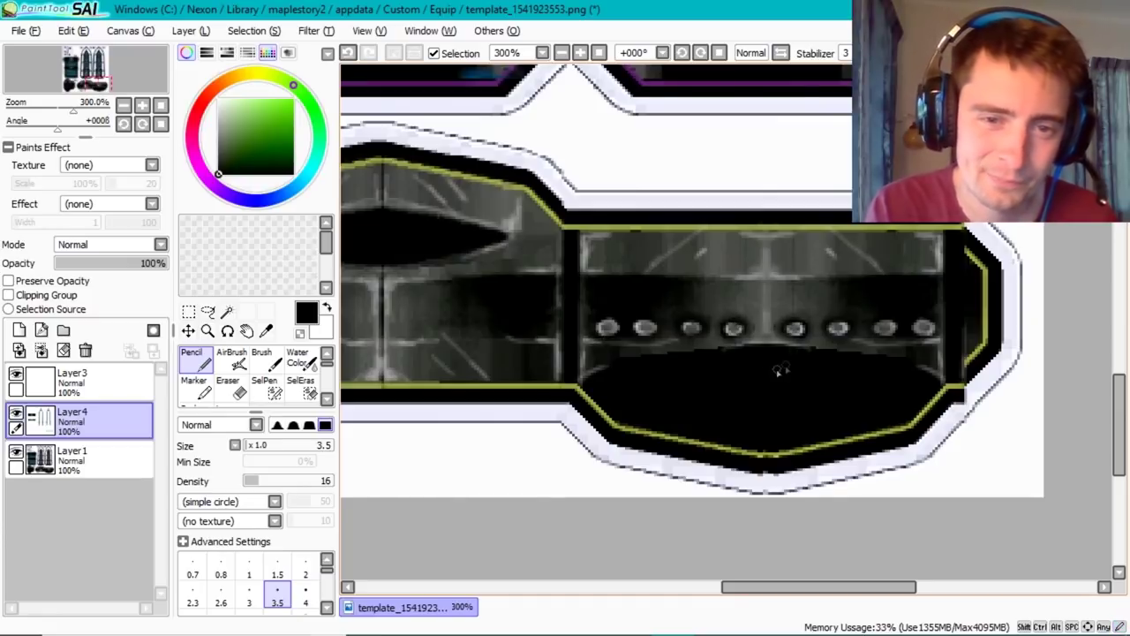
- Resize the right group of rivets and turn the character preview to inspect the sword
key(m)
click(205, 490)
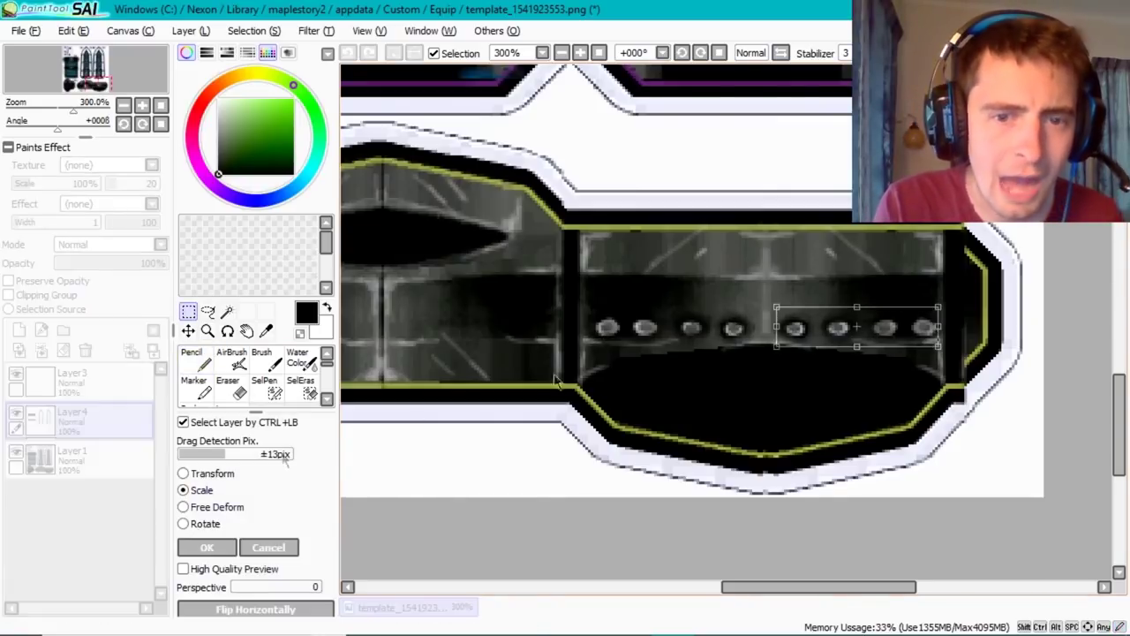
key(Return)
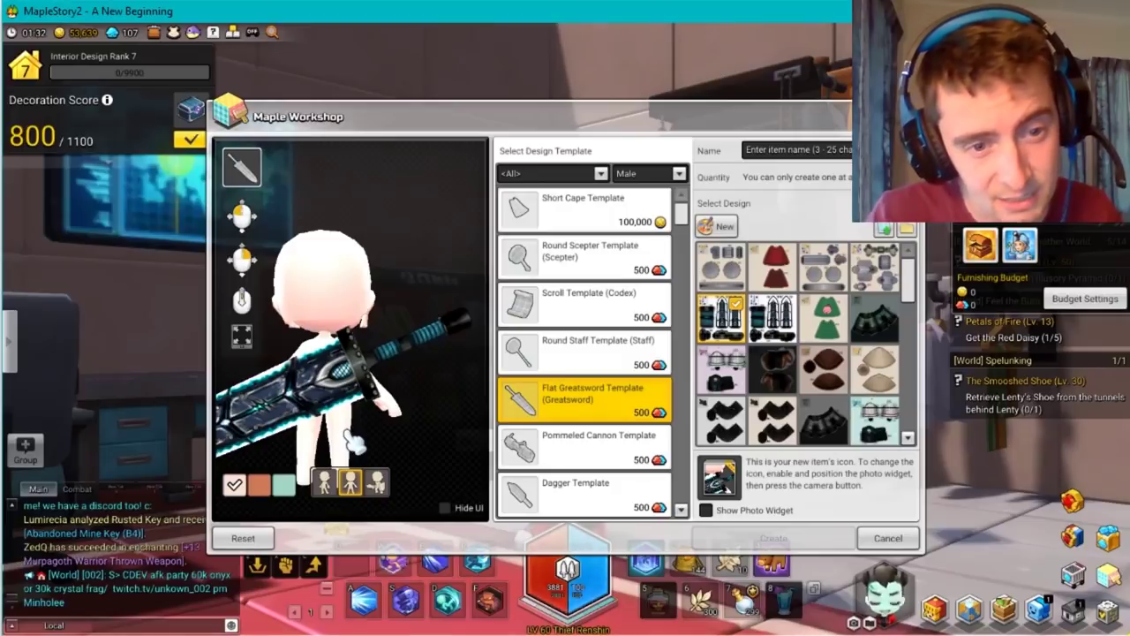
drag(353, 441, 444, 413)
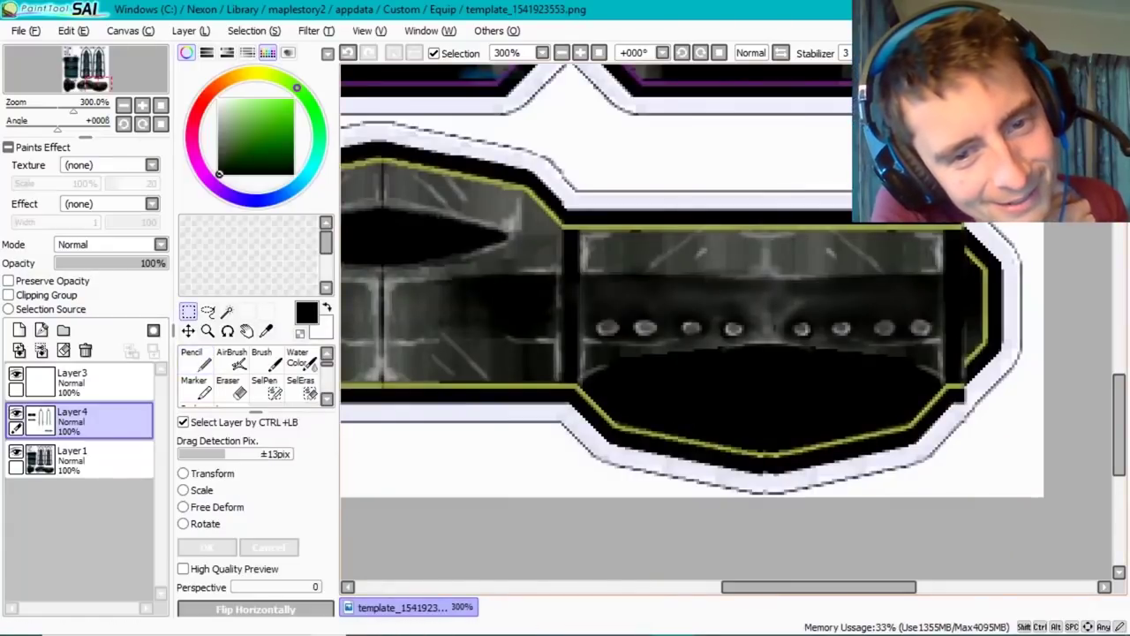
scroll(712, 494, down, 1)
- Darken the grip piece's upper strip with Hue and Saturation, then preview the crouching pose
drag(712, 587, 687, 587)
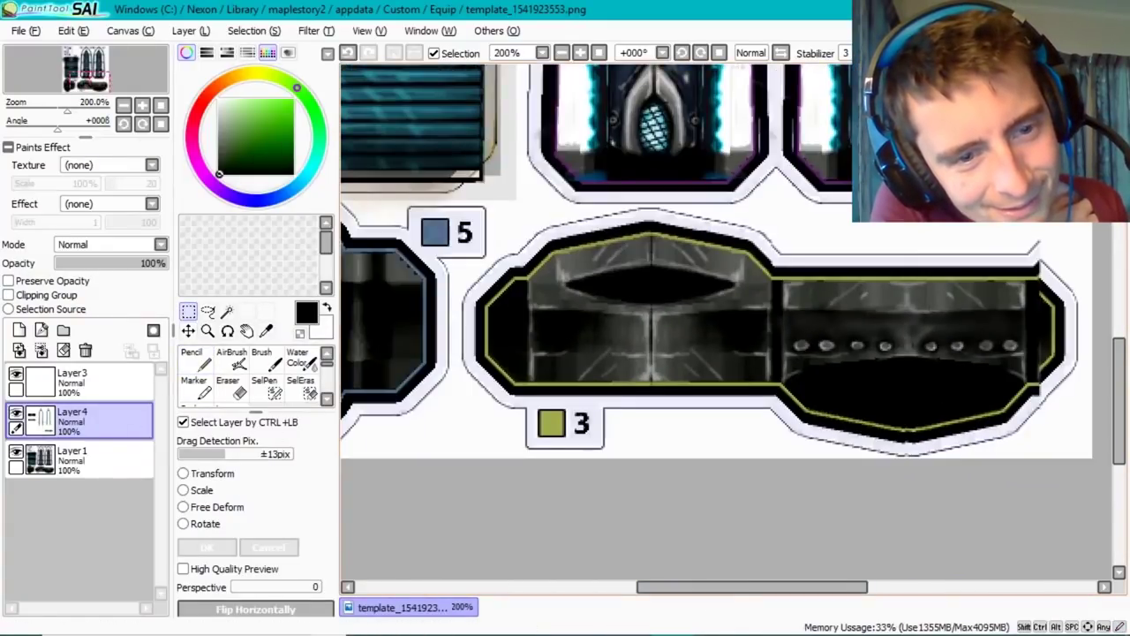
drag(1030, 309, 517, 232)
click(309, 30)
click(344, 68)
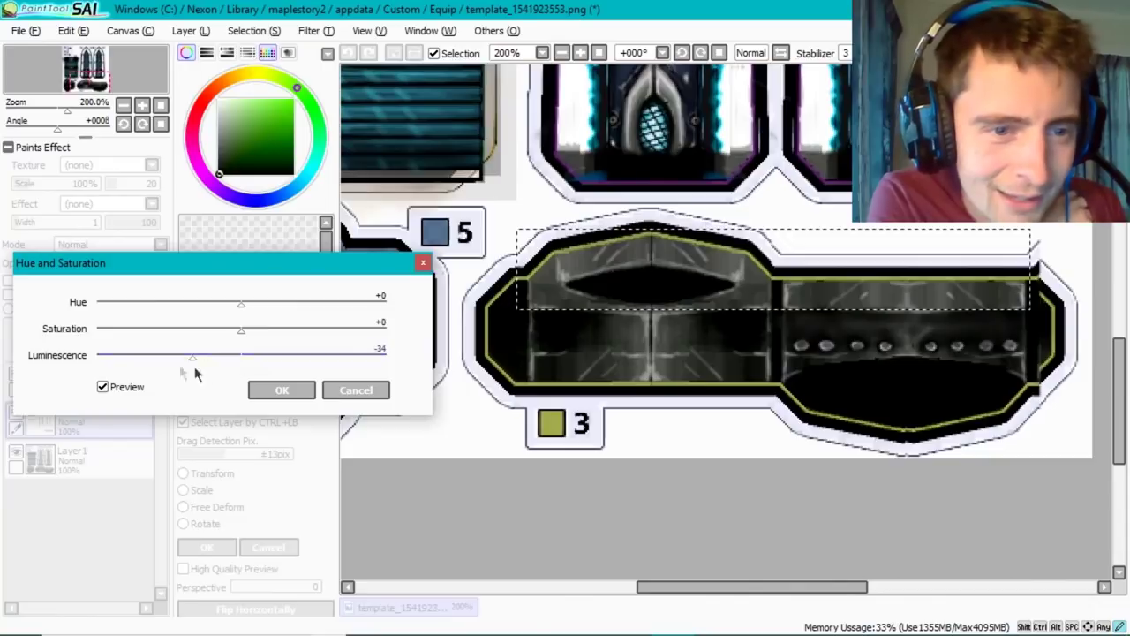
key(Escape)
key(ctrl+u)
drag(241, 355, 137, 357)
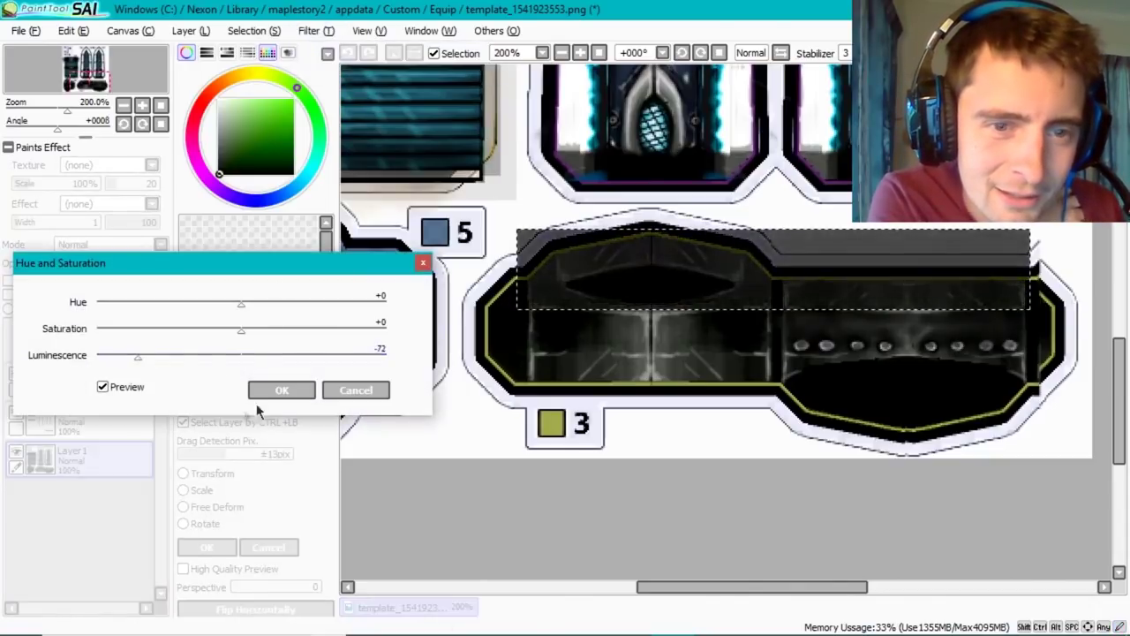
click(270, 392)
key(alt+Tab)
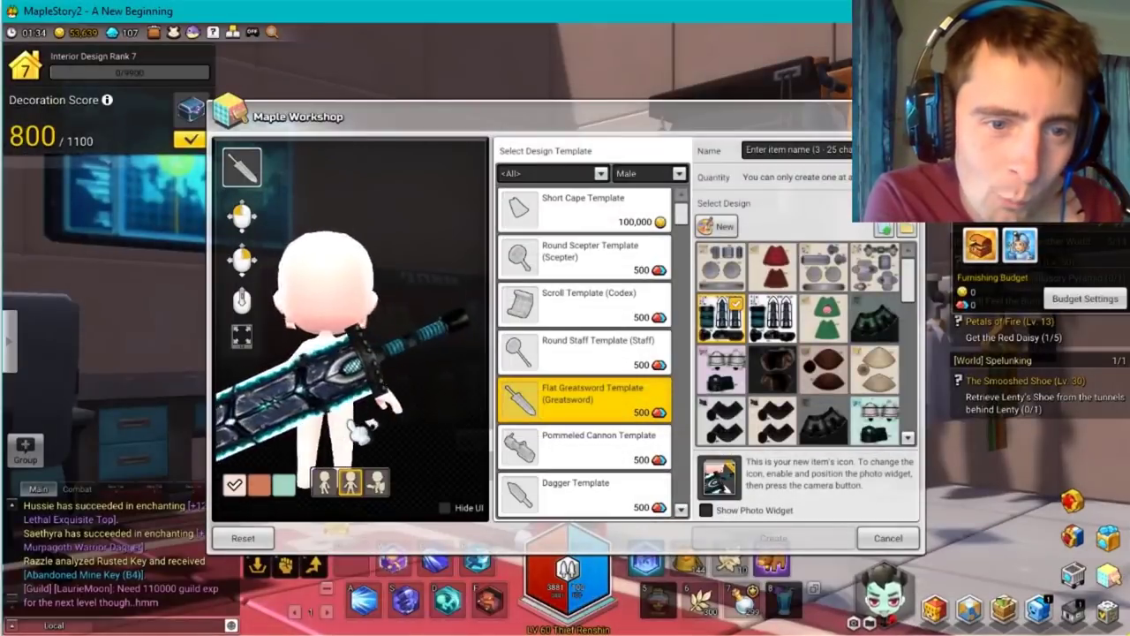
click(377, 481)
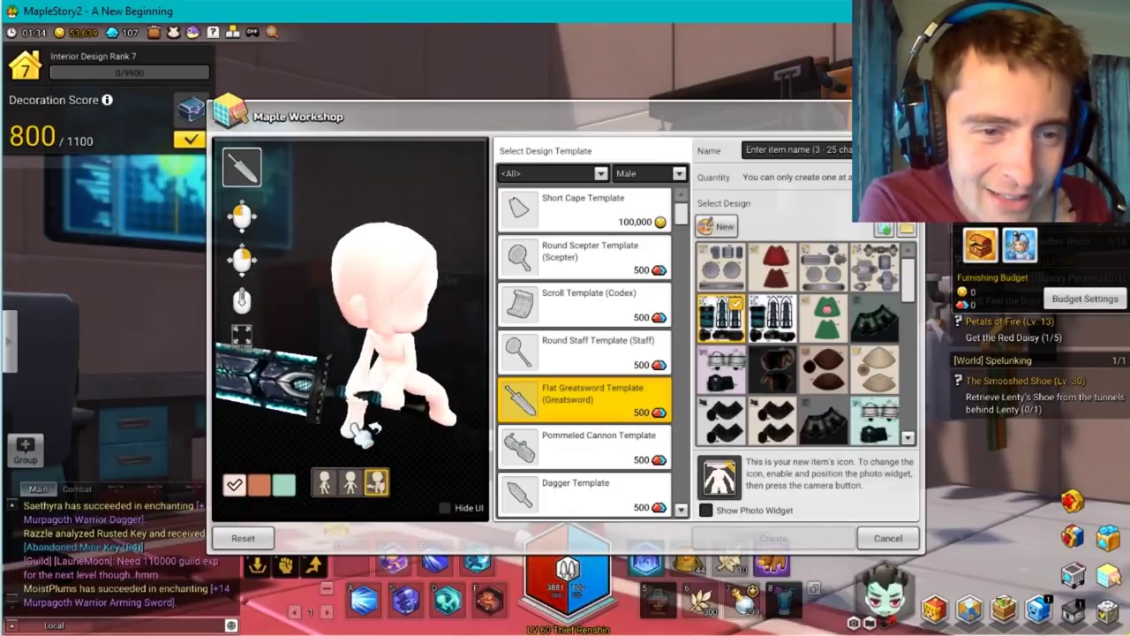
key(alt+Tab)
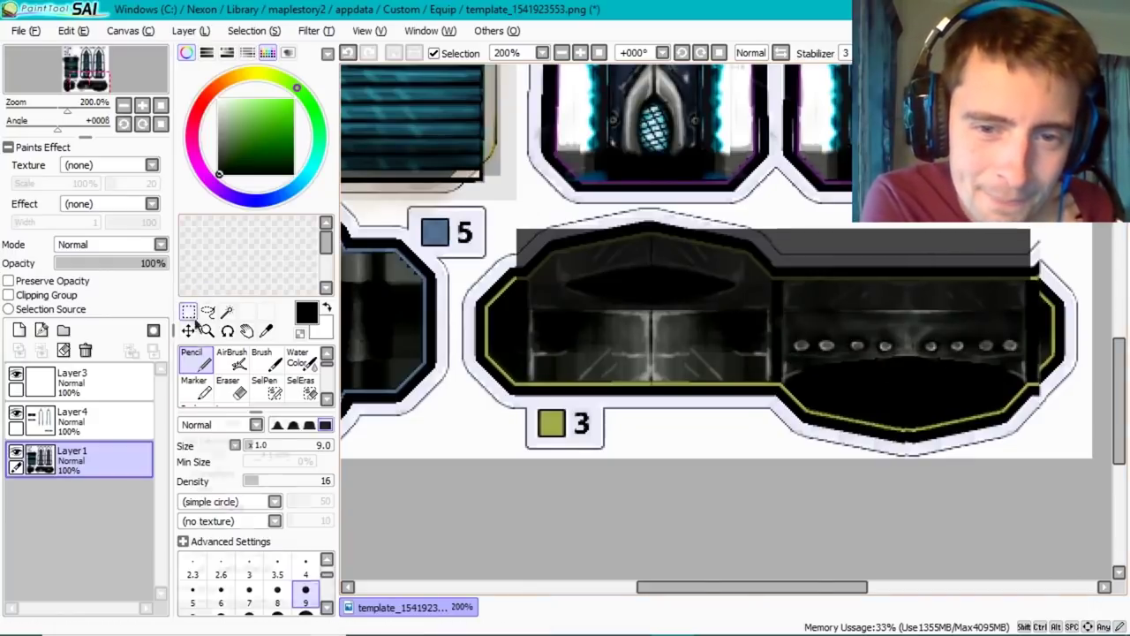
- Copy the rivet row onto the grip's left part and preview the sword on the back
ctrl+click(909, 340)
click(72, 30)
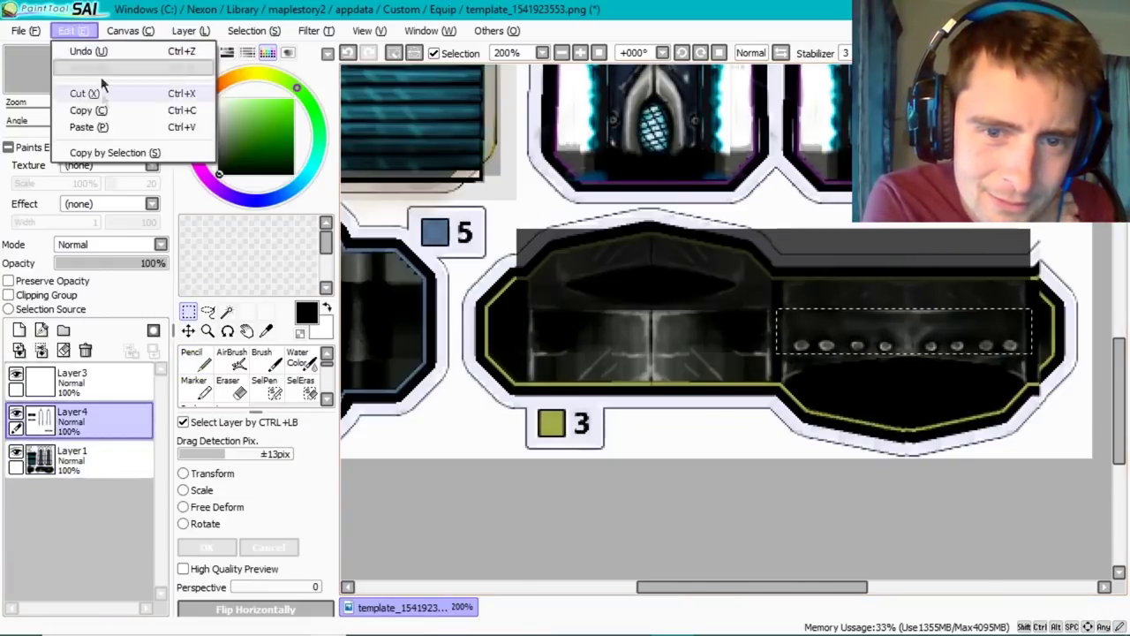
click(88, 113)
drag(858, 347, 607, 347)
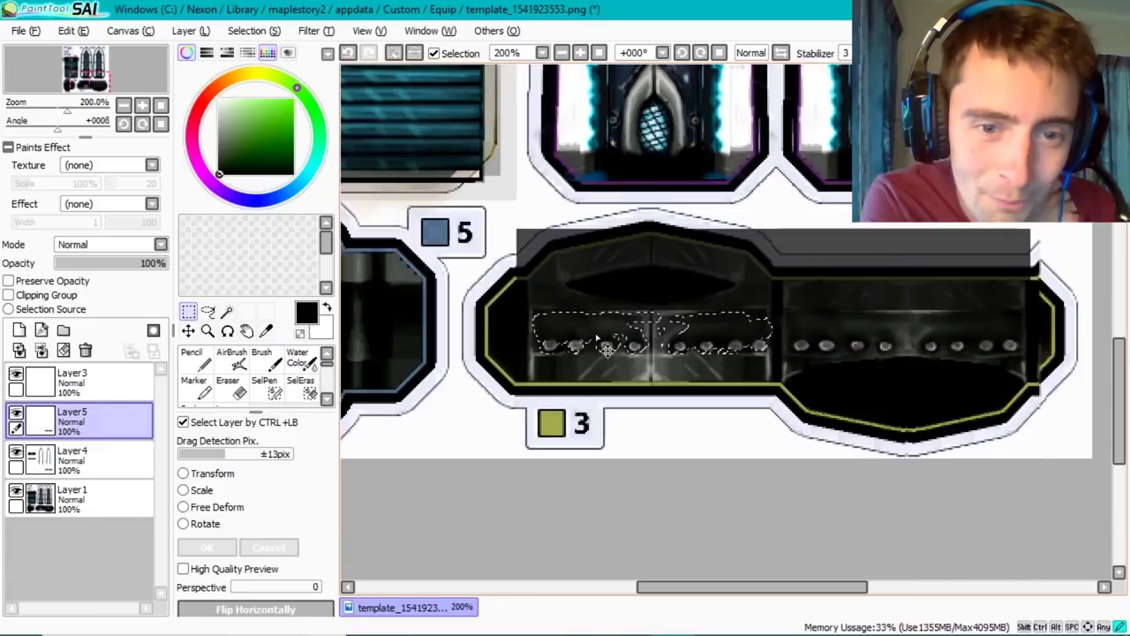
key(ctrl+d)
click(26, 31)
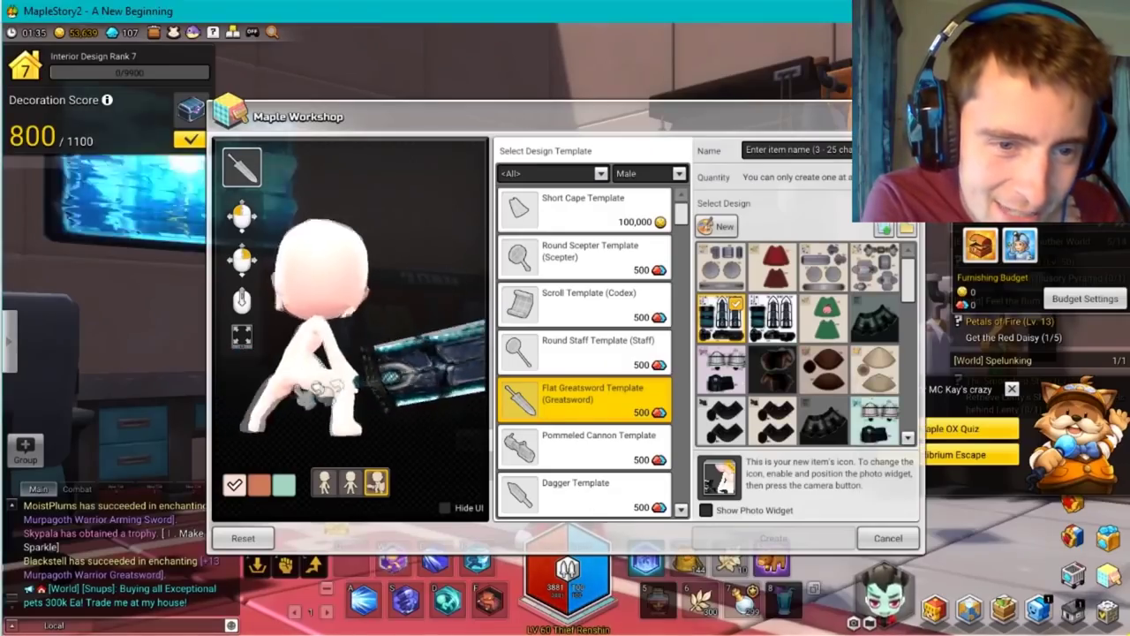
click(324, 482)
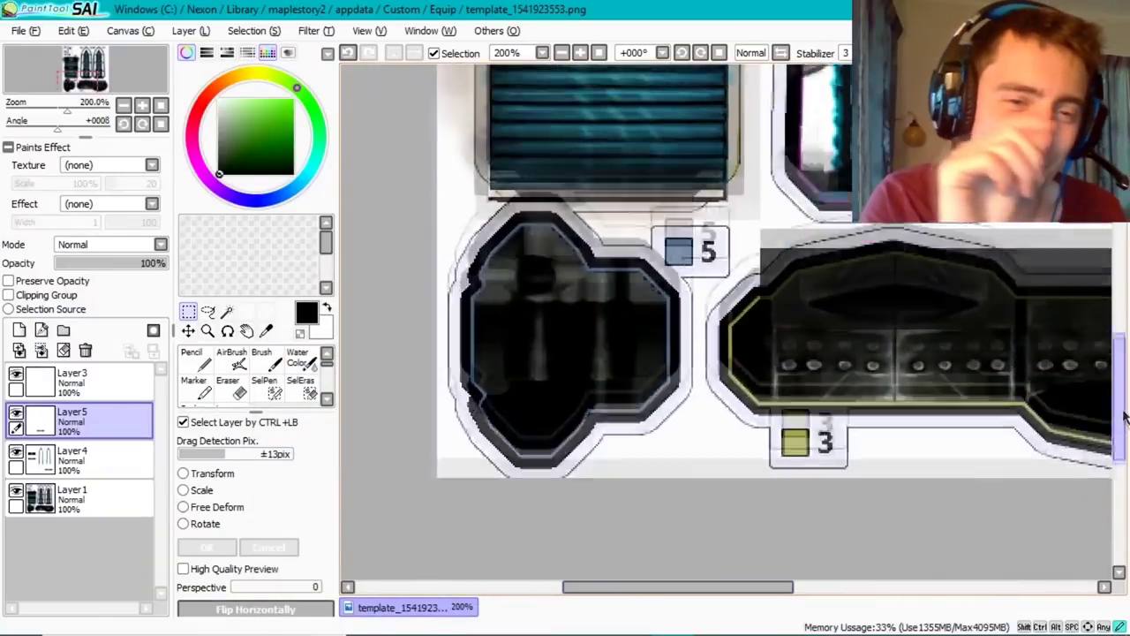
drag(1125, 415, 1126, 336)
- Try other hues on the grip stripes, cancel to keep them teal, and deselect
key(ctrl+u)
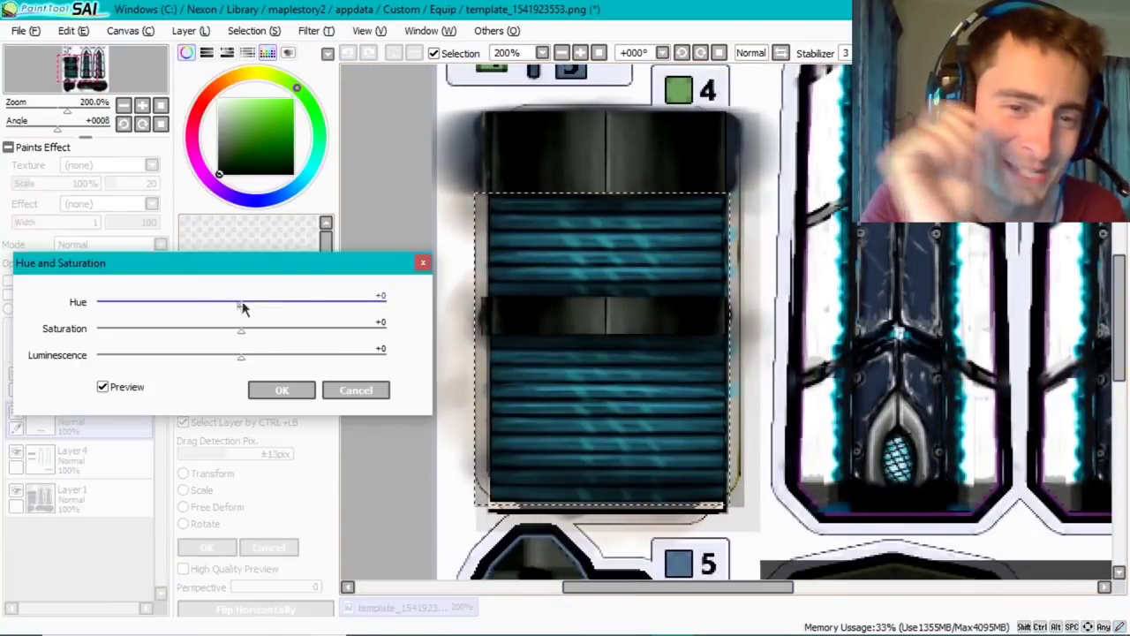
key(Escape)
key(ctrl+u)
mouse_move(267, 305)
mouse_down()
mouse_move(313, 309)
mouse_move(106, 279)
mouse_move(177, 292)
mouse_up()
click(281, 389)
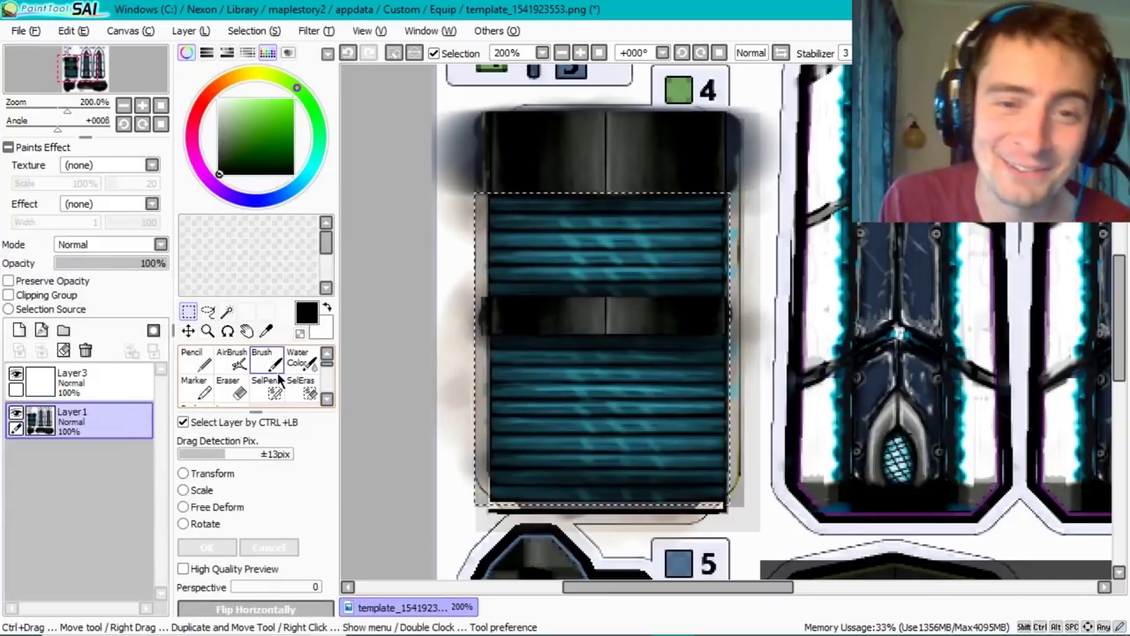
key(ctrl+d)
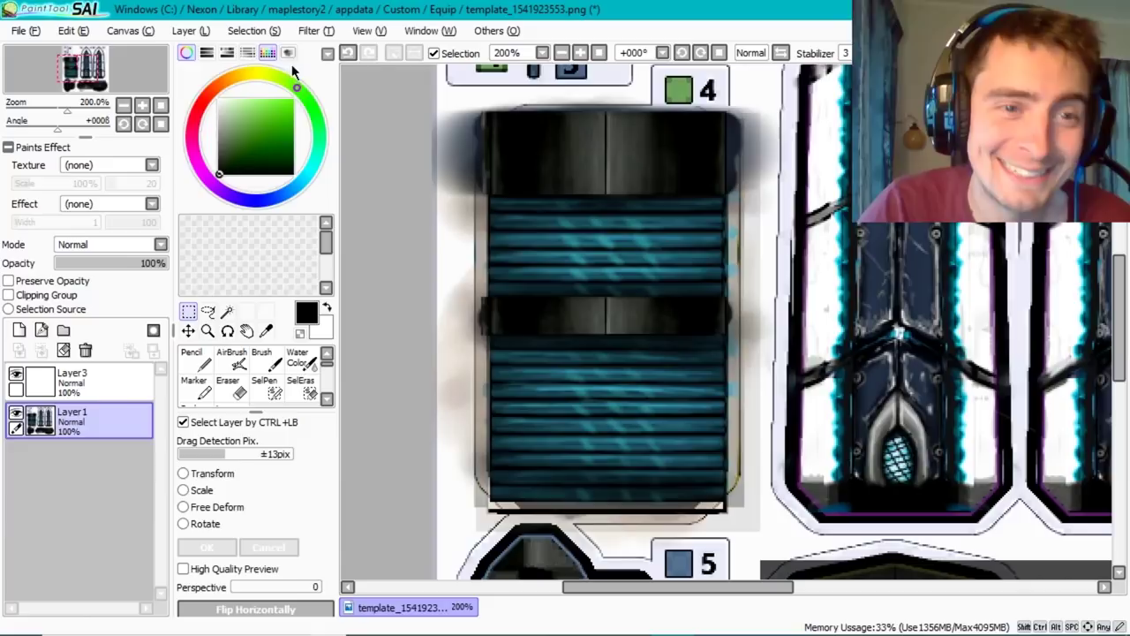
- Select a rectangle around the grip stripes, copy it, and paste onto a new layer
click(73, 30)
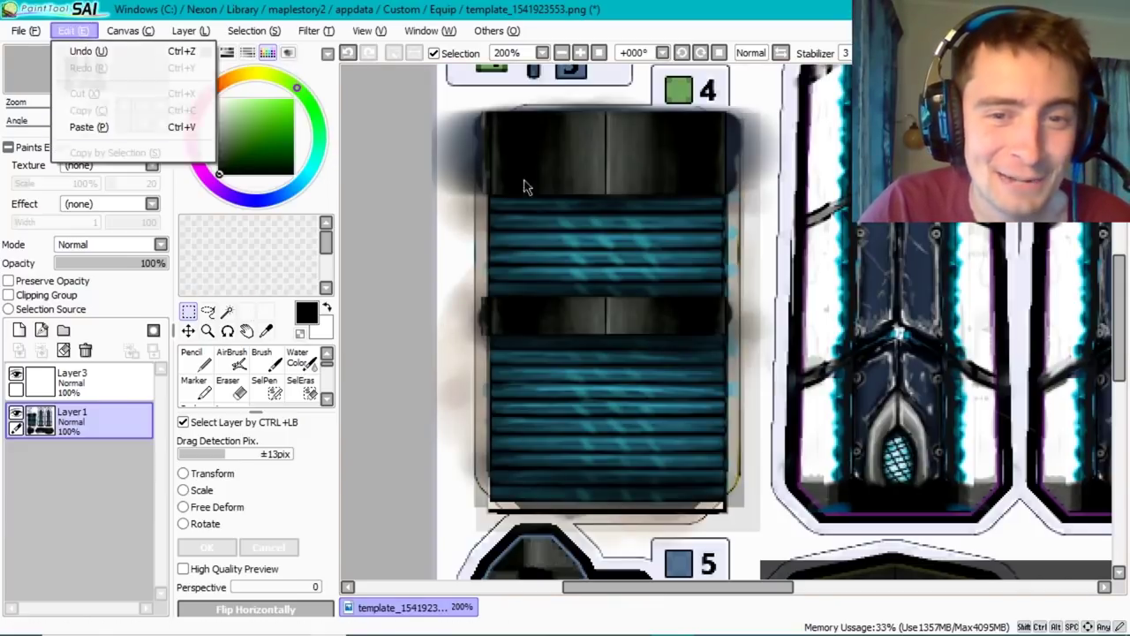
drag(455, 95, 755, 521)
click(73, 30)
click(120, 111)
key(ctrl+v)
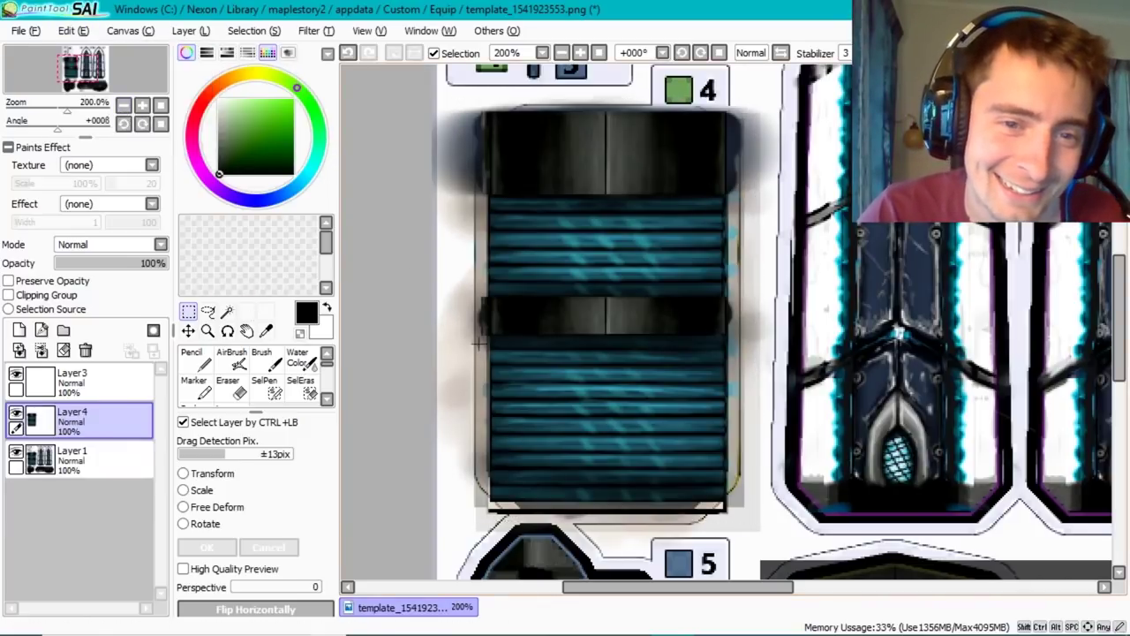
- Tilt the pasted stripes diagonally and enlarge them to cover the lower grip
click(184, 523)
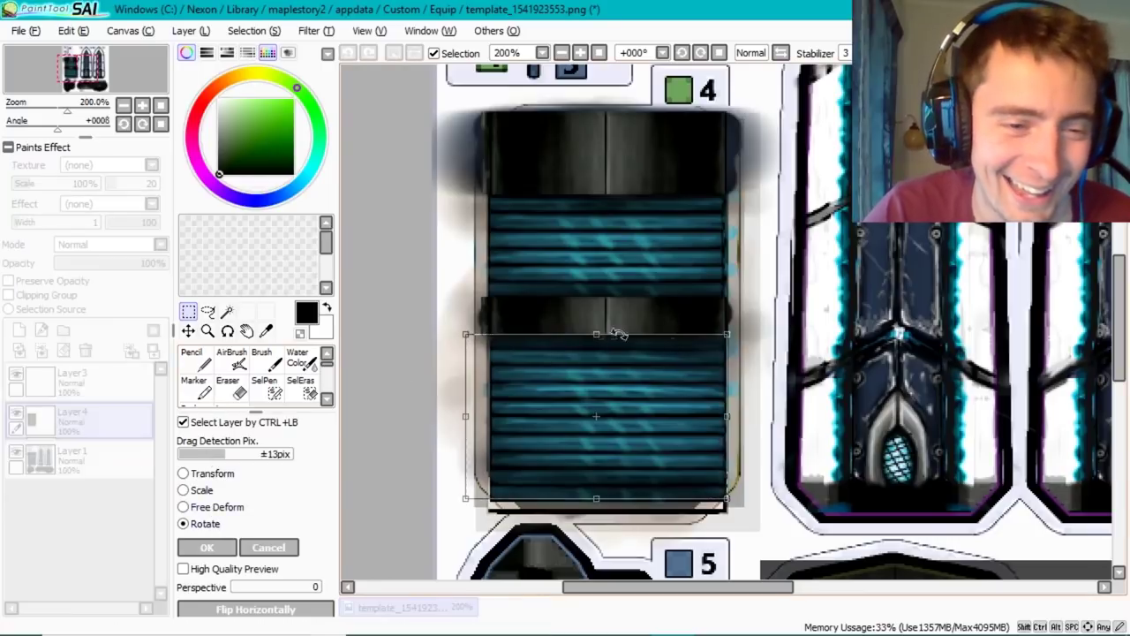
drag(606, 329, 614, 333)
drag(467, 391, 459, 378)
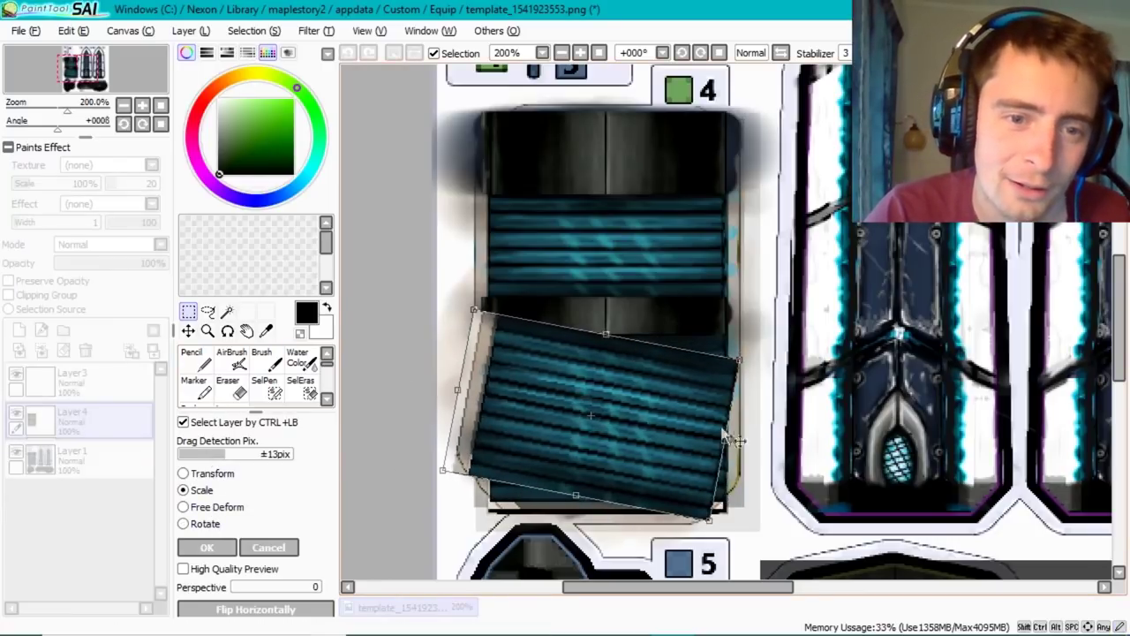
drag(724, 439, 753, 433)
drag(610, 336, 624, 314)
drag(583, 491, 585, 504)
key(Return)
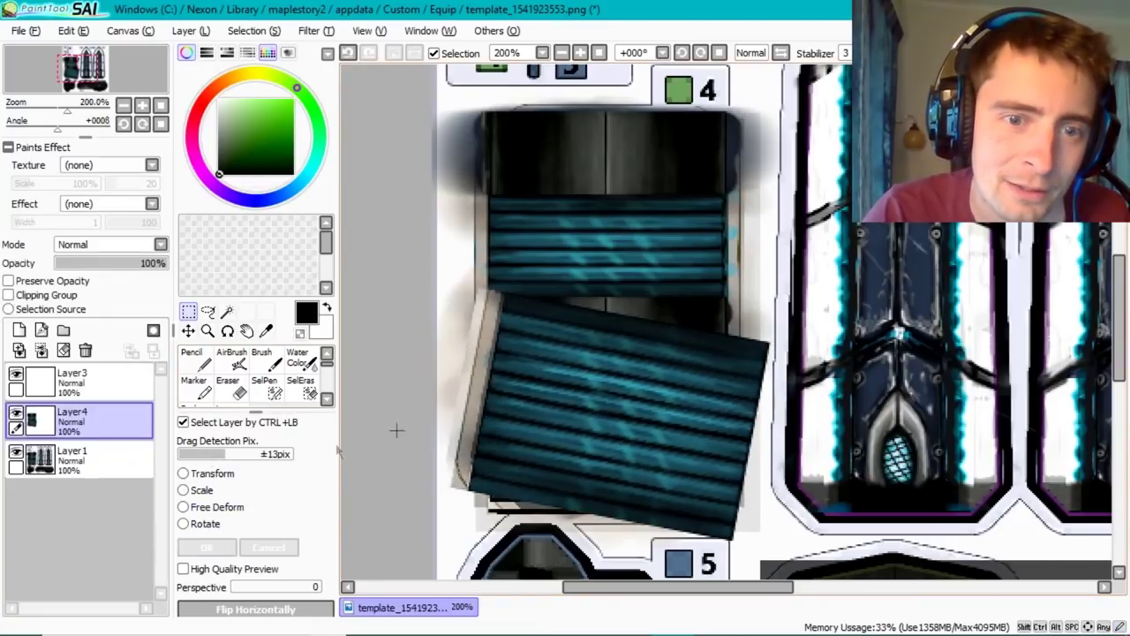
- Erase stripes overhanging the grip's right edge, save, and view the sword top-down in game
key(e)
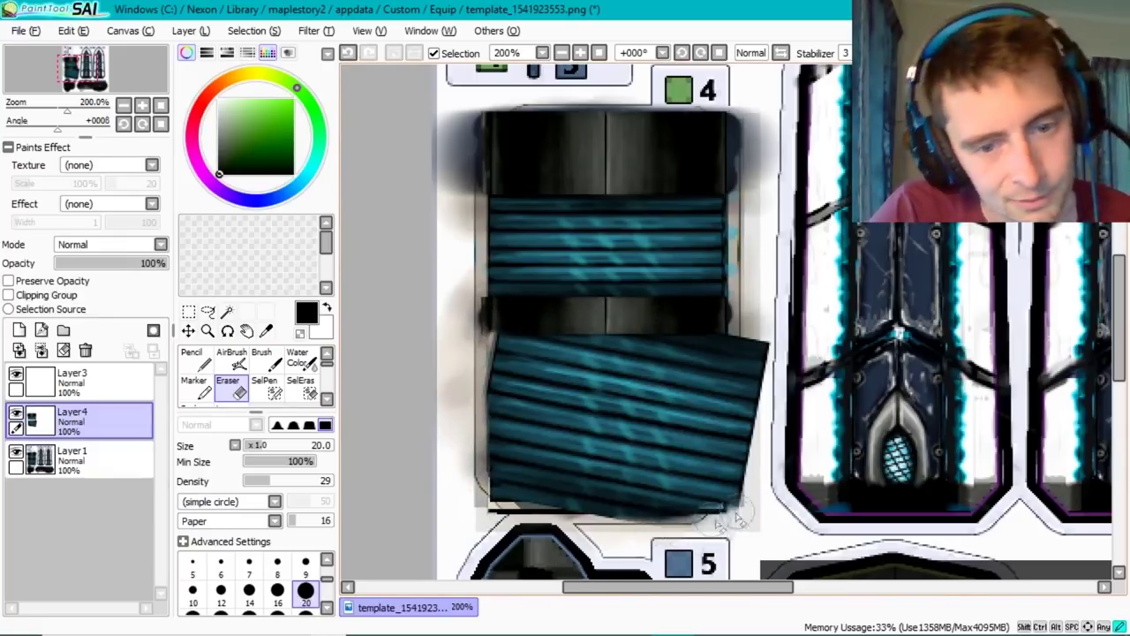
drag(746, 452, 747, 366)
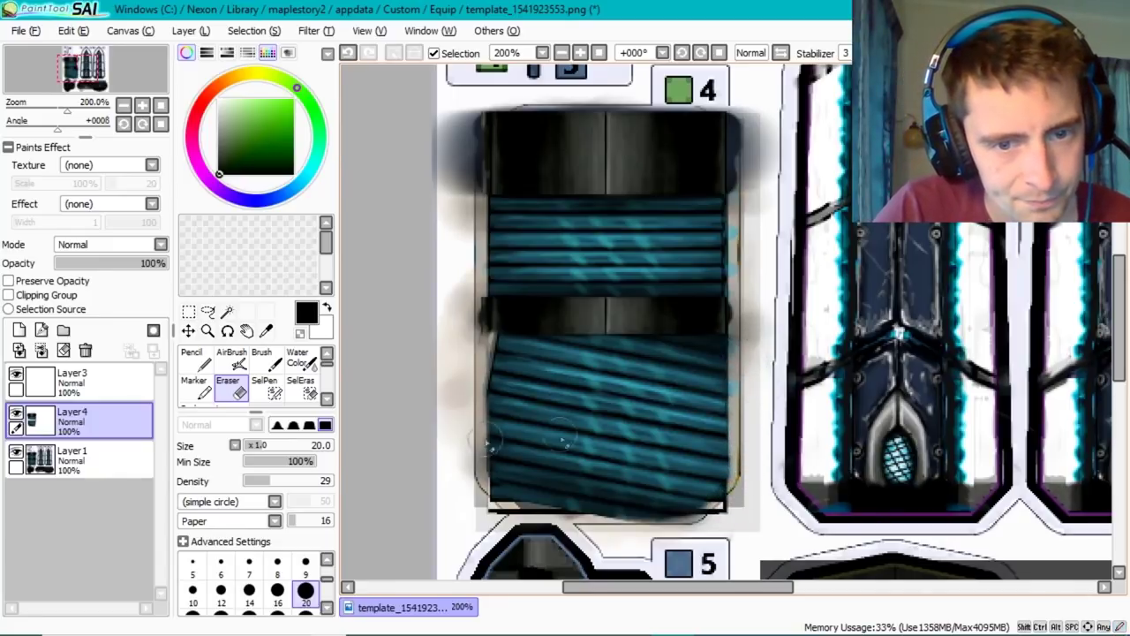
click(25, 30)
click(53, 131)
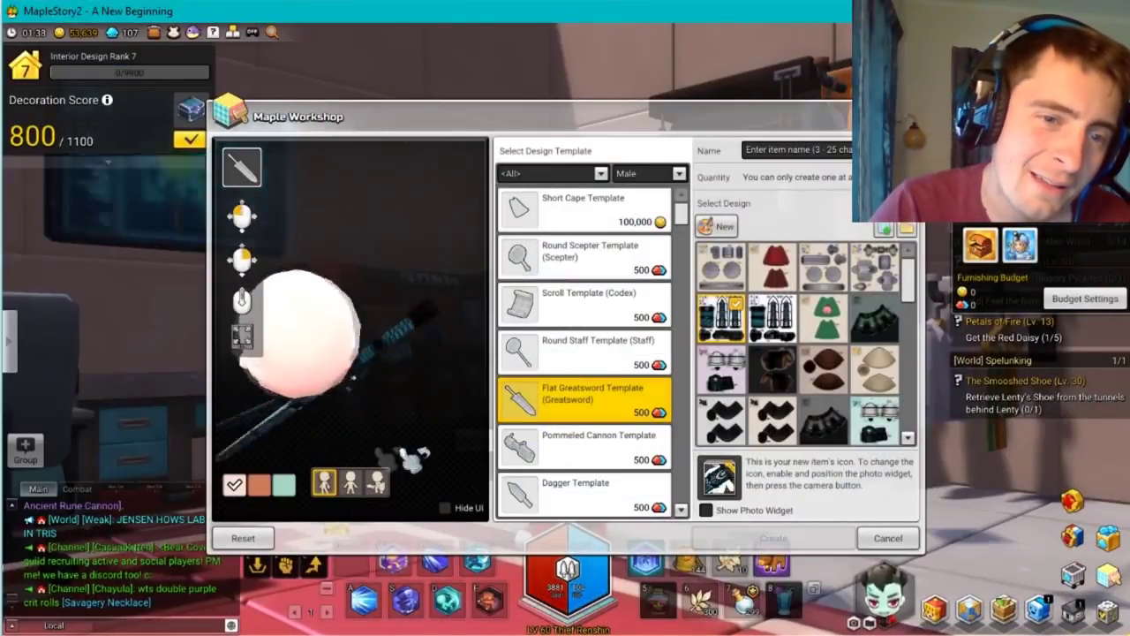
drag(461, 450, 408, 466)
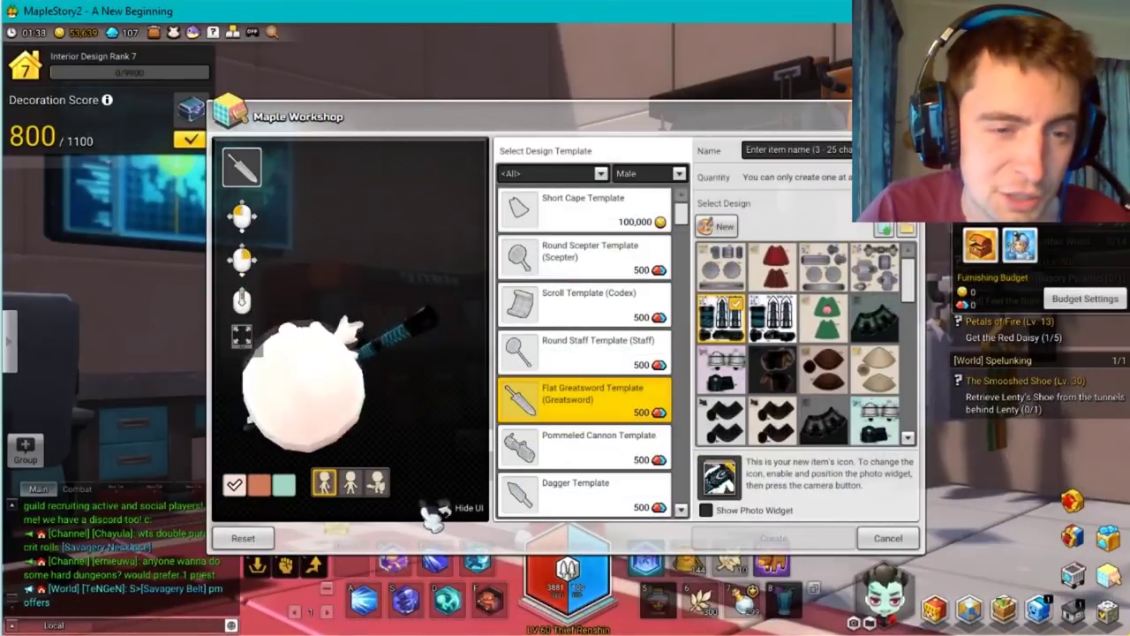
key(super)
key(alt+Tab)
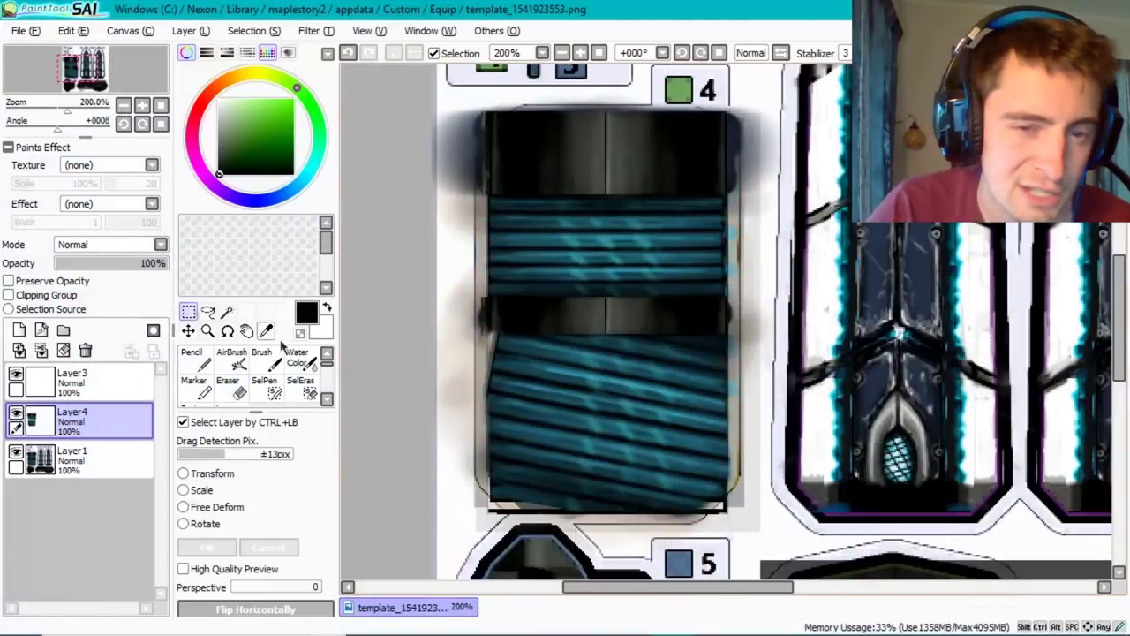
- Adjust the diagonal stripe rotation twice more, saving and checking the workshop preview
click(184, 522)
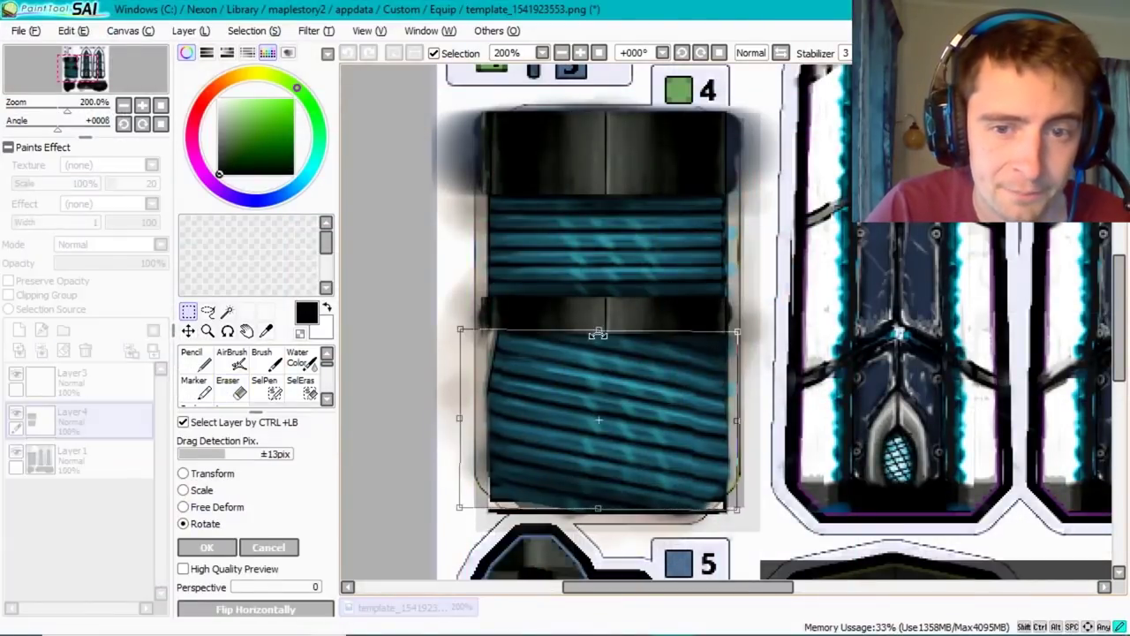
click(206, 547)
click(42, 34)
click(53, 113)
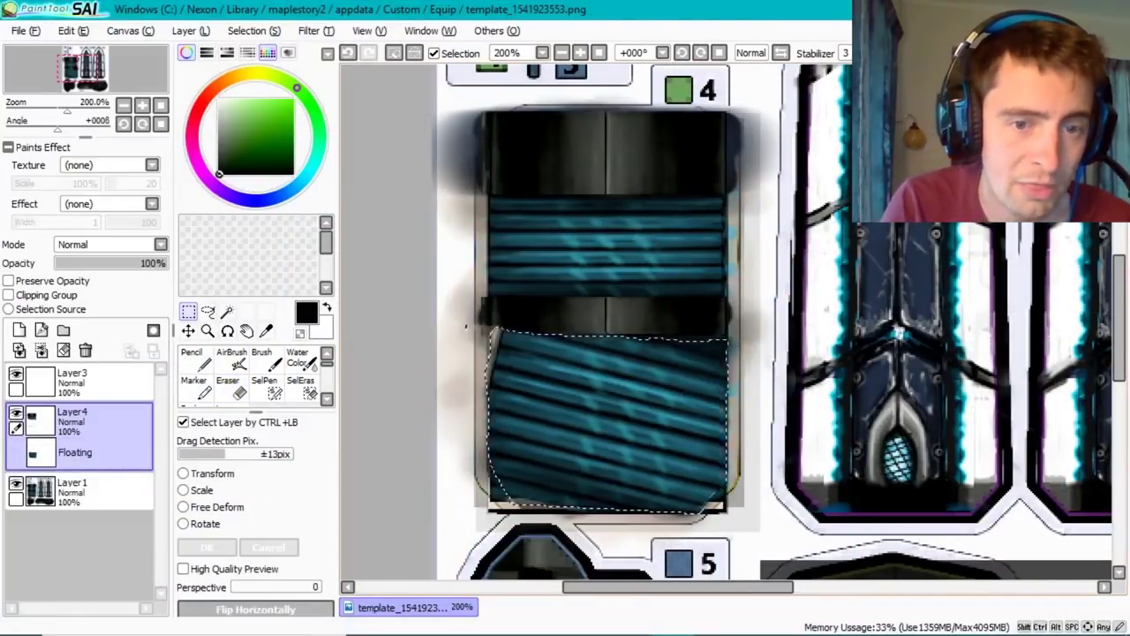
key(alt+Tab)
key(alt+Tab)
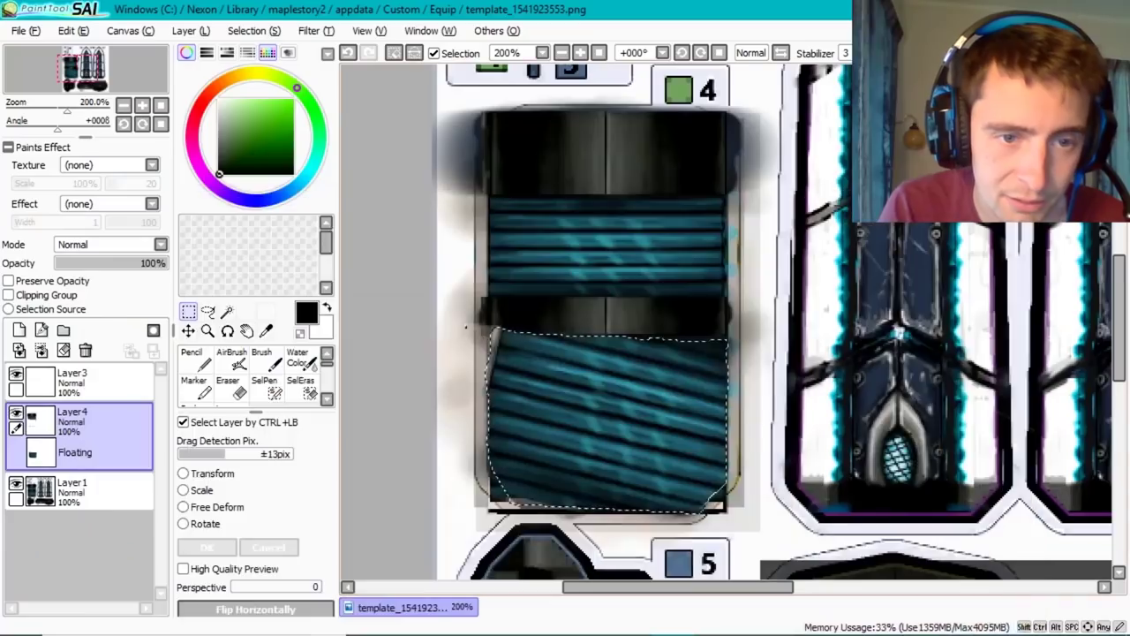
click(184, 523)
click(206, 547)
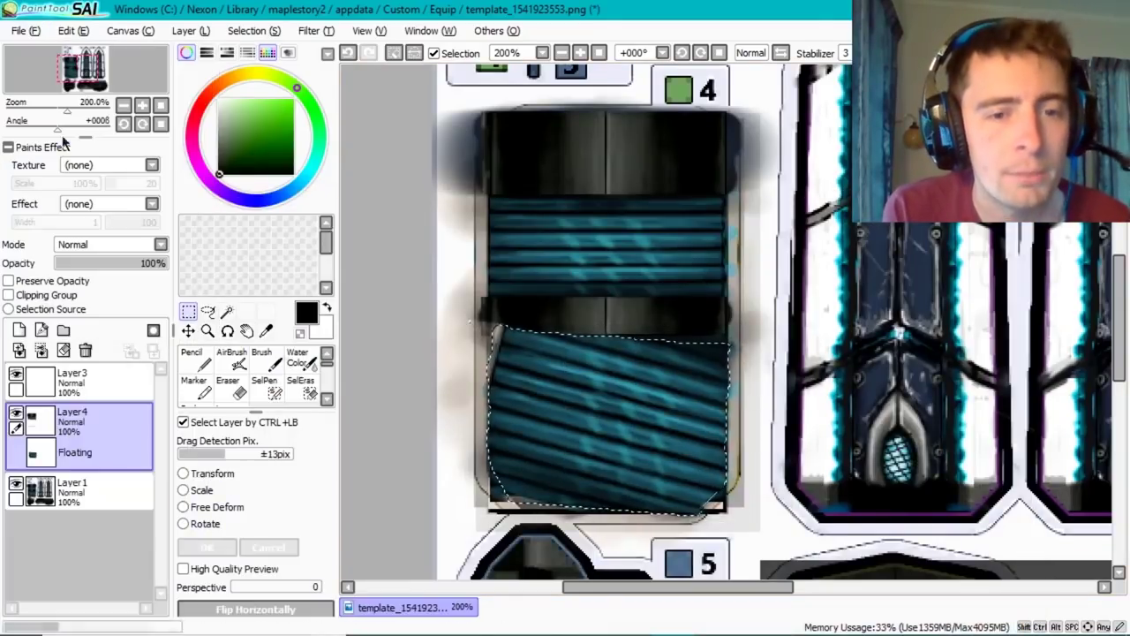
key(ctrl+s)
key(alt+Tab)
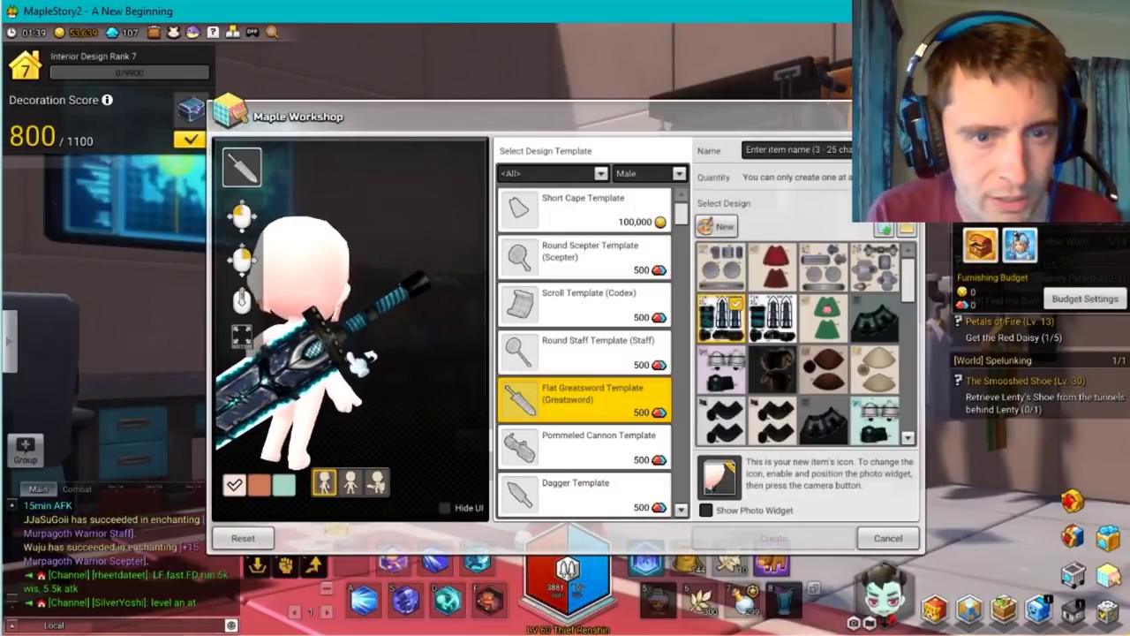
- Copy the diagonal stripes and move the copy up to the upper grip section
key(alt+Tab)
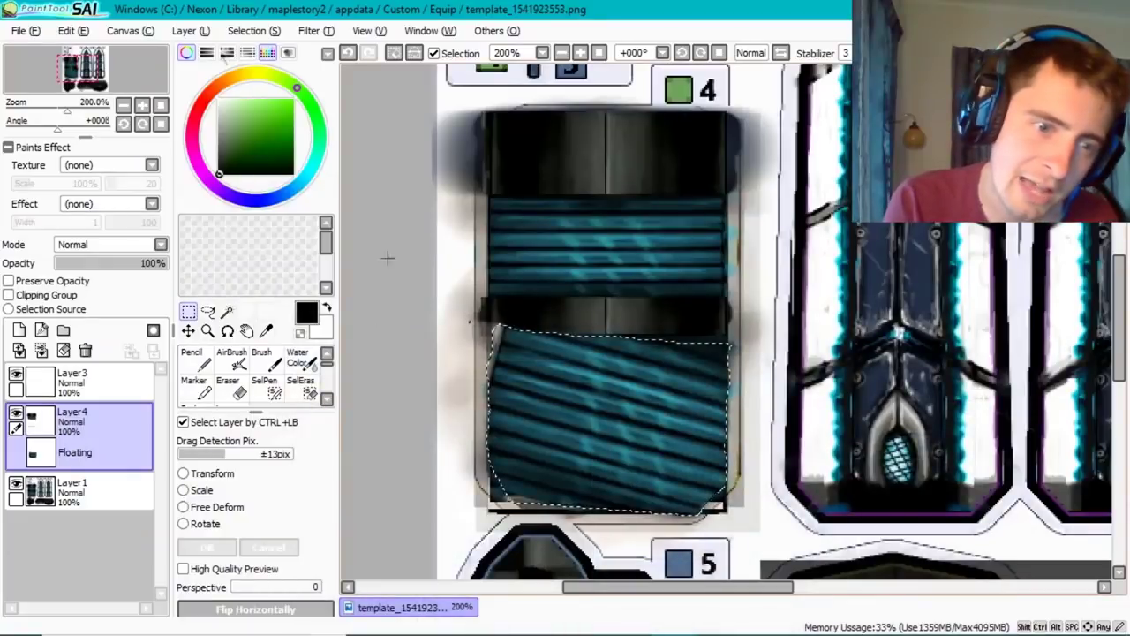
key(ctrl+c)
key(ctrl+v)
mouse_move(567, 398)
mouse_down()
mouse_move(568, 186)
mouse_move(568, 219)
mouse_up()
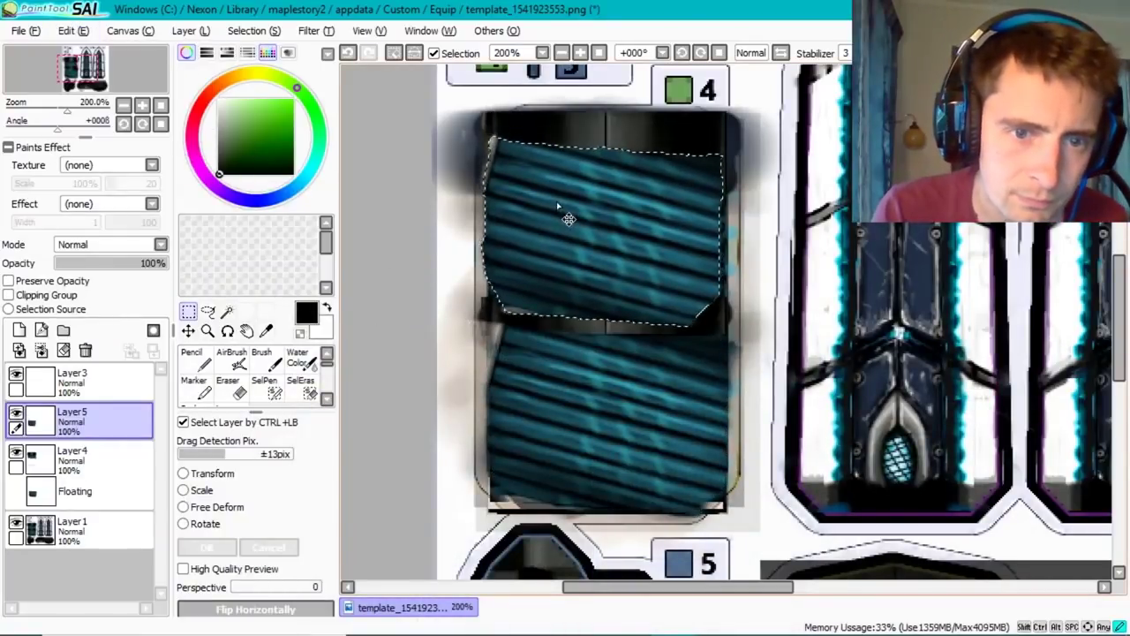
key(ctrl+d)
- Erase overhanging stripe edges on Layer4 and check the sword in the workshop
key(e)
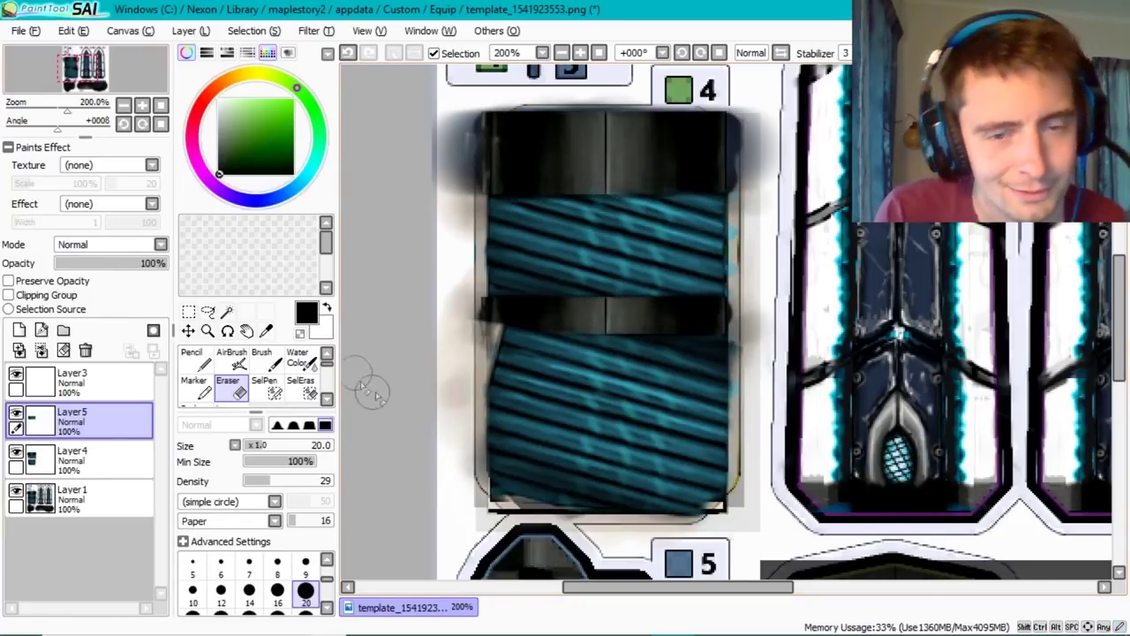
ctrl+click(556, 326)
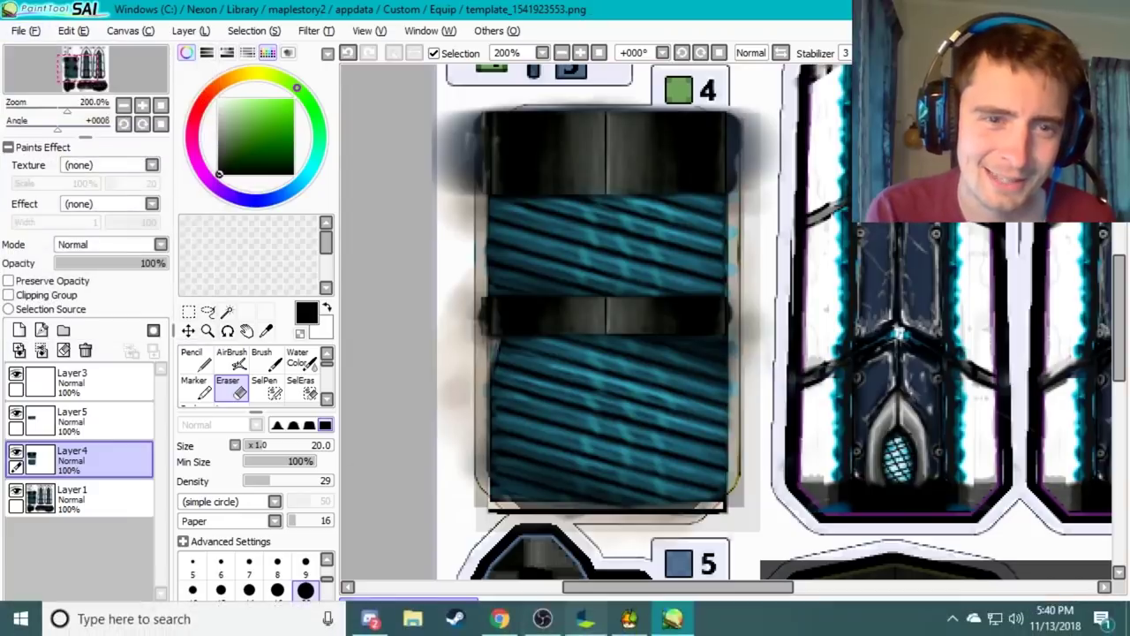
key(alt+Tab)
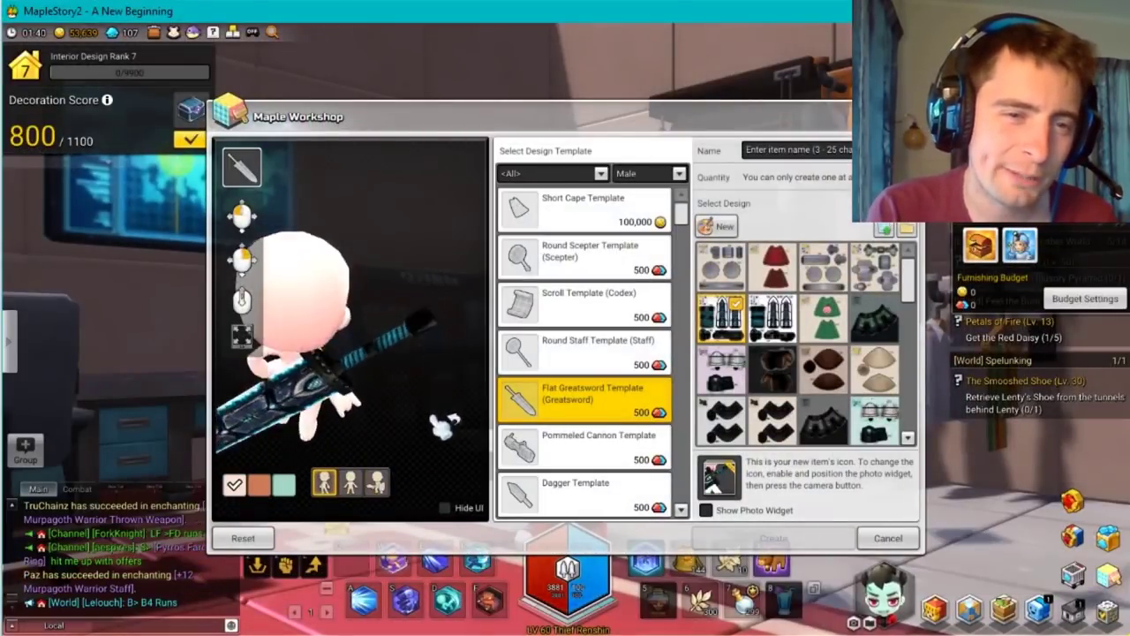
key(alt+Tab)
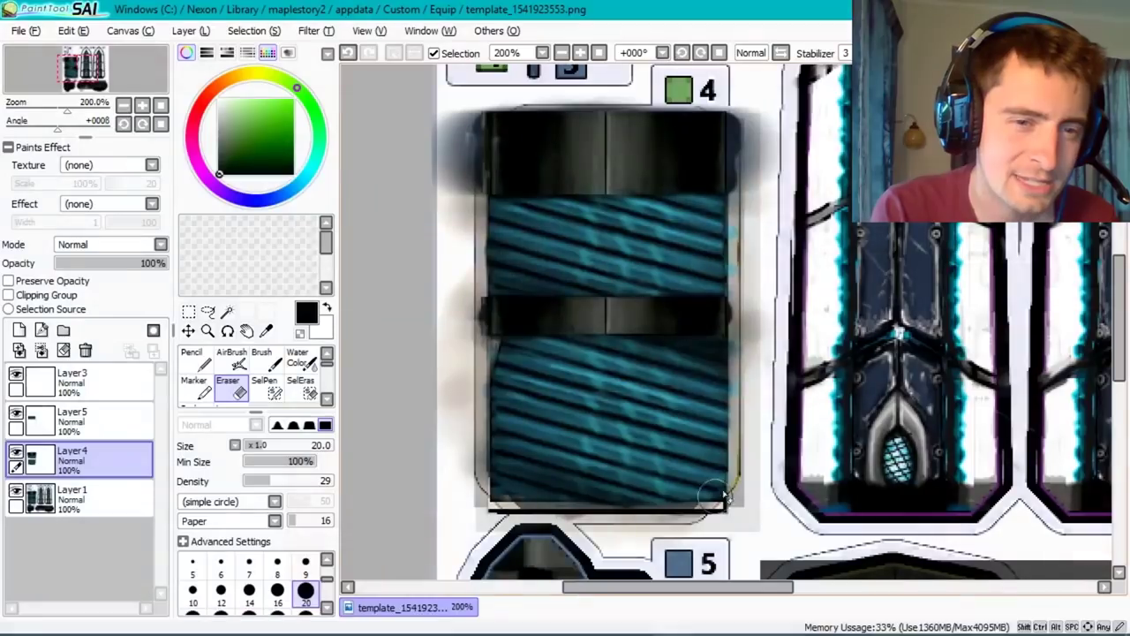
scroll(733, 353, down, 5)
- Copy the riveted strip from part 3 of the base layer and paste it floating
click(189, 332)
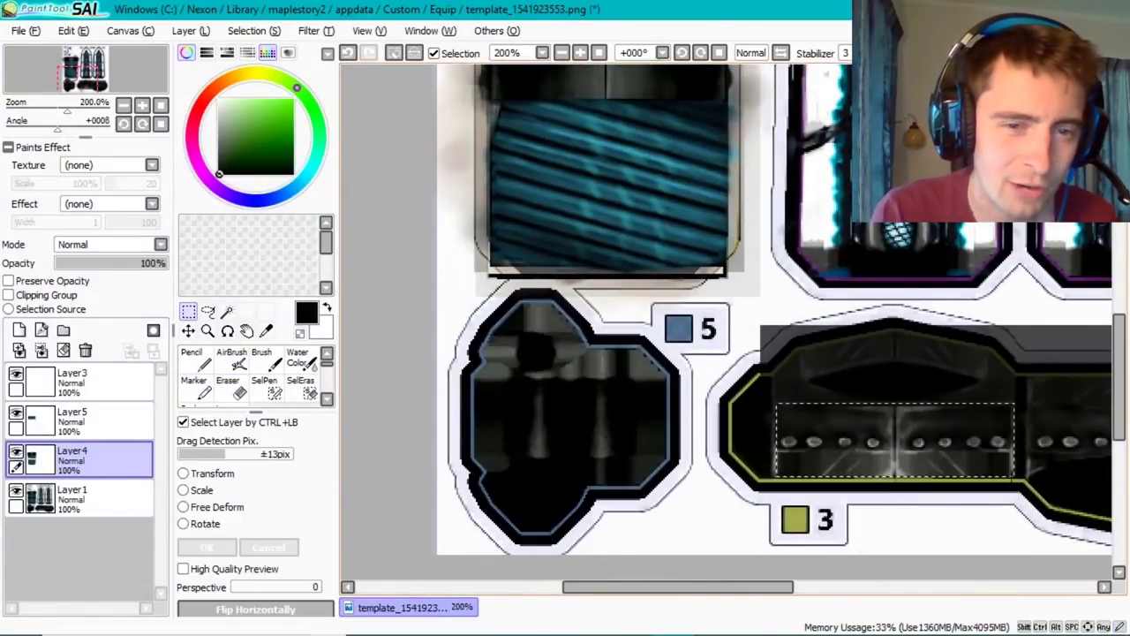
click(72, 30)
click(40, 126)
click(71, 539)
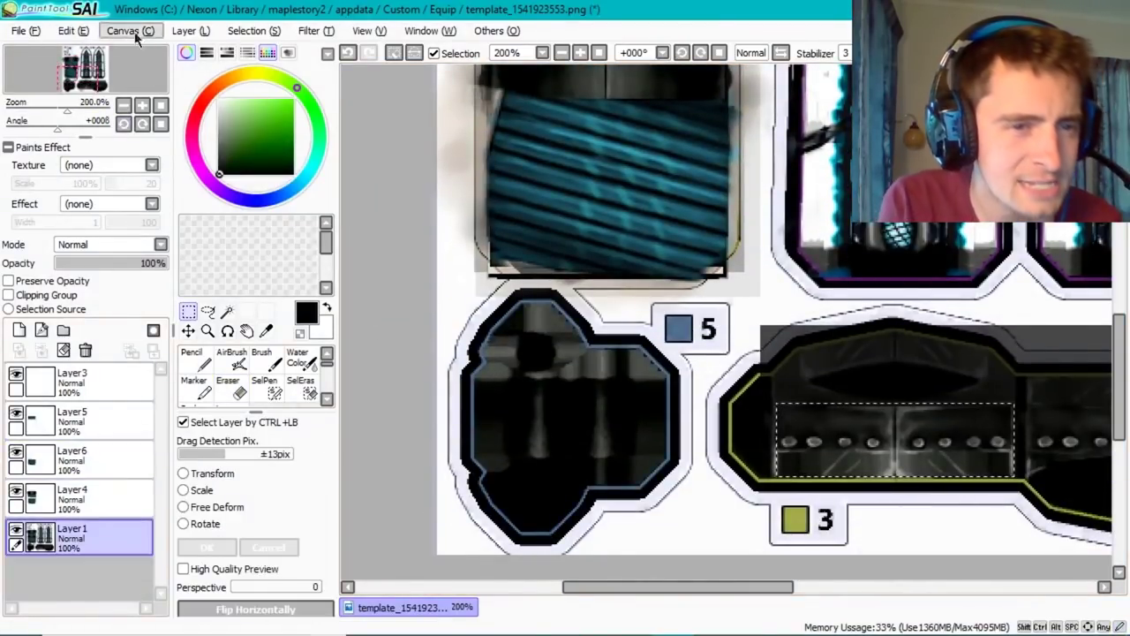
click(73, 30)
click(40, 108)
click(70, 422)
key(ctrl+v)
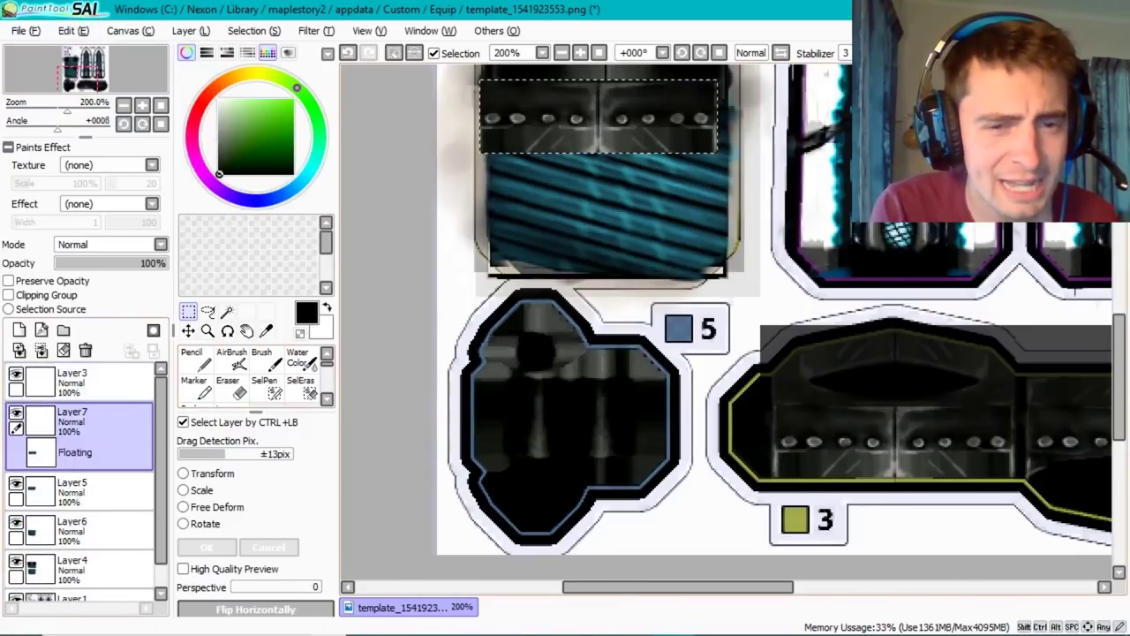
scroll(609, 354, up, 5)
- Place the riveted strip on top of the grip, resize it, and save
drag(609, 481, 609, 287)
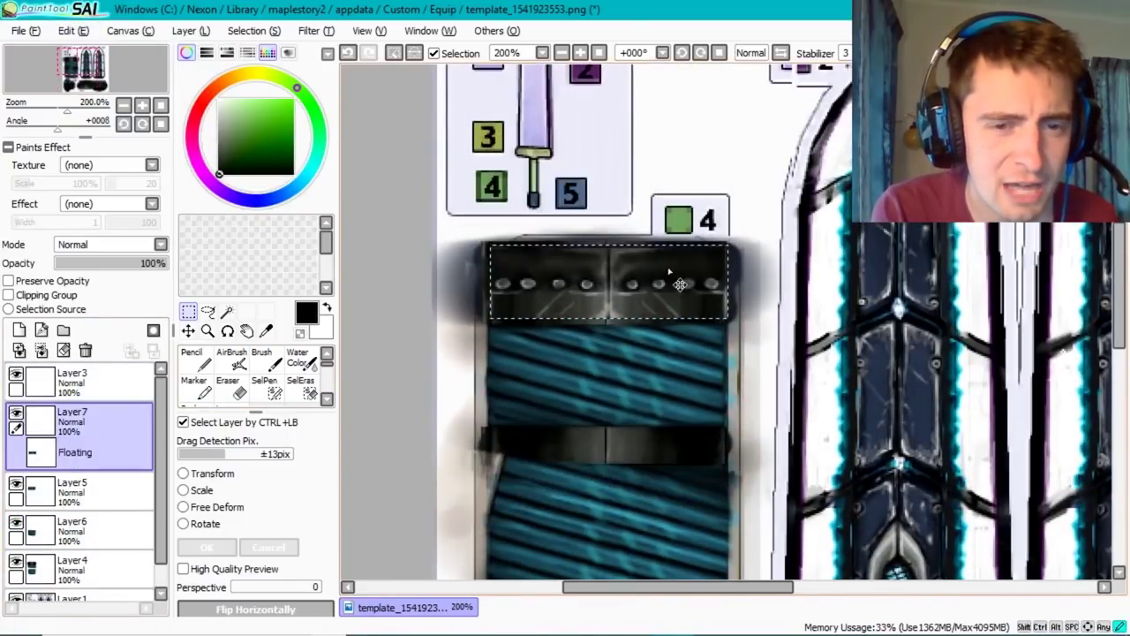
click(183, 490)
click(207, 546)
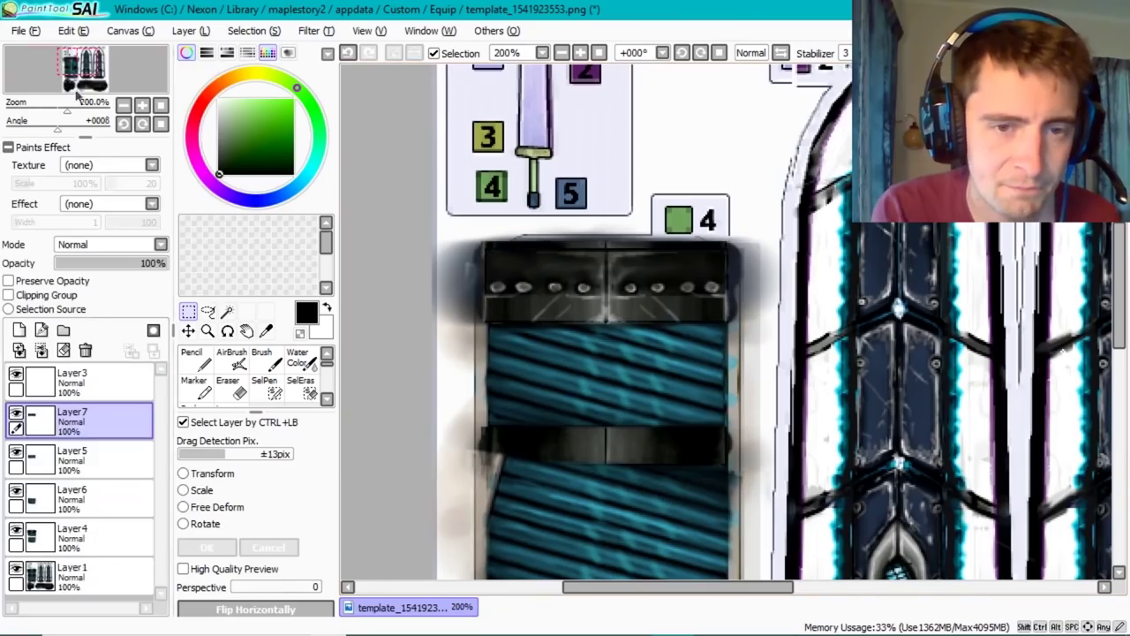
key(ctrl+s)
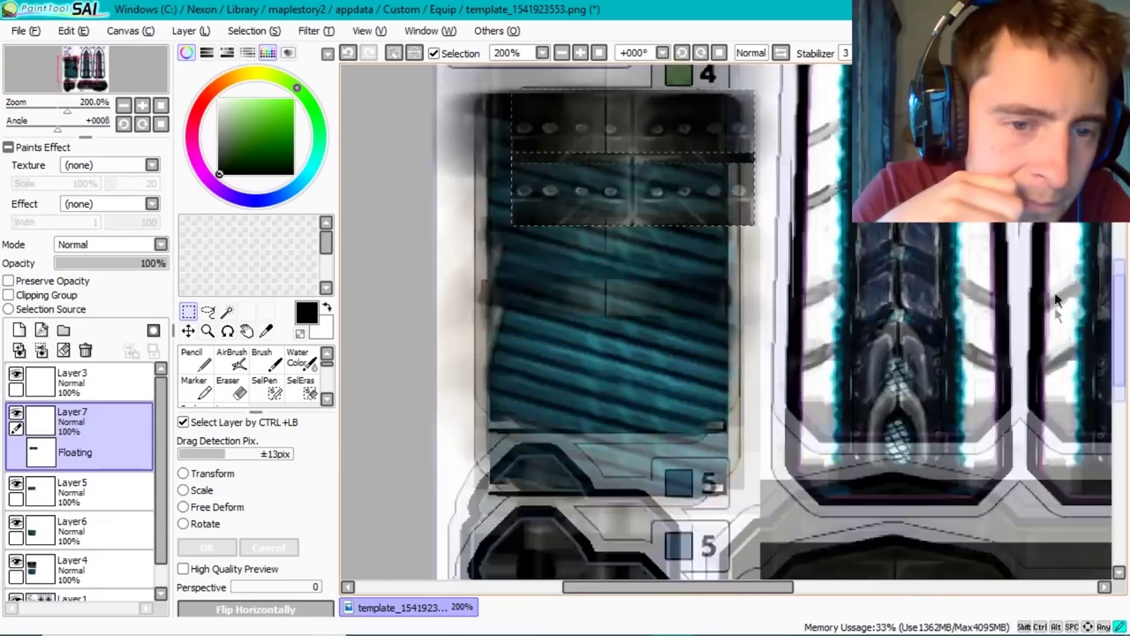
- Move the strip onto piece 5, duplicate it lower down, save, and preview in game
drag(1057, 302, 611, 428)
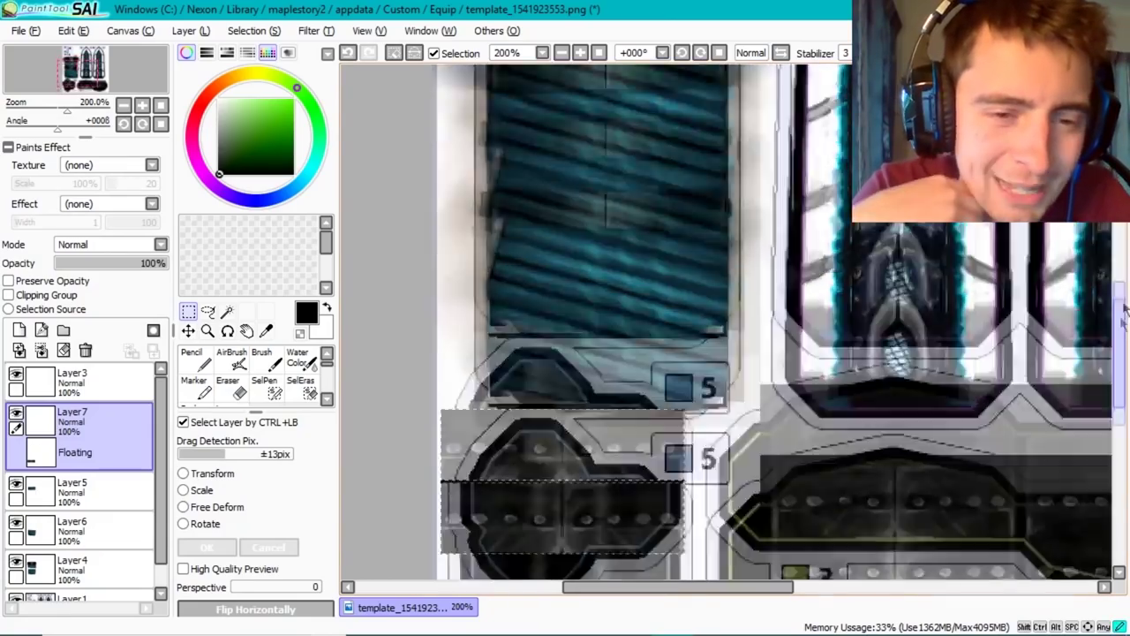
scroll(612, 428, down, 3)
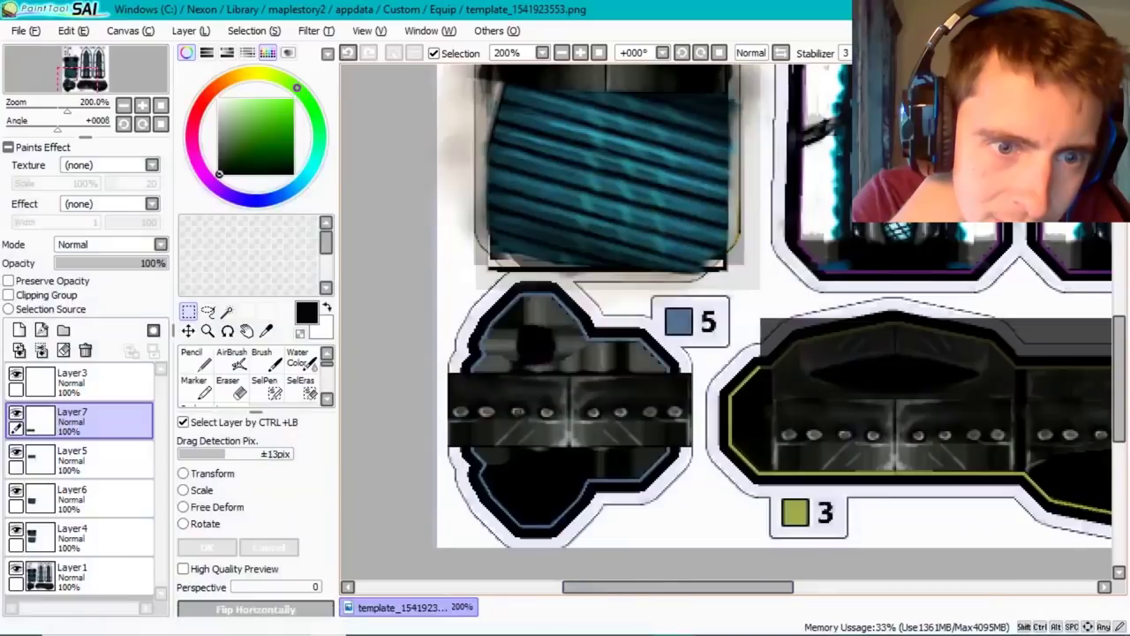
click(183, 490)
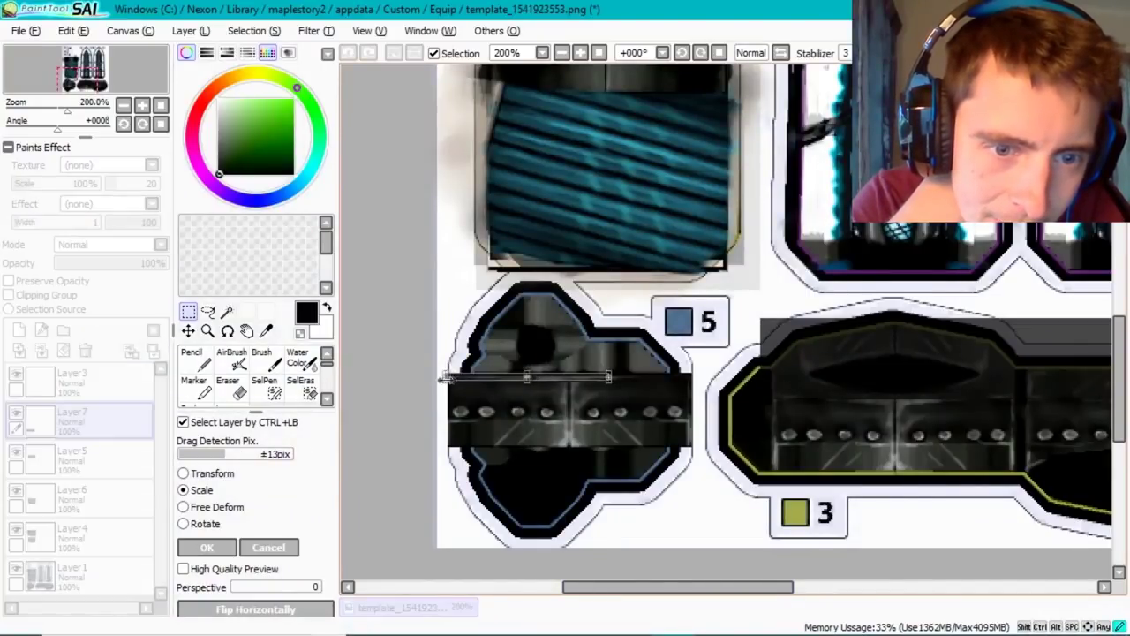
key(Return)
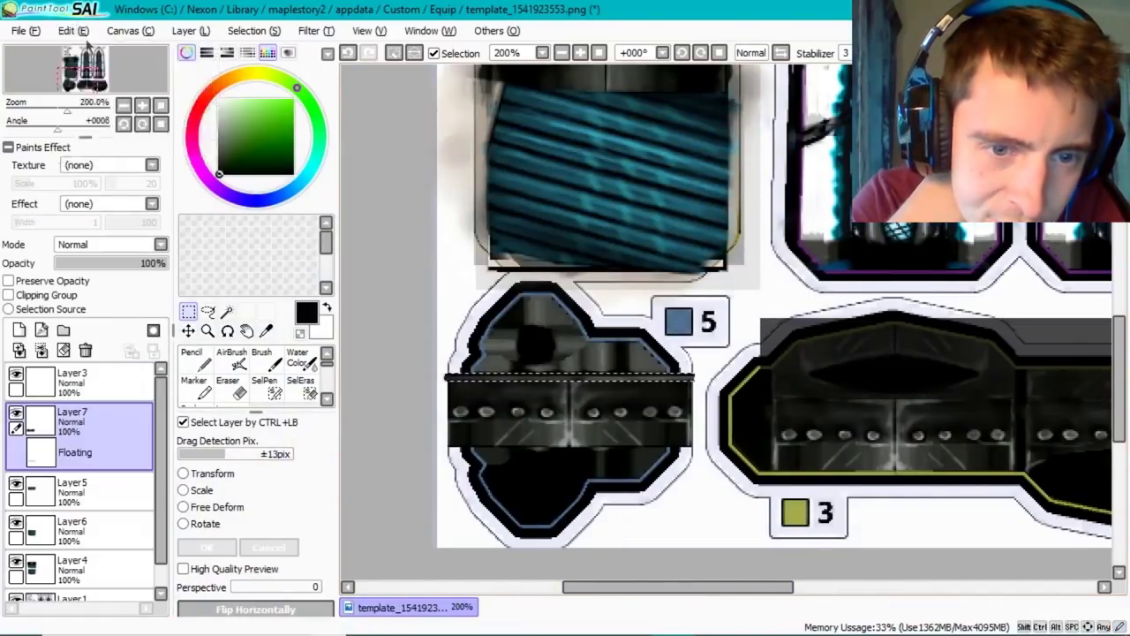
key(ctrl+v)
drag(545, 404, 545, 463)
key(Return)
key(ctrl+s)
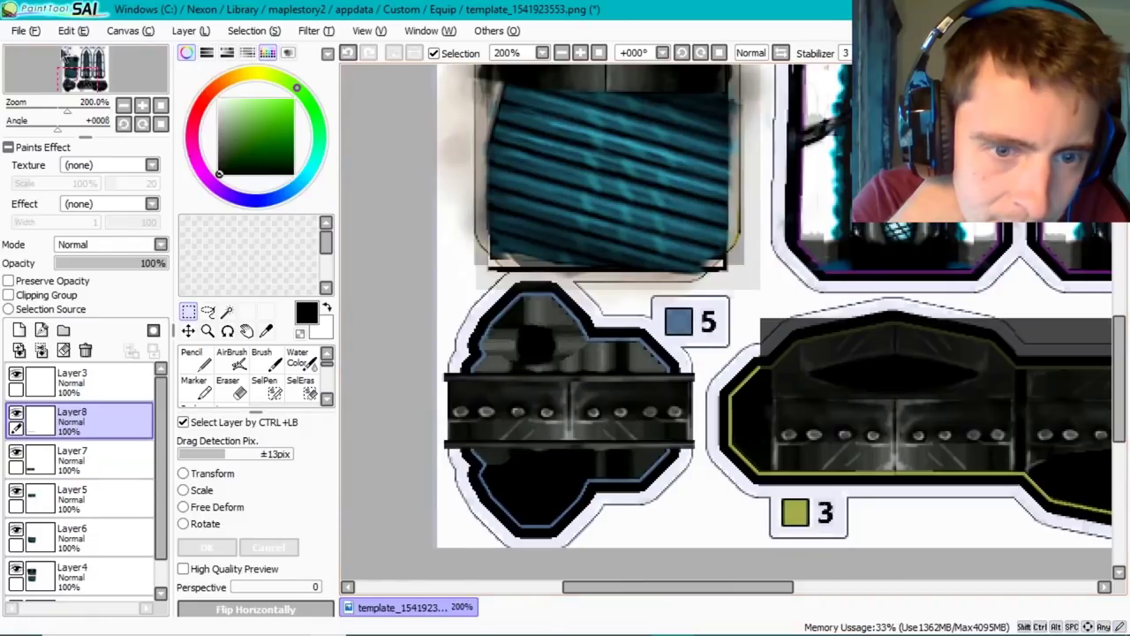
key(alt+Tab)
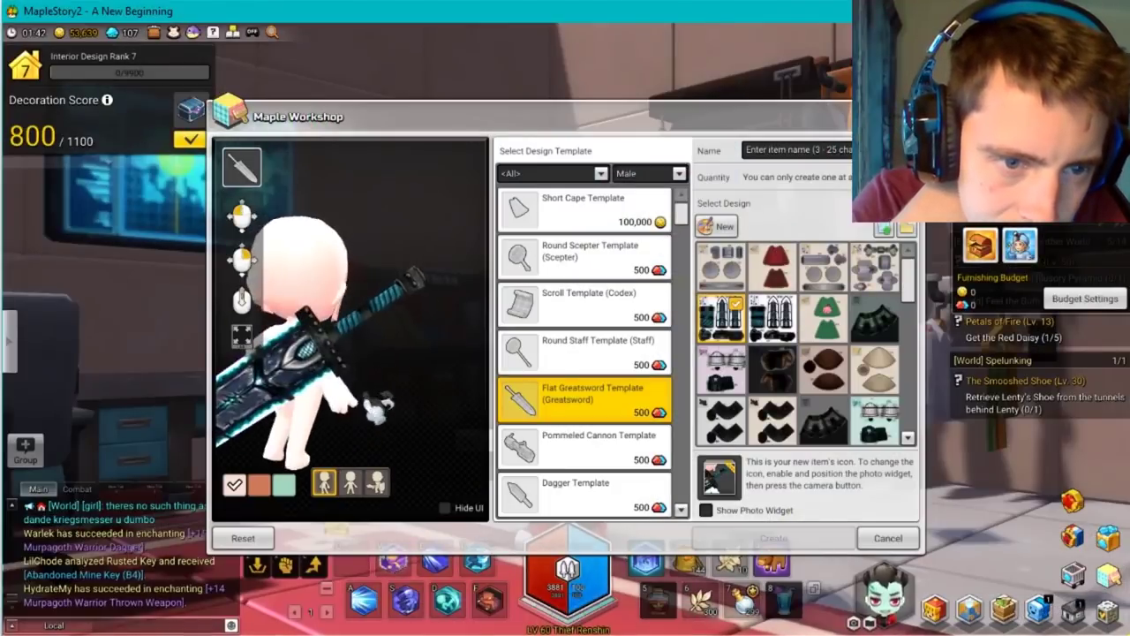
key(alt+Tab)
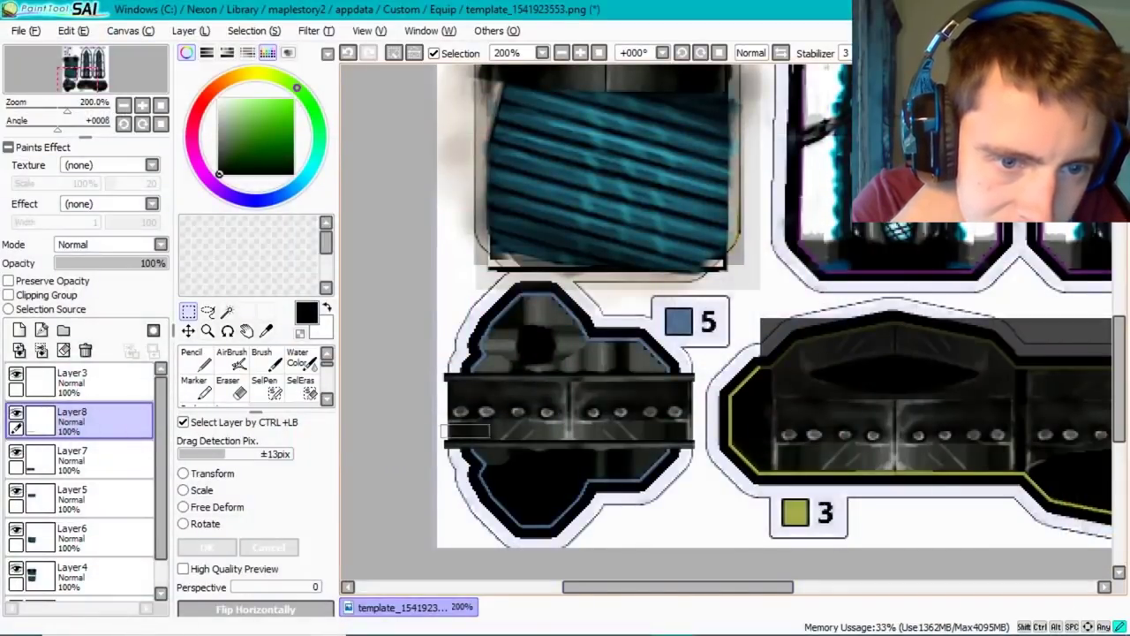
- Select the dark riveted strip and stretch it to fit piece 5
drag(442, 425, 697, 451)
key(ctrl+t)
drag(570, 440, 570, 453)
click(216, 546)
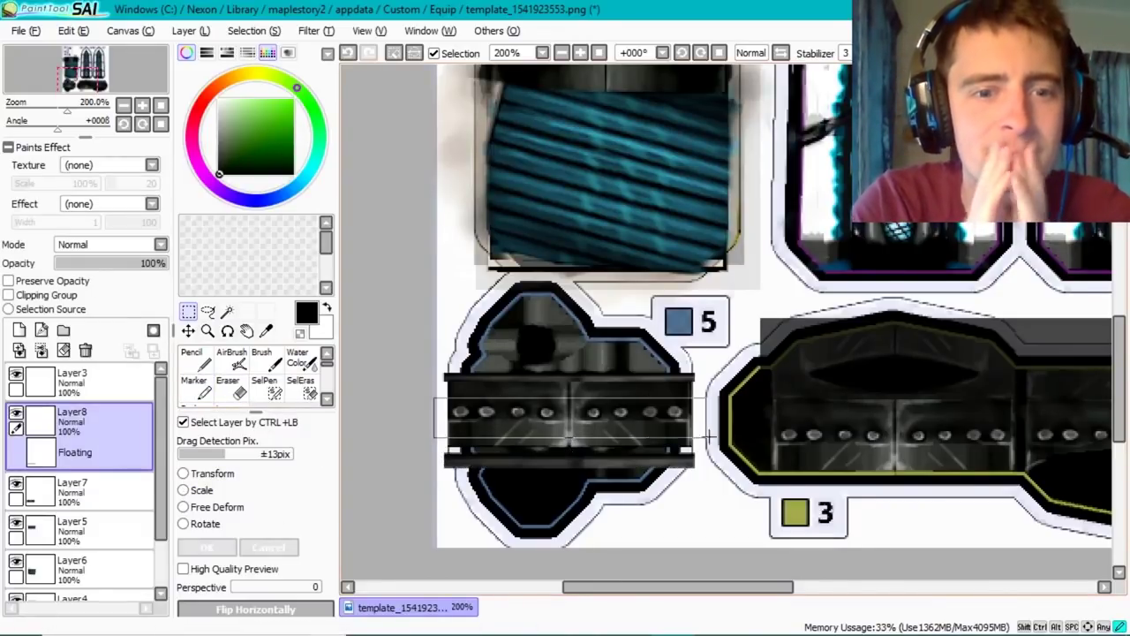
scroll(159, 555, down, 1)
scroll(150, 495, up, 1)
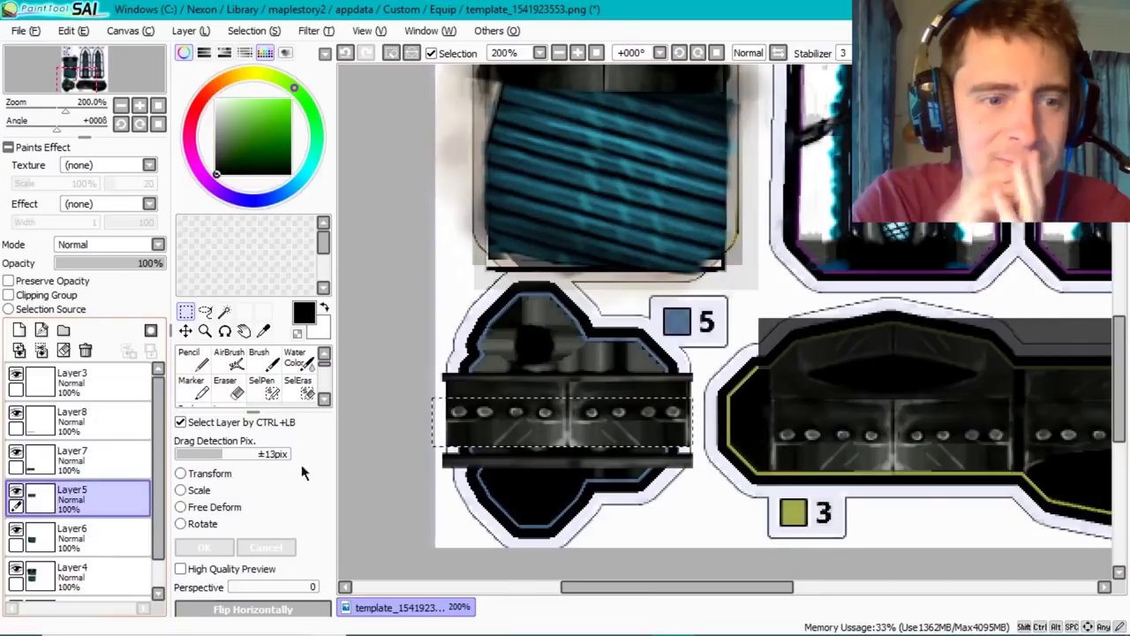
- Stretch the second strip taller on its layer, save, and switch to the game
key(ctrl+t)
click(139, 467)
key(ctrl+t)
drag(565, 451, 565, 467)
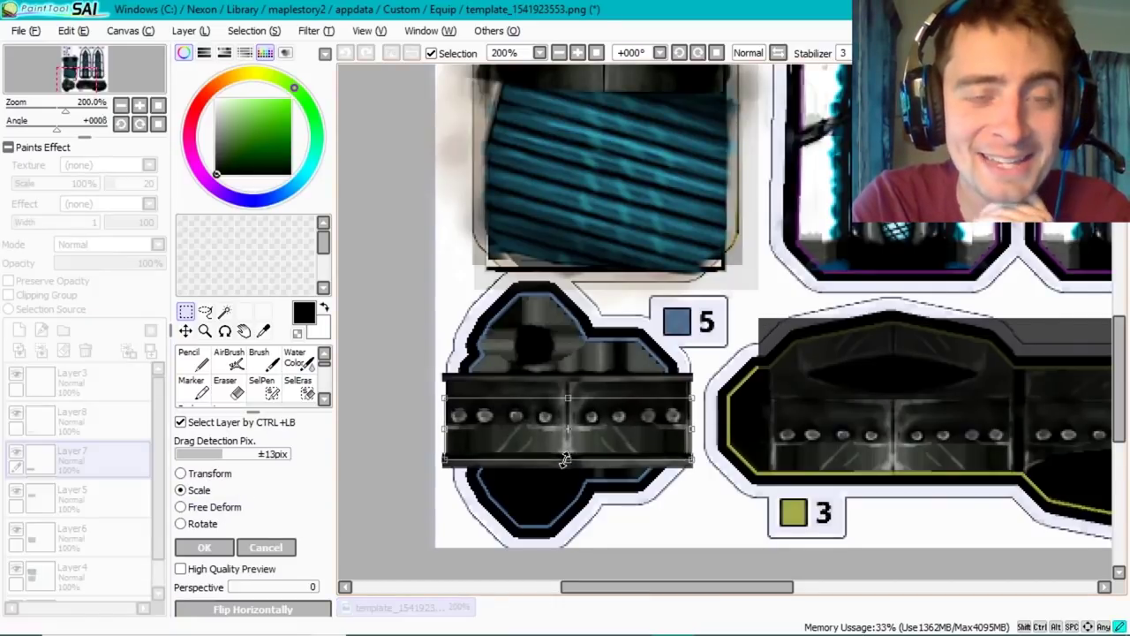
click(204, 546)
click(20, 30)
click(50, 131)
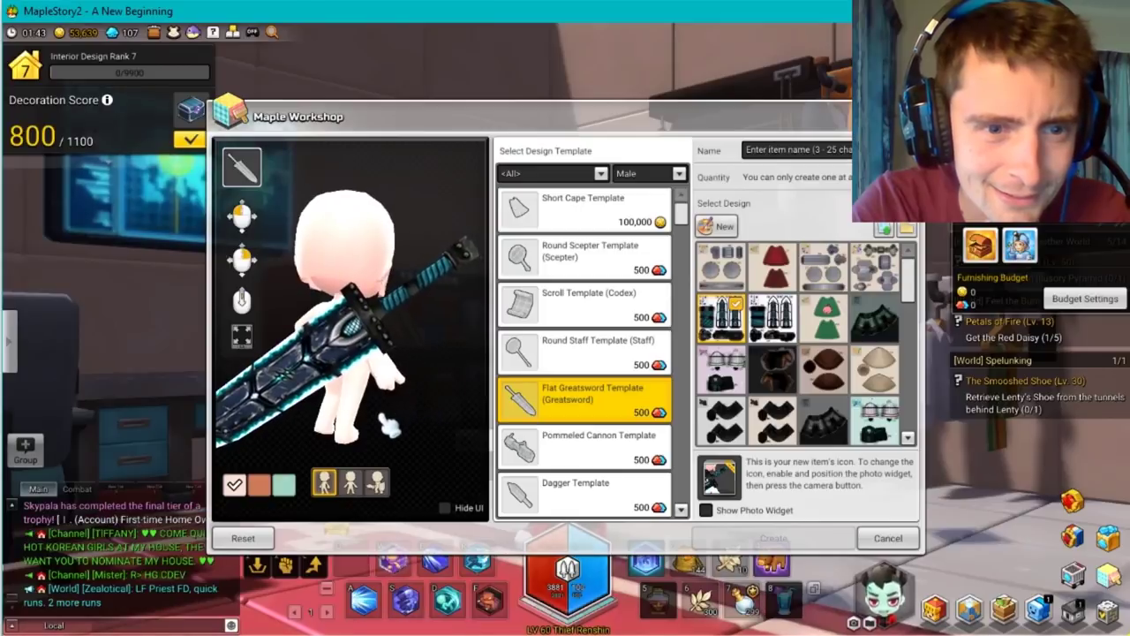
key(super)
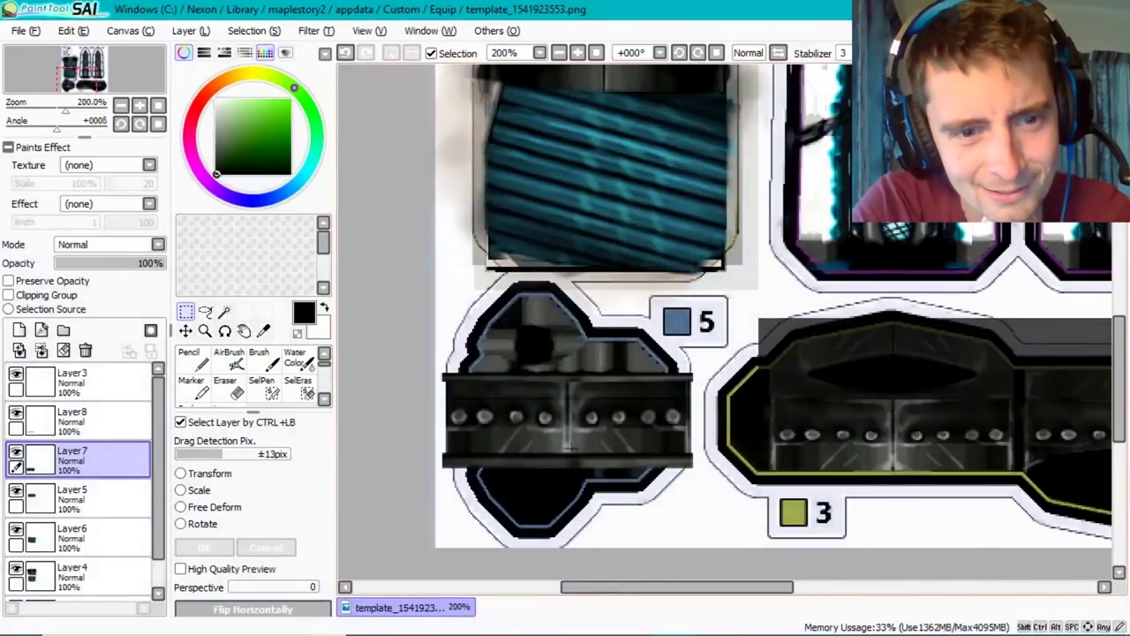
- Paint teal beneath the riveted band with a larger pencil, then brighten it with light cyan
click(189, 357)
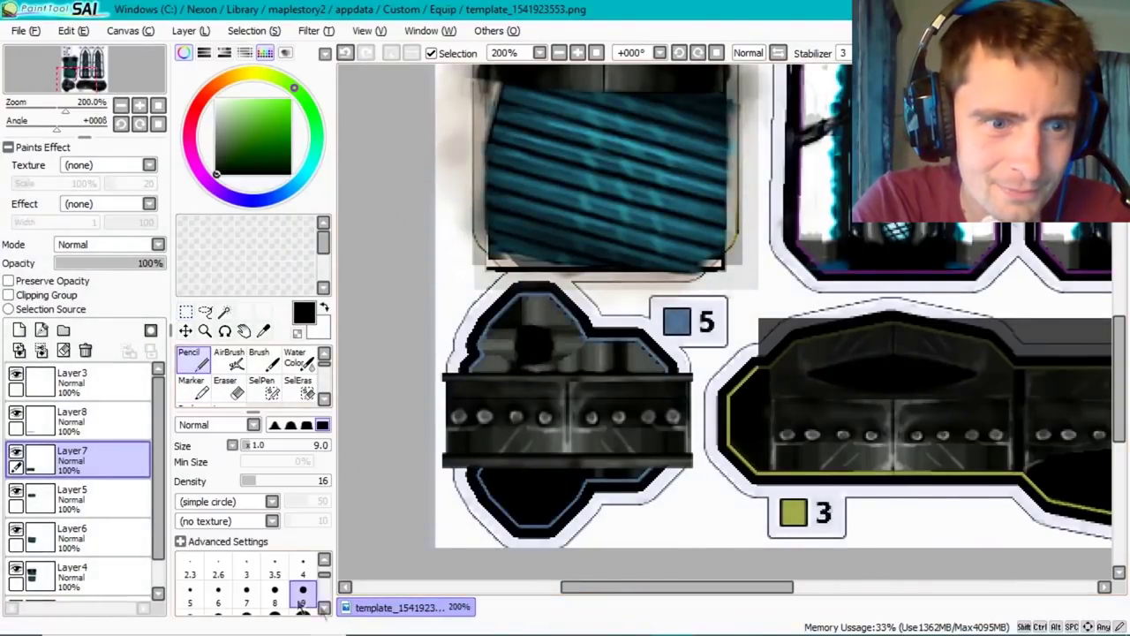
mouse_move(472, 466)
mouse_down()
mouse_move(461, 459)
mouse_move(660, 450)
mouse_up()
key(ctrl+z)
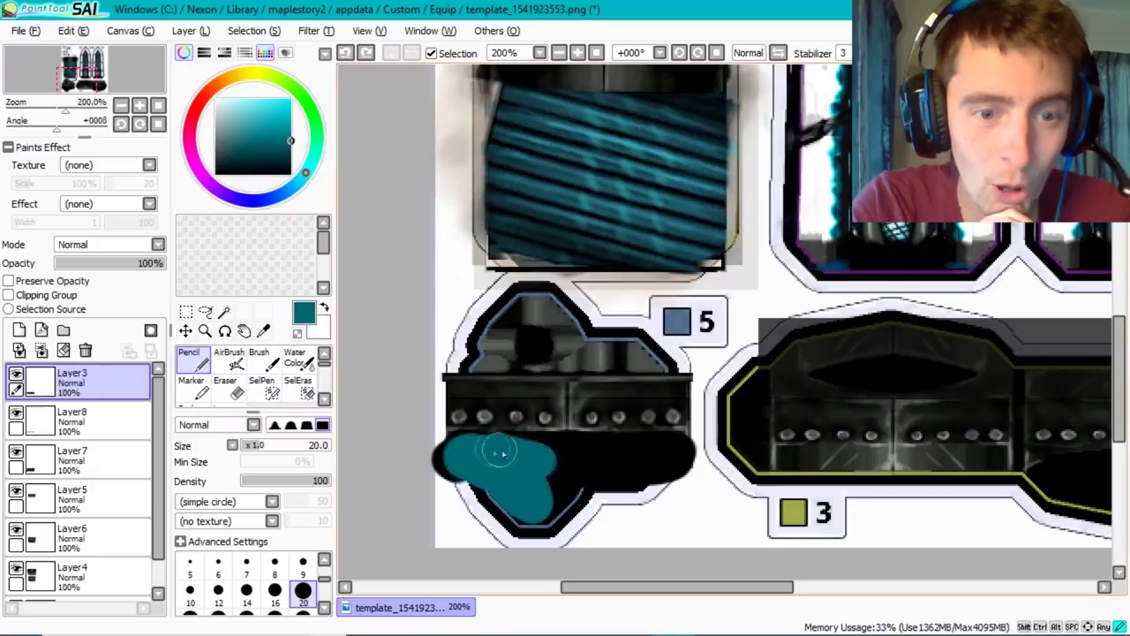
mouse_move(499, 453)
mouse_down()
mouse_move(535, 497)
mouse_move(668, 481)
mouse_up()
key(bracketright)
key(bracketright)
key(bracketright)
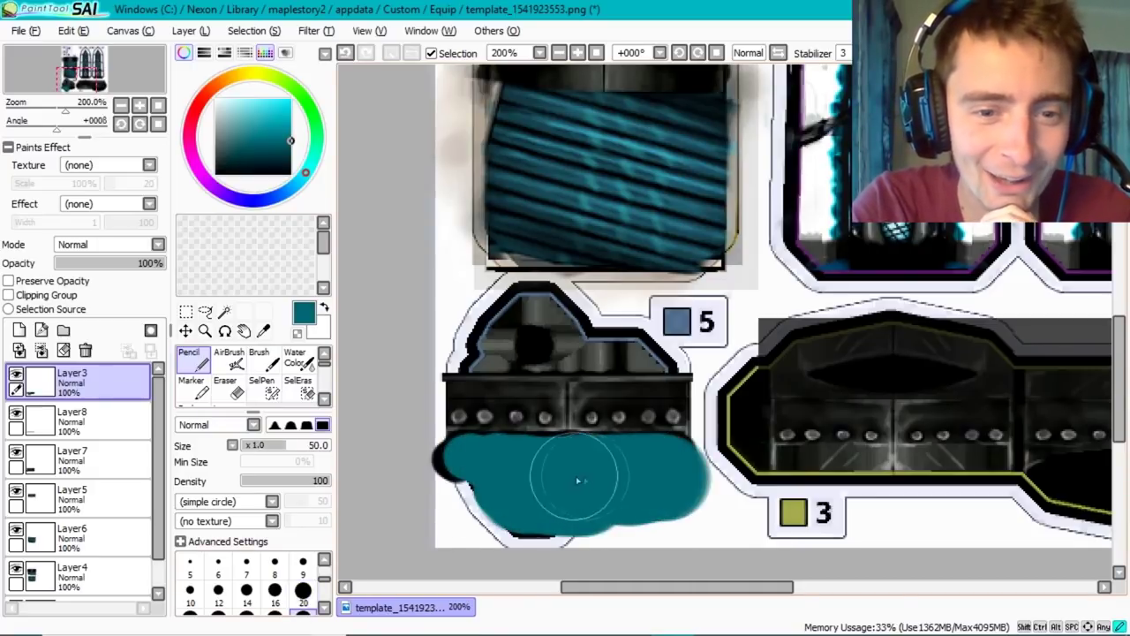
drag(579, 481, 462, 478)
mouse_move(589, 479)
mouse_down()
mouse_move(530, 518)
mouse_move(618, 496)
mouse_move(468, 472)
mouse_move(574, 459)
mouse_move(592, 475)
mouse_move(550, 517)
mouse_move(635, 479)
mouse_up()
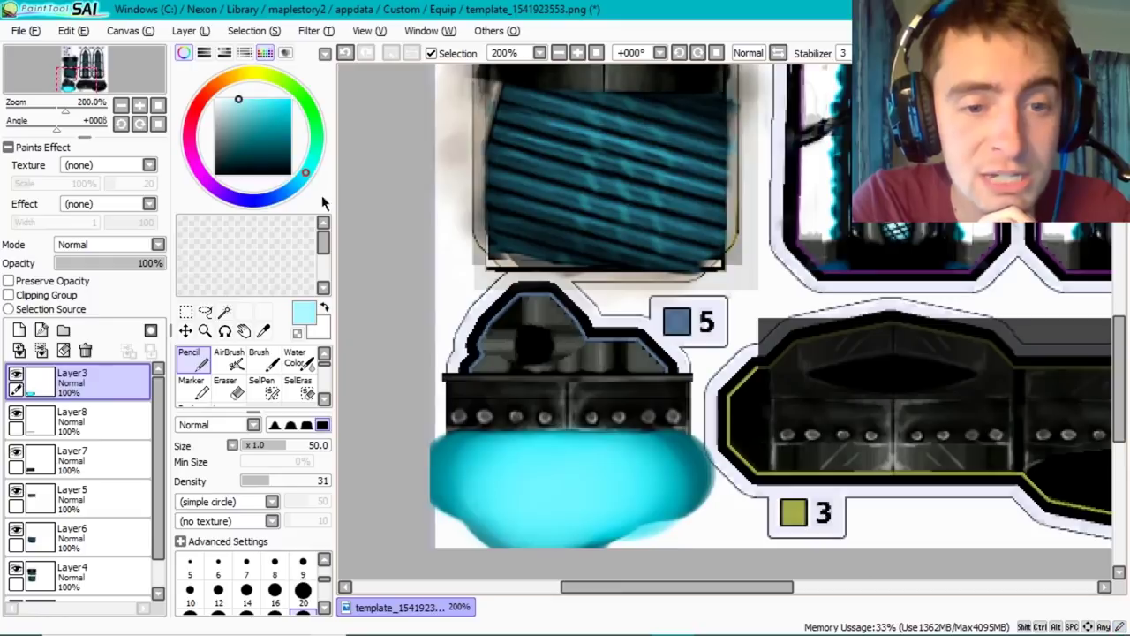
drag(481, 494, 636, 476)
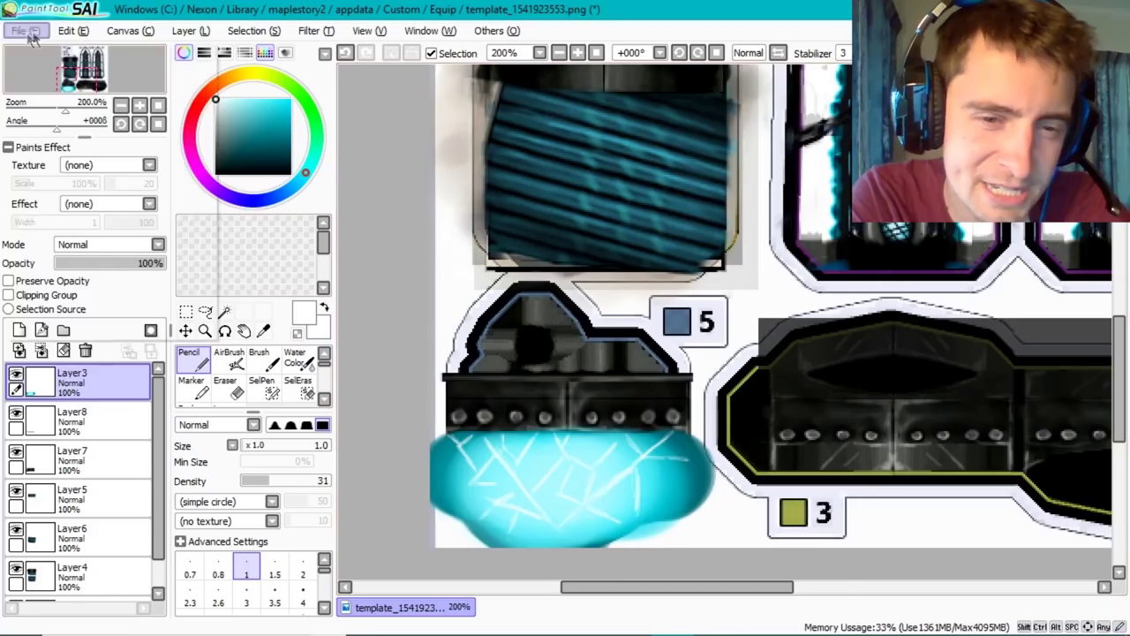
- Shrink the cyan crystal within piece 5, save, and preview it in game
key(alt+Tab)
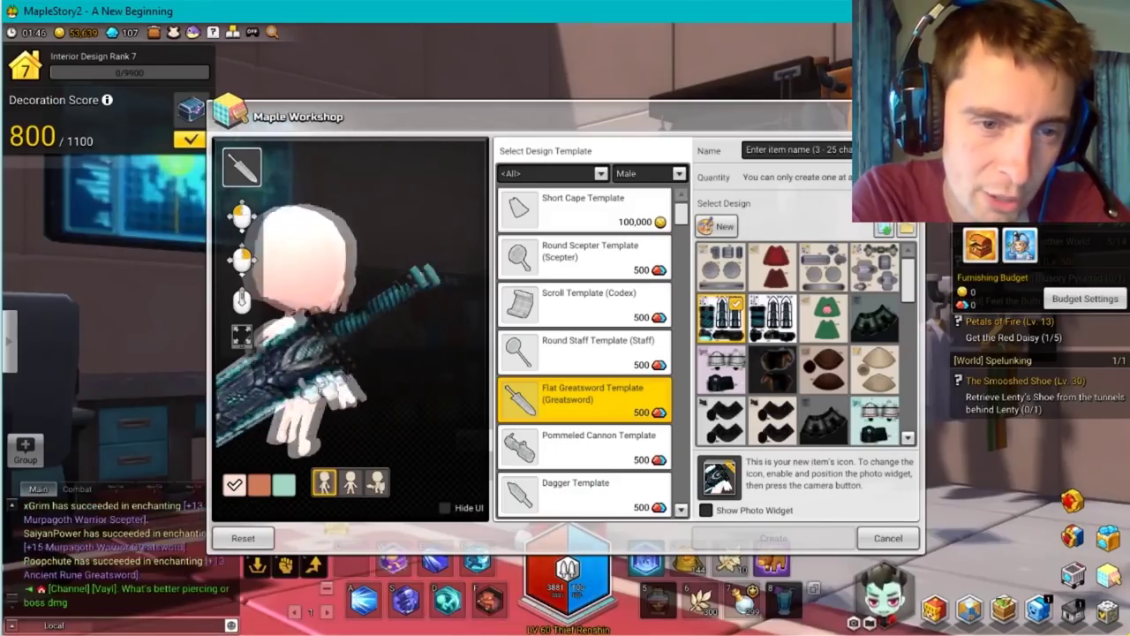
key(alt+Tab)
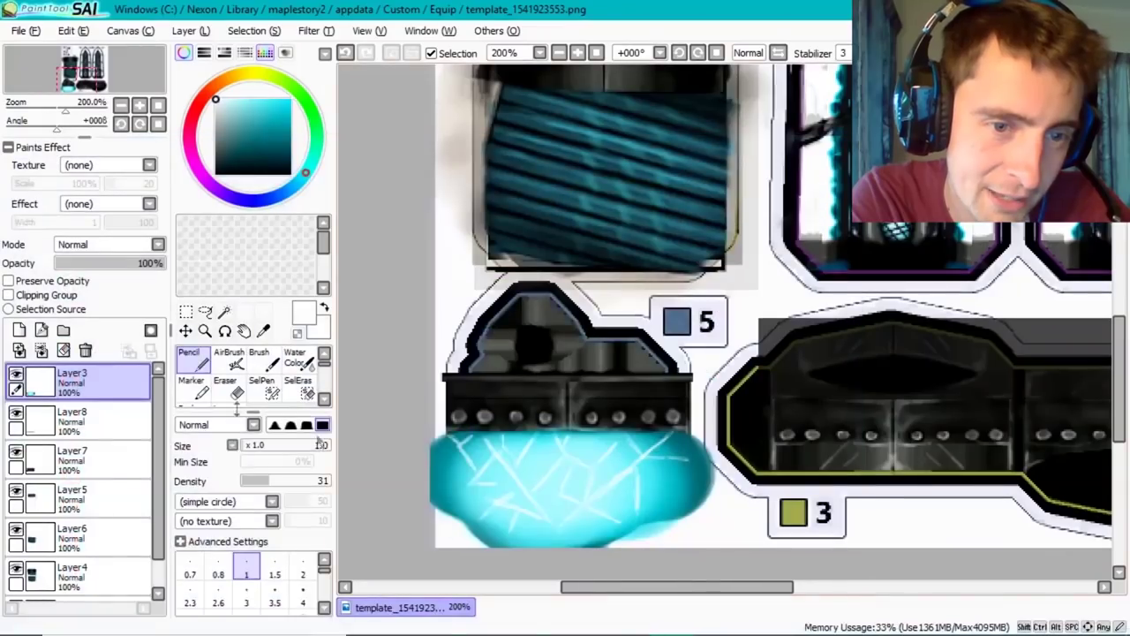
key(m)
click(203, 492)
drag(702, 547, 601, 517)
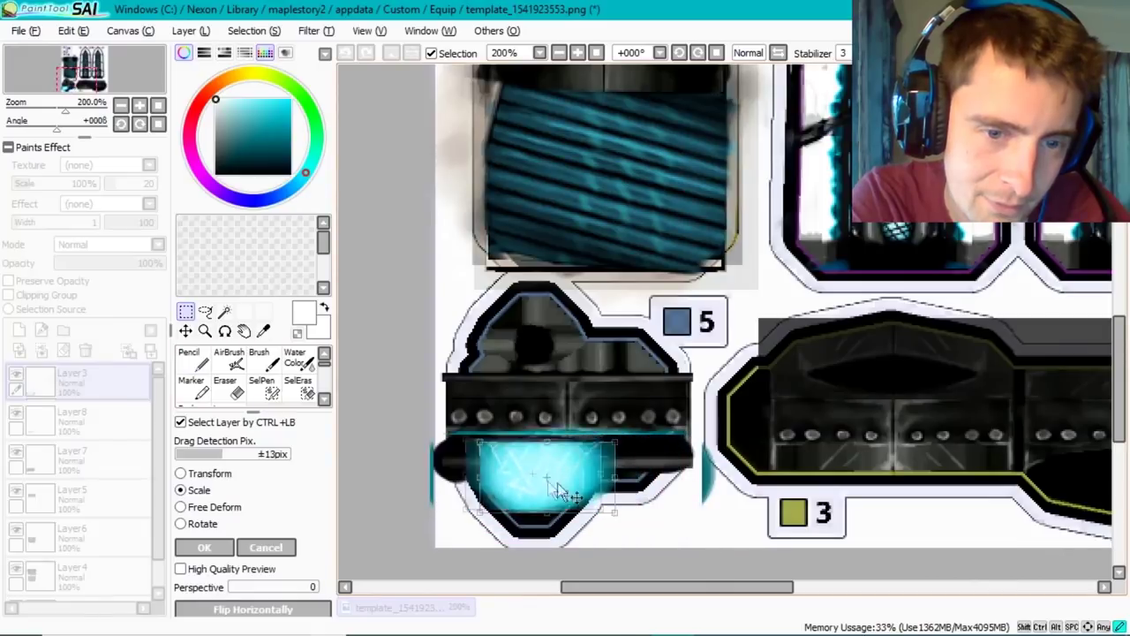
click(203, 548)
key(ctrl+s)
key(alt+Tab)
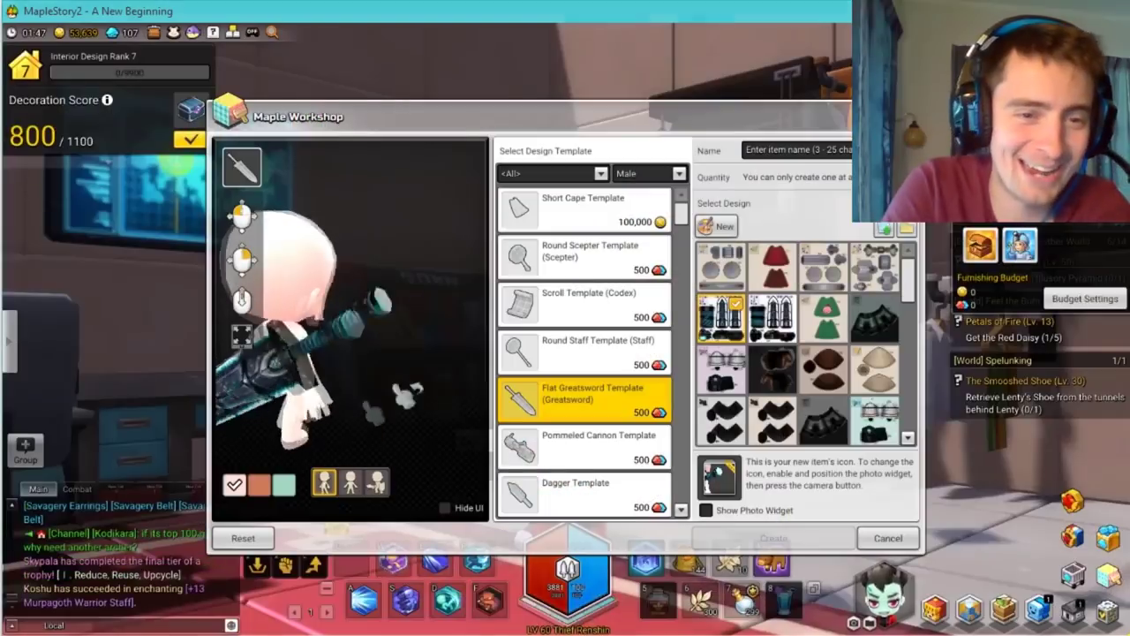
key(alt+Tab)
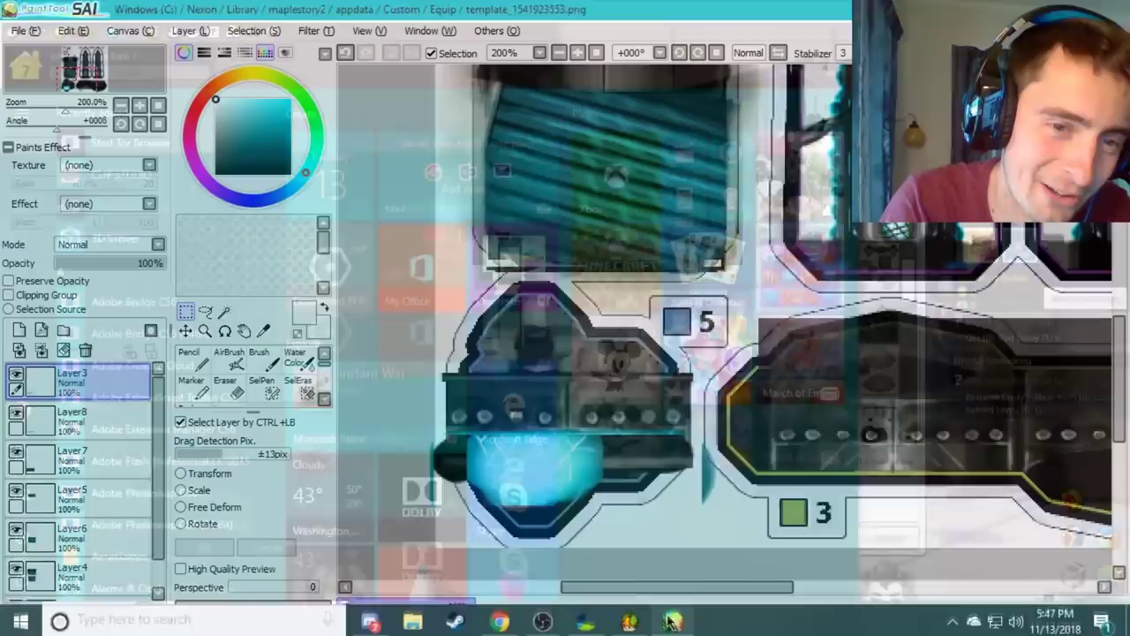
- Reshape the crystal by squashing its bottom and pulling in both sides
key(ctrl+t)
drag(568, 548, 568, 530)
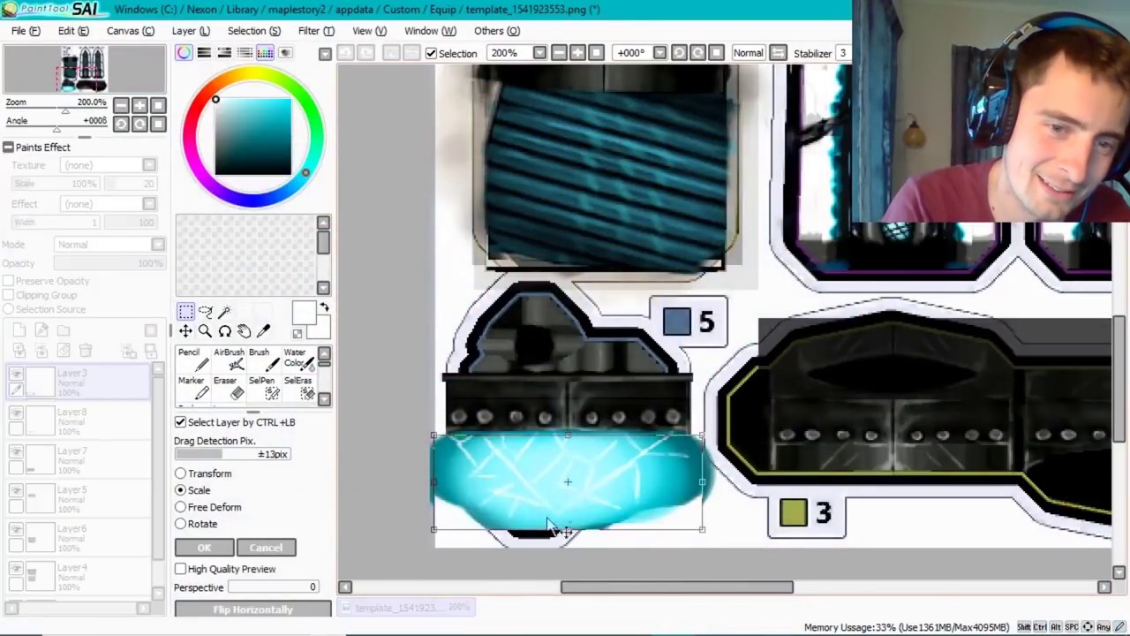
drag(433, 490, 446, 484)
drag(702, 489, 692, 488)
click(204, 548)
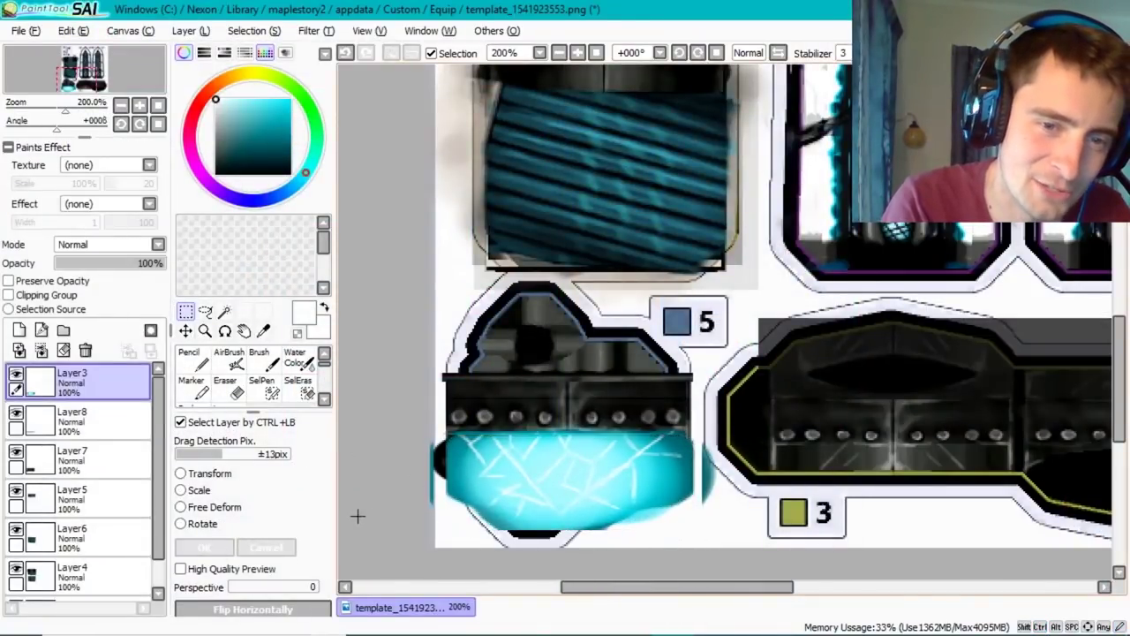
- Draw four vertical black ridge lines across the cyan crystal
key(n)
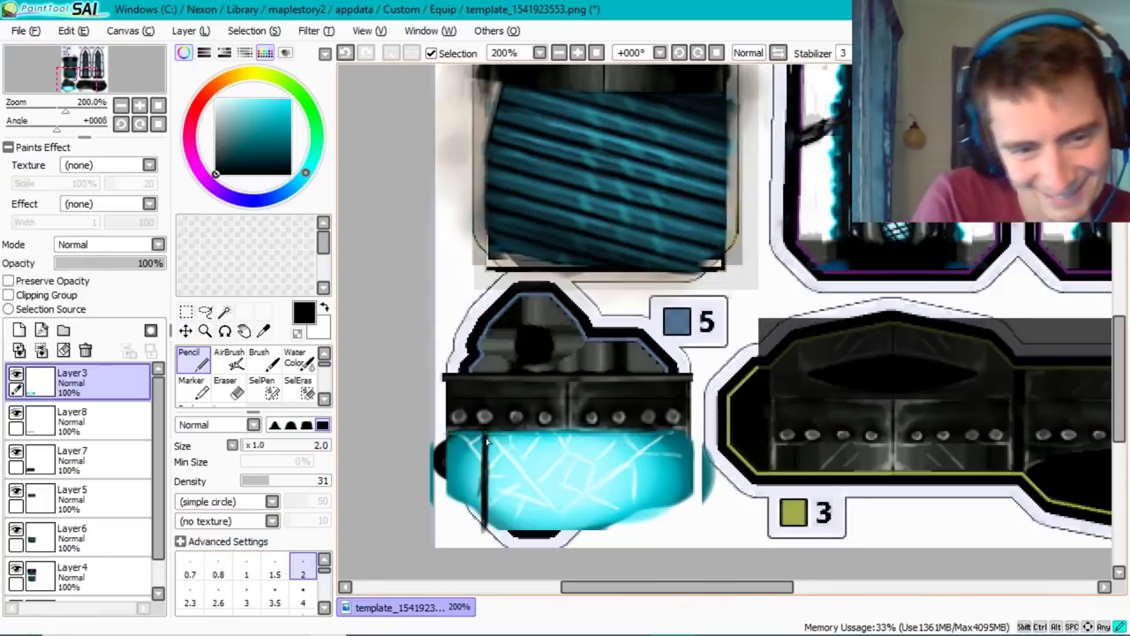
drag(518, 455, 516, 489)
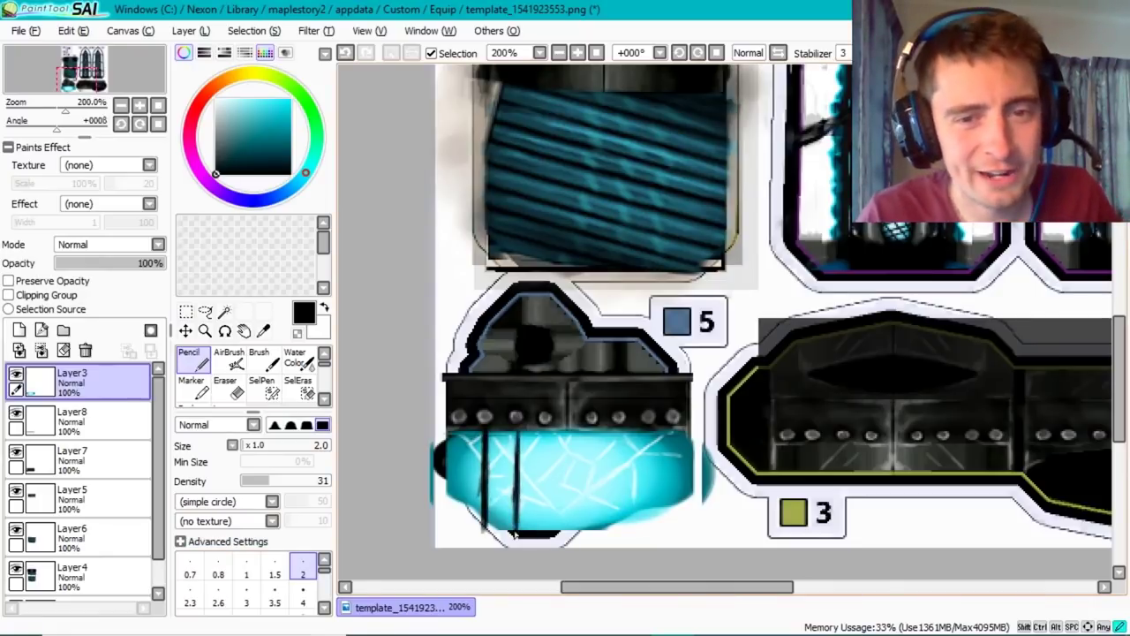
drag(516, 432, 519, 517)
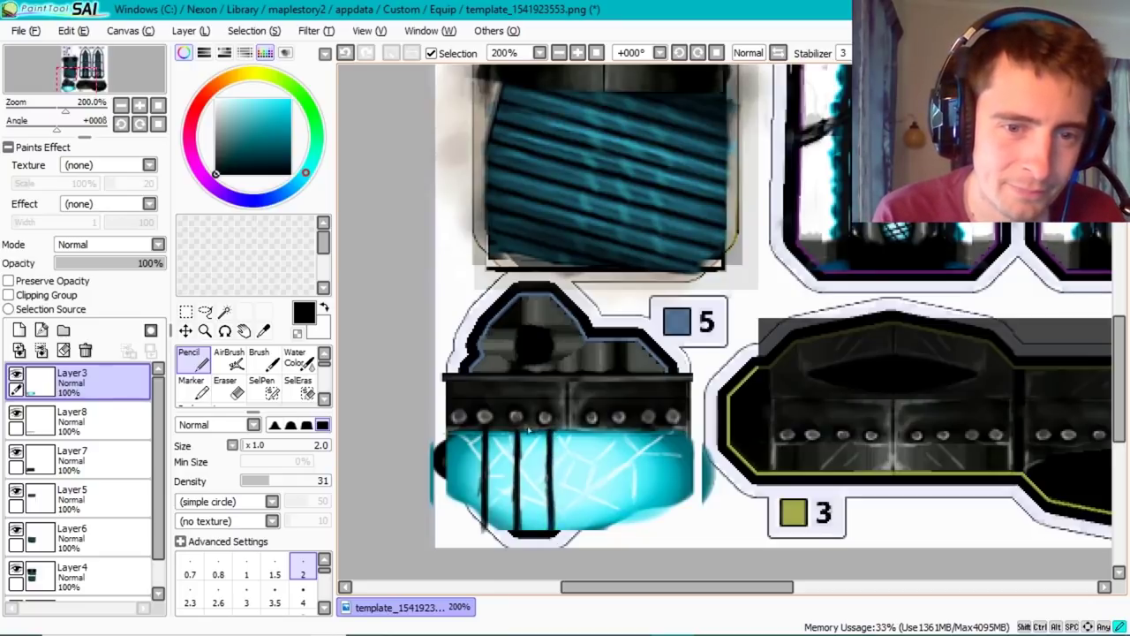
drag(587, 432, 588, 534)
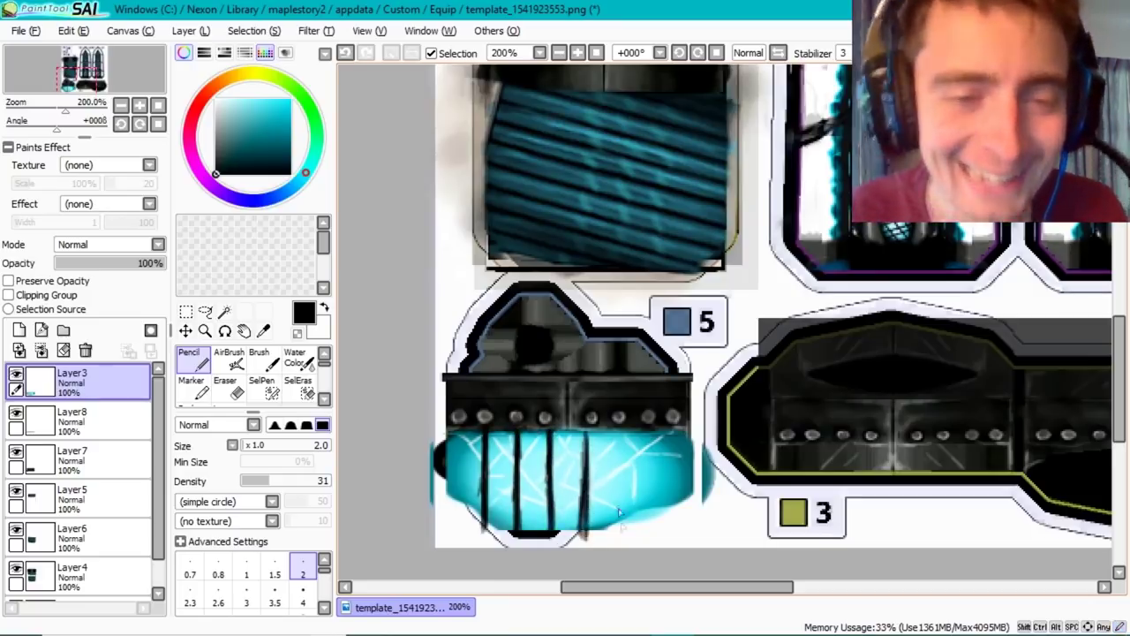
drag(623, 435, 627, 534)
drag(658, 433, 661, 525)
click(25, 30)
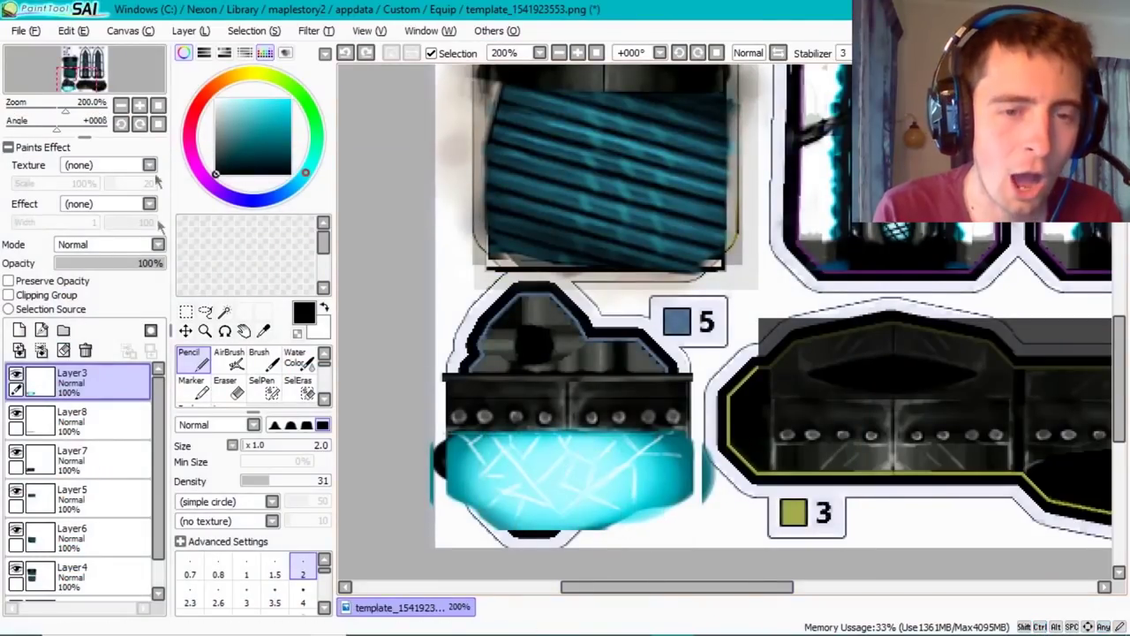
key(m)
- Copy the selected crystal area onto a new layer and confirm its transform
key(ctrl+c)
key(ctrl+v)
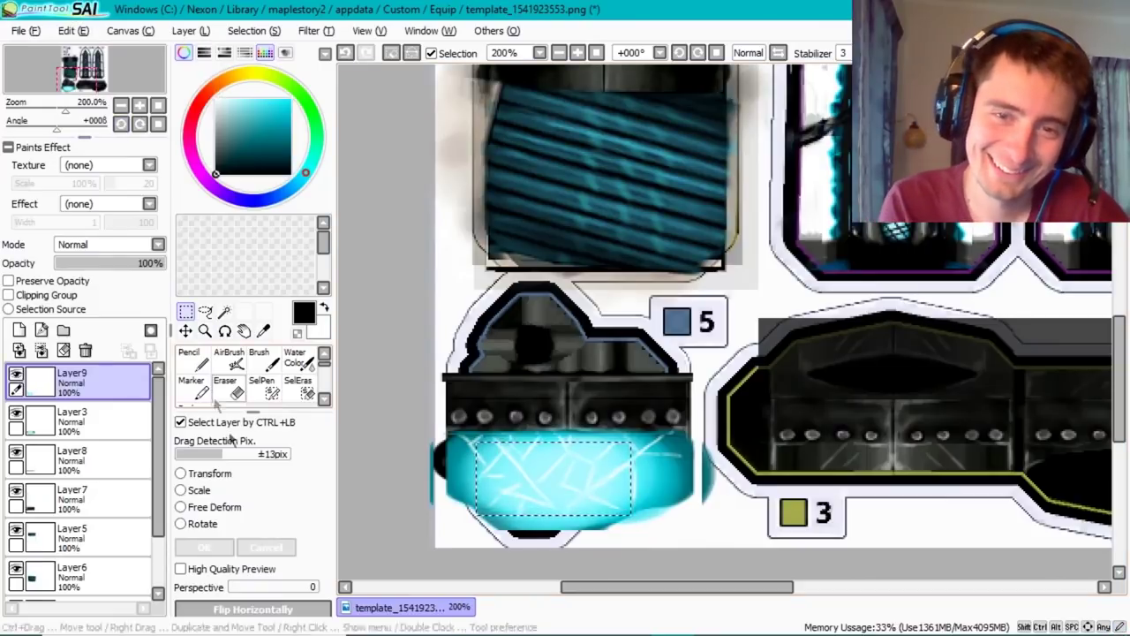
key(ctrl+t)
key(Return)
click(25, 30)
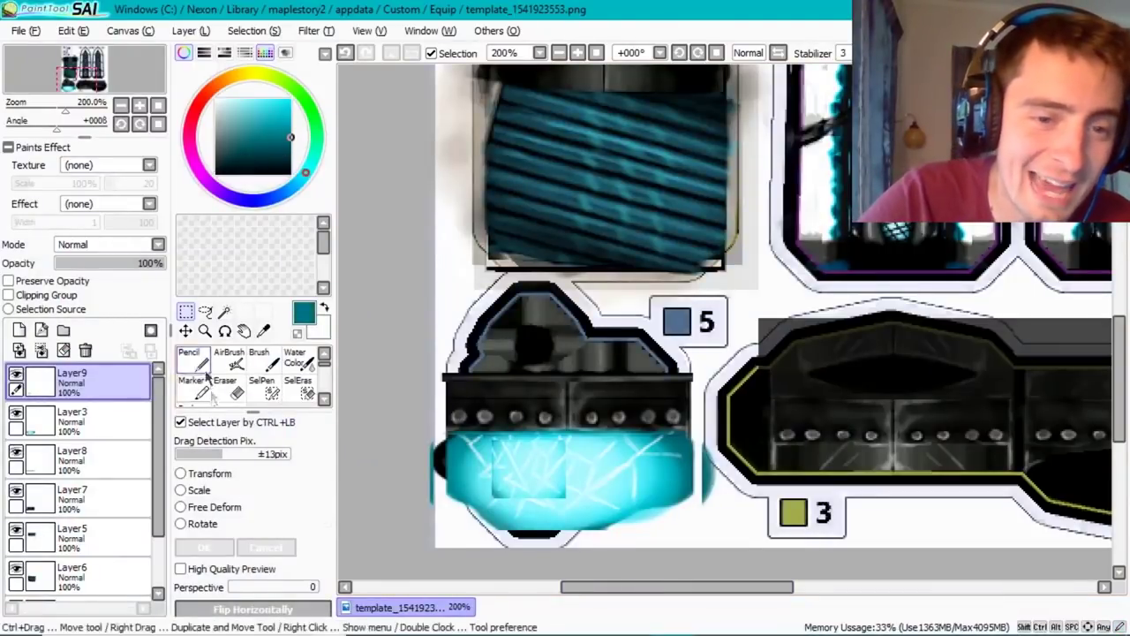
- Sketch pale cyan facet lines on the pommel with a size-4 pencil, then return to MapleStory 2
key(n)
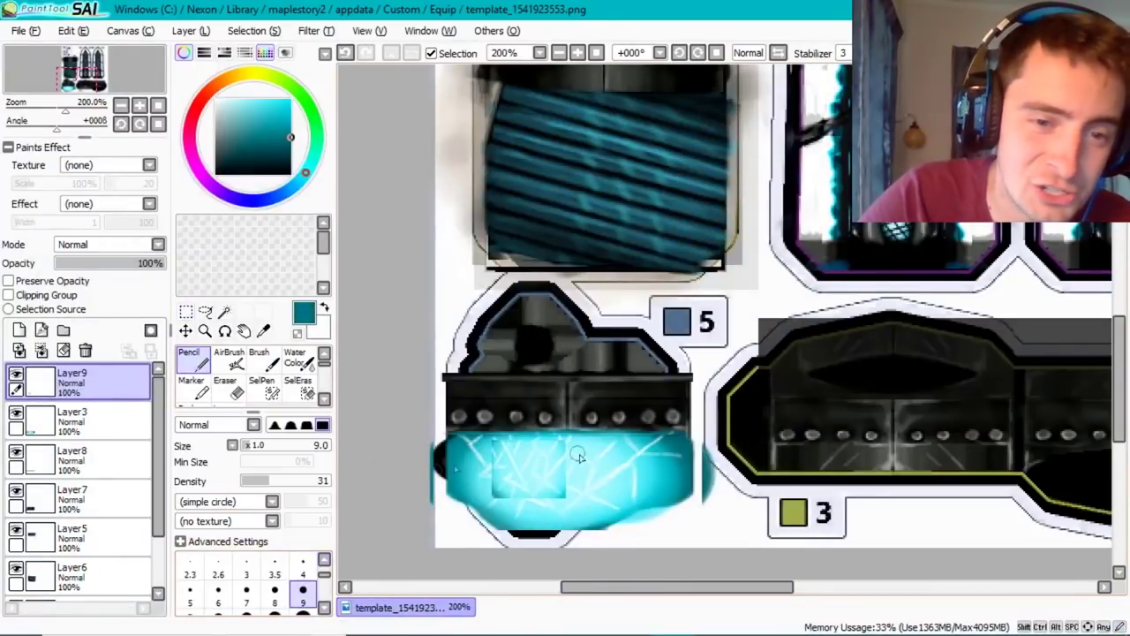
key(super)
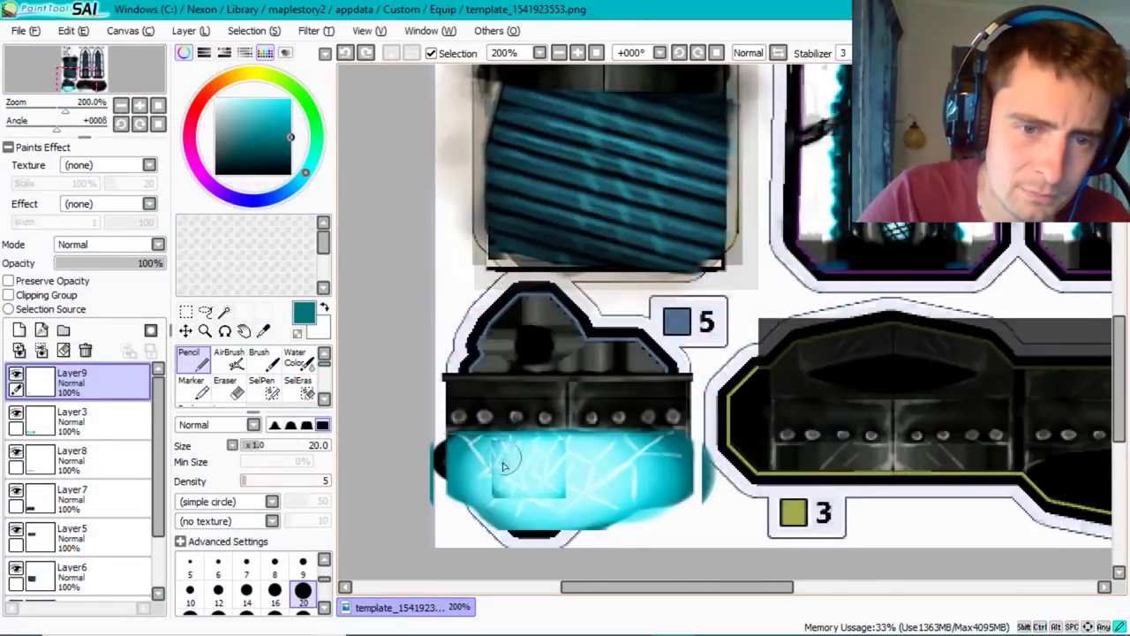
alt+click(555, 466)
key(bracketleft)
key(bracketleft)
key(bracketleft)
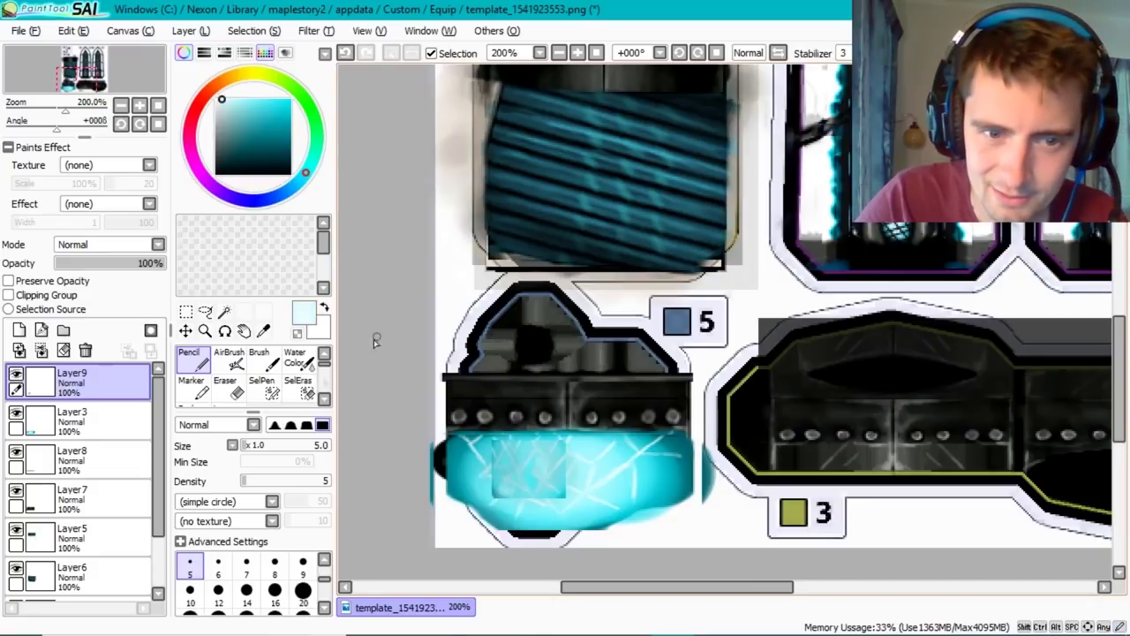
key(bracketleft)
key(bracketleft)
key(bracketleft)
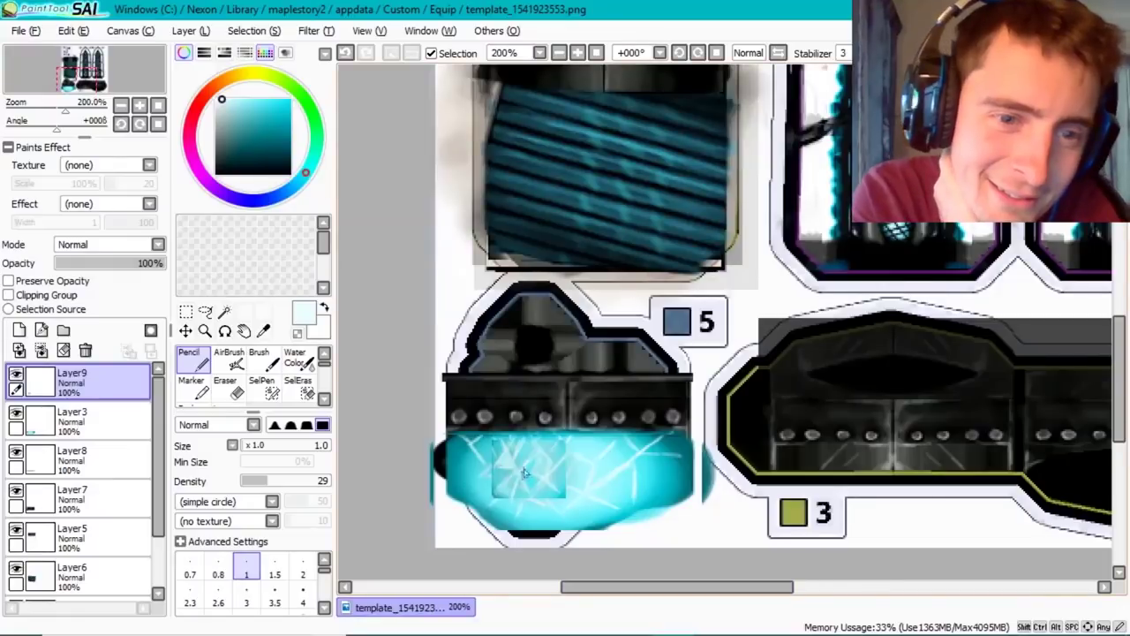
click(304, 598)
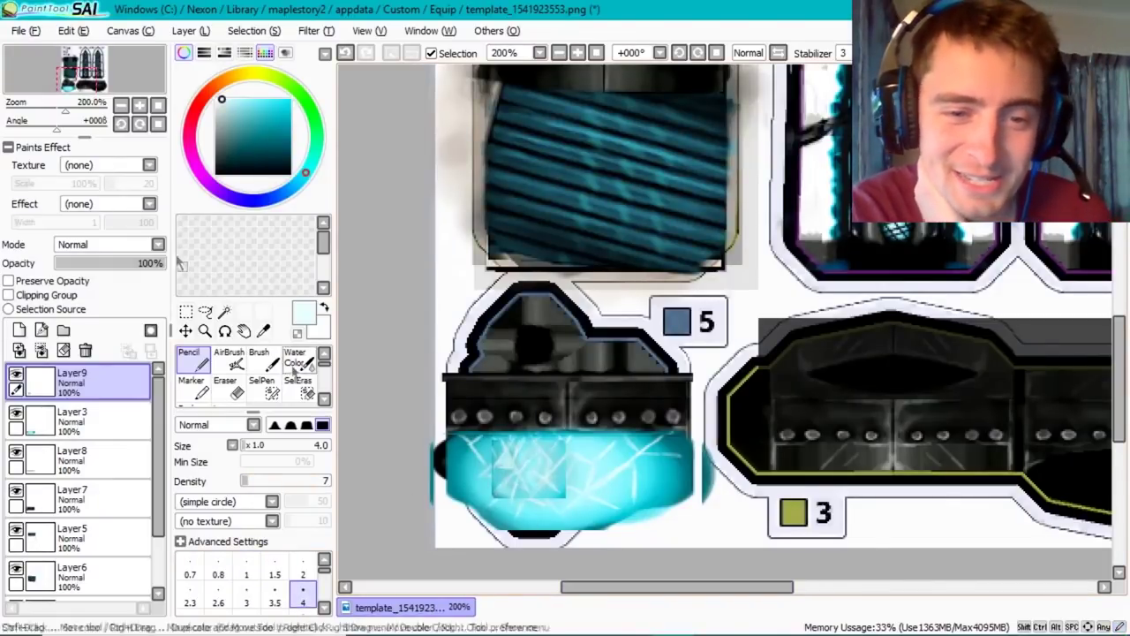
key(alt+Tab)
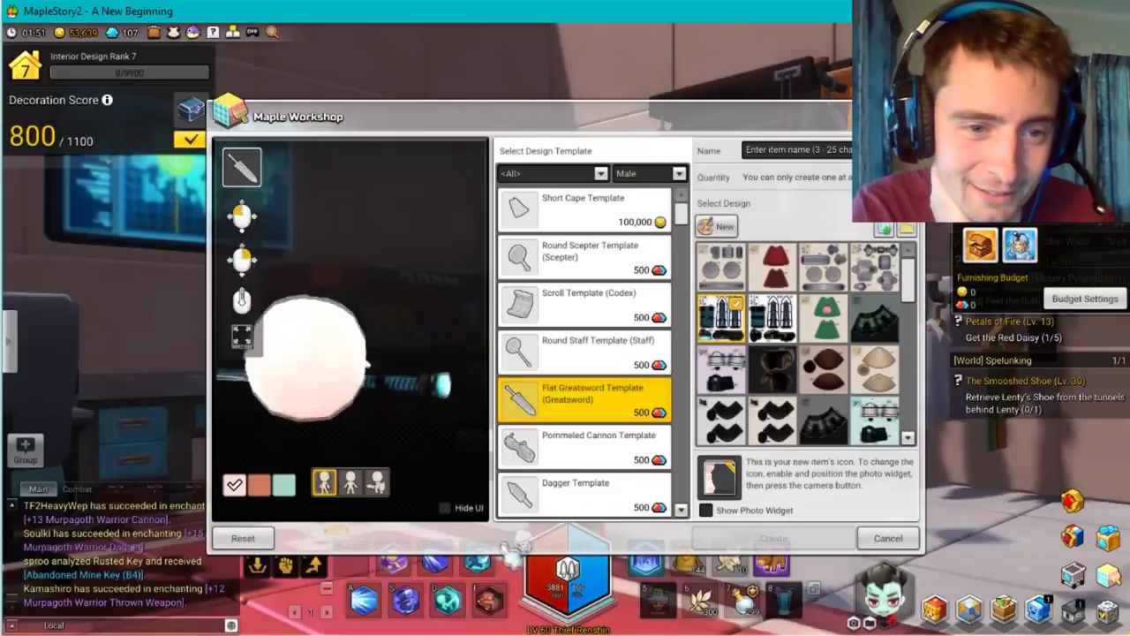
- Rotate the full-body mannequin preview to inspect the dark blue, cyan-edged greatsword
click(350, 482)
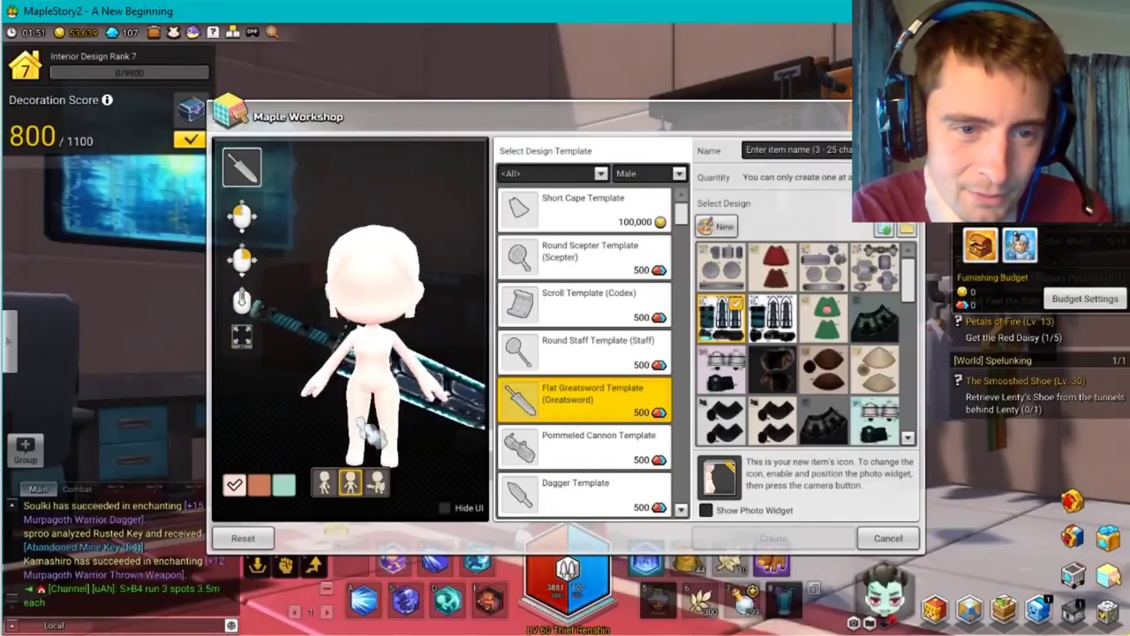
drag(370, 433, 344, 428)
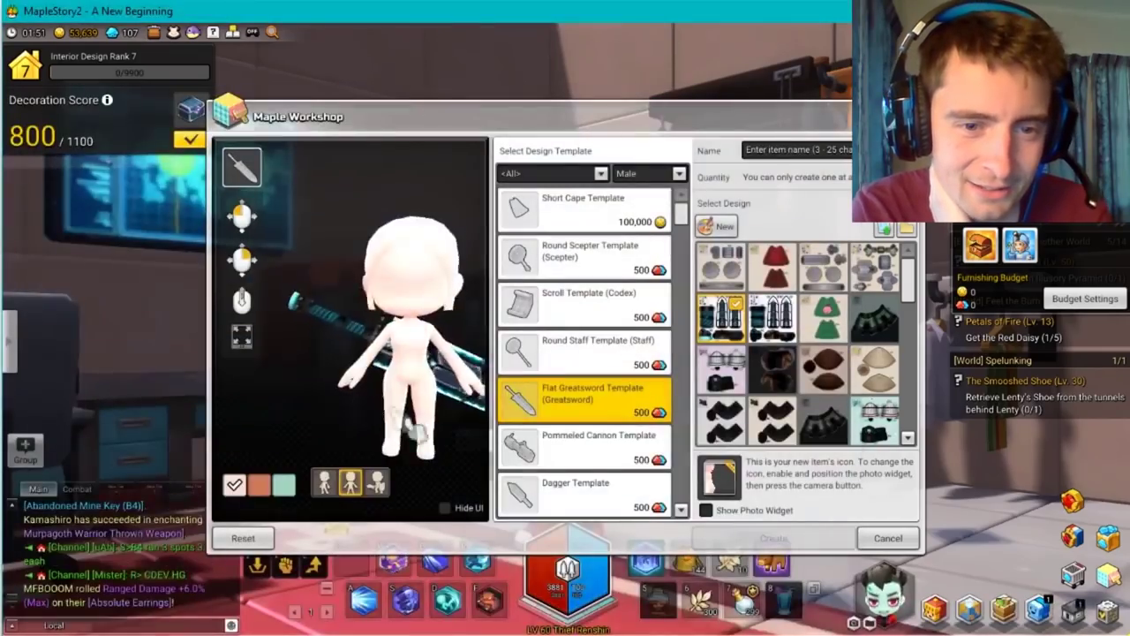
mouse_move(344, 428)
mouse_down()
mouse_move(459, 425)
mouse_move(449, 422)
mouse_up()
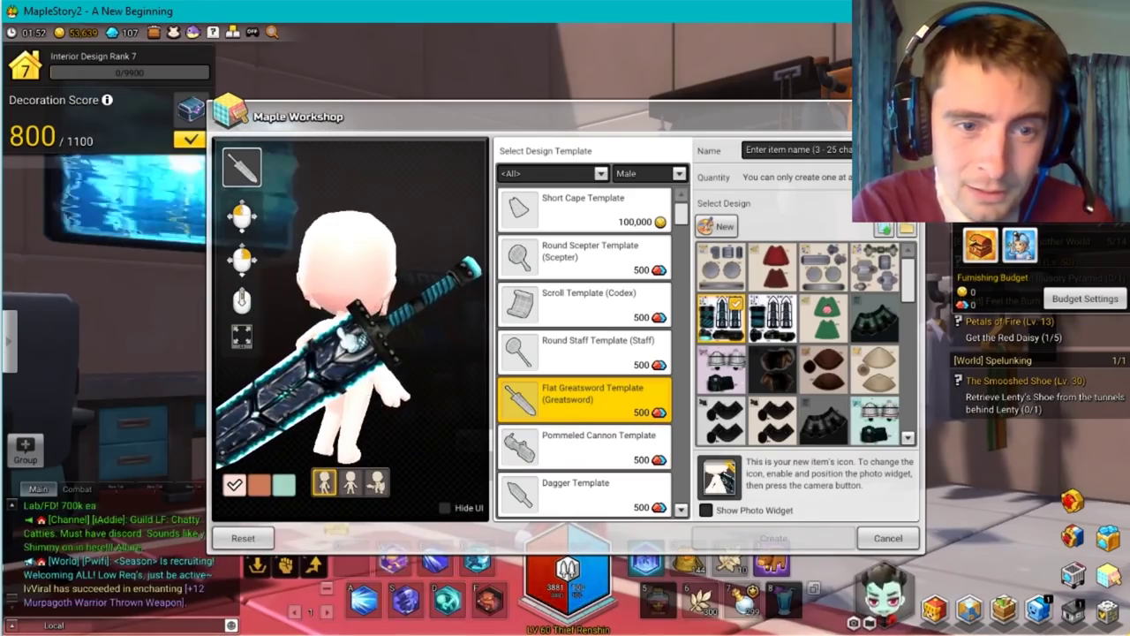
key(super)
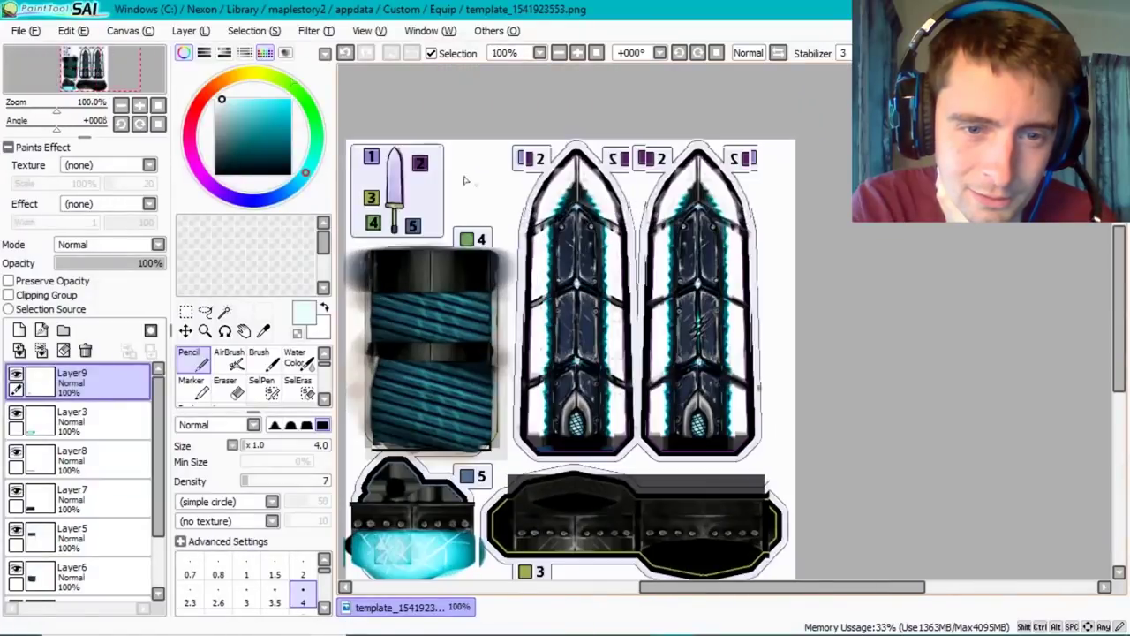
- Save the greatsword template as a transparent PNG
click(24, 30)
click(74, 155)
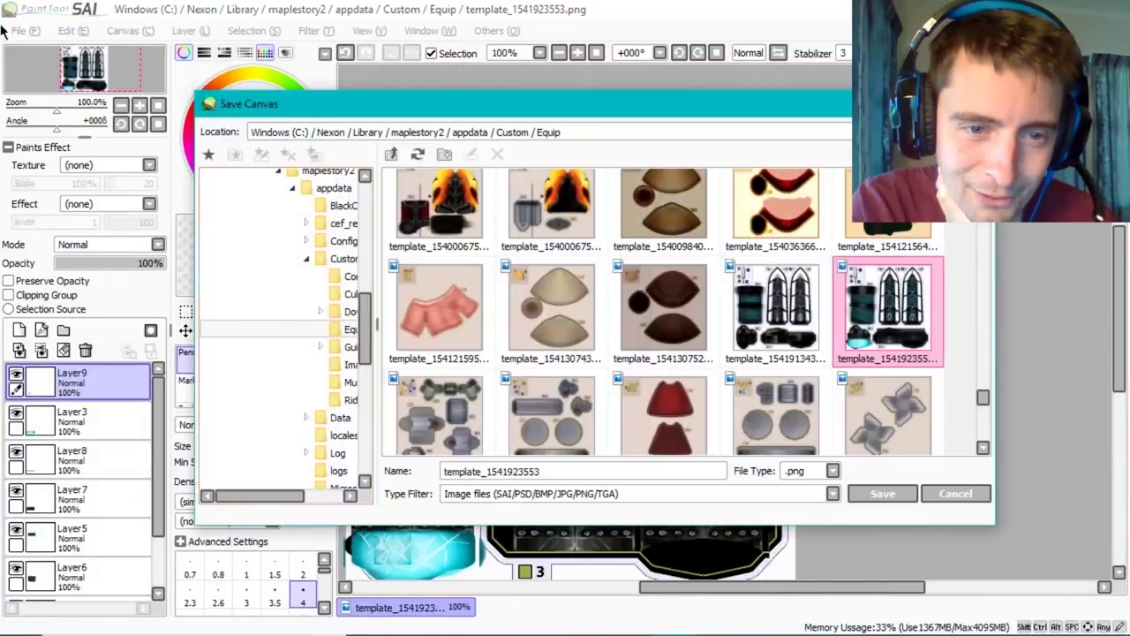
key(Return)
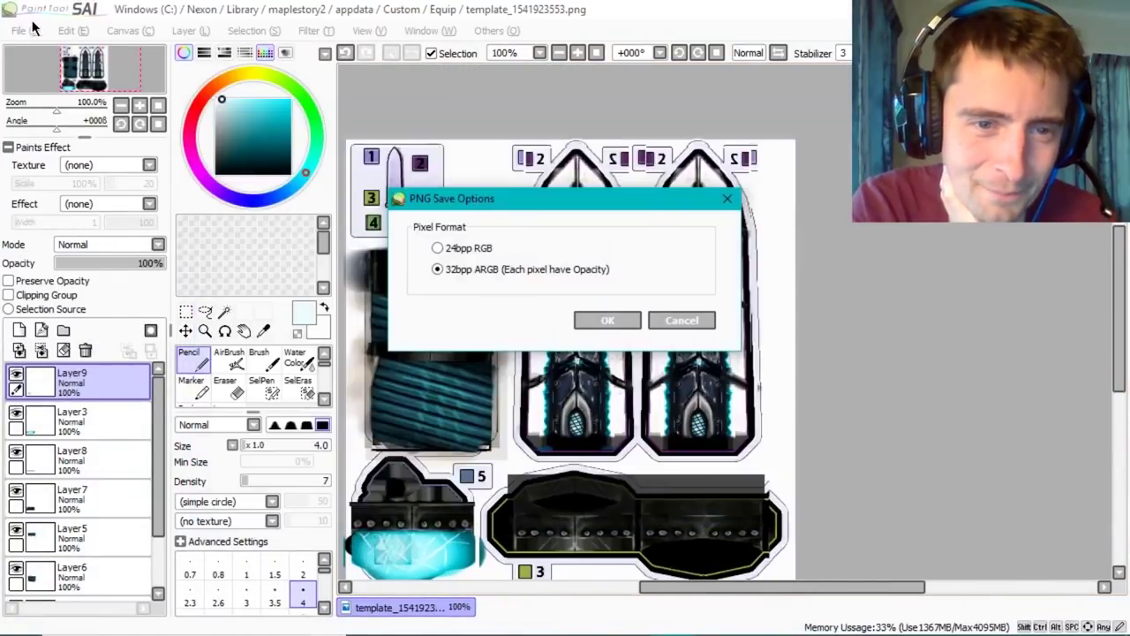
key(Return)
- Save a copy as Steam Riot Titan.png in 32bpp ARGB, then preview a Hue and Saturation shift
click(31, 30)
click(53, 158)
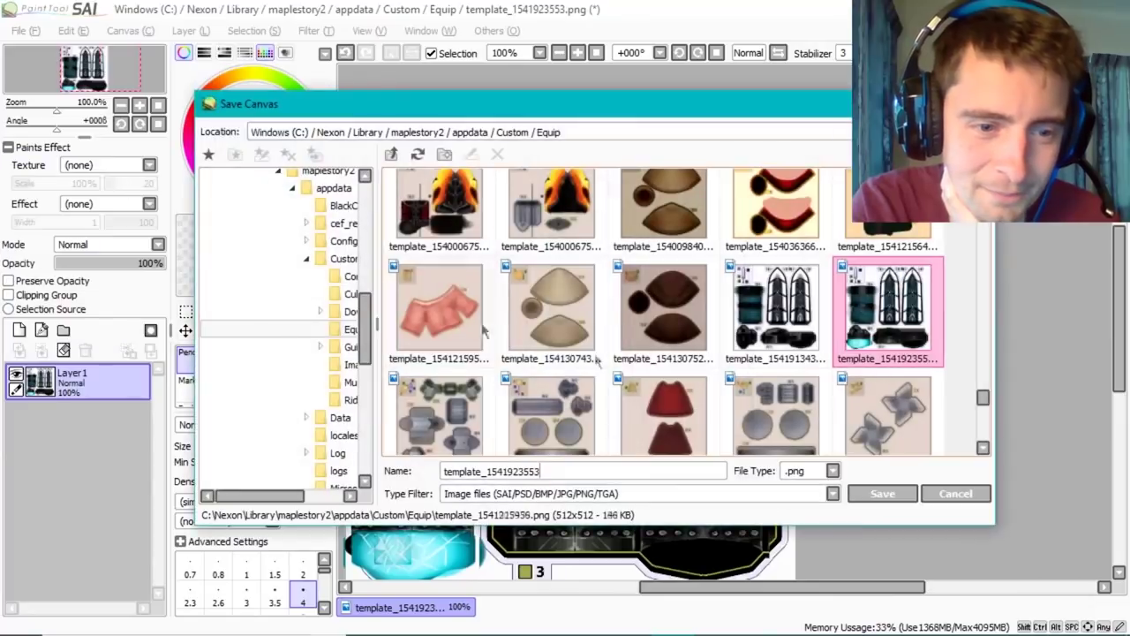
key(Left)
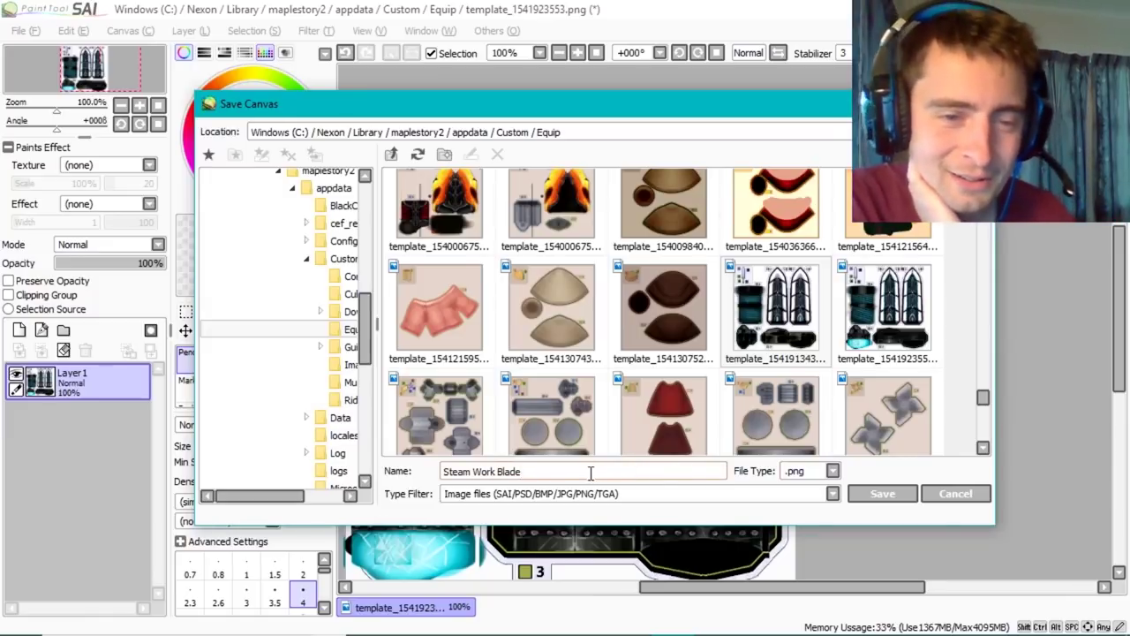
key(BackSpace)
key(BackSpace)
key(BackSpace)
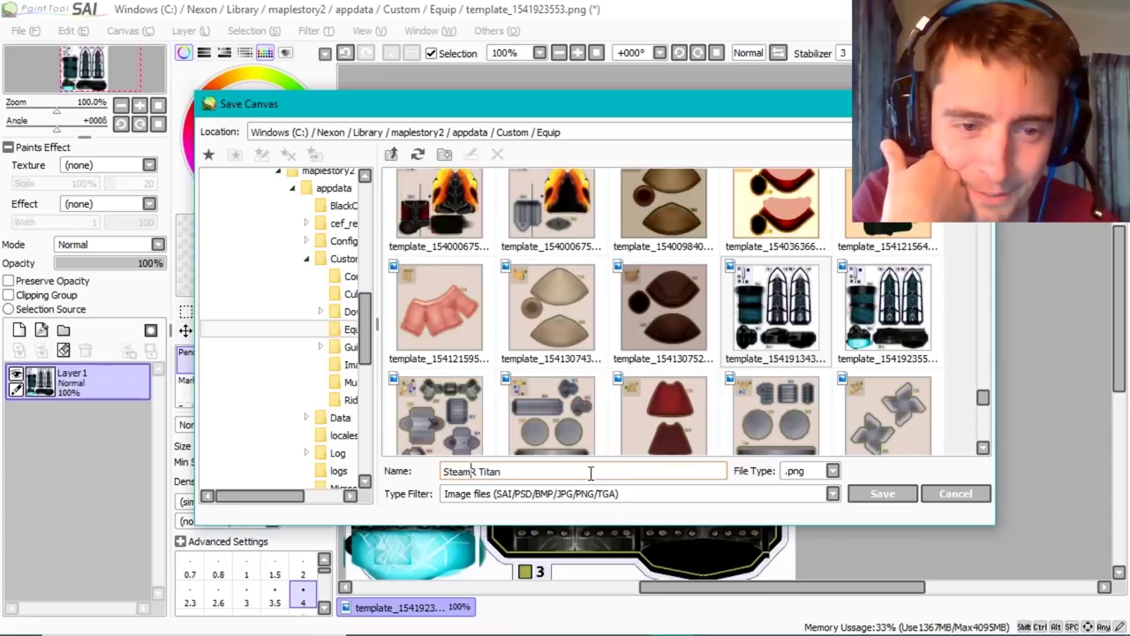
click(858, 494)
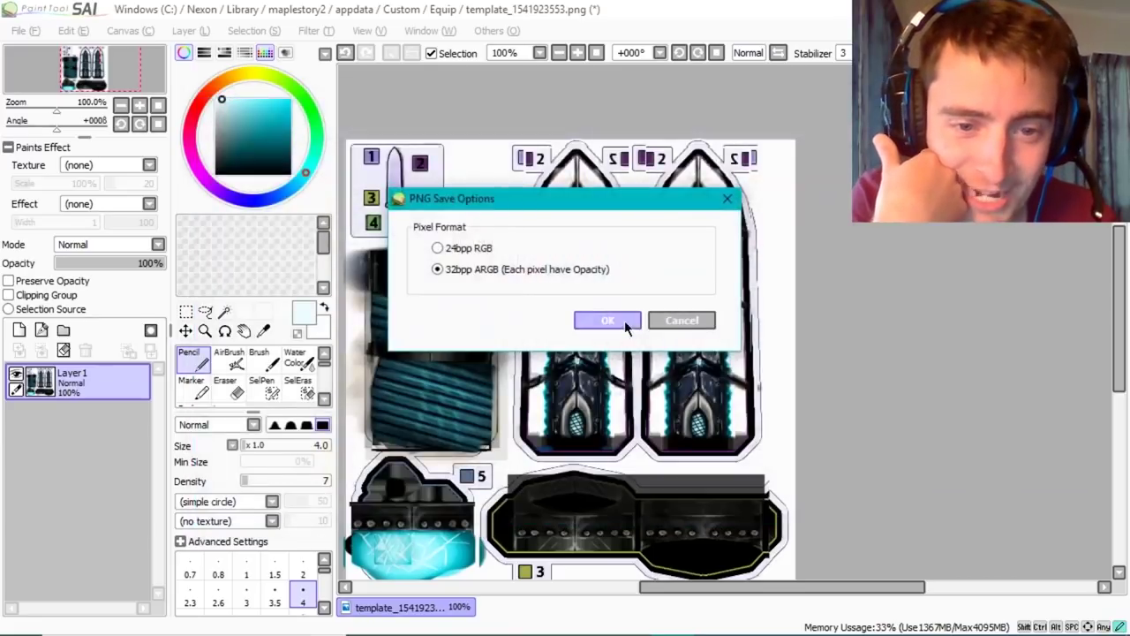
click(619, 321)
click(309, 30)
click(344, 50)
drag(241, 302, 410, 296)
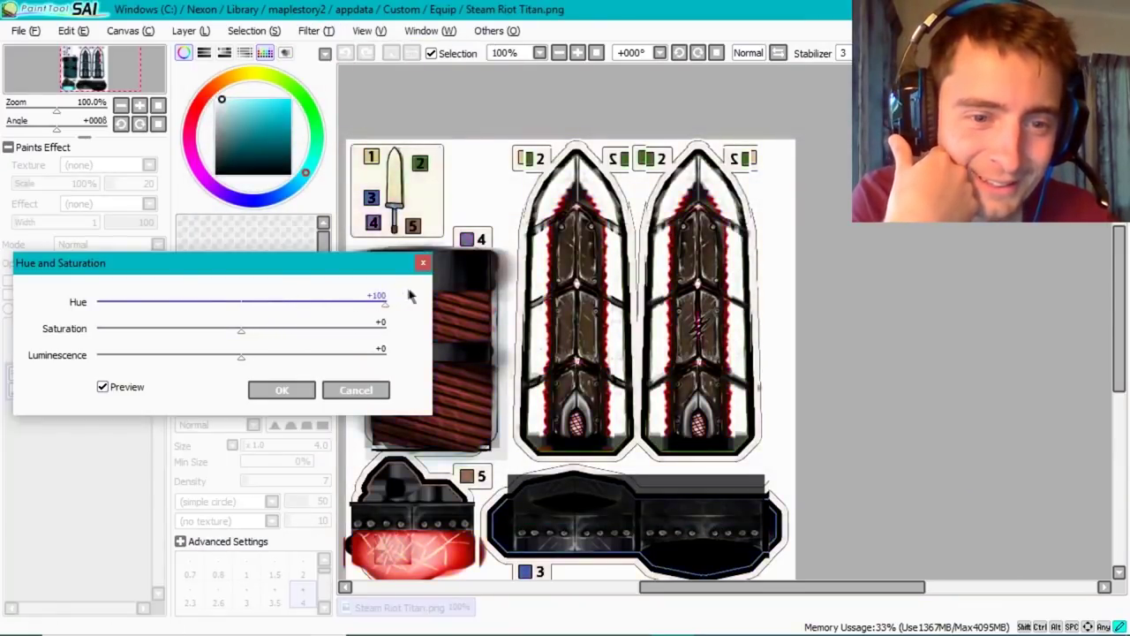
- Apply a red hue shift to the template and cancel the Save As dialog
drag(327, 306, 58, 338)
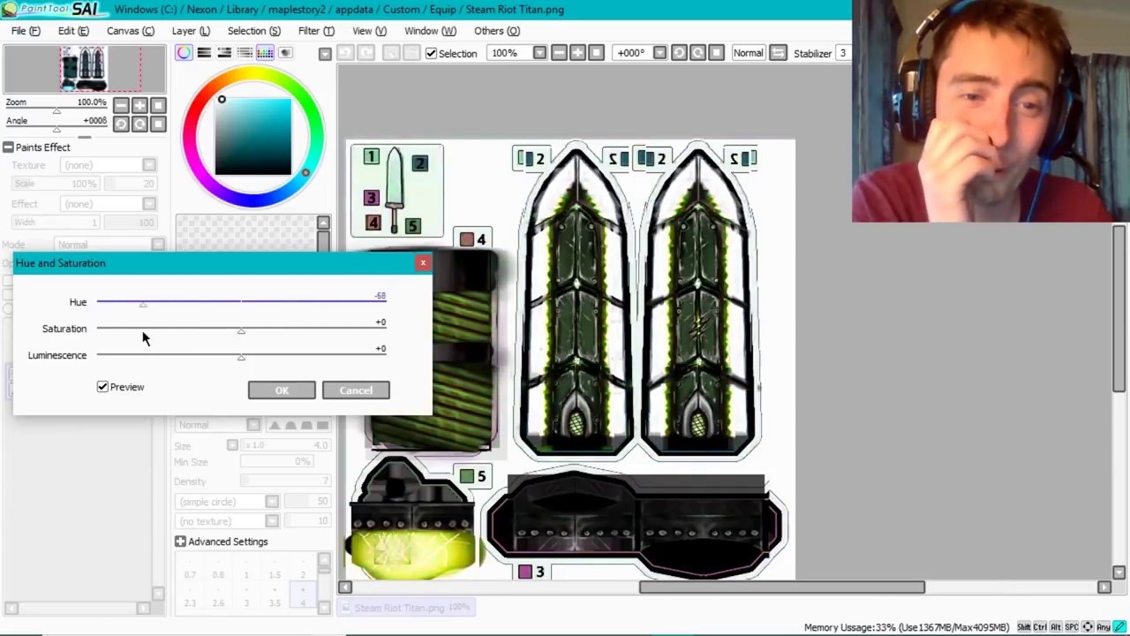
click(274, 388)
click(24, 30)
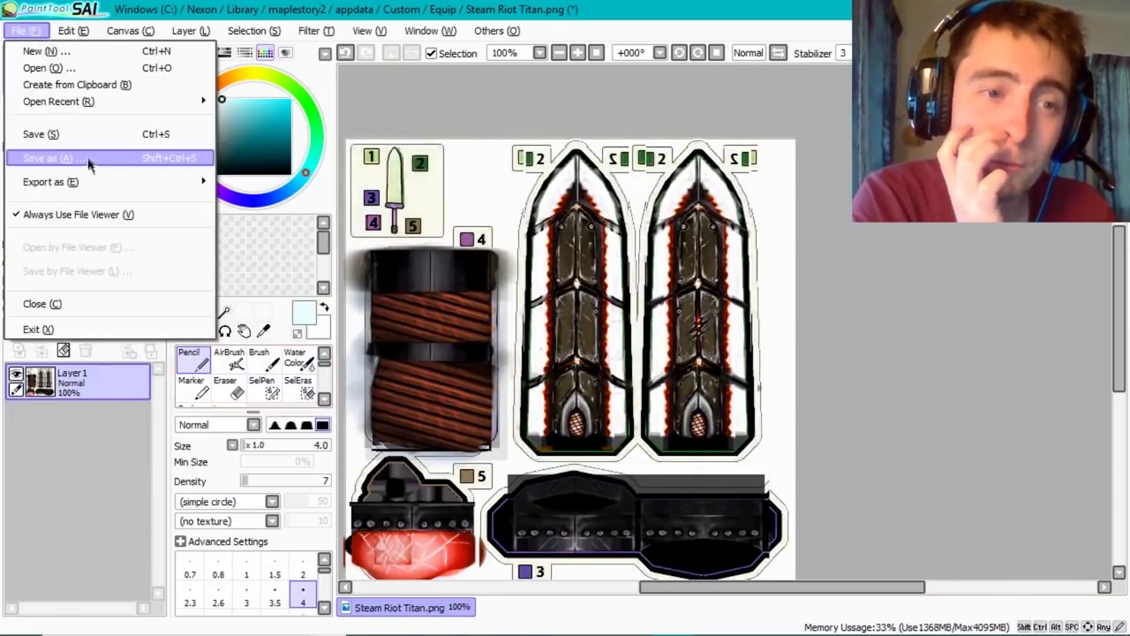
click(83, 157)
click(884, 493)
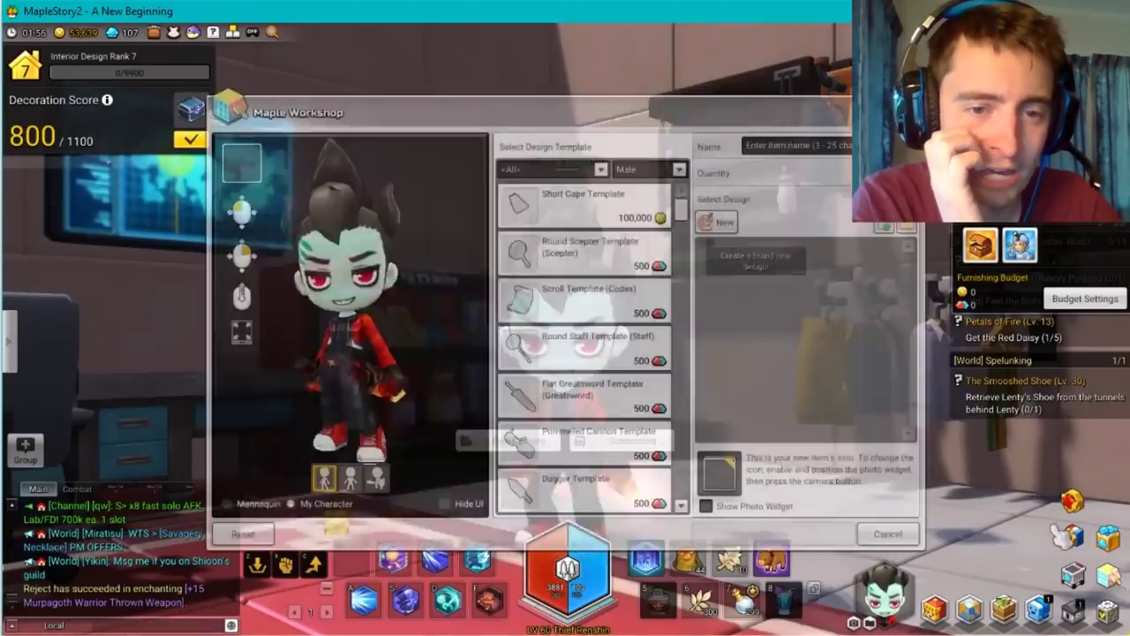
- Filter Maple Workshop templates to Weapons, preview sword designs, then close the workshop
click(551, 173)
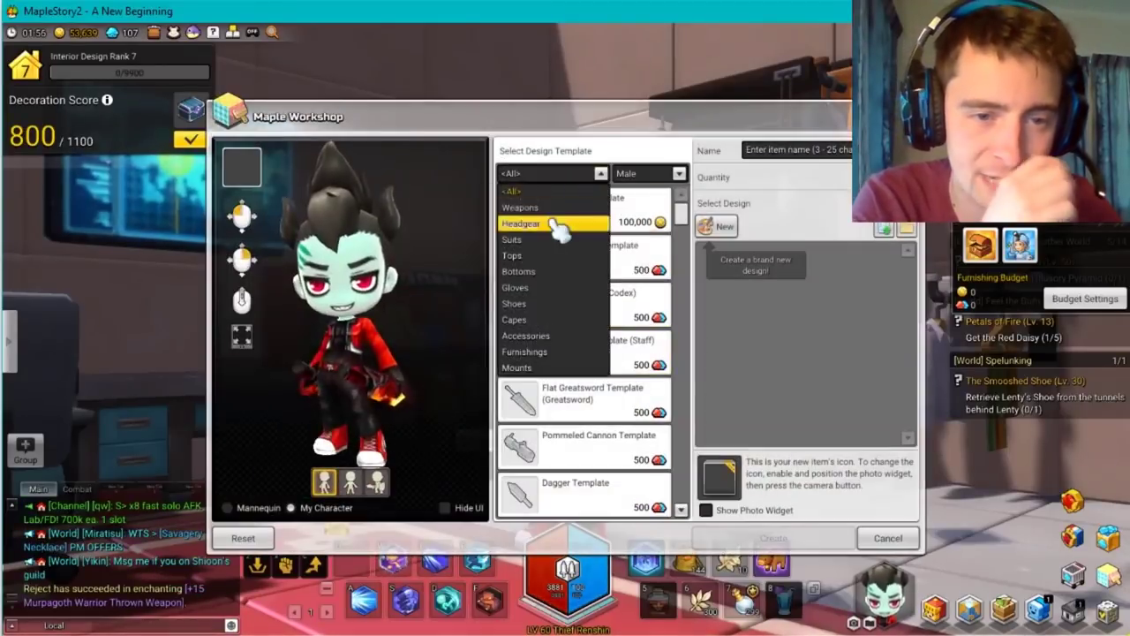
click(530, 222)
click(722, 267)
click(375, 481)
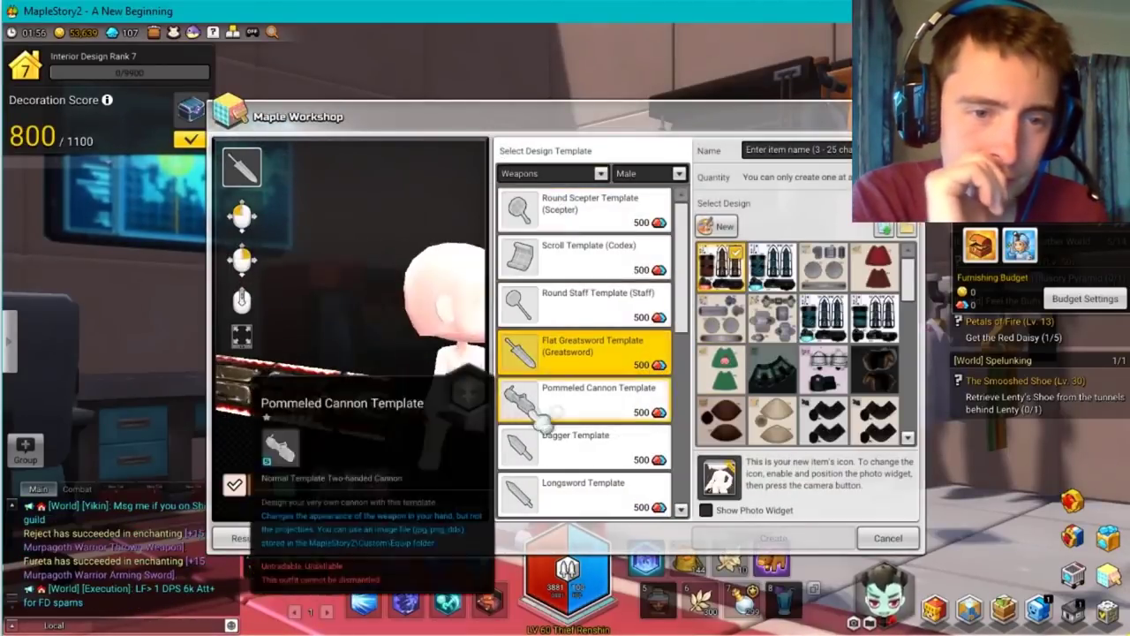
click(775, 281)
key(Escape)
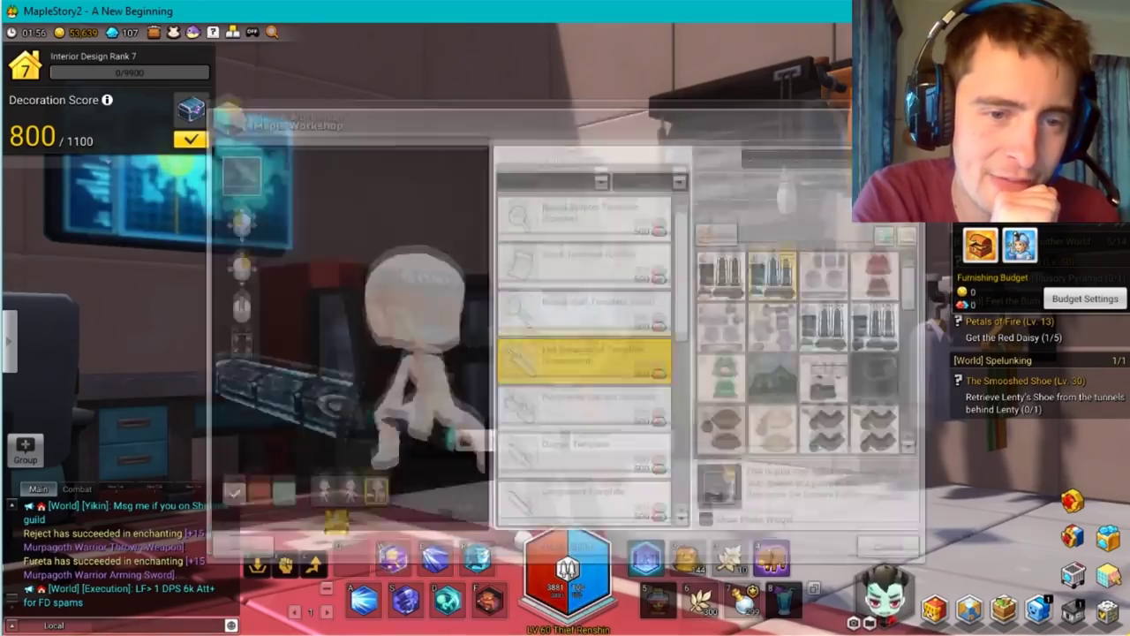